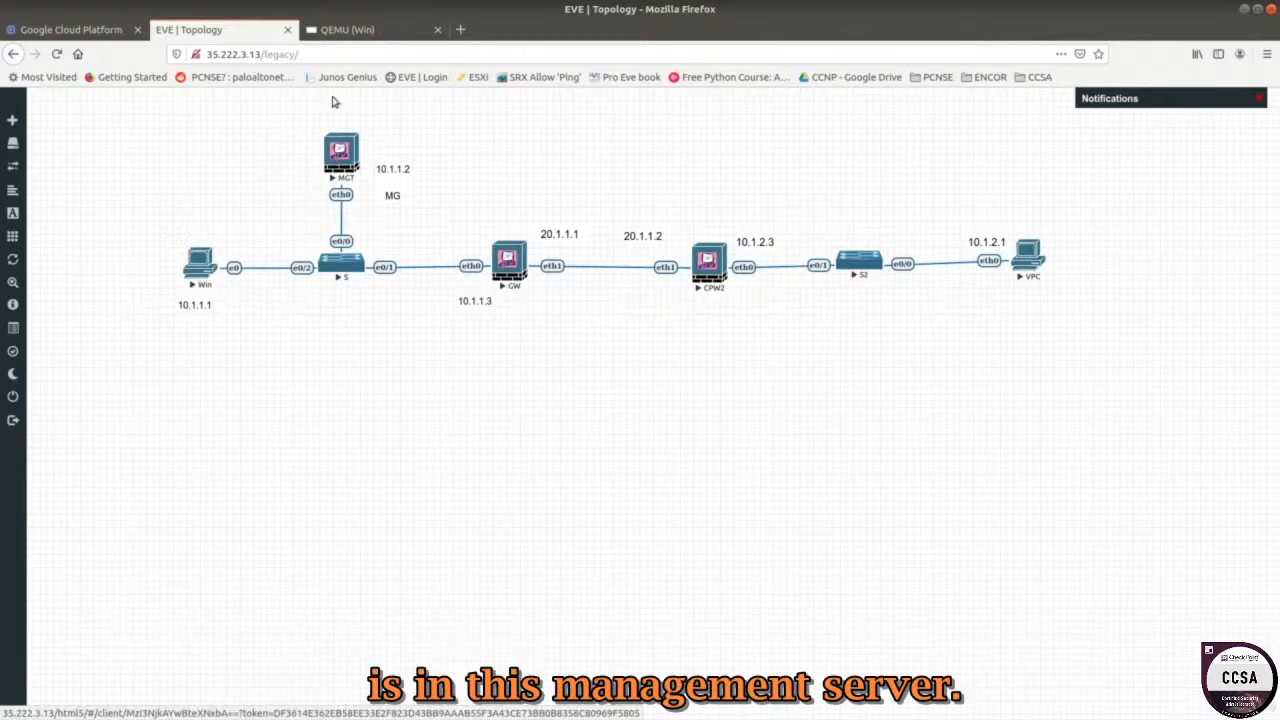
Switch to the Windows VM console showing SmartConsole's gateway list with cpgw1.
click(345, 30)
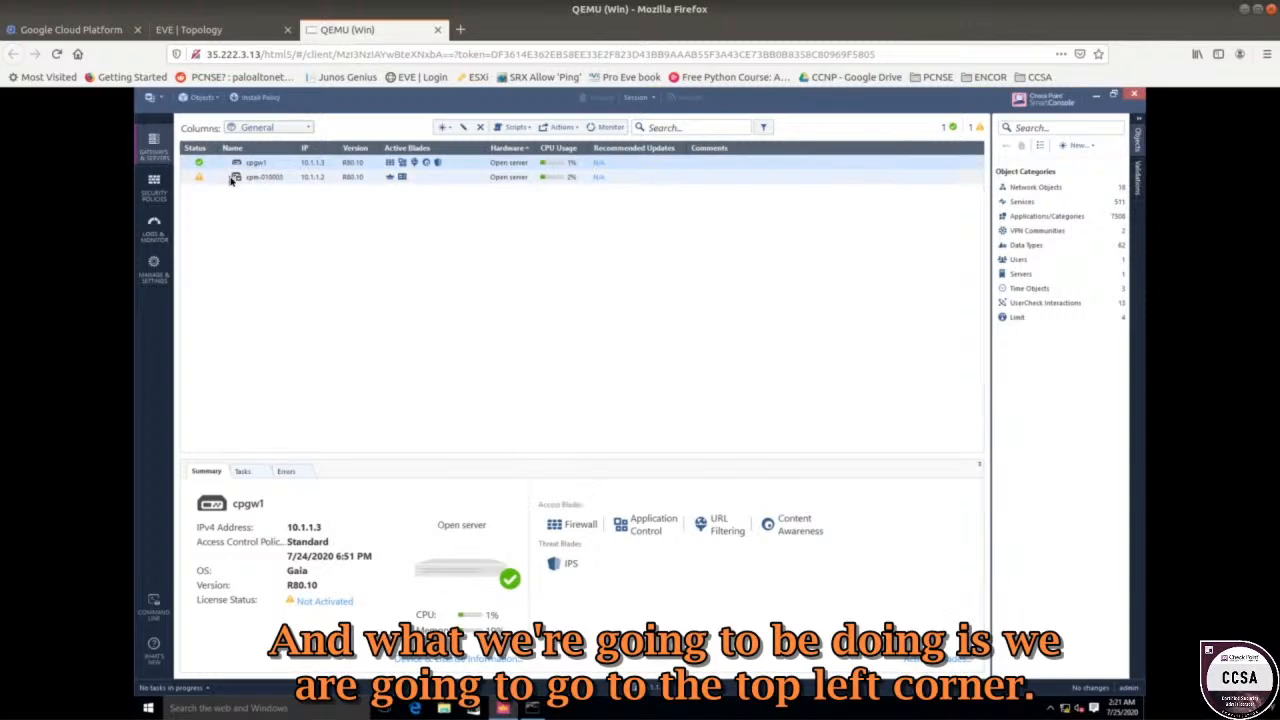
Enable Accept ICMP requests in Global Properties, placed First, and save.
click(150, 100)
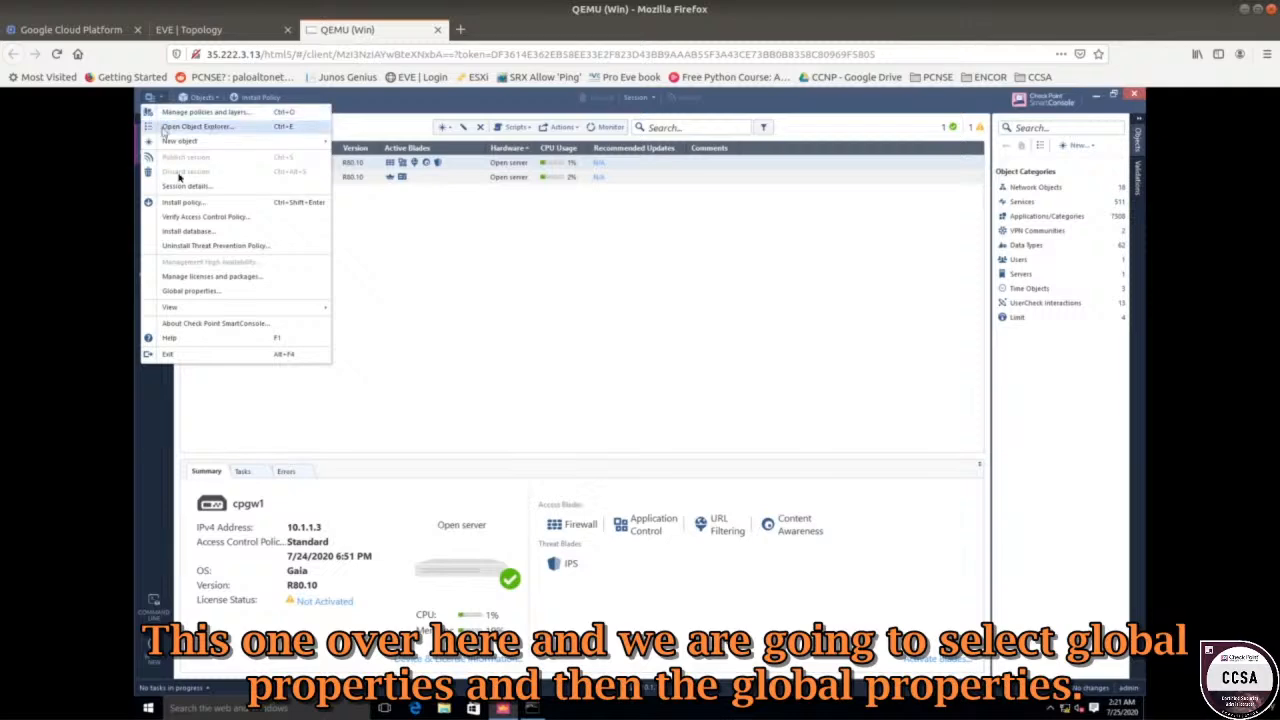
click(200, 290)
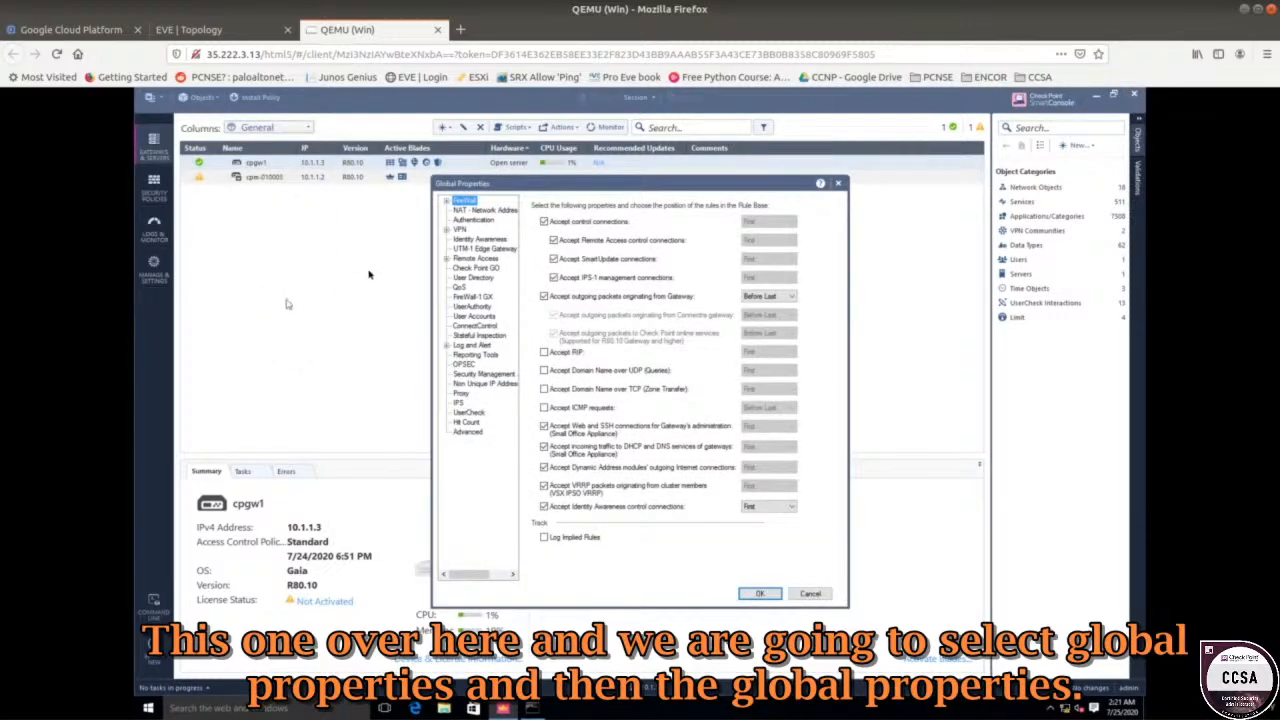
click(544, 409)
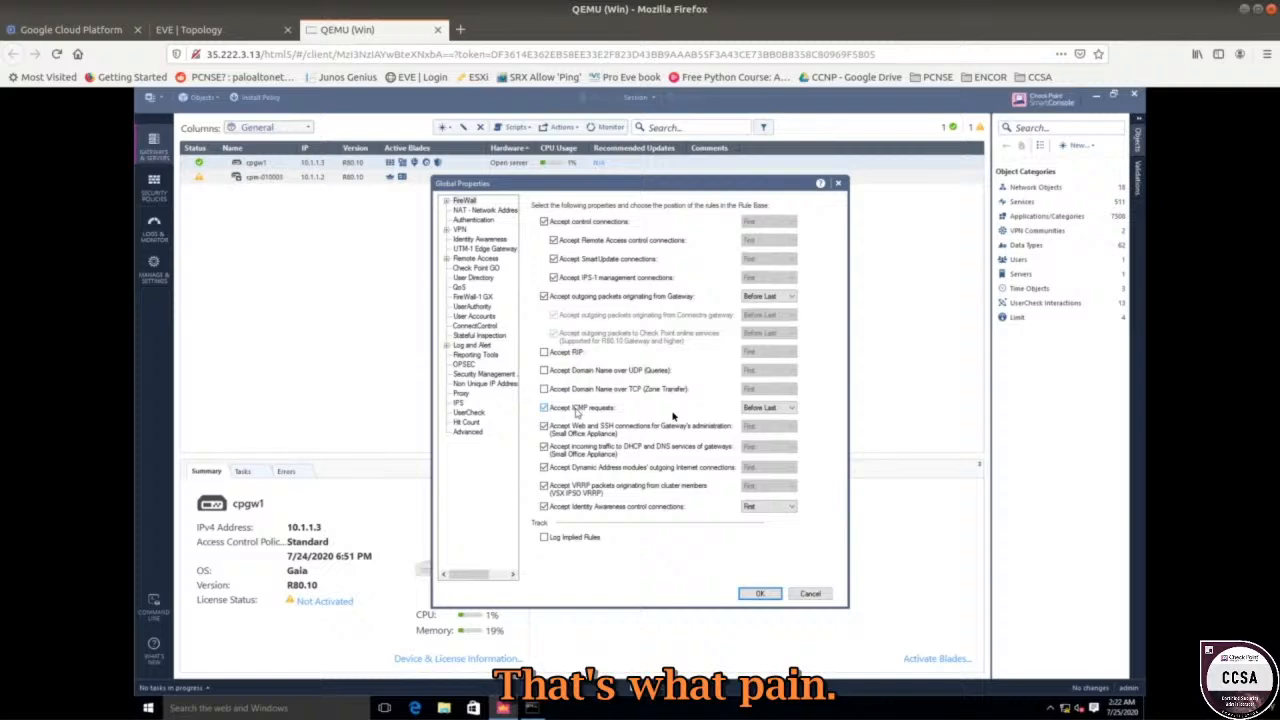
click(756, 410)
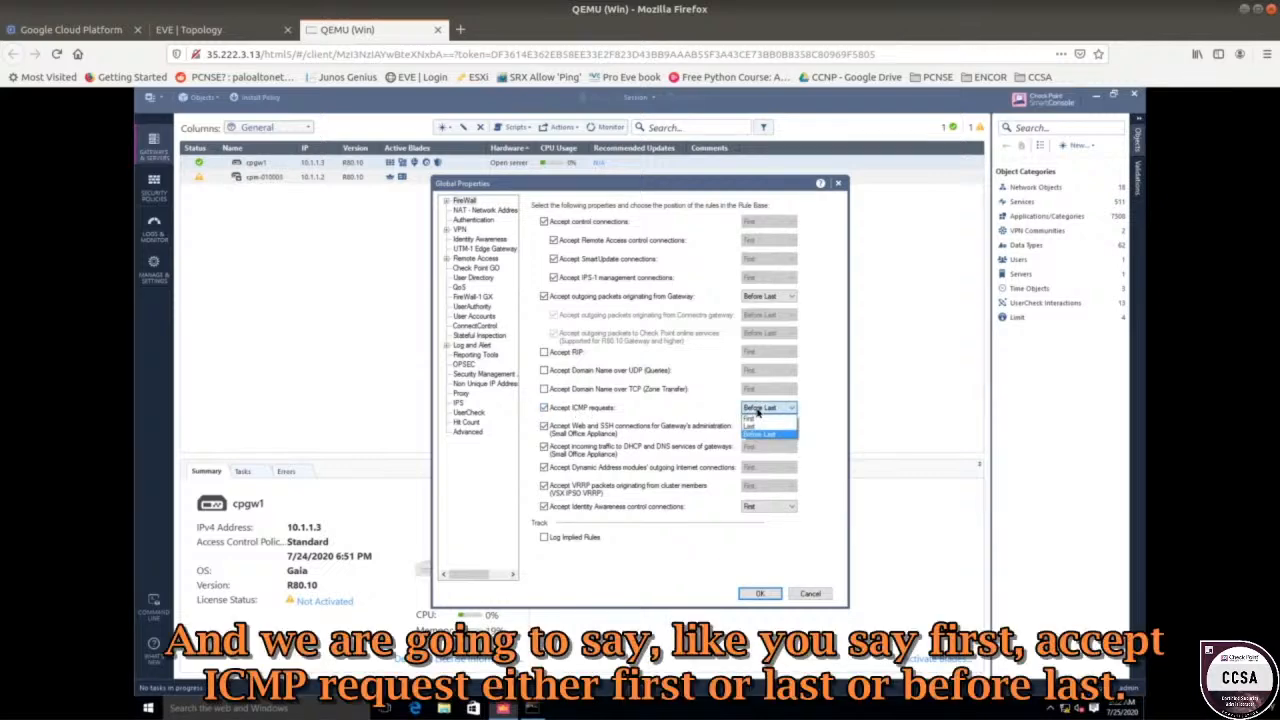
click(752, 418)
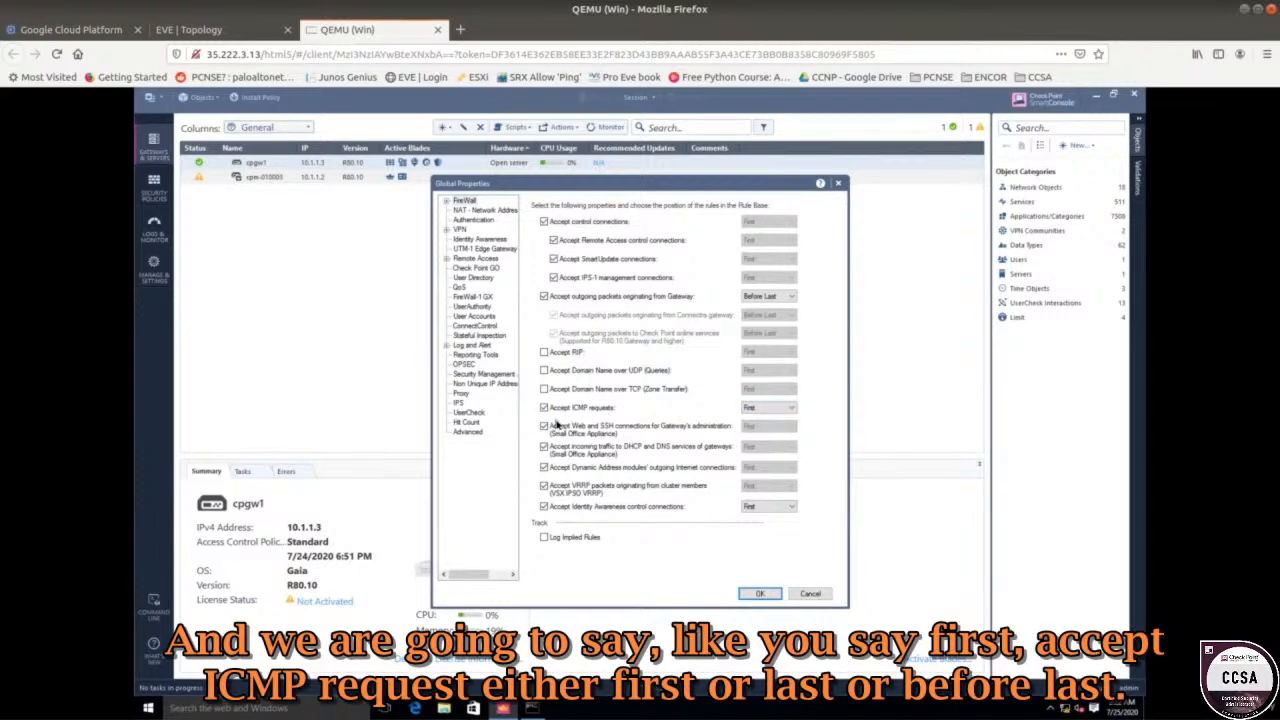
click(768, 410)
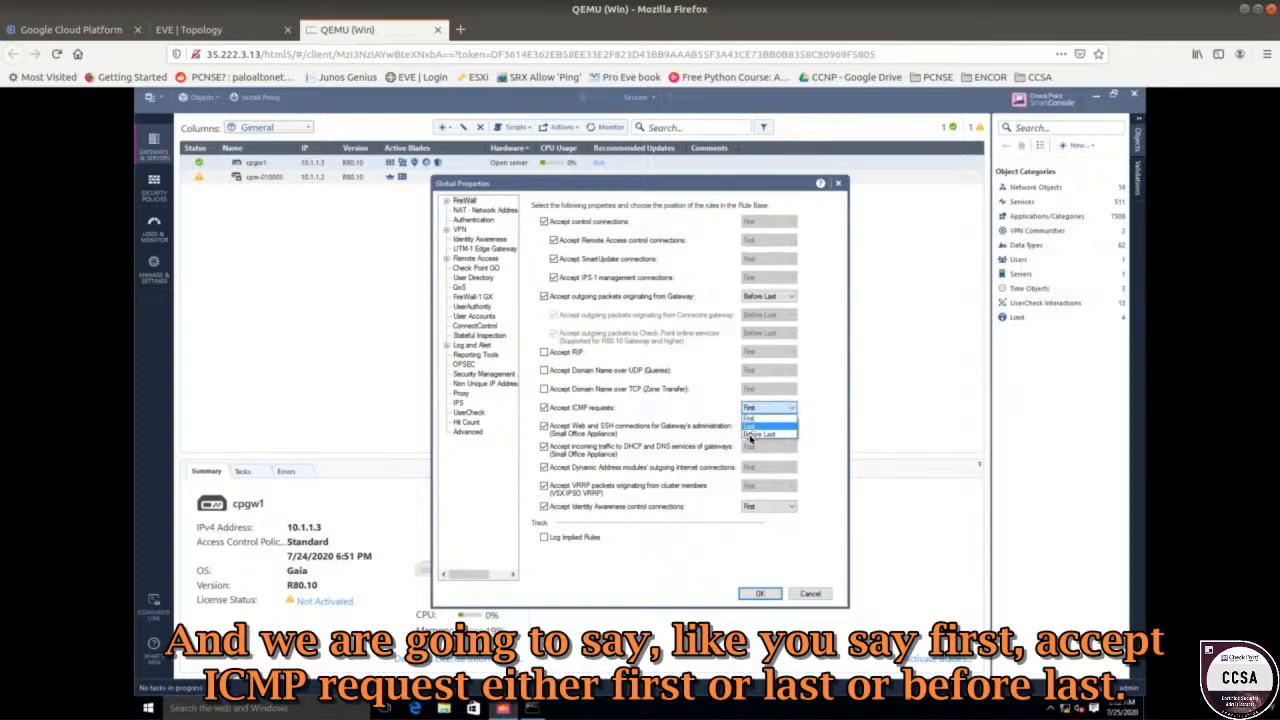
click(757, 418)
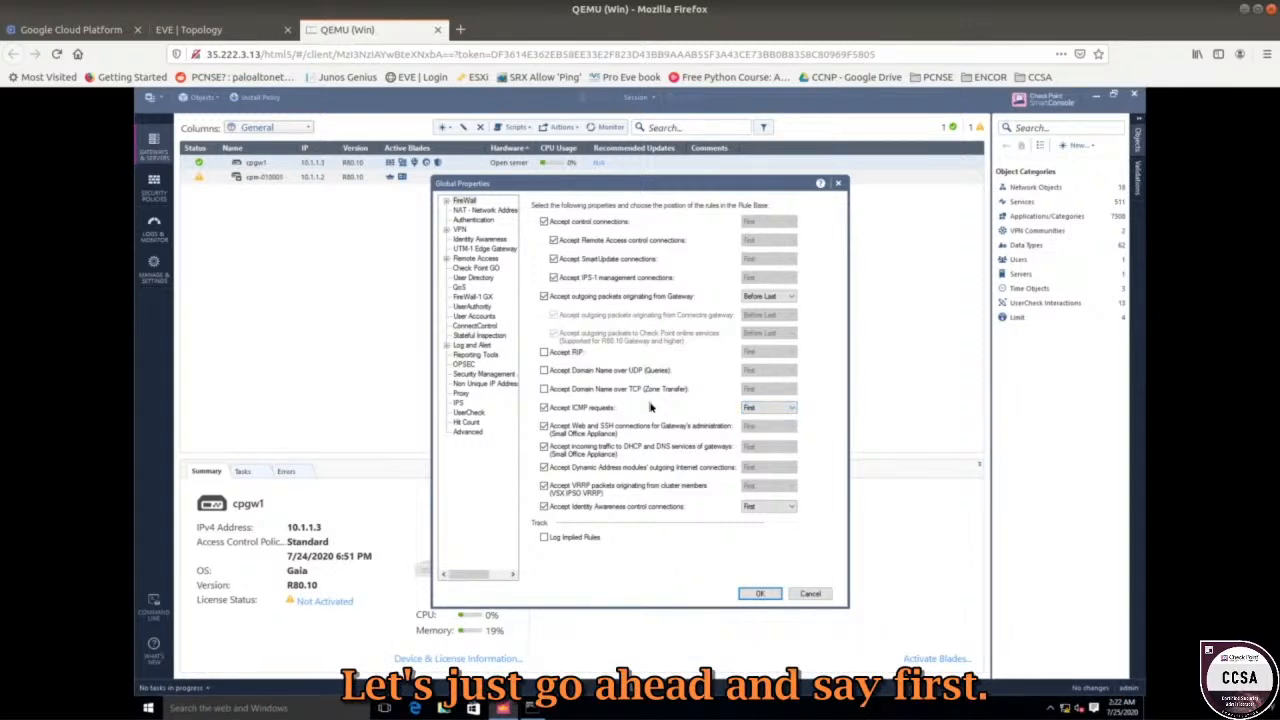
click(757, 594)
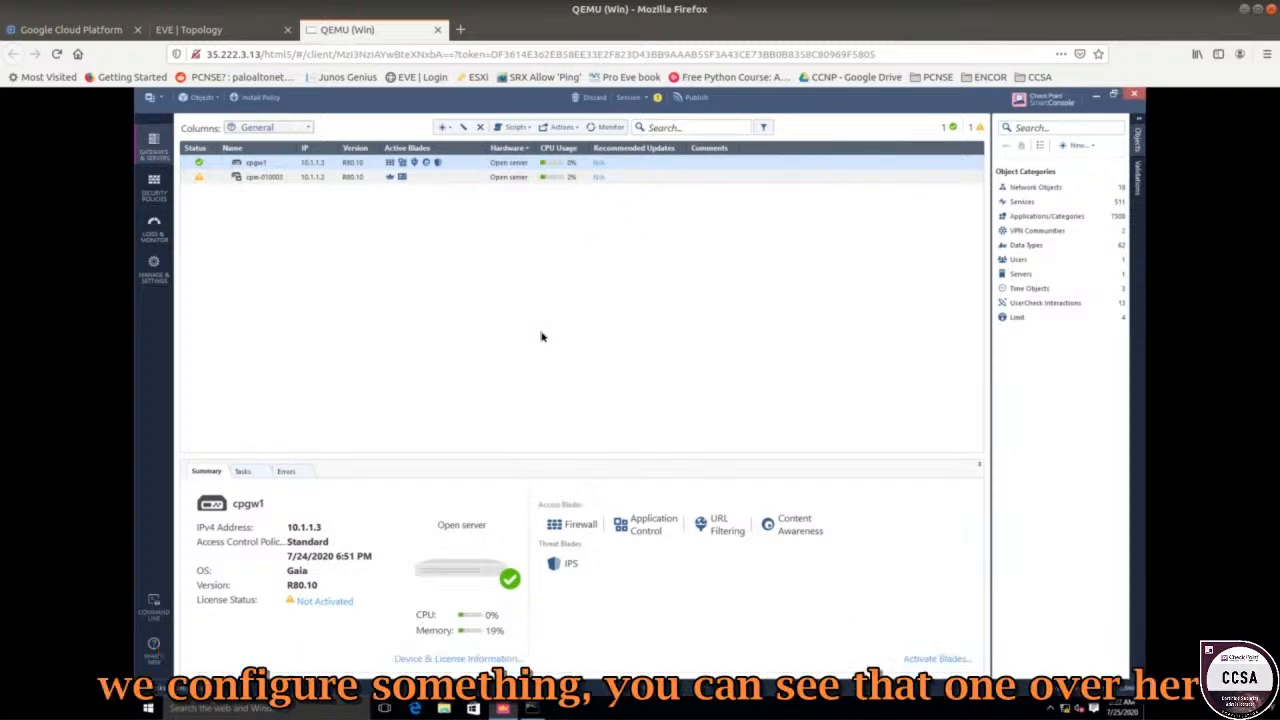
Publish the ICMP change and bring up Install Policy for Standard on cpgw1.
click(692, 100)
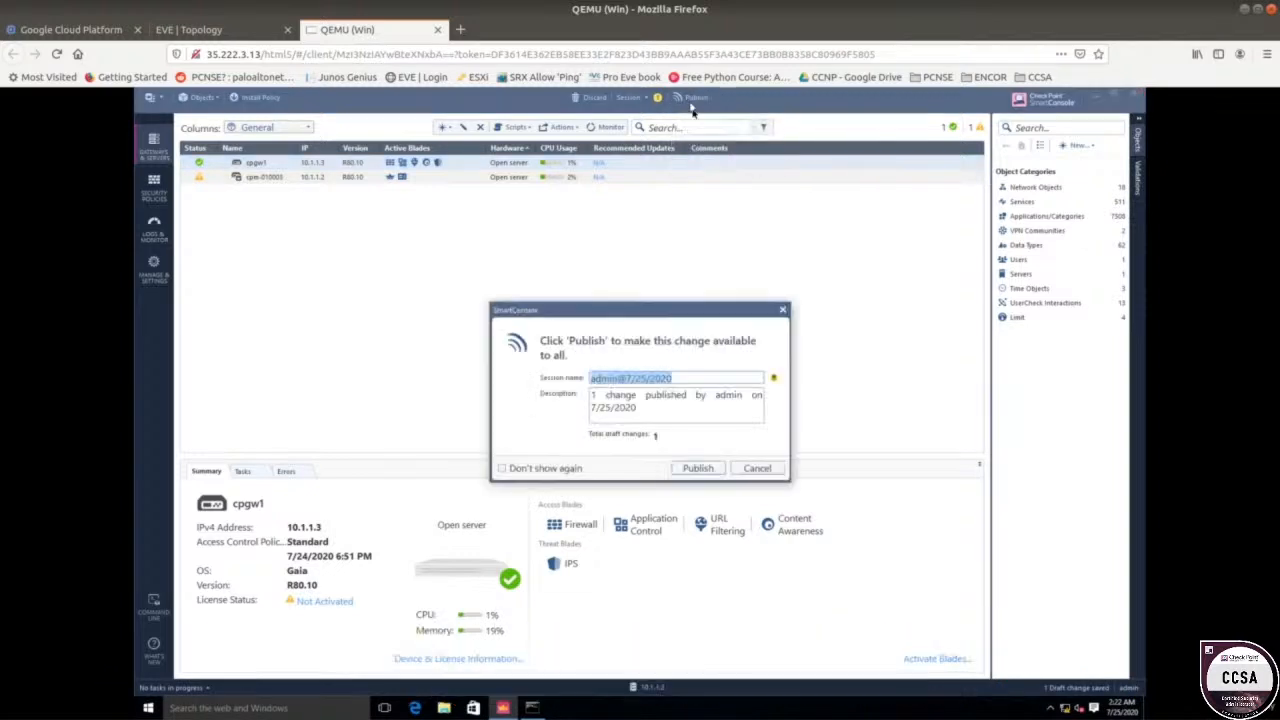
click(687, 469)
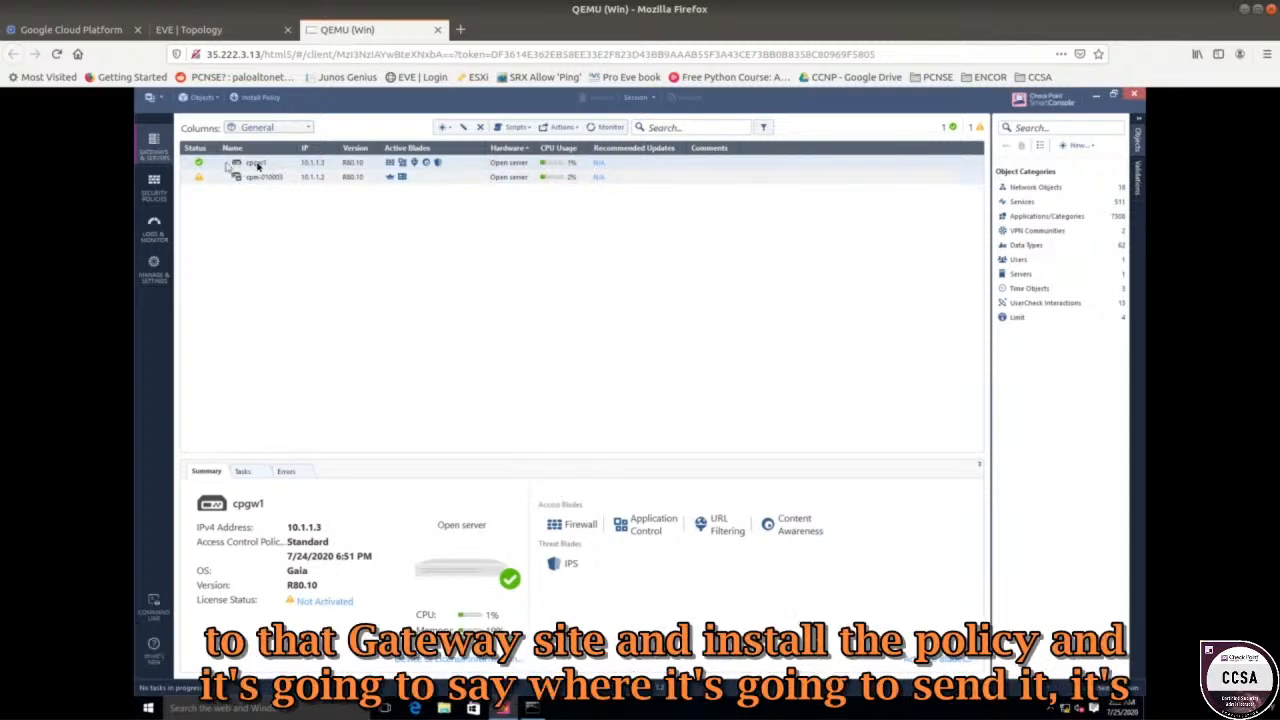
click(260, 97)
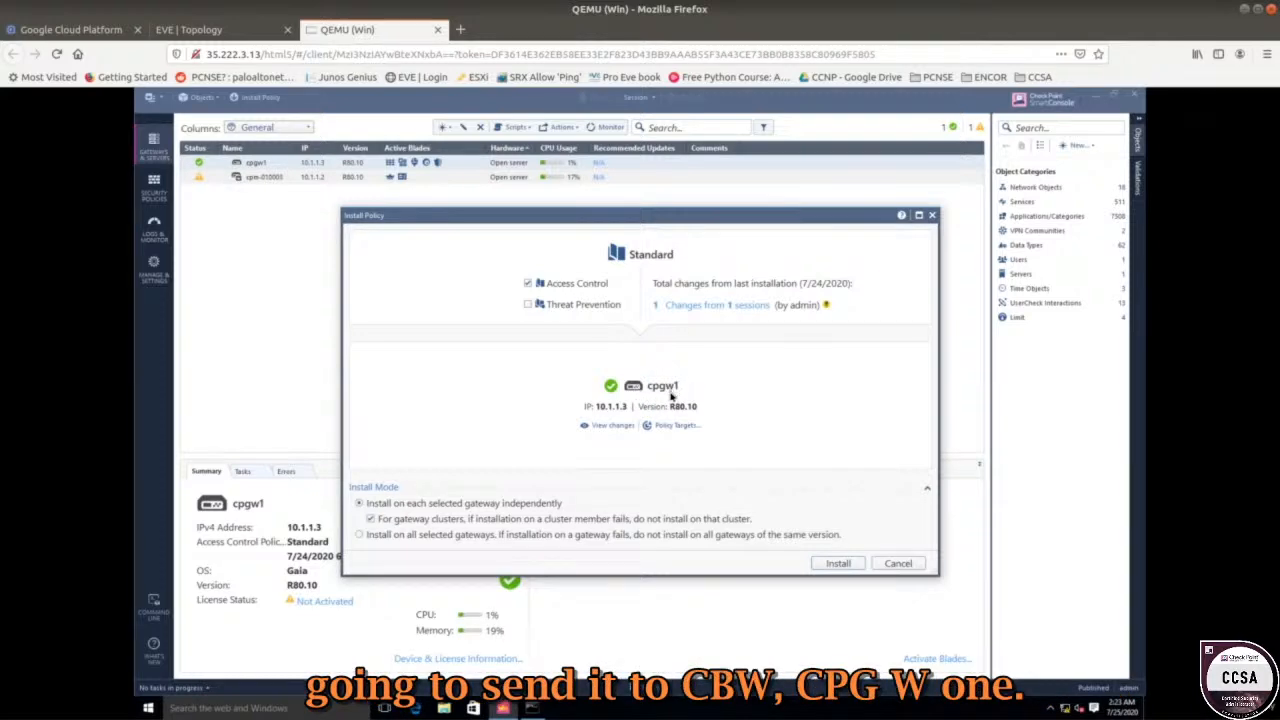
Install the Standard policy on cpgw1 and confirm success in Recent Tasks.
click(849, 566)
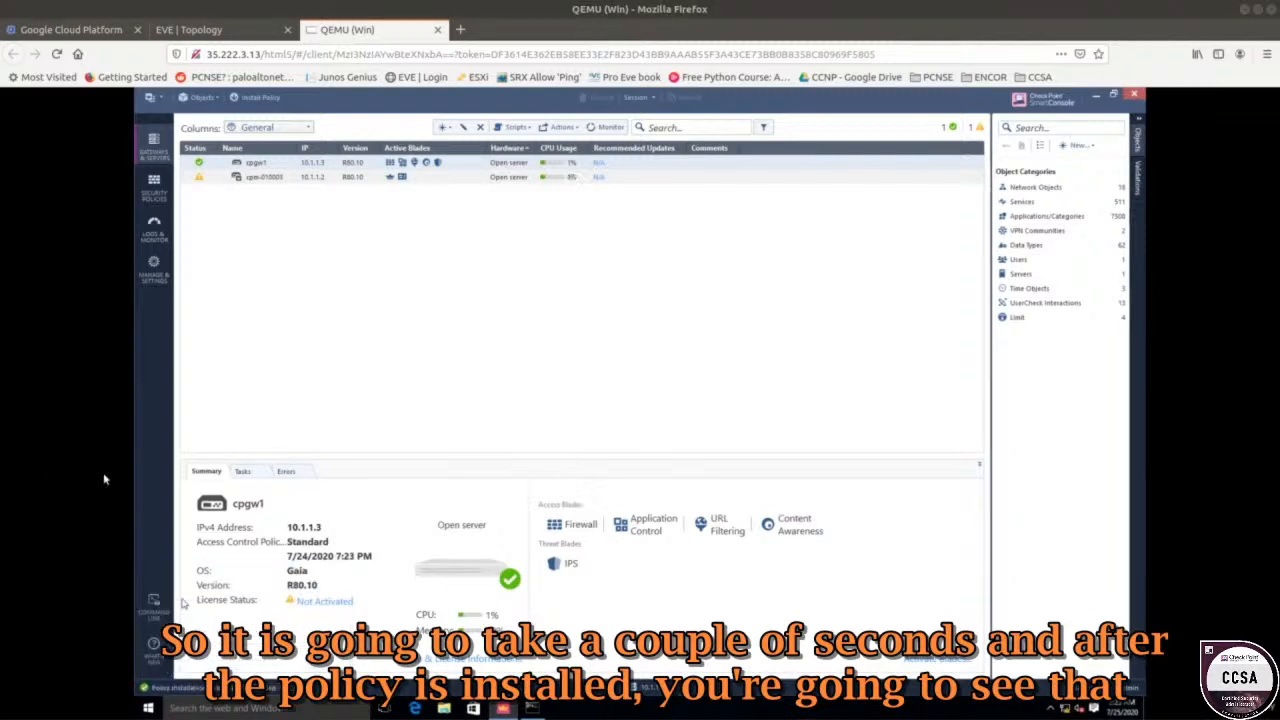
click(270, 688)
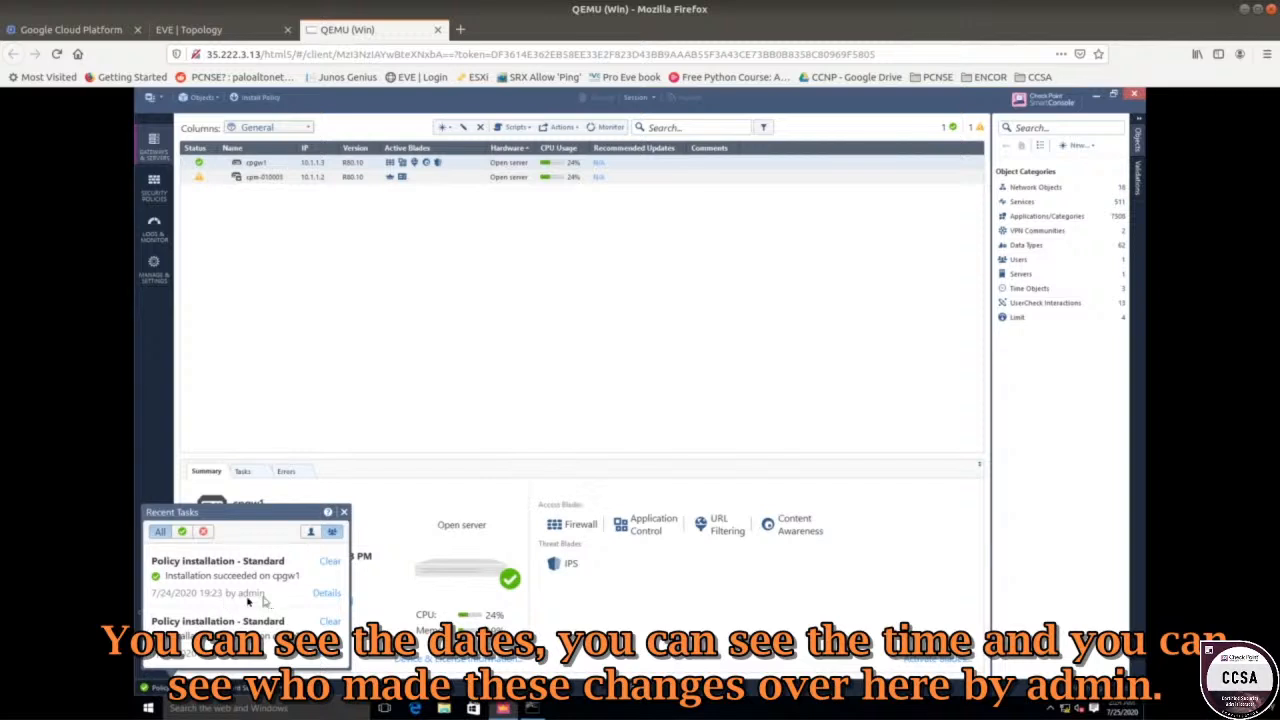
click(362, 412)
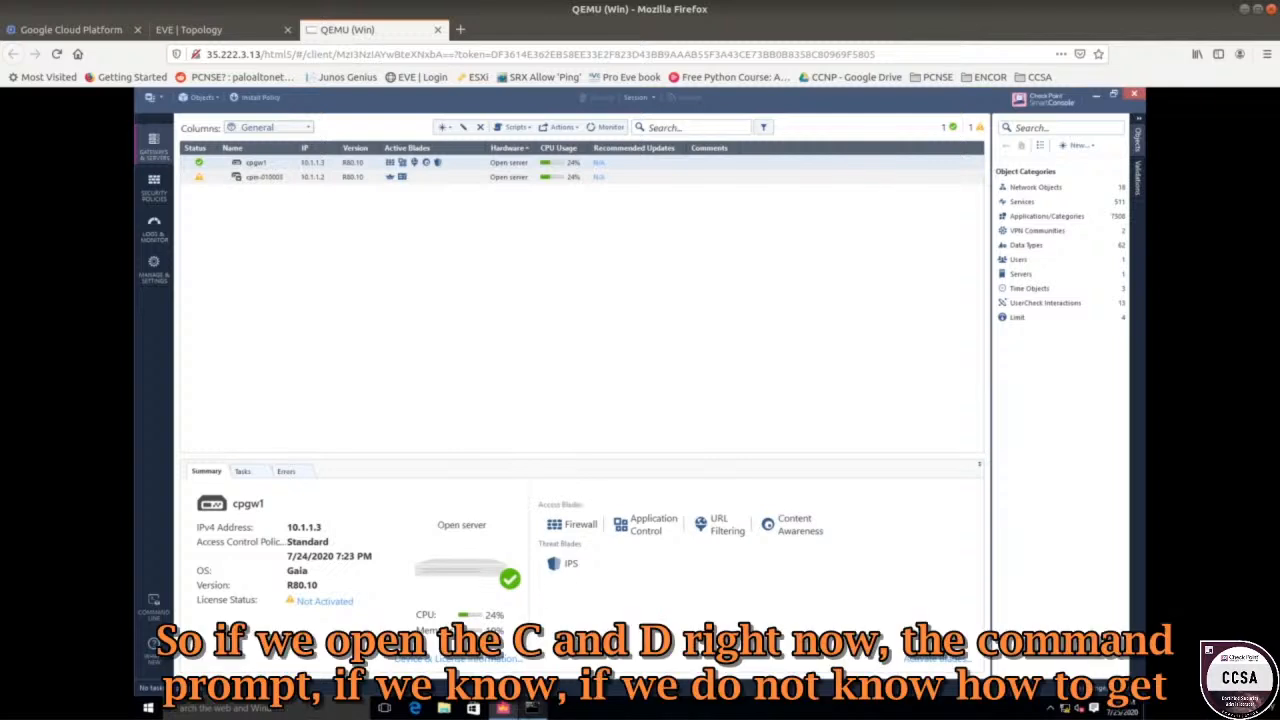
Close the earlier ping window.
click(532, 708)
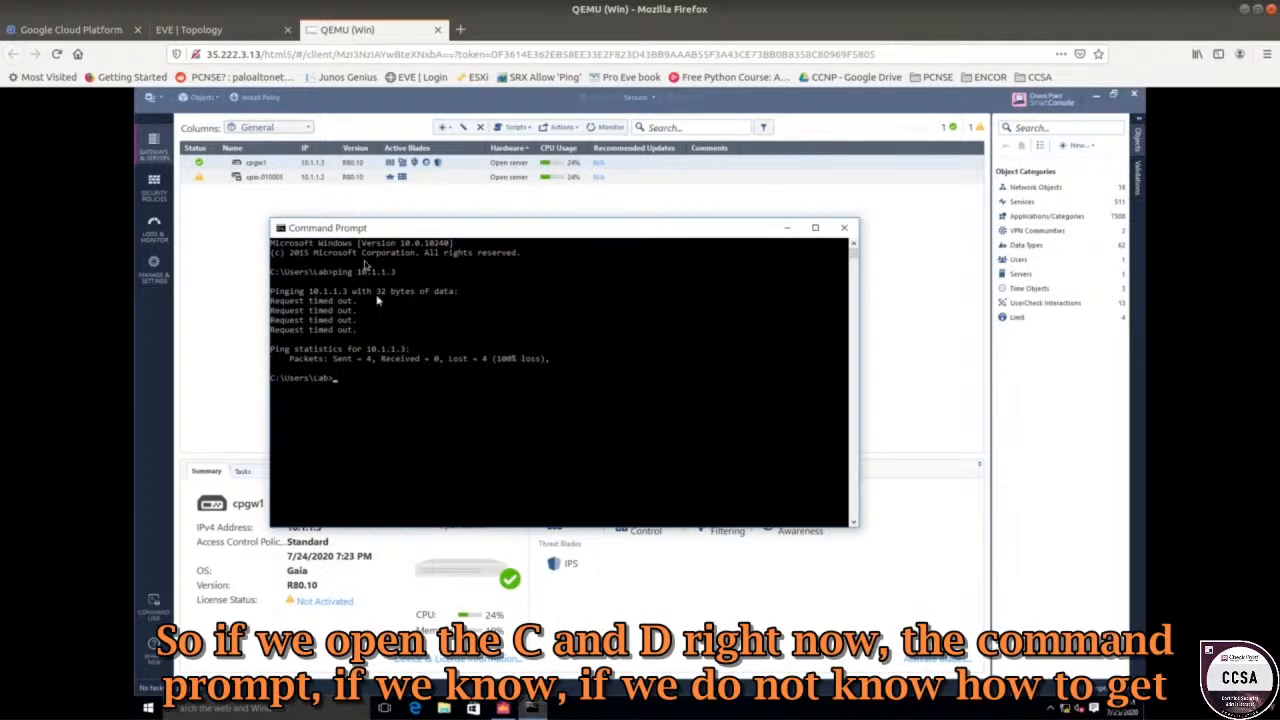
drag(365, 228, 393, 190)
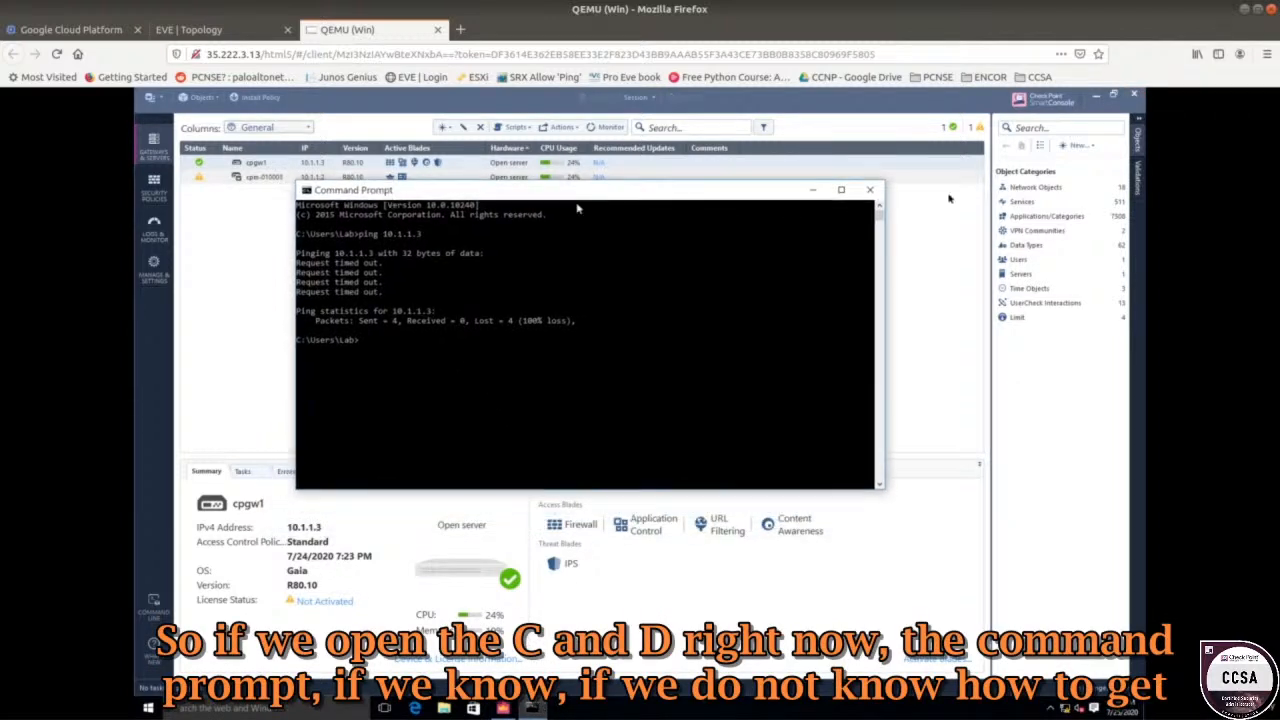
click(870, 189)
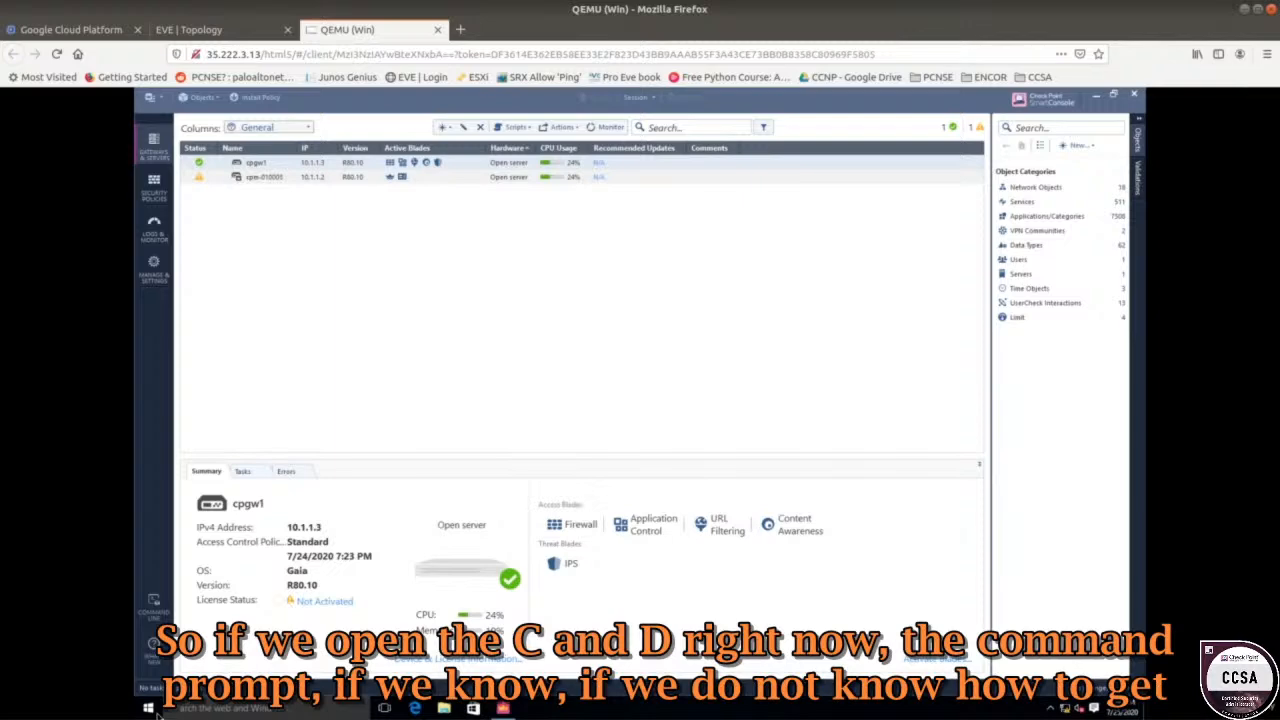
Ping 10.1.1.3 from a new Command Prompt, getting 4/4 replies, then close it.
click(150, 708)
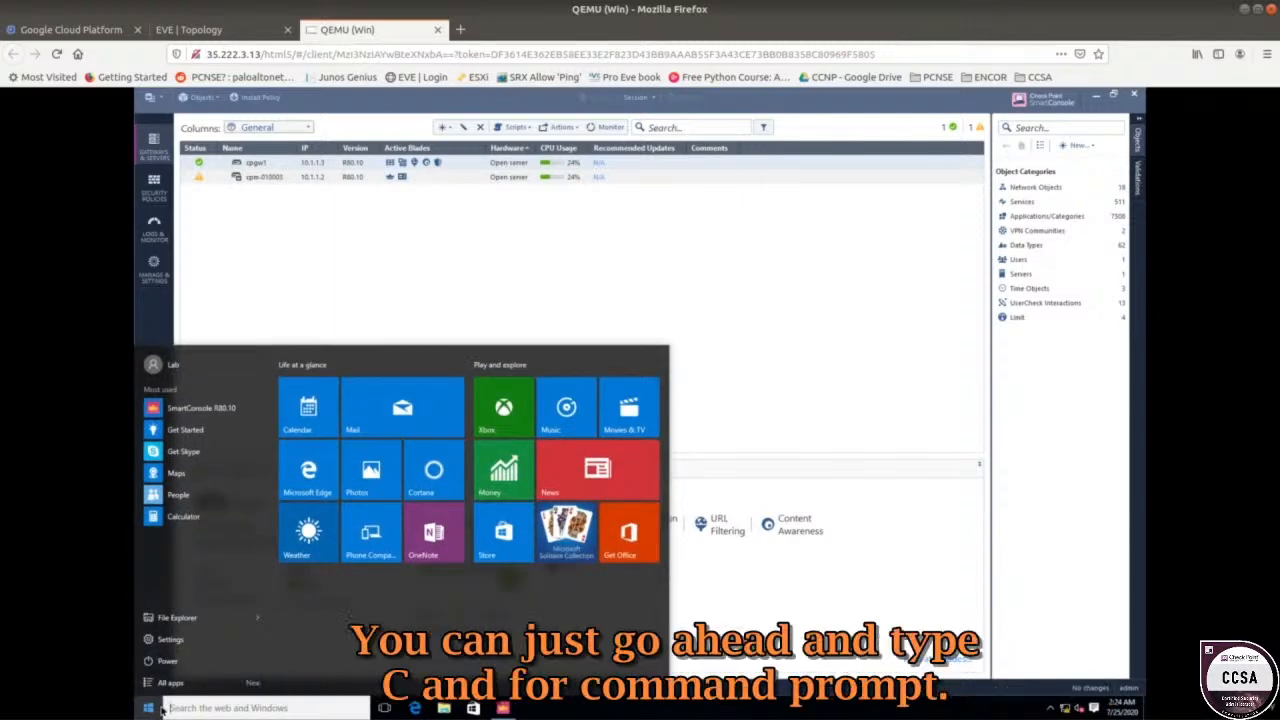
text(cmd)
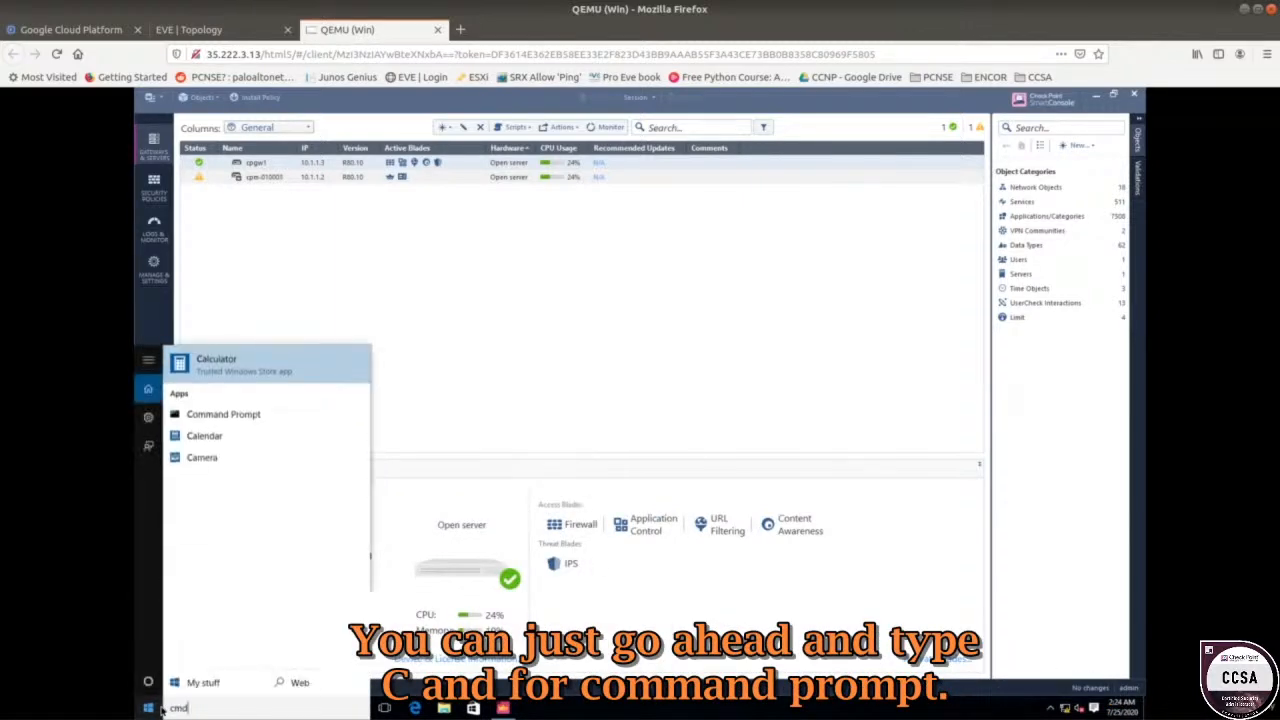
key(Down)
key(Return)
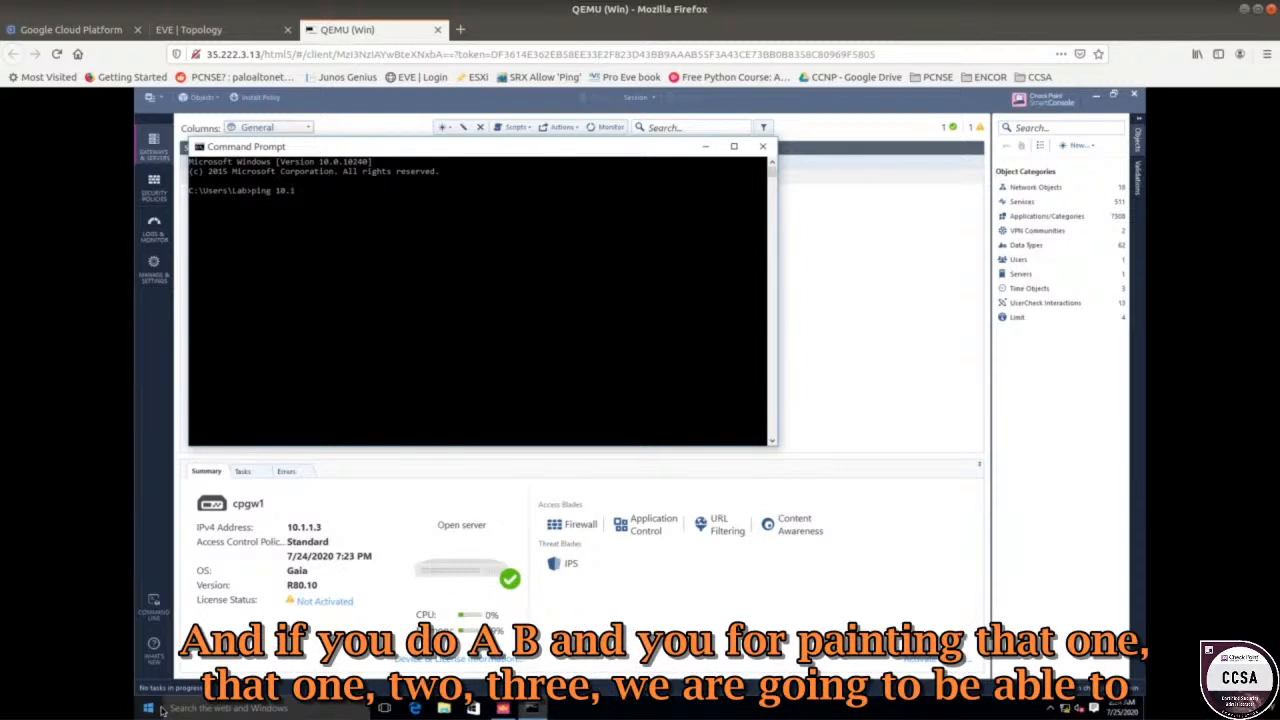
key(Return)
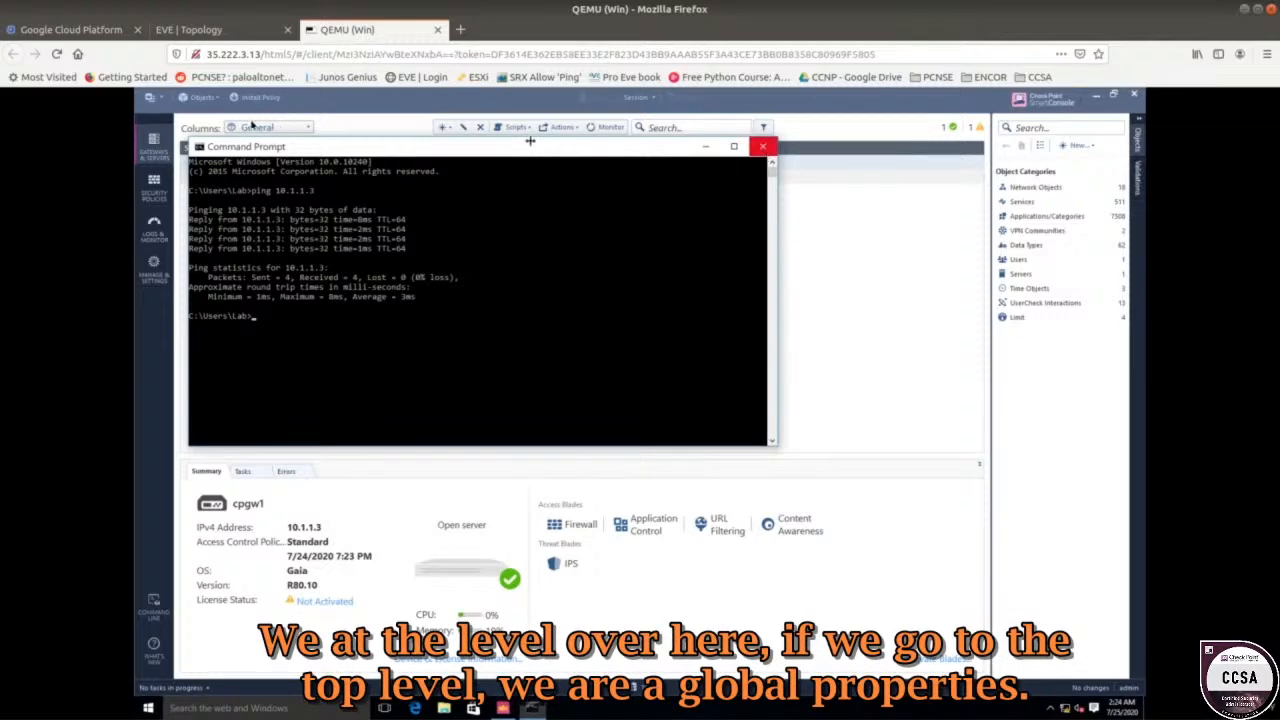
click(762, 147)
click(148, 101)
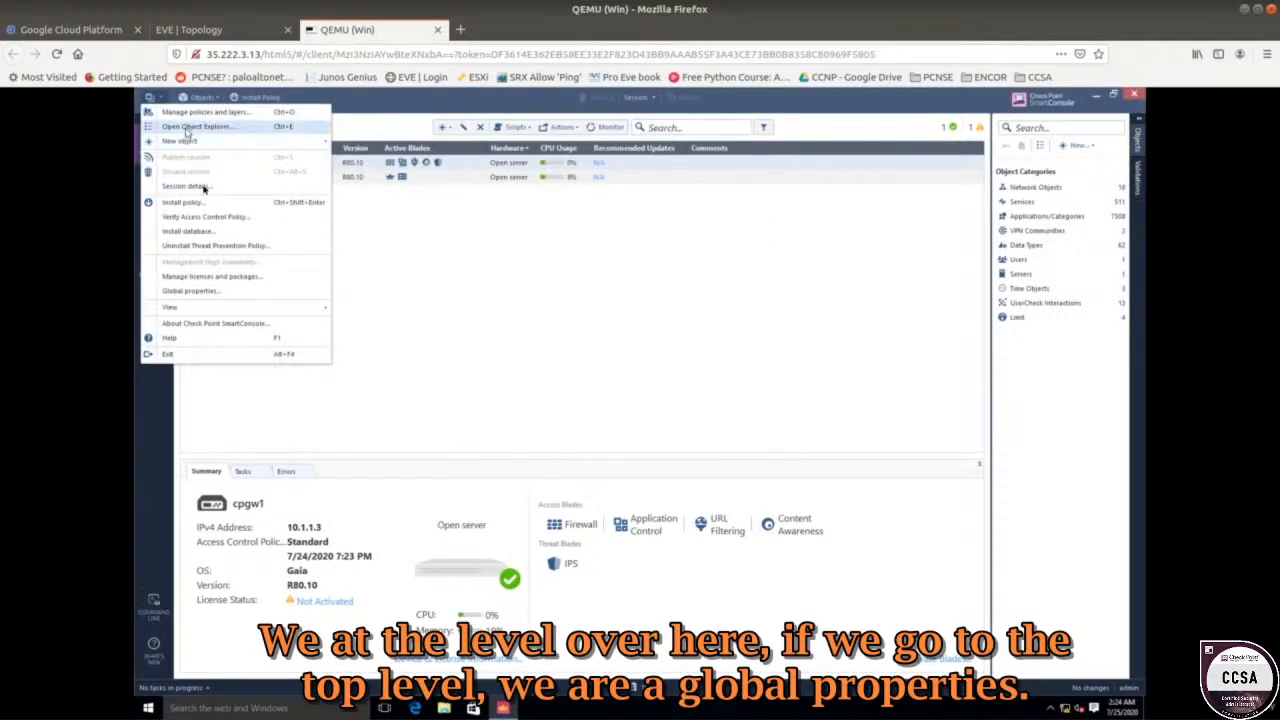
Review Global Properties again, then return to gateways showing Standard installed at 7:30 PM.
click(232, 293)
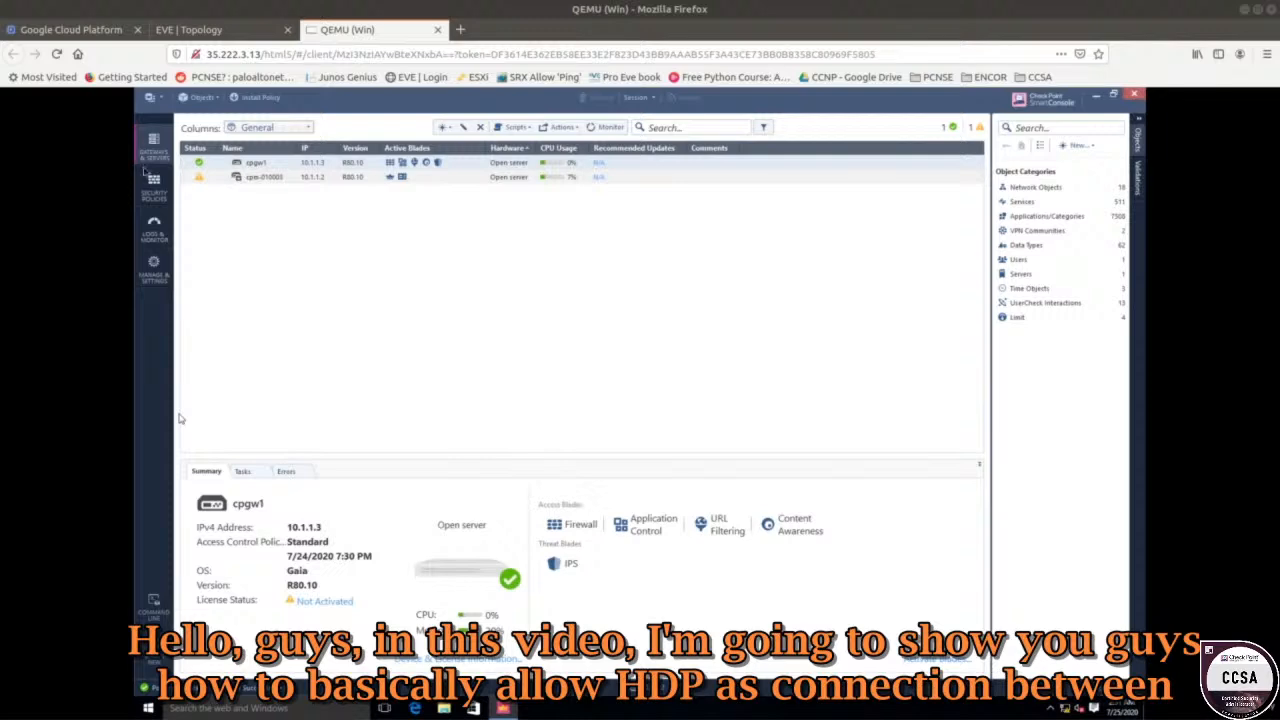
Check the EVE topology, return to the Windows console, and launch Microsoft Edge.
click(188, 29)
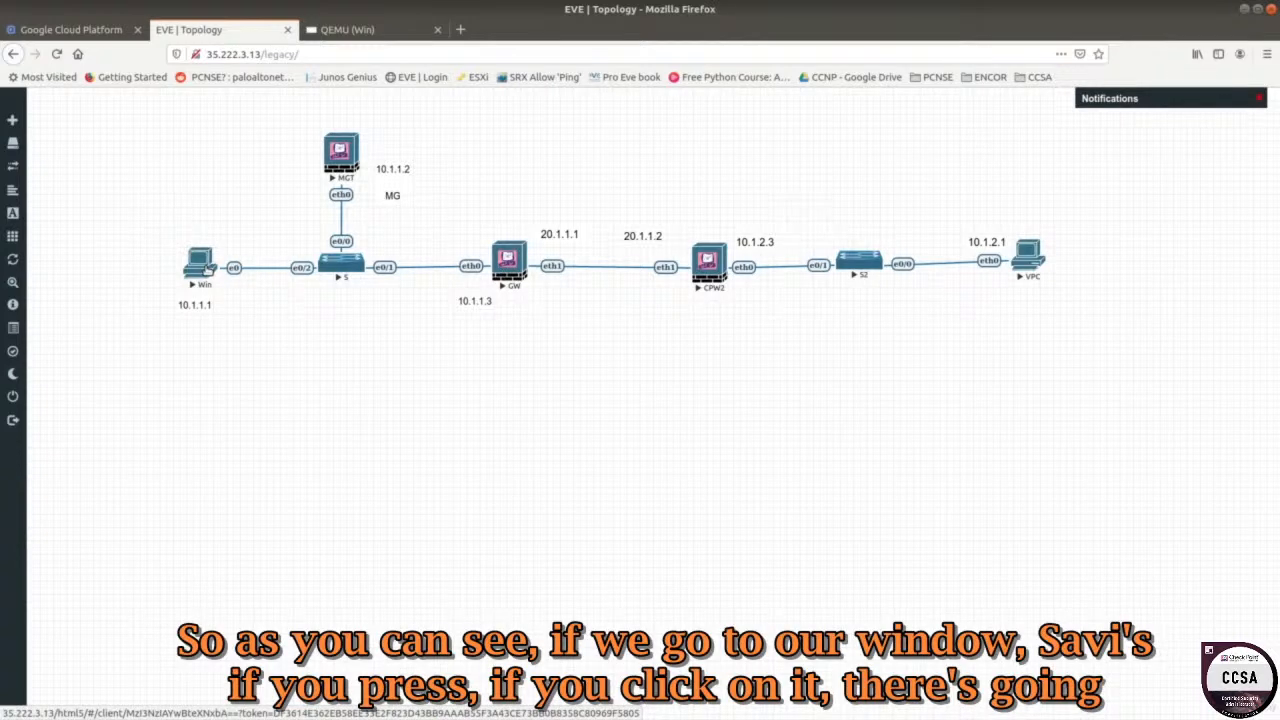
click(342, 31)
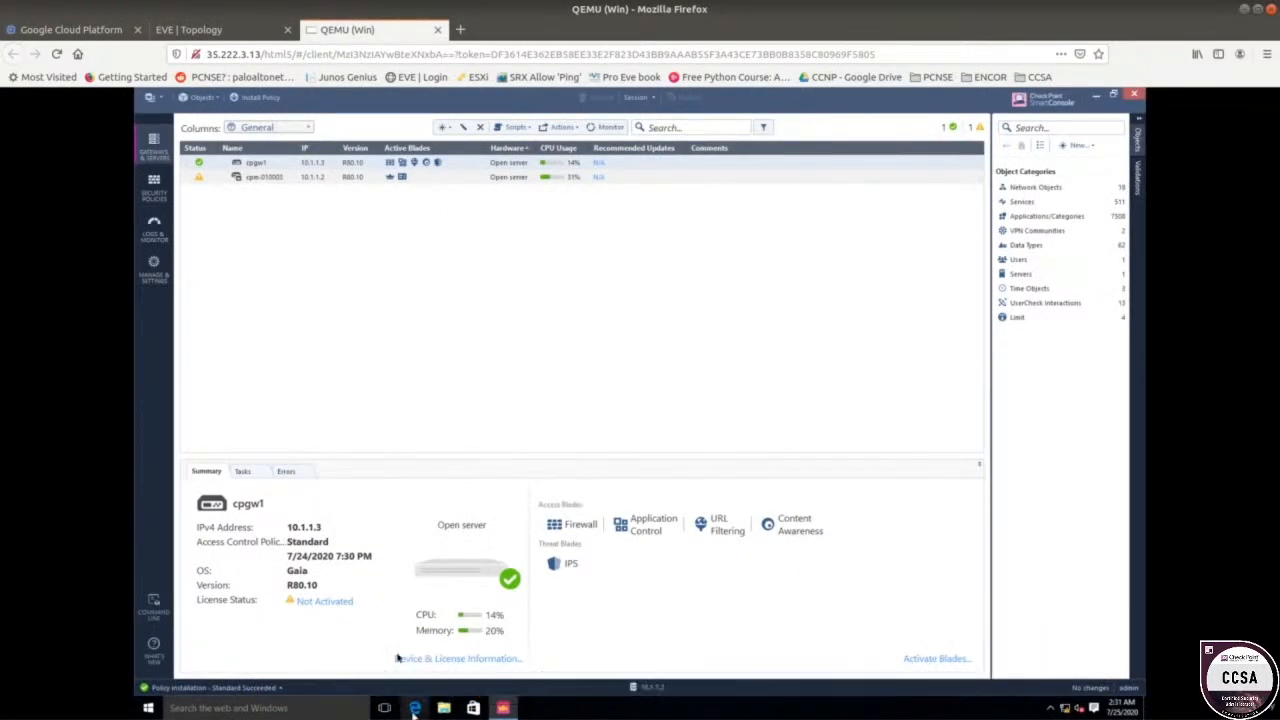
click(414, 707)
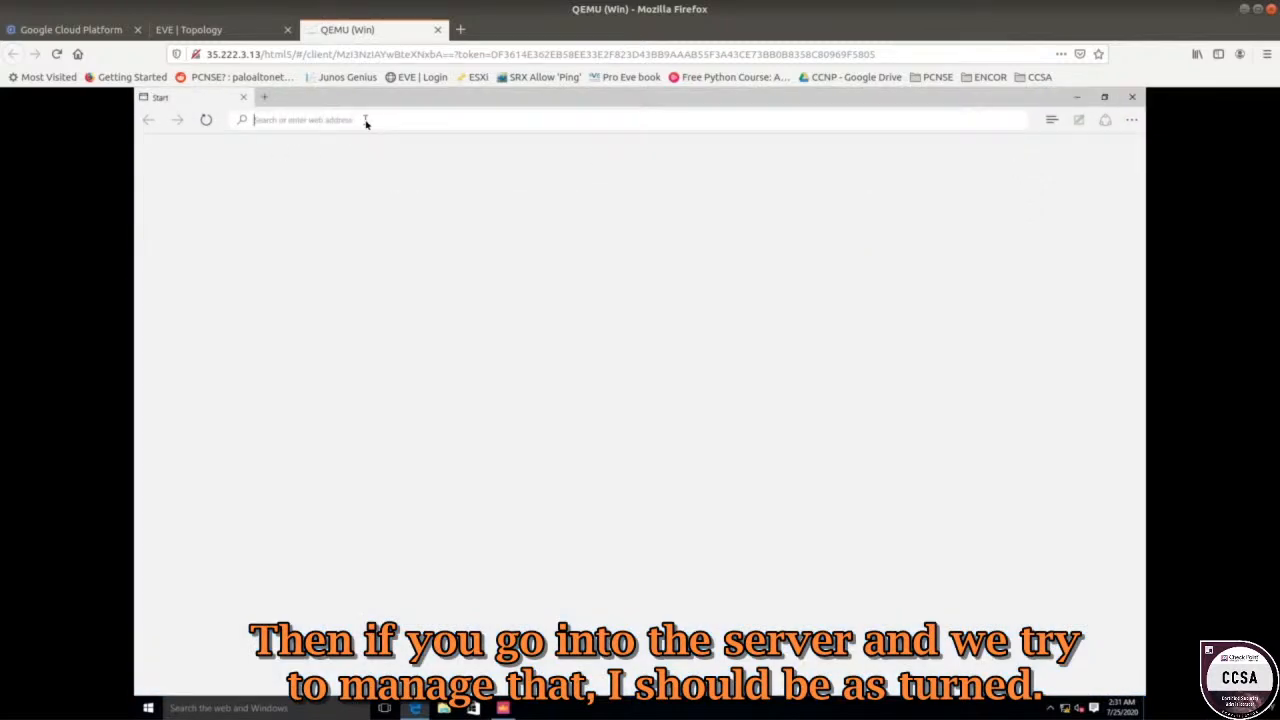
Browse Edge to 10.1.0.13, then to gateway 10.1.1.3; neither page is reachable.
text(https://1)
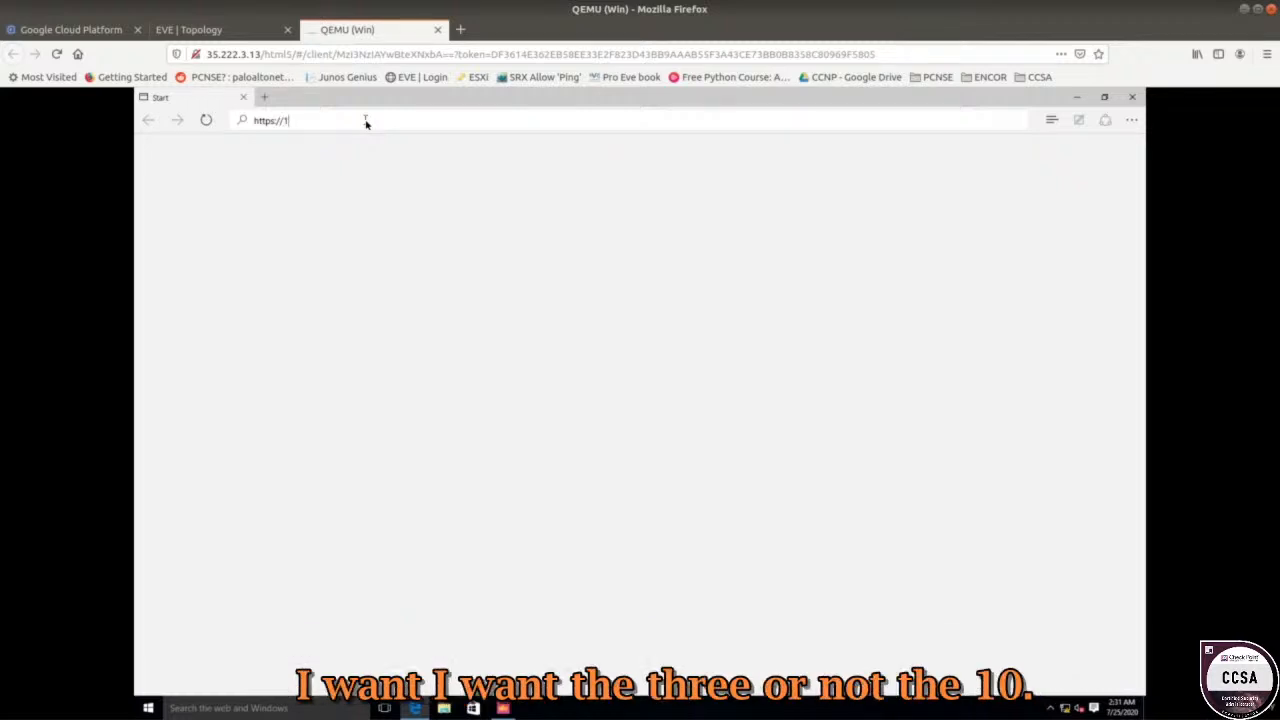
text(0.1.0.13)
key(Return)
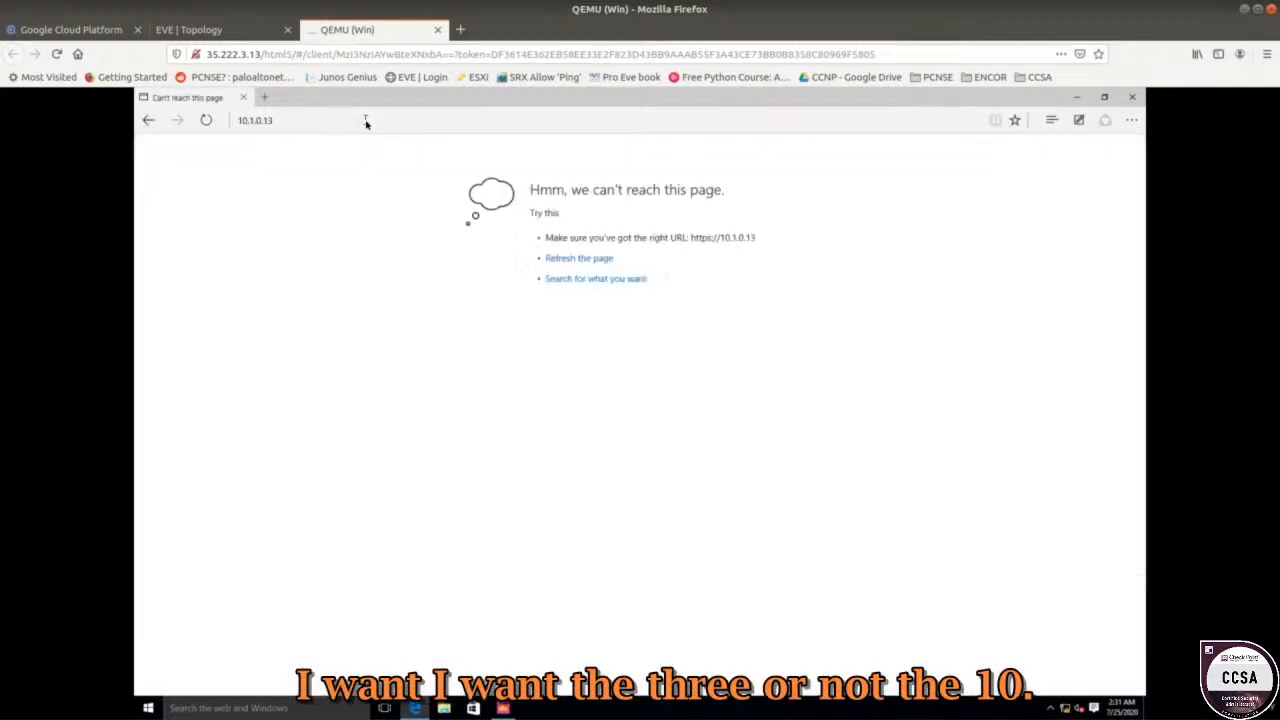
click(366, 121)
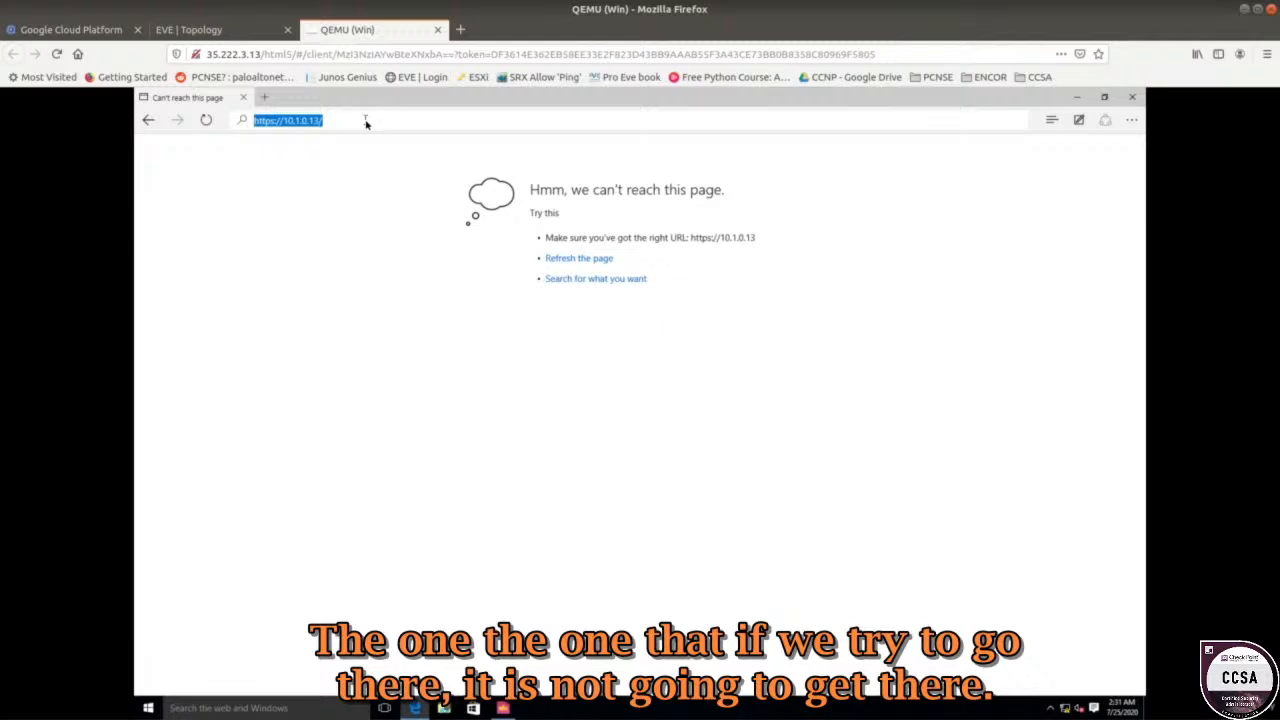
click(366, 121)
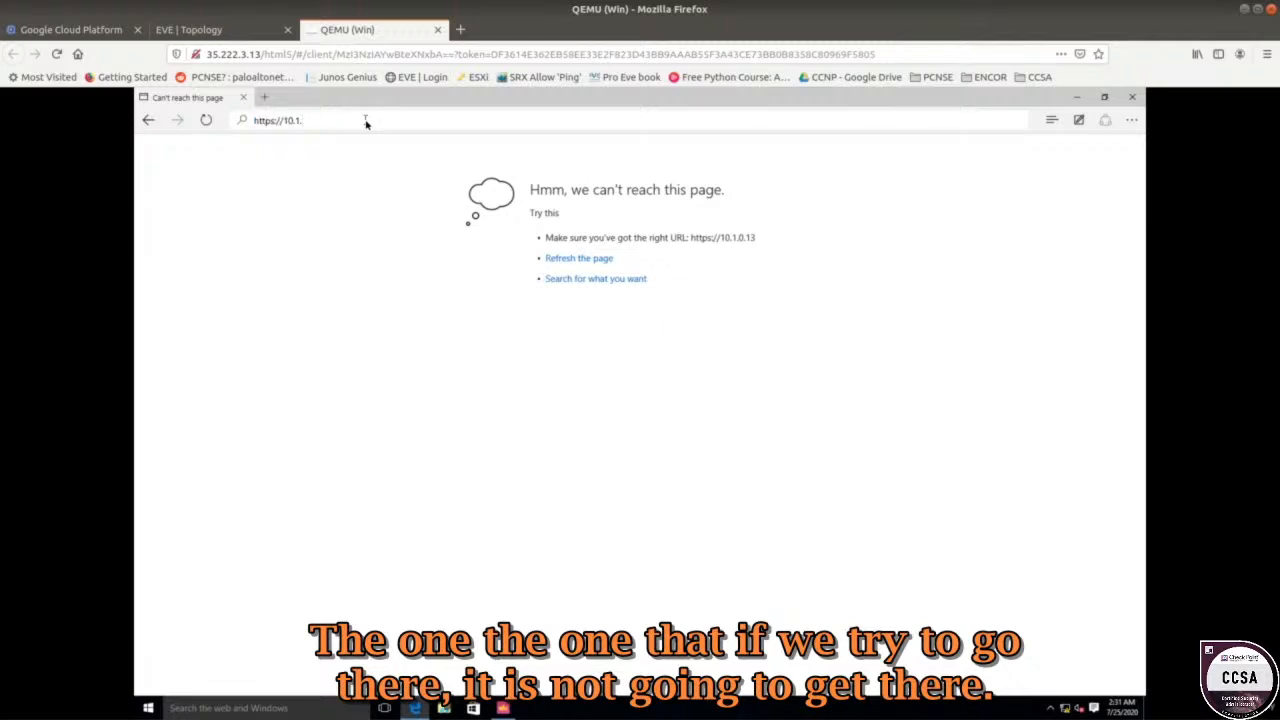
key(Return)
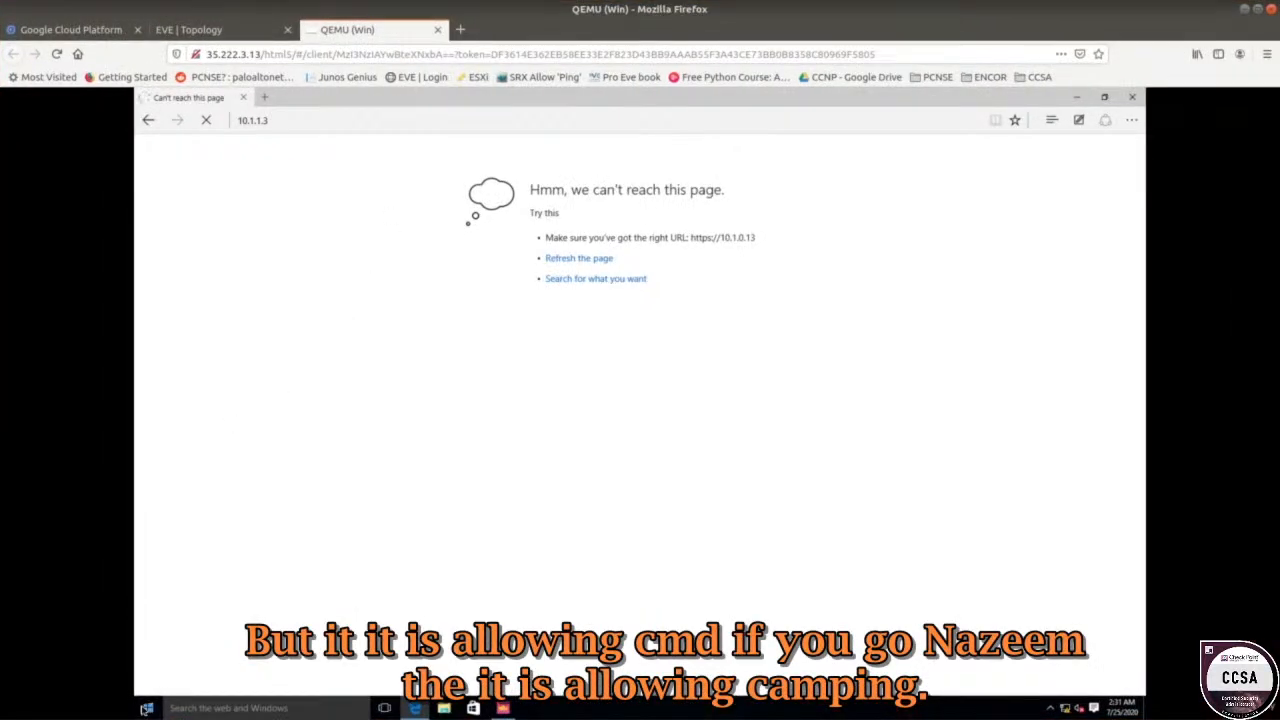
Run ping 10.1.1.3 in Command Prompt (0% loss), close it, and return to SmartConsole.
click(146, 708)
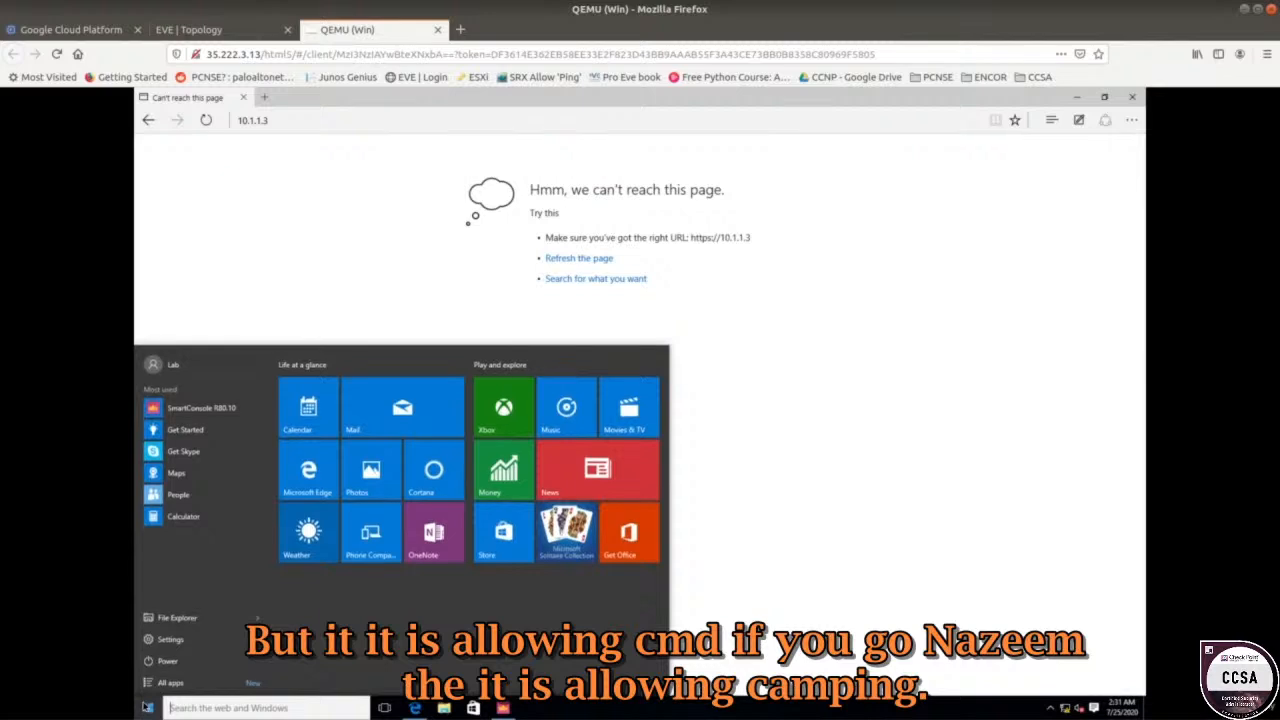
text(cmd)
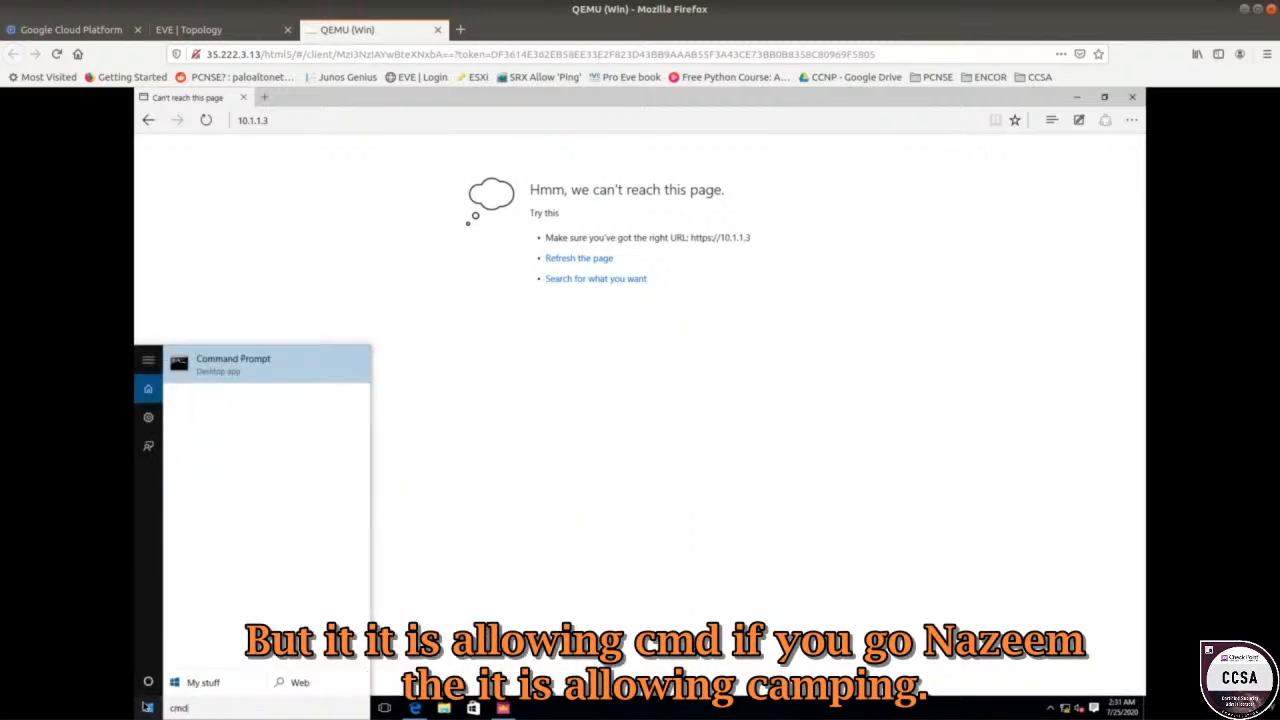
key(Return)
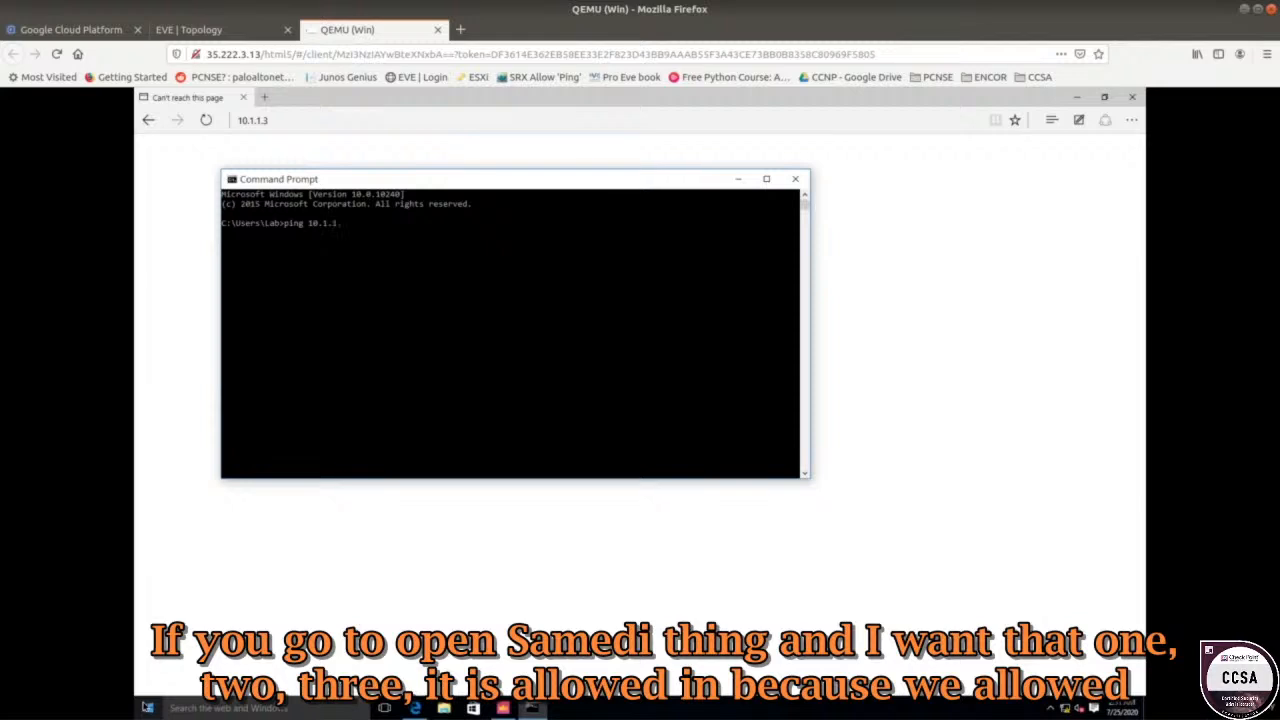
text(ping 10.1.1.3)
key(Return)
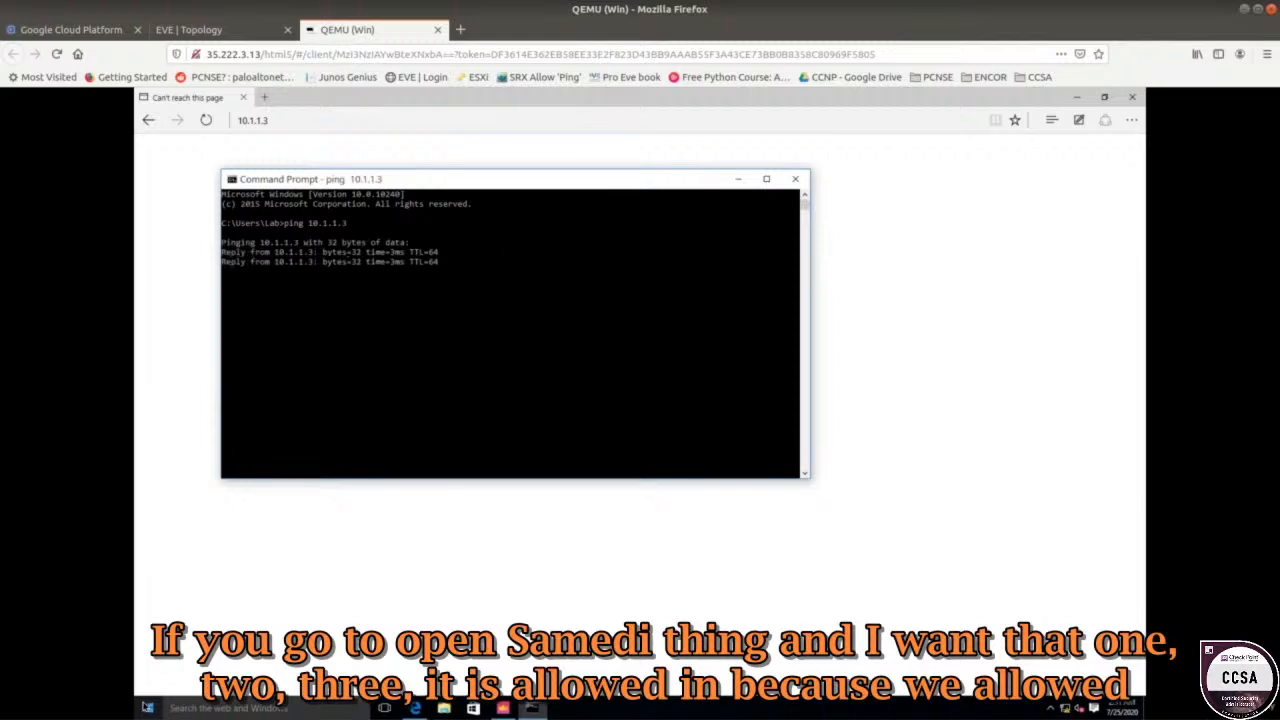
click(443, 281)
drag(443, 281, 265, 281)
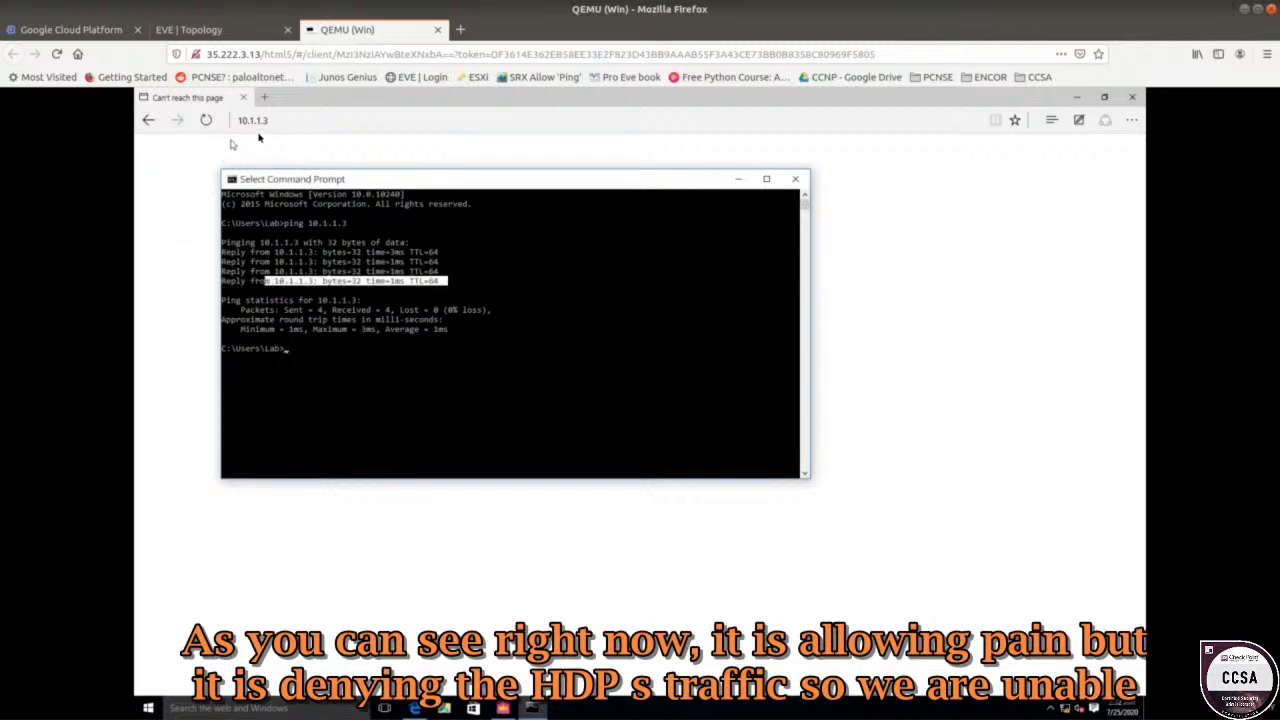
click(795, 179)
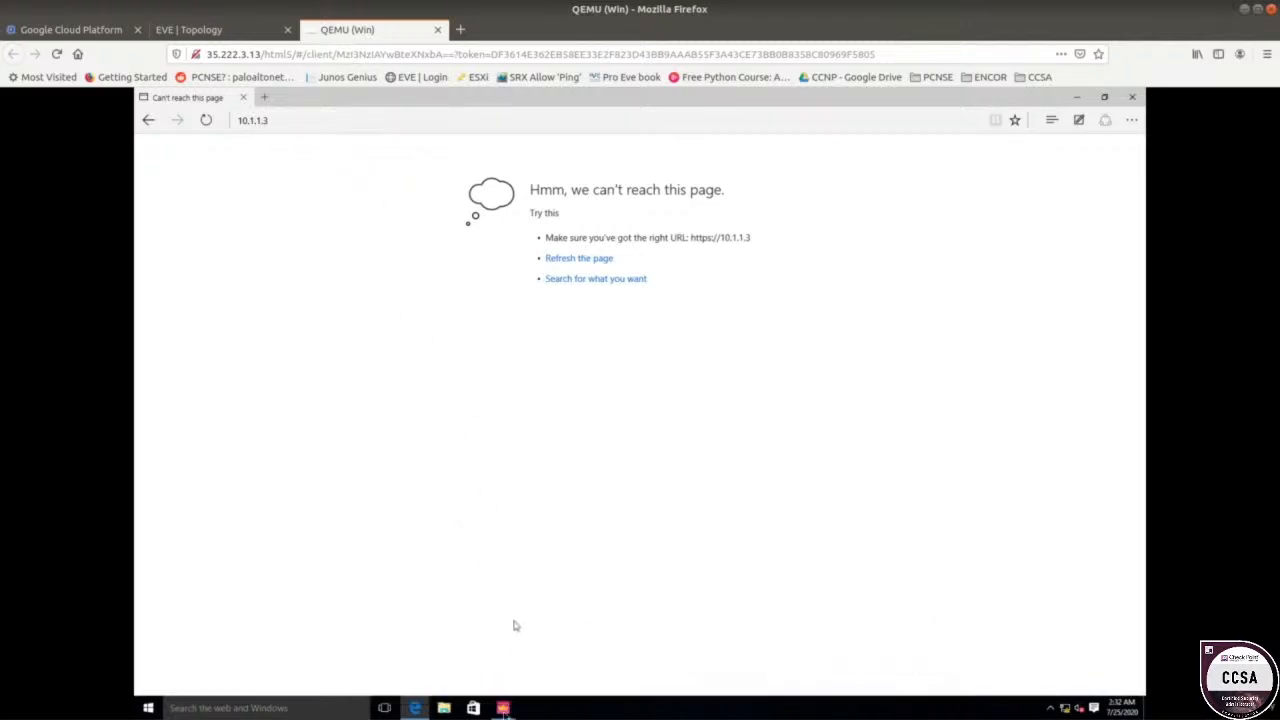
click(503, 712)
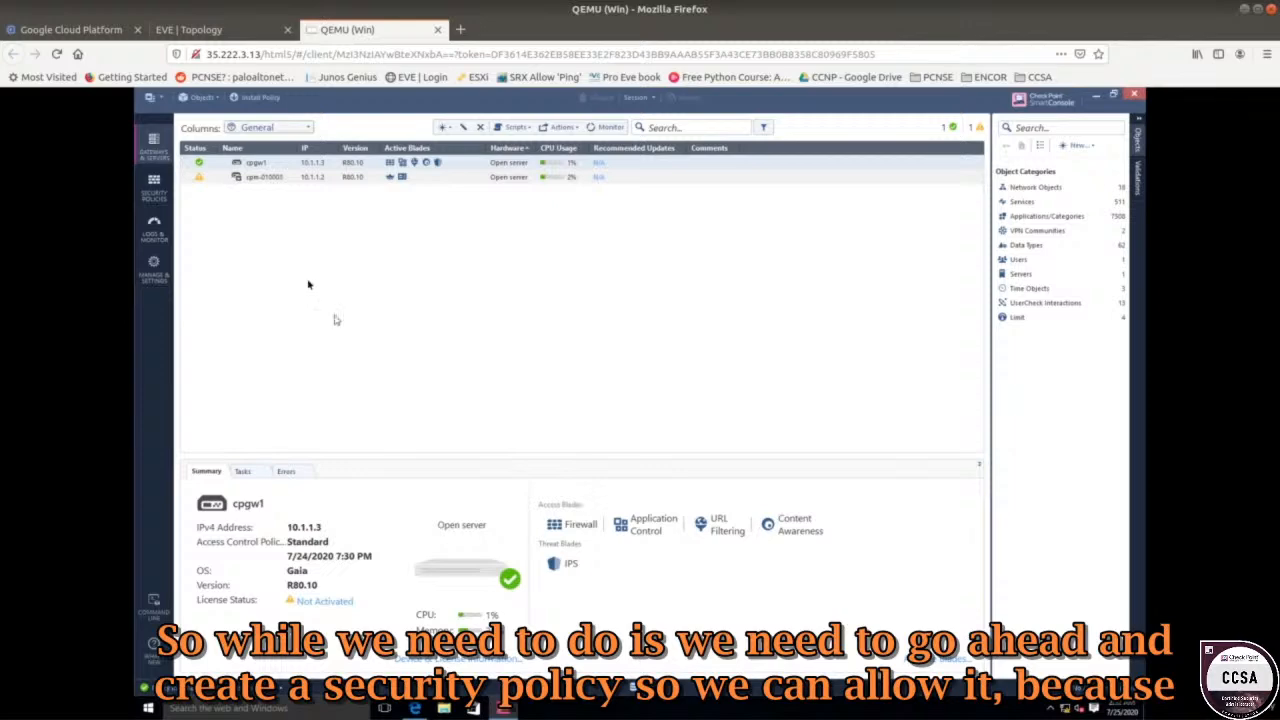
Open the Security Policies rulebase and inspect the Cleanup rule.
click(157, 201)
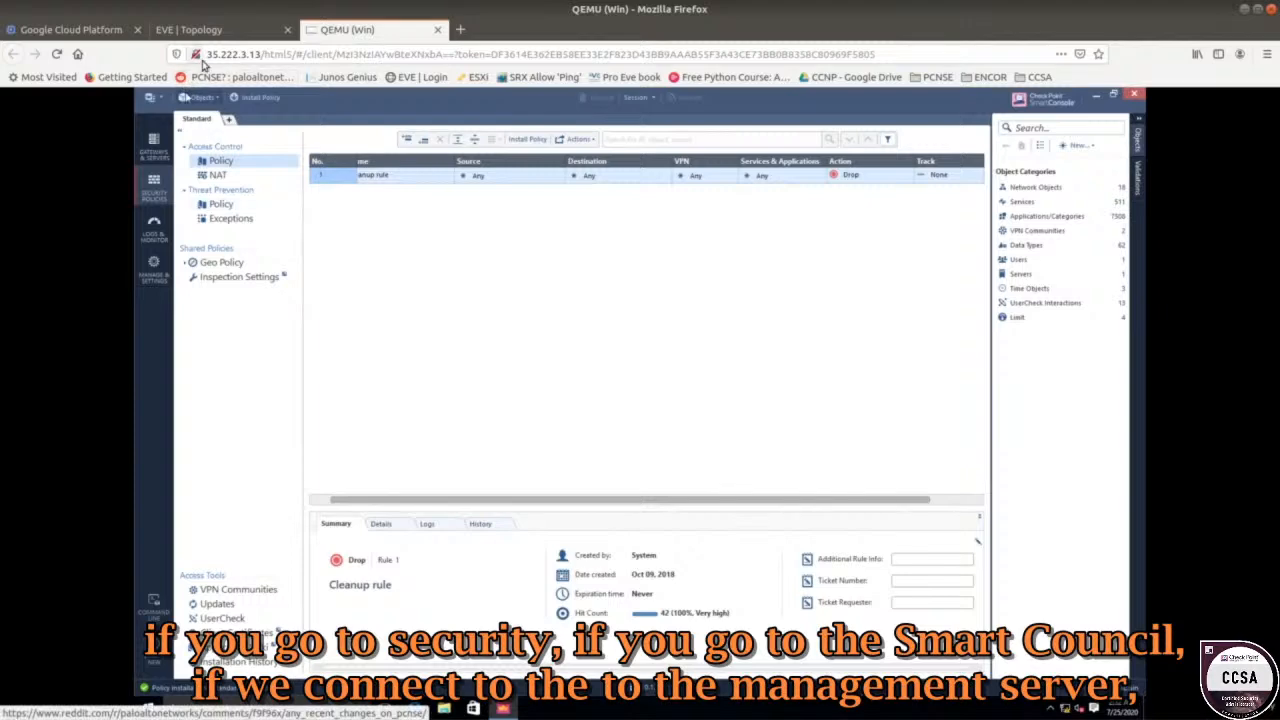
click(212, 30)
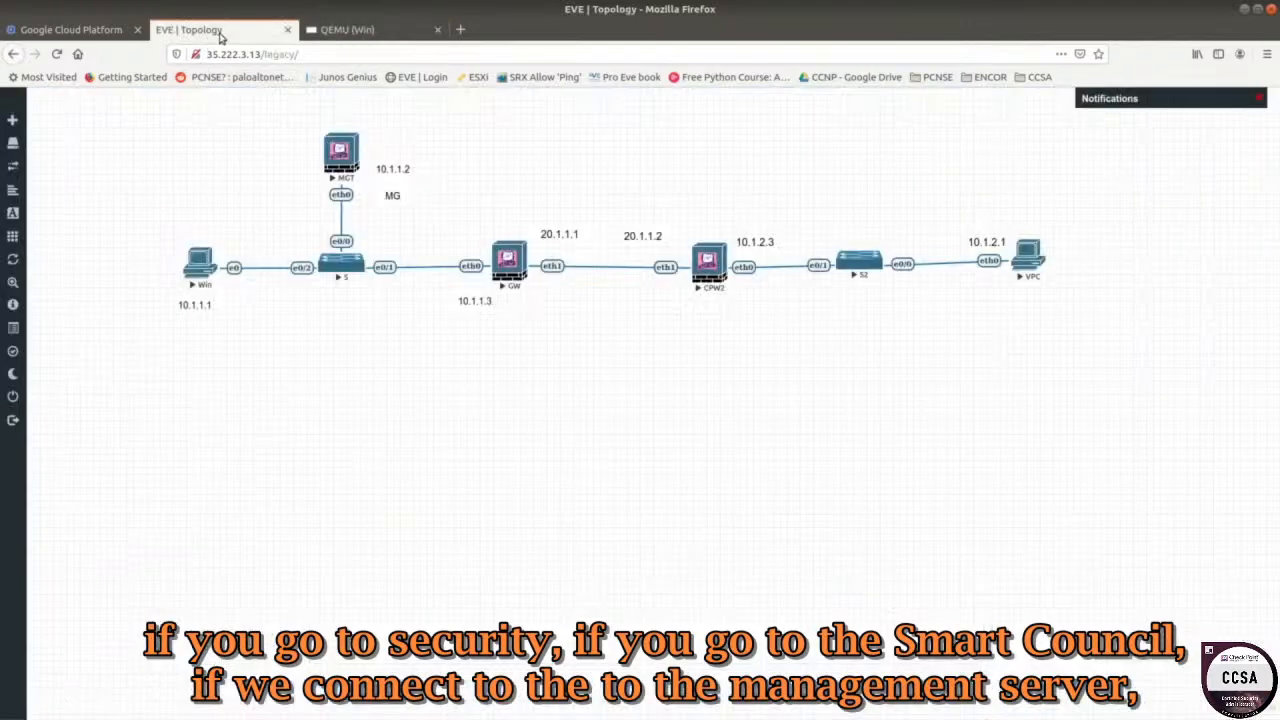
click(333, 30)
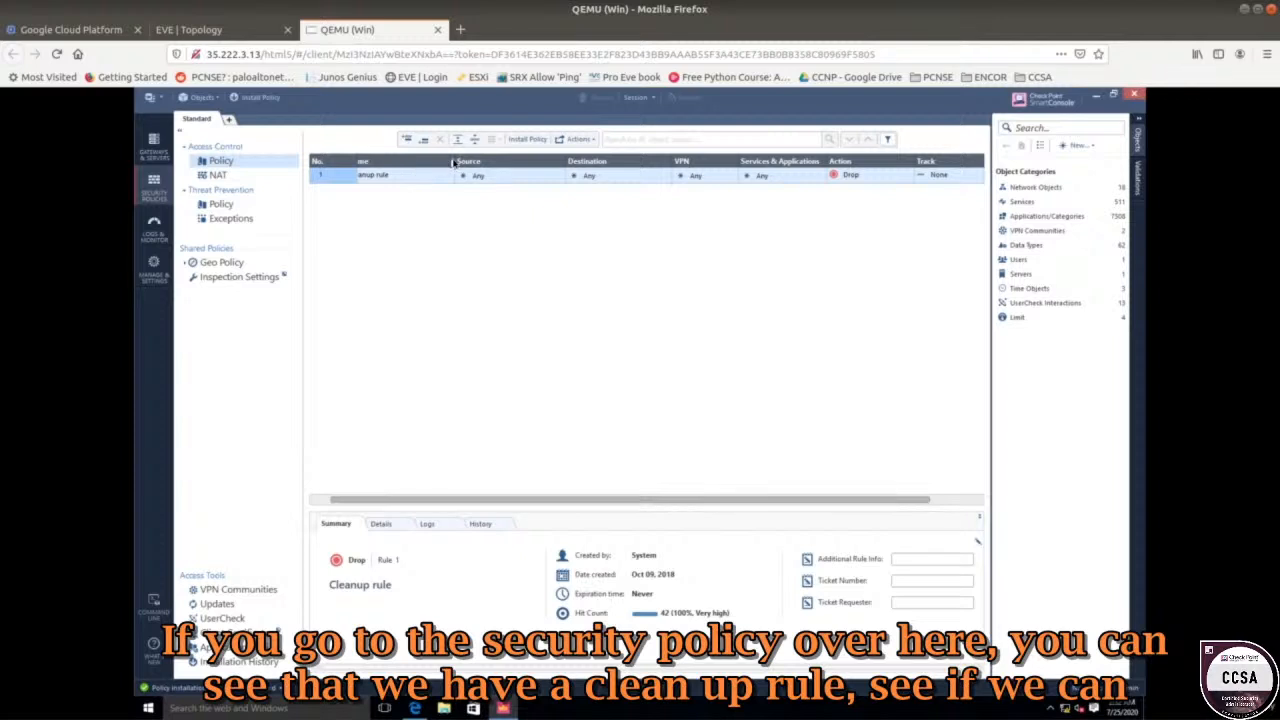
drag(463, 163, 508, 163)
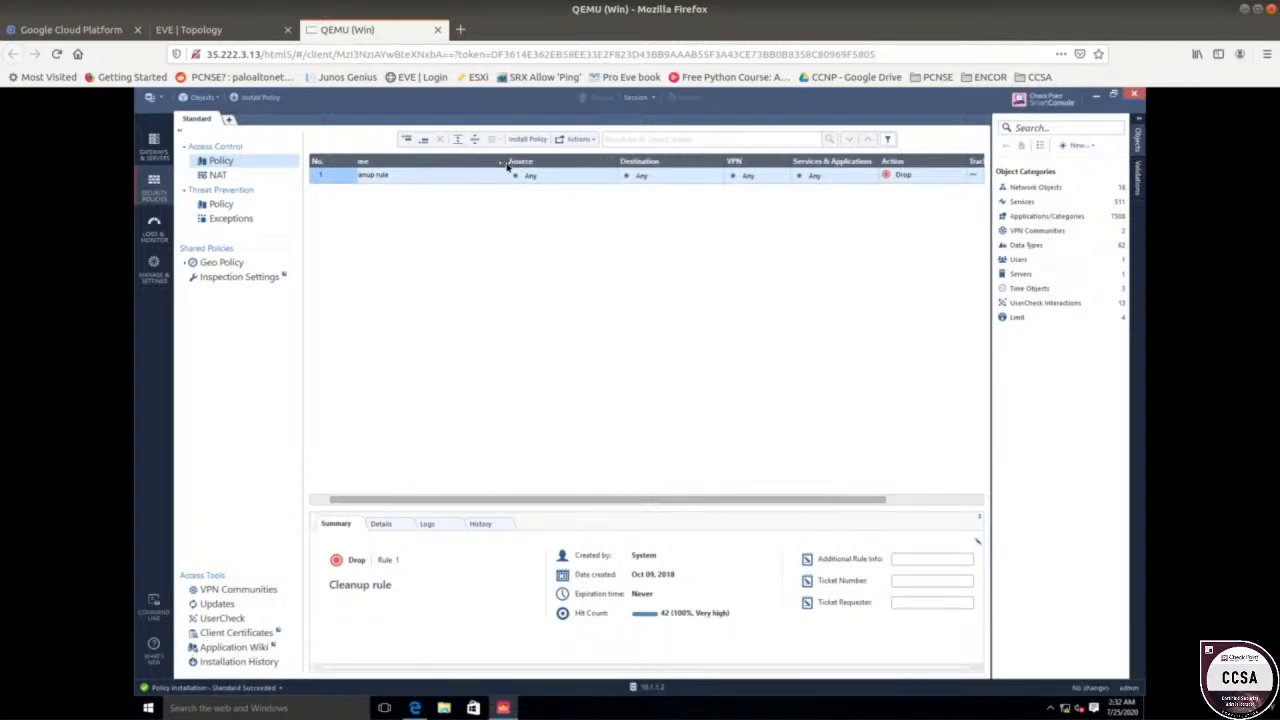
drag(463, 163, 372, 172)
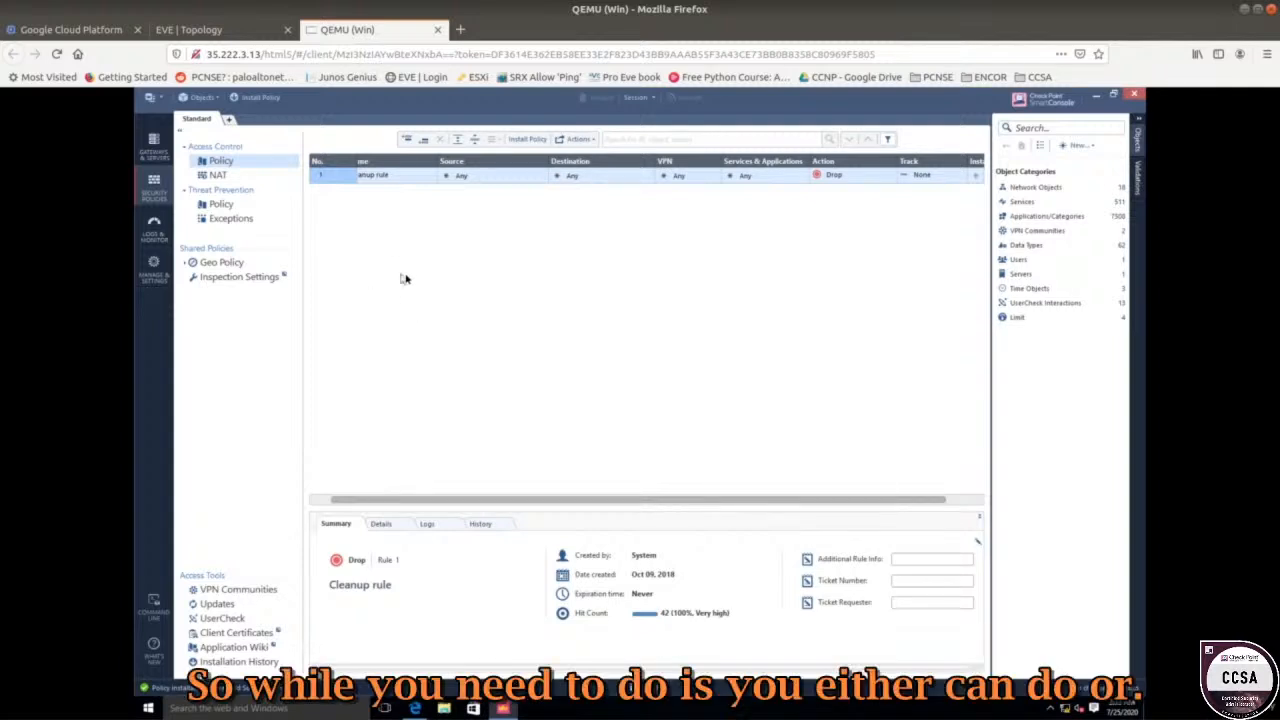
right_click(347, 183)
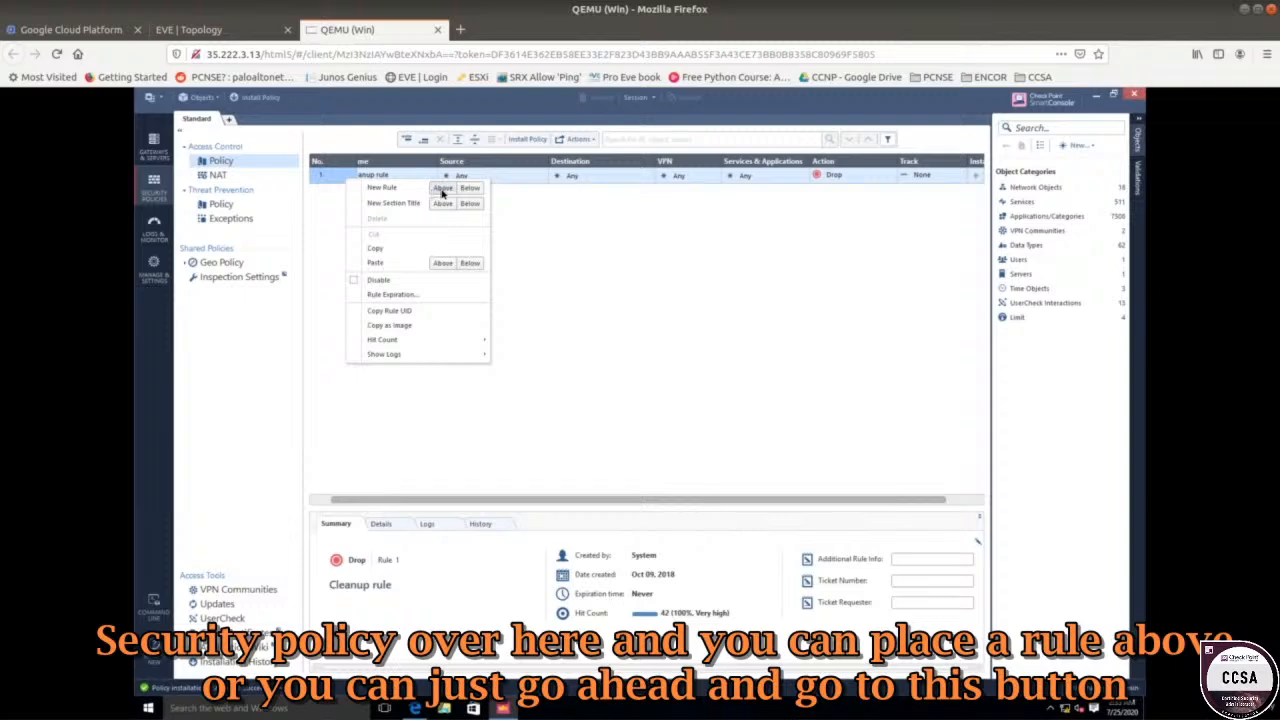
click(751, 254)
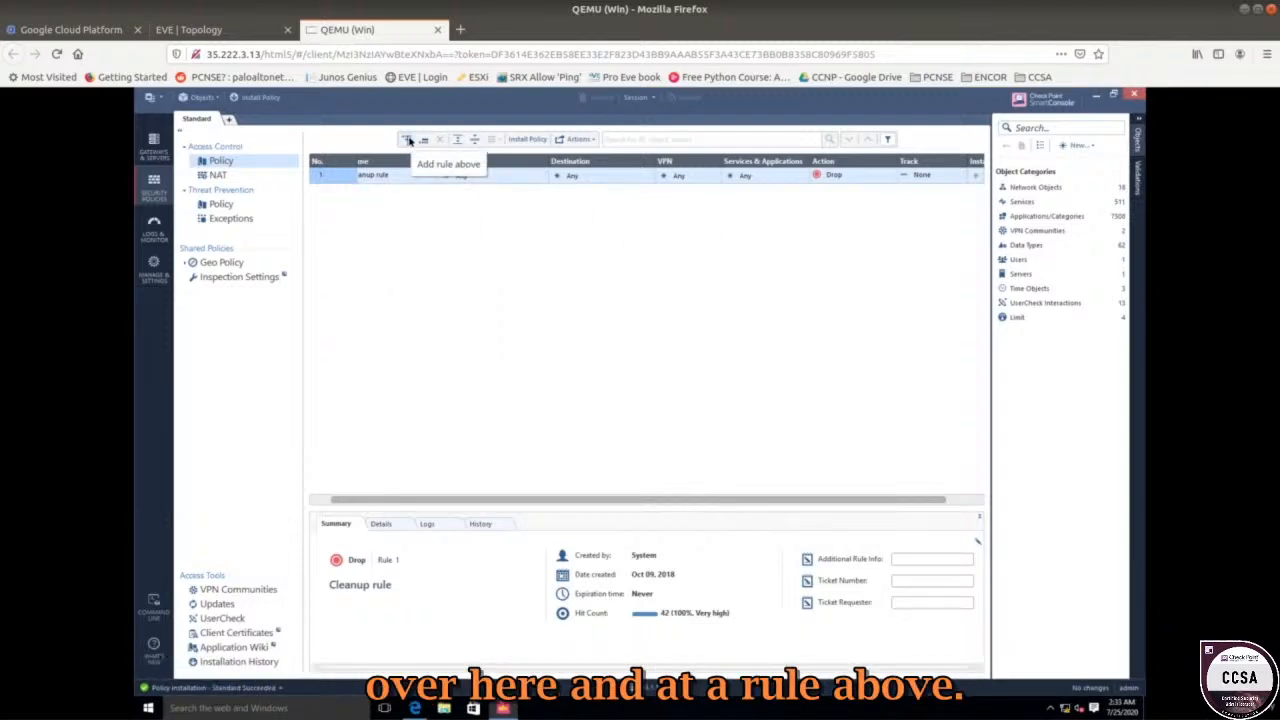
Add a new rule 1 named 'mgt traffic' above the Cleanup rule.
click(408, 140)
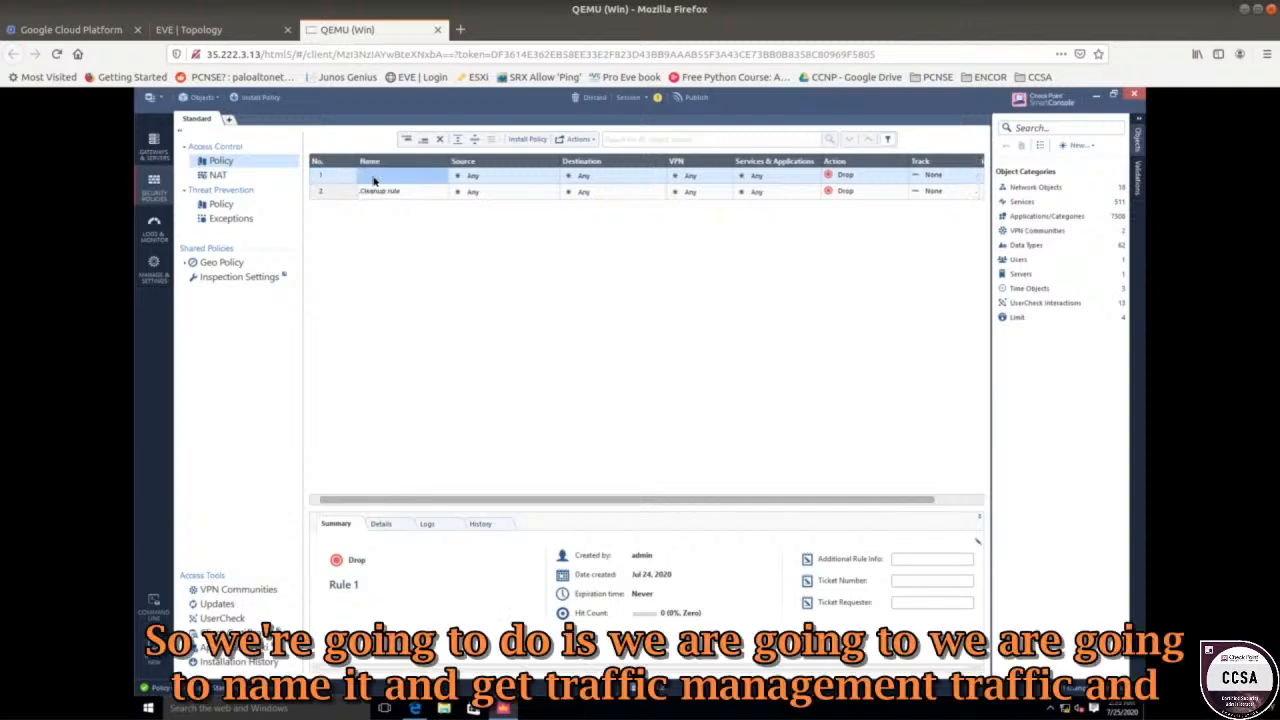
click(373, 176)
text(mgt traffic)
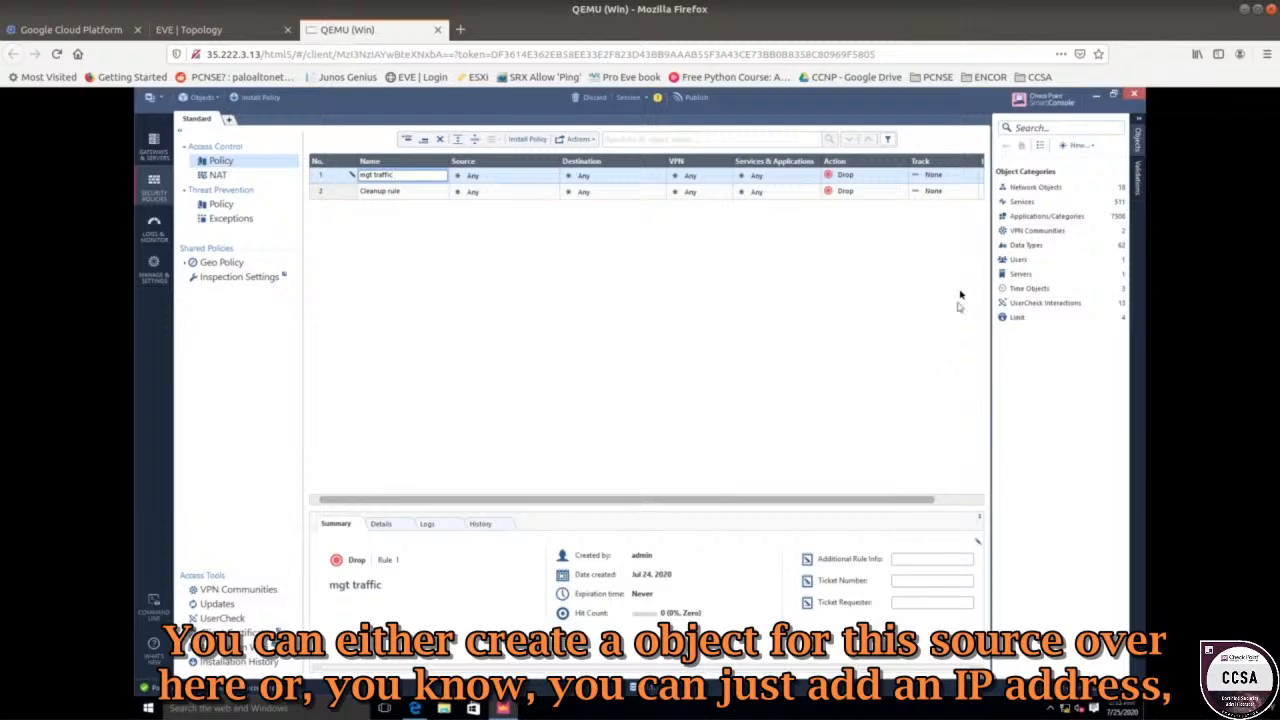
mouse_move(490, 183)
click(554, 174)
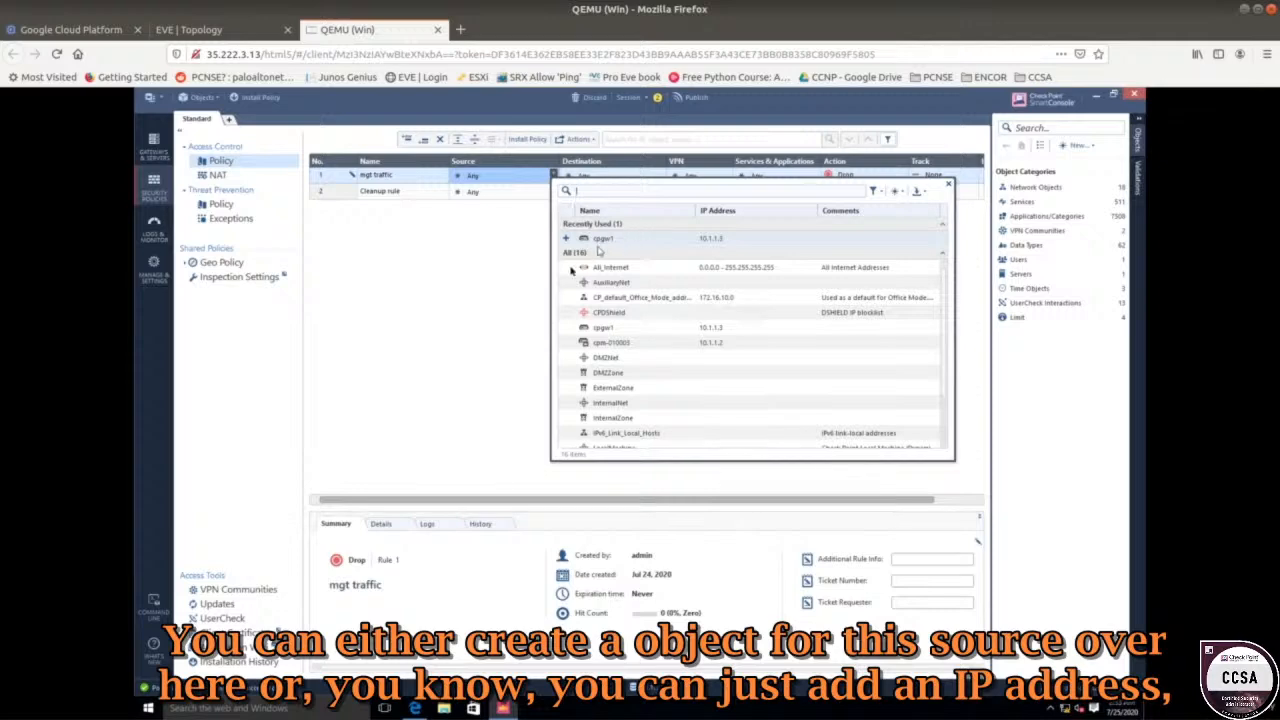
click(453, 404)
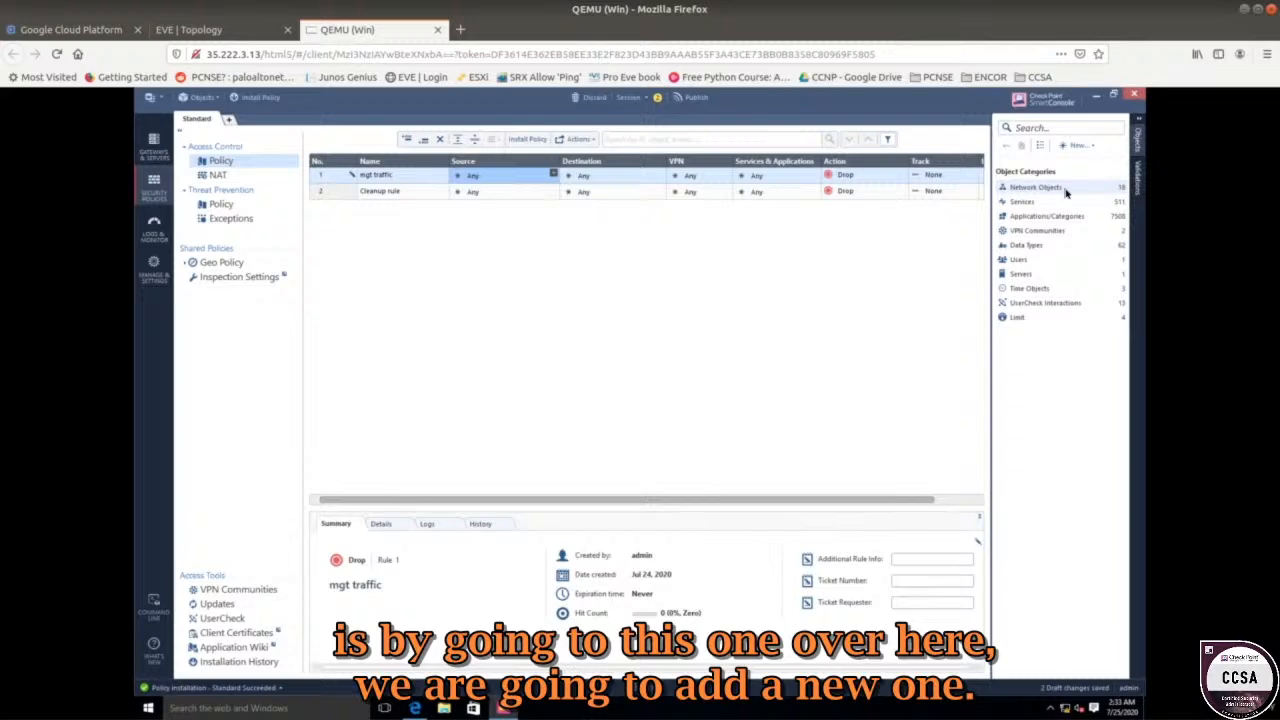
Create a host object named 'mgt host' with IPv4 address 10.1.1.1, checking the topology.
click(1076, 146)
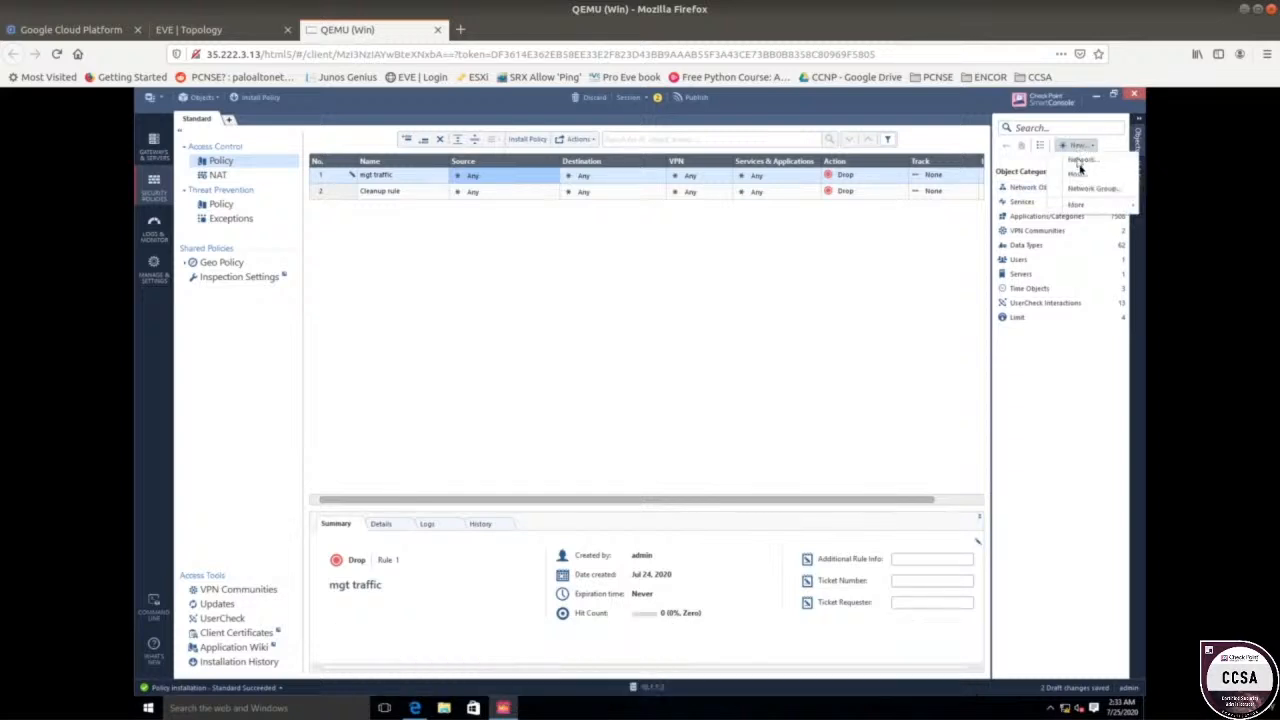
click(1078, 174)
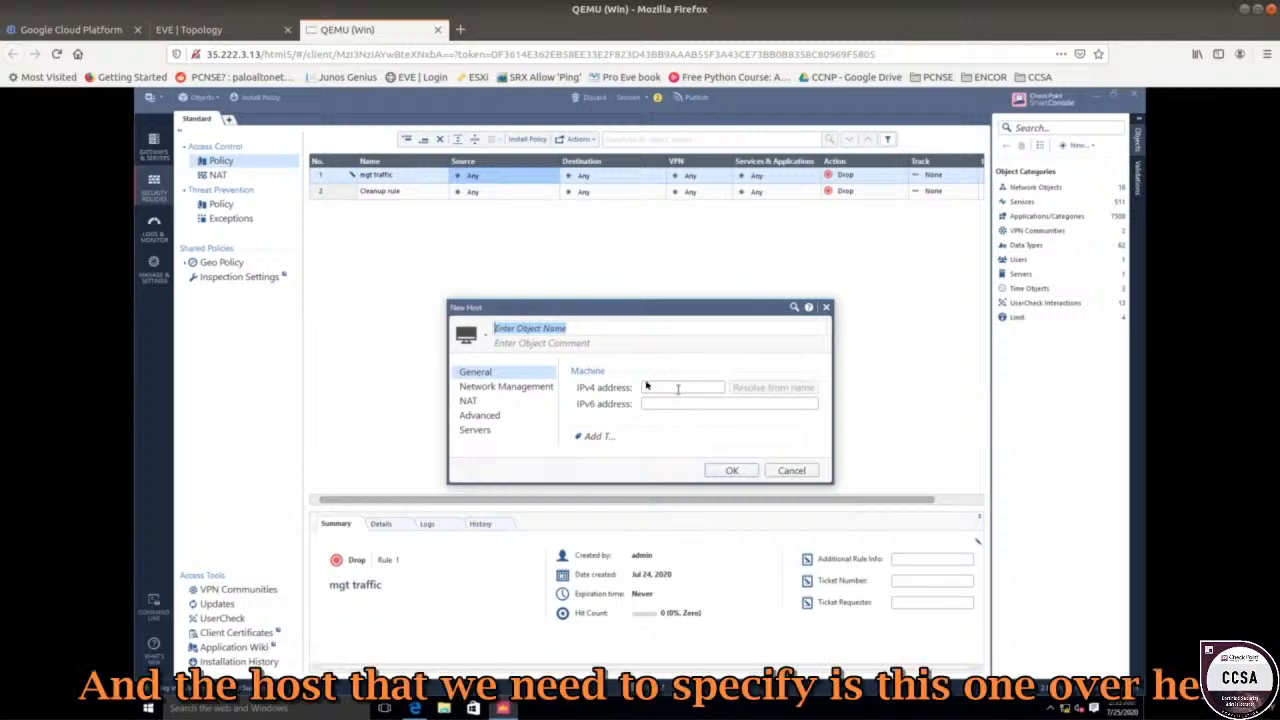
click(238, 30)
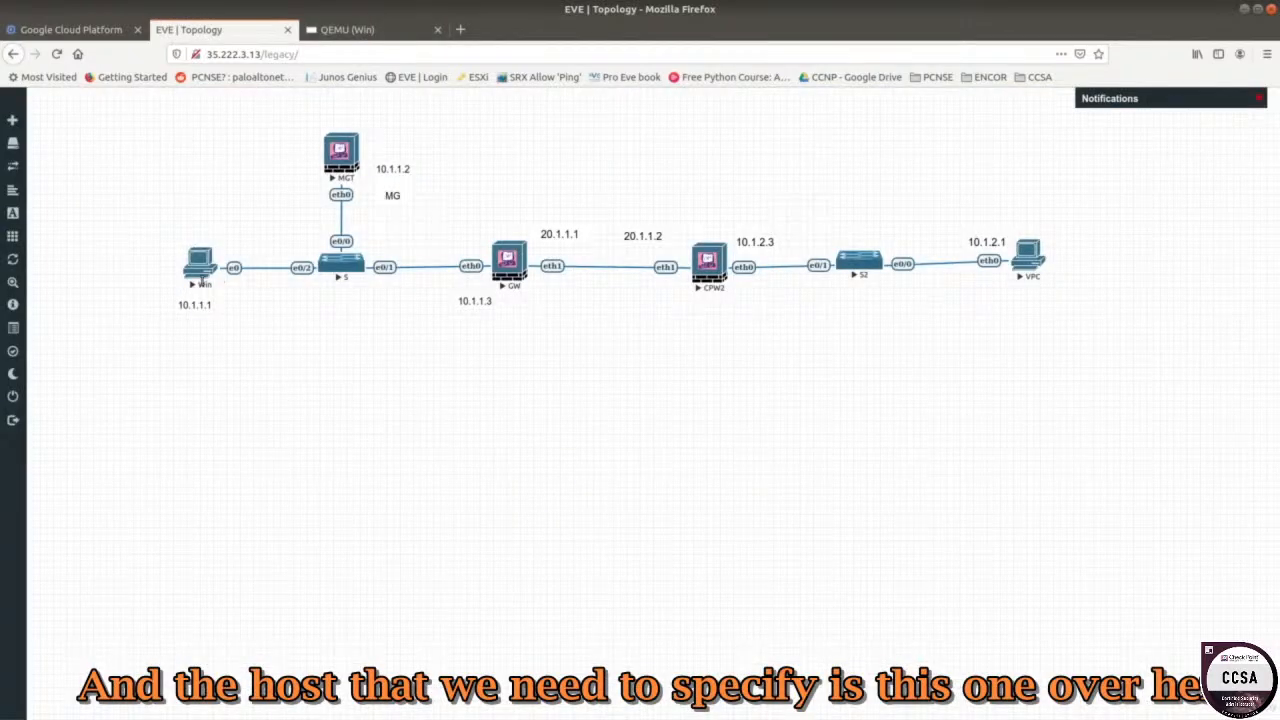
click(395, 31)
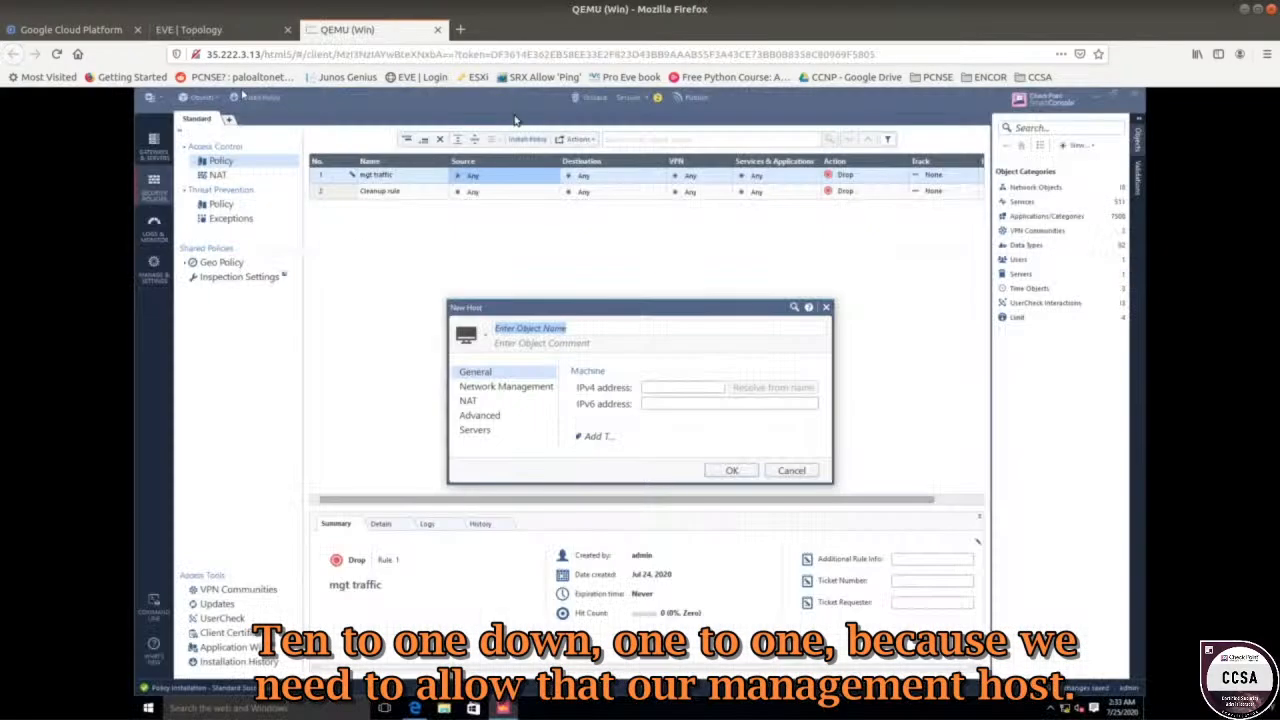
click(663, 386)
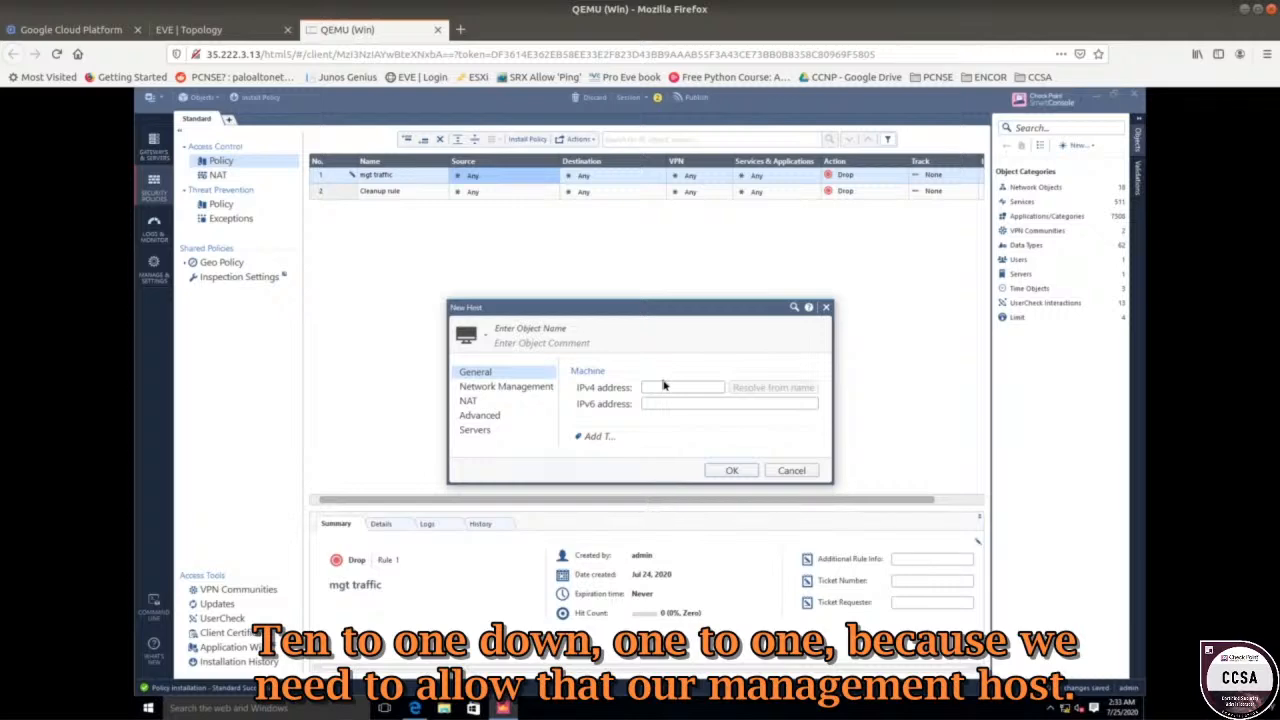
text(10)
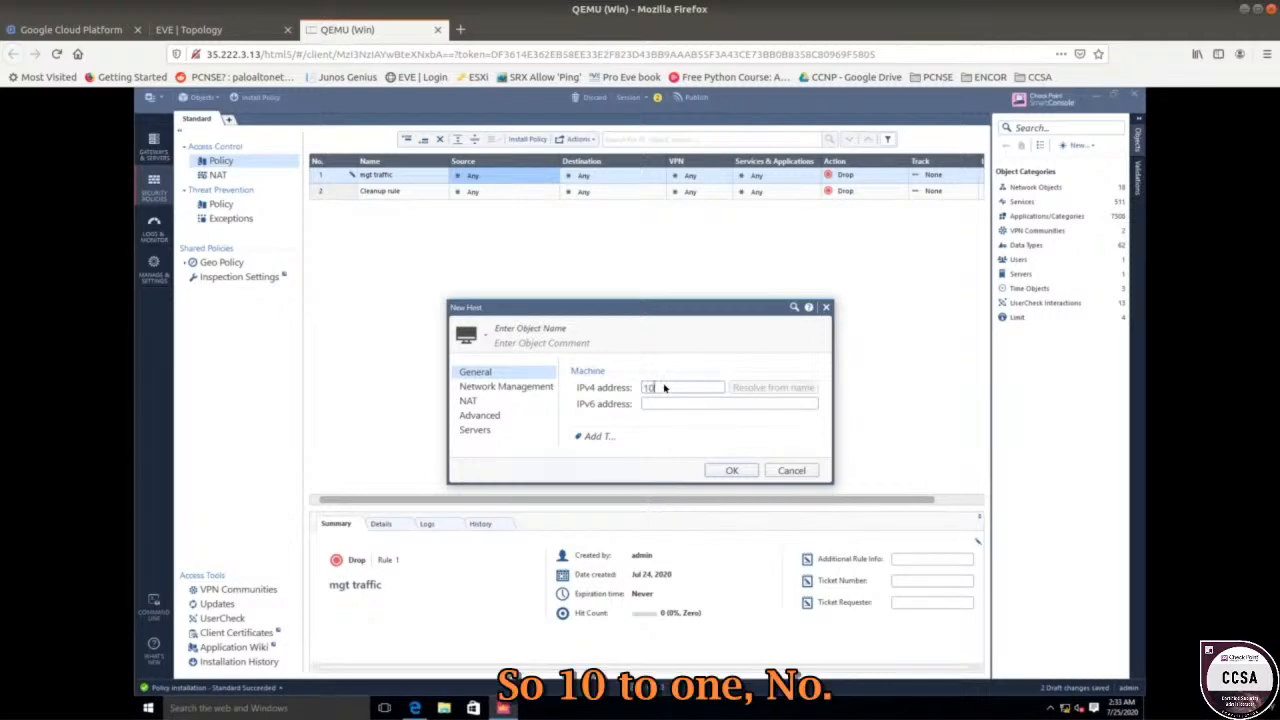
text(.1.1.1)
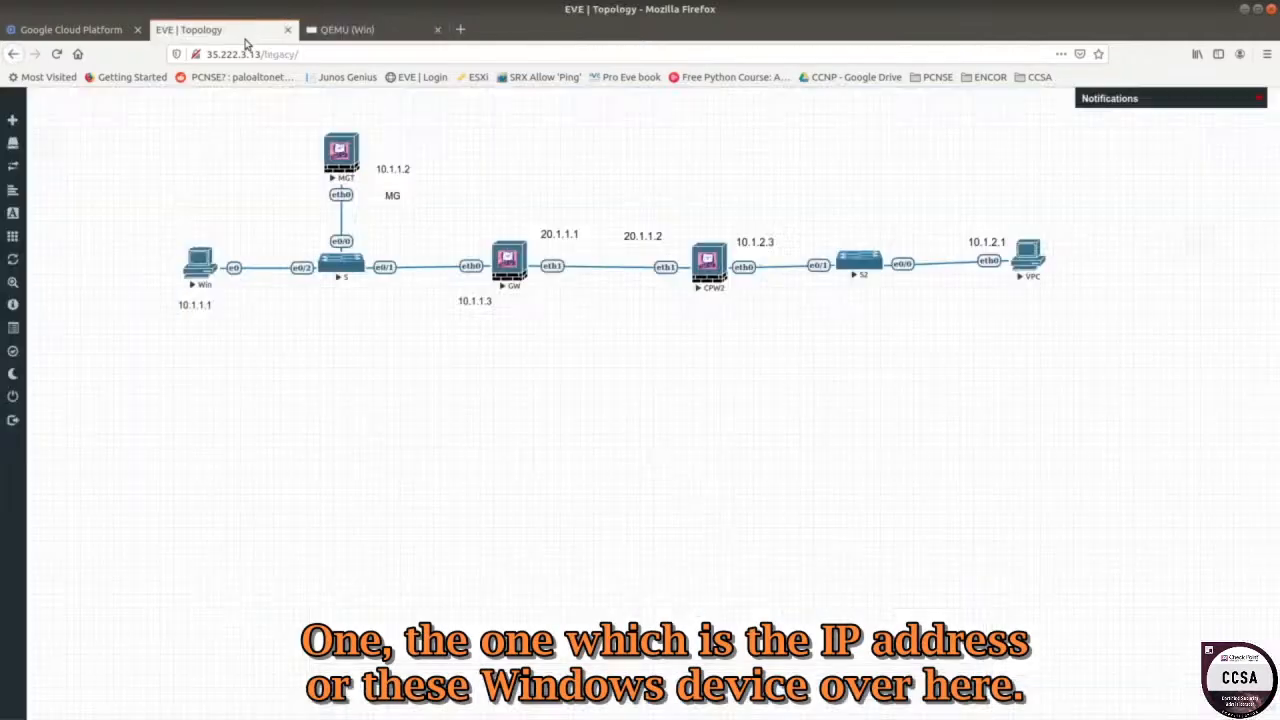
click(250, 36)
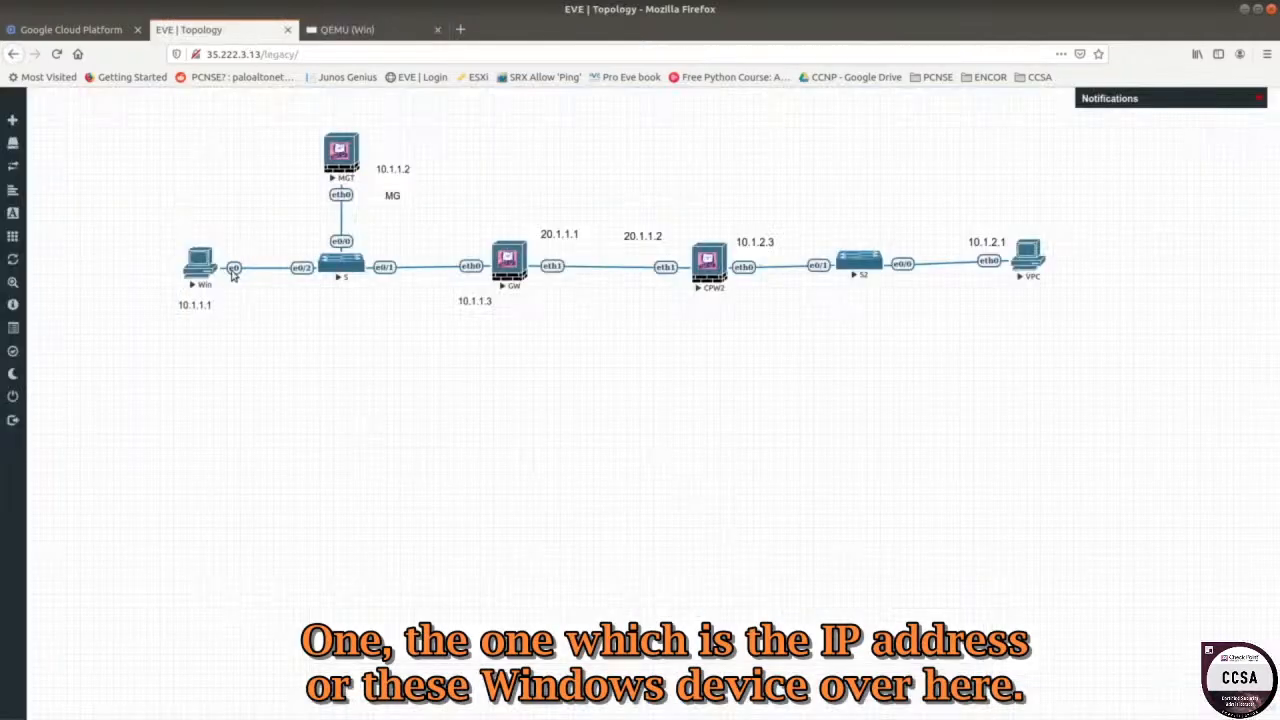
click(388, 30)
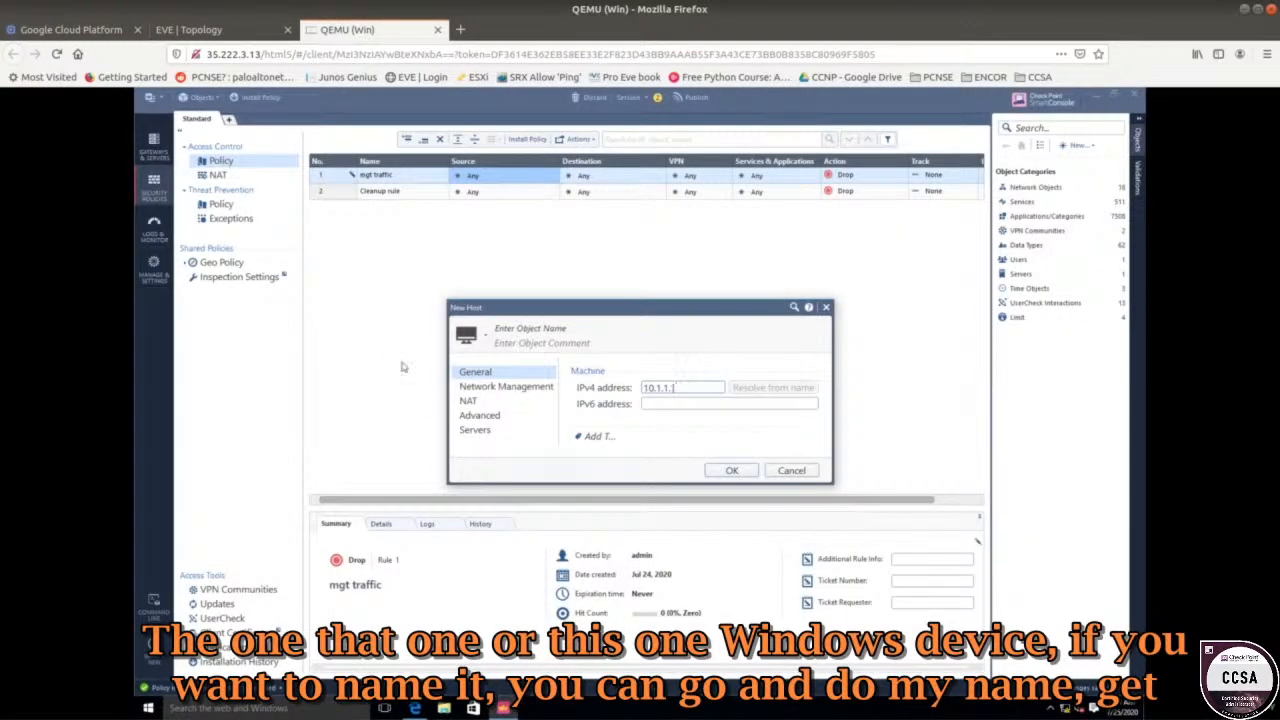
click(547, 337)
click(548, 331)
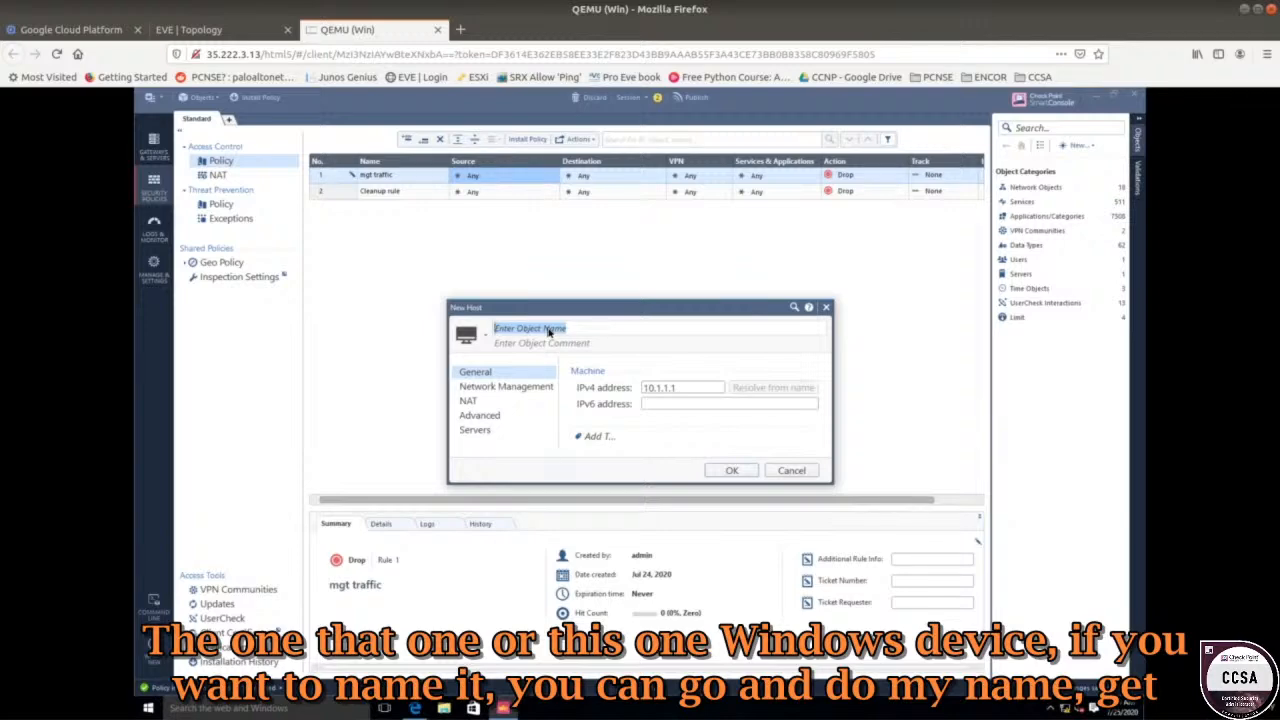
text(mg)
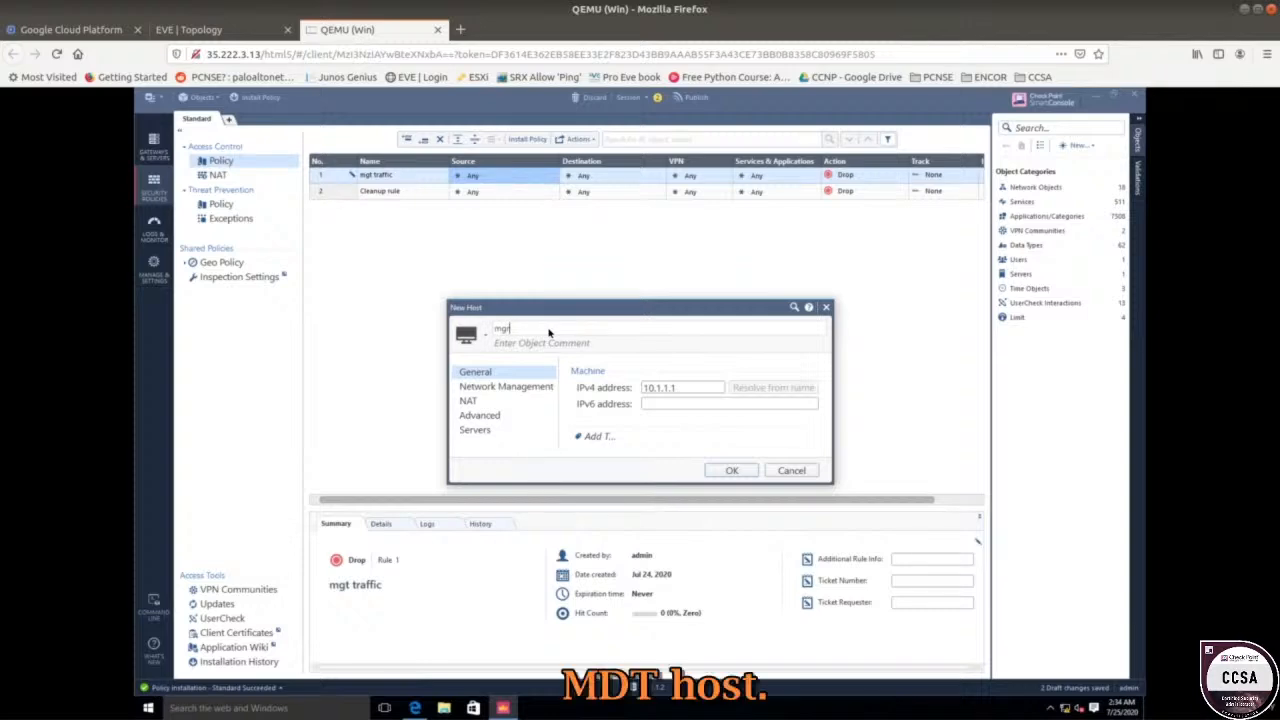
text(t host)
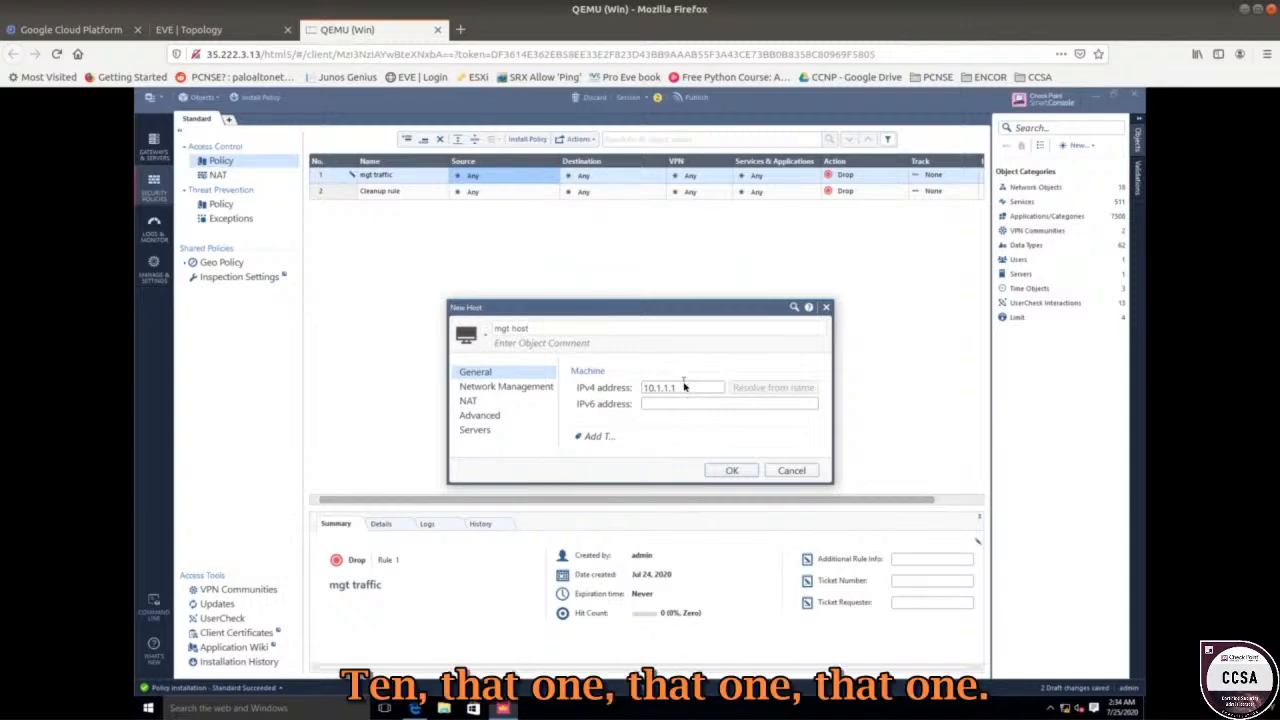
click(727, 471)
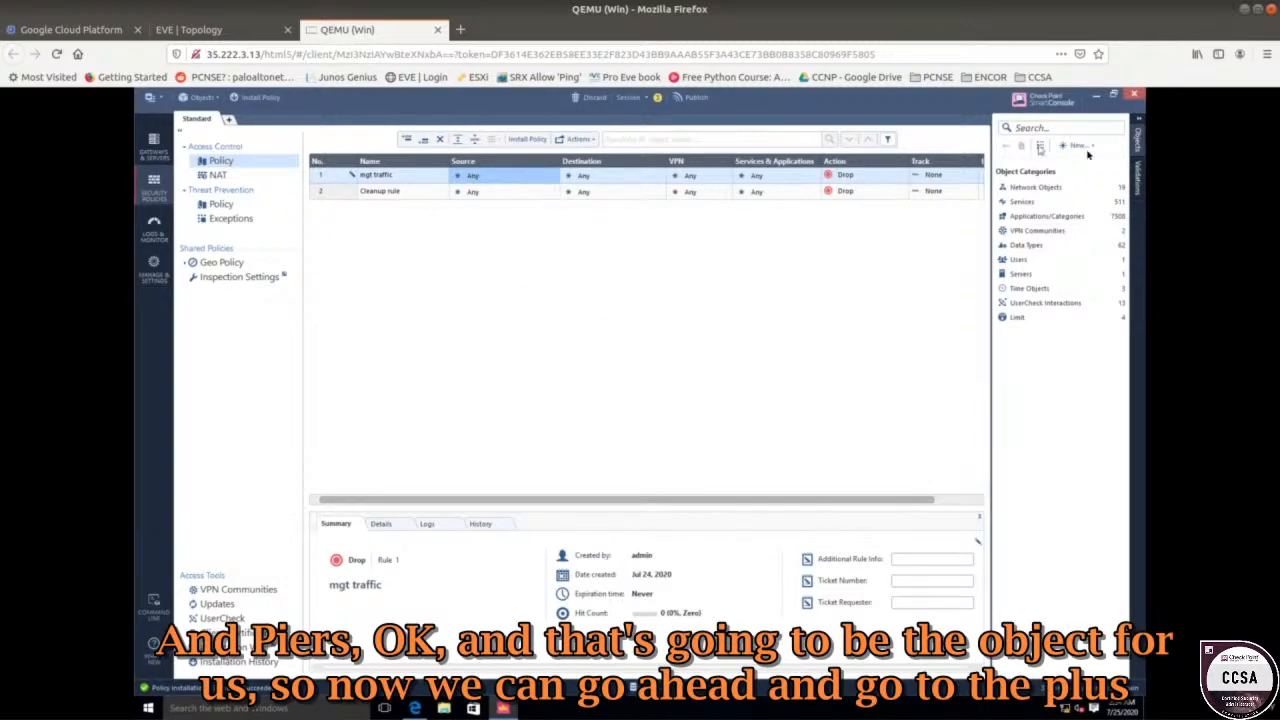
Set rule 1's source to mgt host and its destination to cpgw1.
mouse_move(523, 177)
click(553, 175)
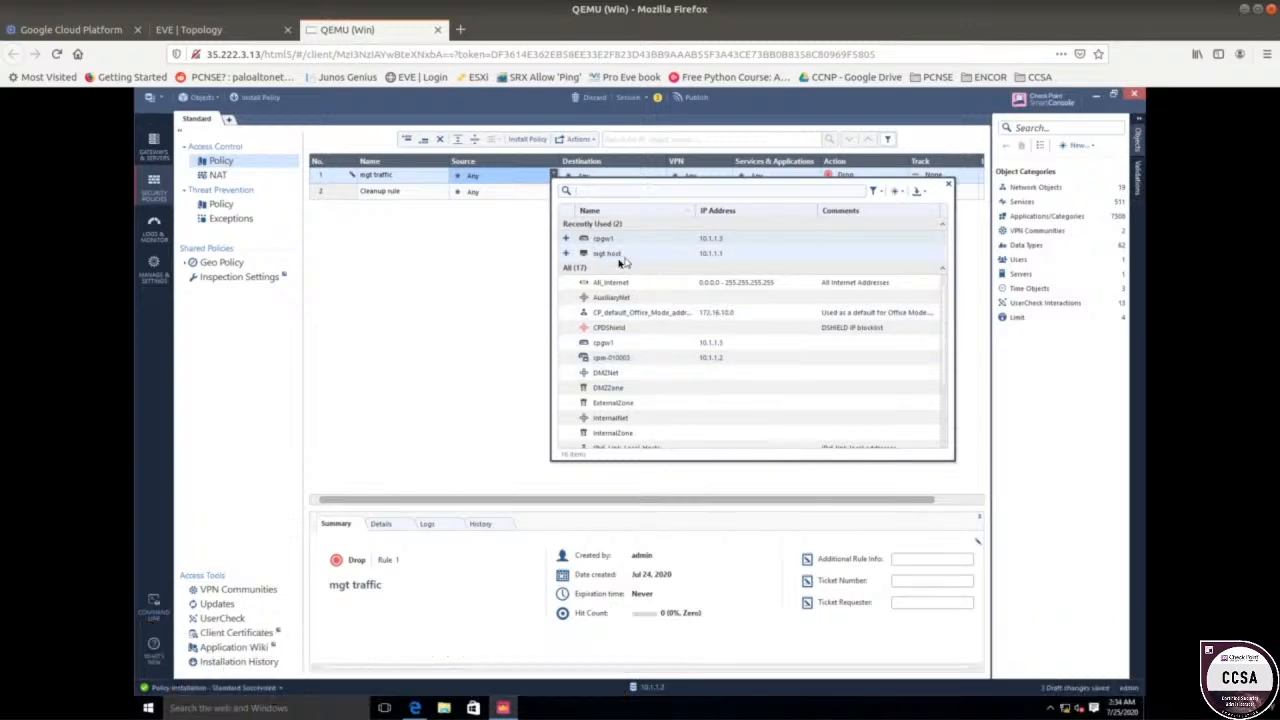
double_click(710, 255)
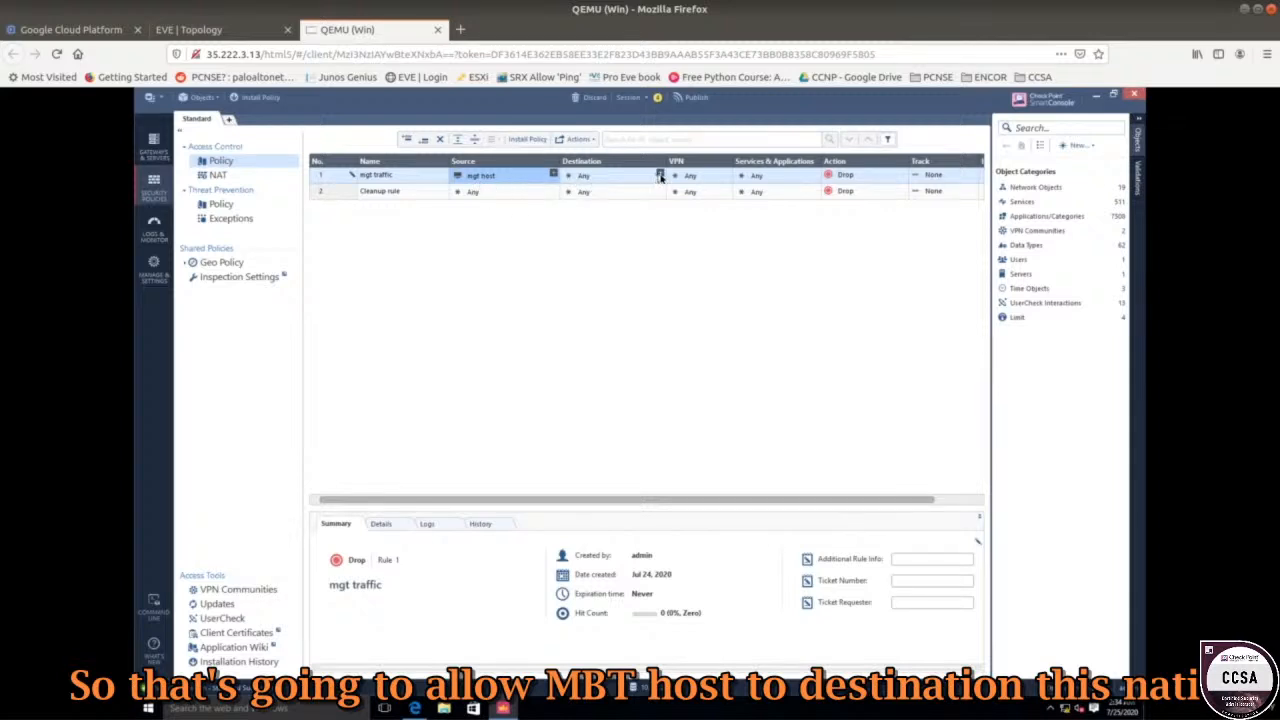
click(660, 175)
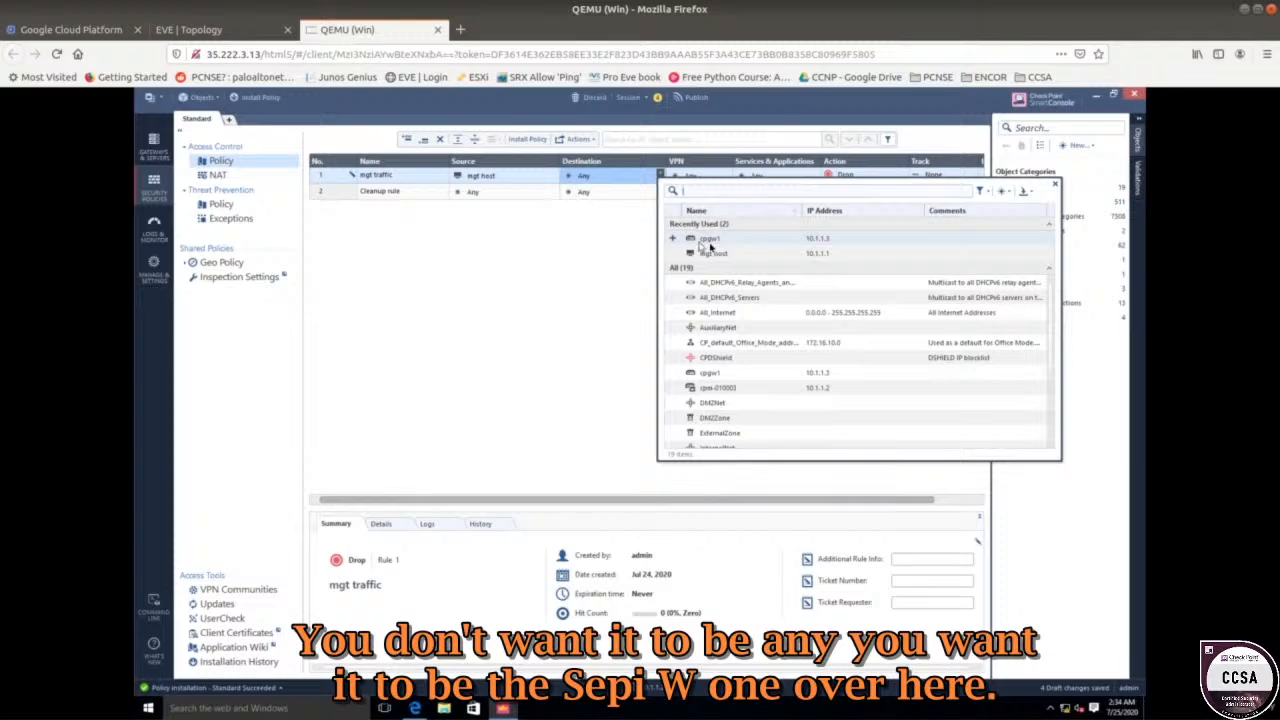
click(717, 243)
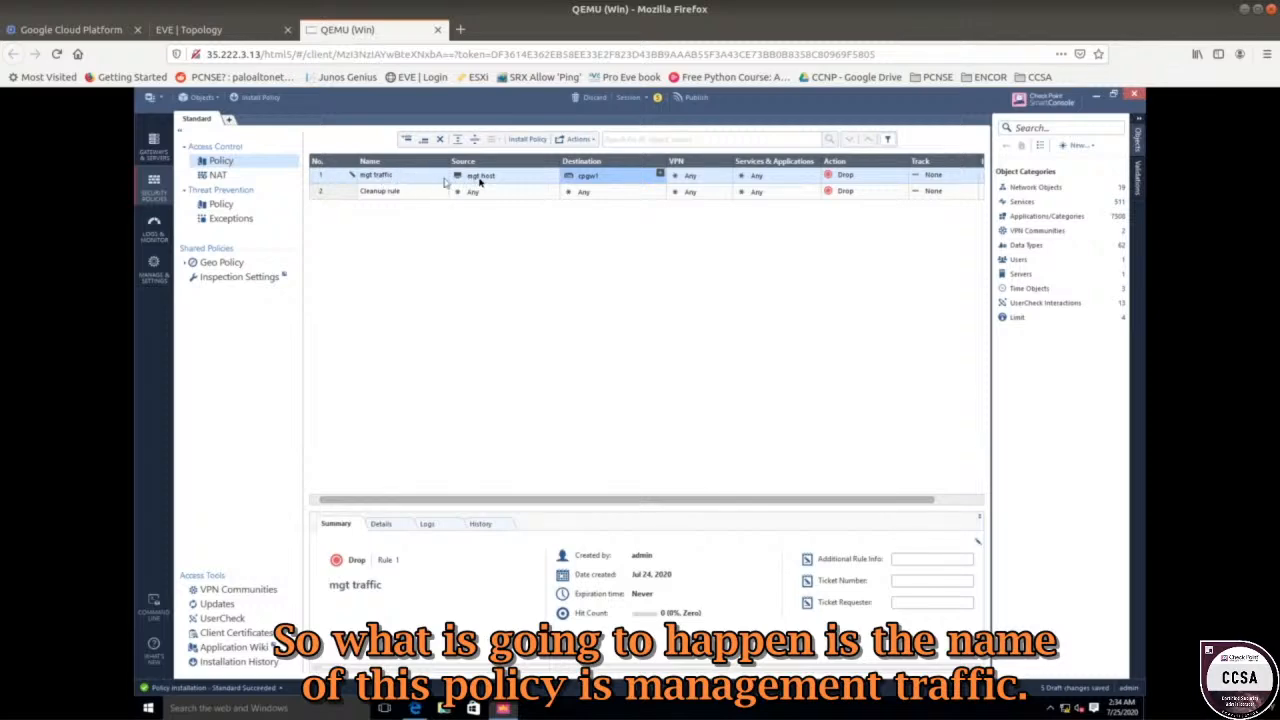
mouse_move(480, 180)
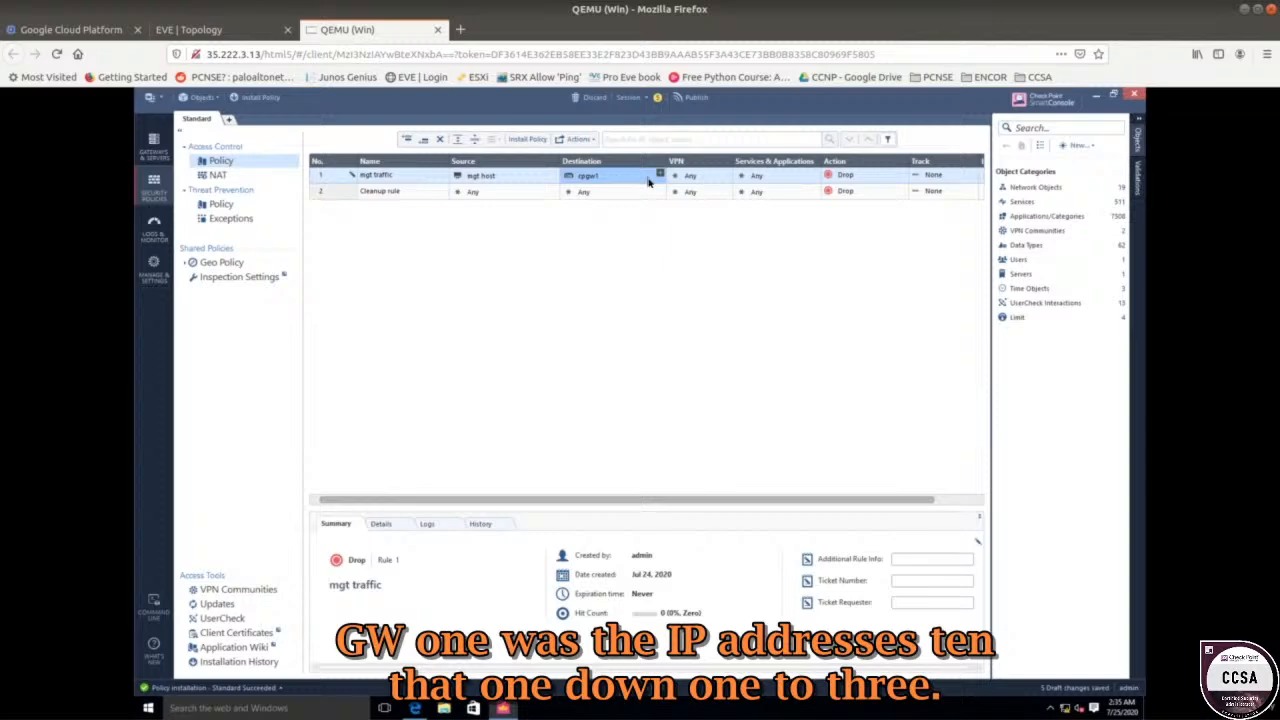
mouse_move(593, 181)
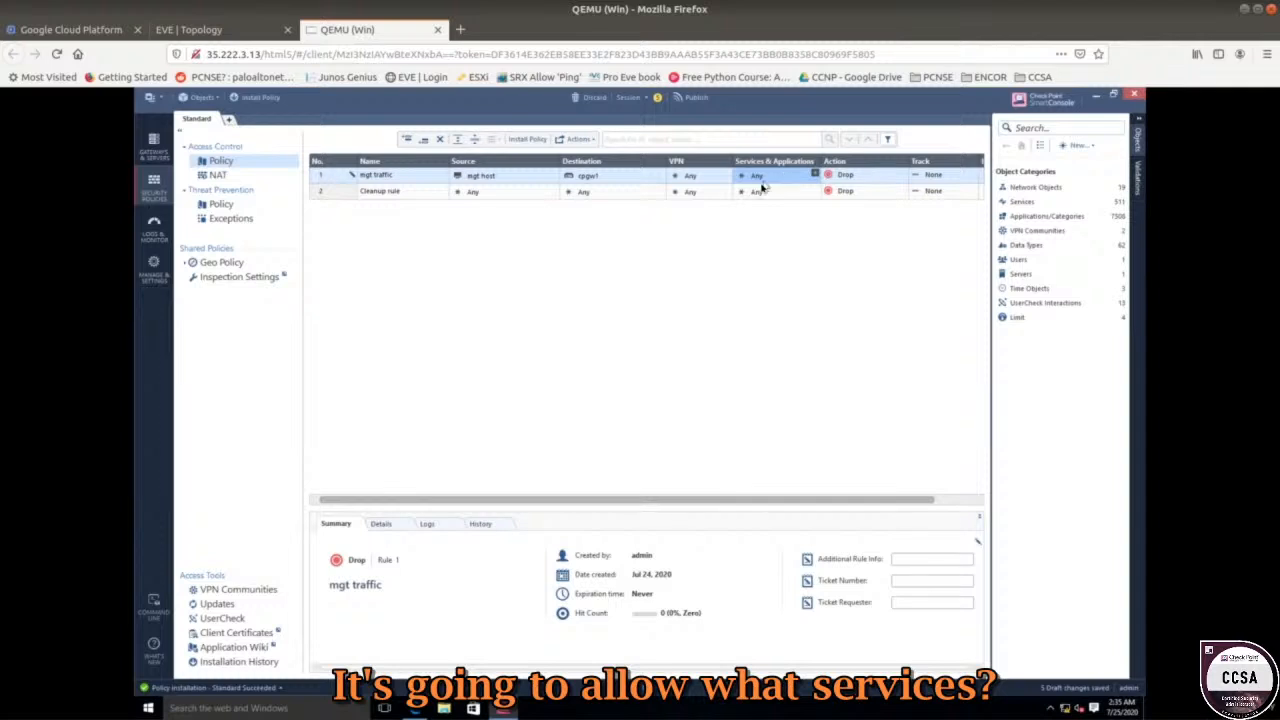
Add the https service to rule 1's Services & Applications.
click(815, 175)
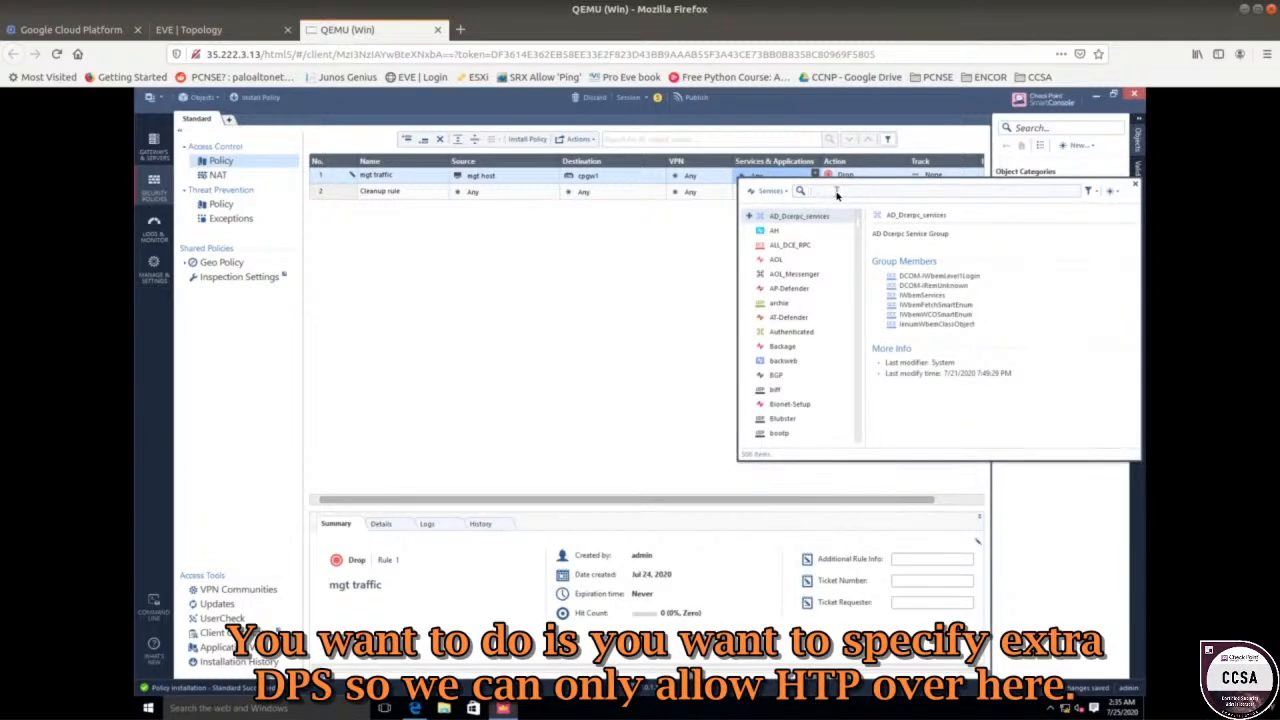
text(http)
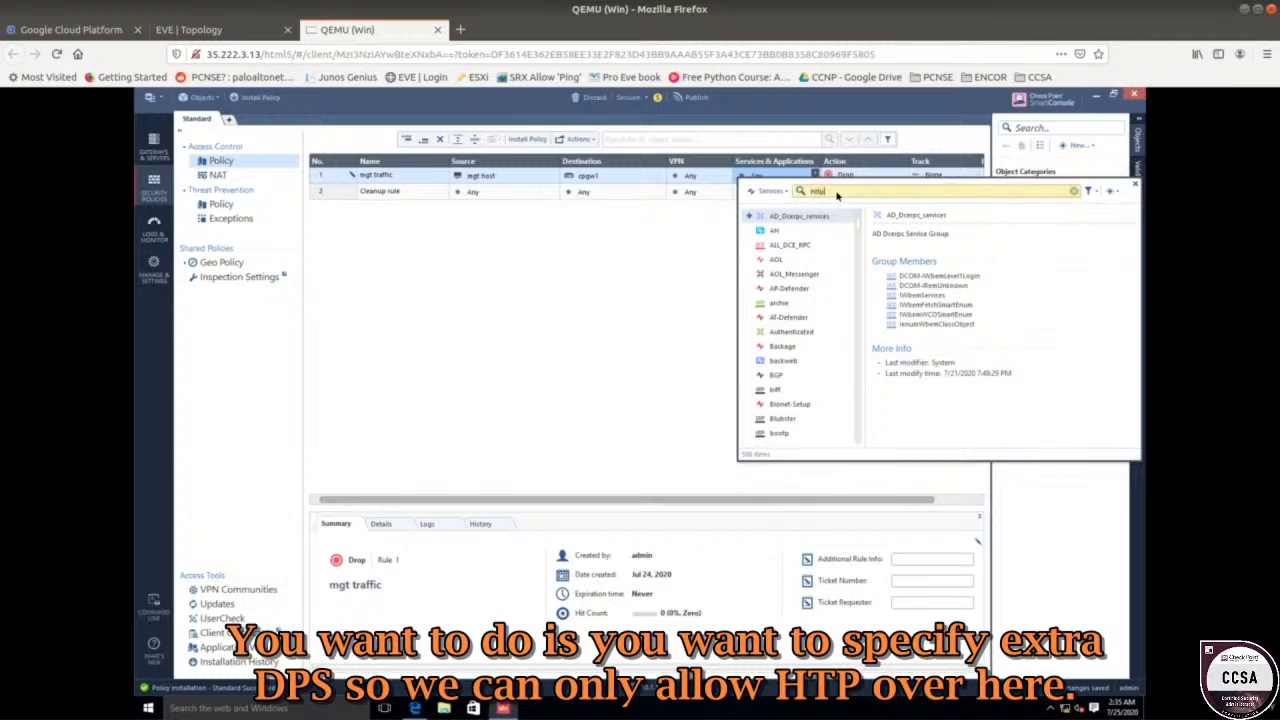
text(s)
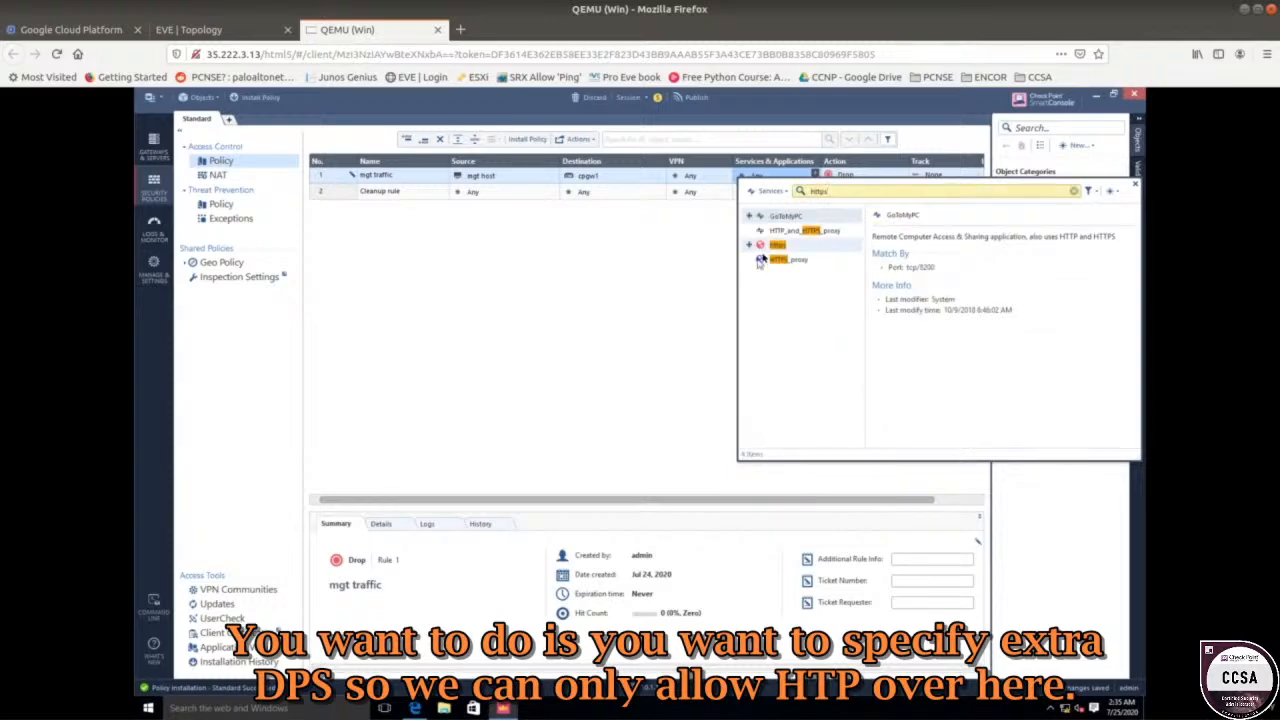
click(784, 244)
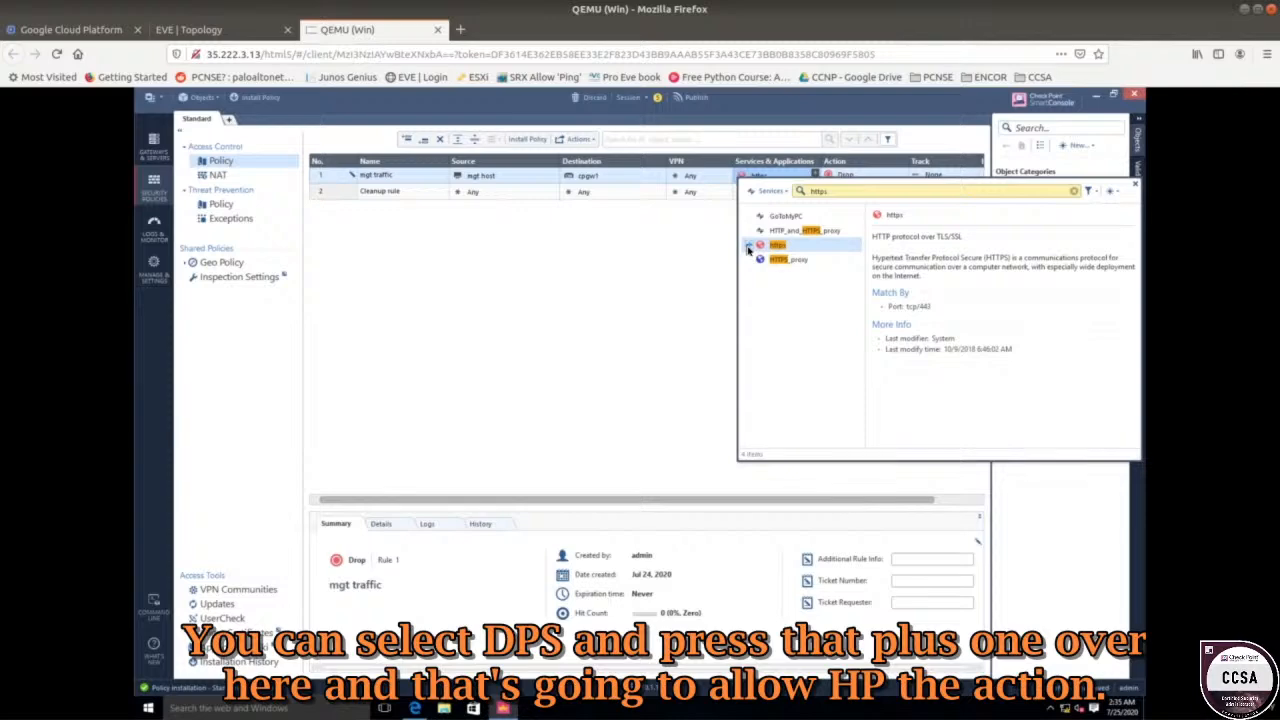
click(700, 266)
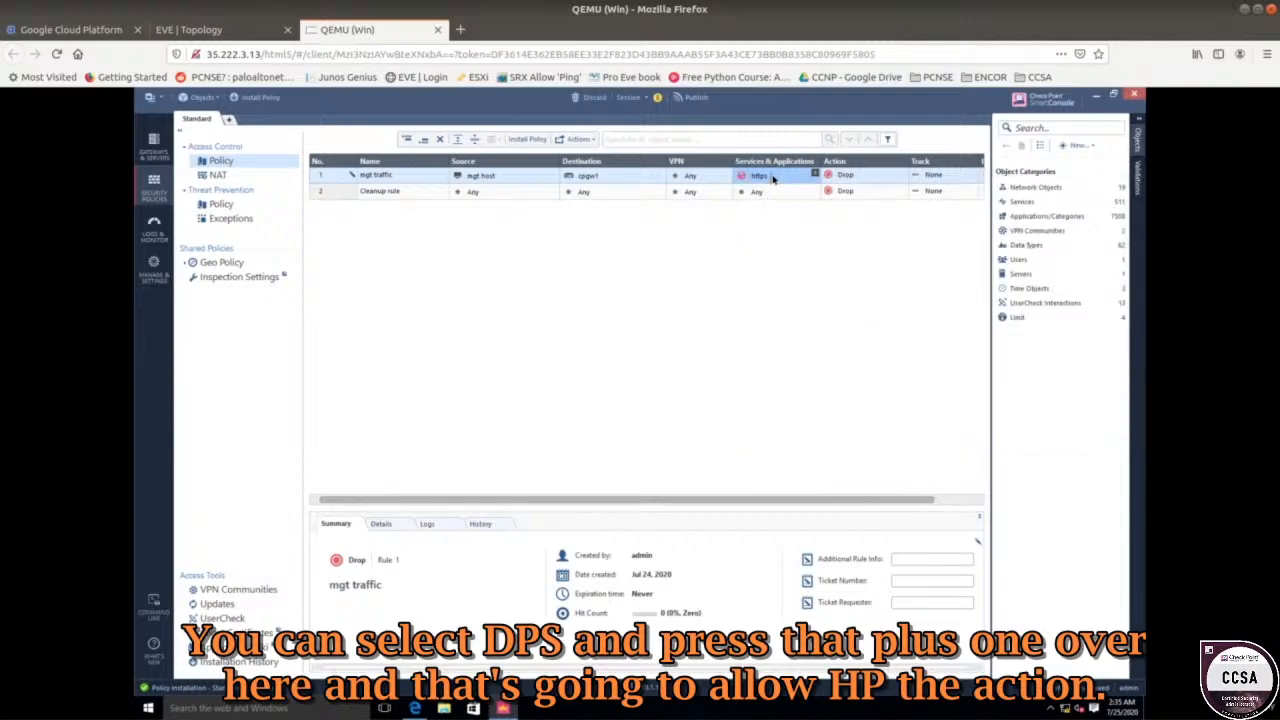
Set rule 1's action to Accept and its track to Log.
click(904, 175)
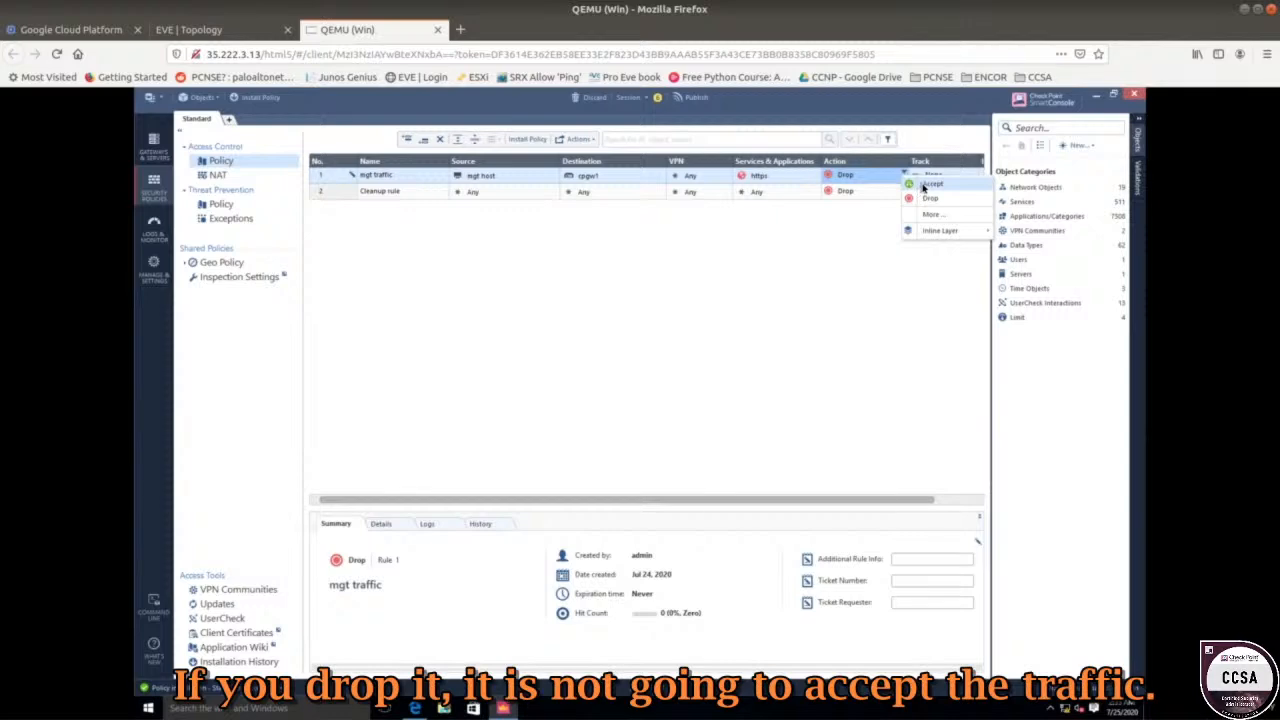
click(924, 186)
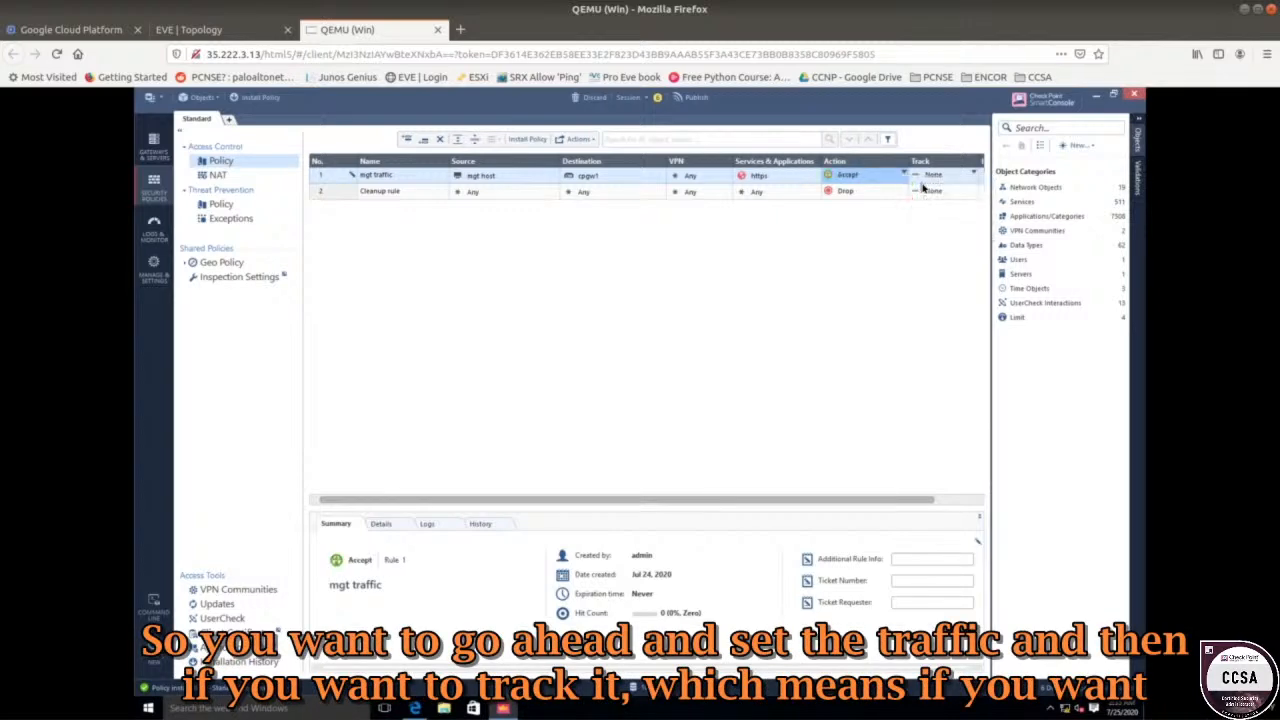
click(972, 177)
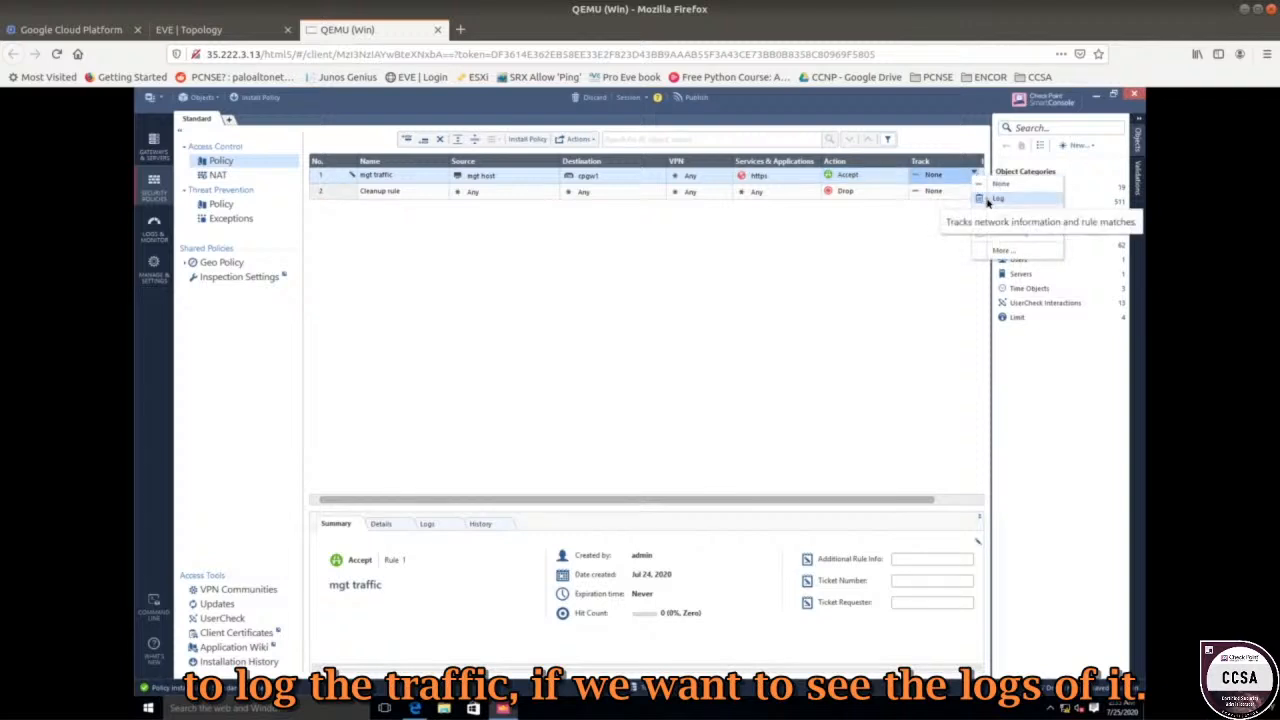
click(981, 198)
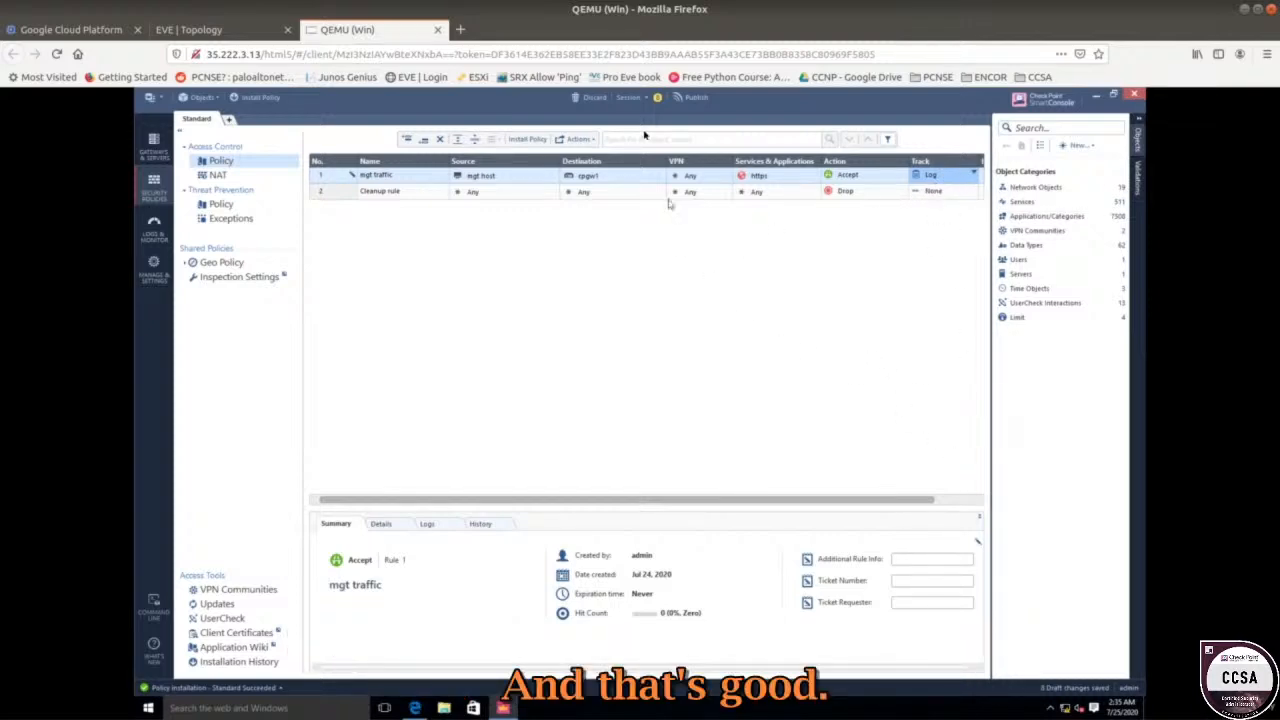
Publish the session changes, install the Standard policy on cpgw1, and check installation status.
click(698, 99)
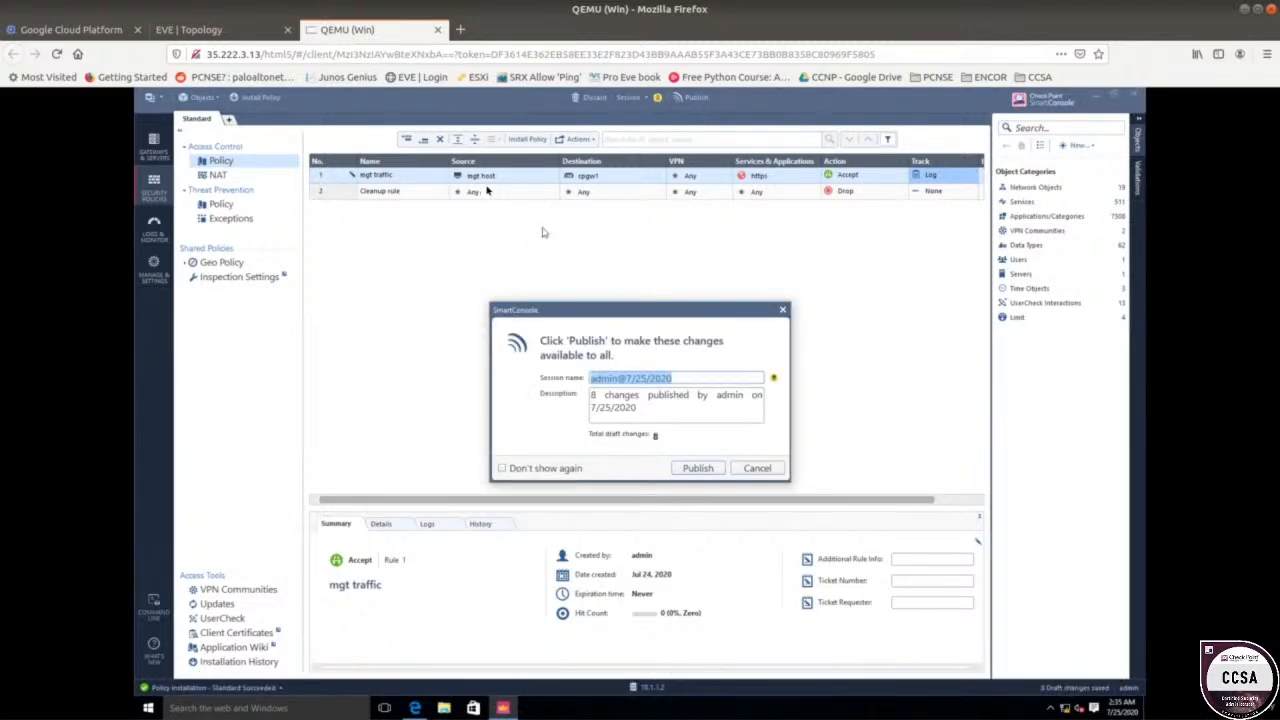
click(703, 470)
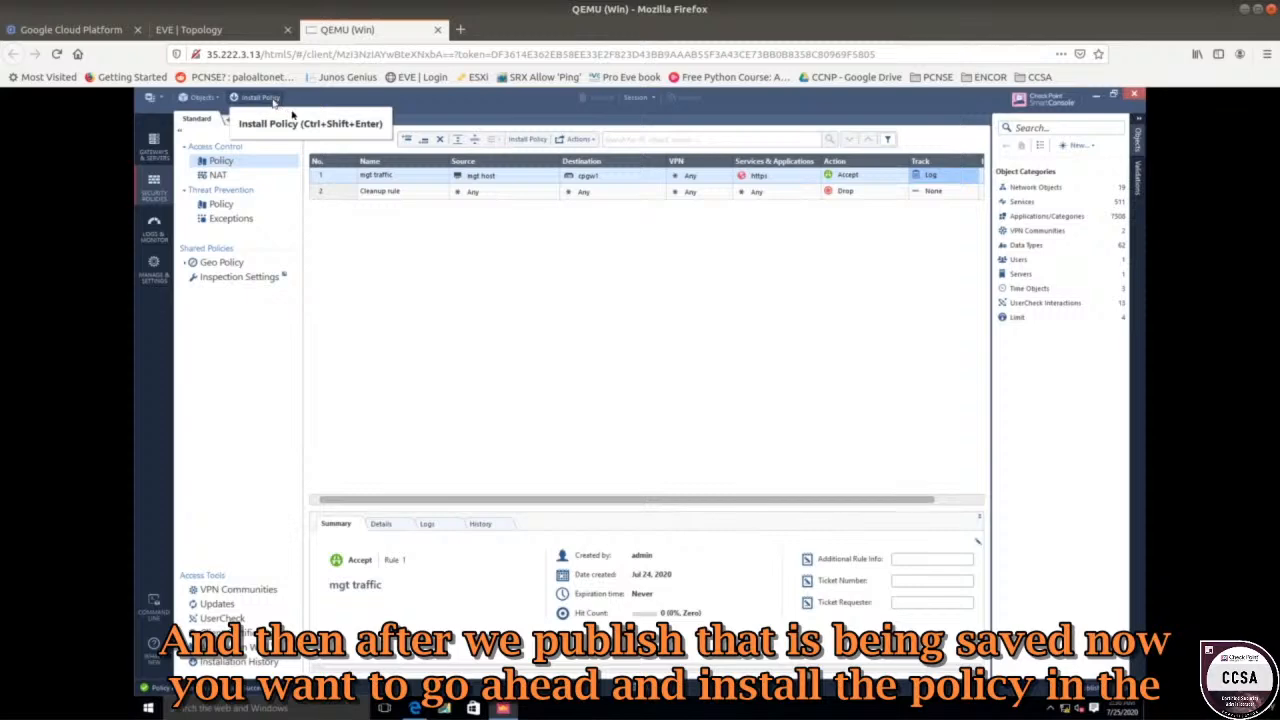
click(166, 155)
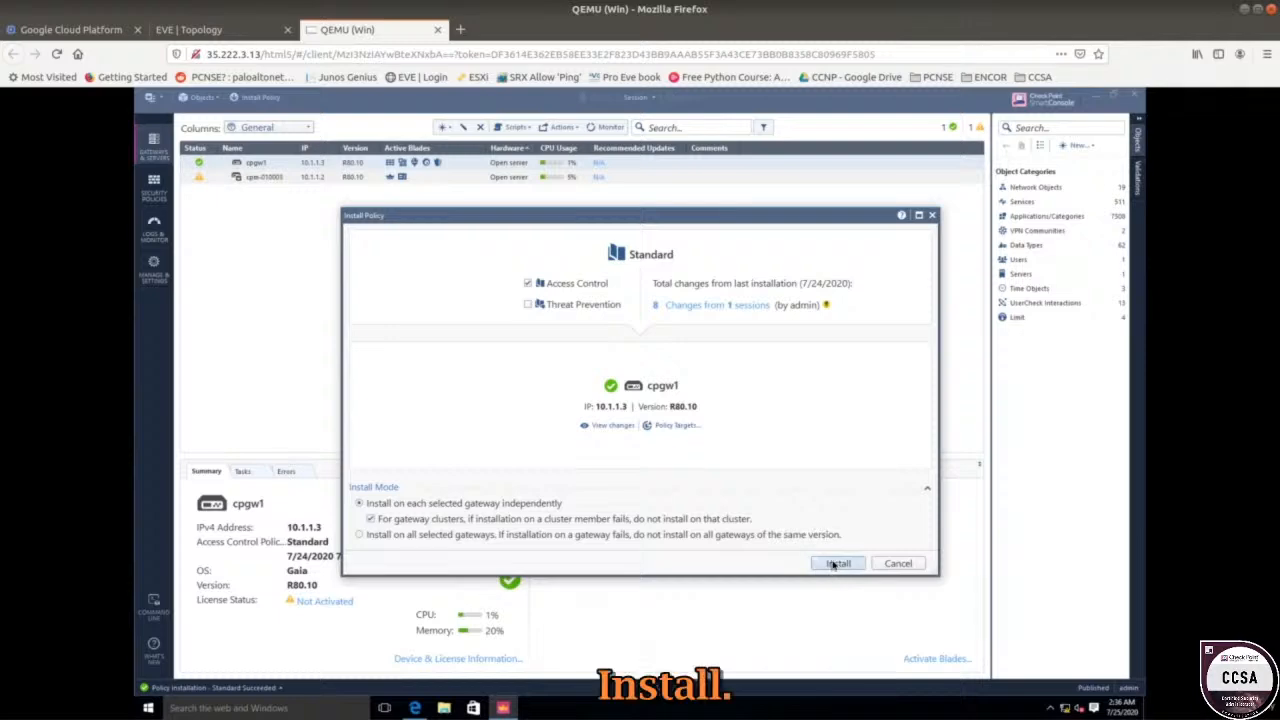
click(836, 563)
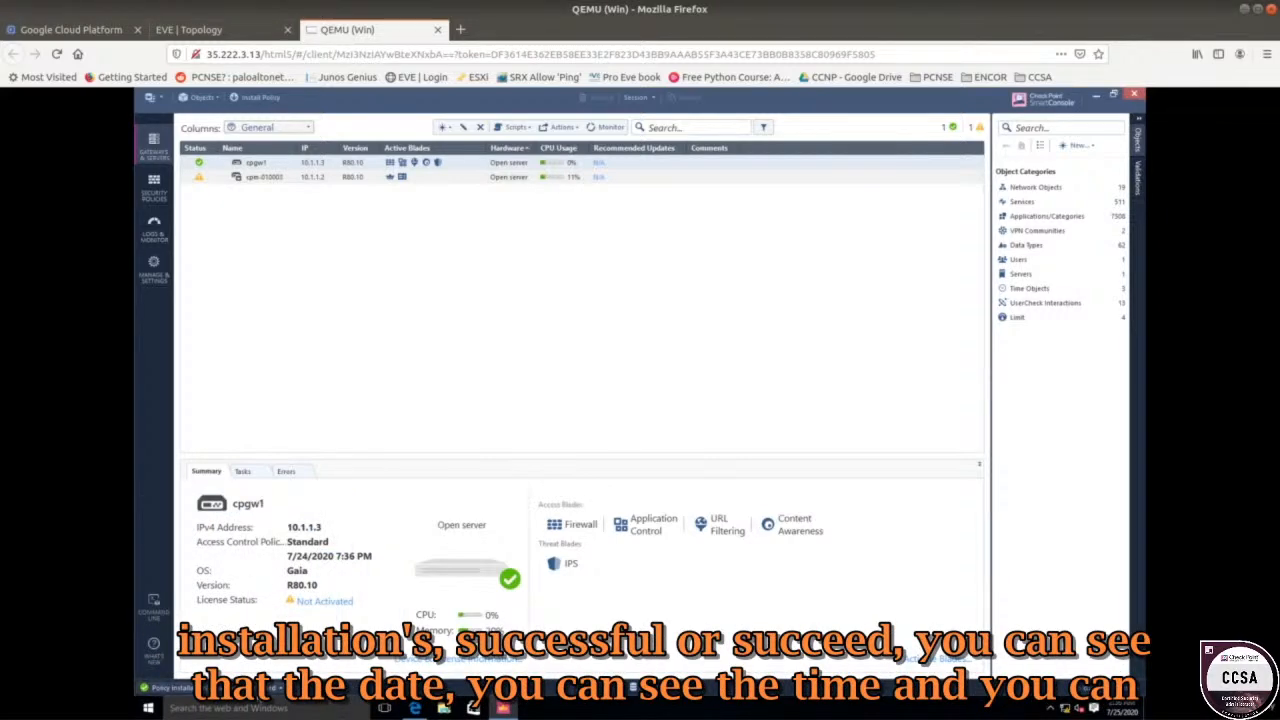
click(165, 688)
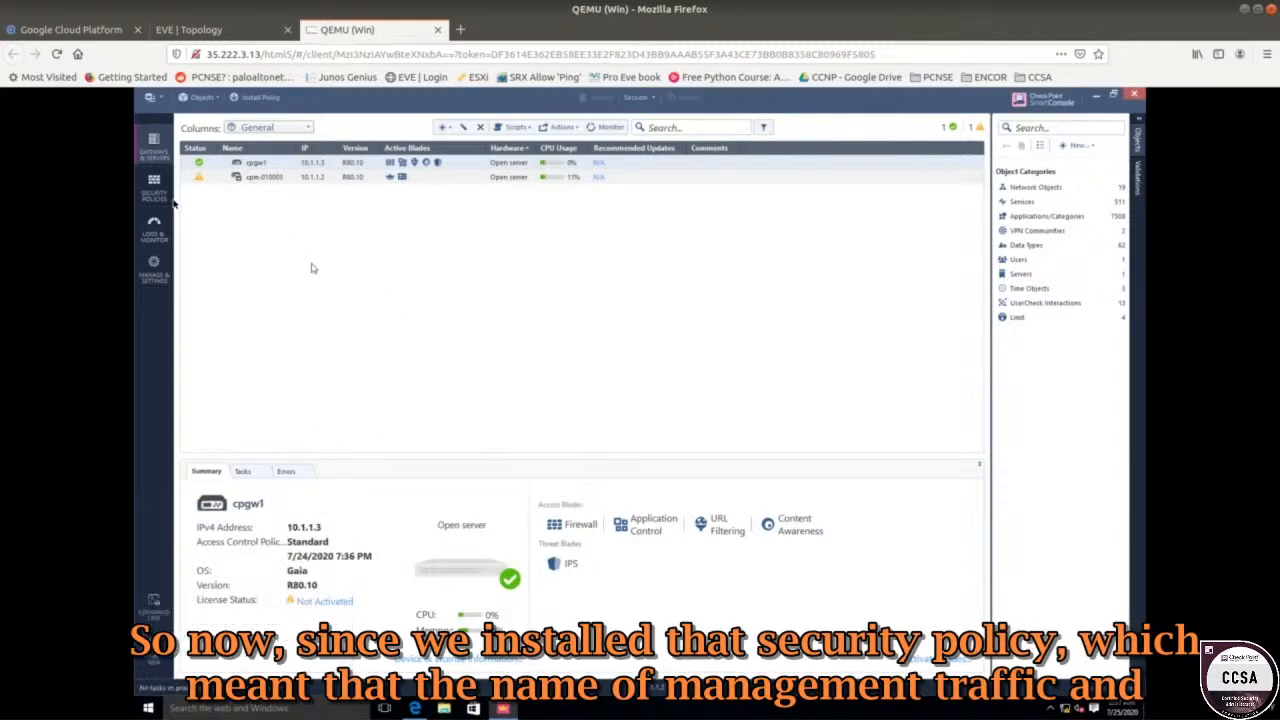
Return to the Standard access rulebase and inspect rule 1's mgt host, cpgw1 and https objects.
click(154, 185)
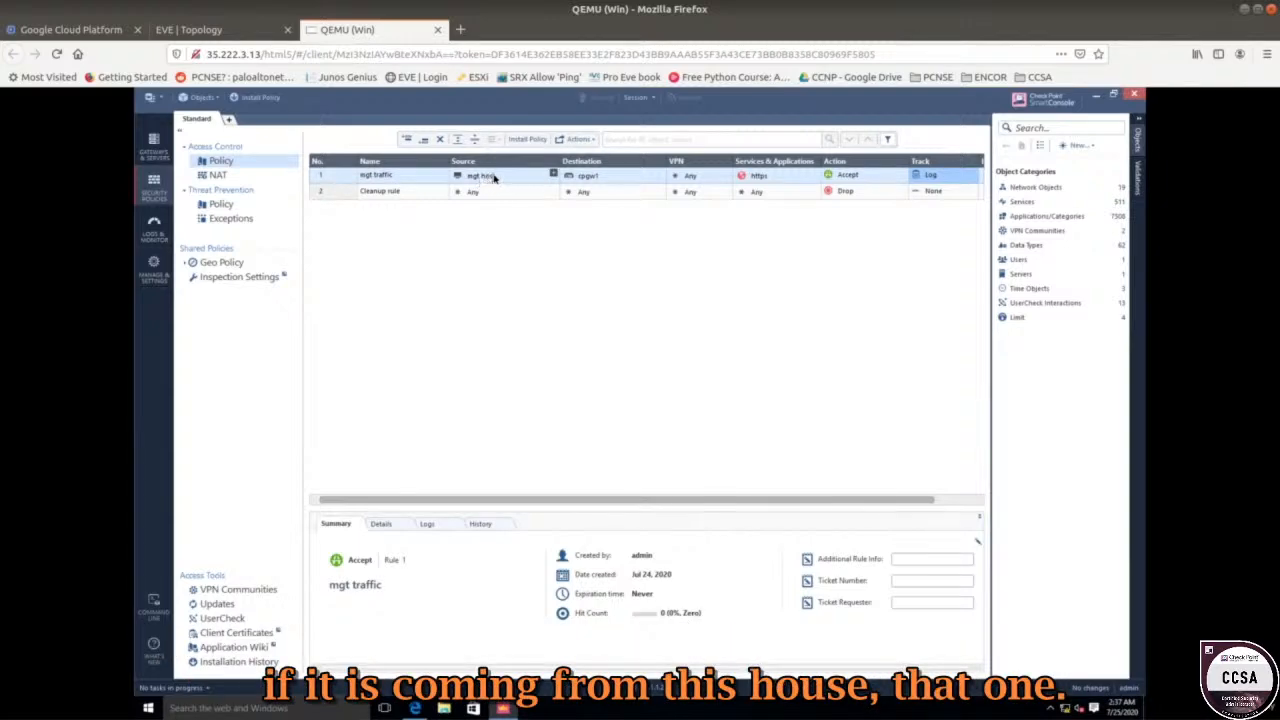
mouse_move(493, 177)
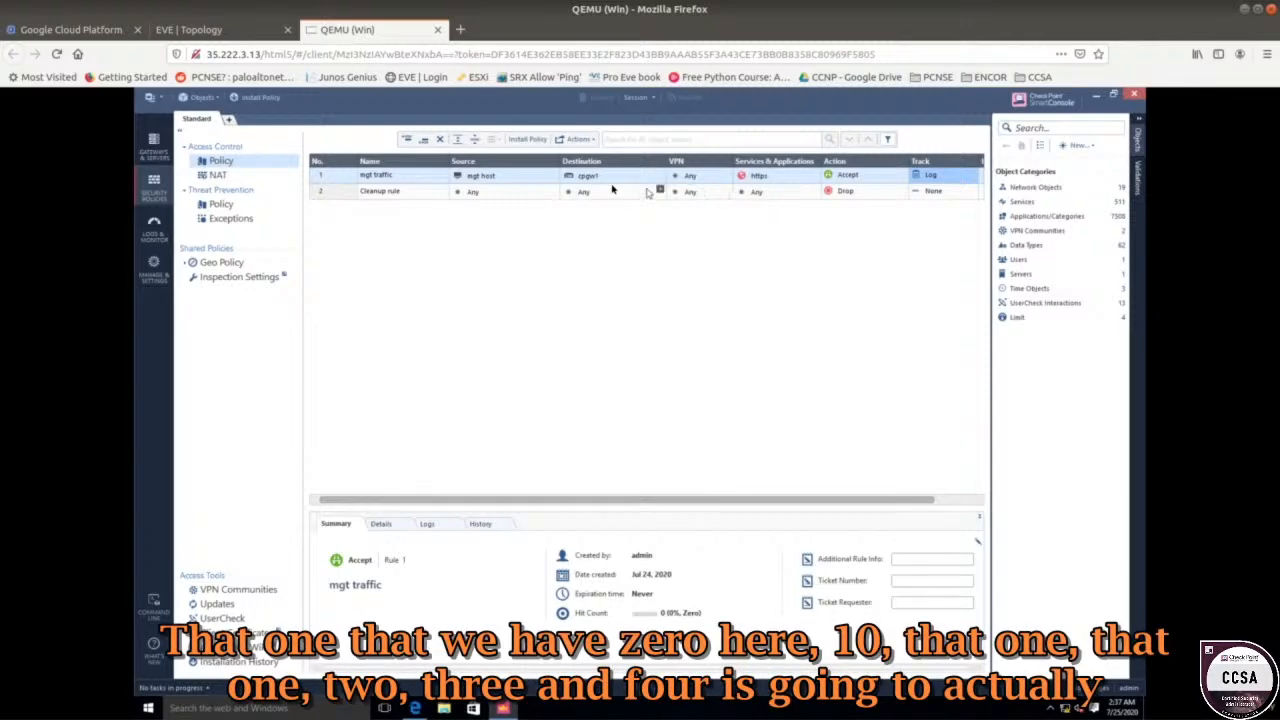
mouse_move(585, 180)
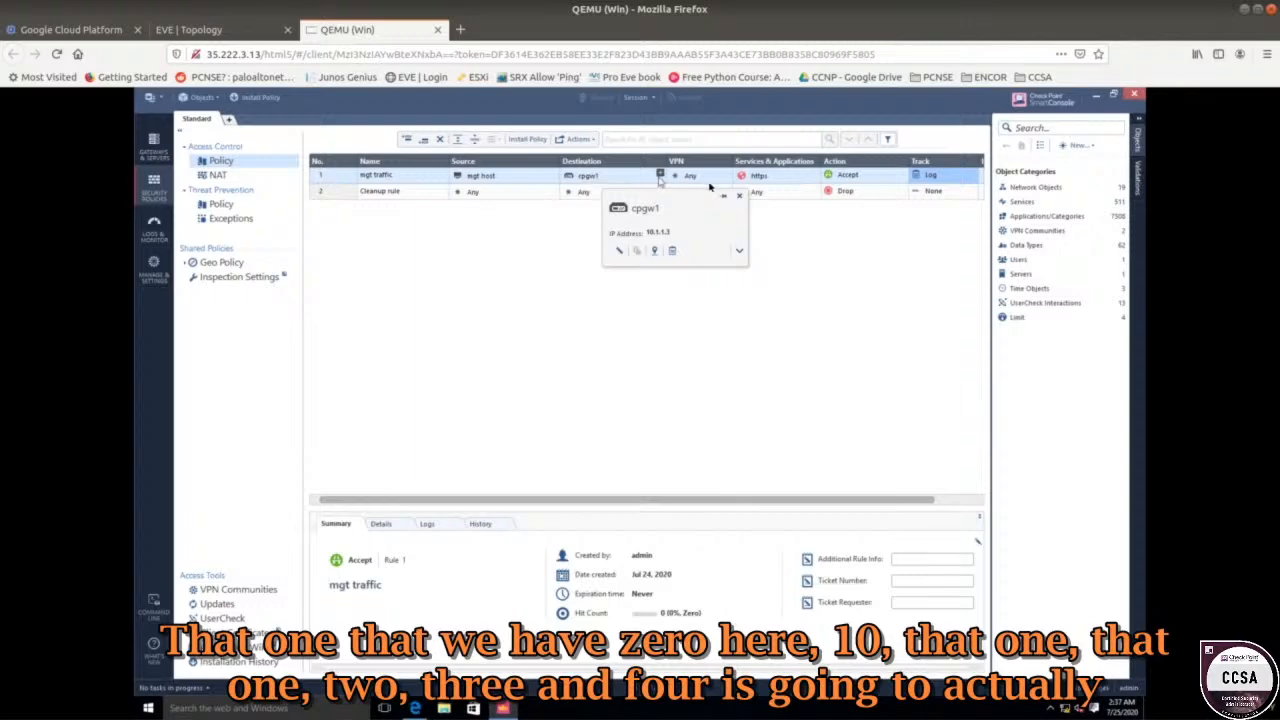
mouse_move(757, 182)
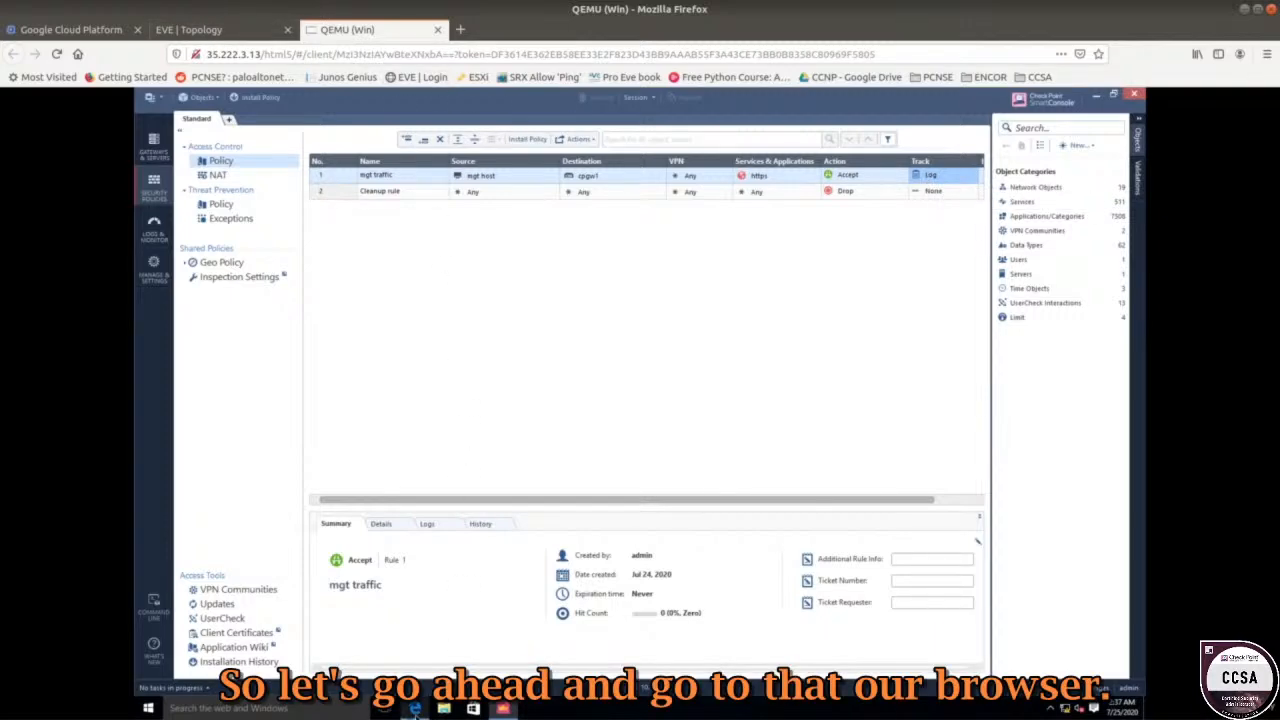
click(415, 708)
click(371, 124)
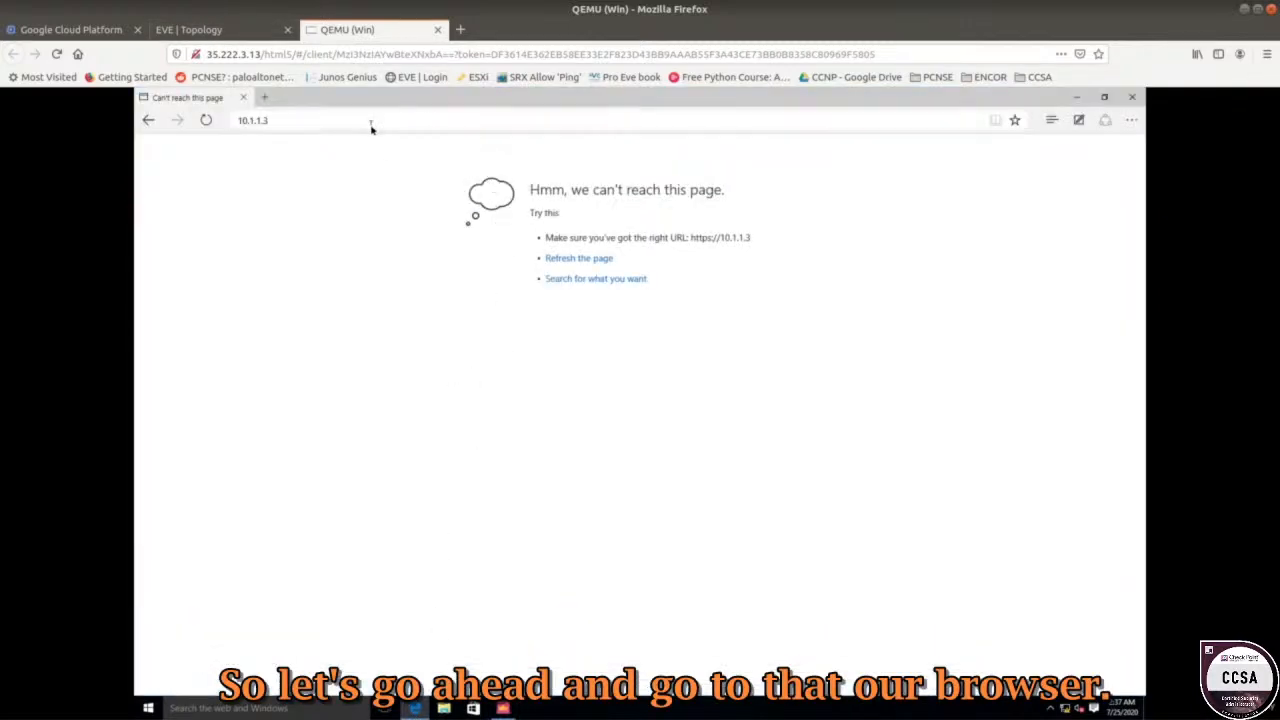
key(Return)
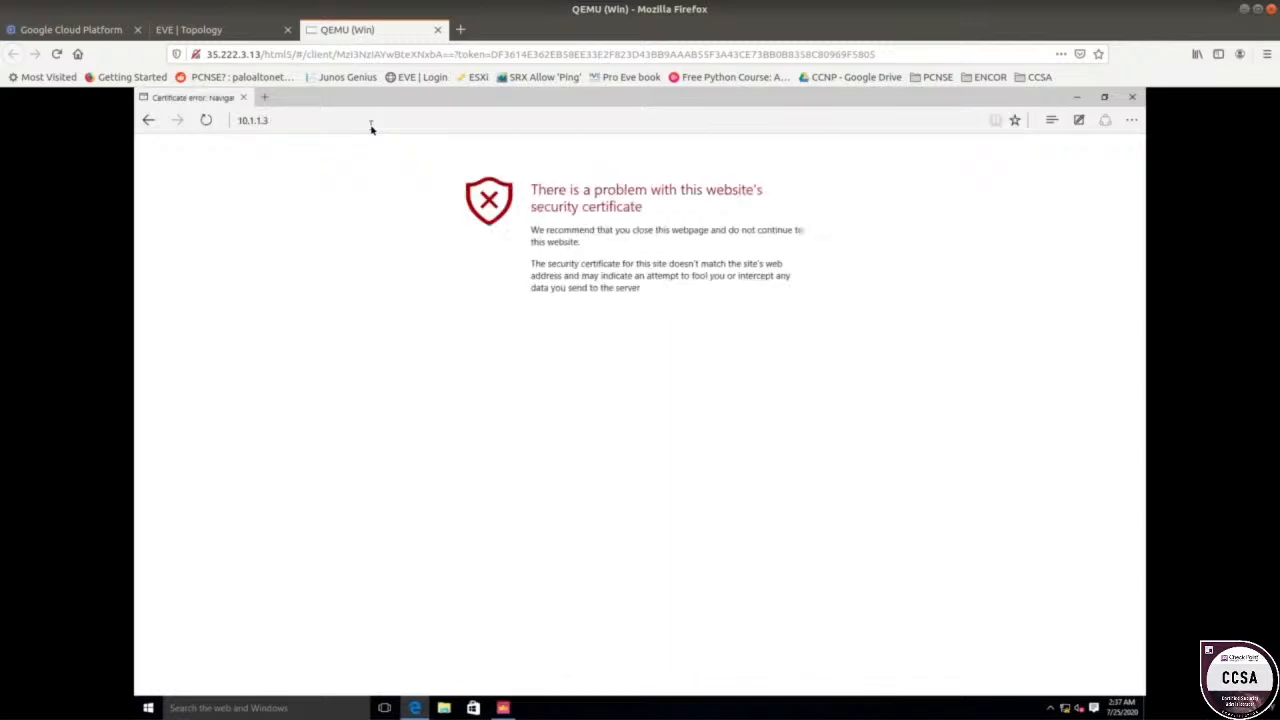
drag(533, 192, 644, 208)
click(657, 338)
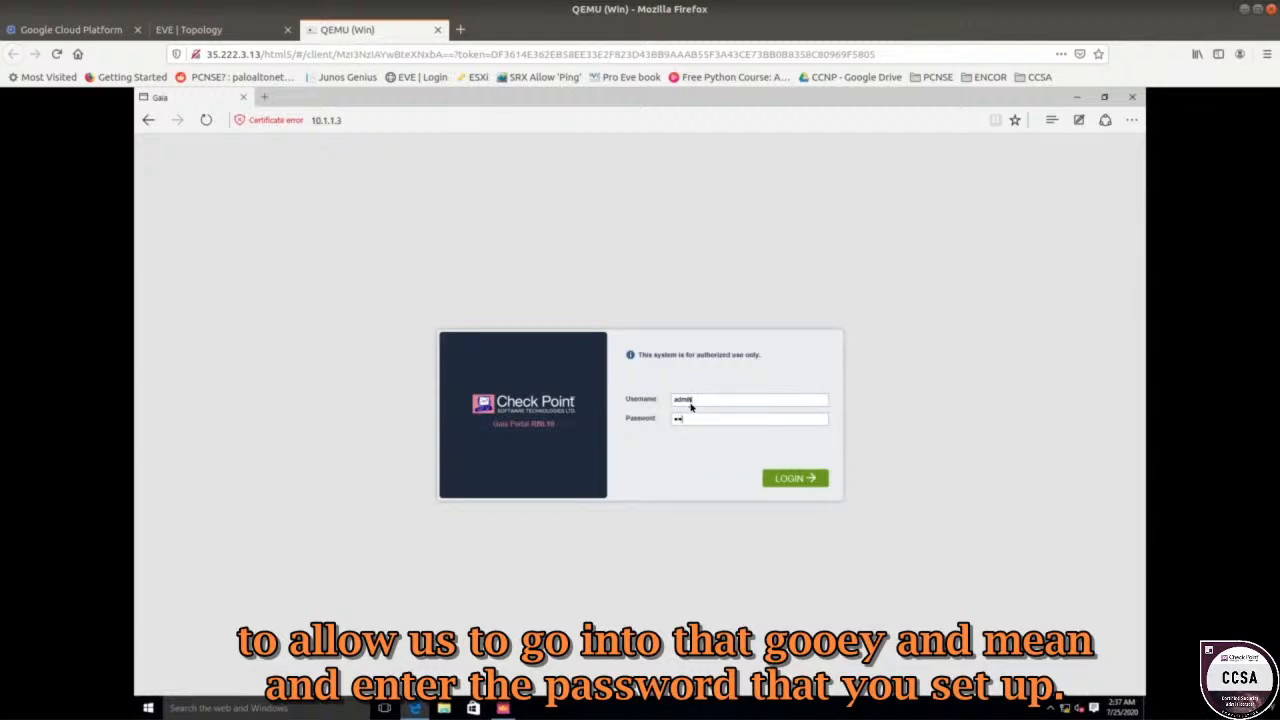
Log in to the Gaia portal as admin, view the gateway overview, and return to SmartConsole.
key(Return)
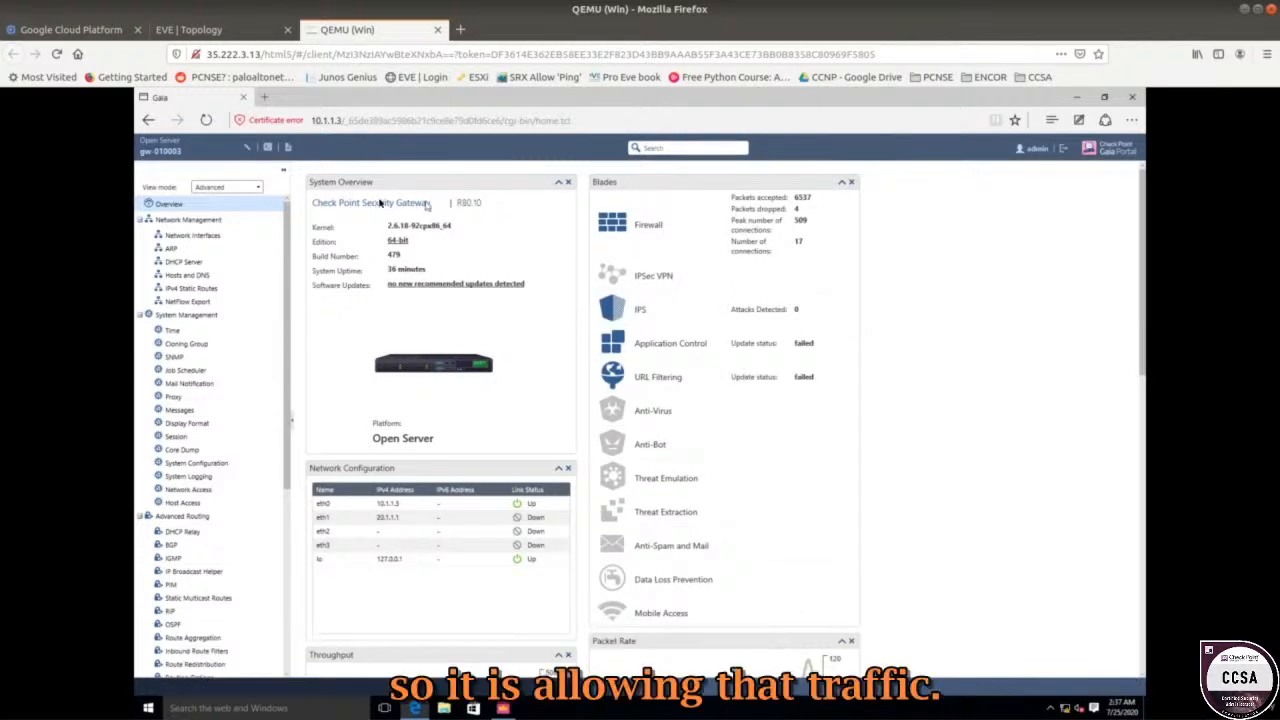
drag(431, 203, 320, 202)
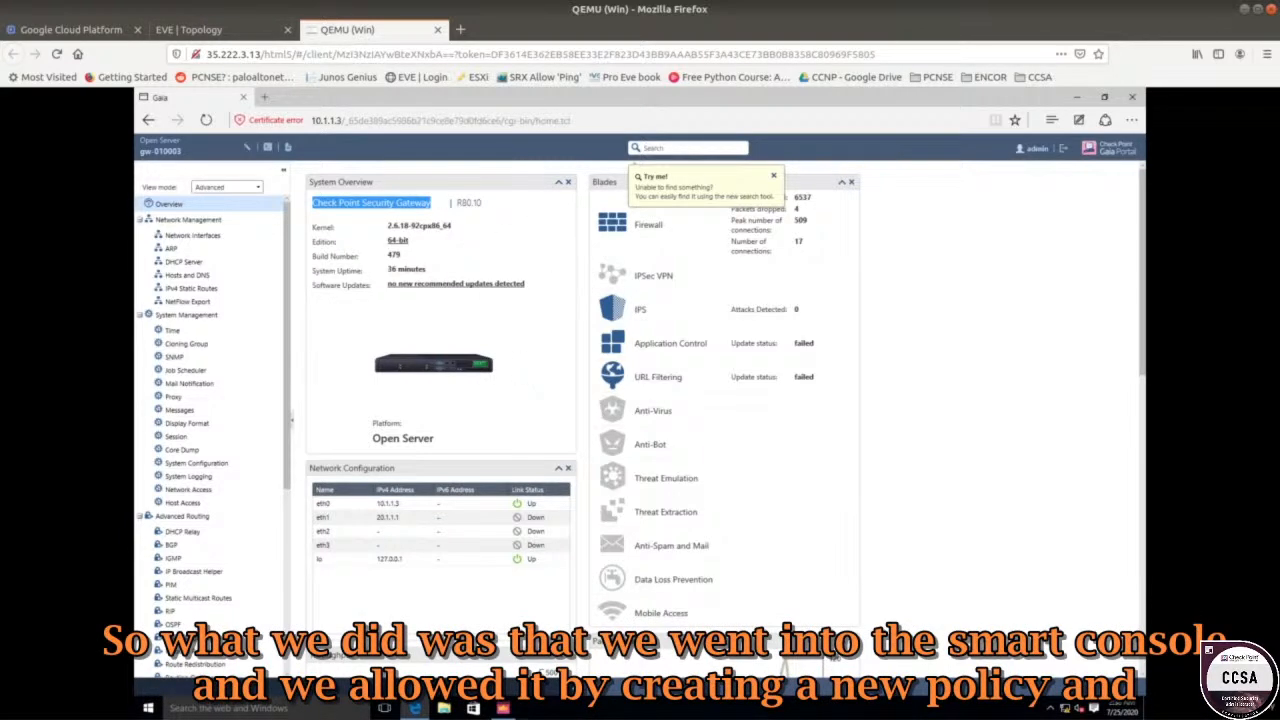
click(502, 708)
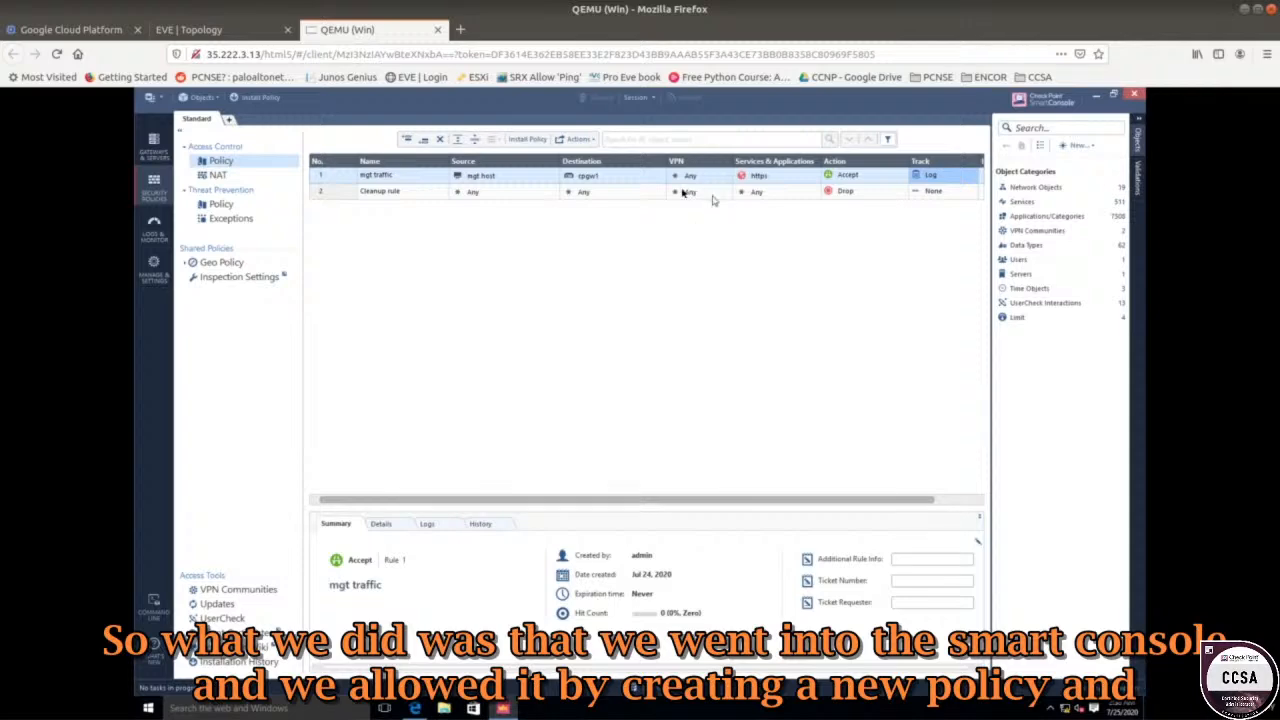
mouse_move(486, 180)
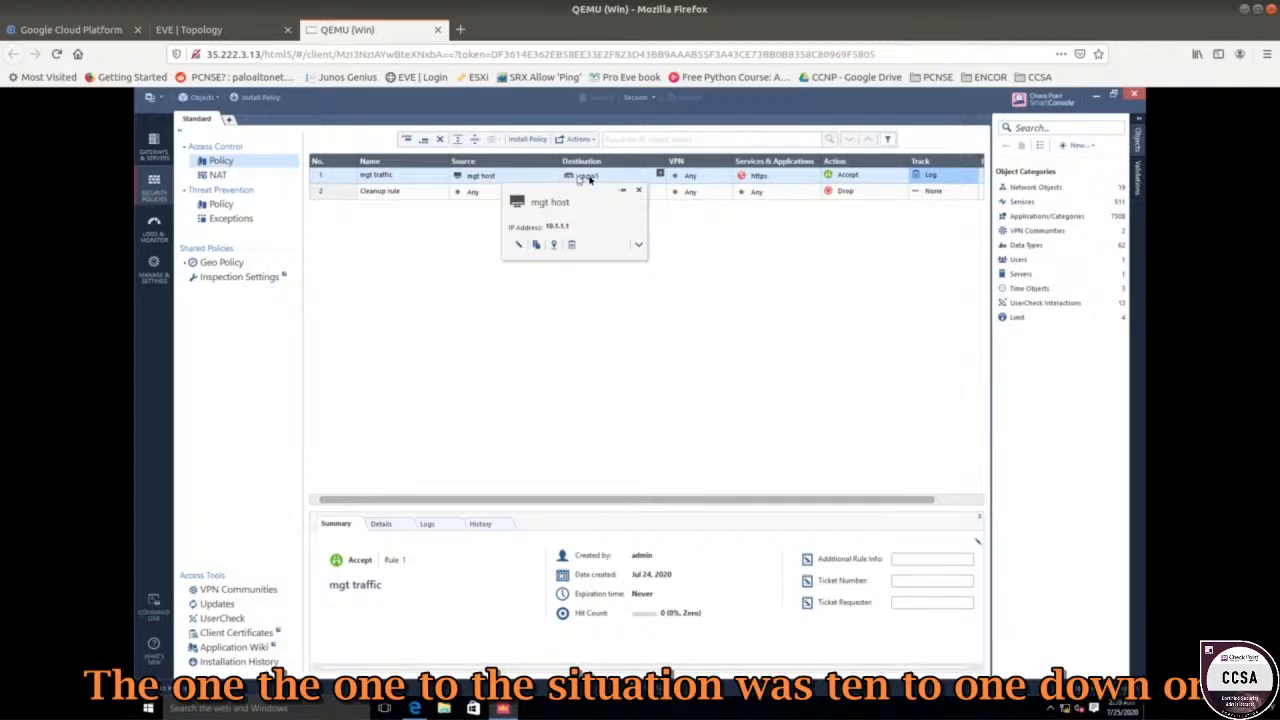
mouse_move(589, 178)
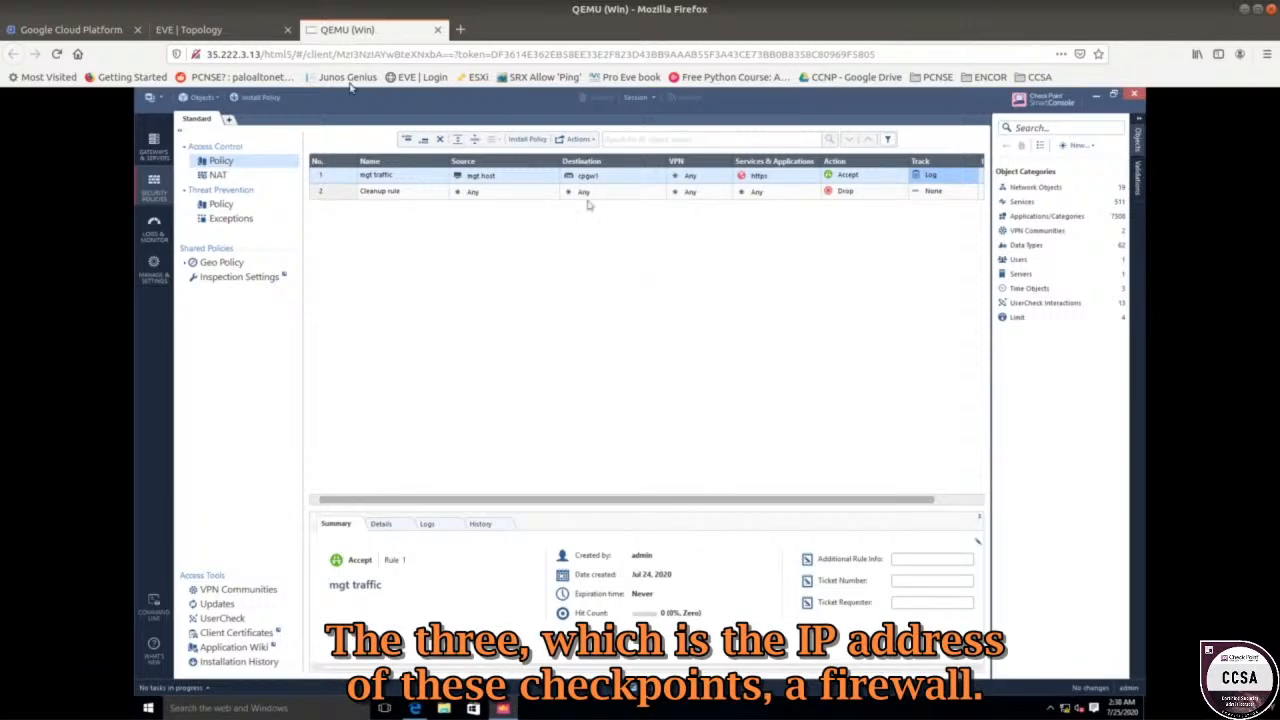
click(225, 30)
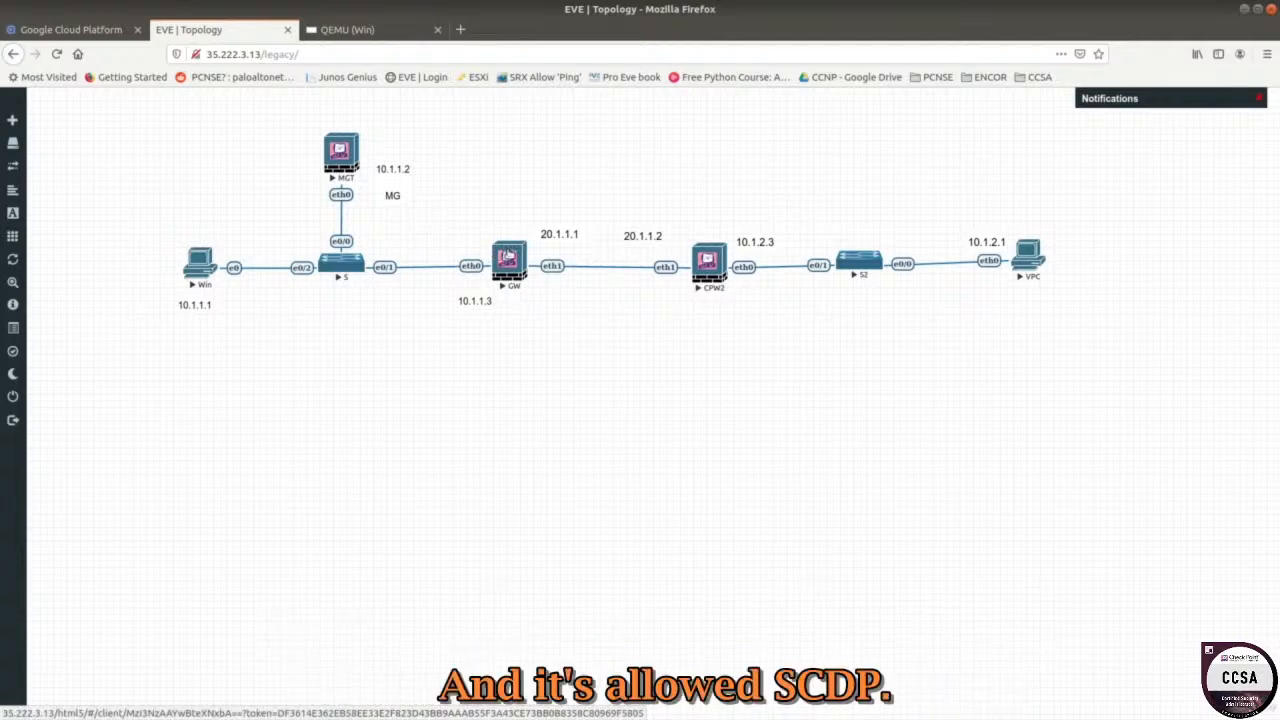
click(348, 30)
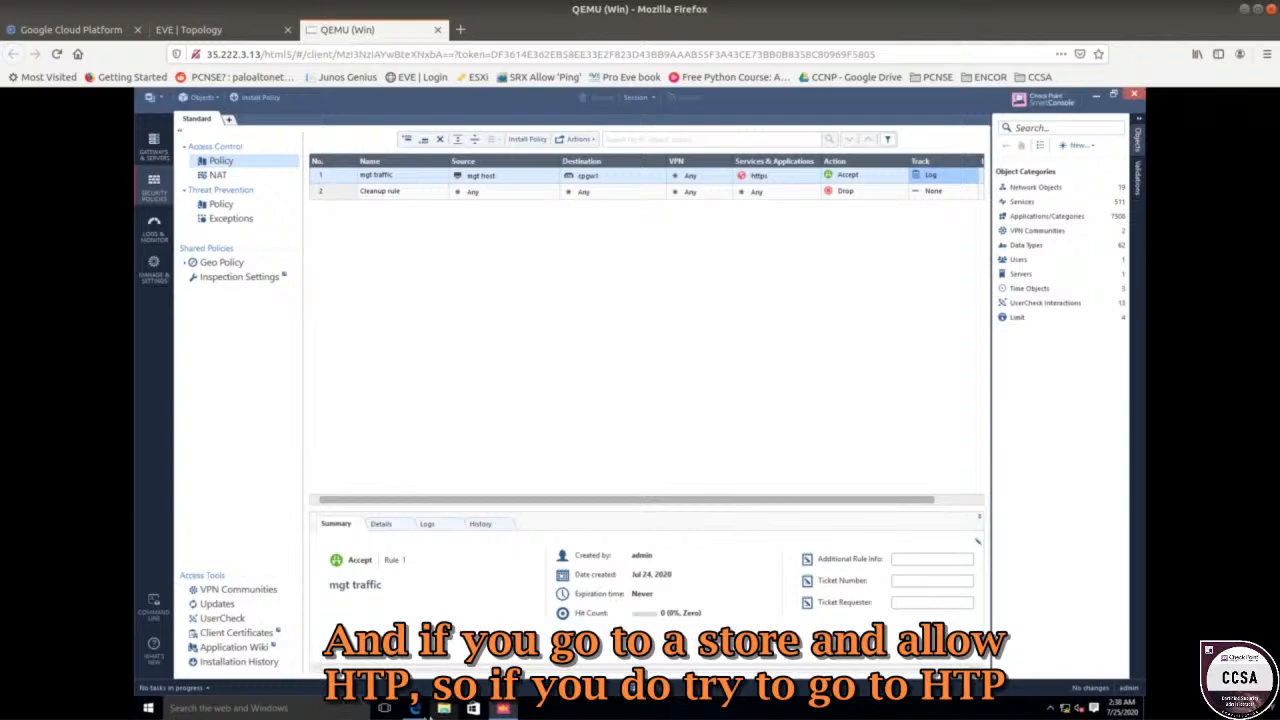
click(415, 708)
click(322, 122)
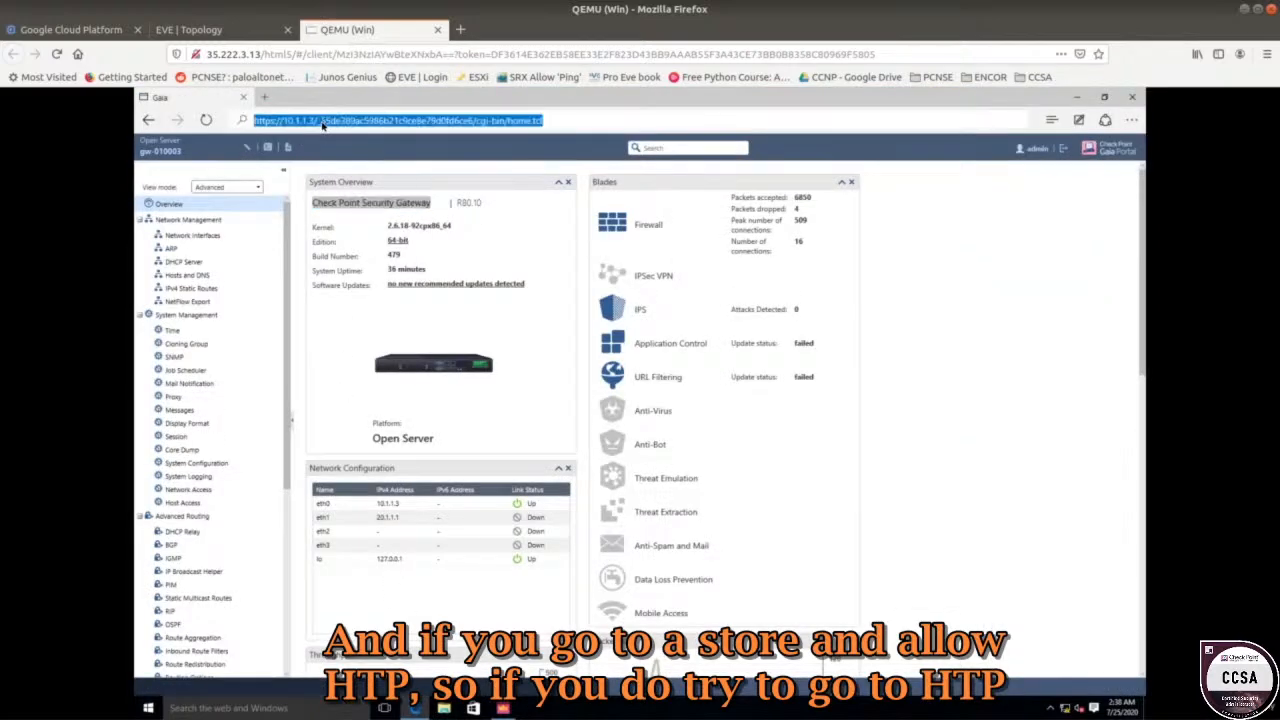
text(h)
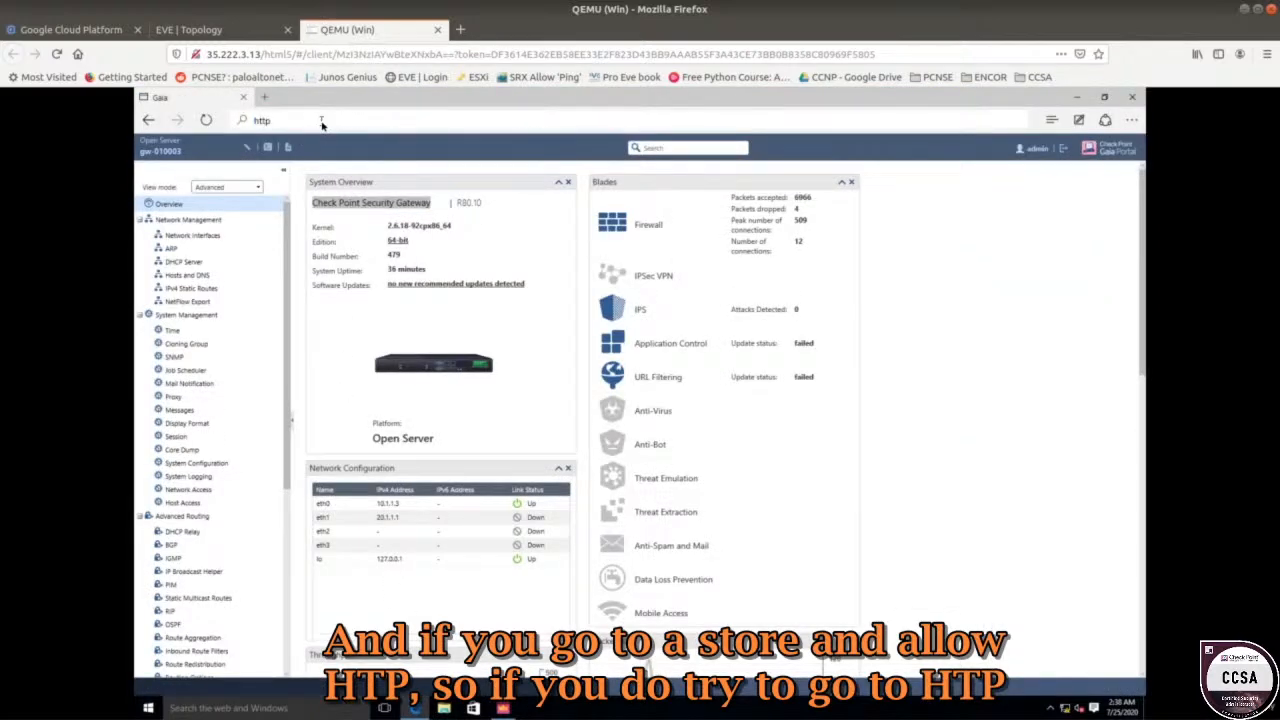
text(ttp:)
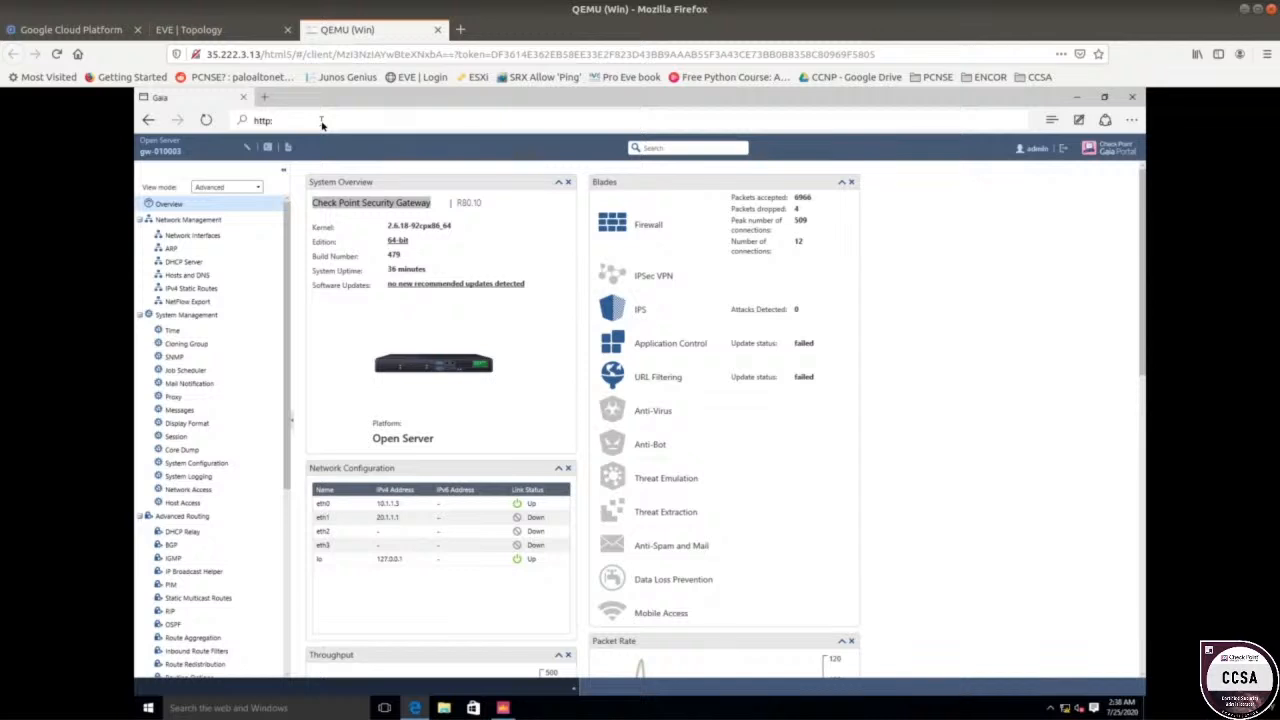
text(//10.1.1.3)
key(Return)
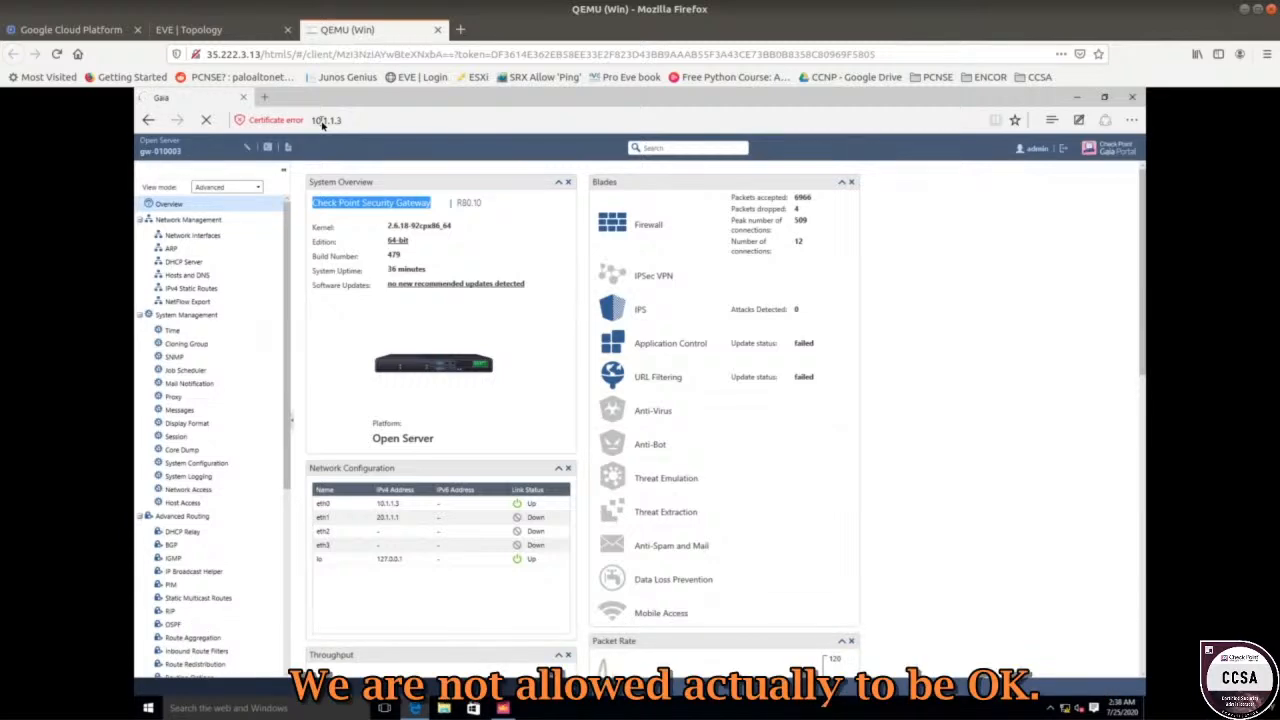
click(209, 32)
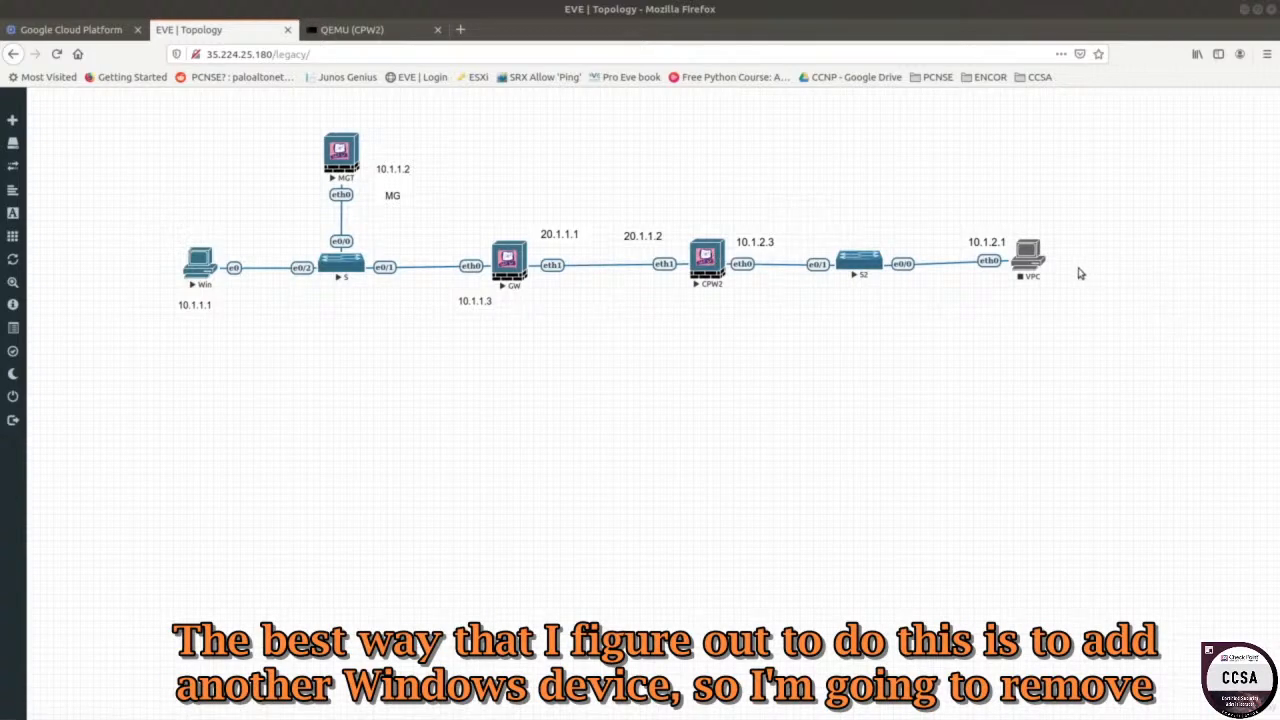
Delete the VPC host node and stop switch S2.
right_click(1033, 258)
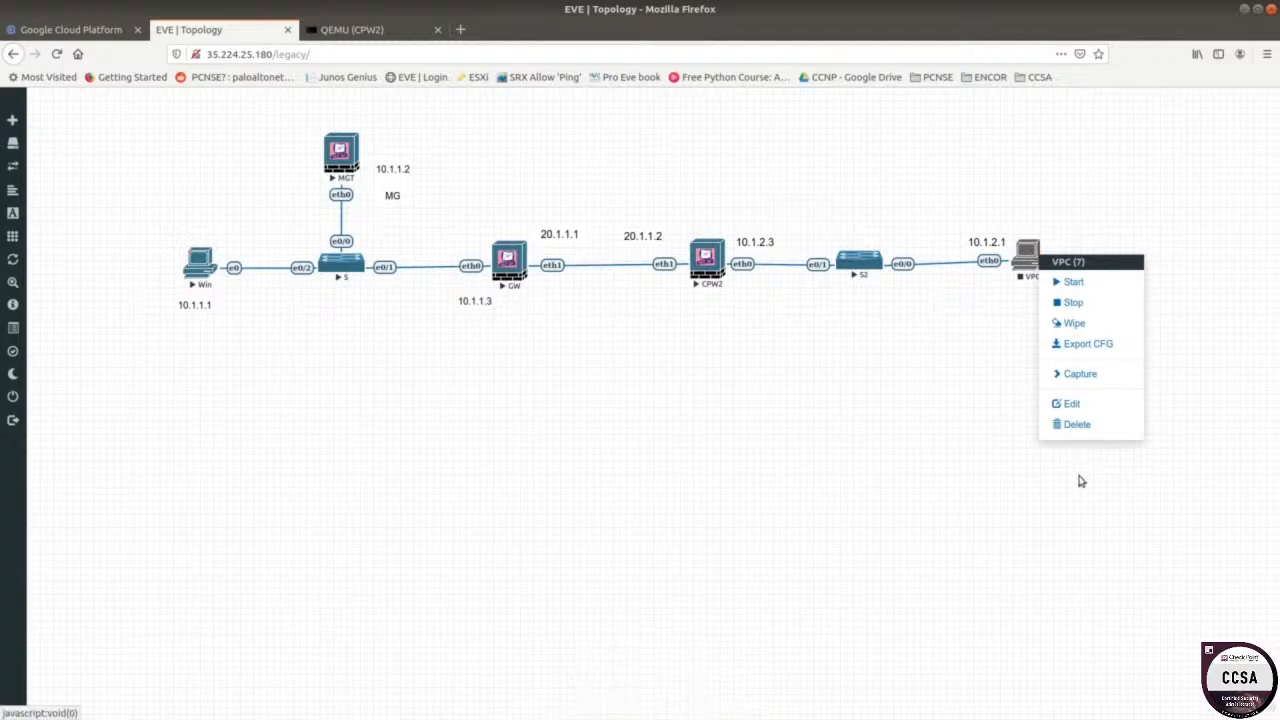
click(1093, 427)
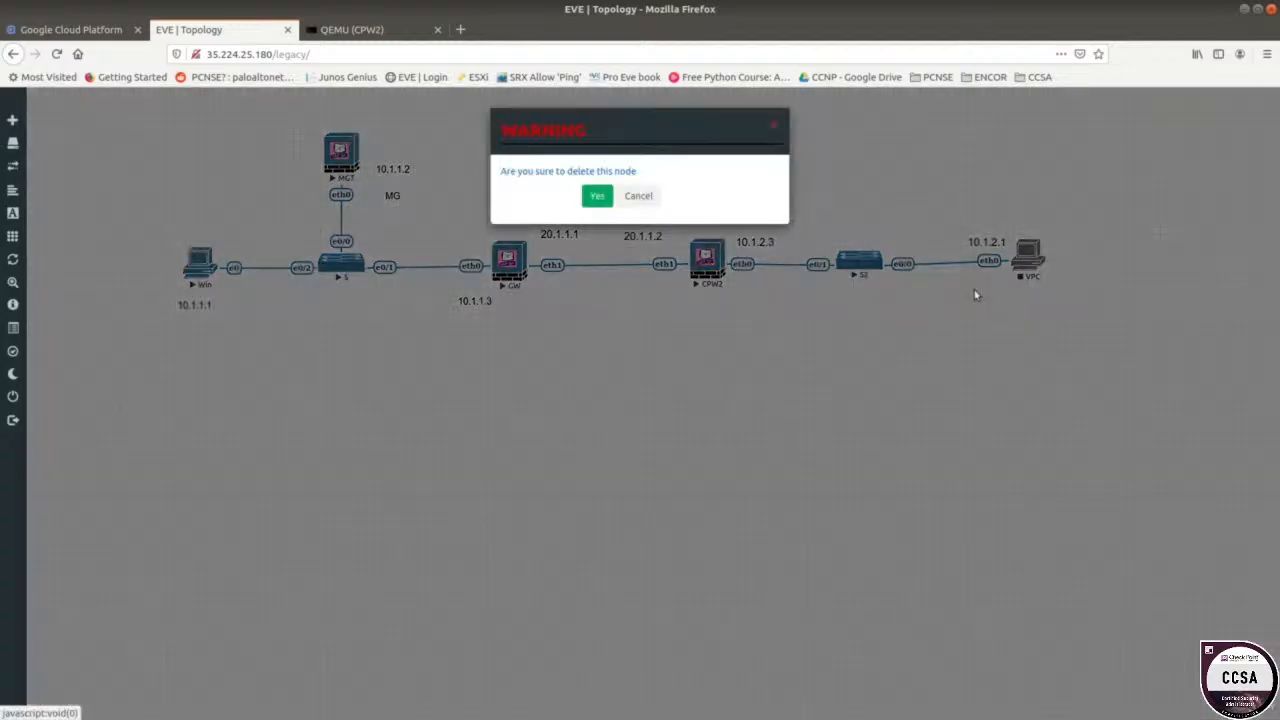
click(597, 196)
right_click(865, 267)
click(890, 292)
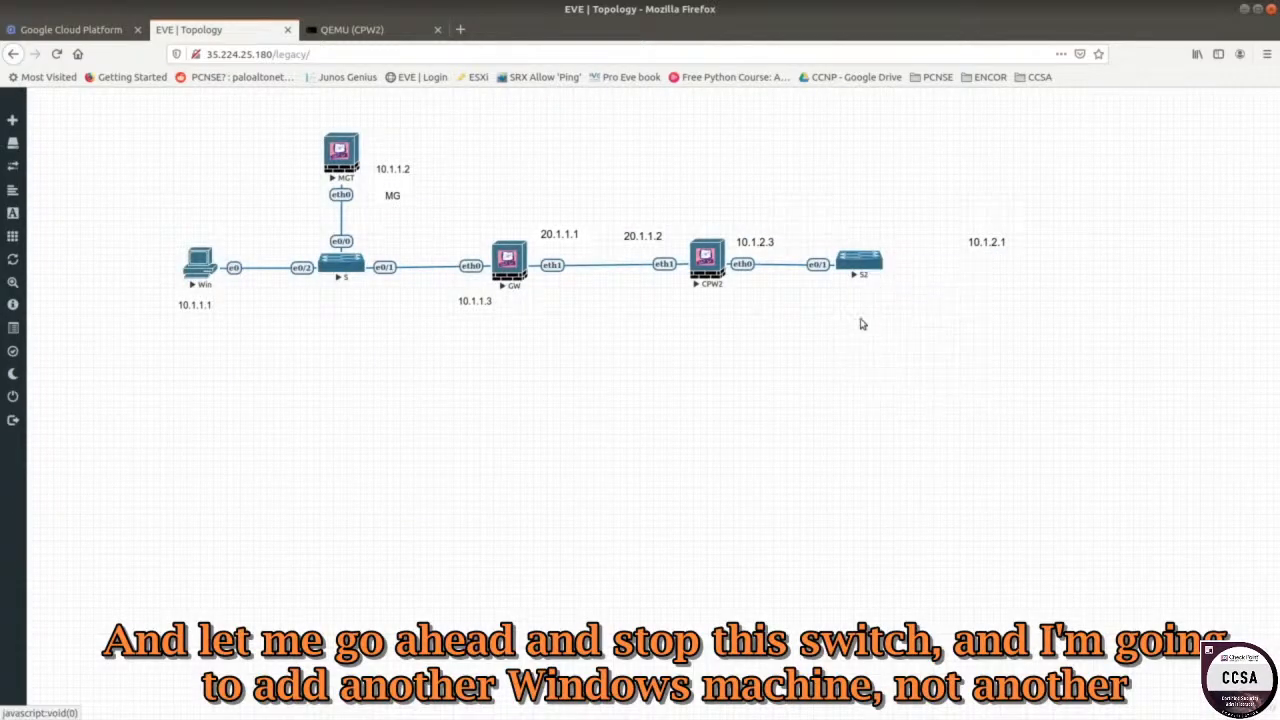
Start a Windows win-10 node named Win2, then dismiss its settings without saving.
right_click(800, 370)
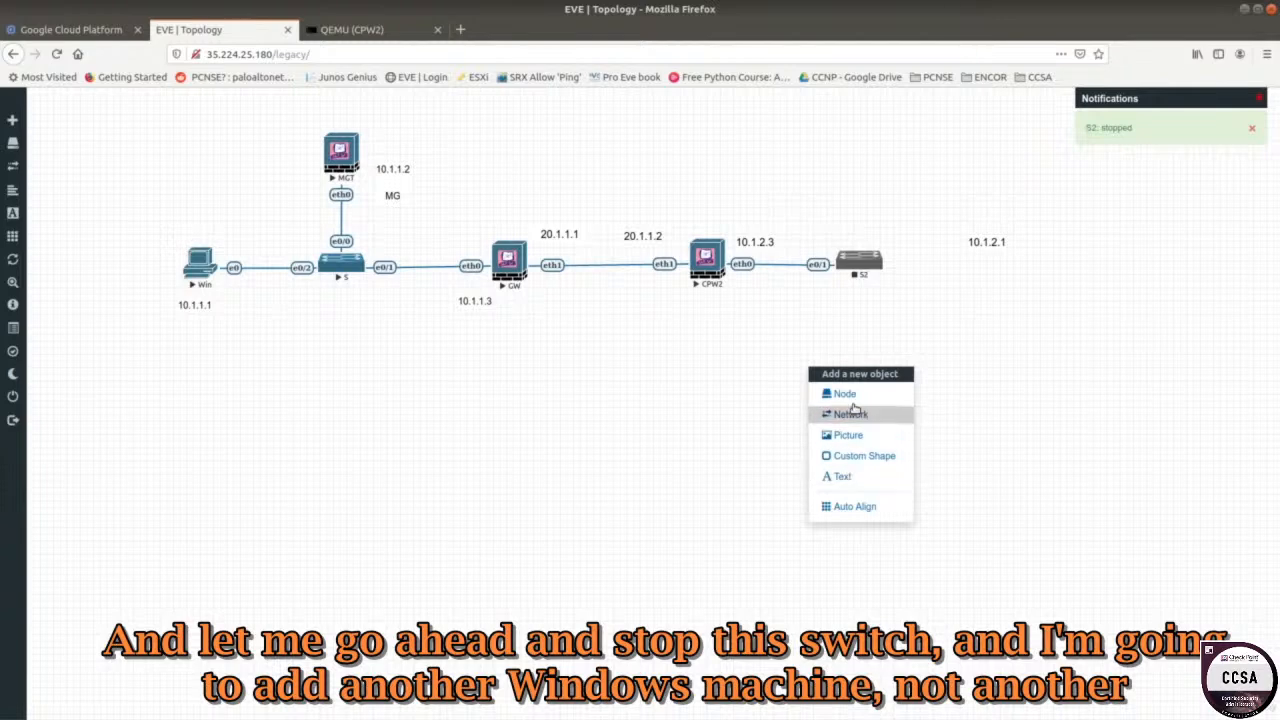
click(854, 392)
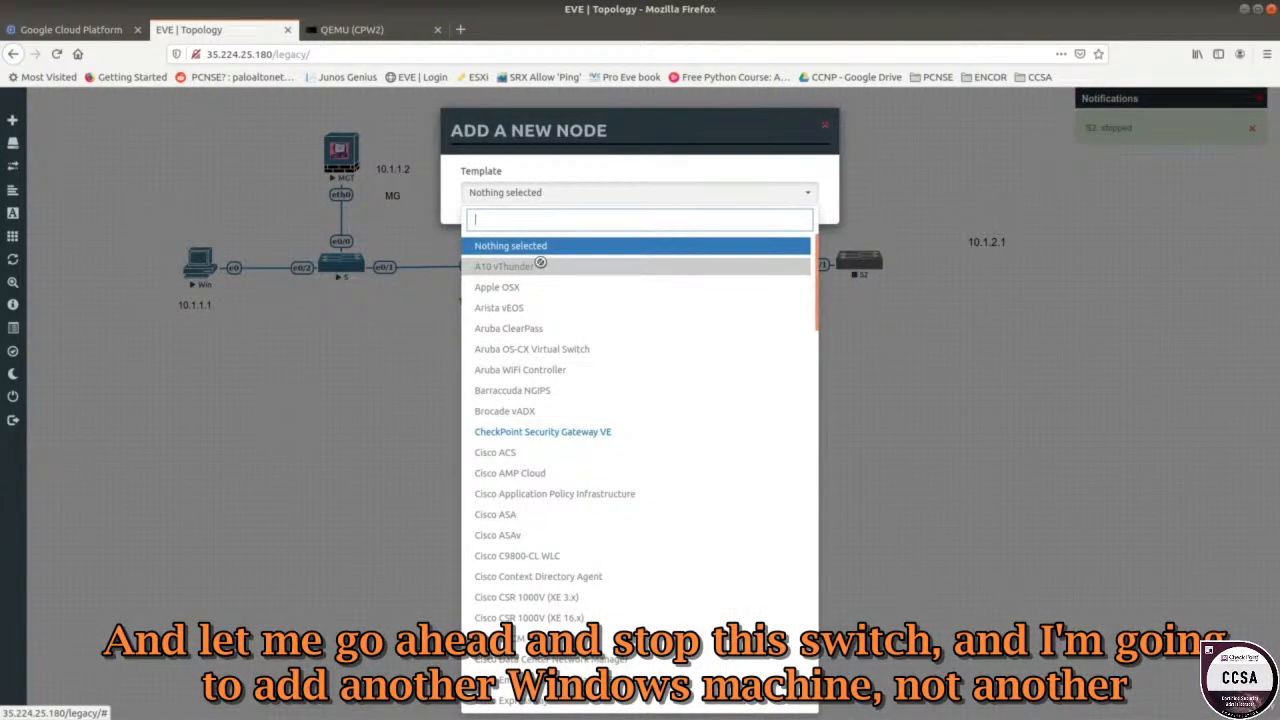
text(win)
click(565, 246)
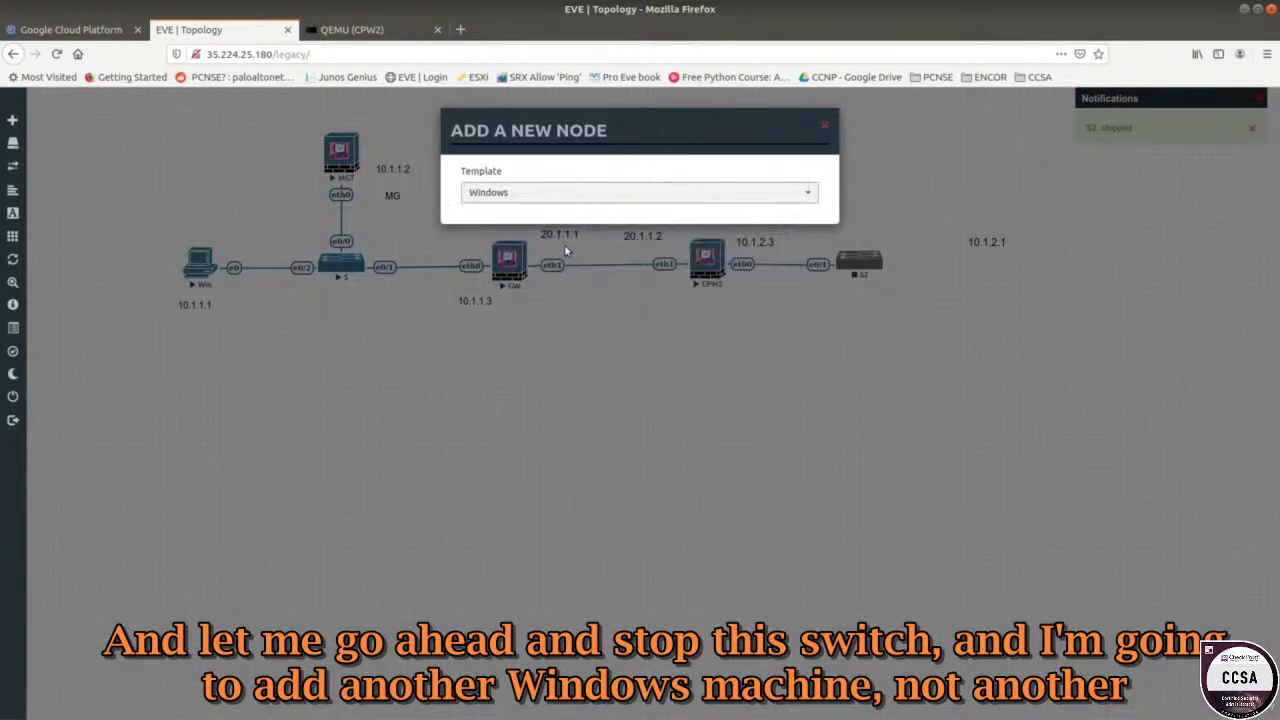
click(678, 258)
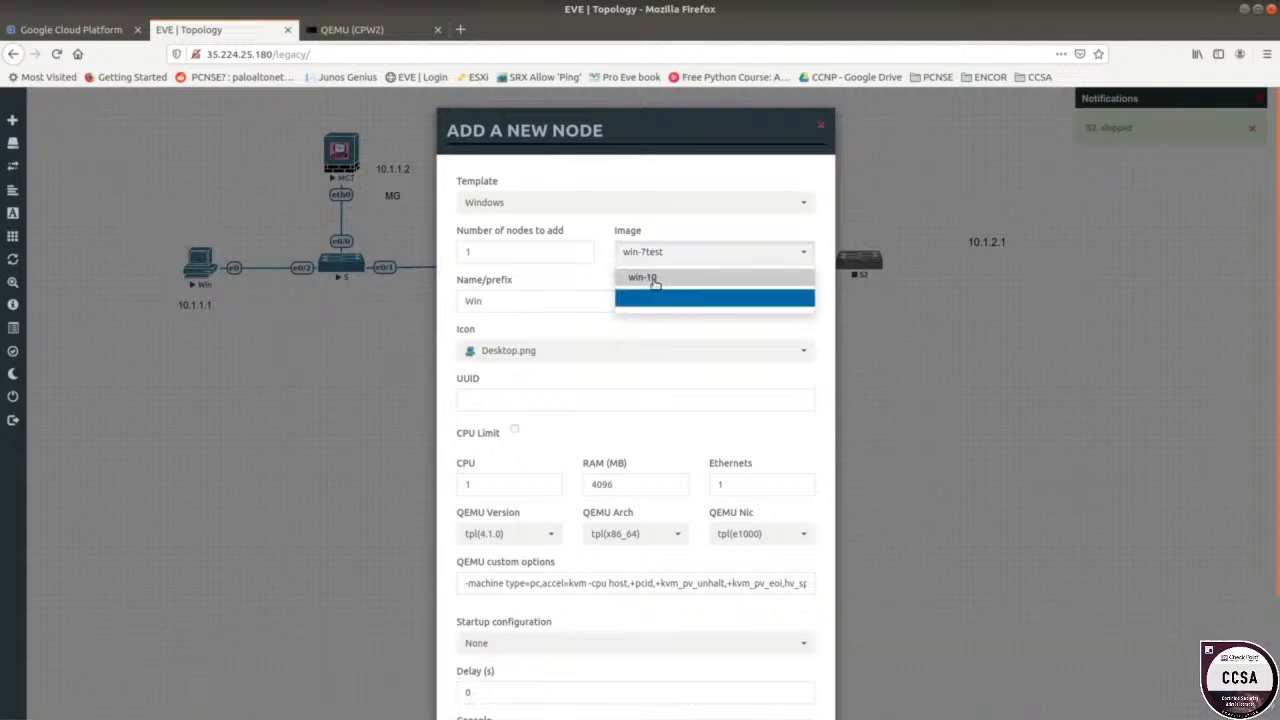
click(652, 292)
scroll(555, 330, down, 2)
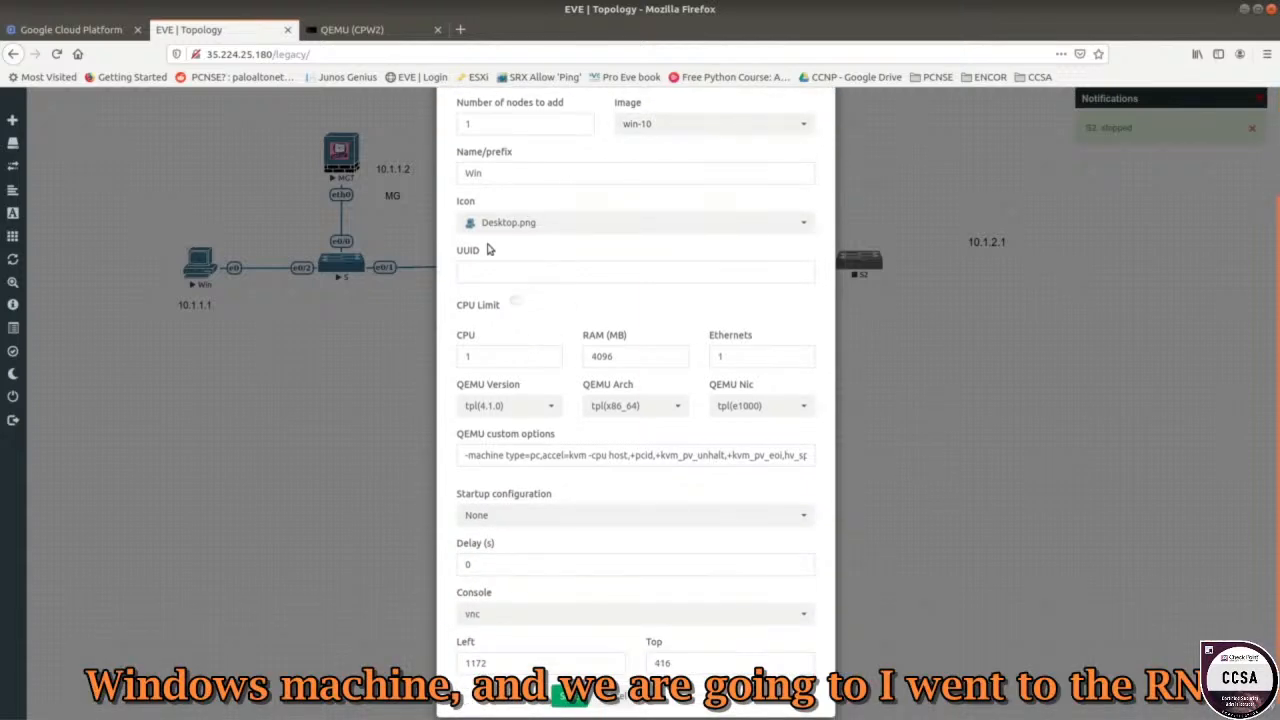
click(492, 173)
text(2)
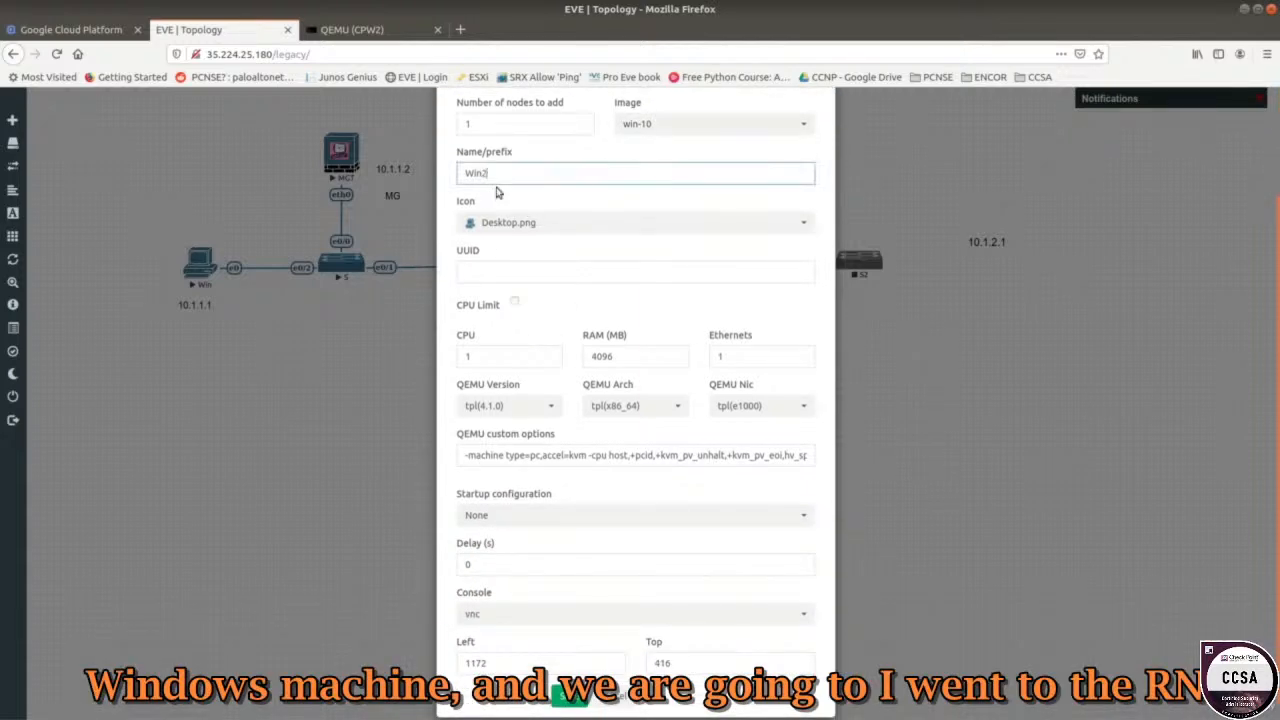
scroll(521, 550, down, 1)
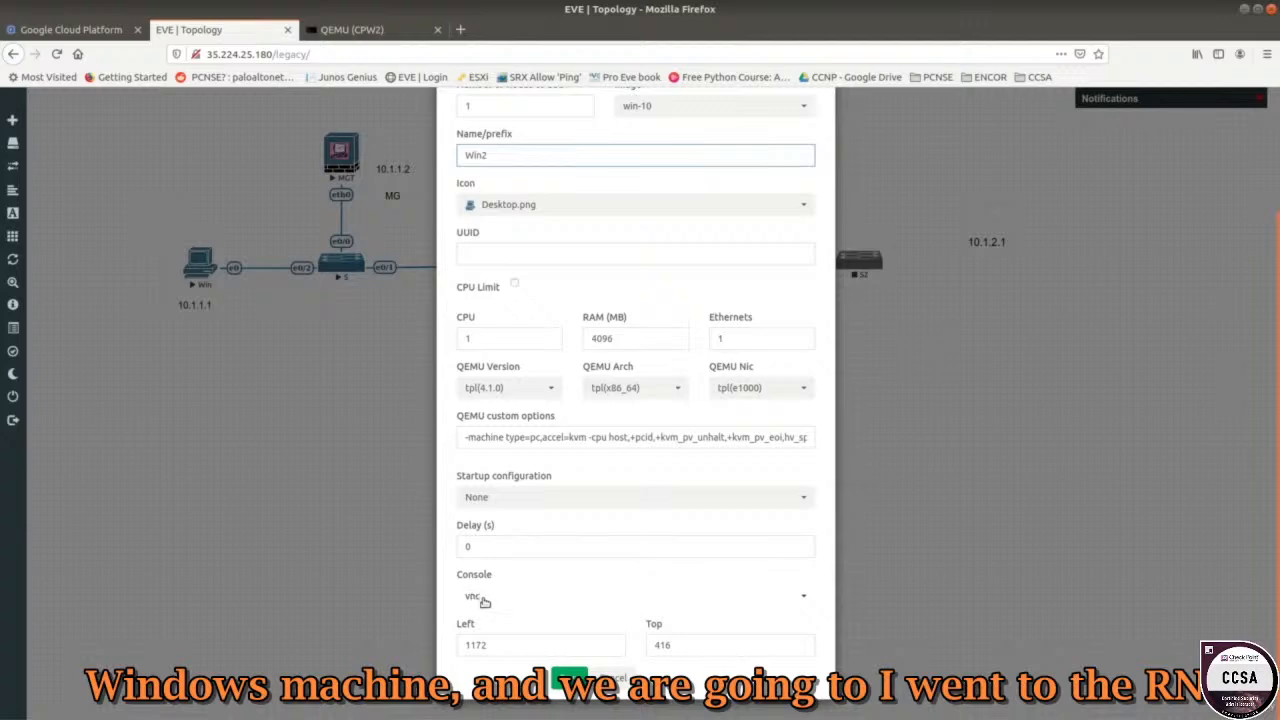
click(590, 680)
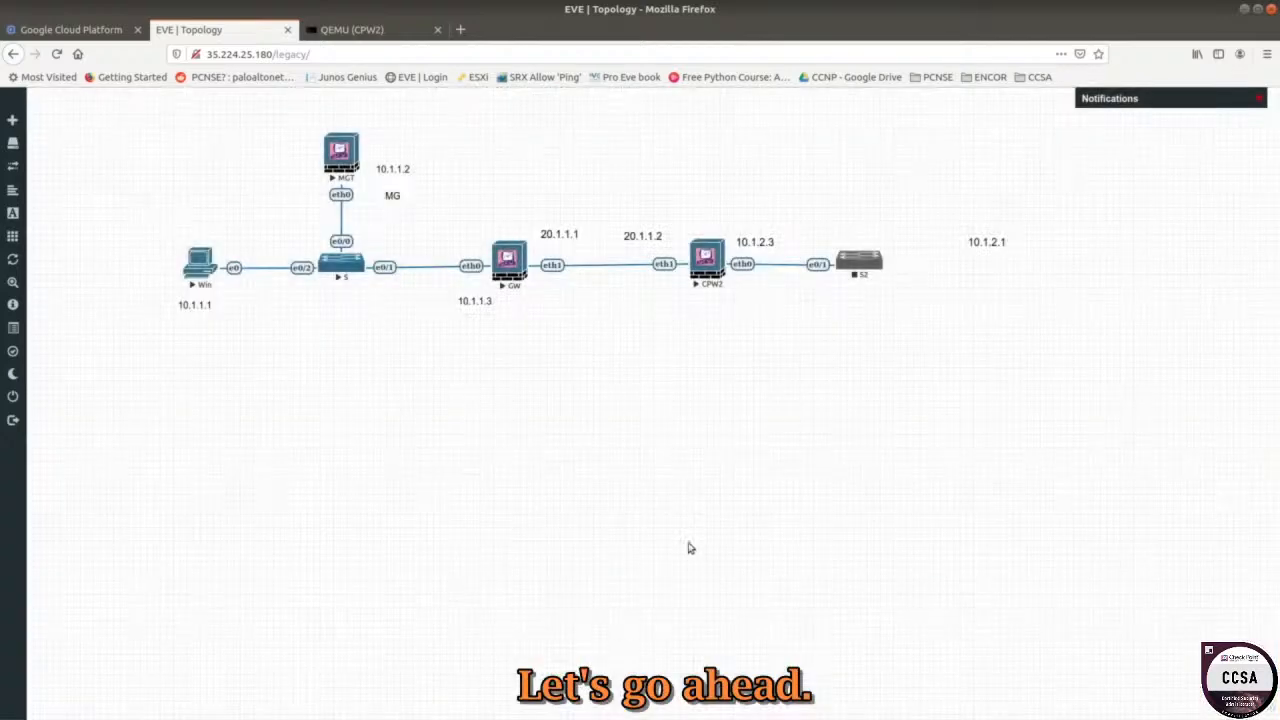
Add and save Windows node Win2 with the win-10 image, placing it beside 10.1.2.1.
right_click(914, 321)
click(945, 346)
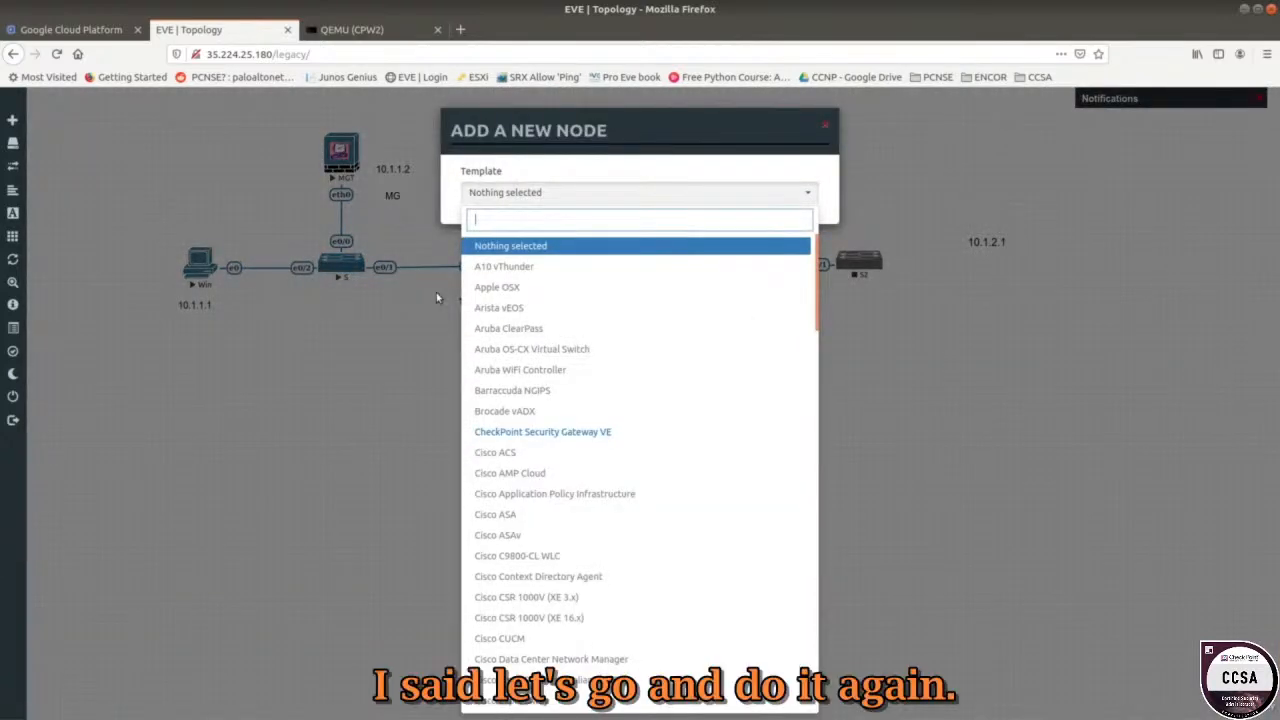
text(win)
click(630, 246)
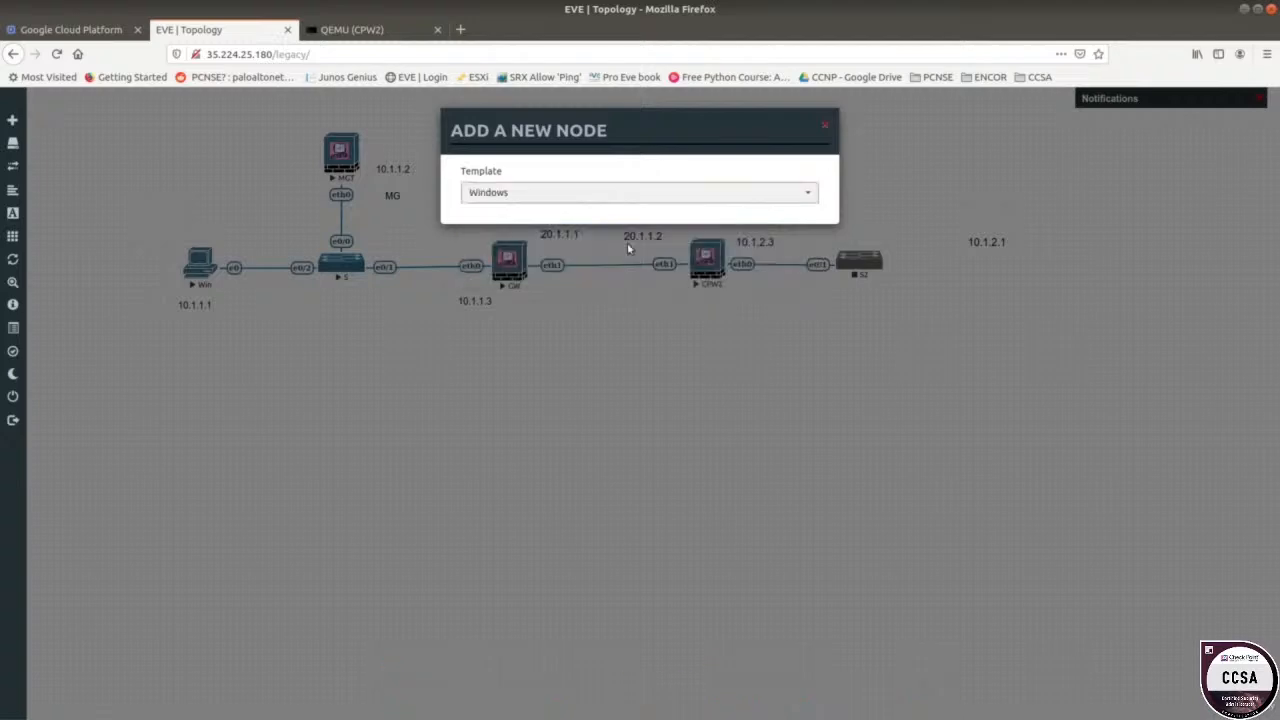
click(672, 260)
click(660, 300)
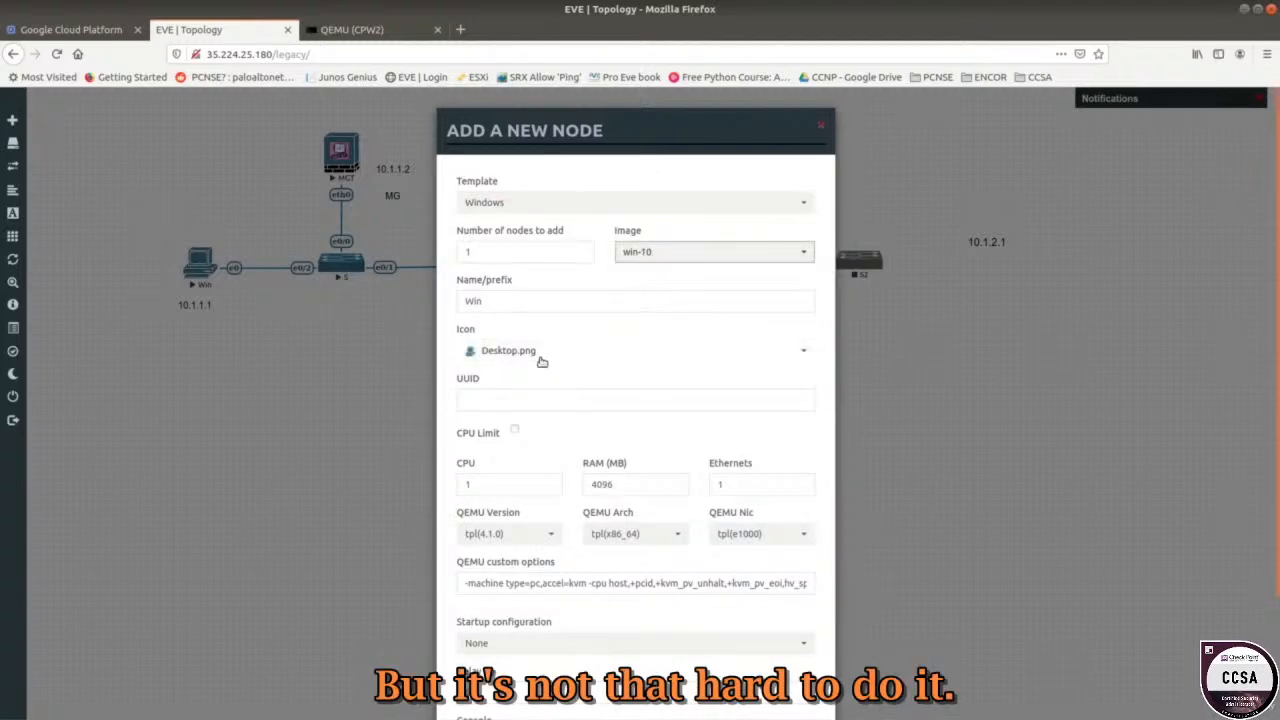
click(499, 310)
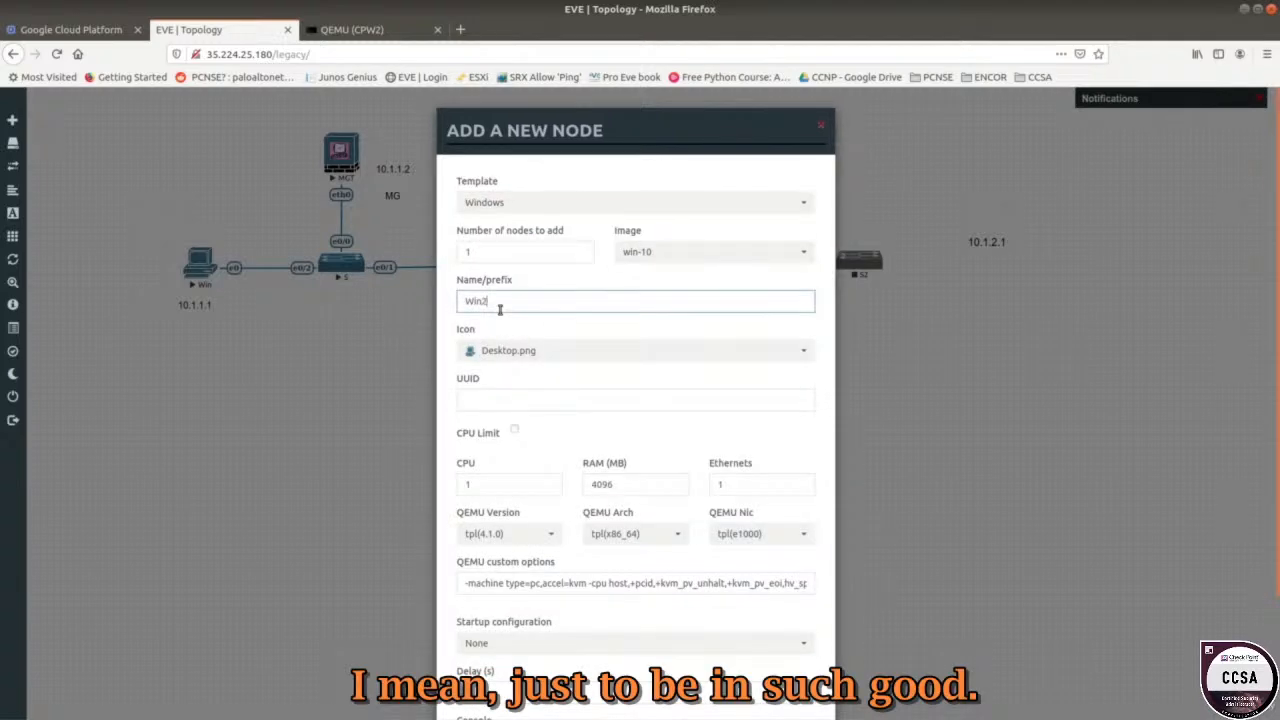
scroll(505, 330, down, 3)
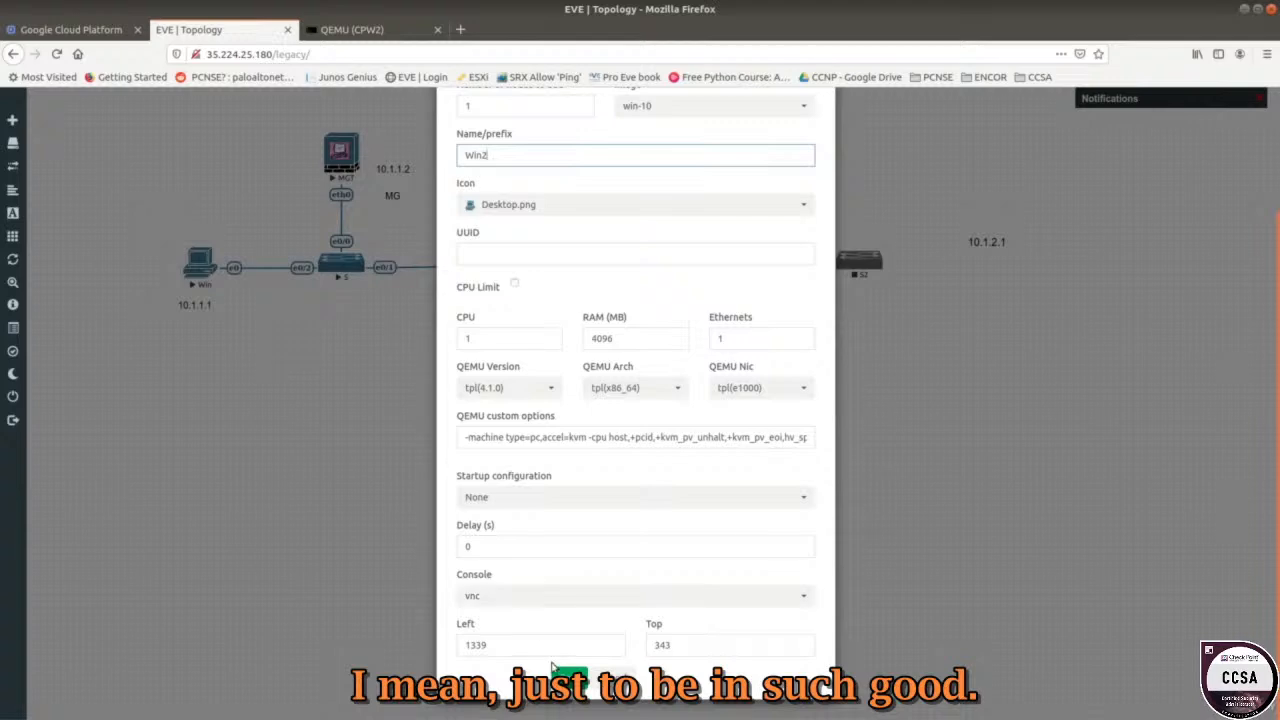
click(567, 677)
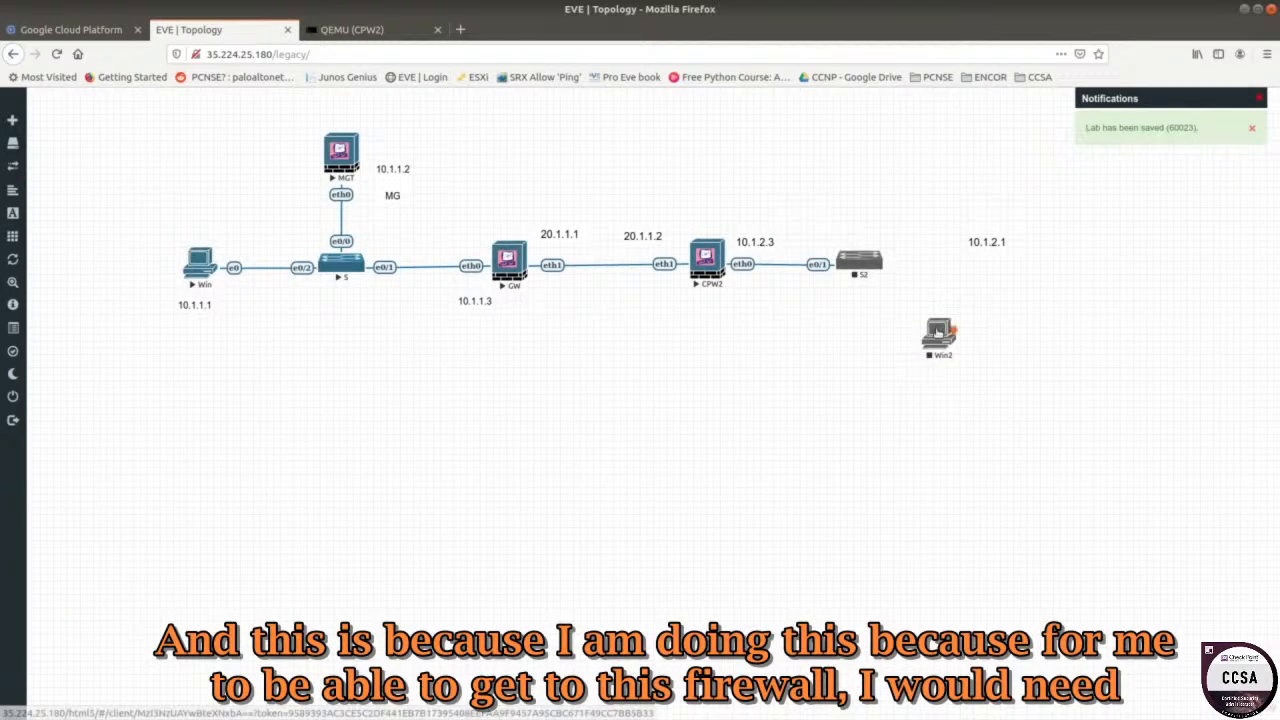
drag(940, 333, 1026, 256)
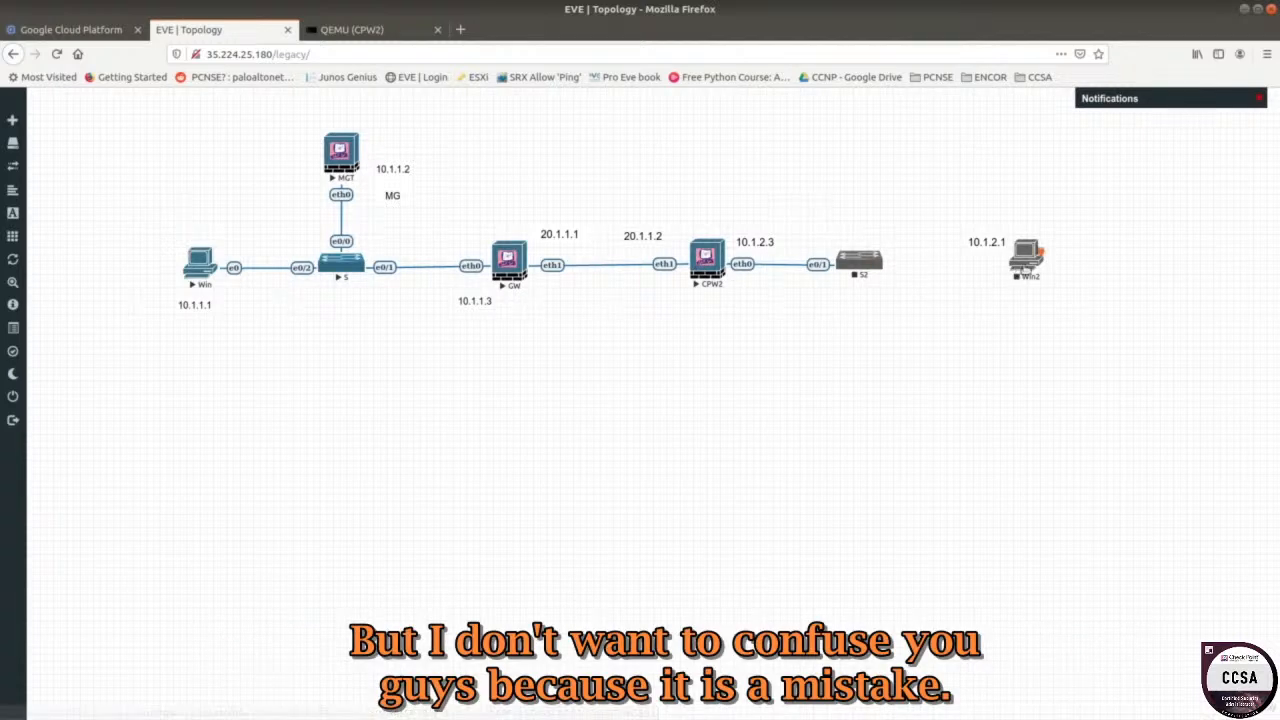
Start then stop Win2, and connect switch S2 to Win2.
right_click(1027, 257)
click(1071, 286)
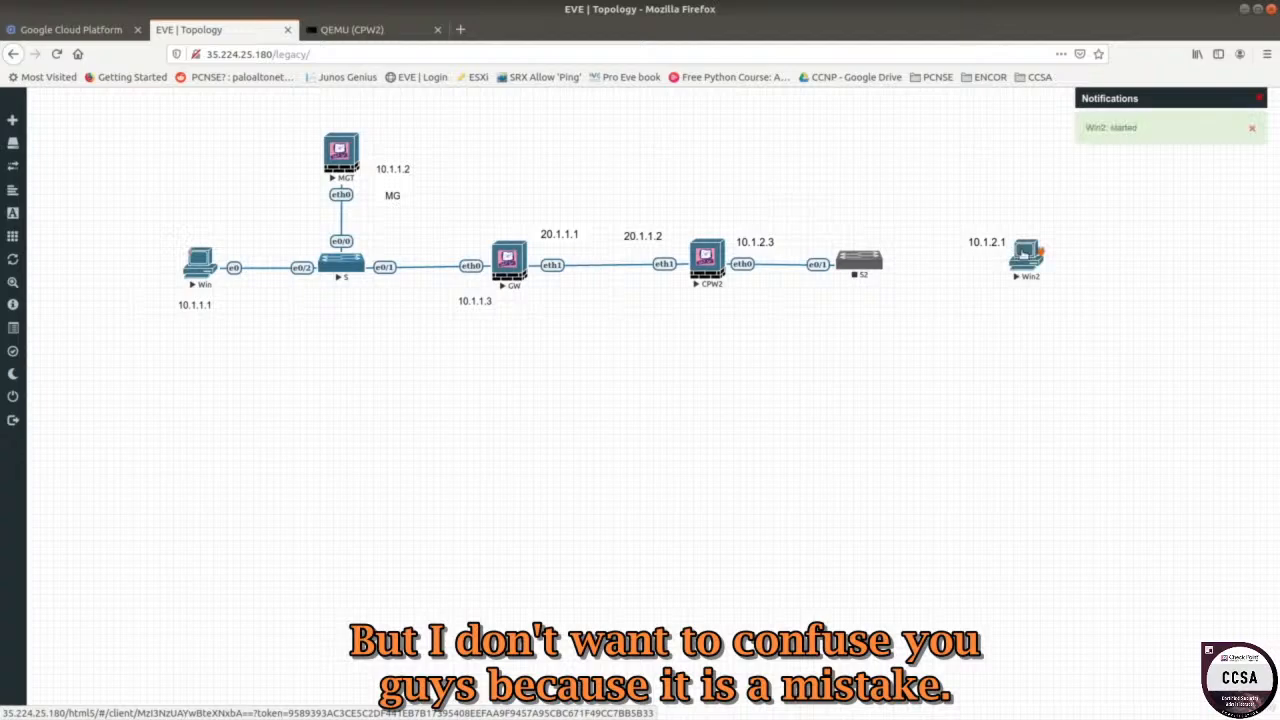
right_click(1022, 256)
click(1062, 280)
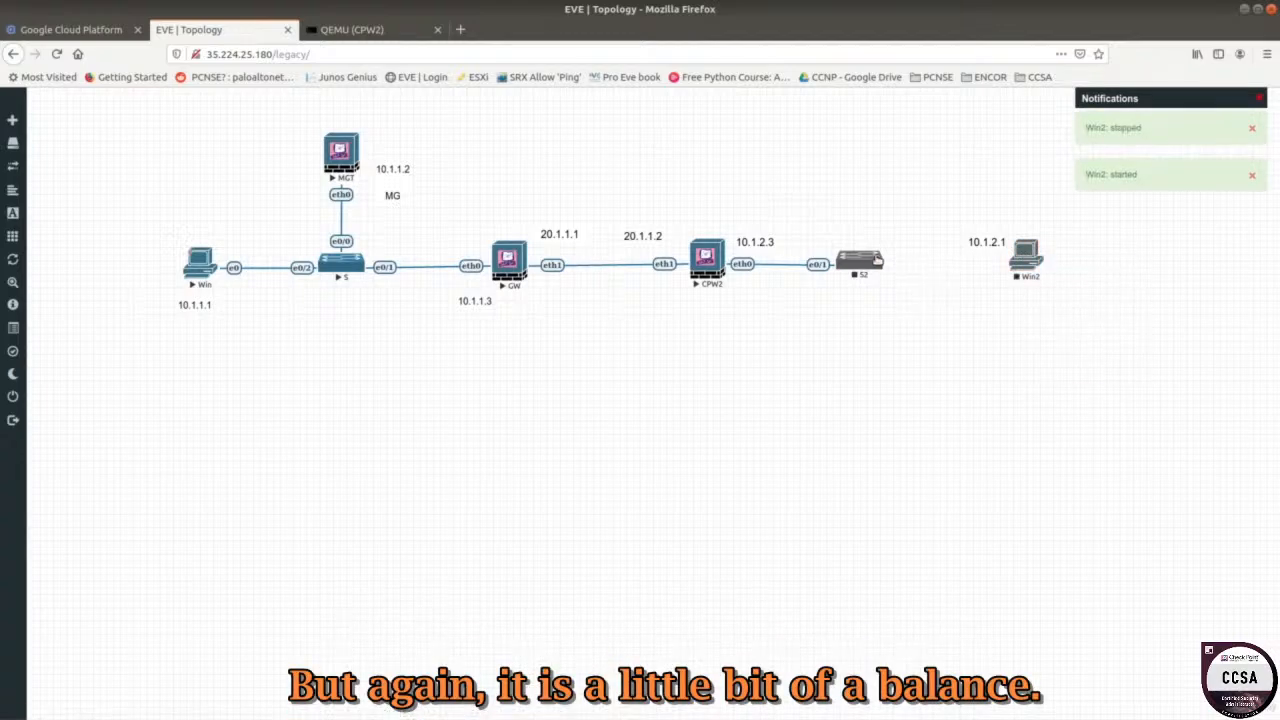
drag(887, 265, 1026, 257)
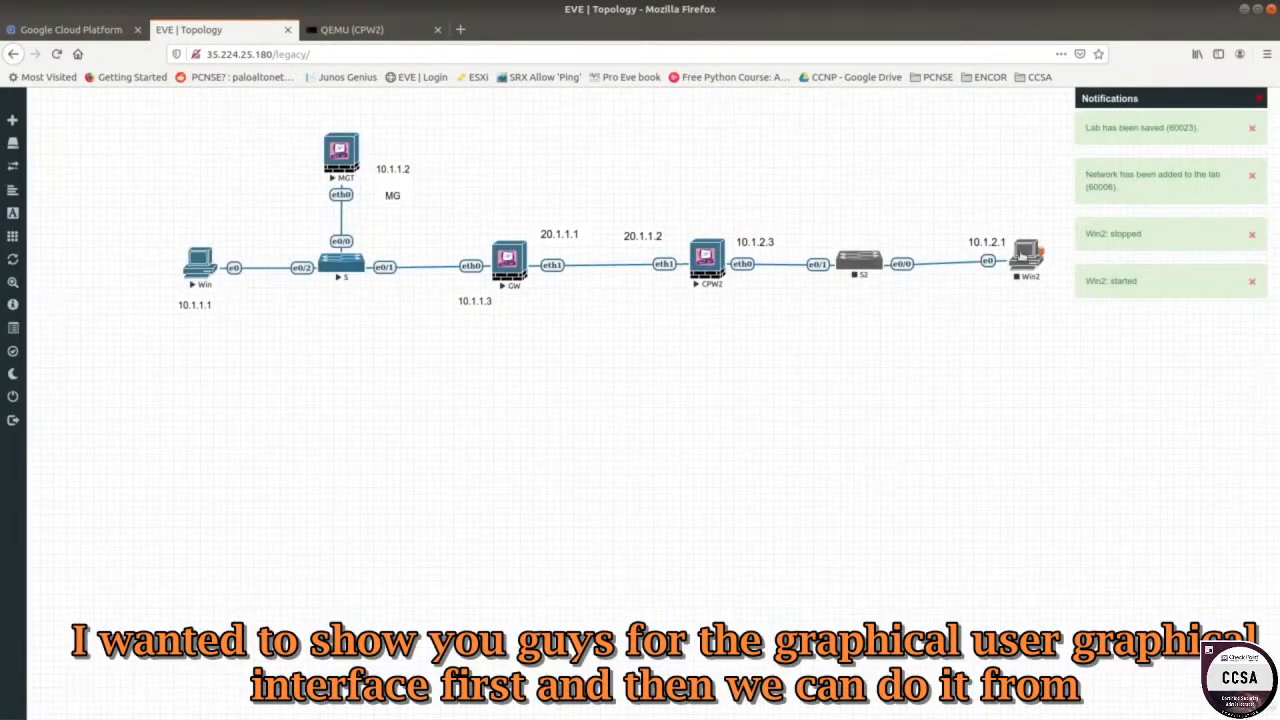
Power on the stopped switch S2.
right_click(1026, 255)
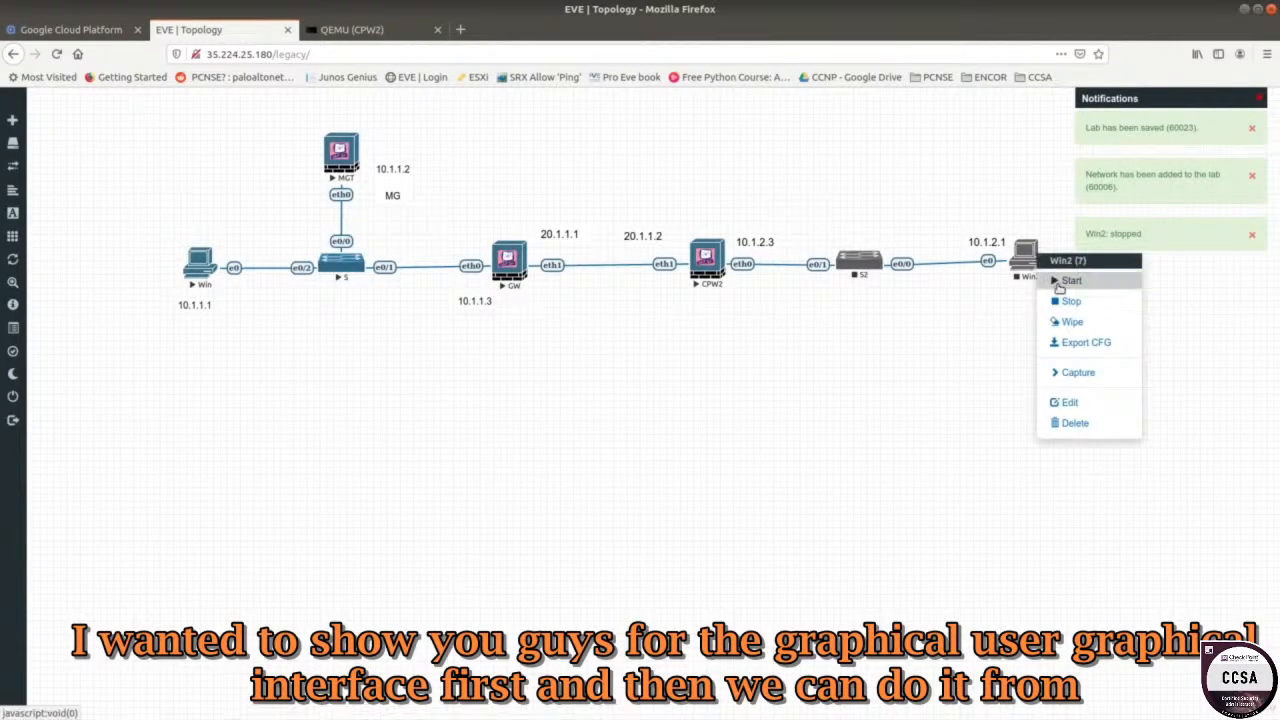
right_click(862, 264)
click(895, 296)
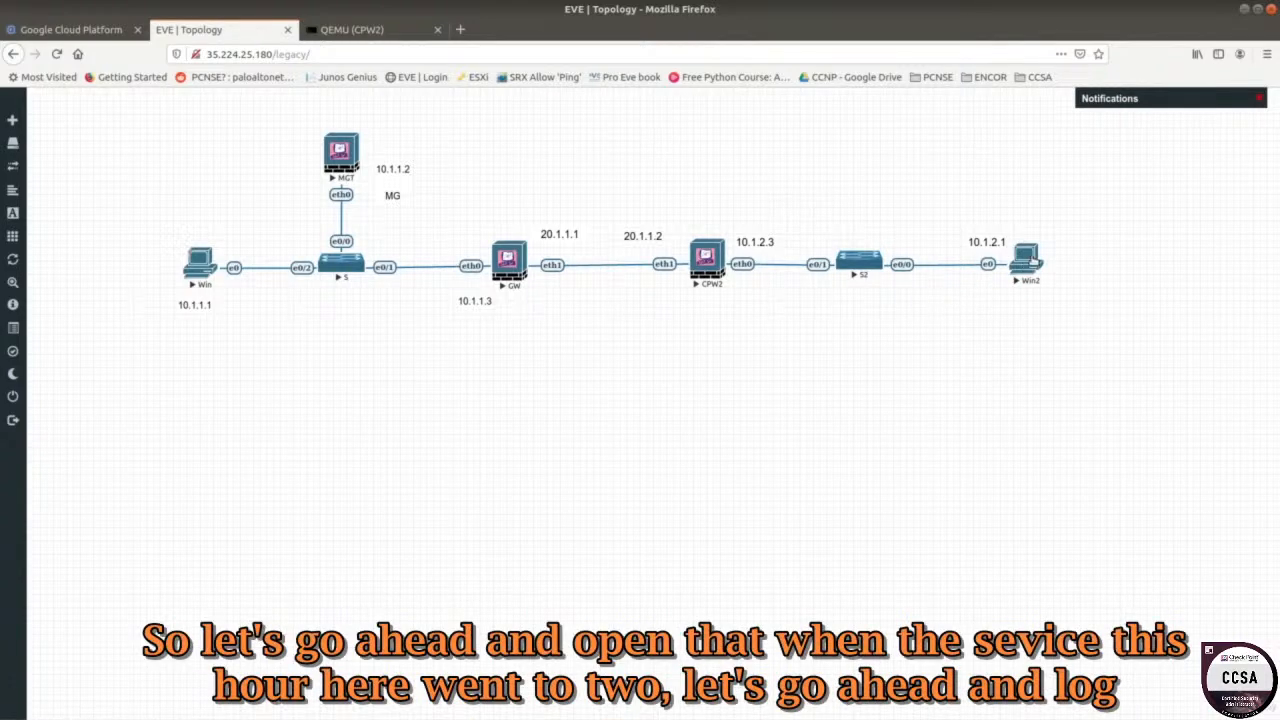
Open the Win2 console and close the CPW2 console tab.
click(1020, 262)
click(530, 32)
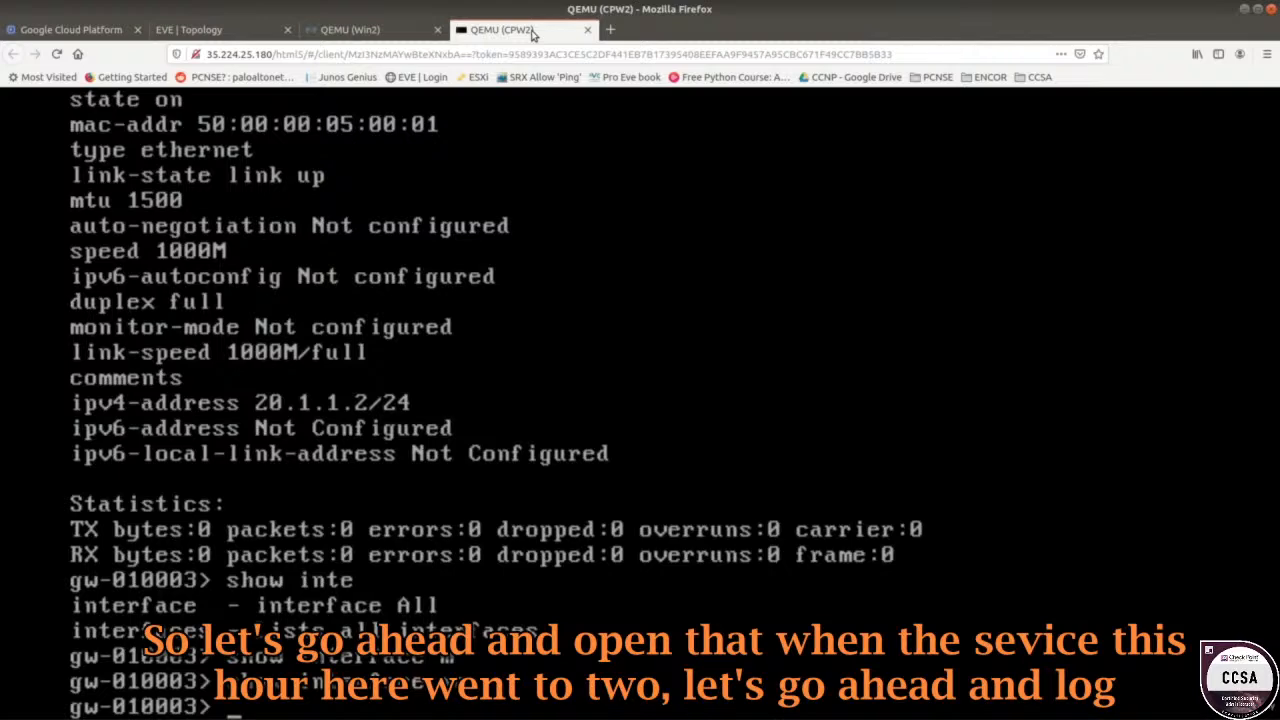
key(ctrl+w)
click(195, 29)
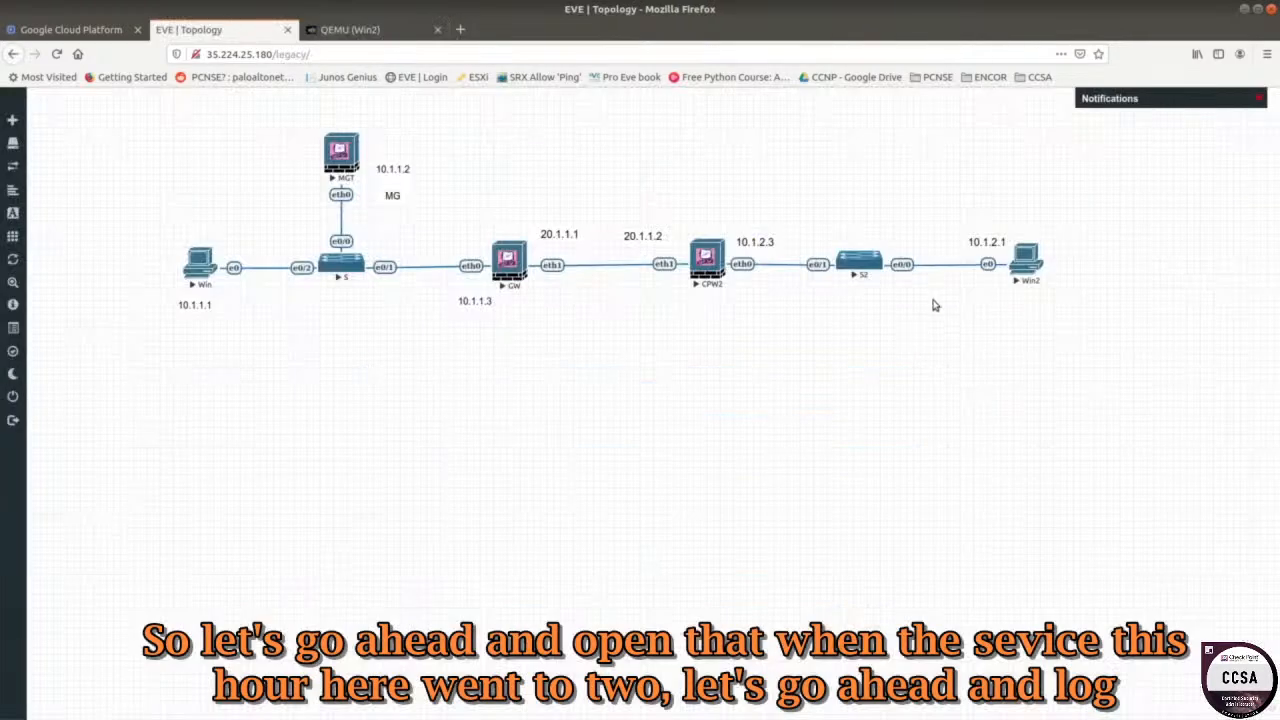
click(1022, 259)
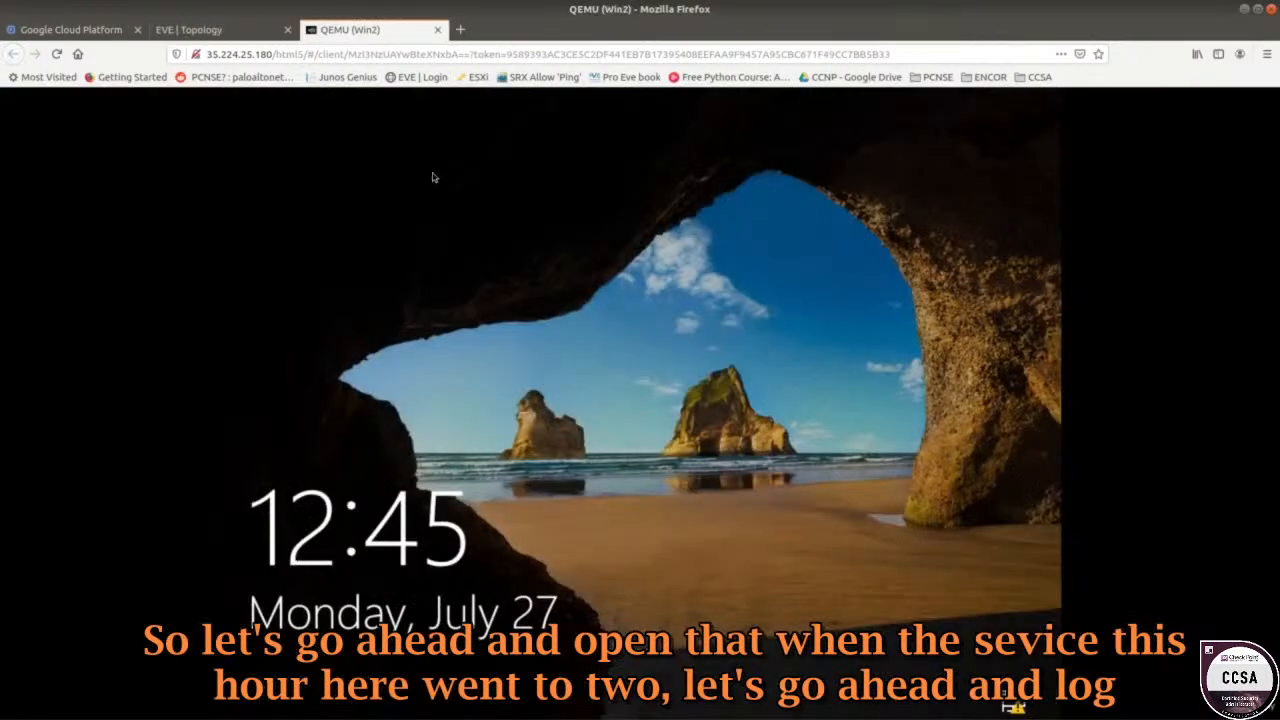
Sign in to Windows on Win2 with the account password, then return to the topology.
click(432, 178)
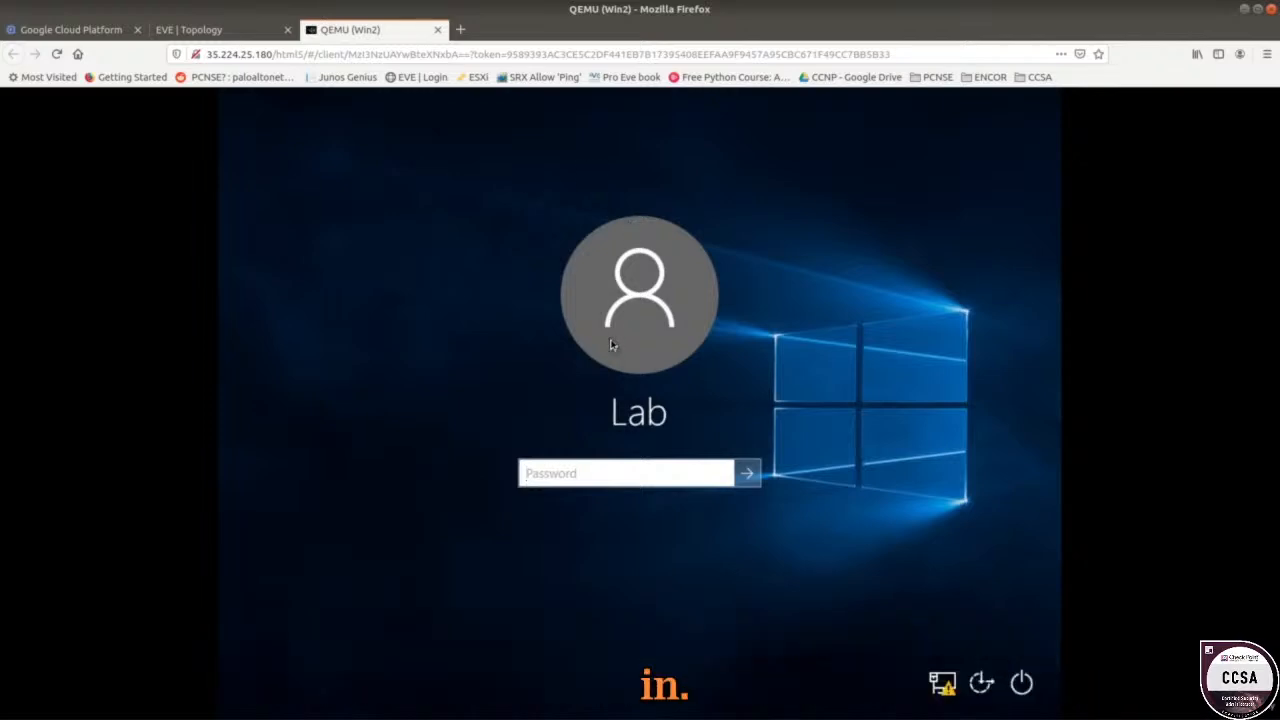
text(P)
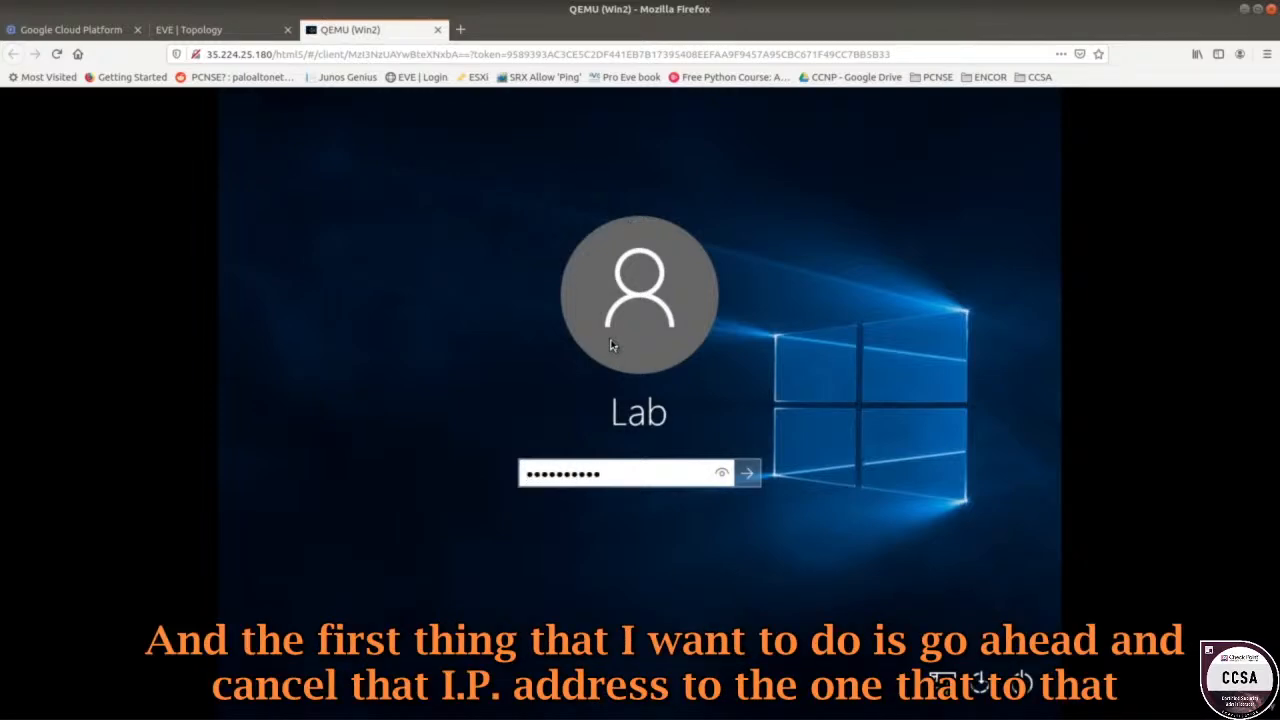
key(Return)
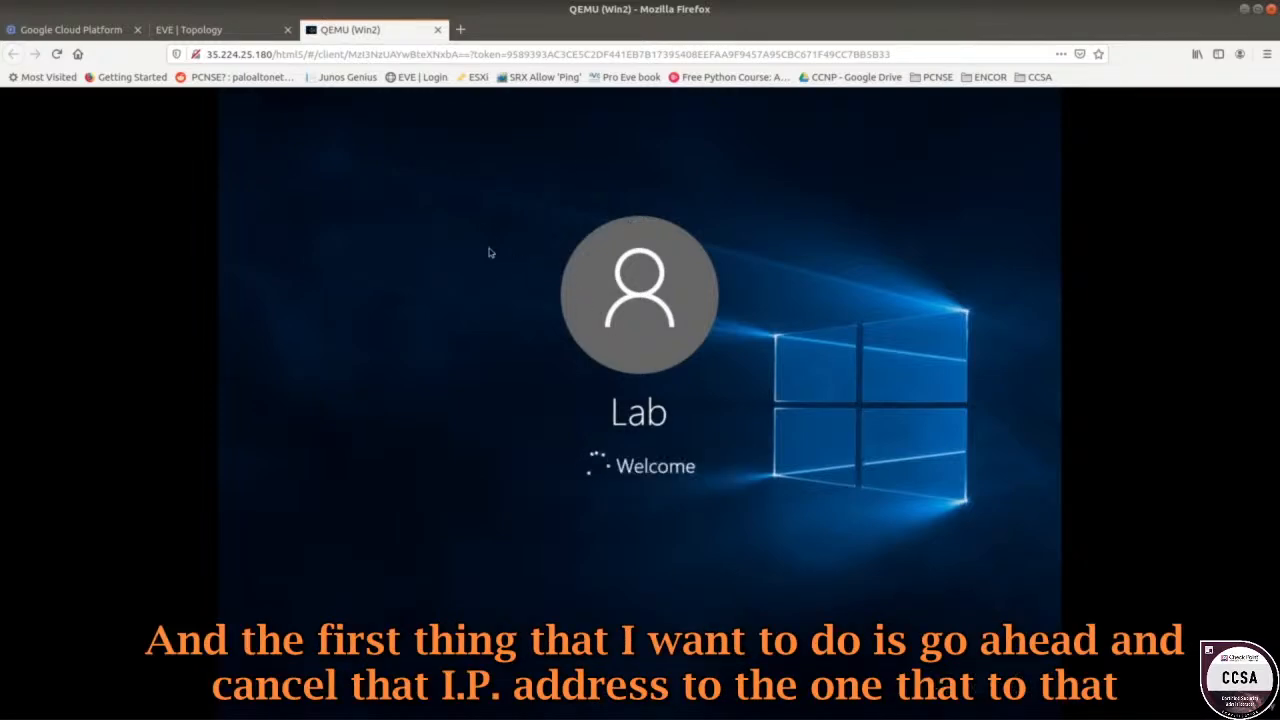
click(205, 29)
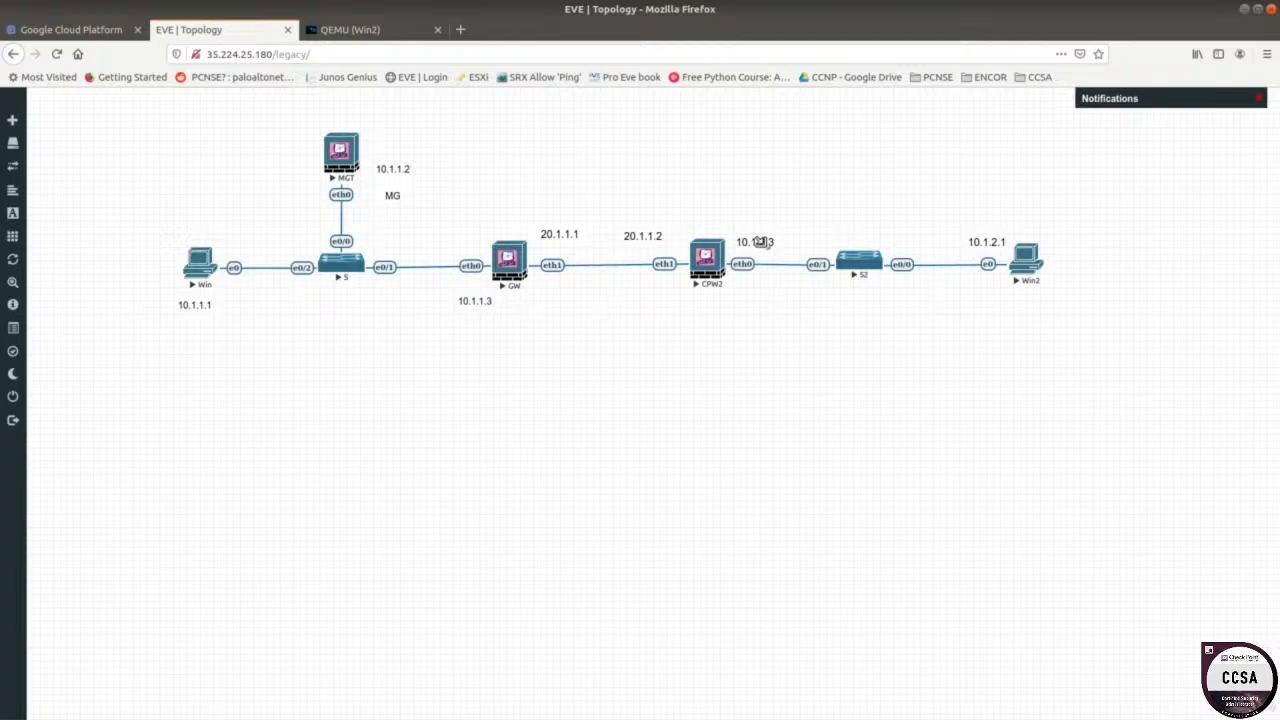
On Win2, open the Ethernet adapter's IPv4 properties via the Network and Sharing Center.
click(336, 32)
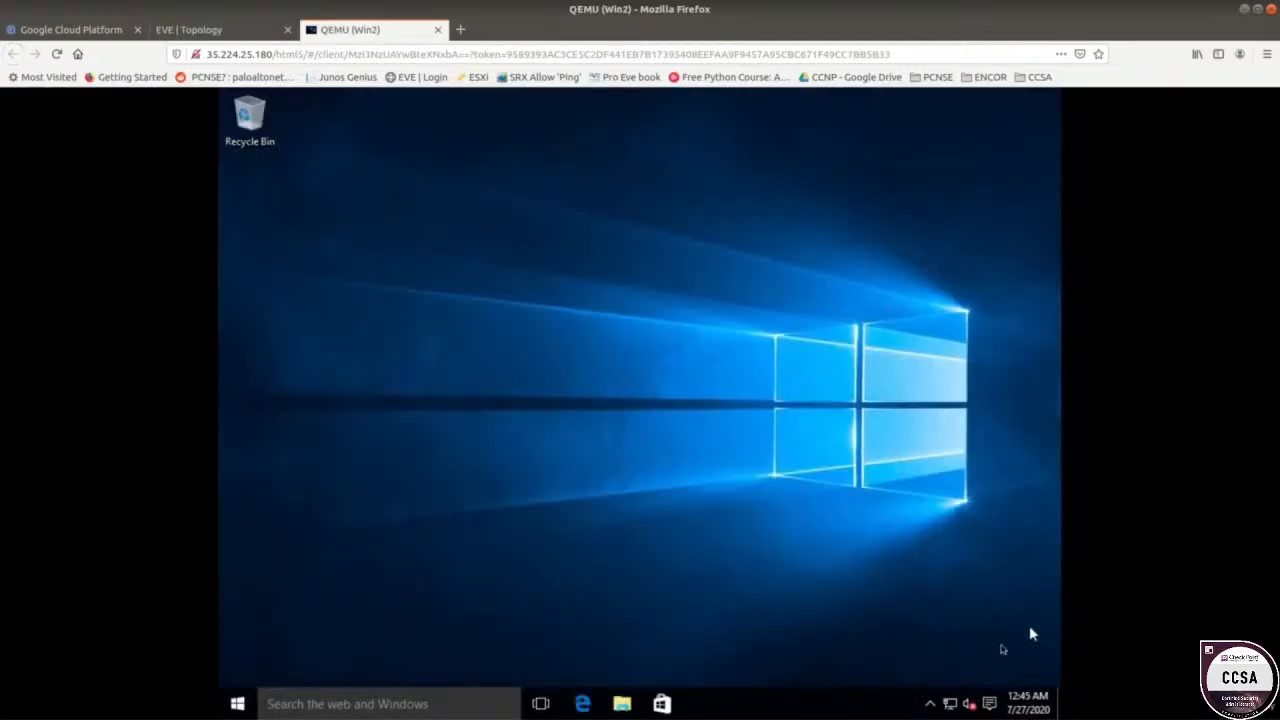
right_click(950, 704)
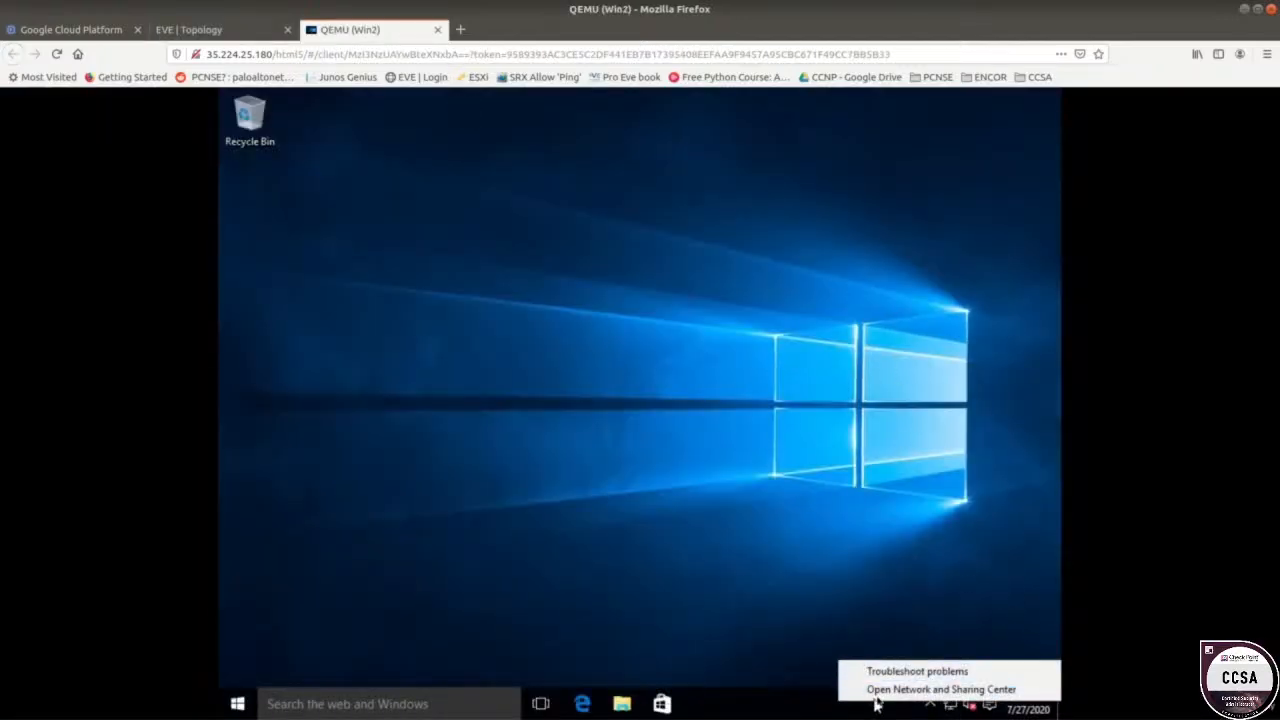
click(876, 692)
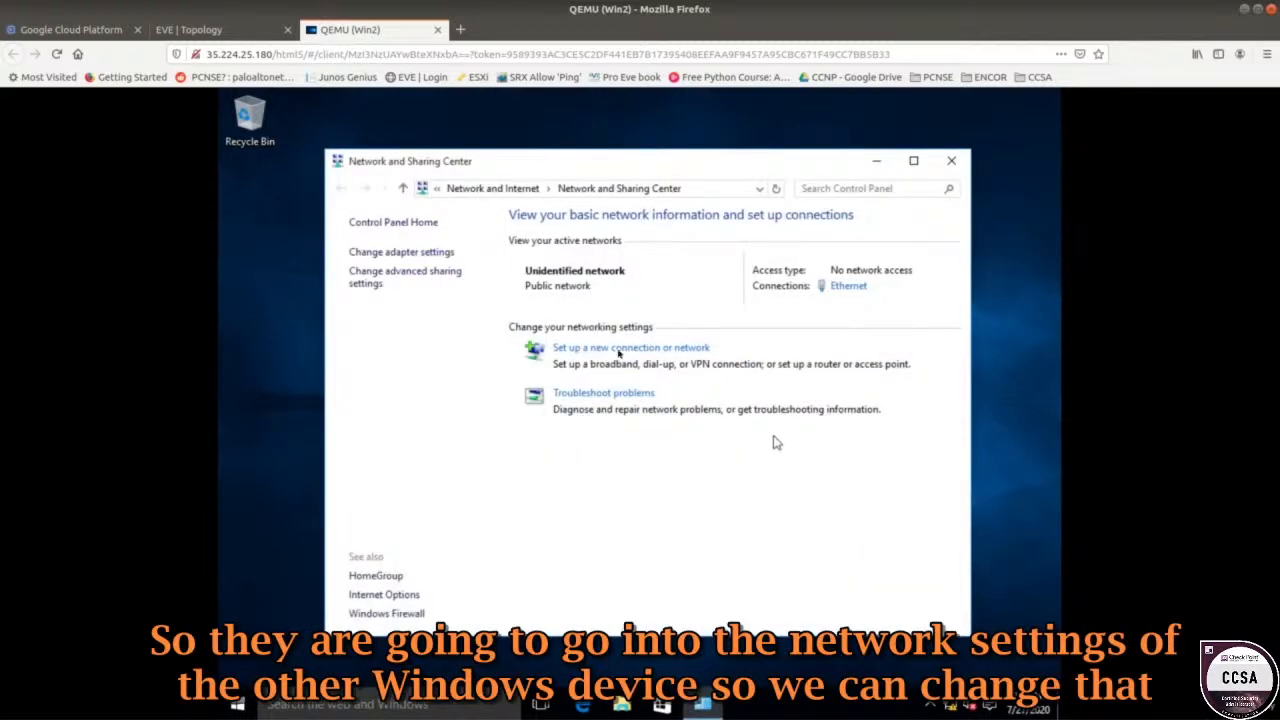
click(849, 292)
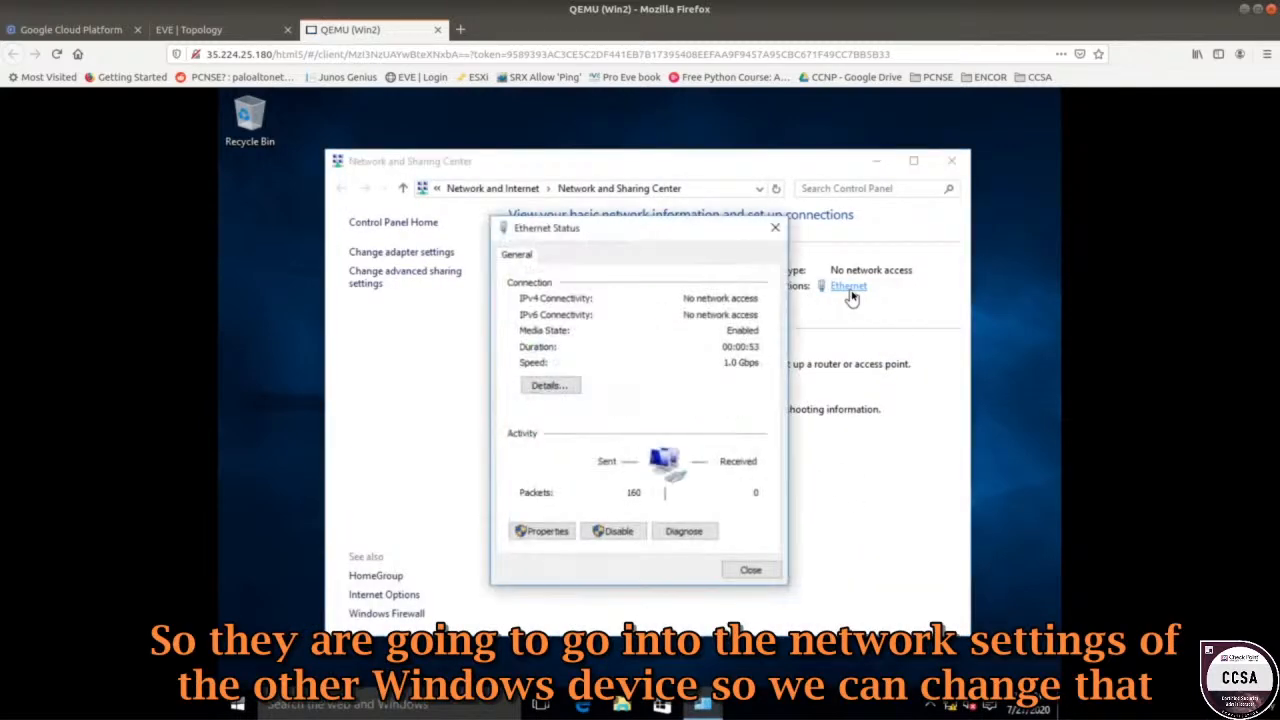
click(555, 538)
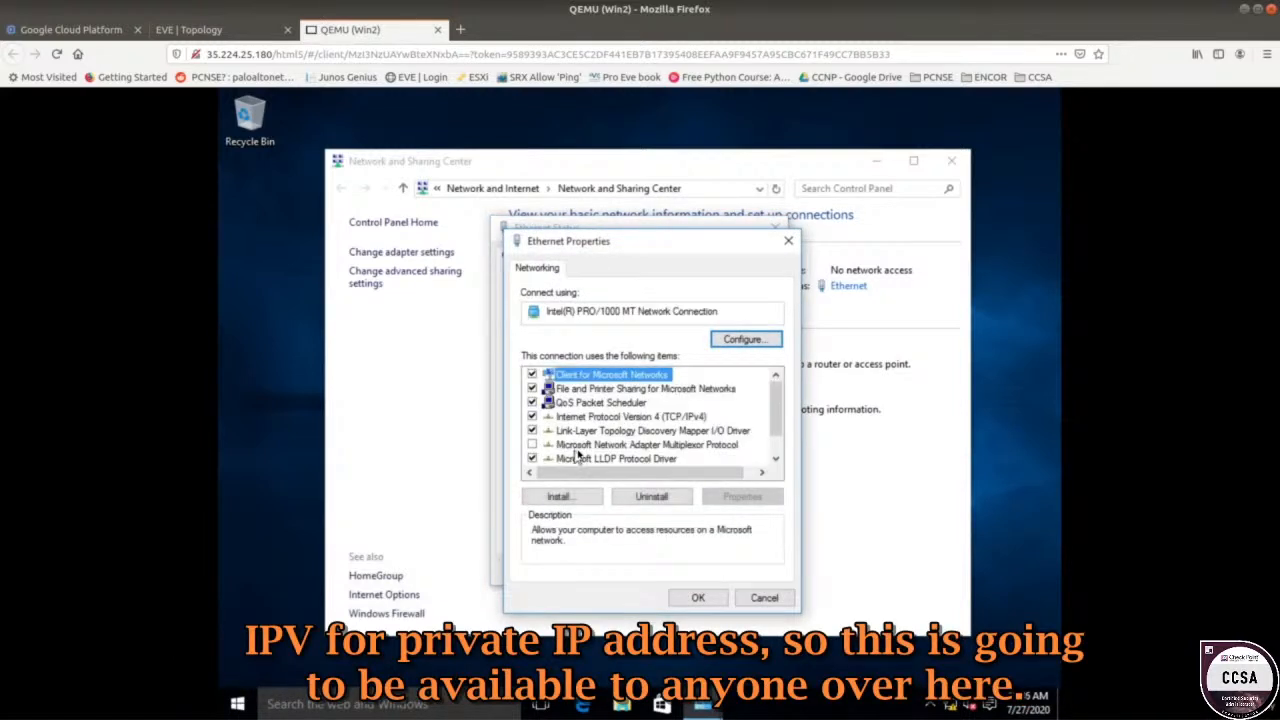
double_click(603, 417)
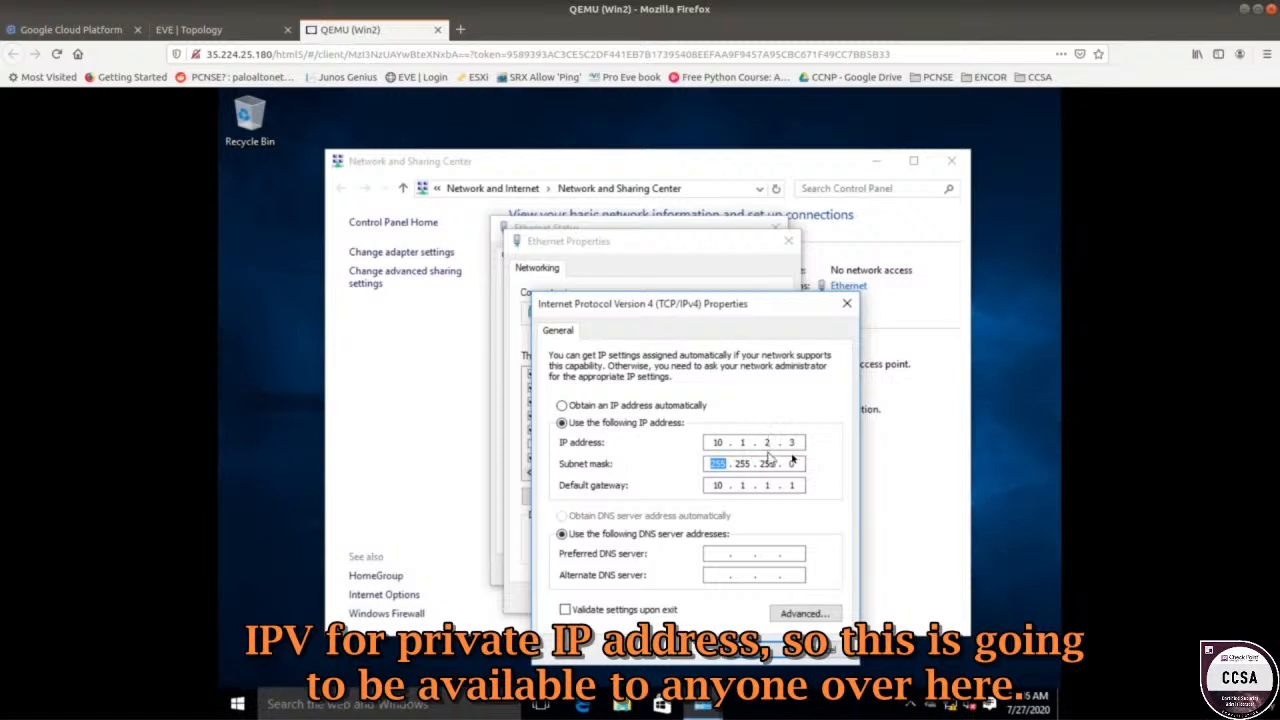
Set IP 10.1.2.1, mask 255.255.255.0, gateway 10.1.2.3, then save and close the network windows.
double_click(791, 443)
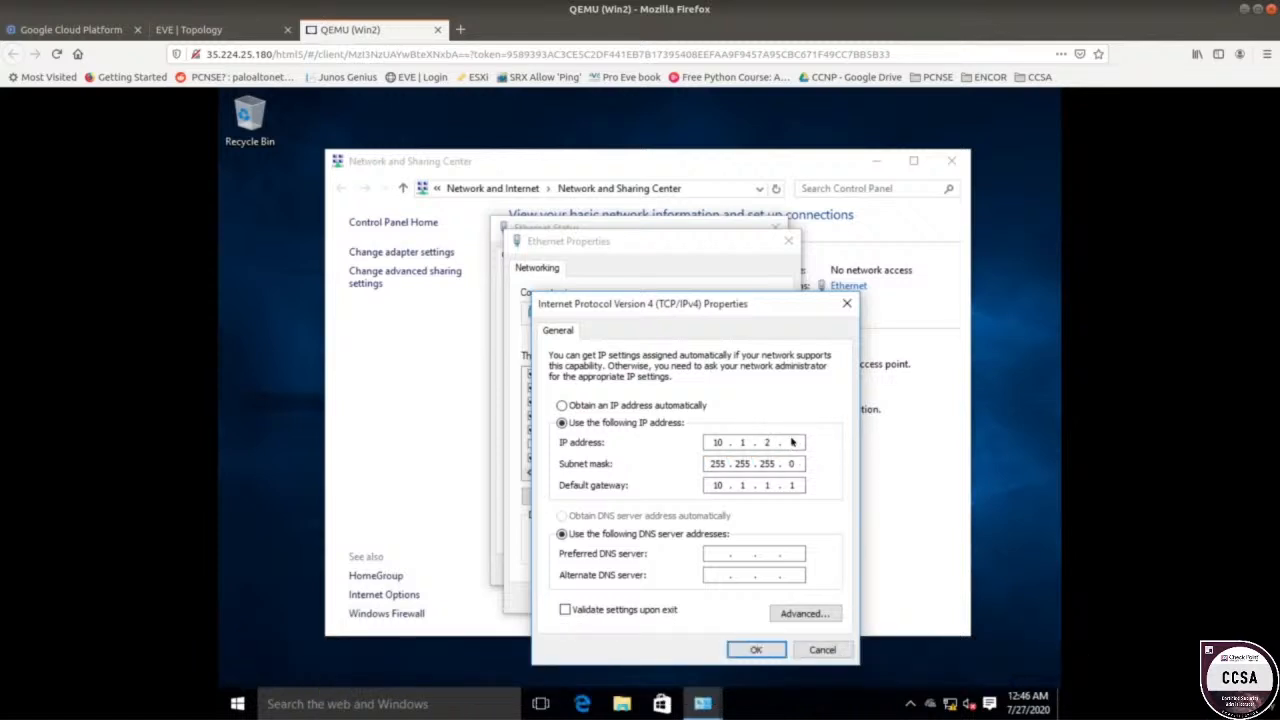
text(1)
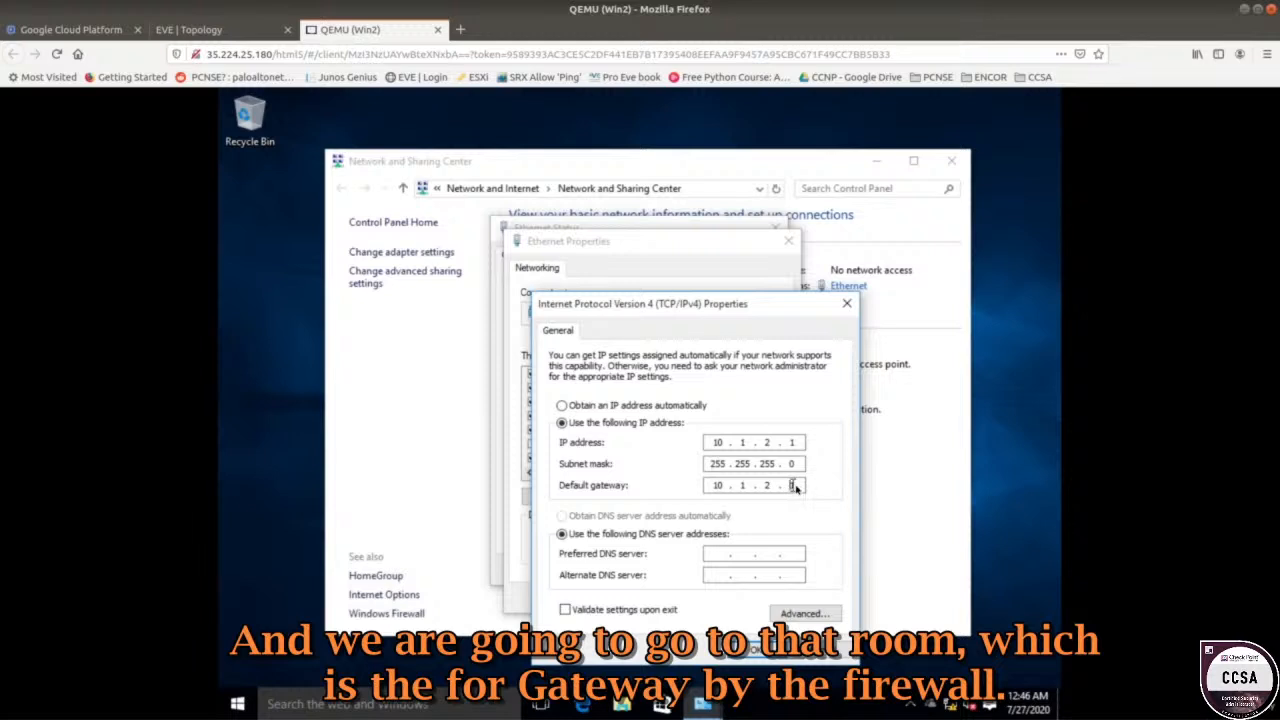
text(3)
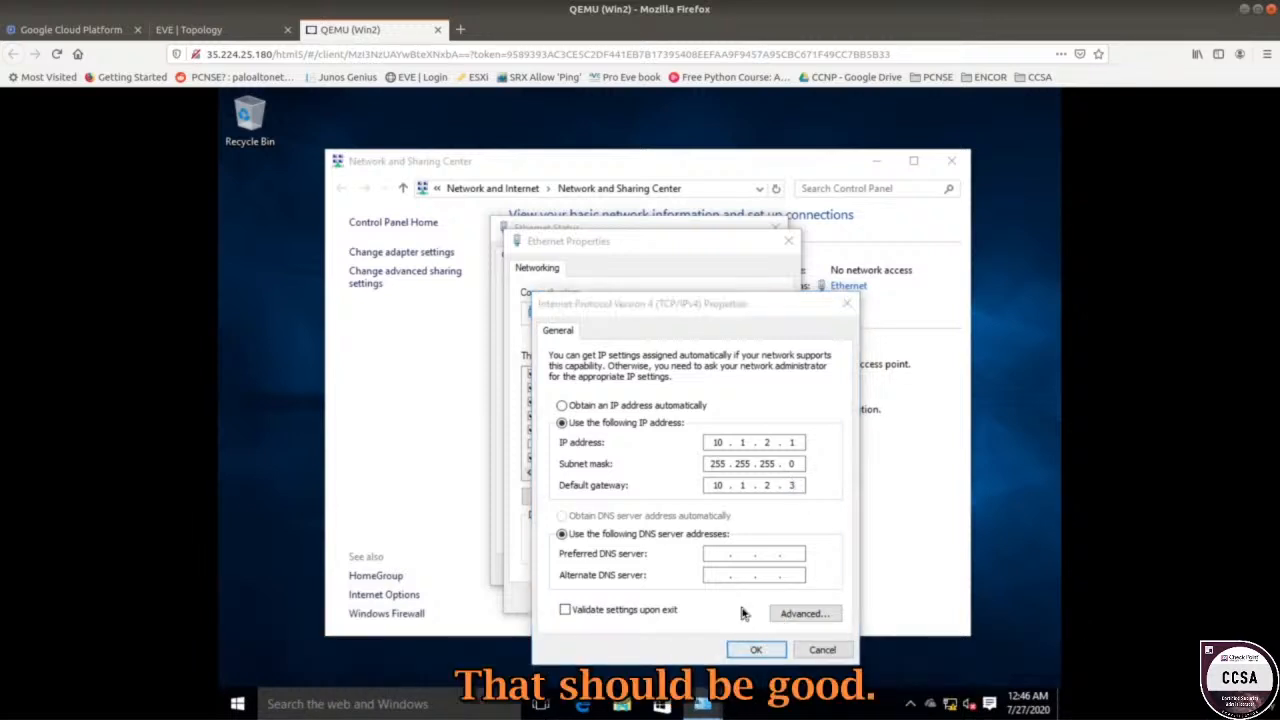
click(766, 652)
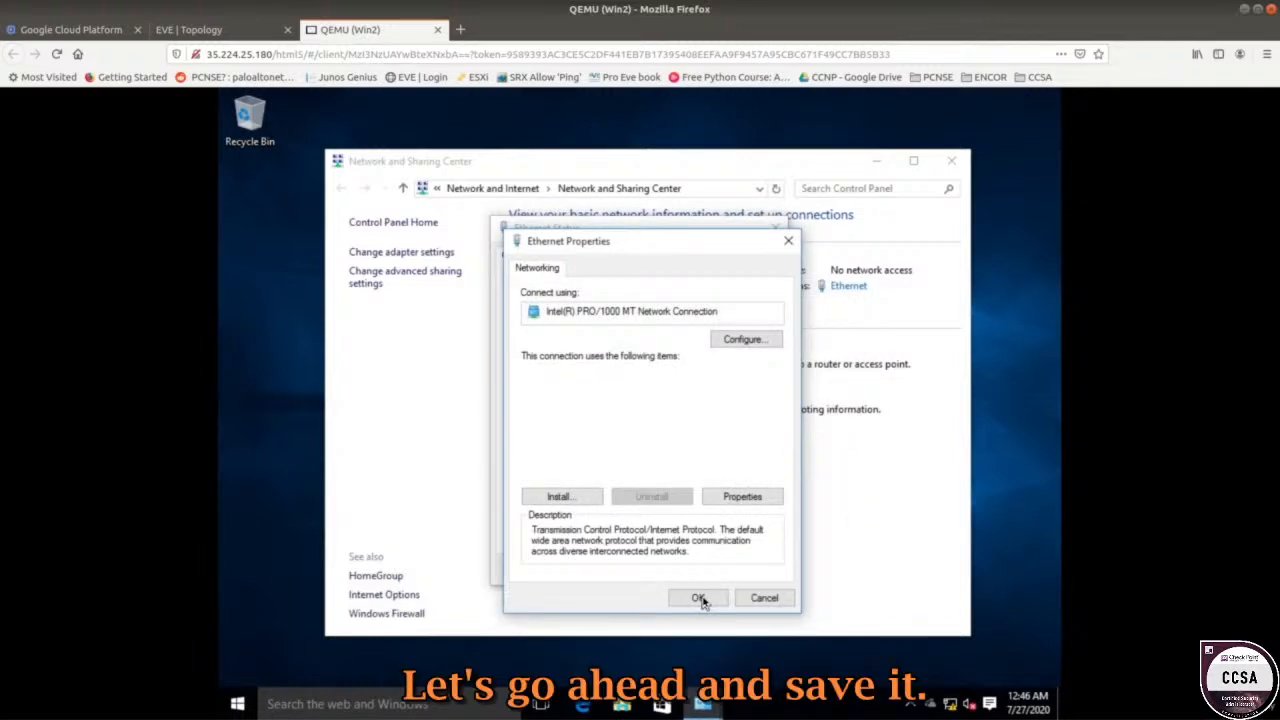
click(699, 598)
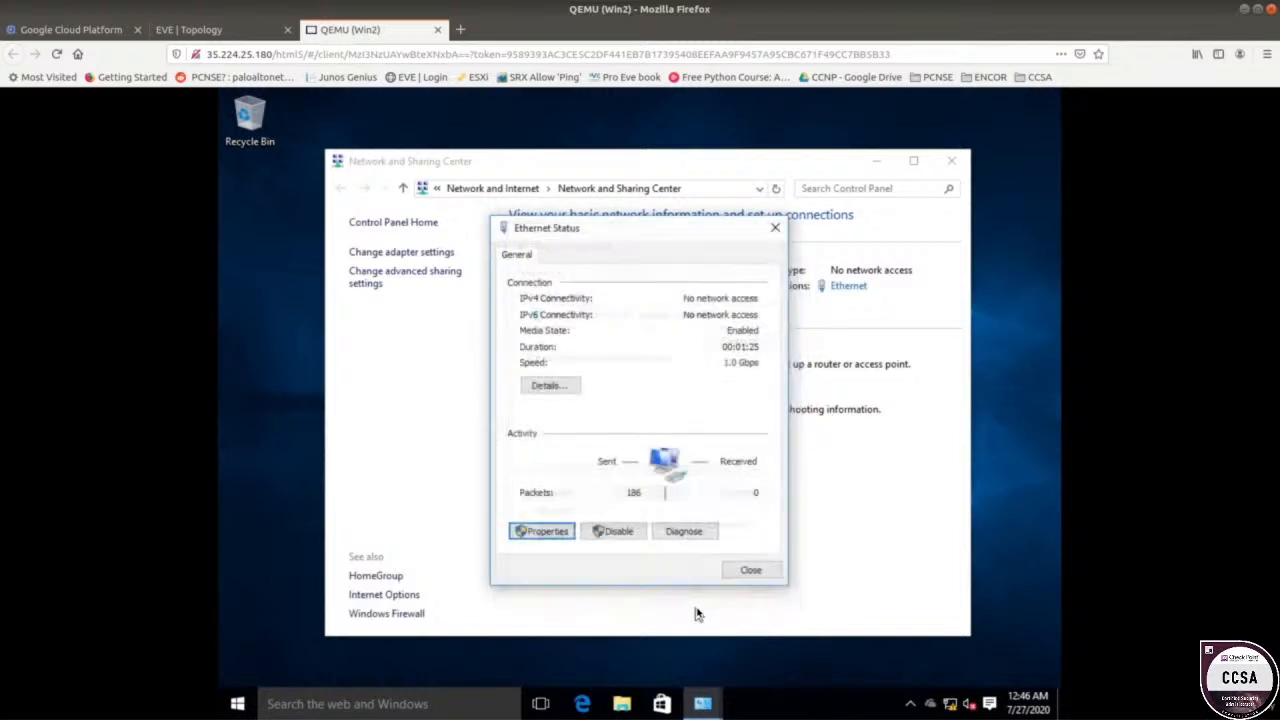
click(750, 570)
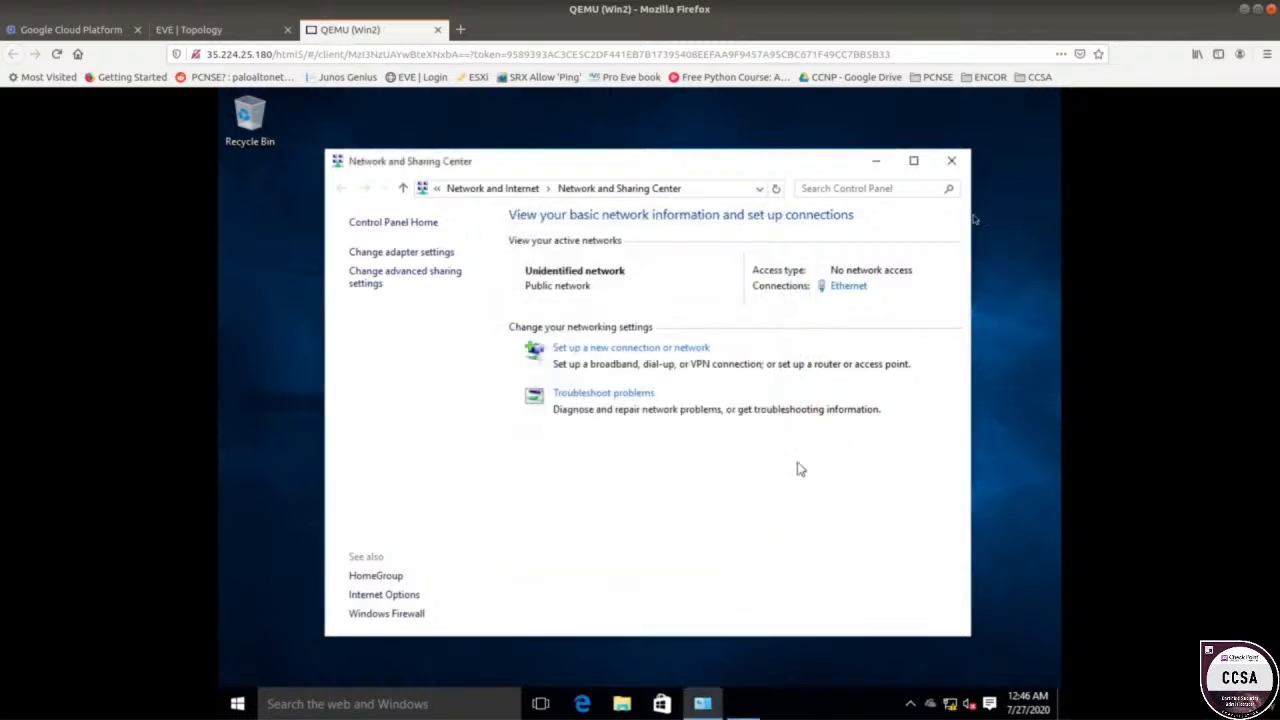
click(951, 161)
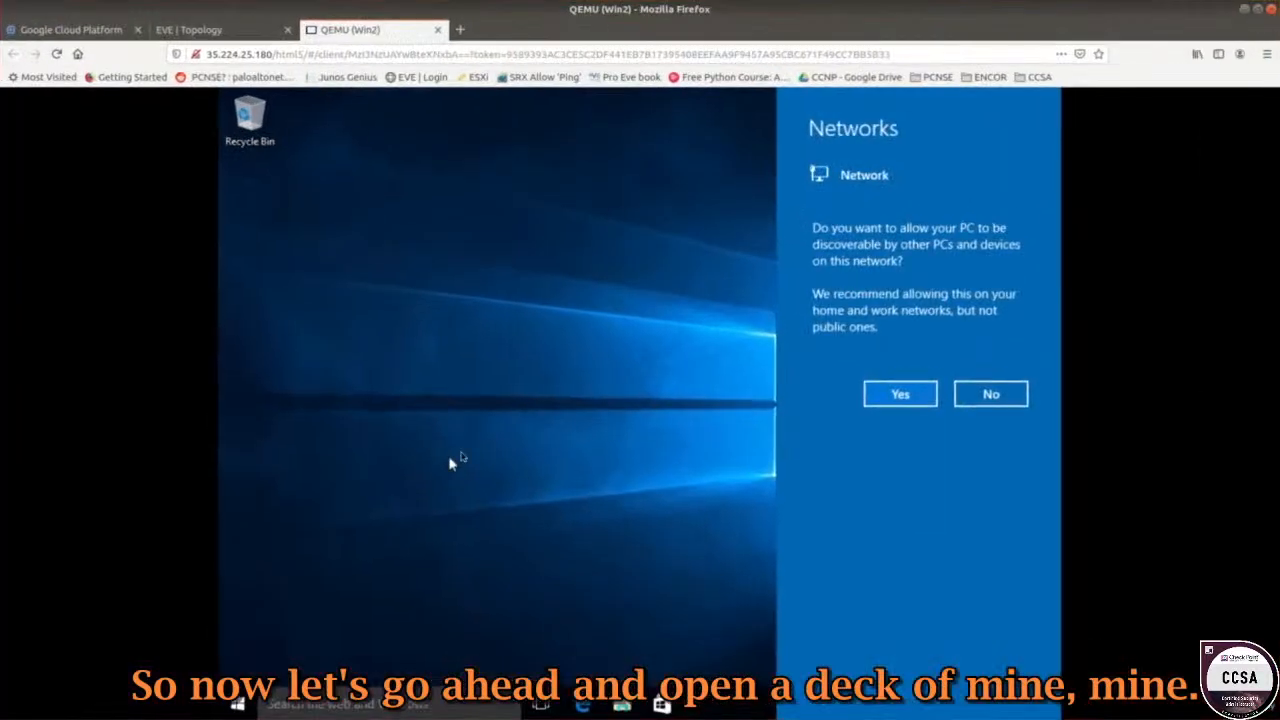
Allow network discovery, then run ping 10.1.2.3 in a Command Prompt.
click(912, 401)
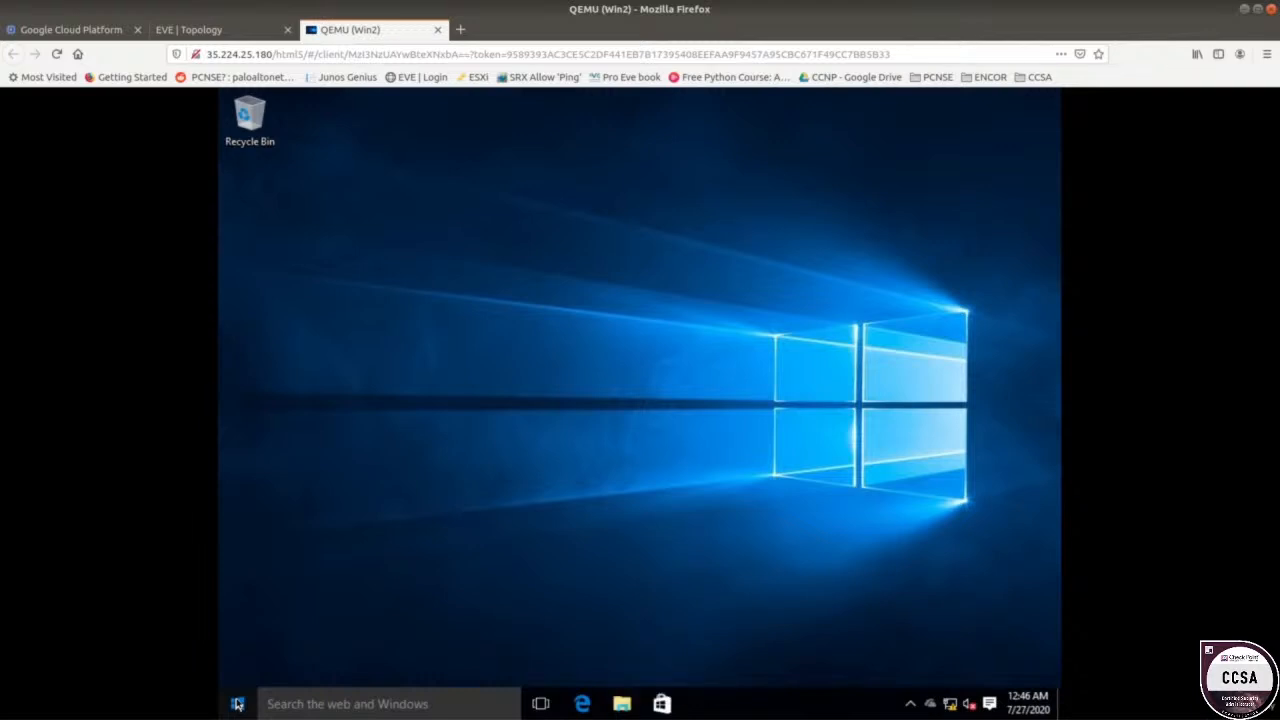
right_click(755, 704)
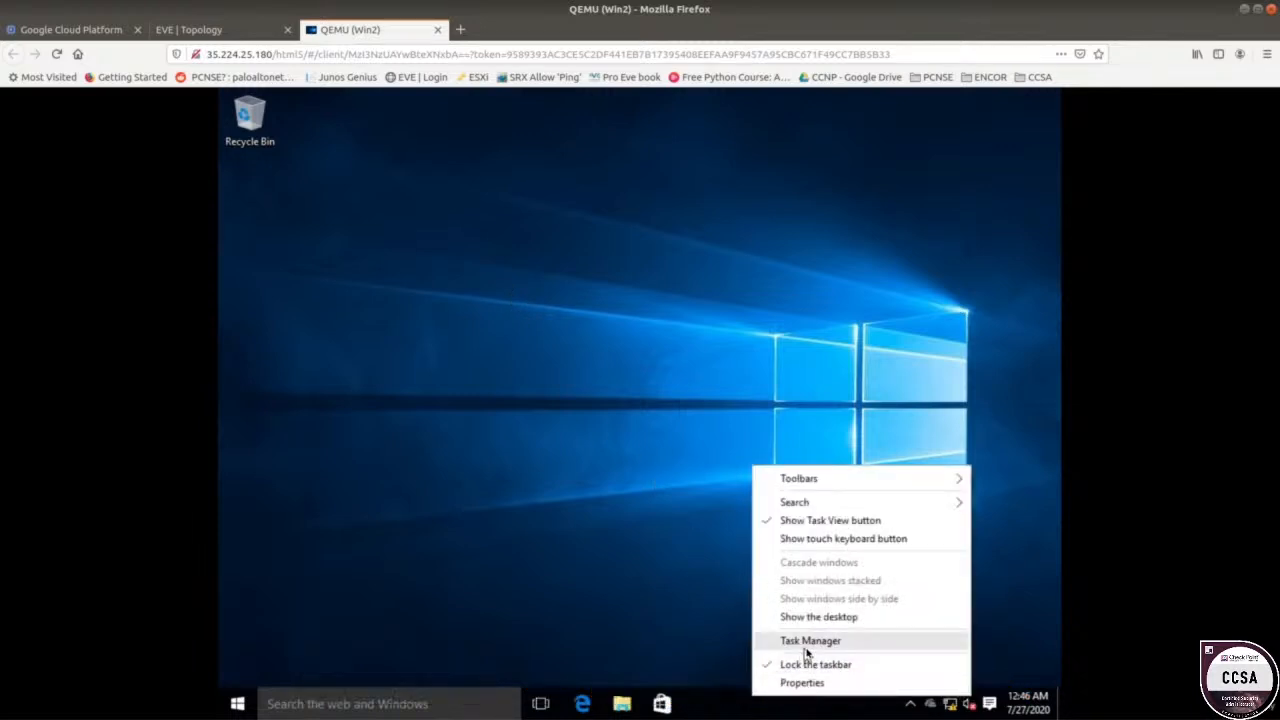
right_click(238, 704)
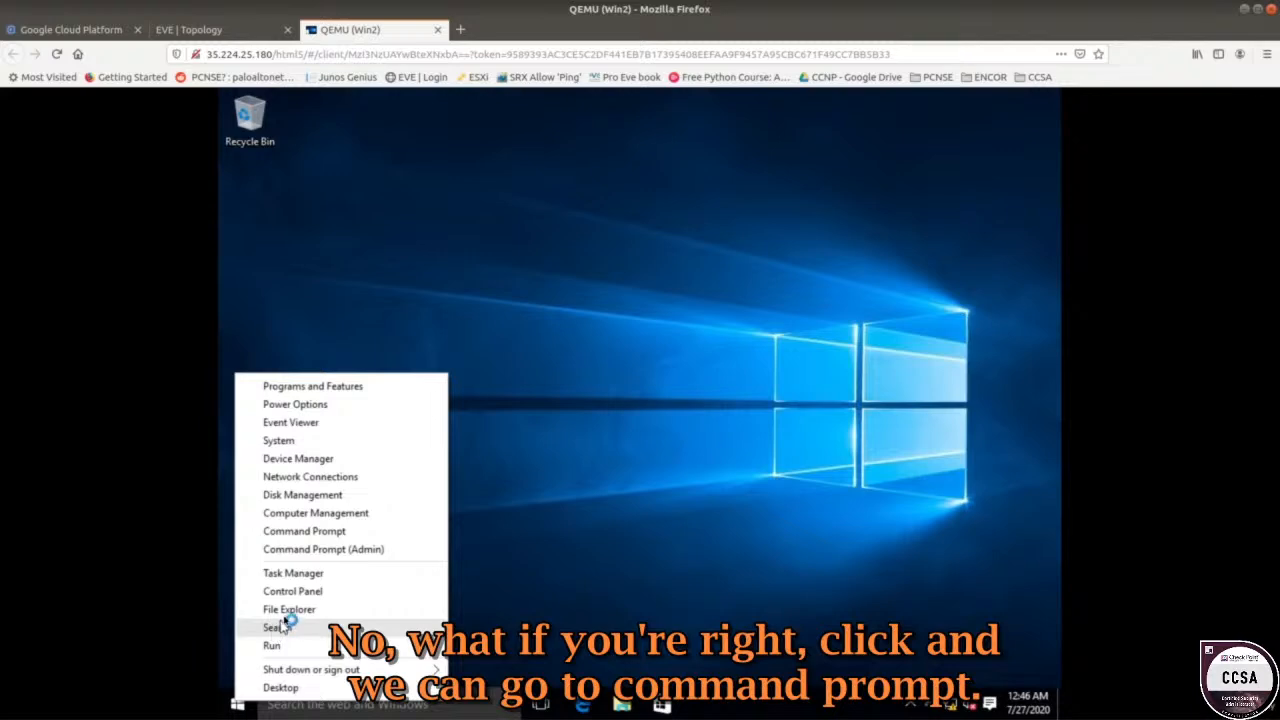
click(311, 538)
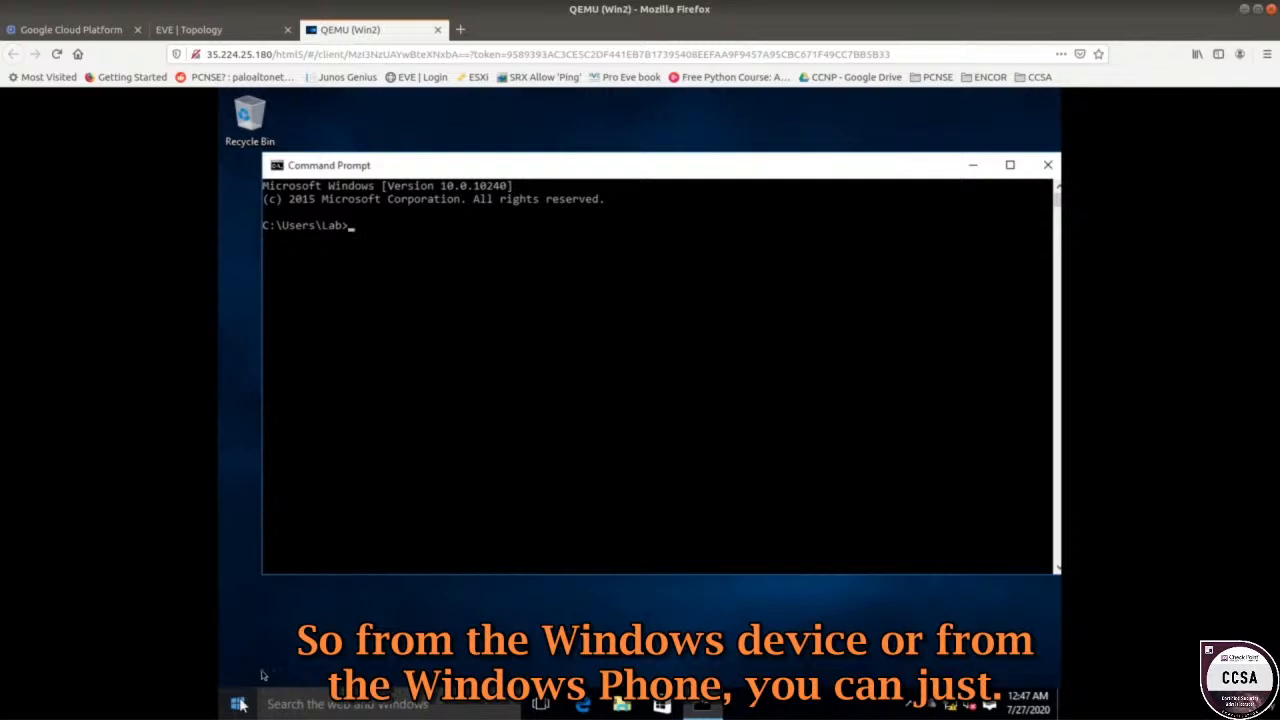
click(417, 279)
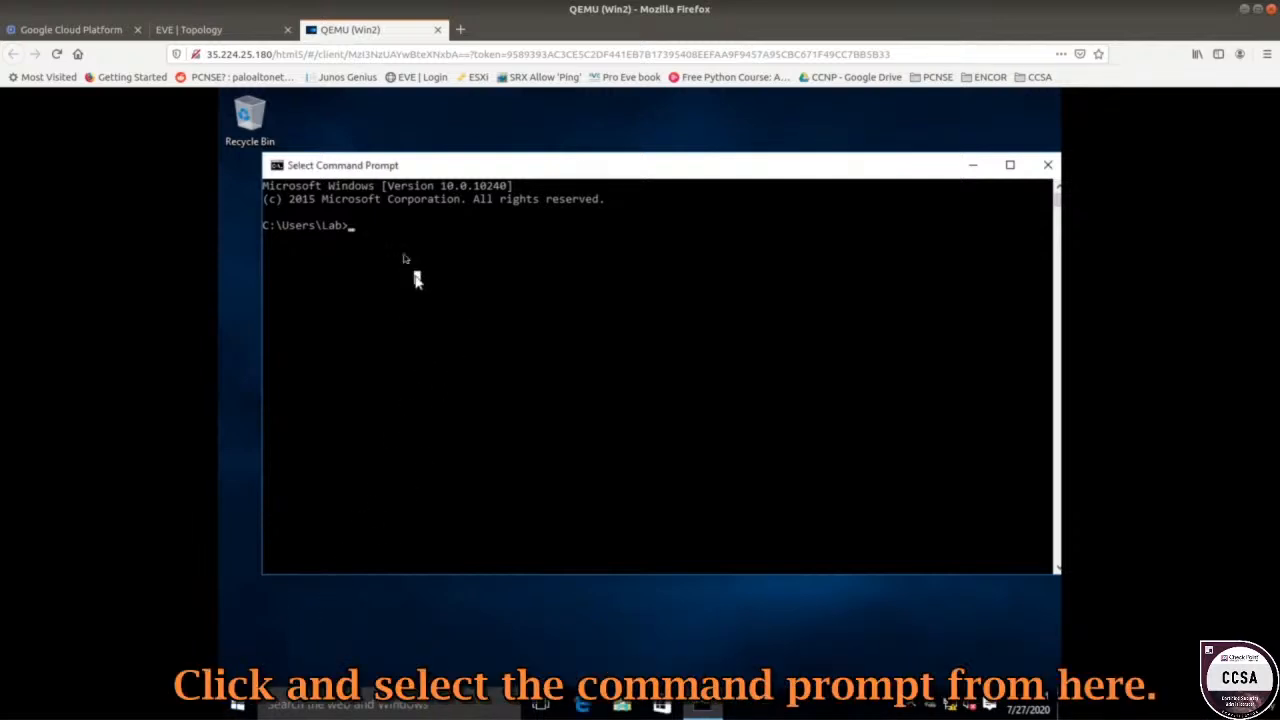
click(437, 253)
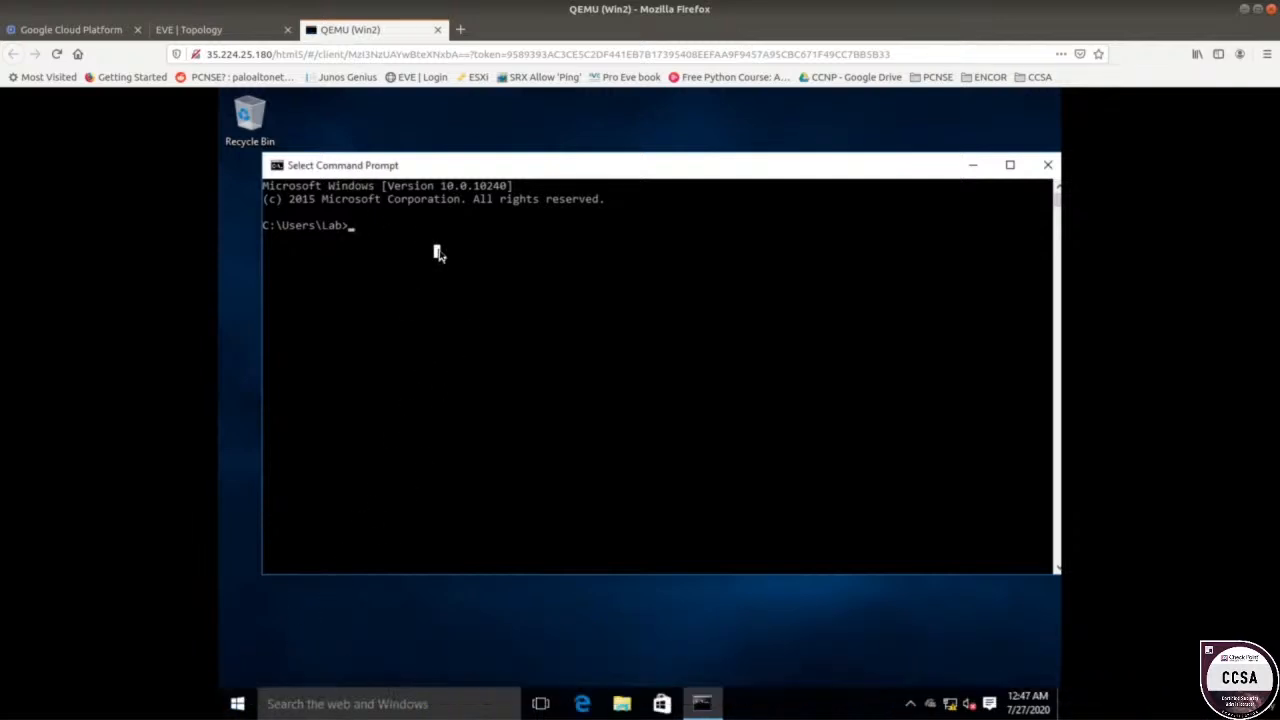
text(ping)
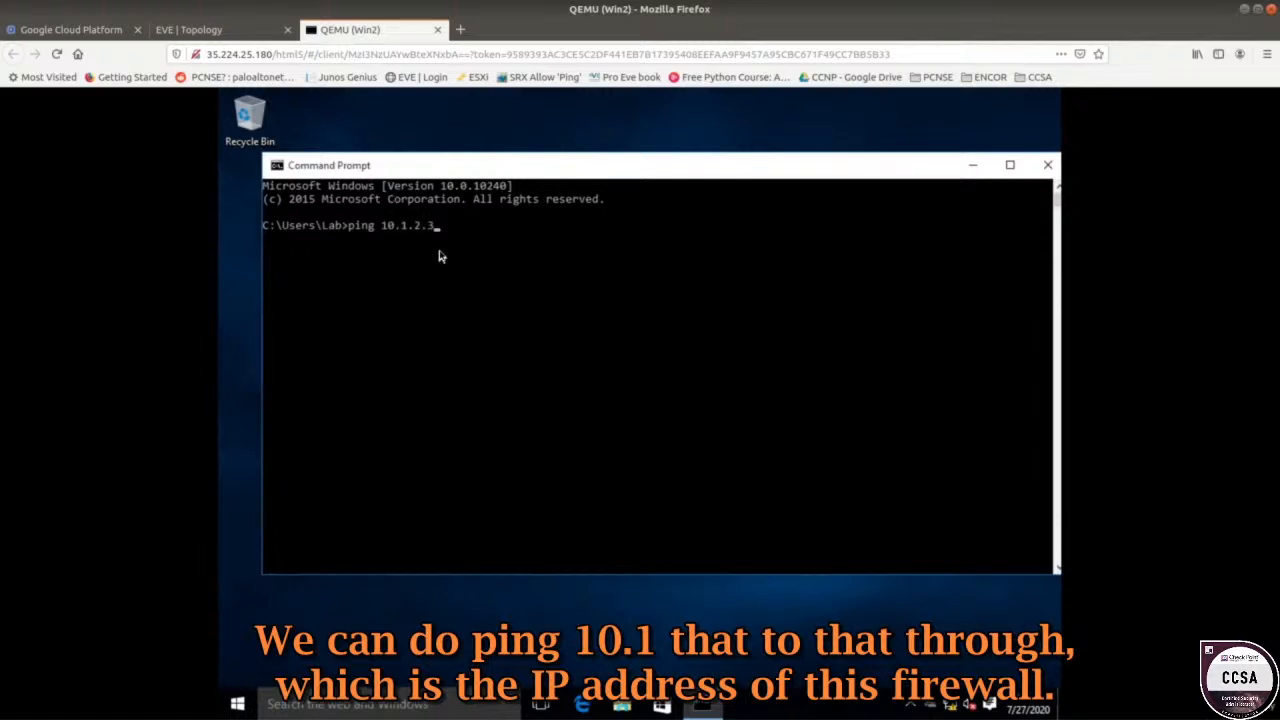
text( 10.1.2.3)
key(Return)
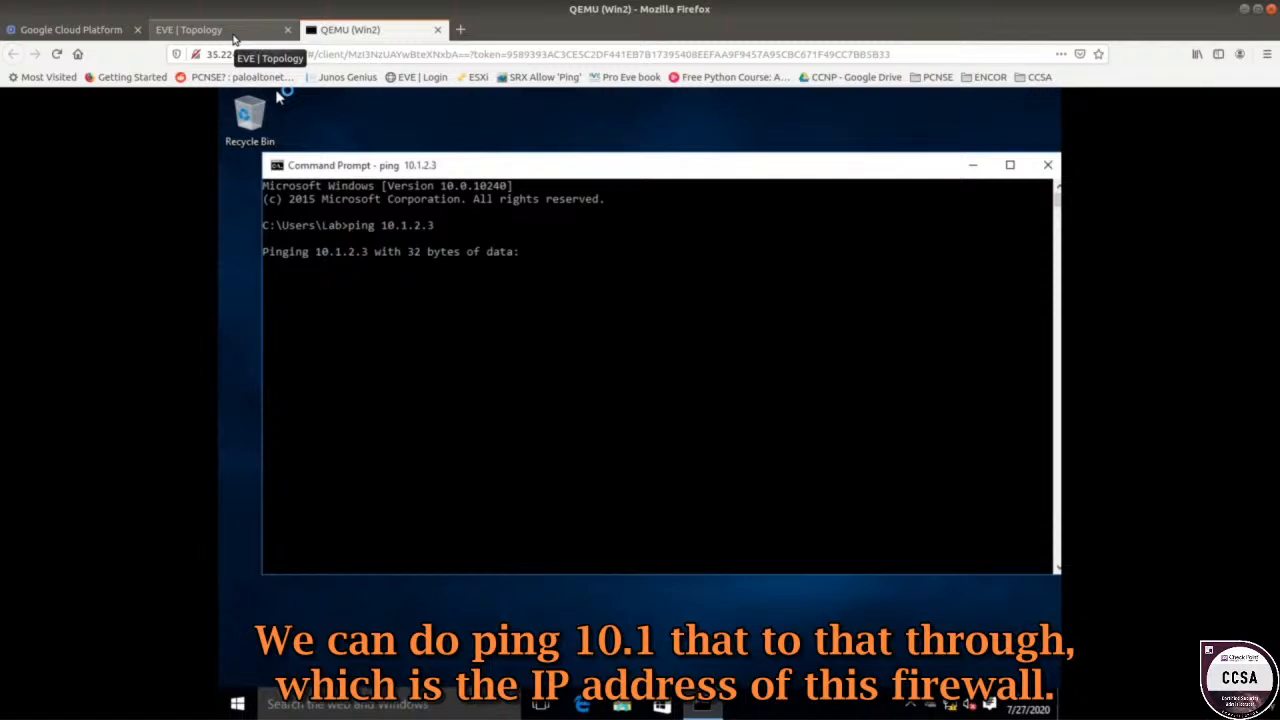
Confirm the pings to 10.1.2.3 time out, keep the ping running, and move the window up.
click(233, 38)
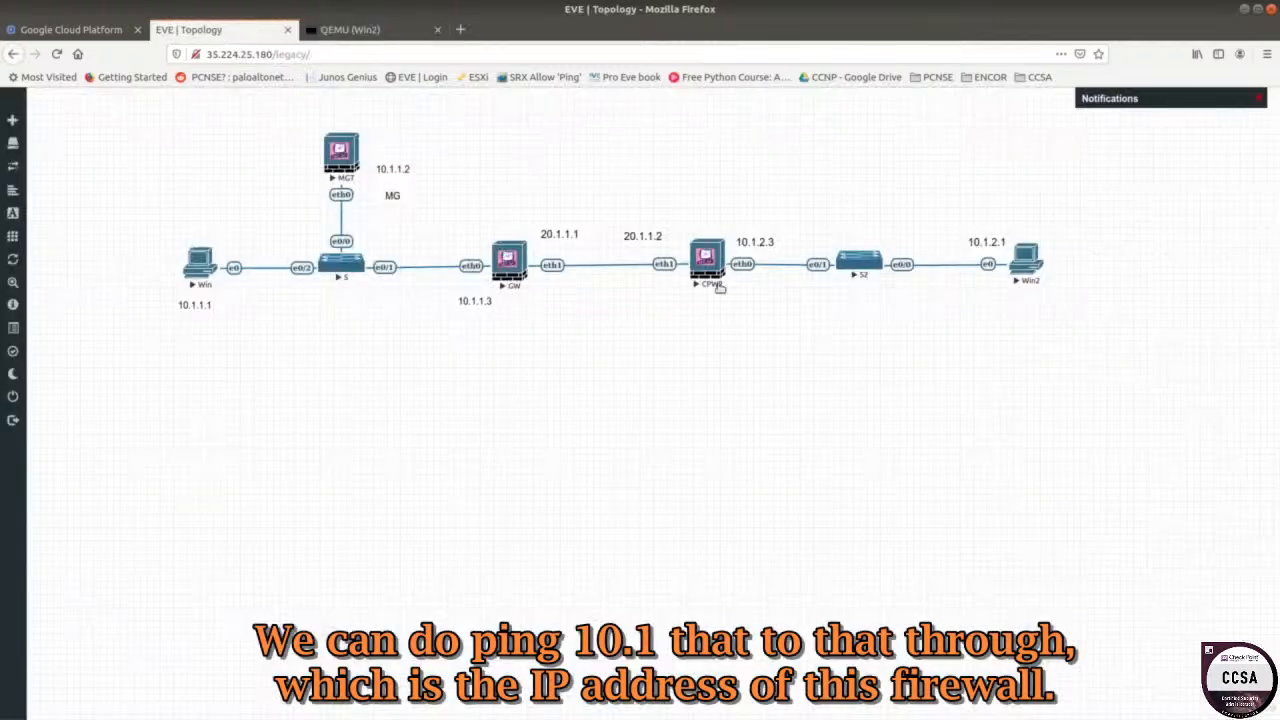
click(385, 35)
drag(389, 268, 265, 279)
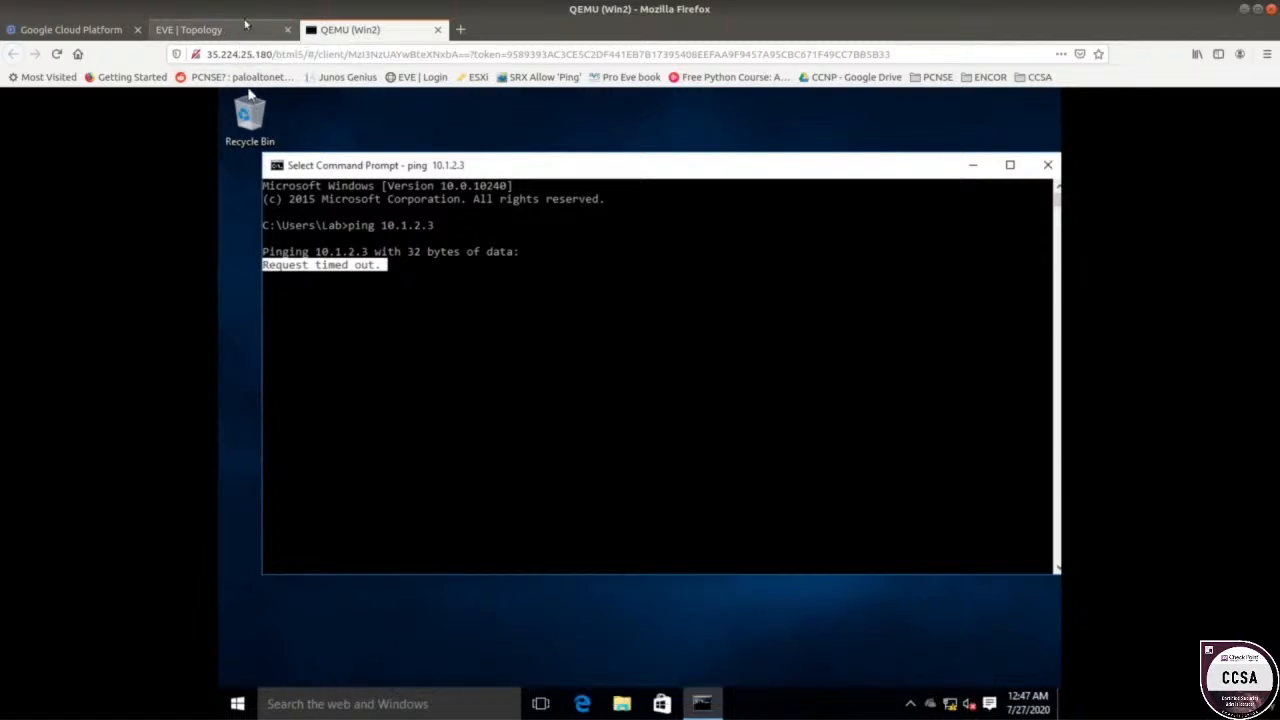
click(413, 306)
right_click(413, 303)
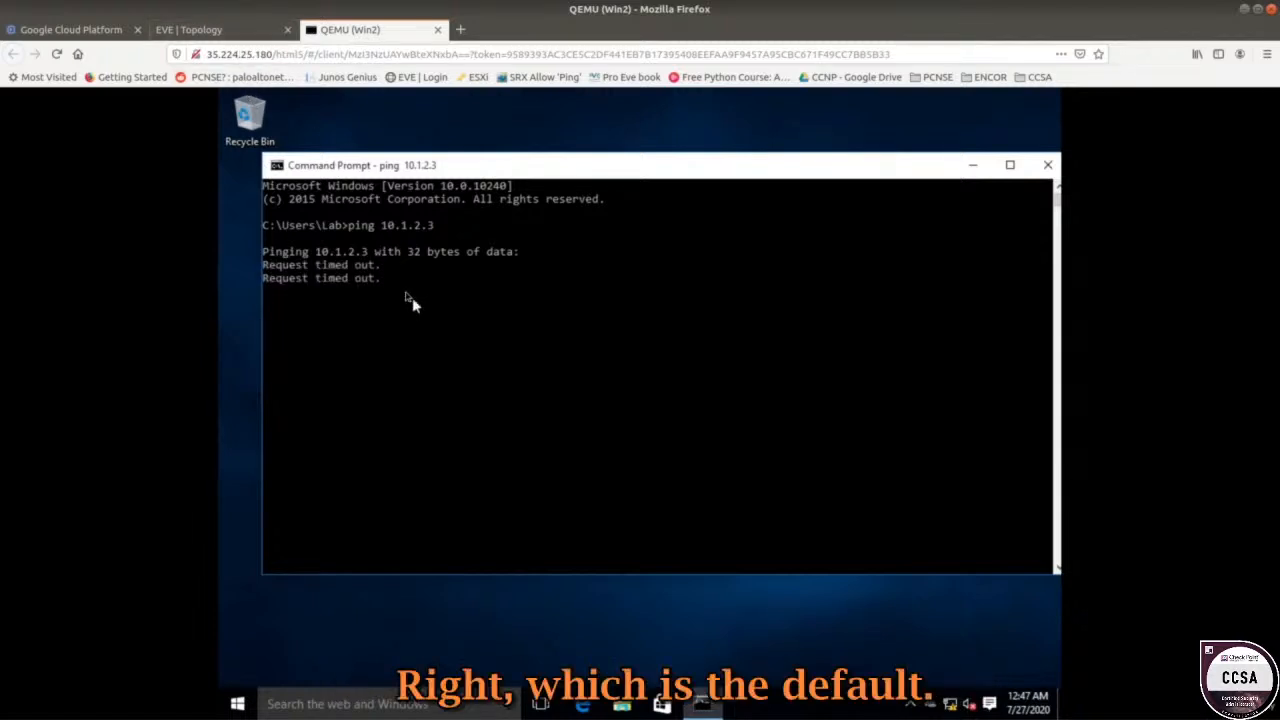
click(417, 309)
right_click(417, 312)
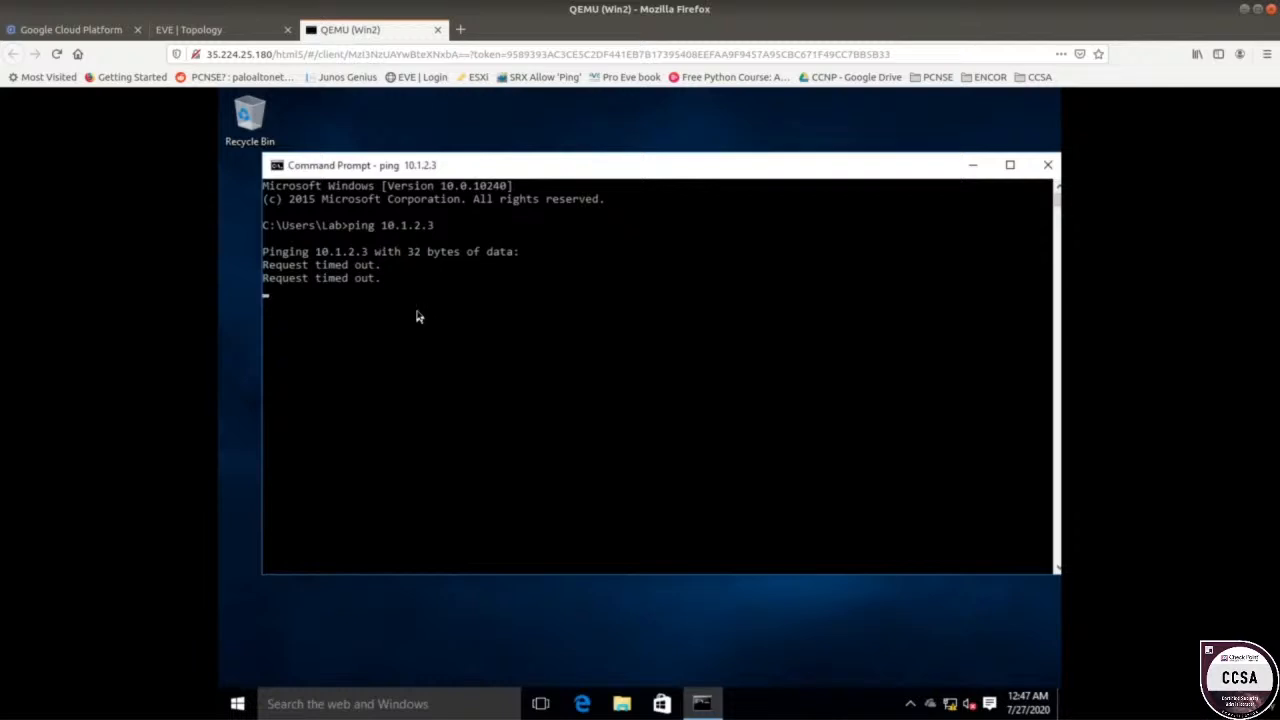
drag(426, 172, 436, 142)
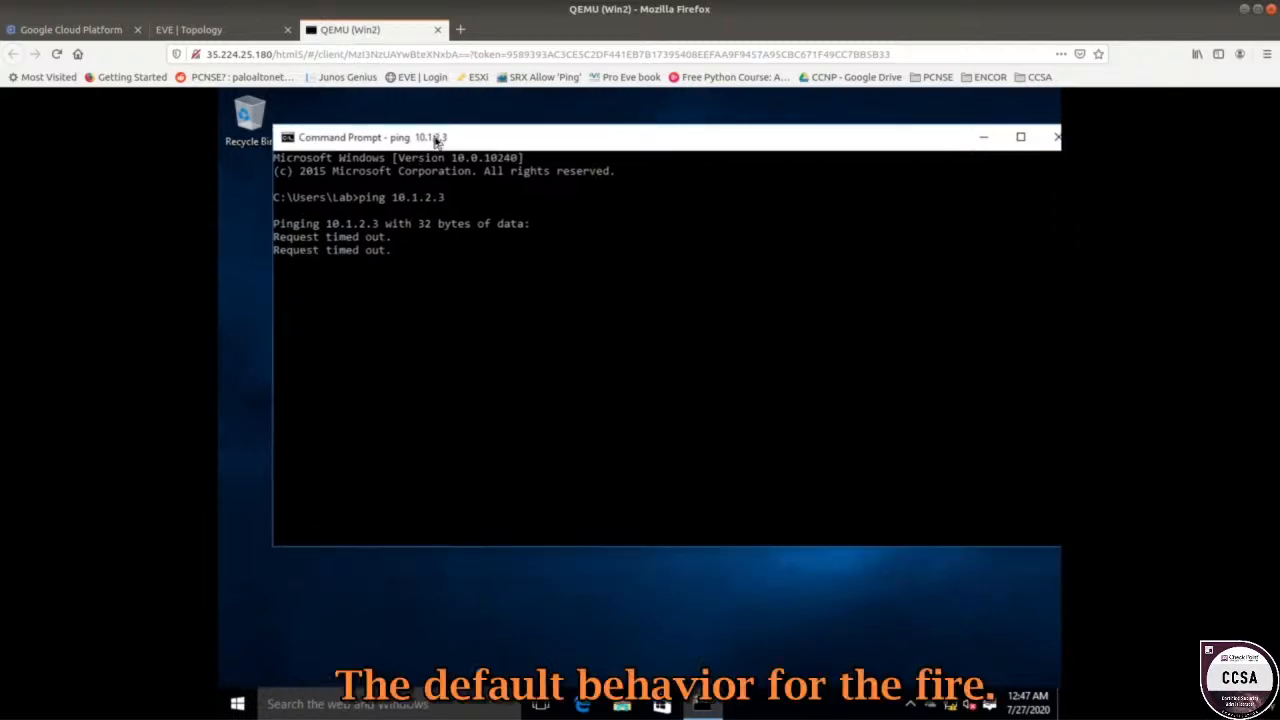
Check the lab topology, then launch Microsoft Edge on Win2.
click(250, 31)
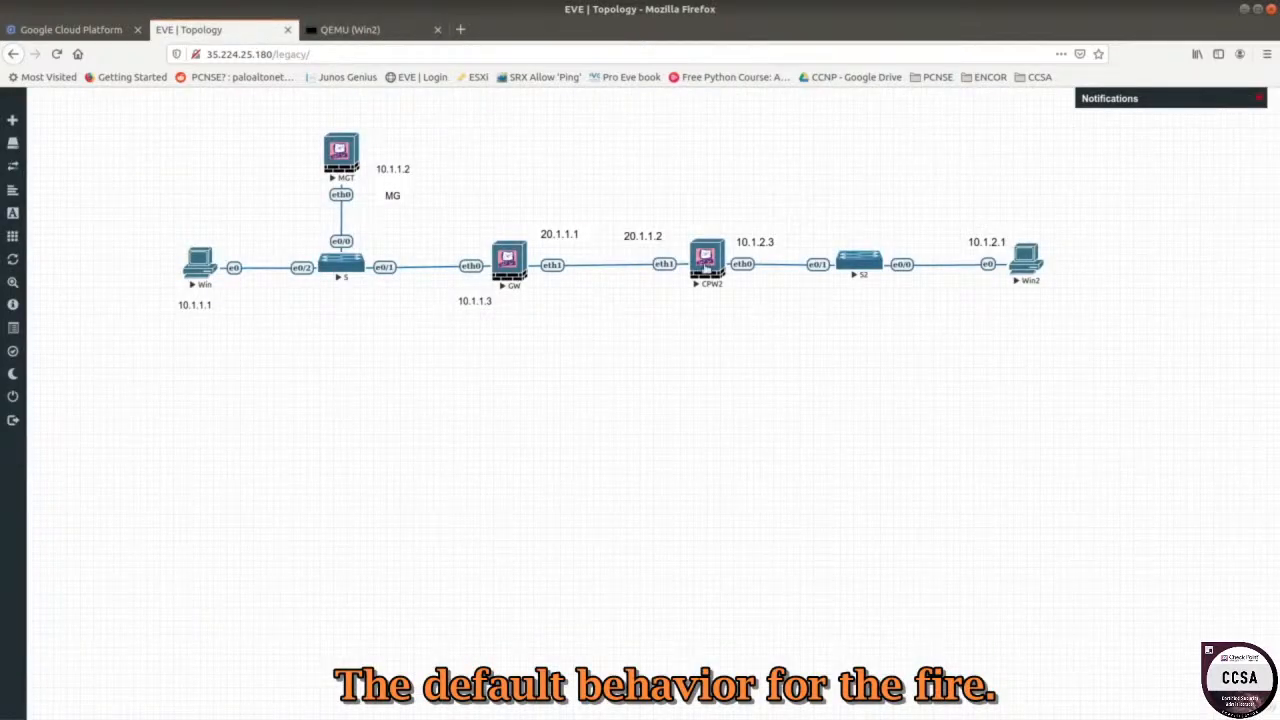
click(355, 30)
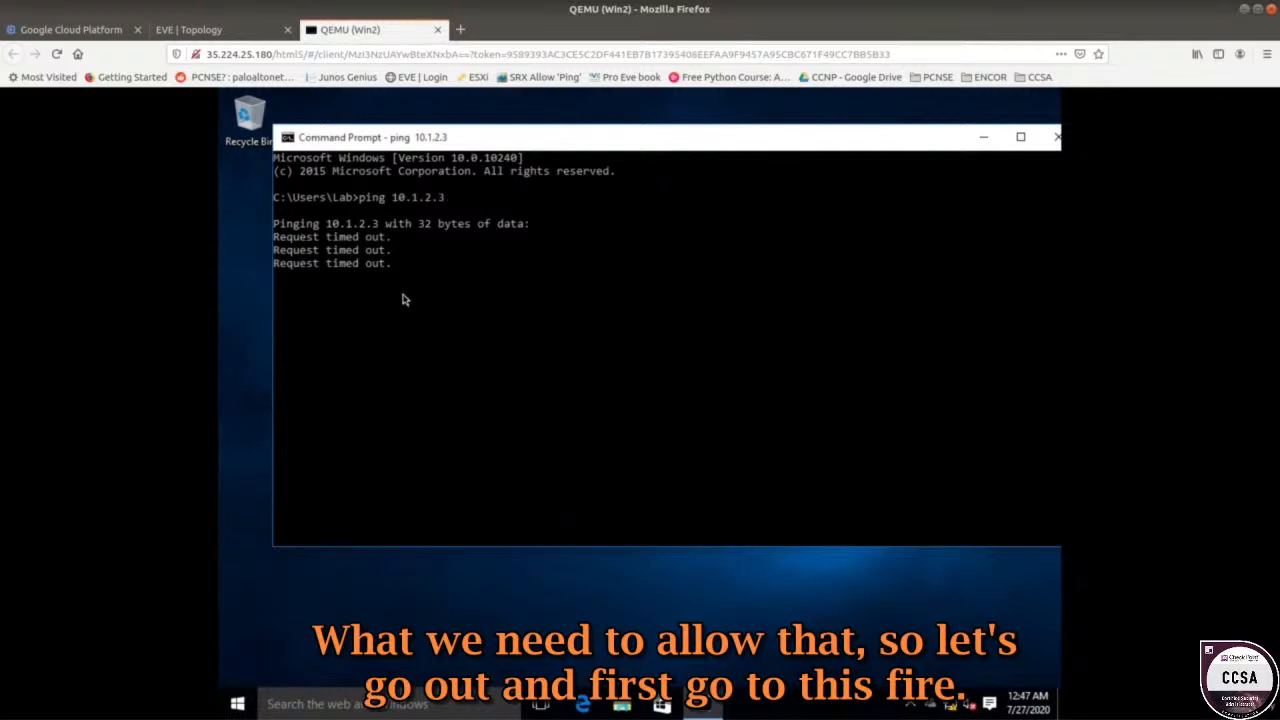
click(582, 704)
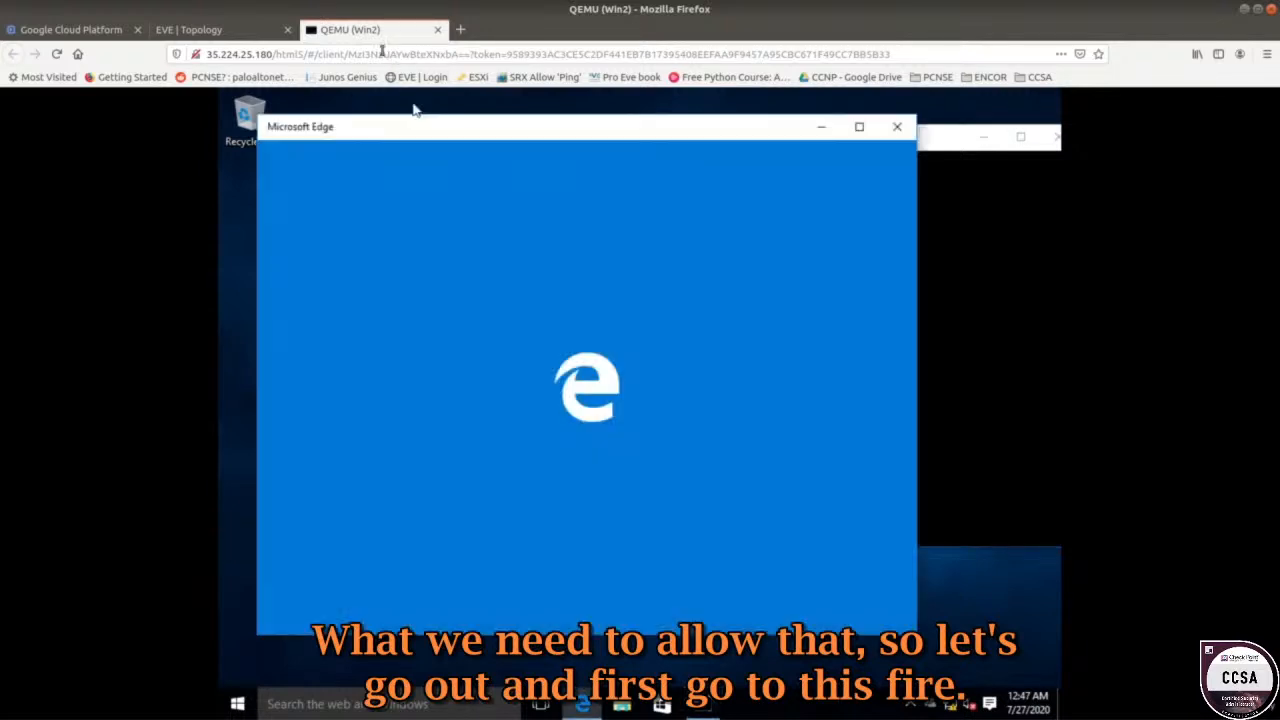
click(228, 29)
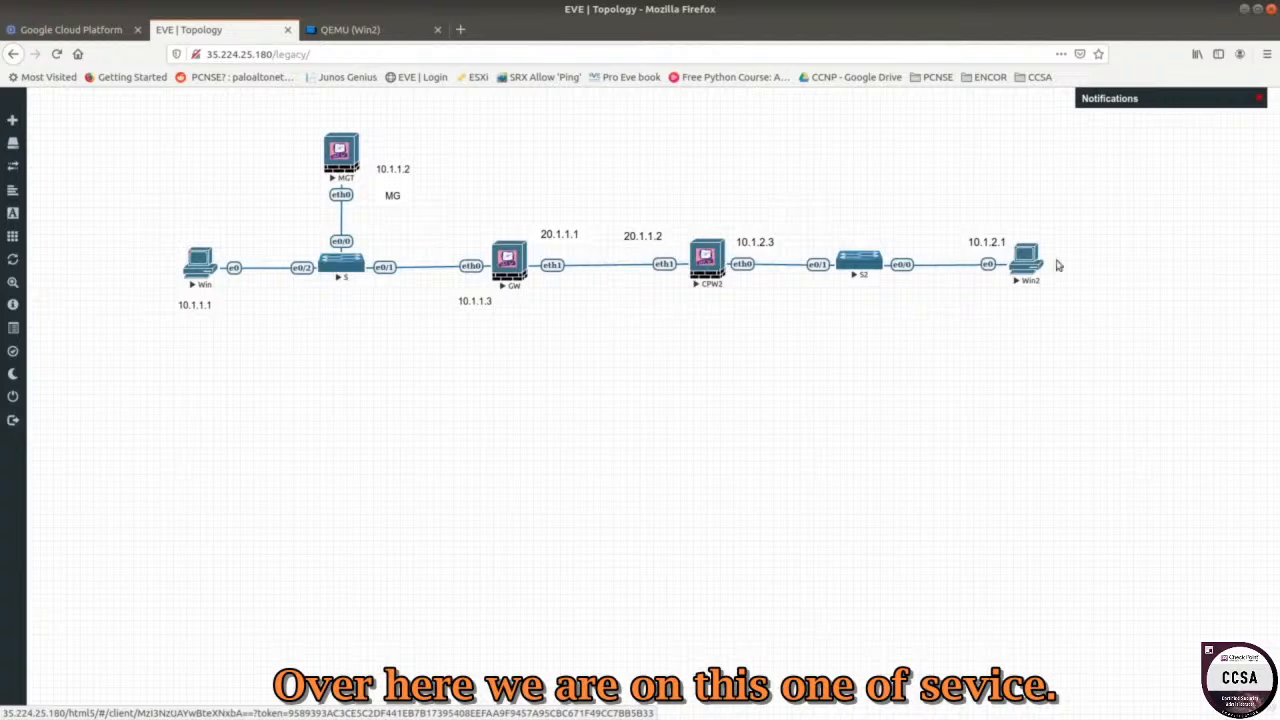
click(391, 30)
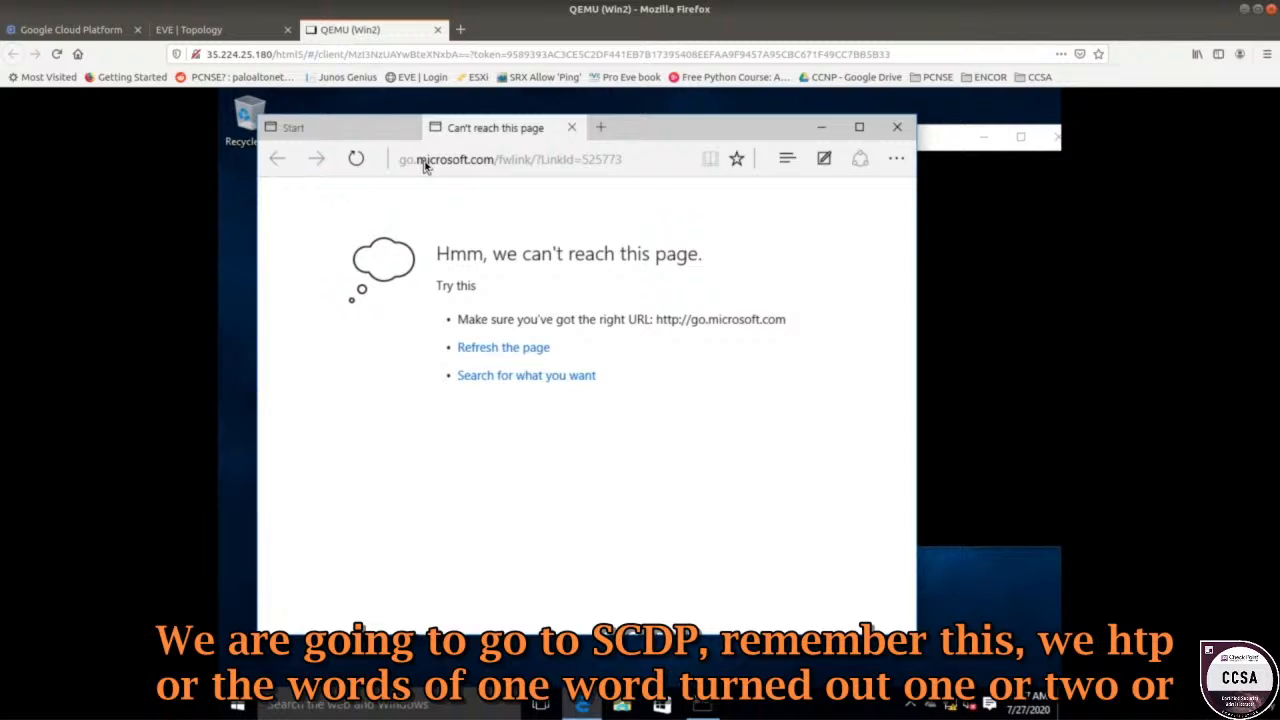
click(449, 163)
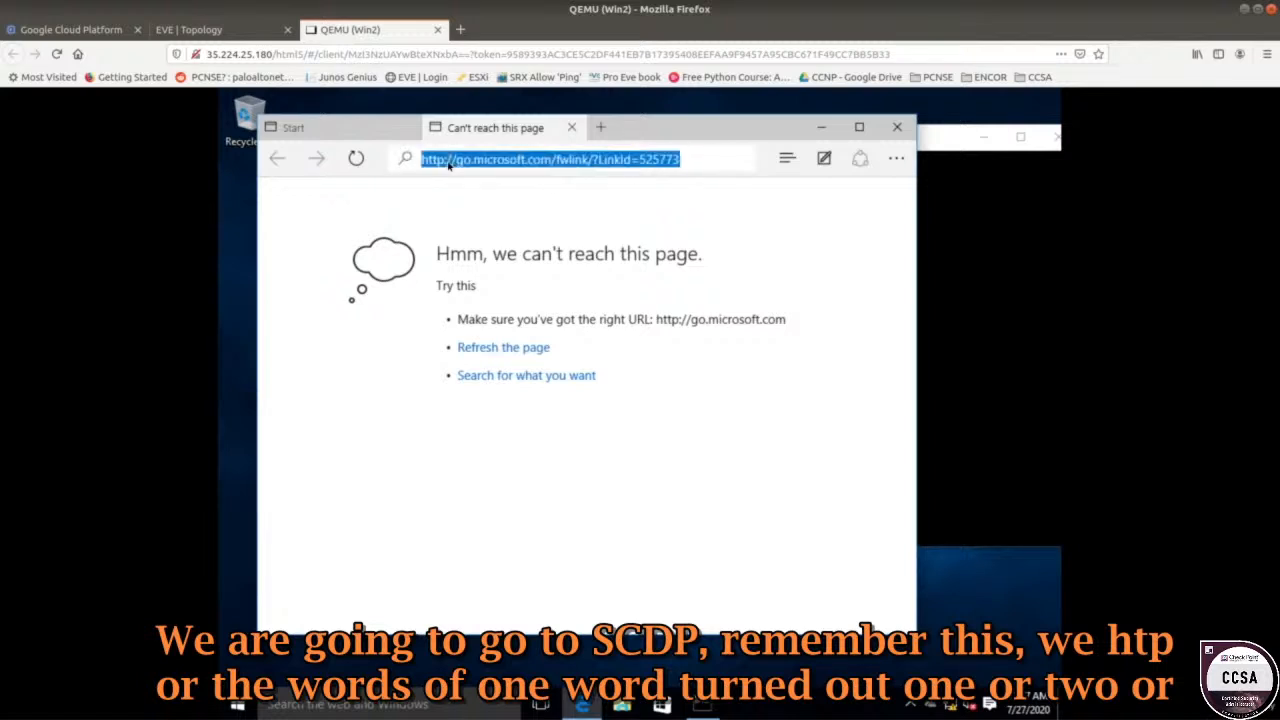
text(https://10.)
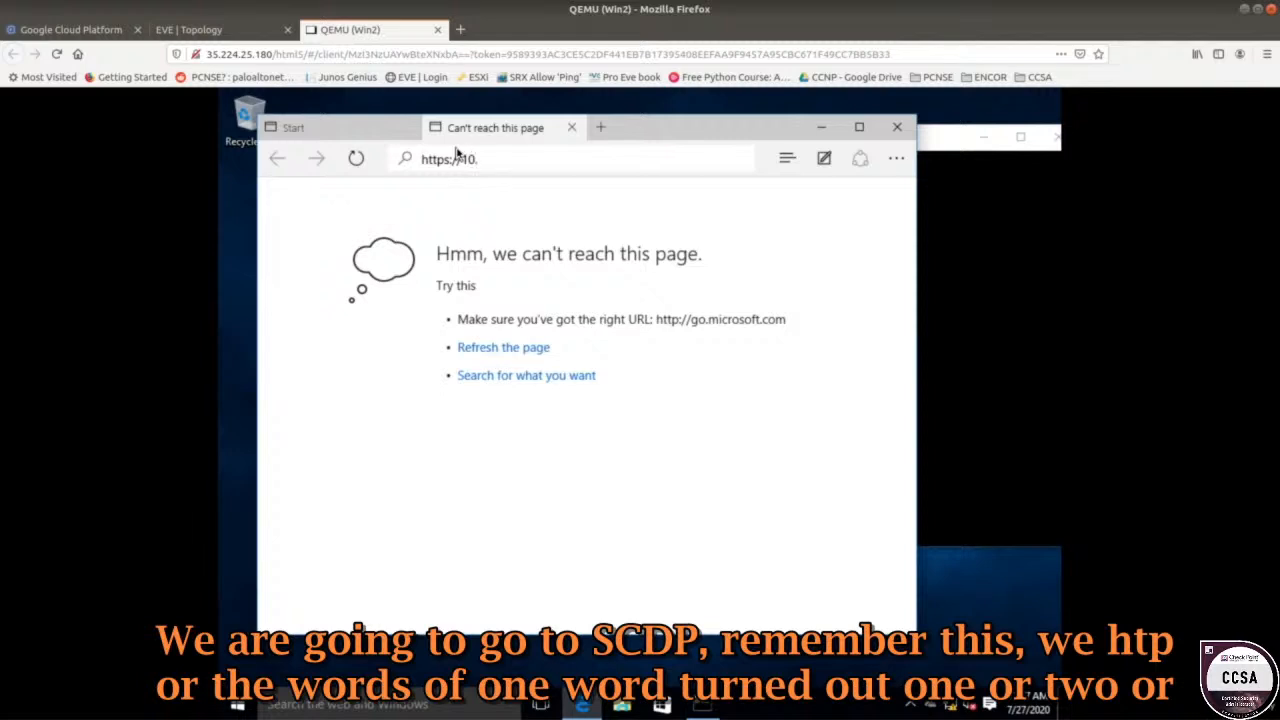
text(1.2.3)
key(Return)
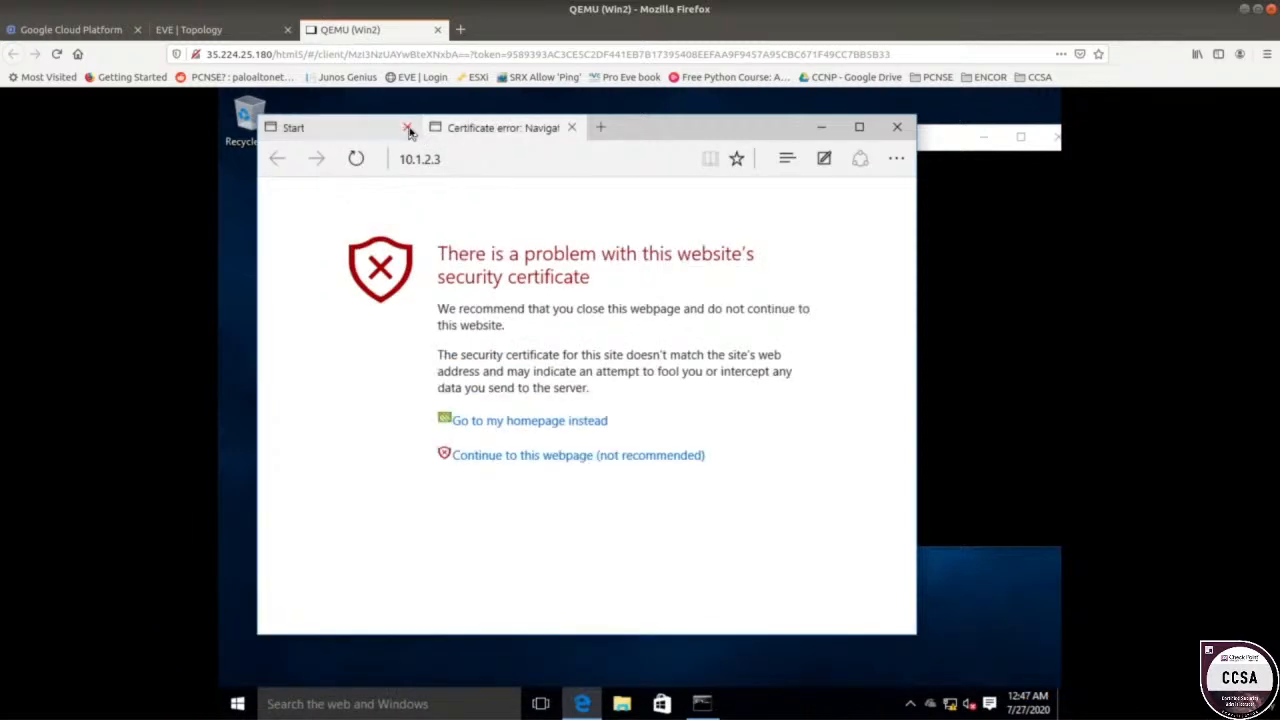
click(407, 128)
click(505, 456)
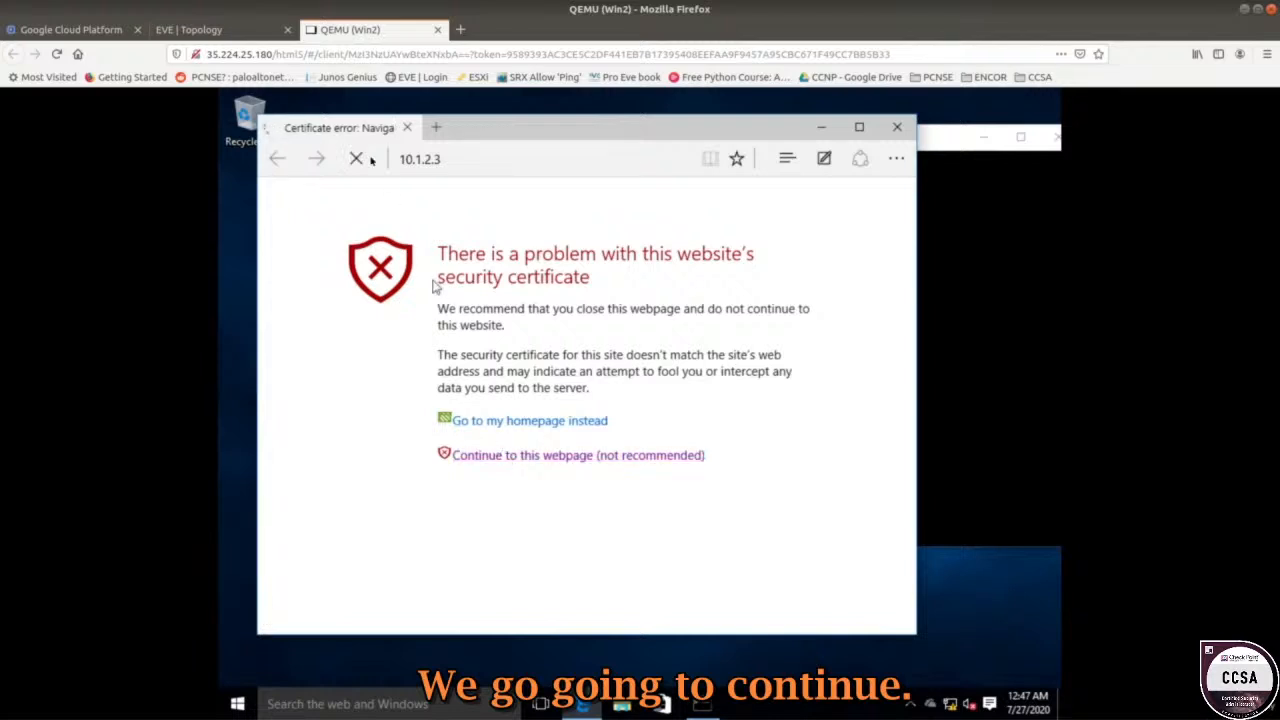
click(190, 29)
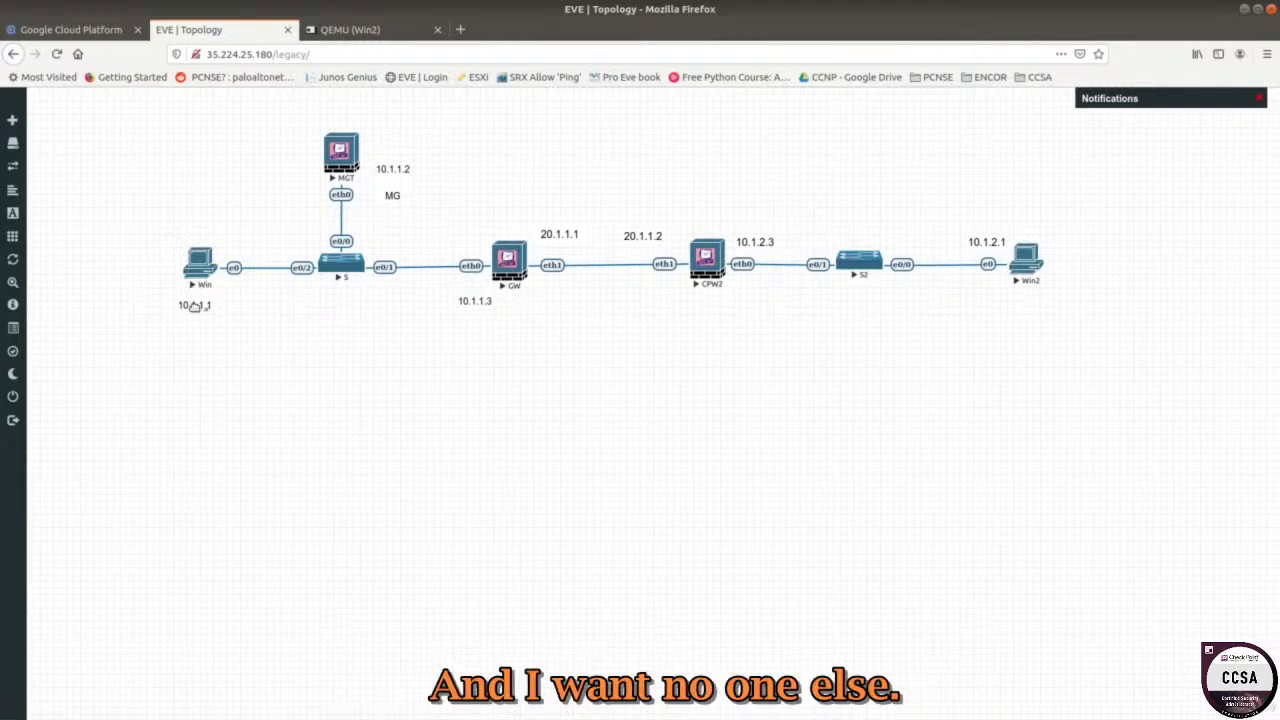
click(350, 29)
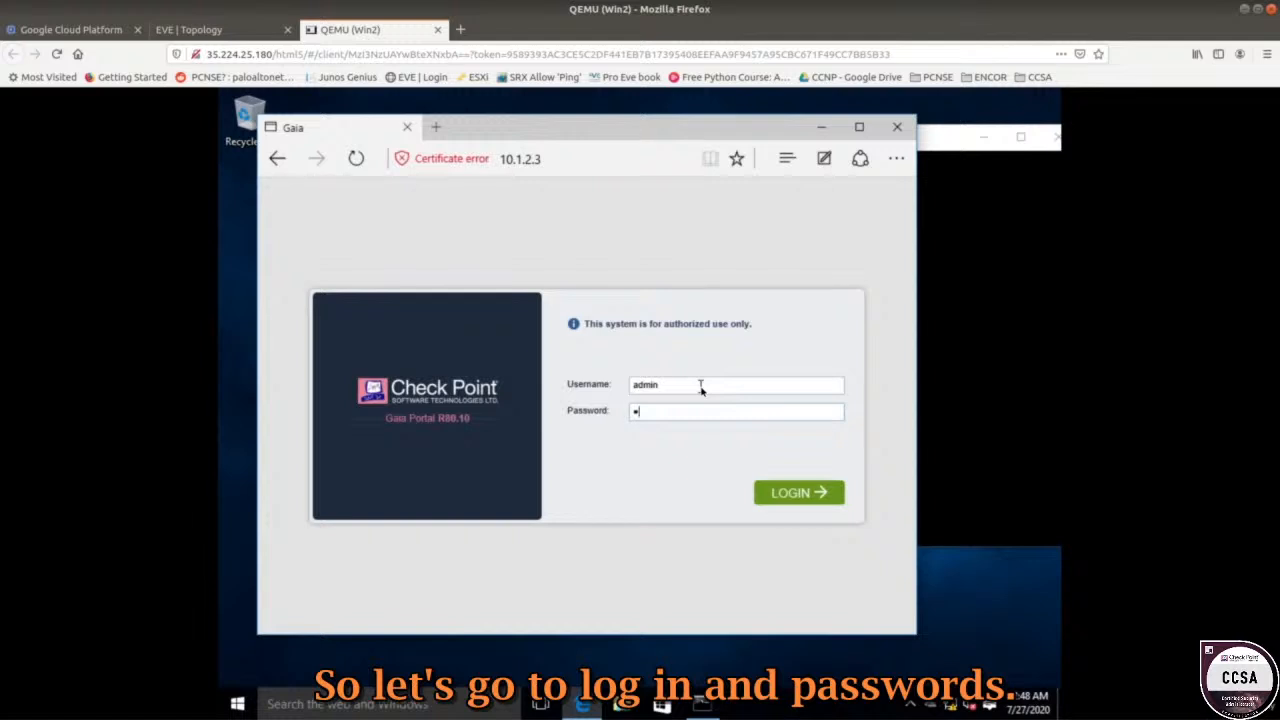
Log in to Gaia Portal with the admin password, save it, and view Network Interfaces then IPv4 Static Routes.
text(12)
key(Return)
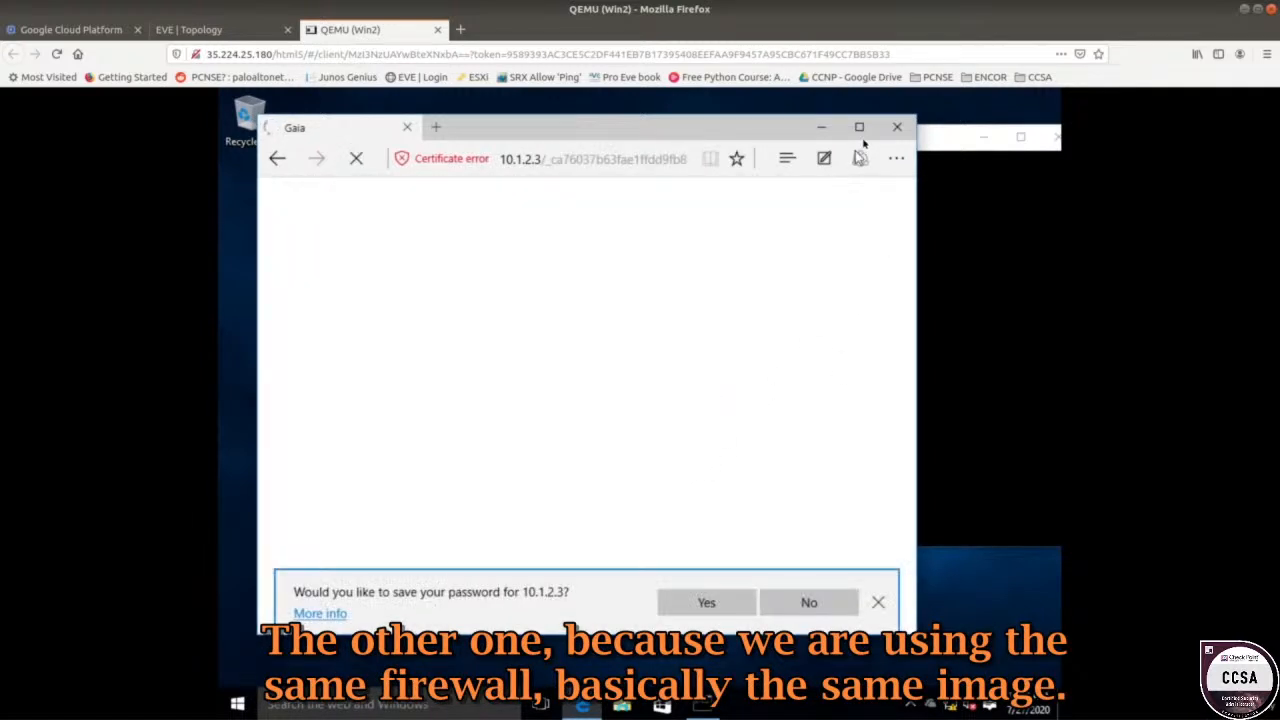
click(860, 128)
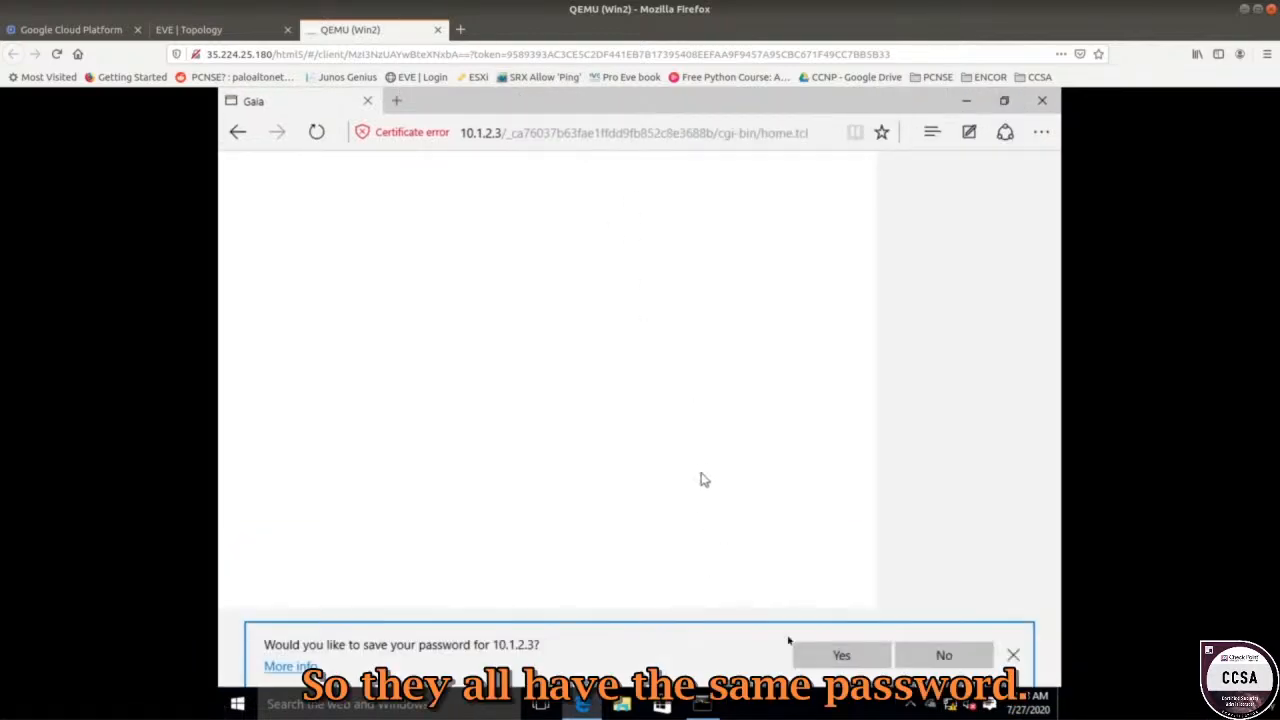
click(851, 656)
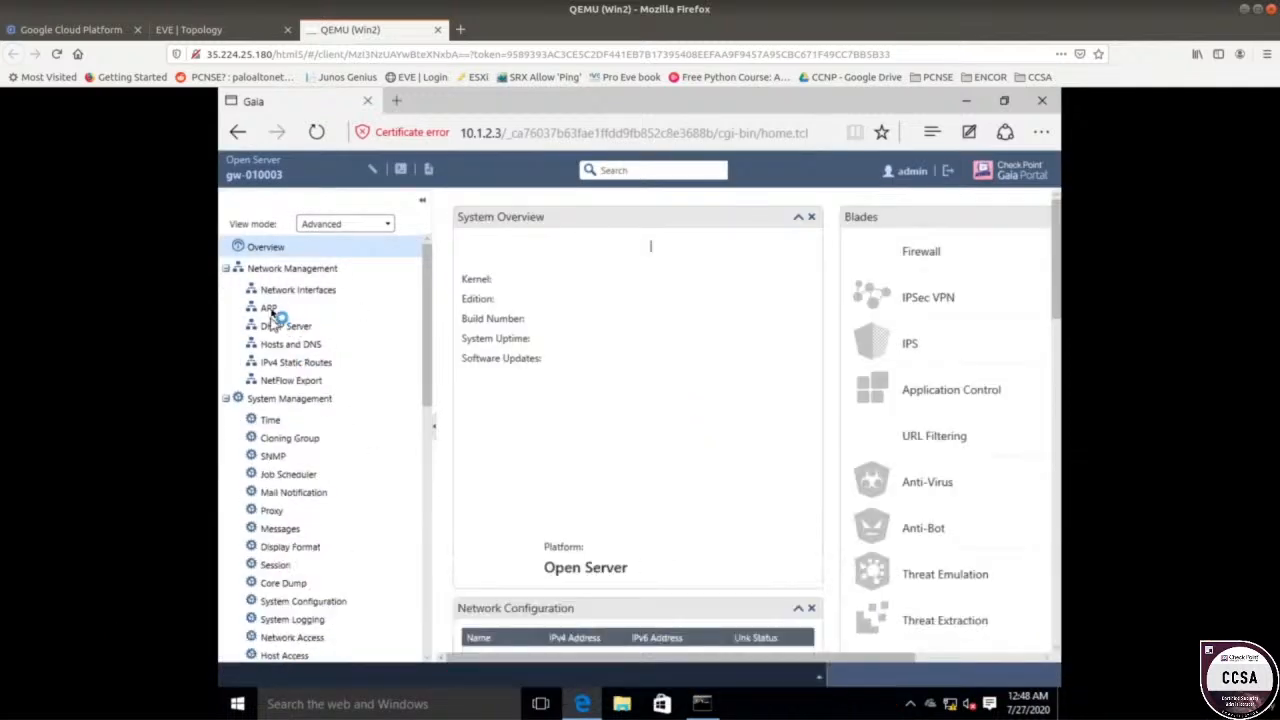
click(303, 292)
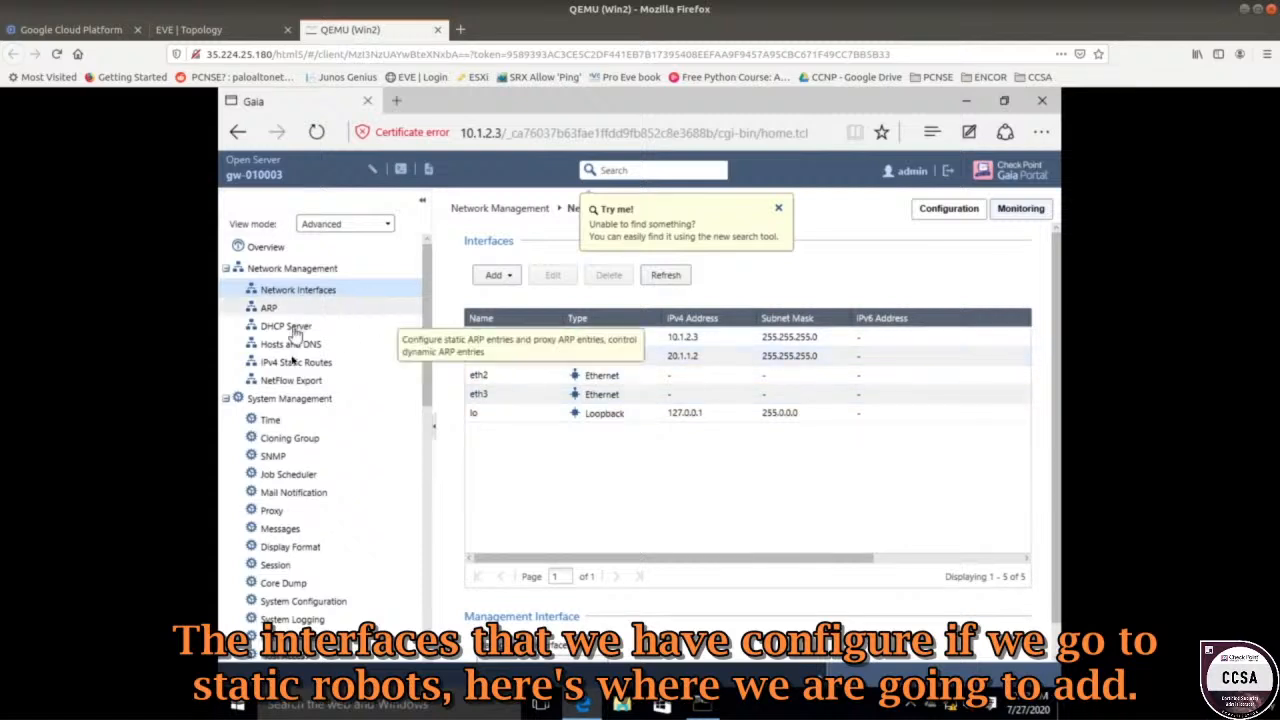
click(290, 362)
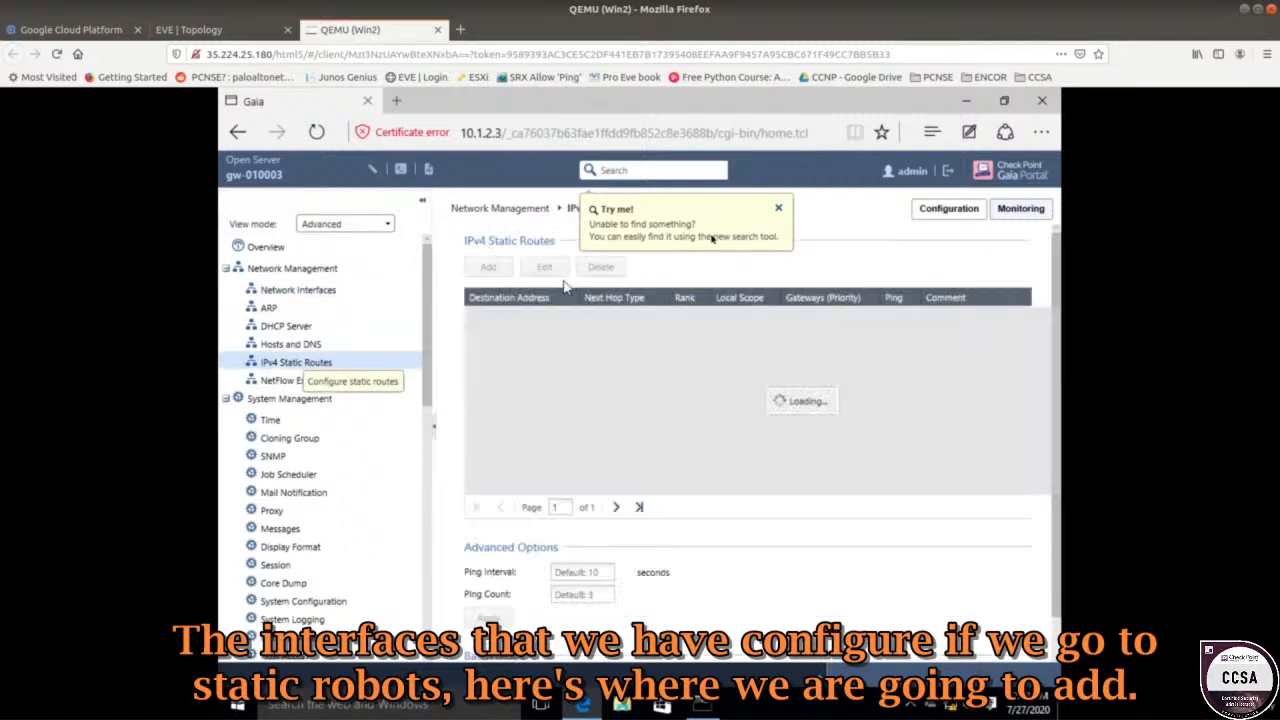
Inspect the Default route's 192.168.1.254 gateway and next-hop options, closing without saving.
click(780, 210)
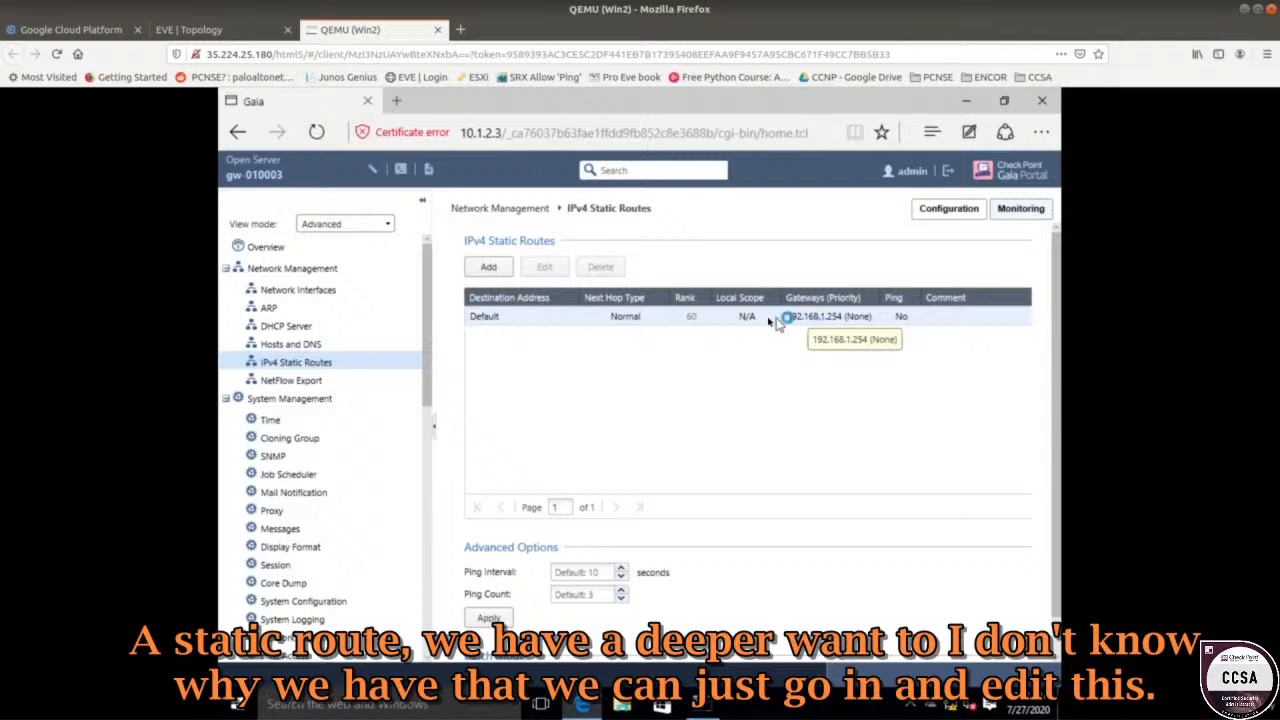
click(594, 320)
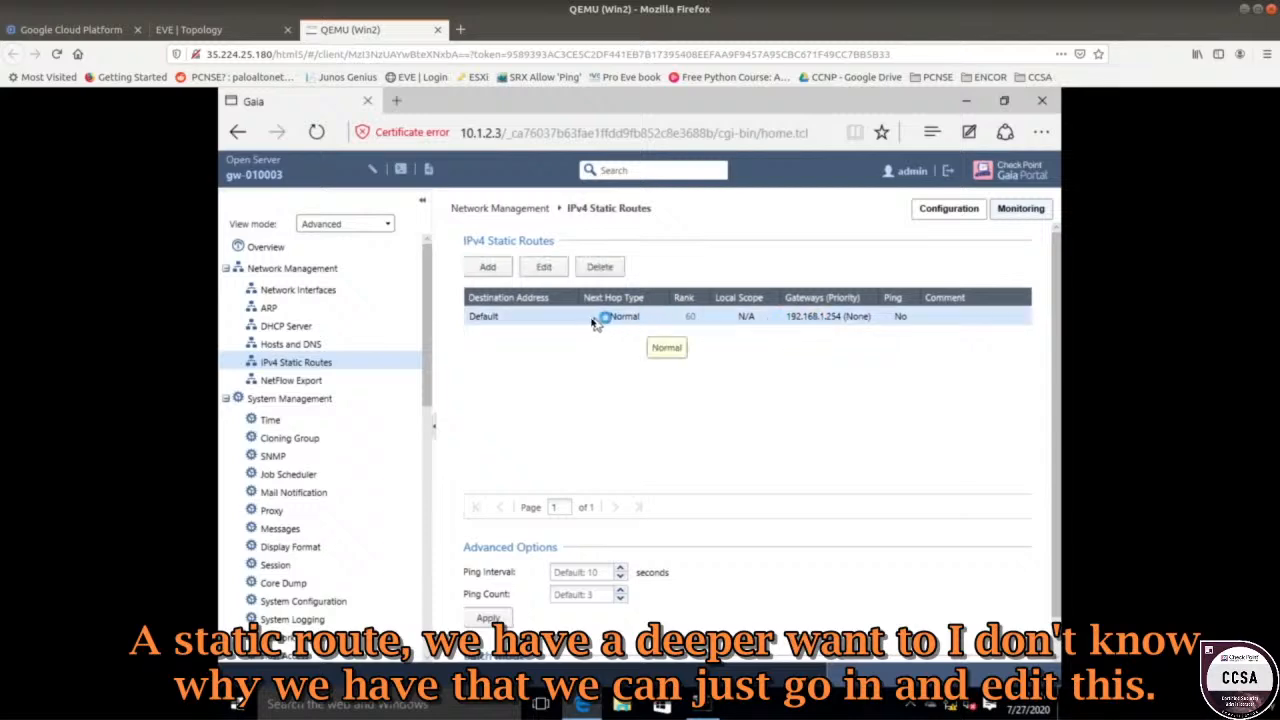
click(544, 267)
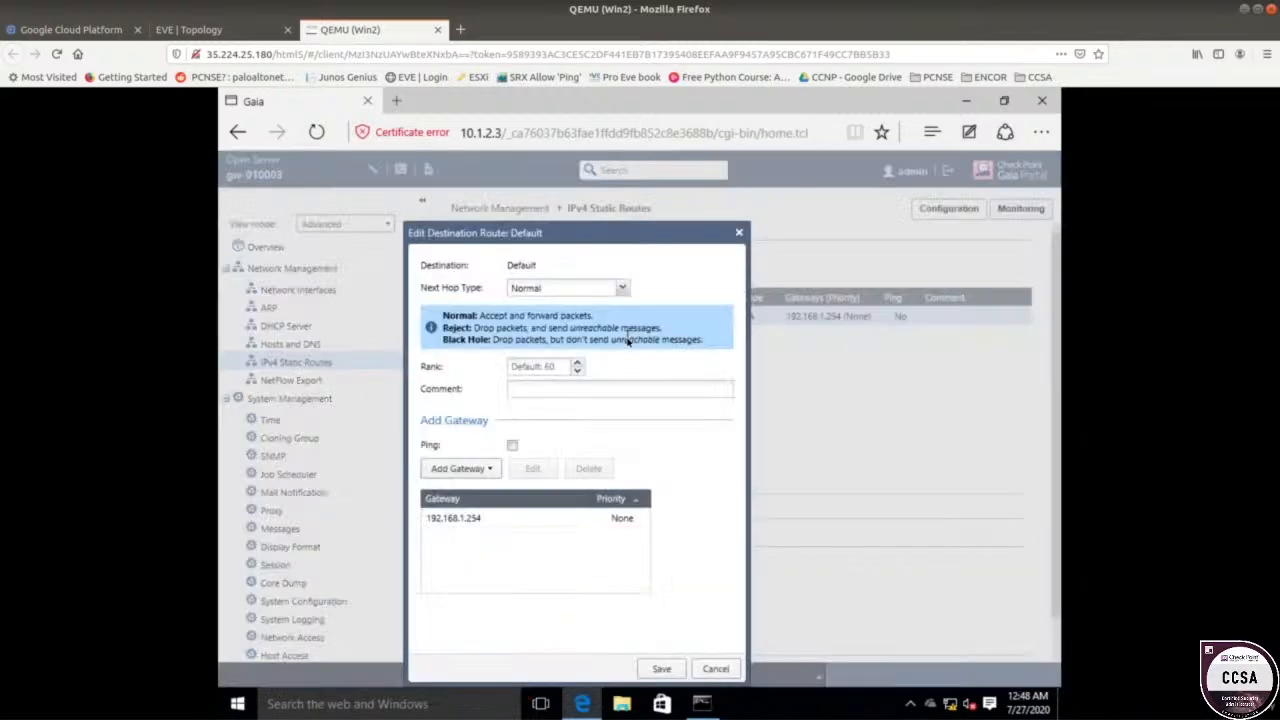
click(490, 517)
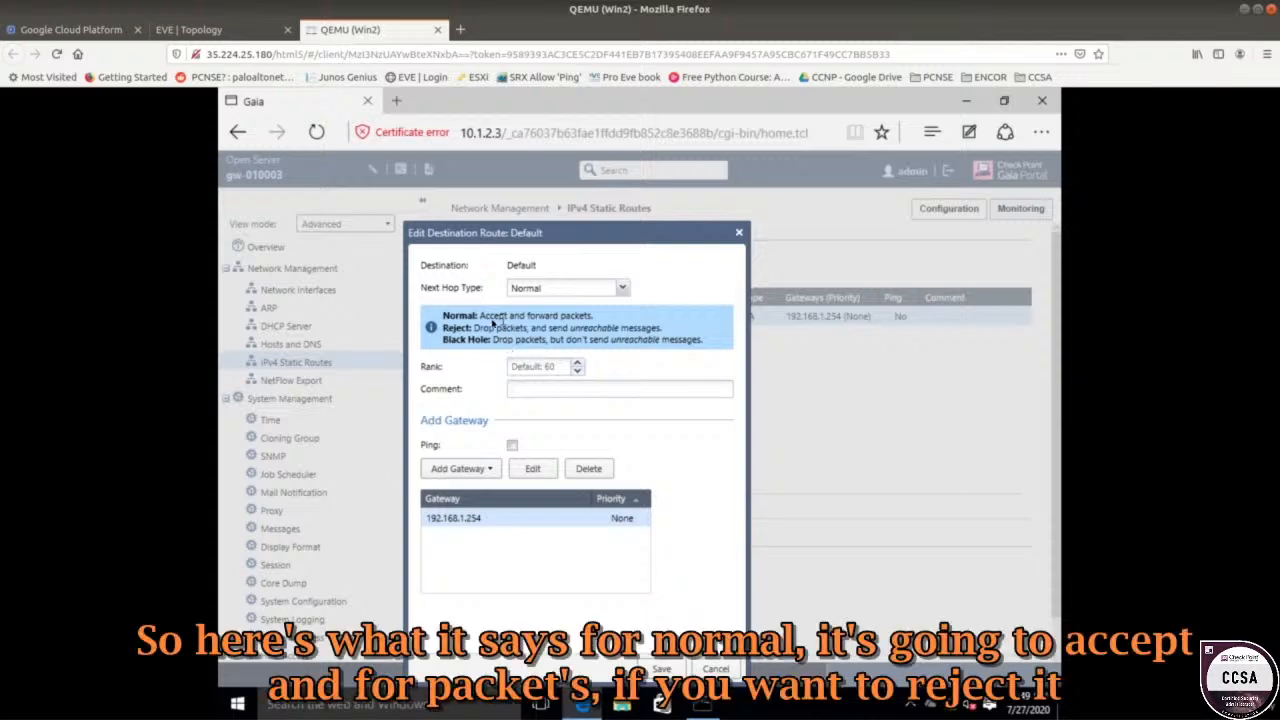
drag(478, 316, 586, 321)
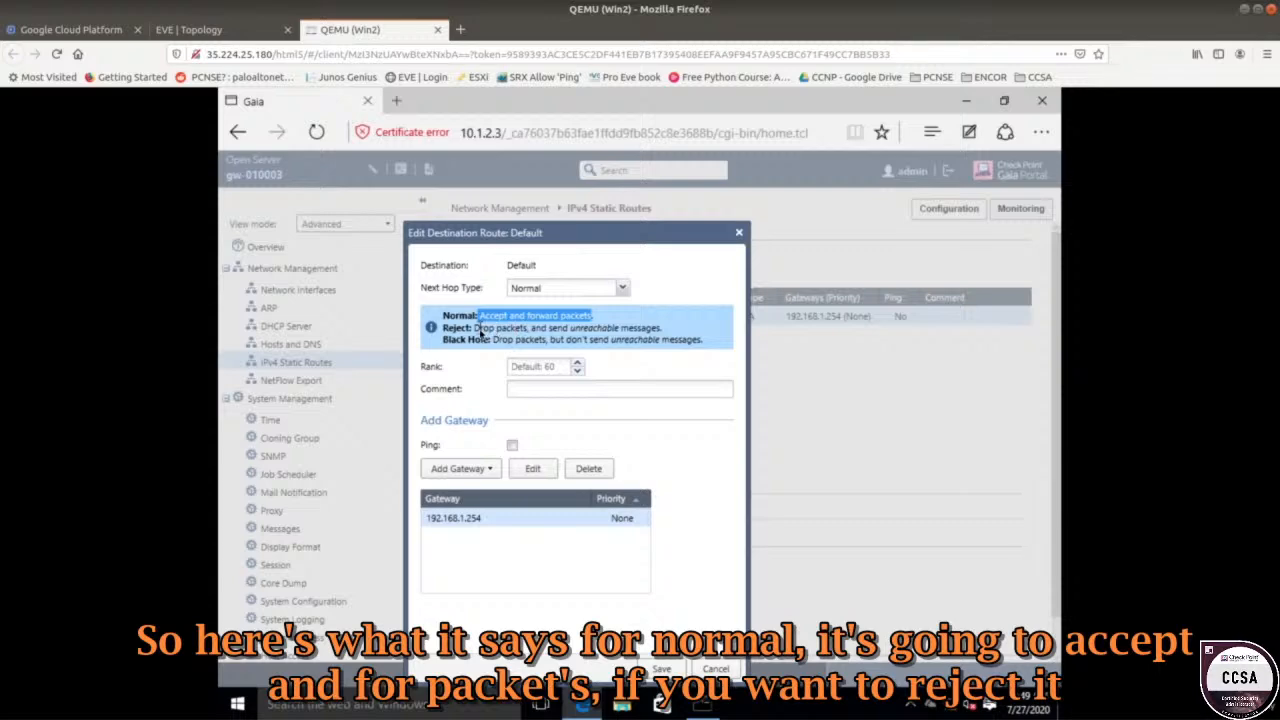
drag(475, 328, 655, 329)
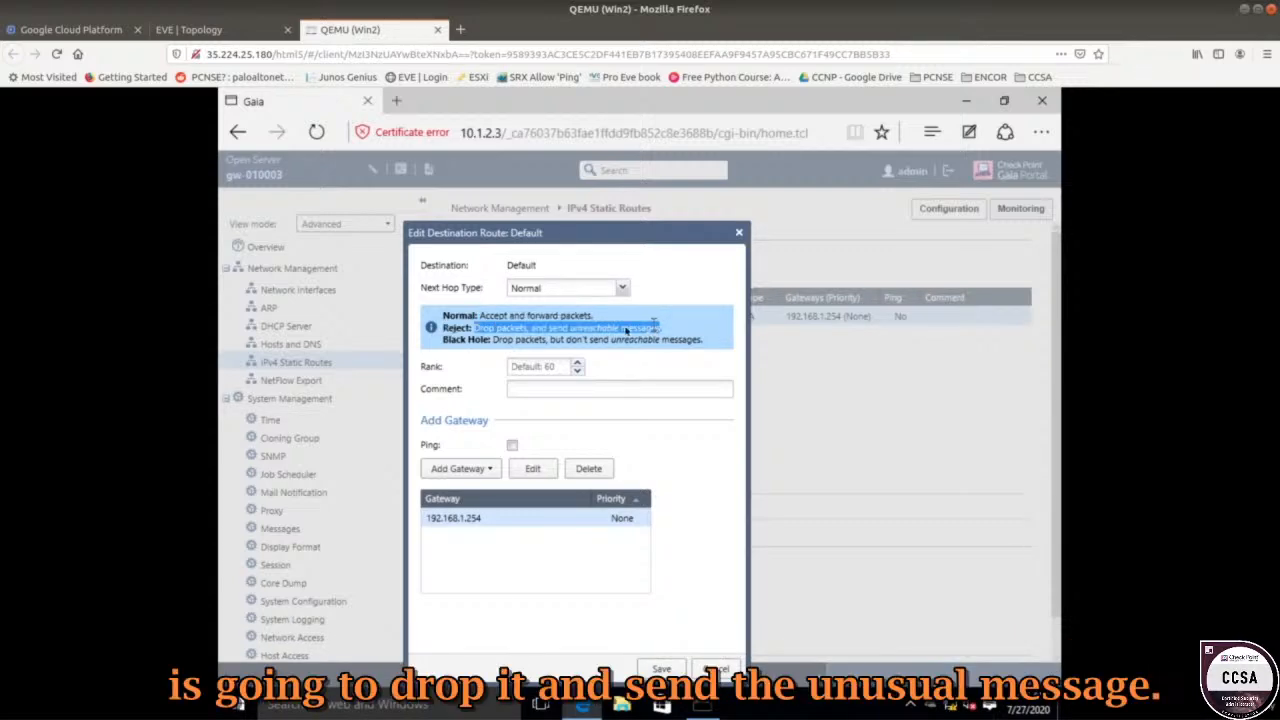
drag(493, 339, 573, 330)
double_click(578, 330)
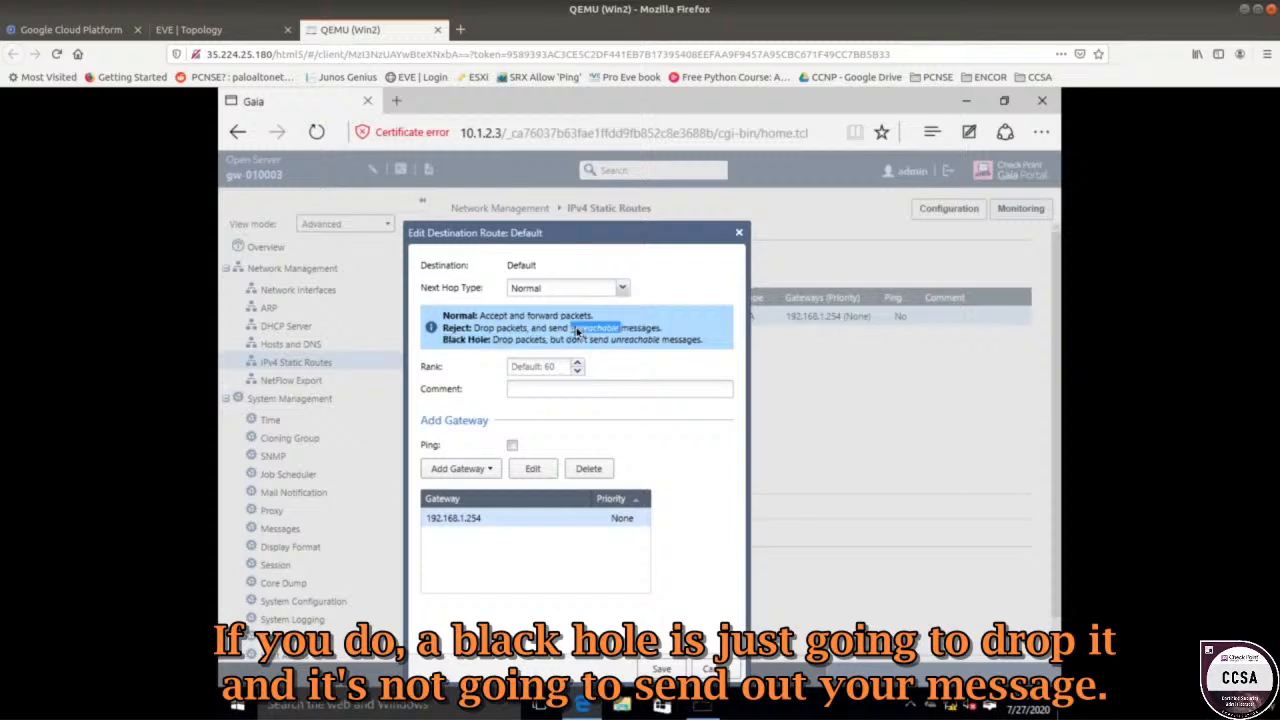
click(487, 519)
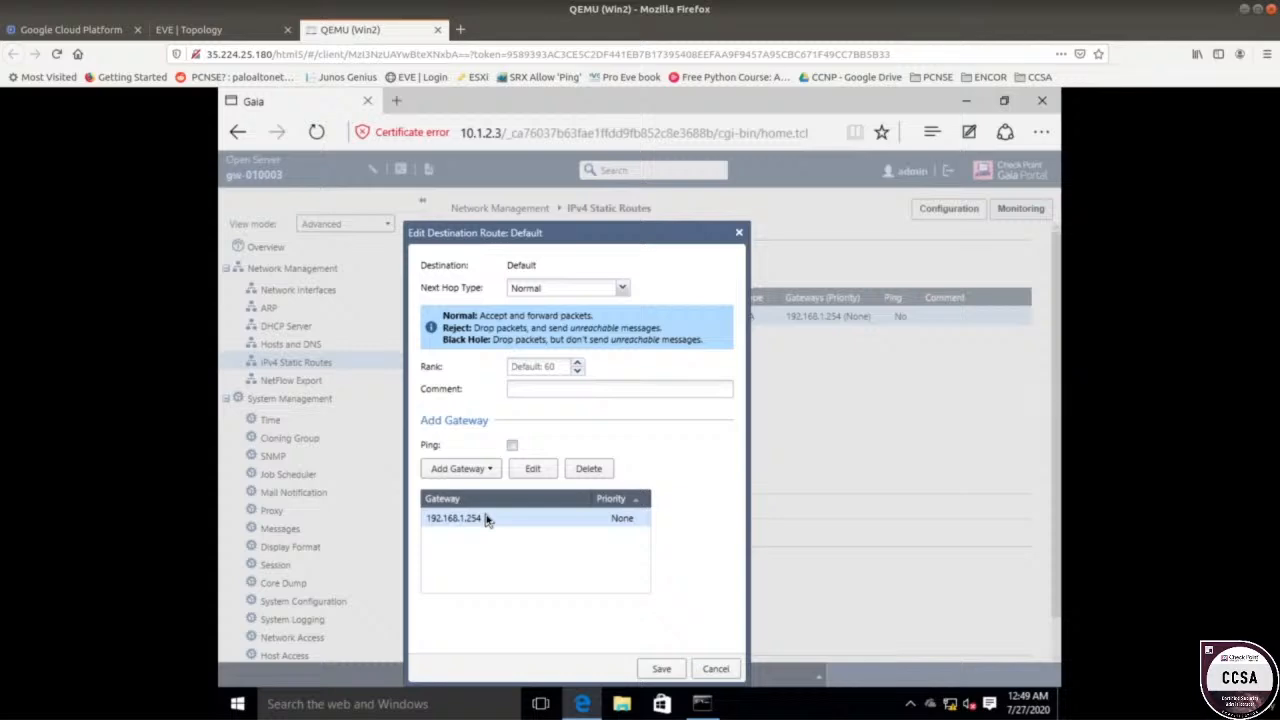
click(716, 668)
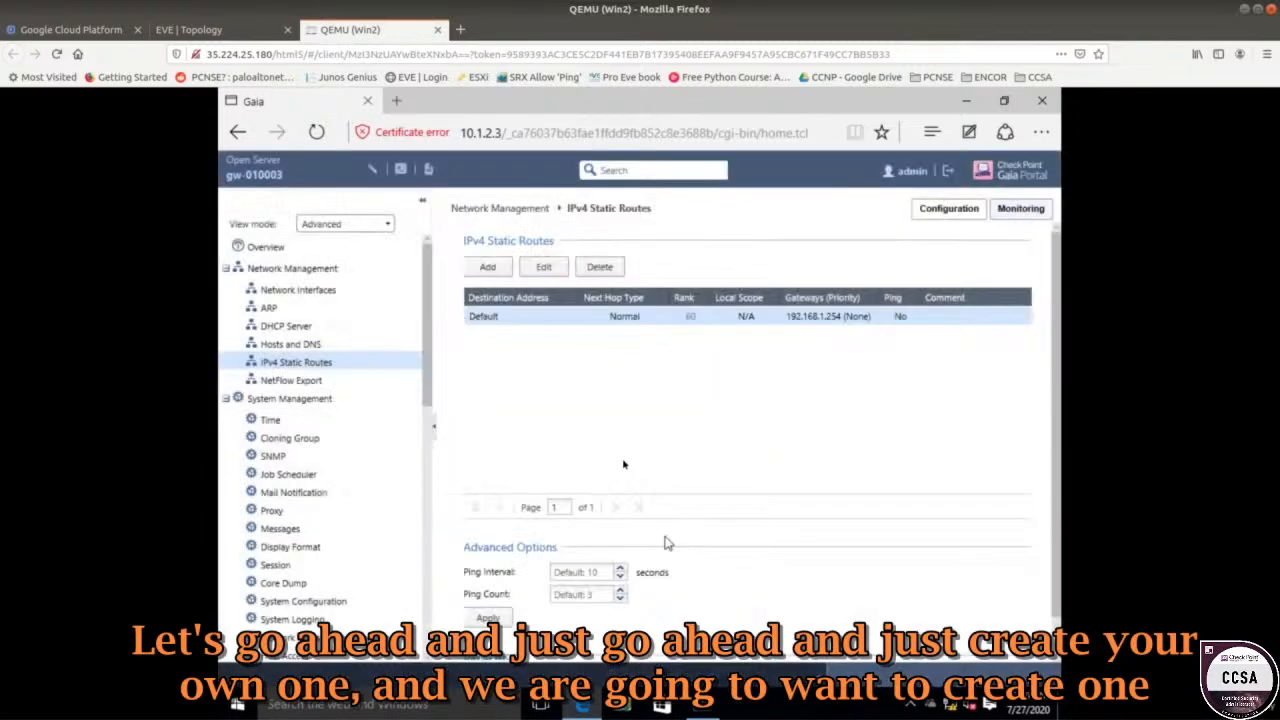
Add a new route with destination 10.1.1.0 and mask 255.255.255.0, then show the gateway types.
click(487, 268)
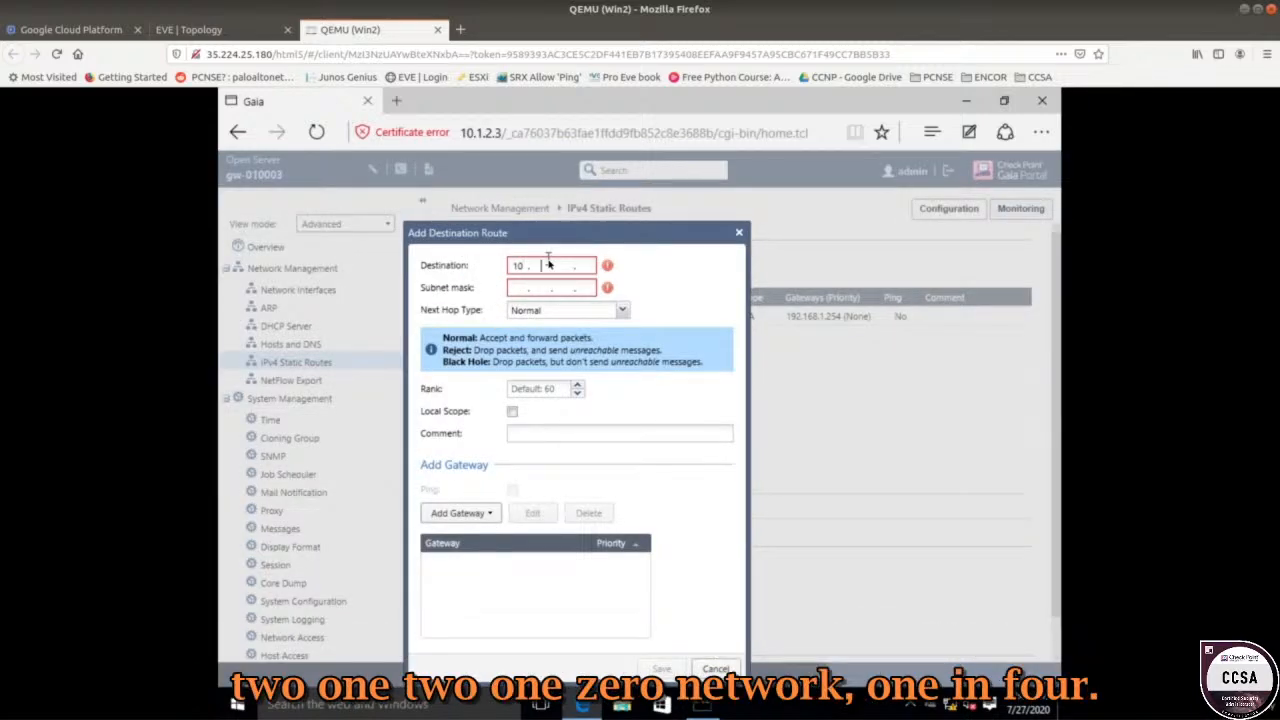
key(Tab)
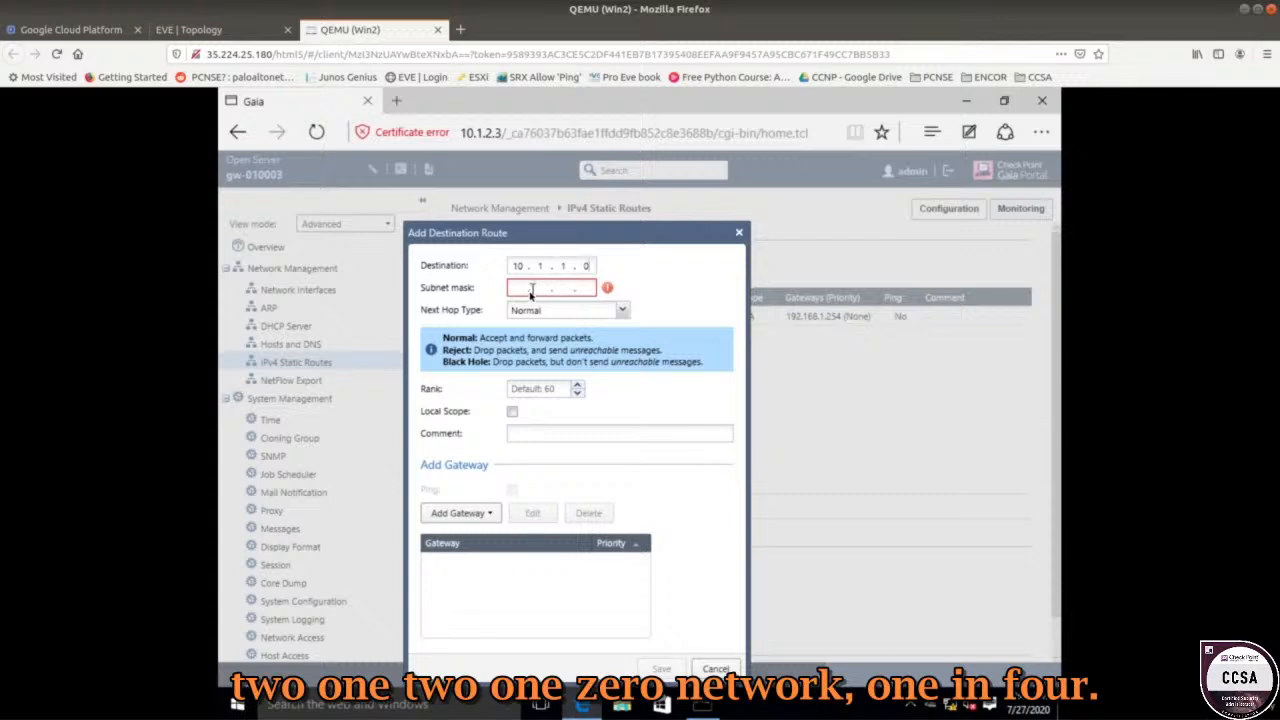
text(255 . 255 . 255 . 0)
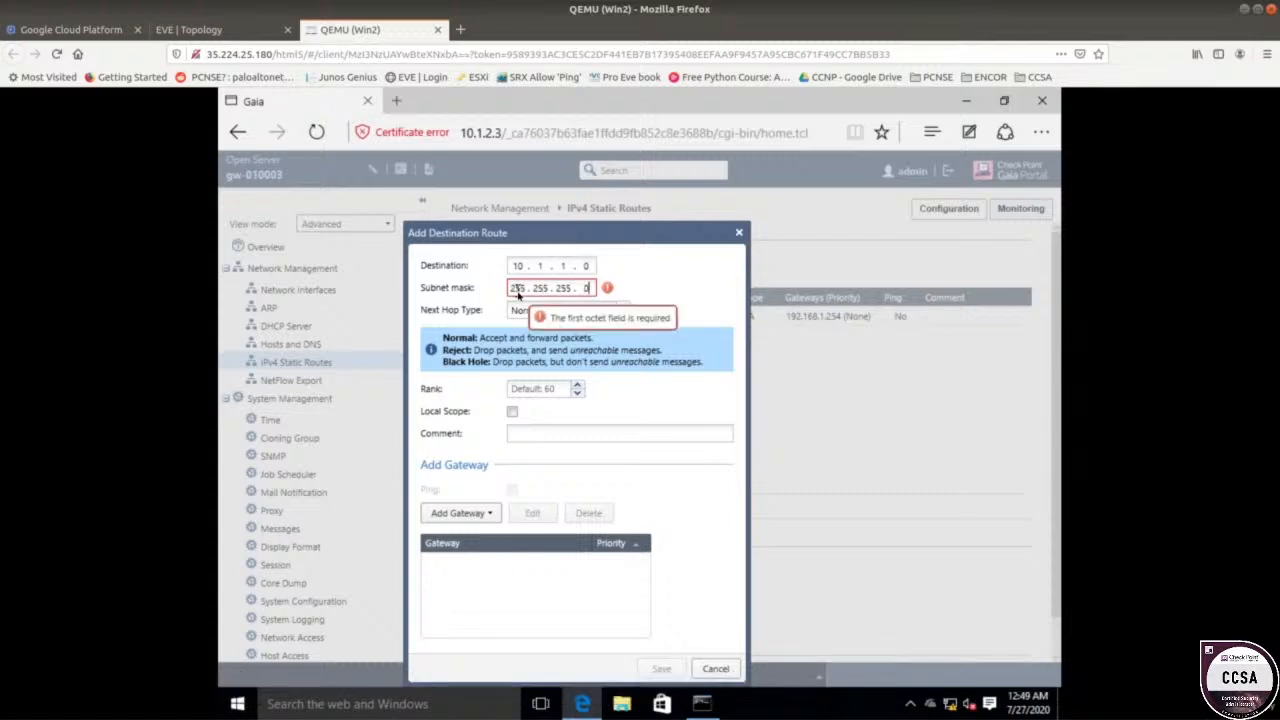
click(215, 30)
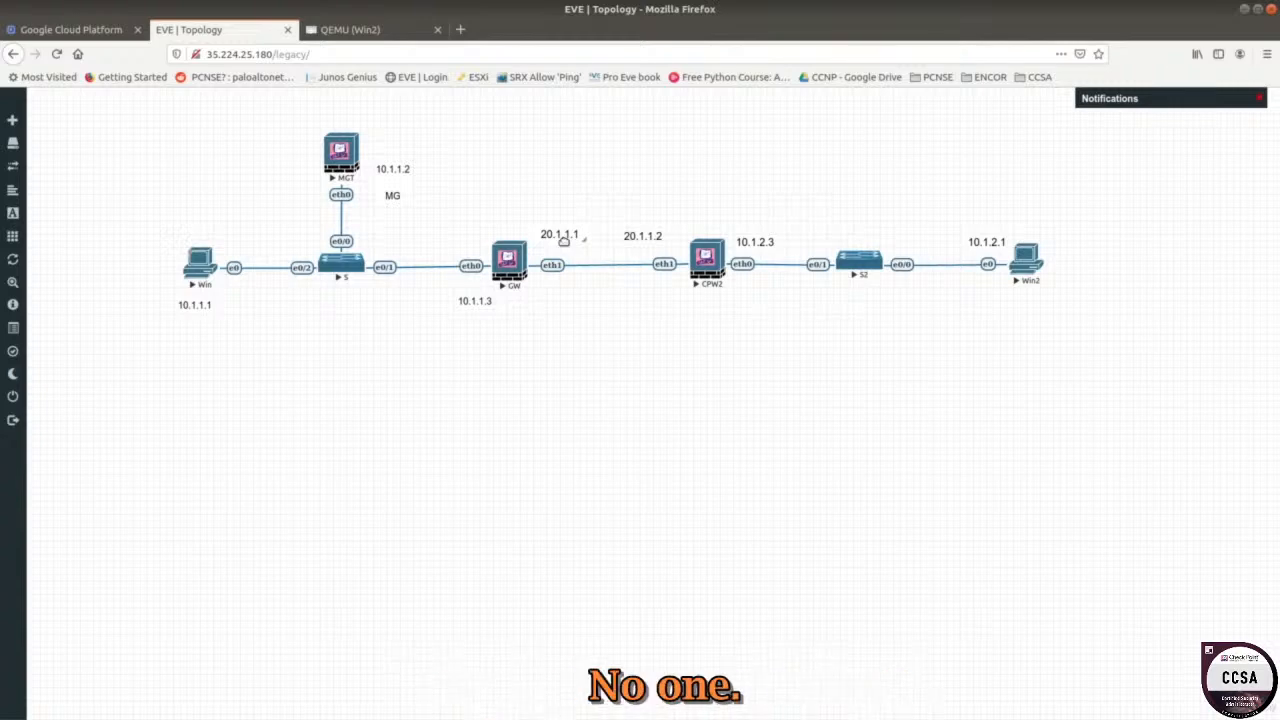
click(406, 32)
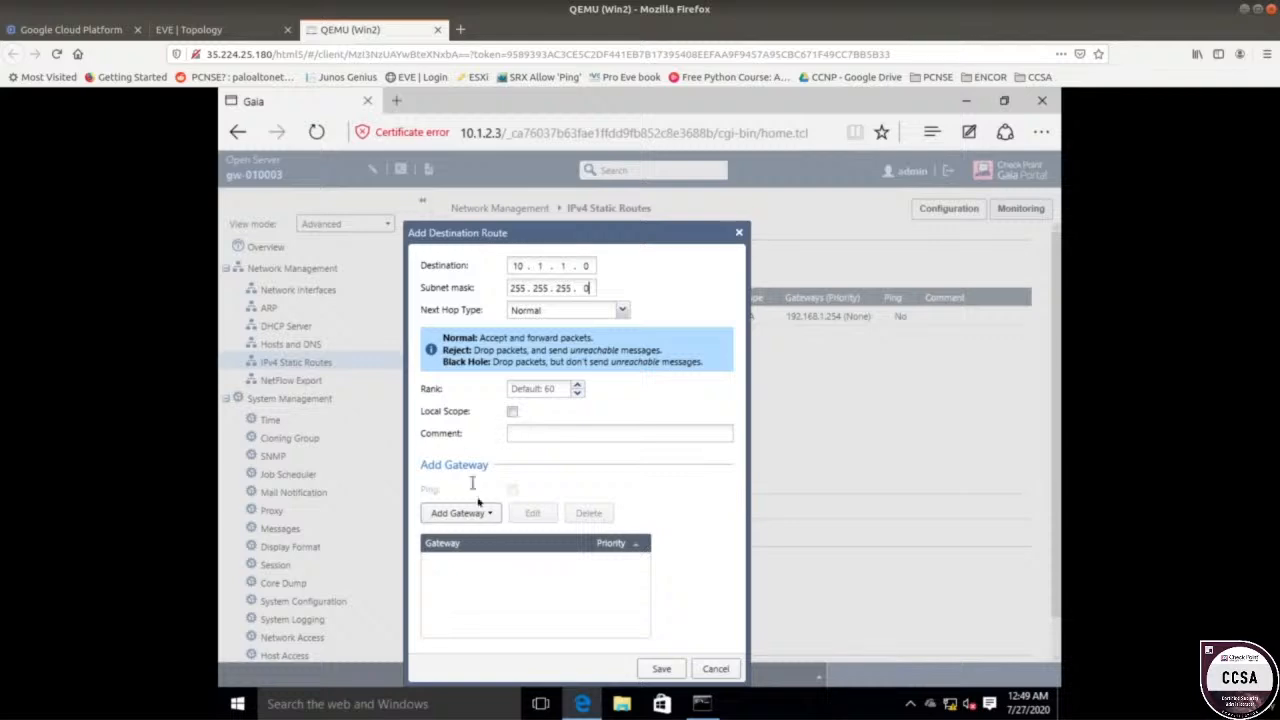
click(520, 434)
click(461, 516)
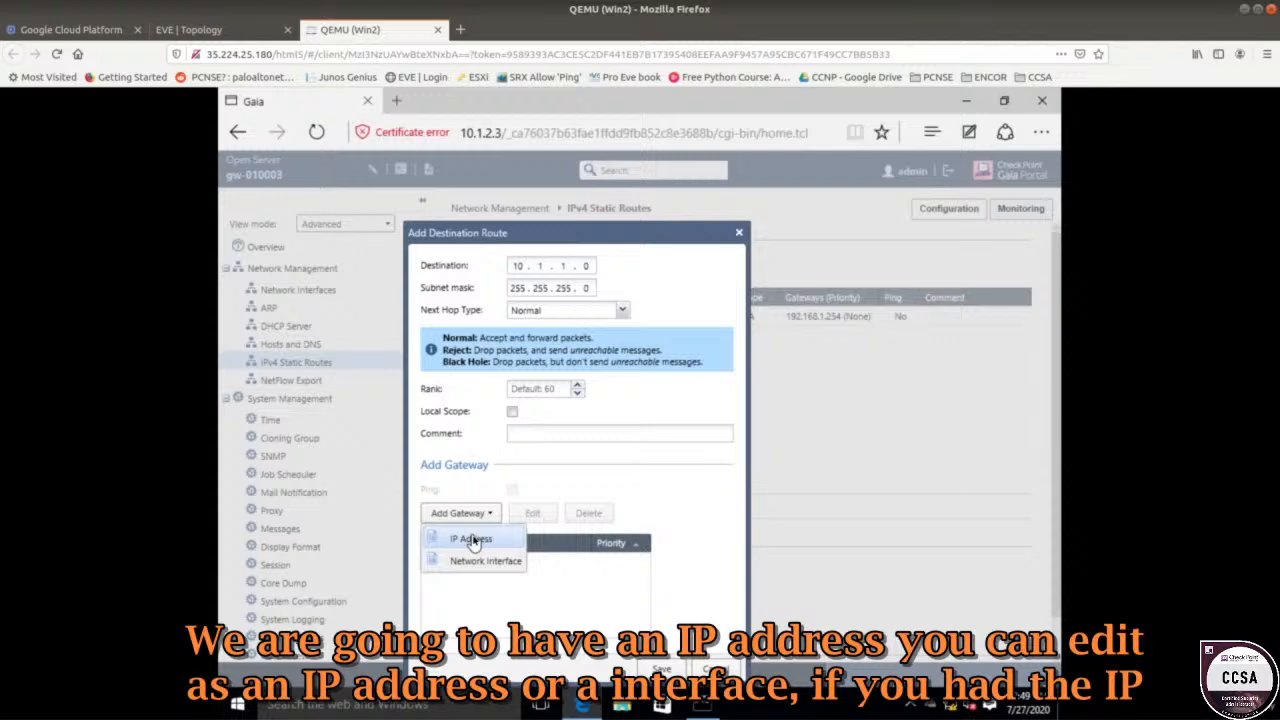
Add IP gateway 20.1.1.1 with priority 1 and save the 10.1.1.0/24 route.
click(471, 540)
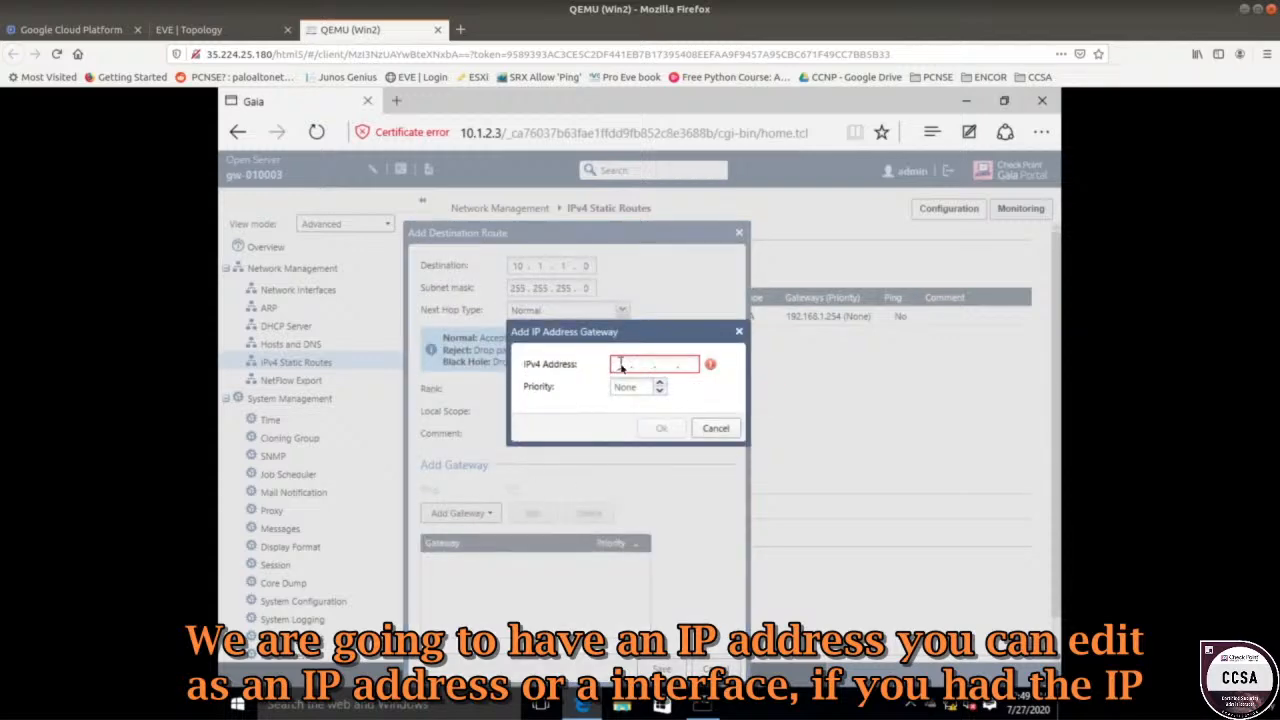
text(20 )
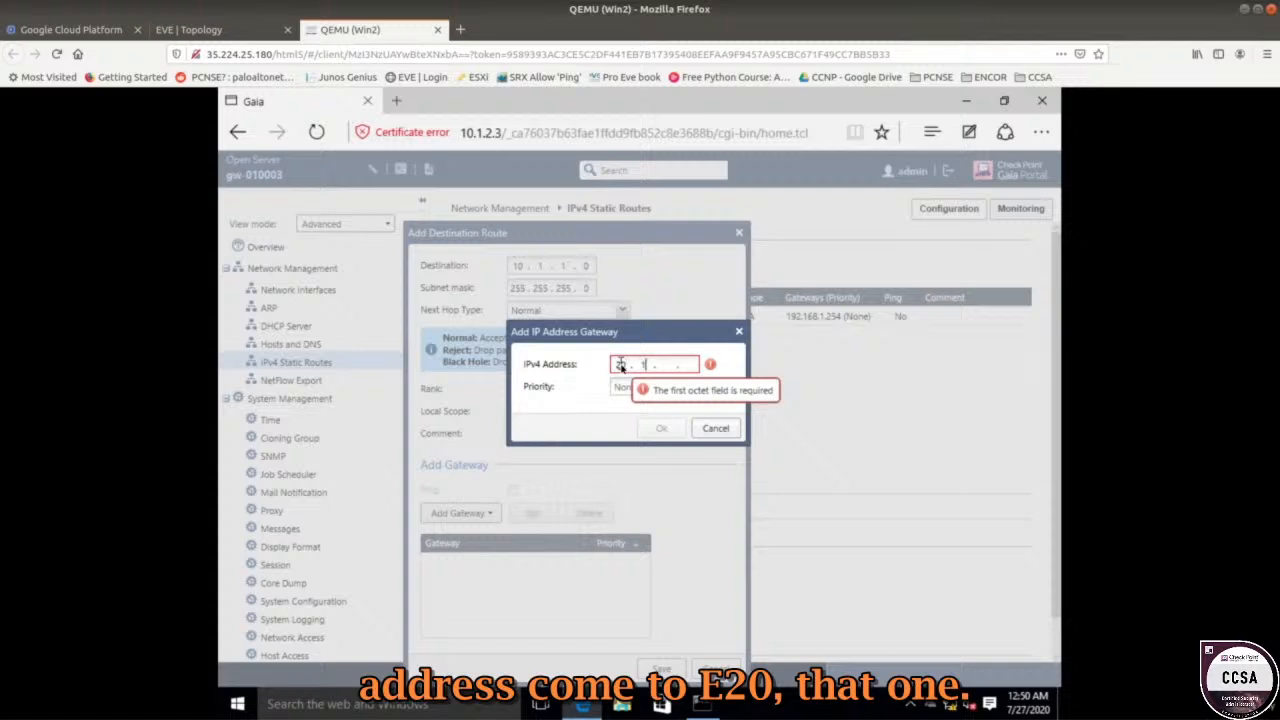
text(. 1 . 1)
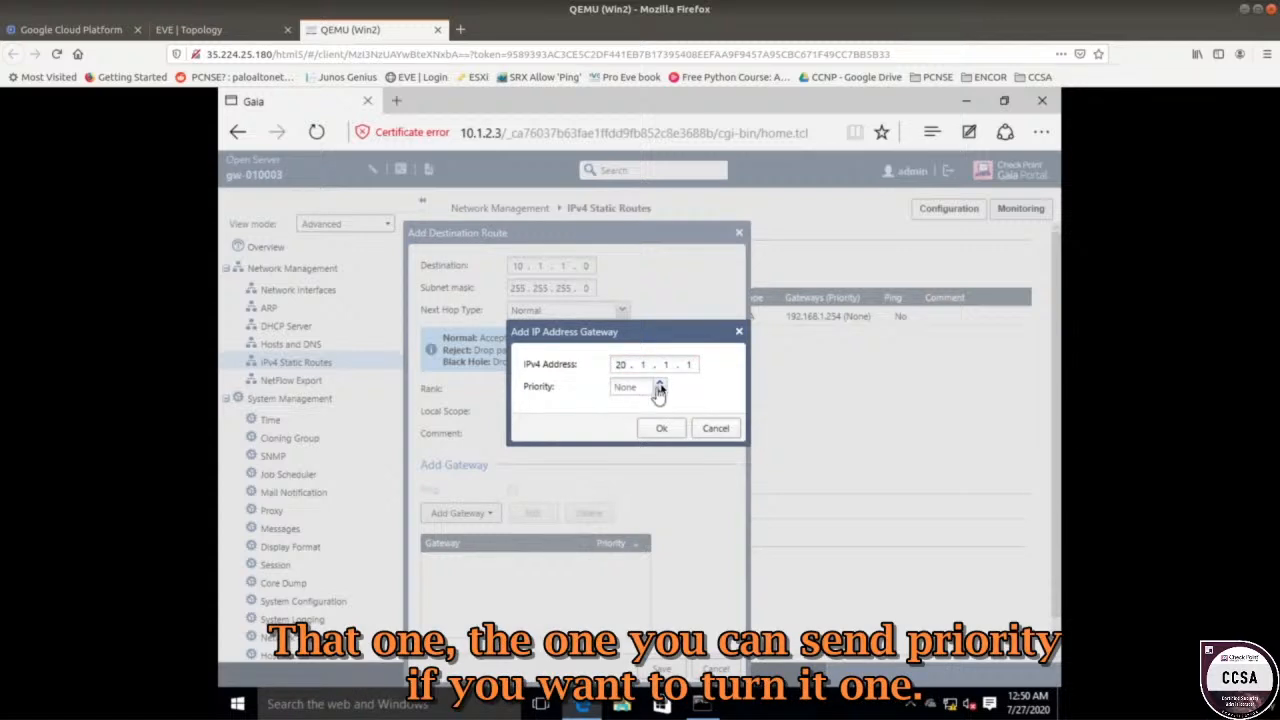
click(659, 390)
click(661, 428)
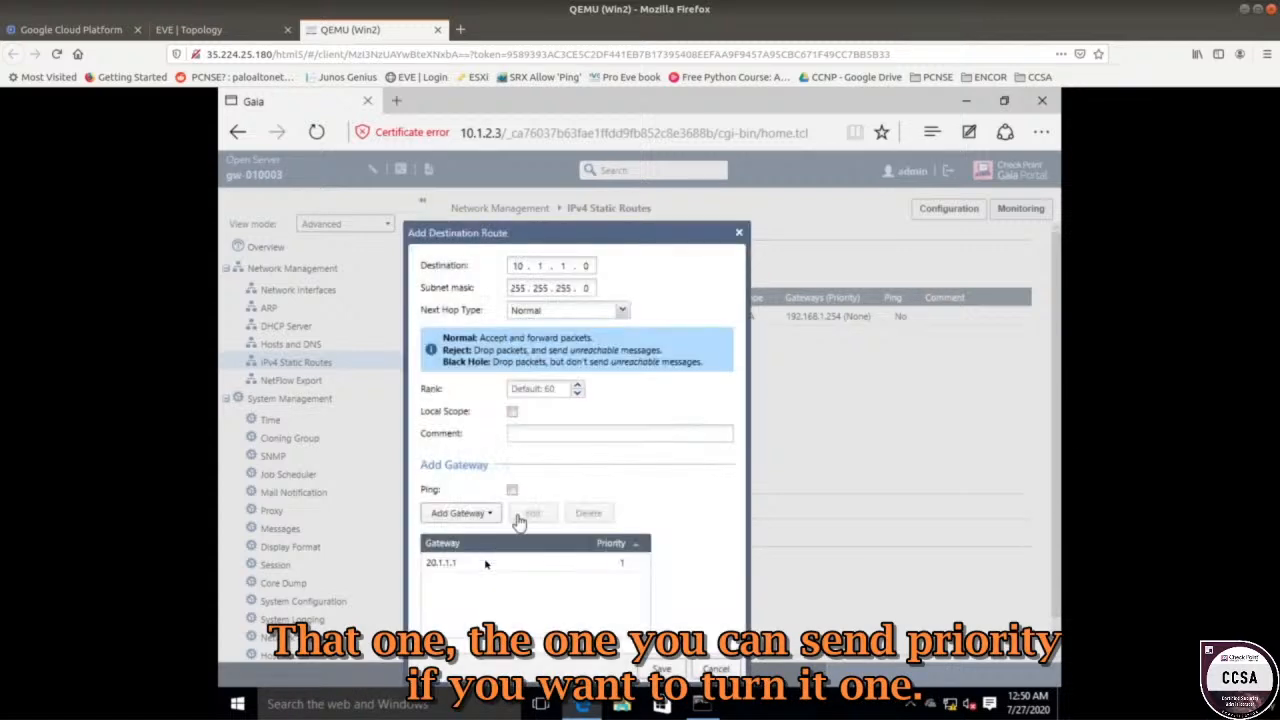
click(460, 514)
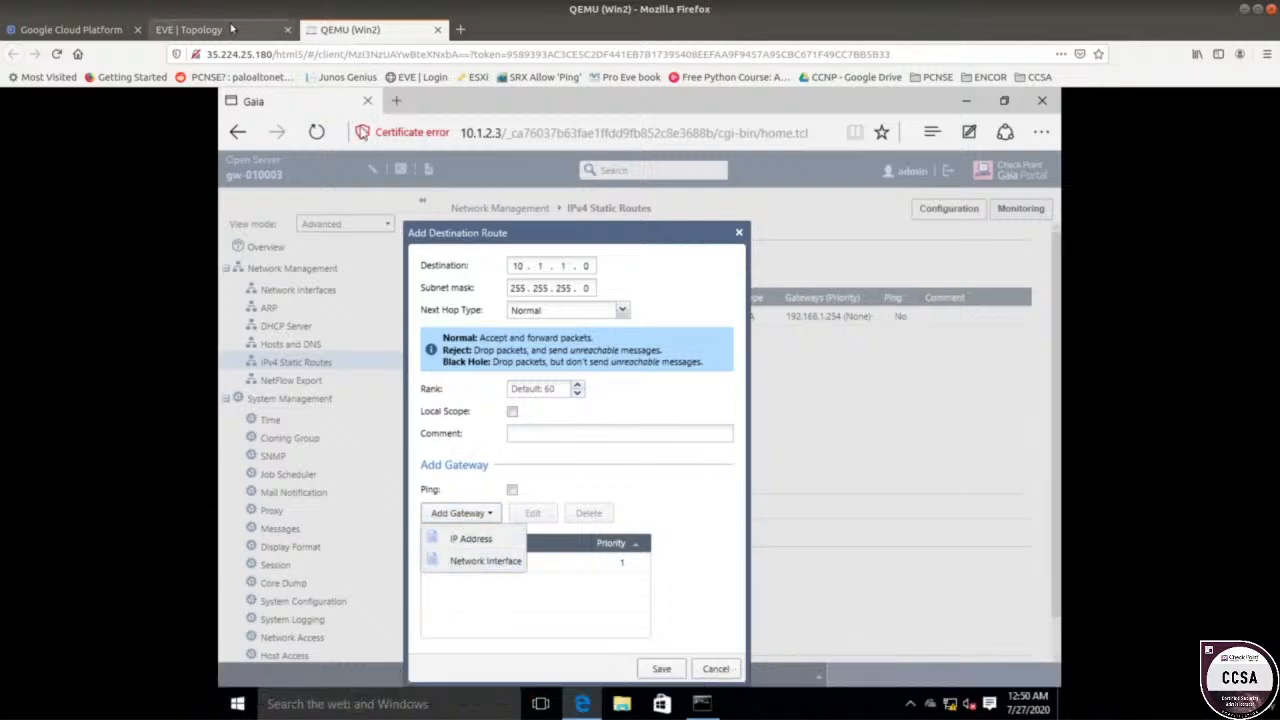
click(231, 28)
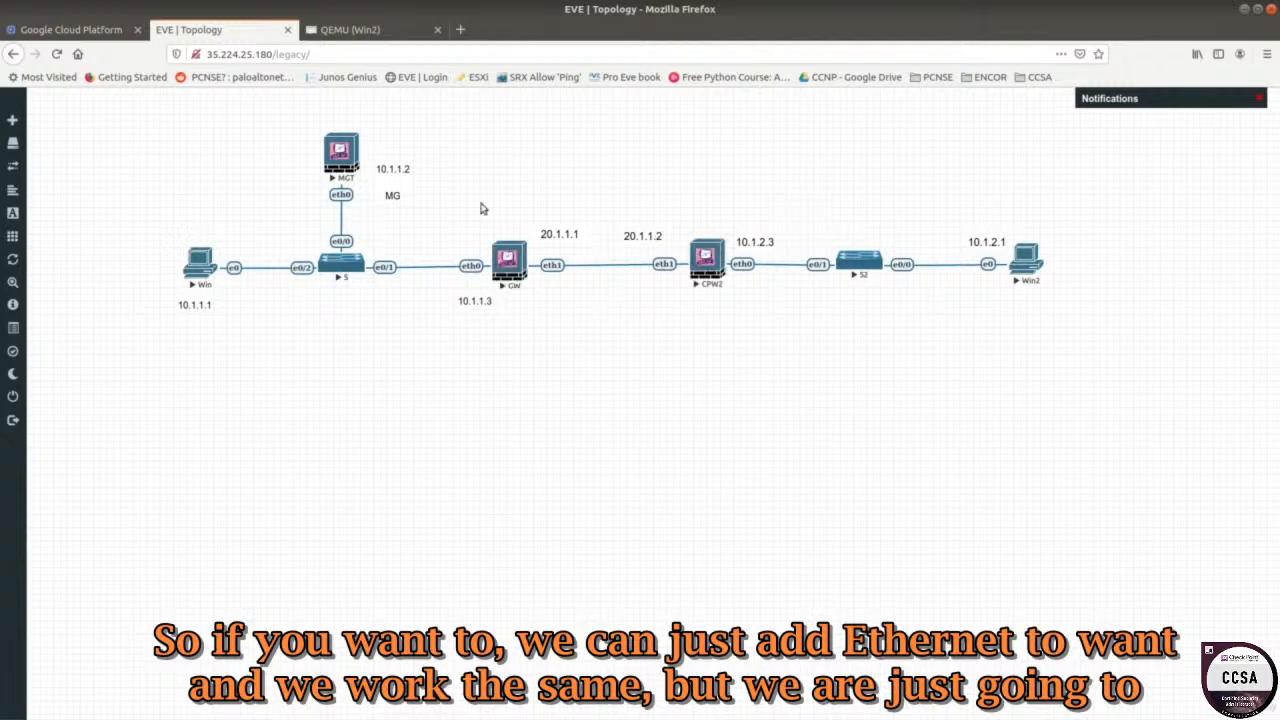
click(400, 36)
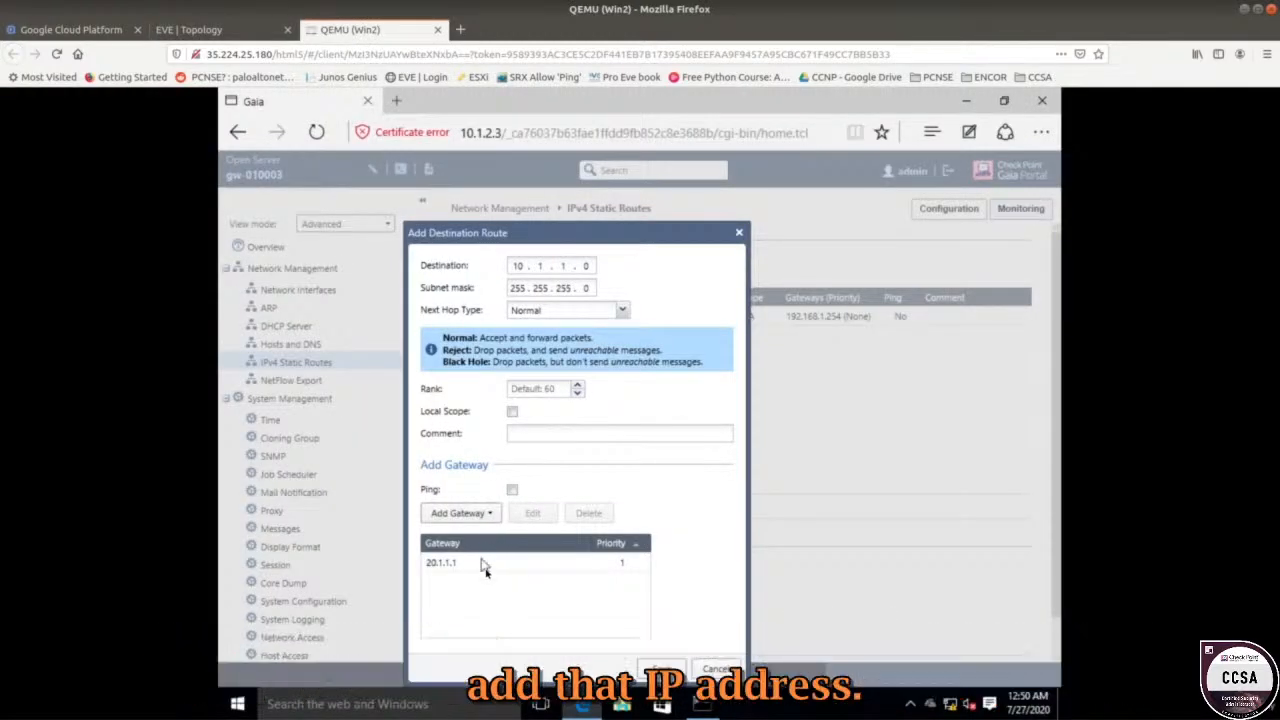
click(661, 669)
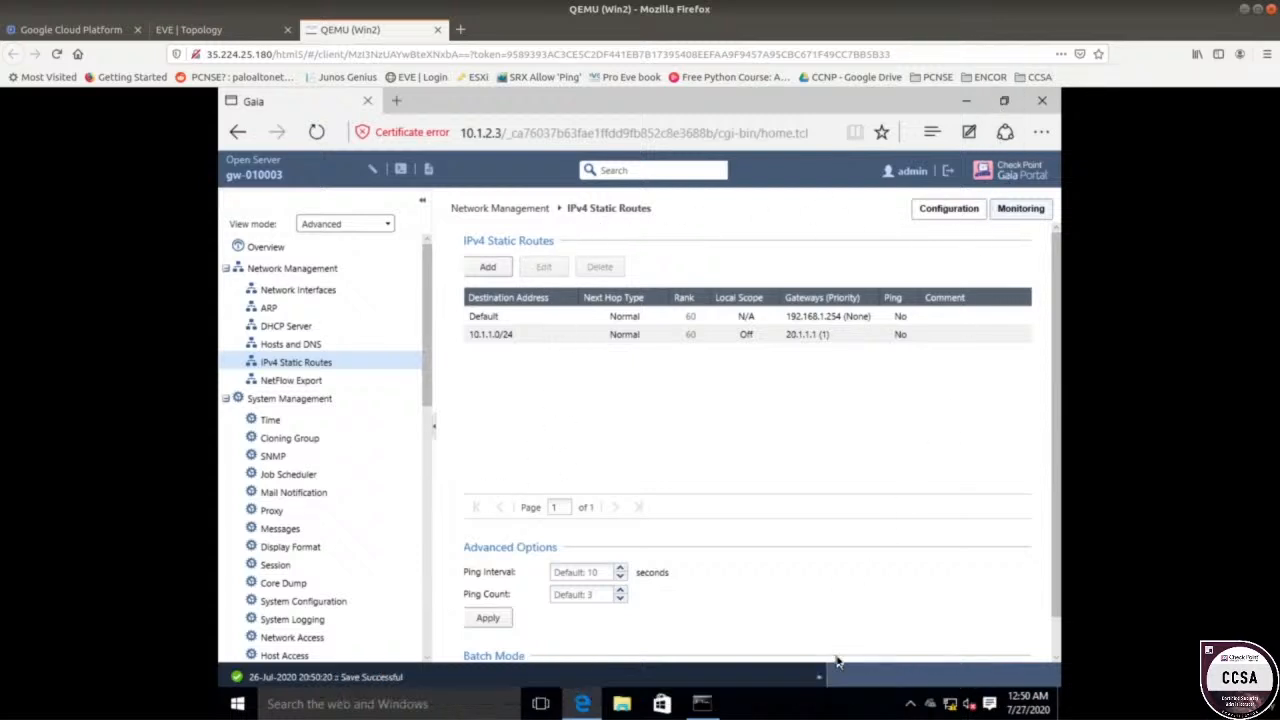
Decline releasing the configuration database lock, then go to the Overview page.
scroll(862, 630, down, 1)
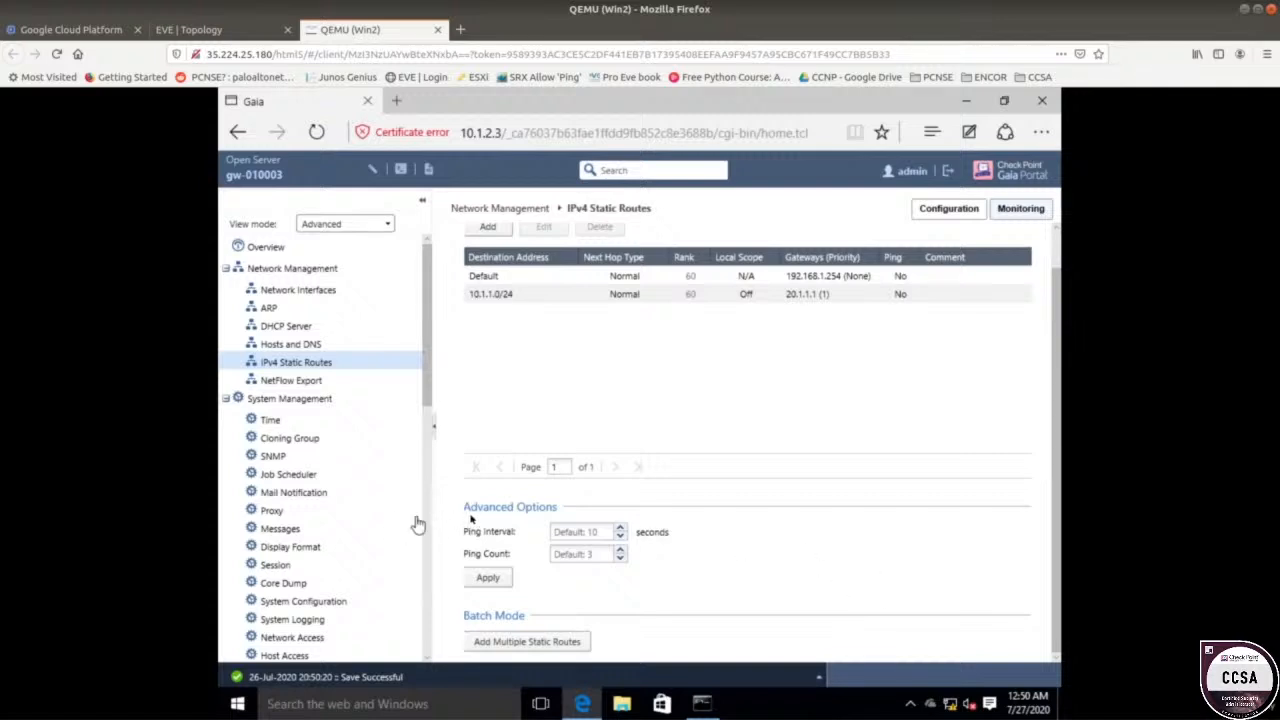
scroll(443, 325, up, 1)
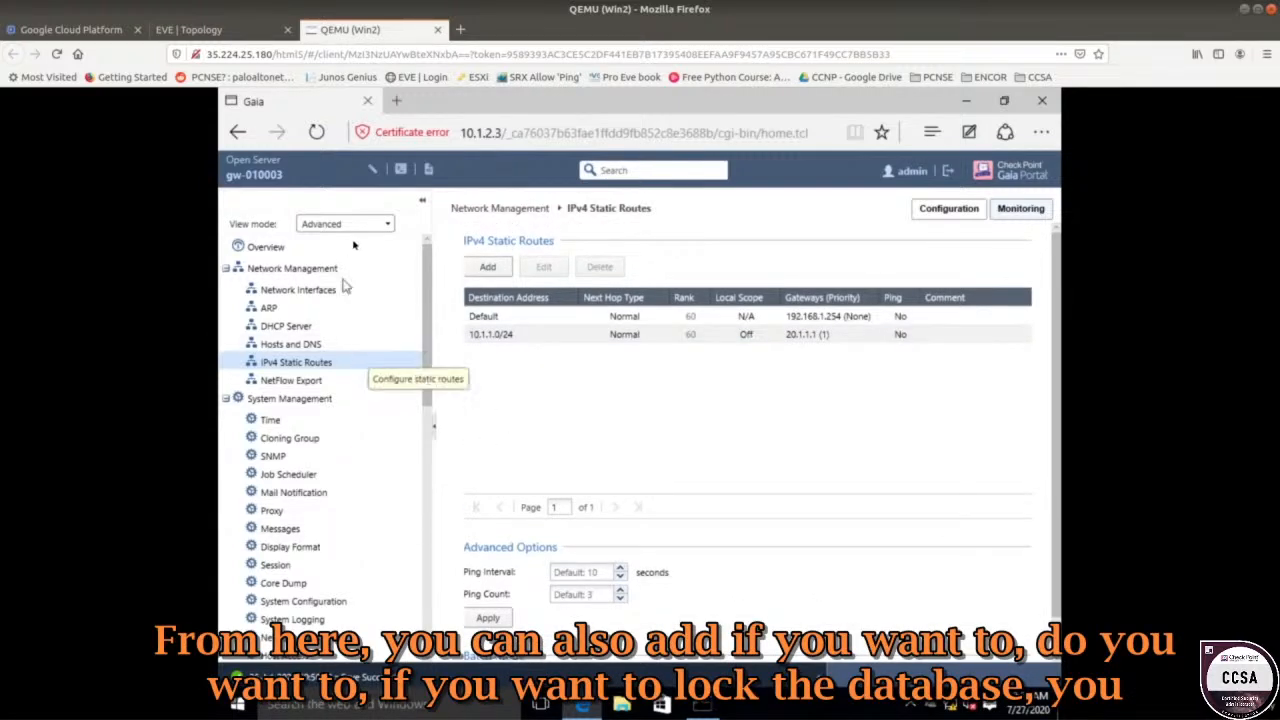
click(376, 173)
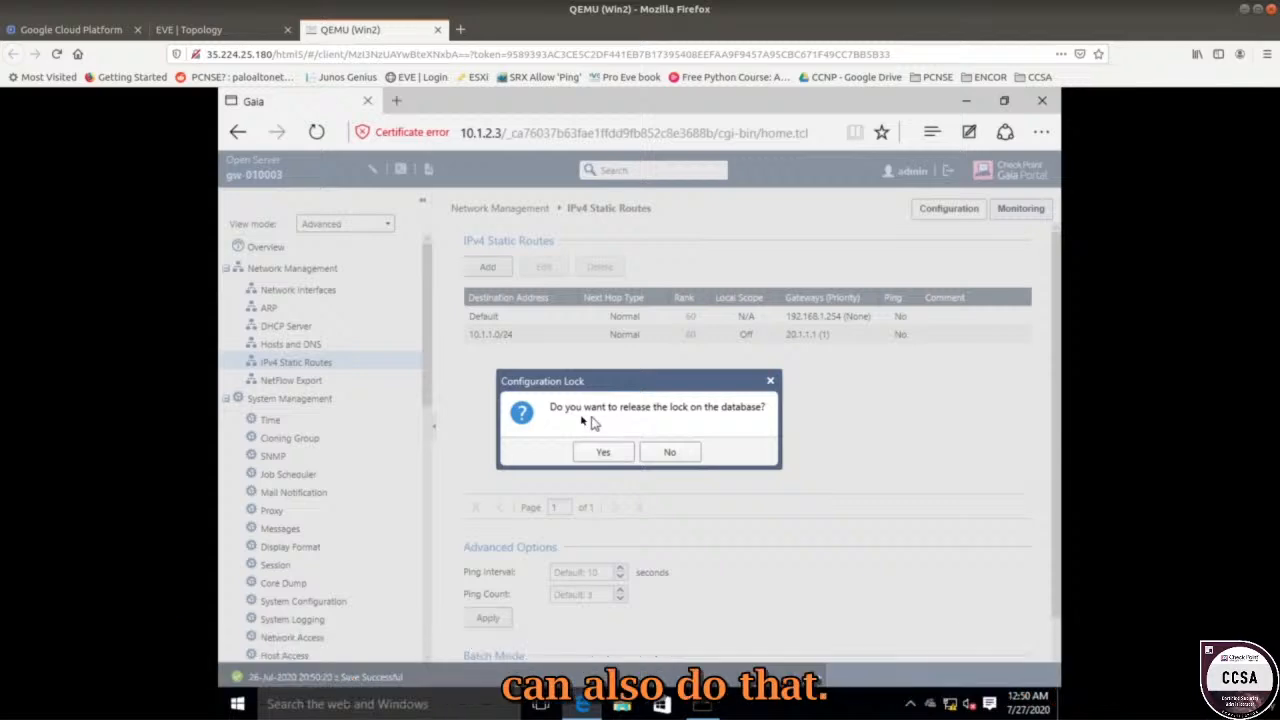
click(677, 455)
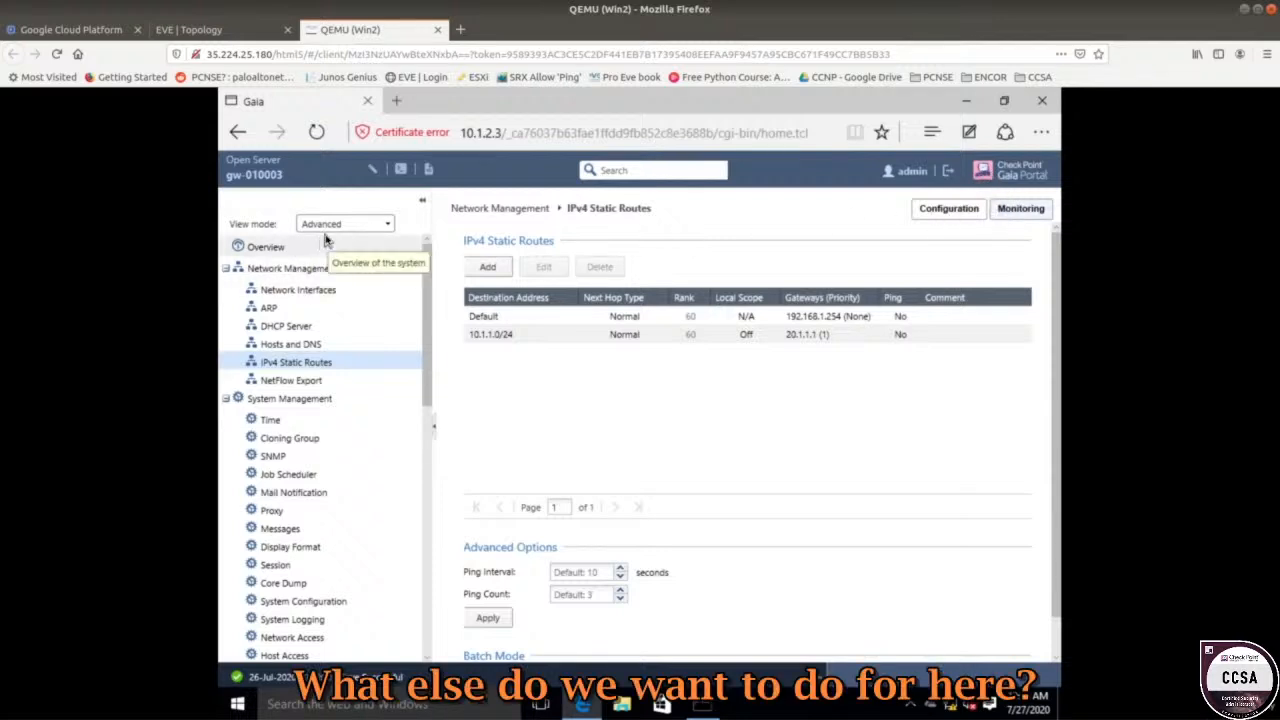
scroll(600, 493, down, 1)
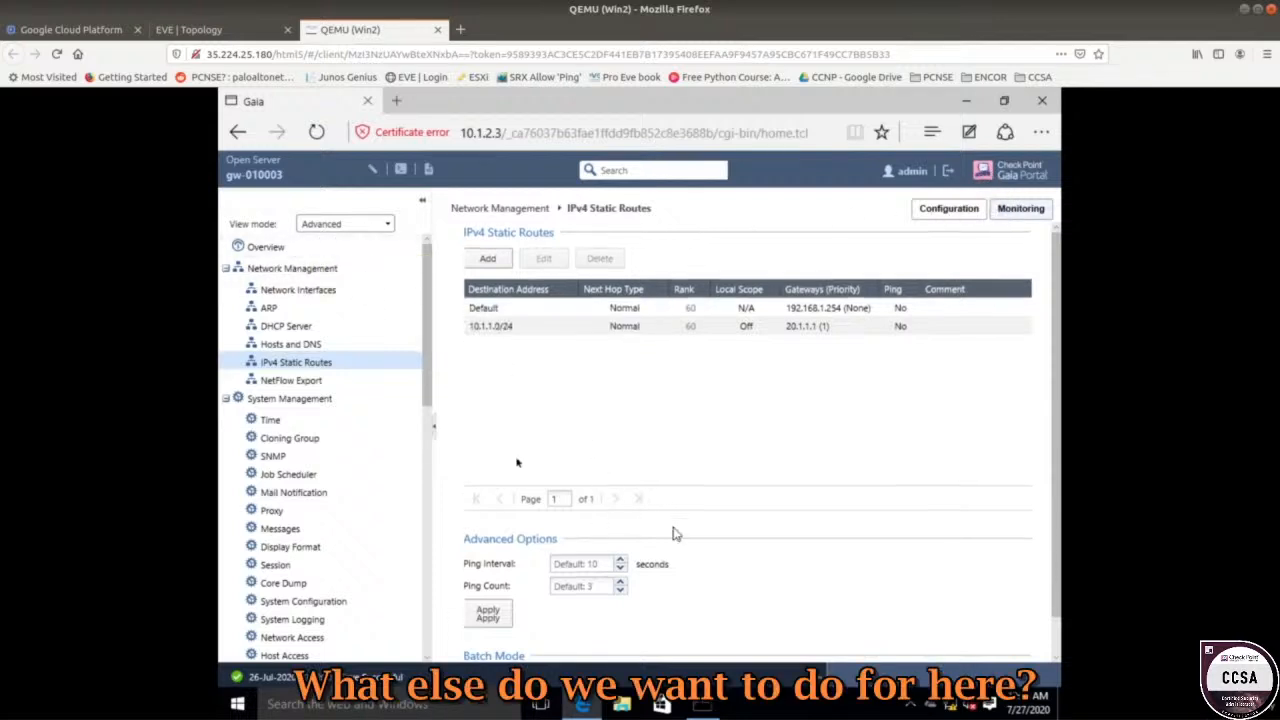
click(285, 248)
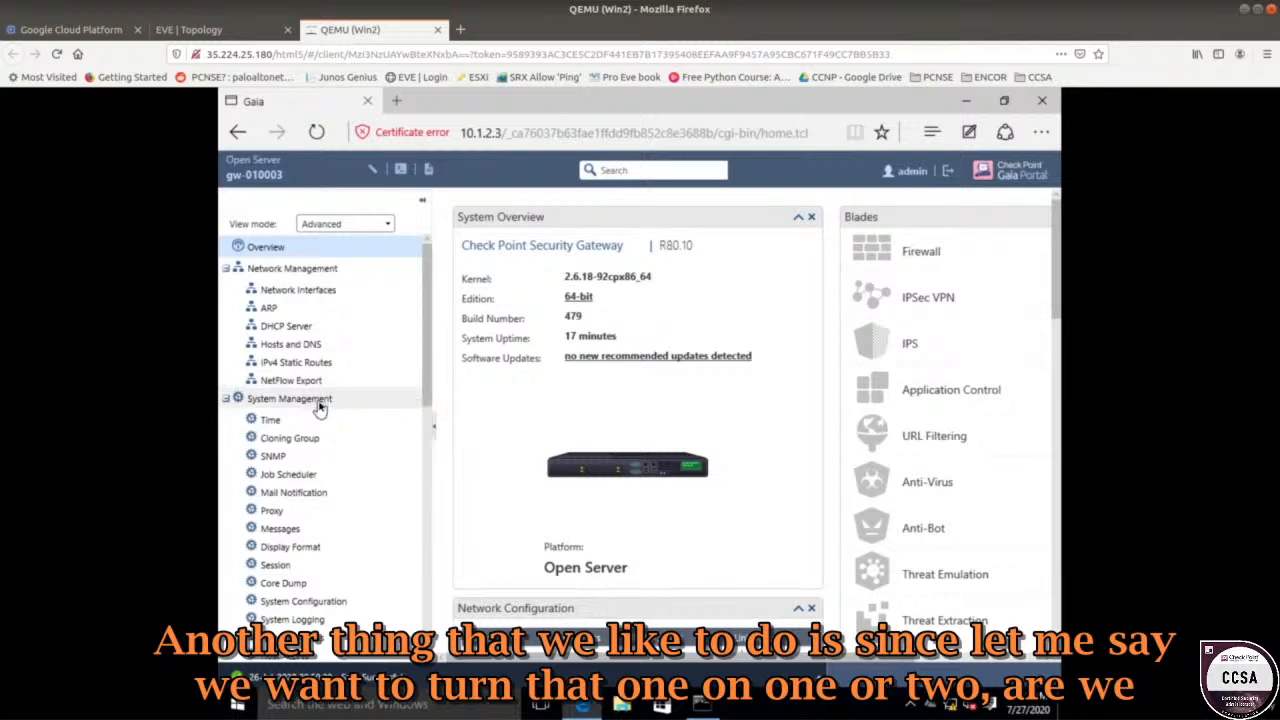
Scroll the navigation tree down and back to the top on the R80.10 gateway Overview.
scroll(320, 405, down, 3)
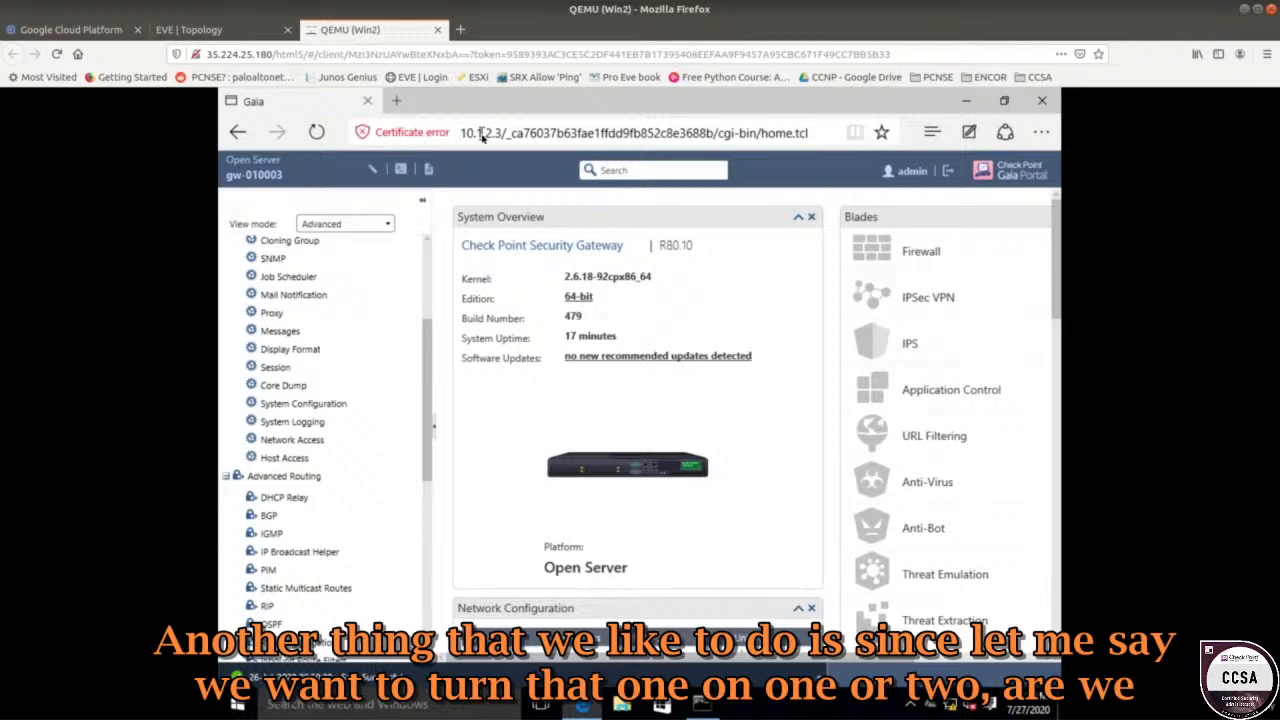
scroll(424, 421, down, 2)
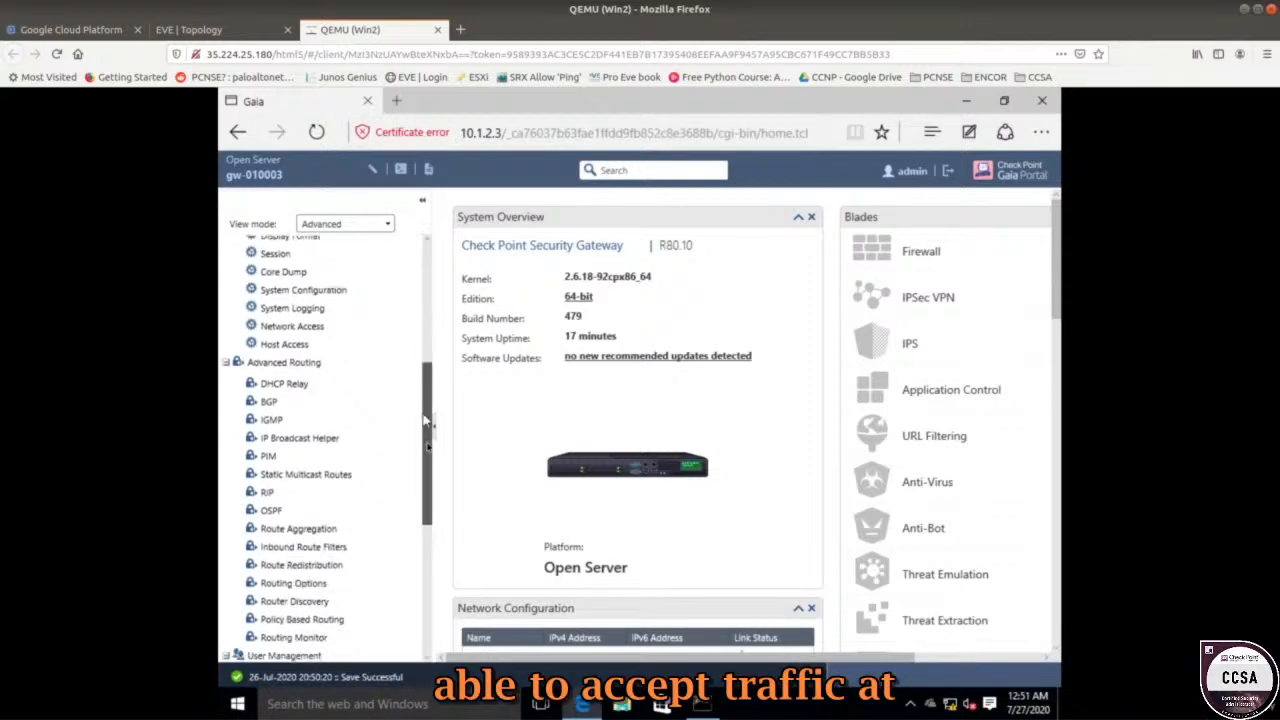
scroll(424, 421, down, 6)
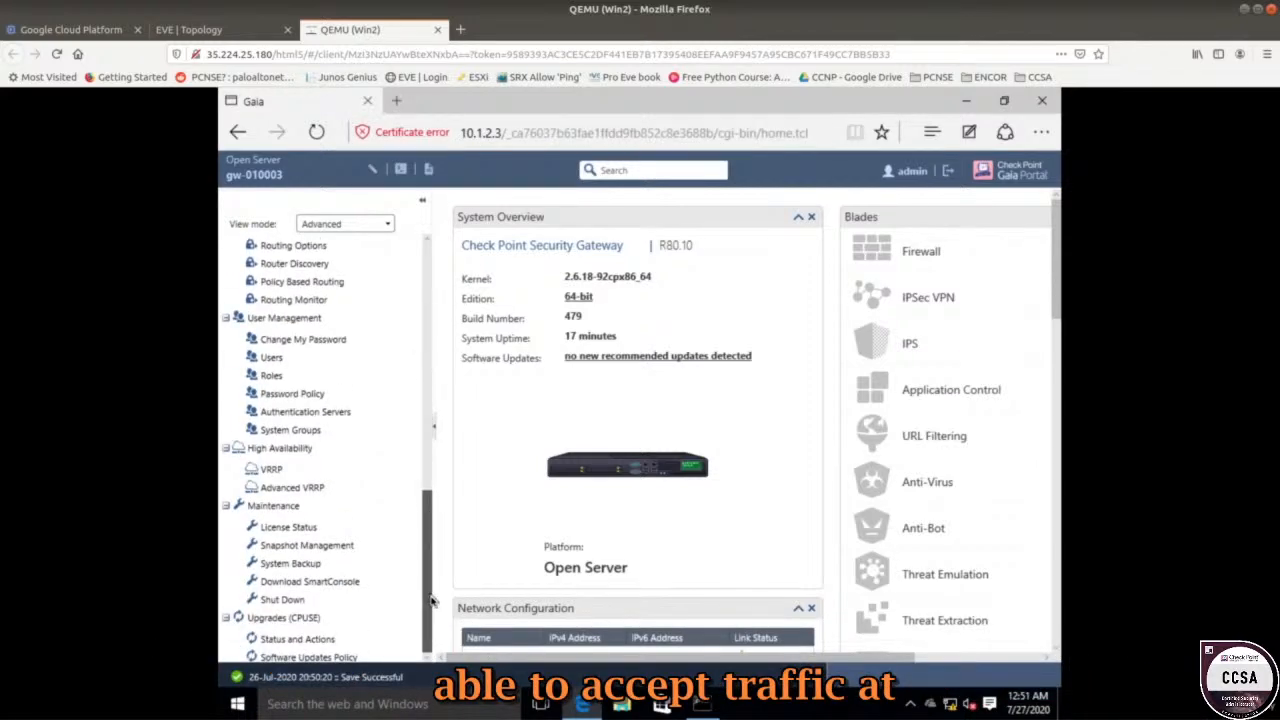
drag(430, 597, 415, 212)
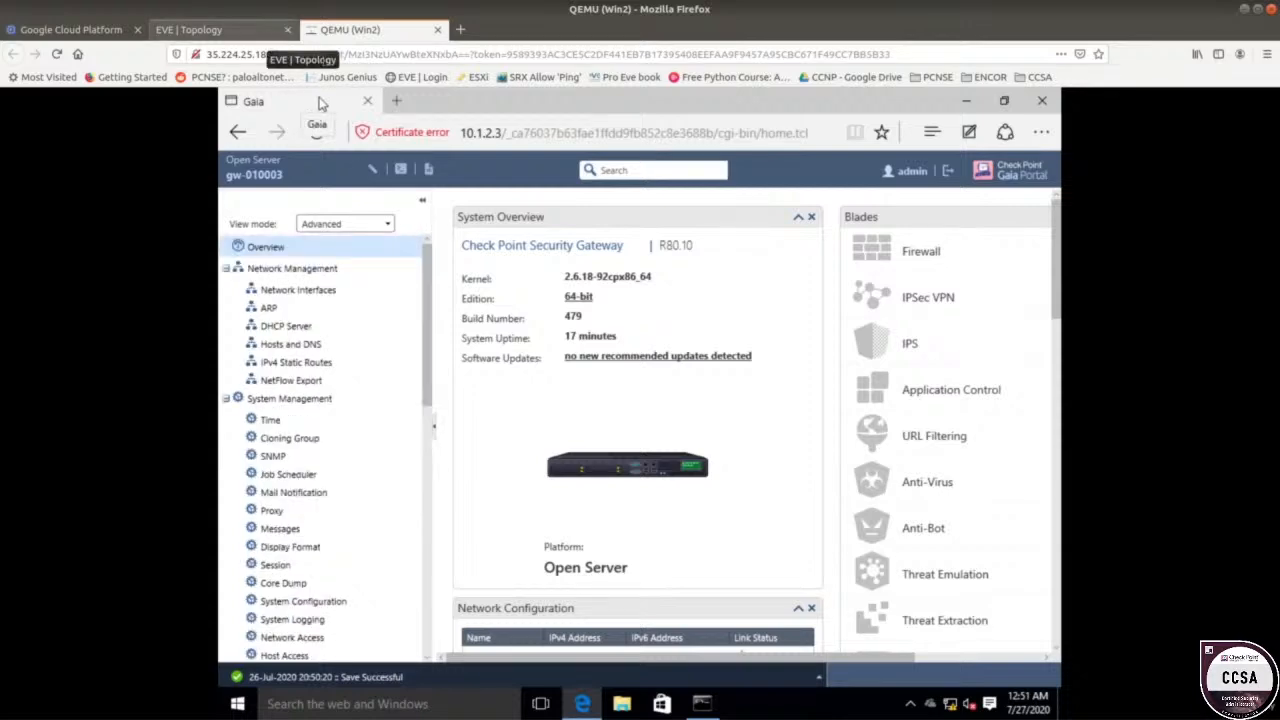
click(397, 102)
text(20.1.1)
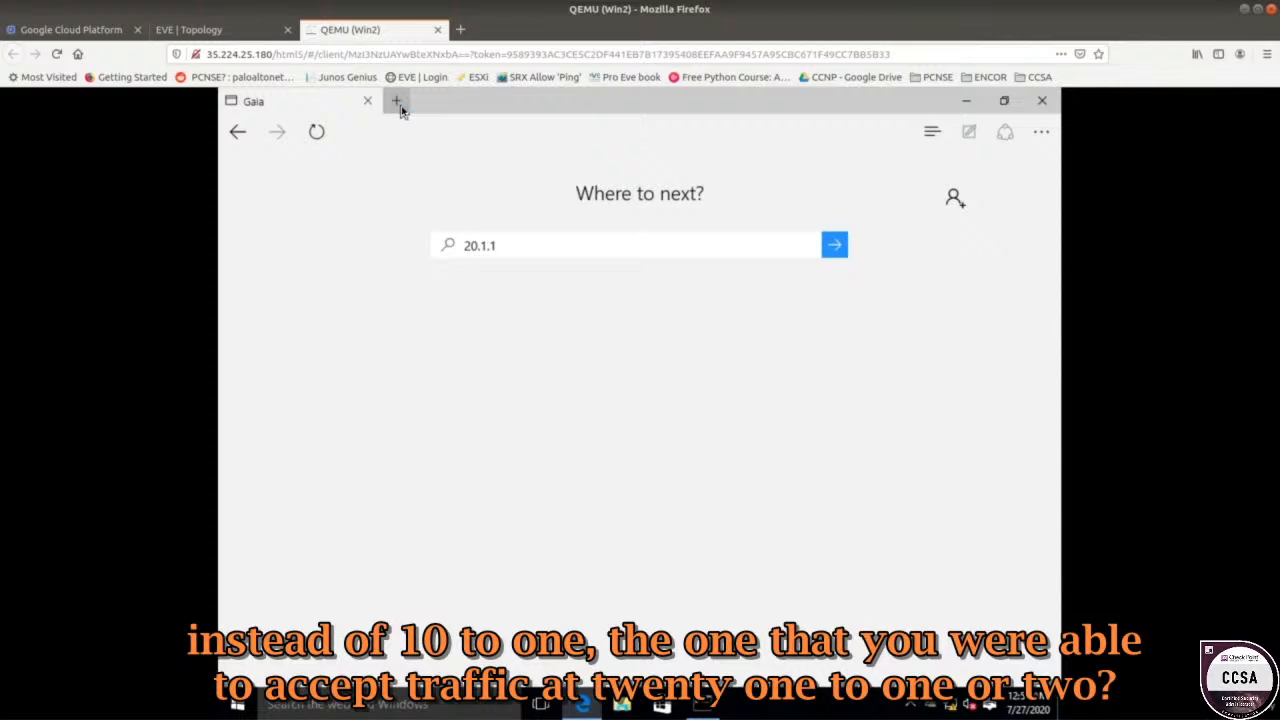
key(Left)
key(Left)
key(Left)
key(Left)
key(Left)
key(Left)
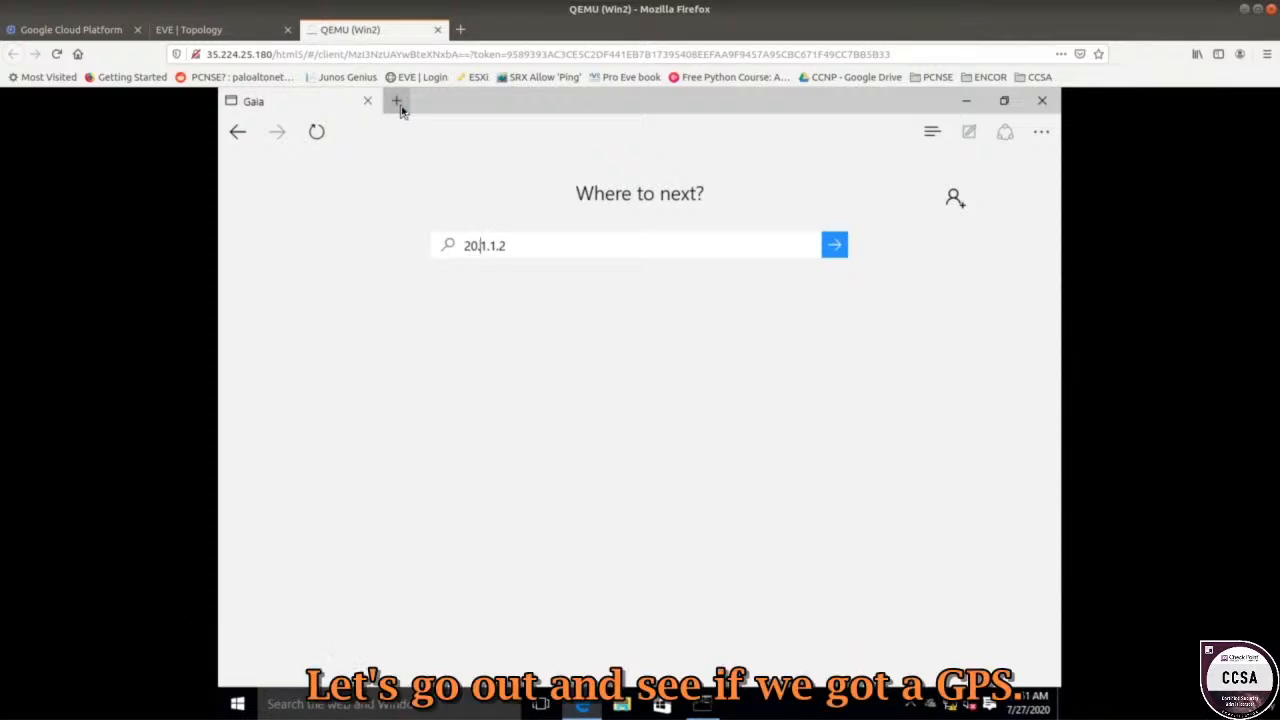
text(https://)
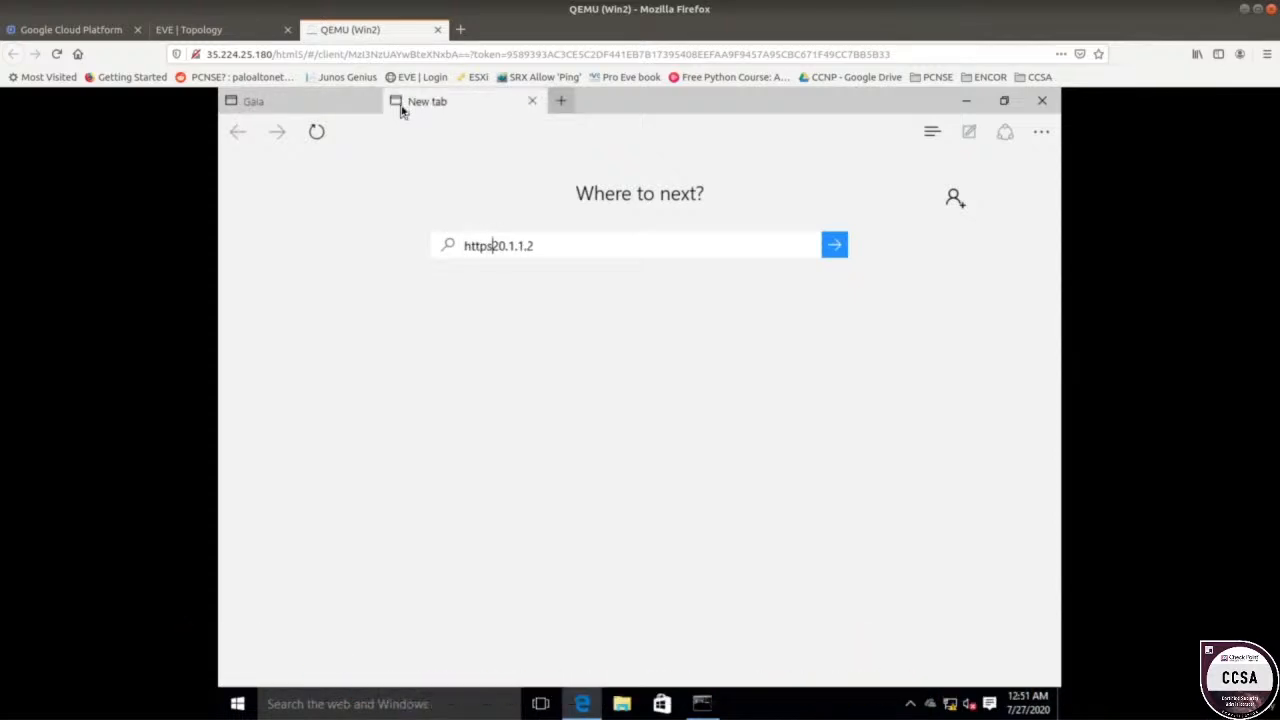
key(Return)
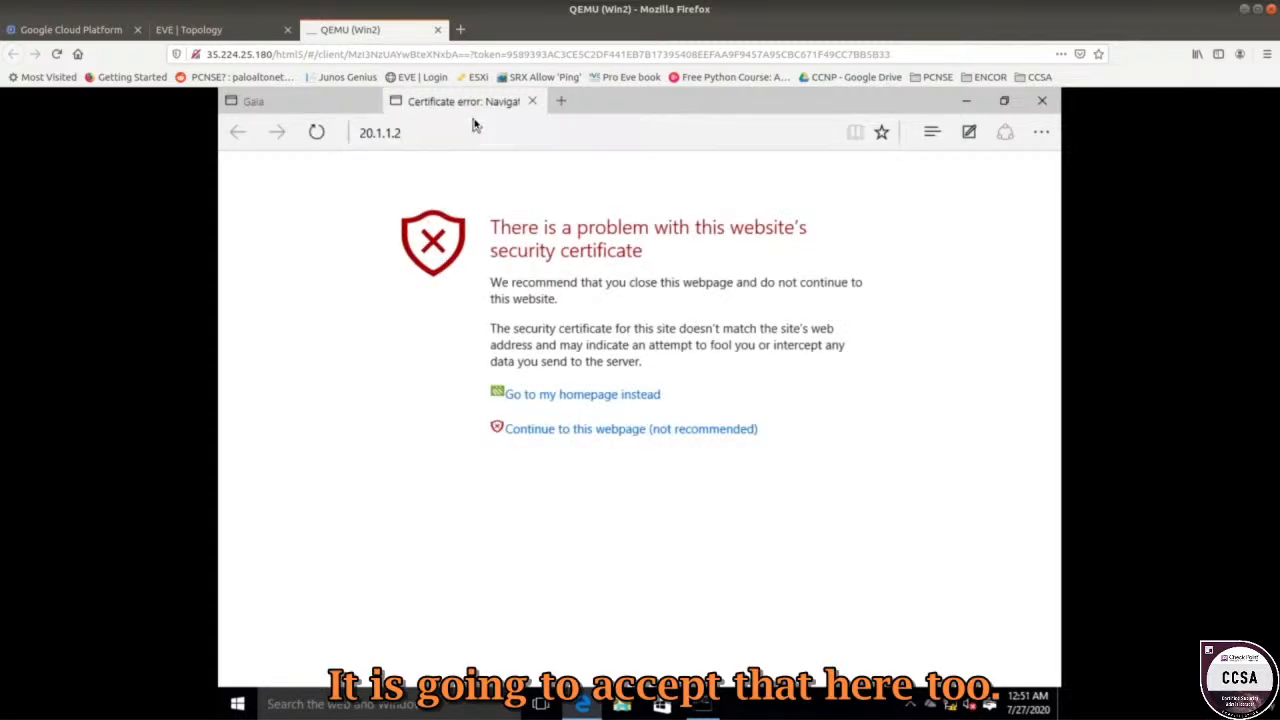
click(225, 30)
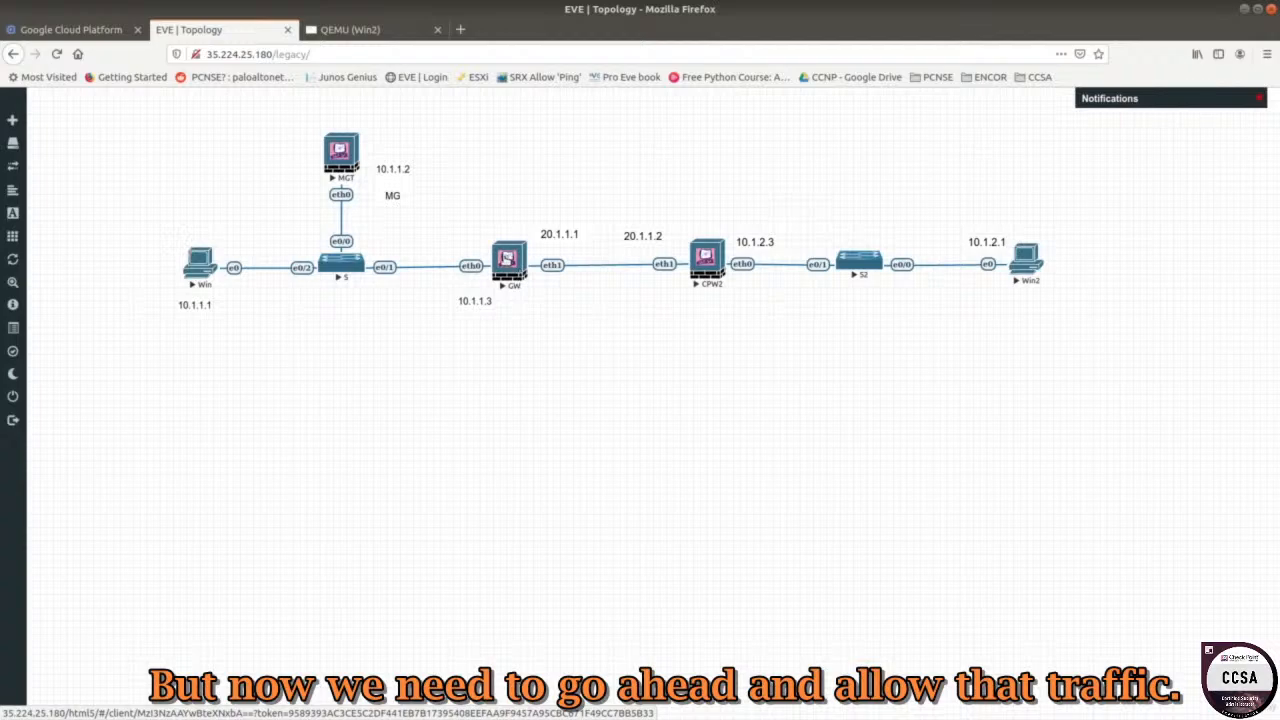
View the Win host's and Win2's consoles, then return to the lab topology diagram.
click(509, 258)
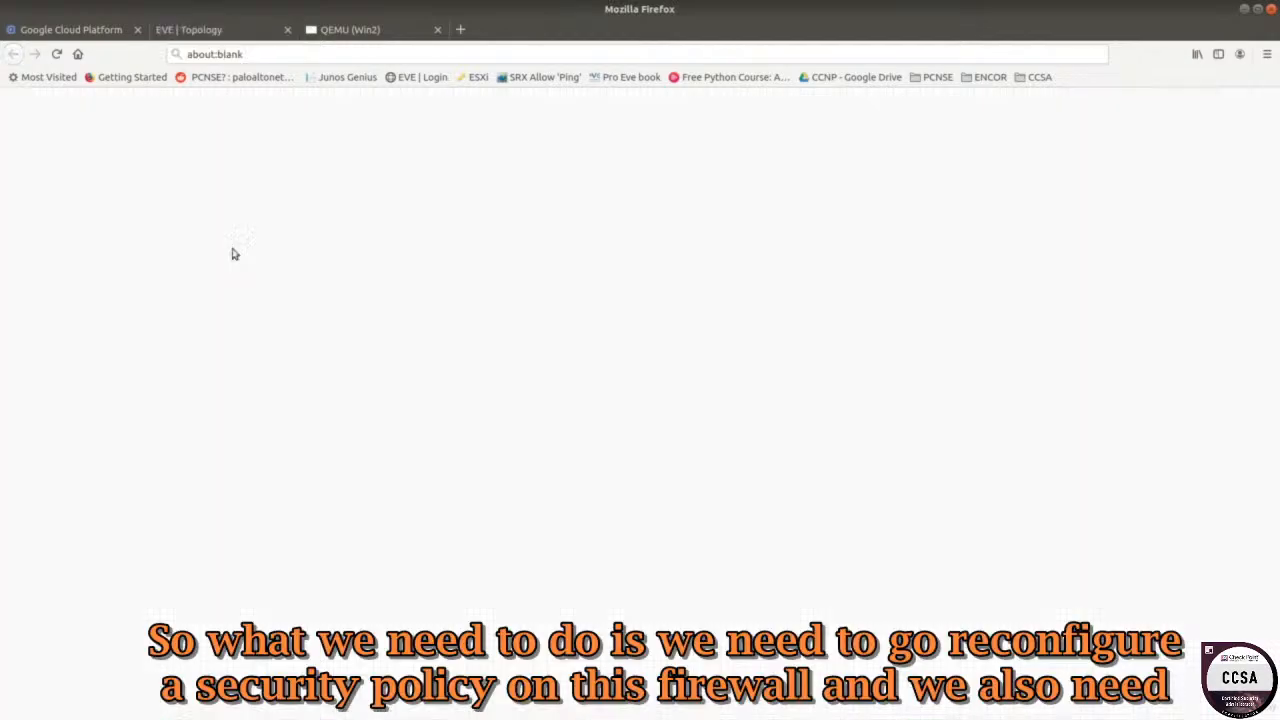
click(487, 30)
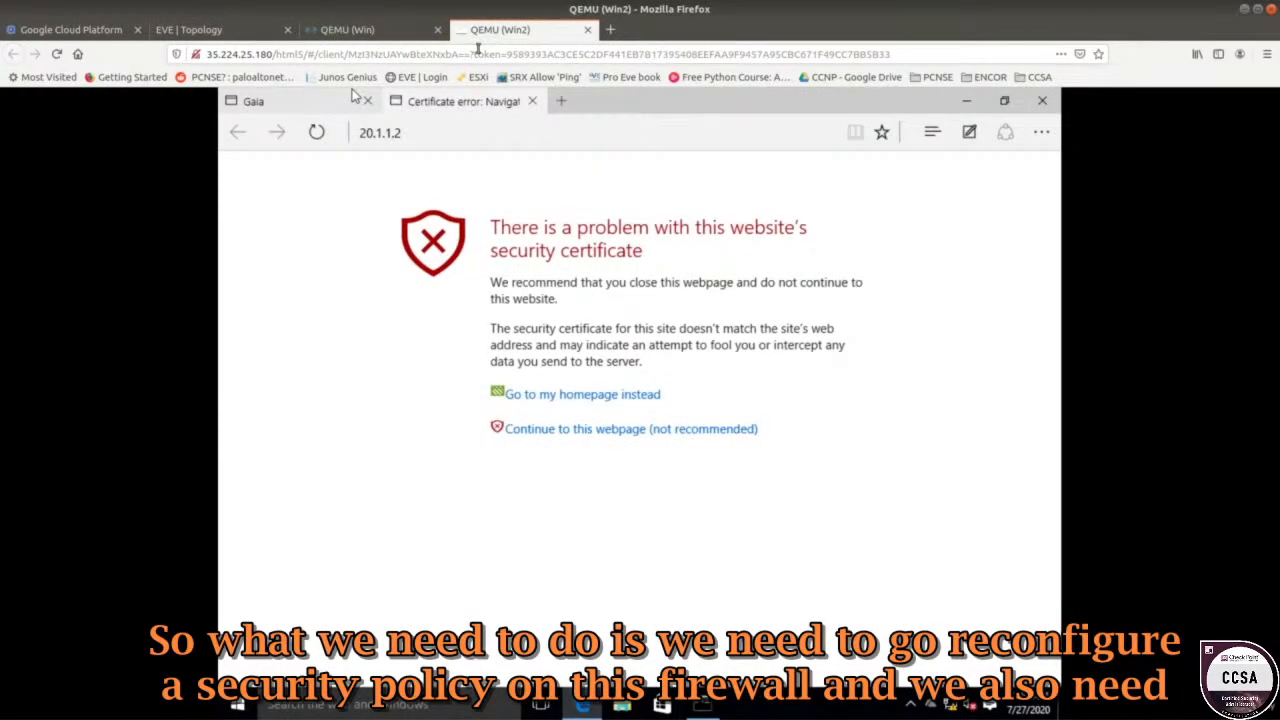
click(390, 33)
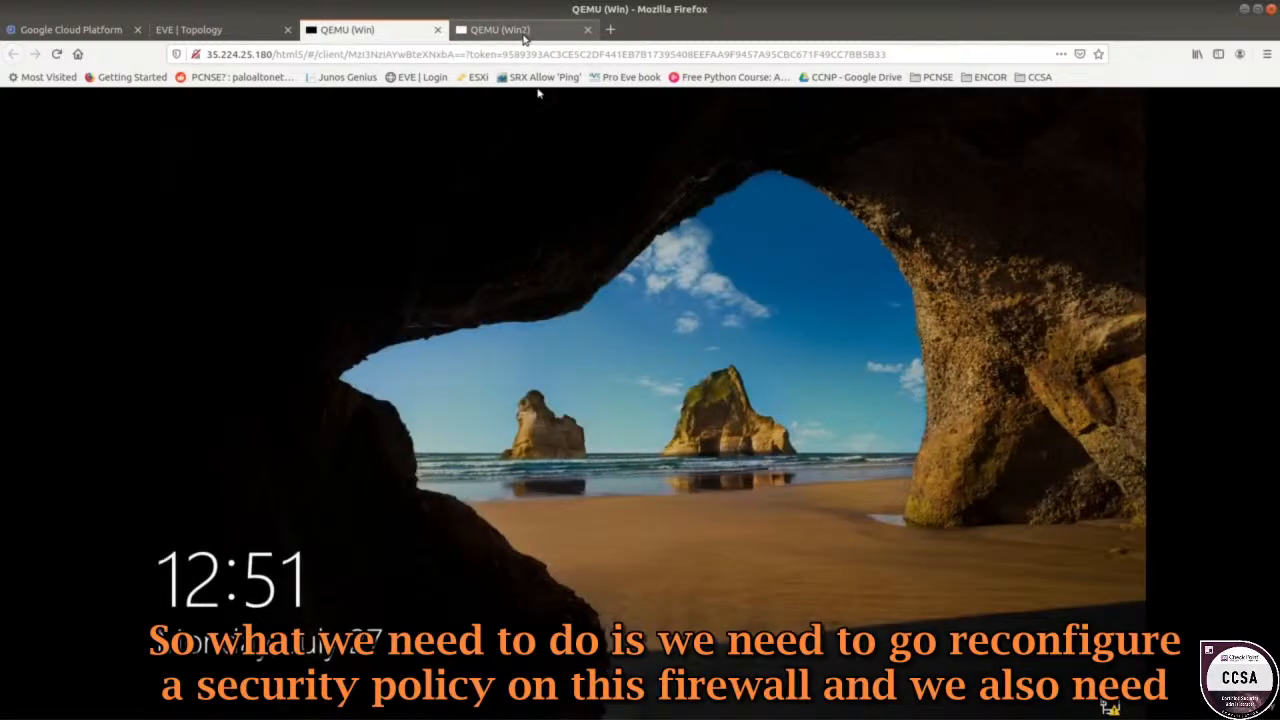
click(209, 33)
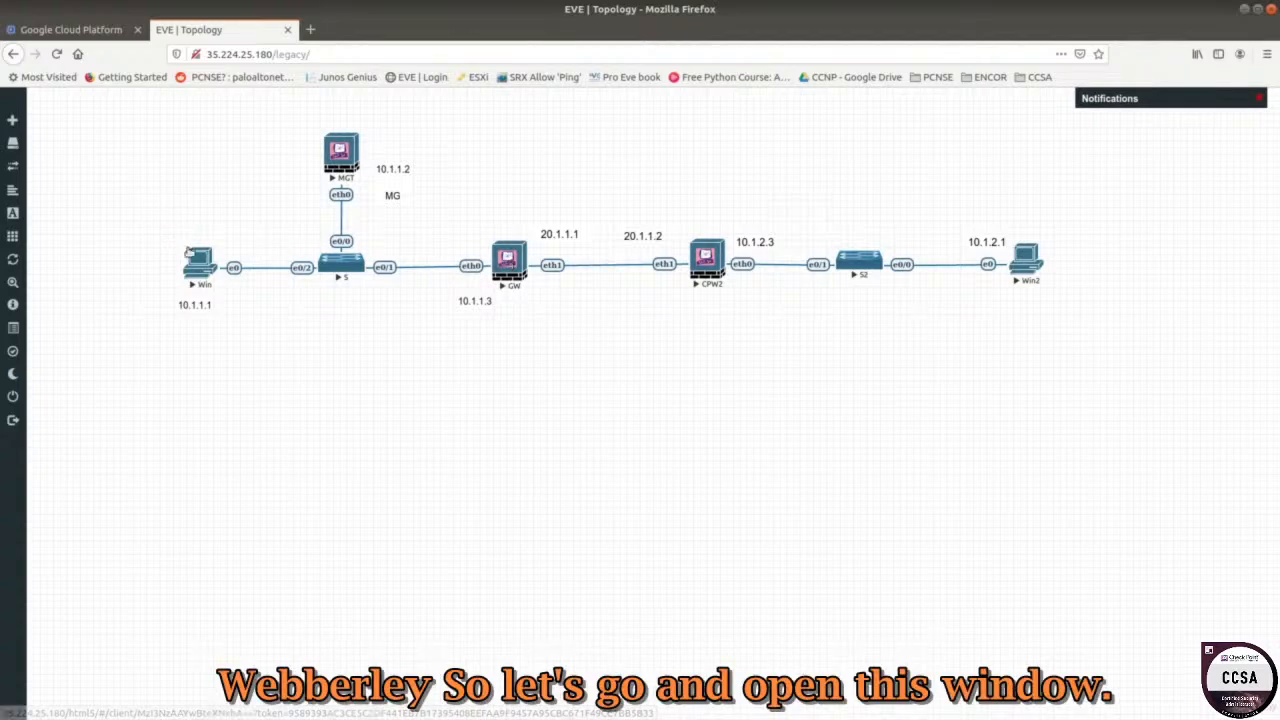
Close the Command Prompt on the Windows host and launch Microsoft Edge.
click(192, 264)
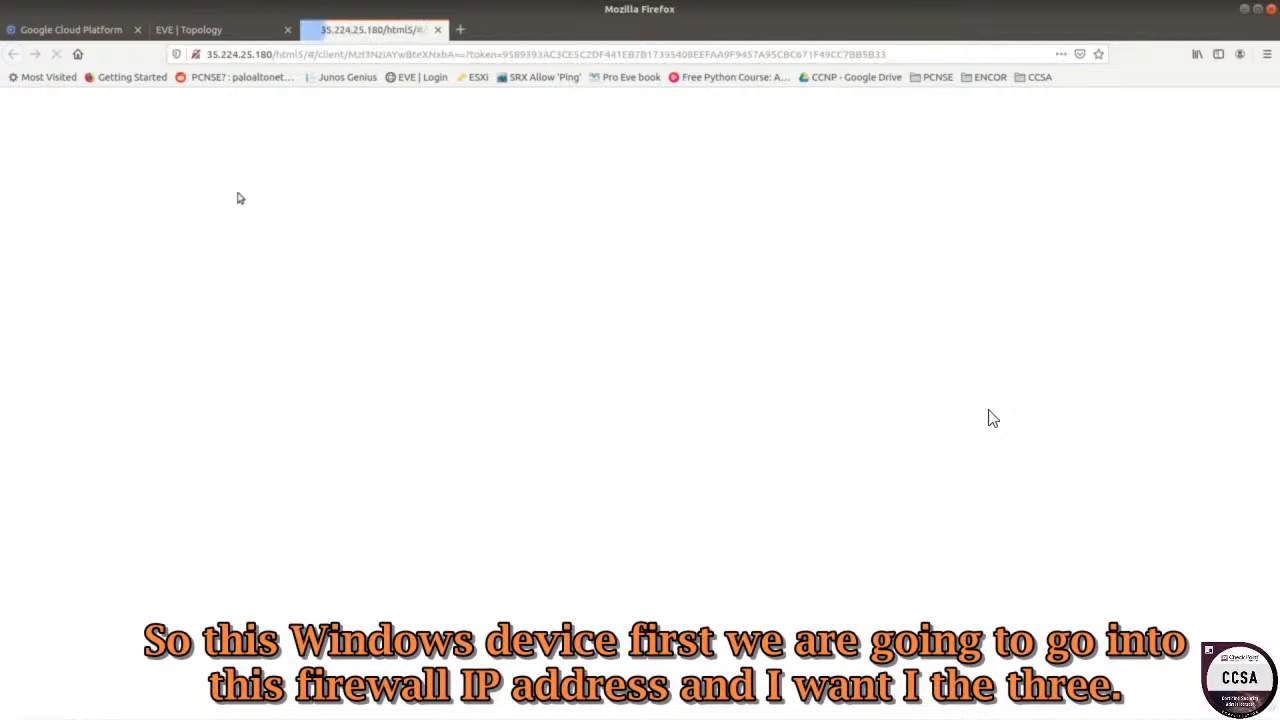
click(232, 35)
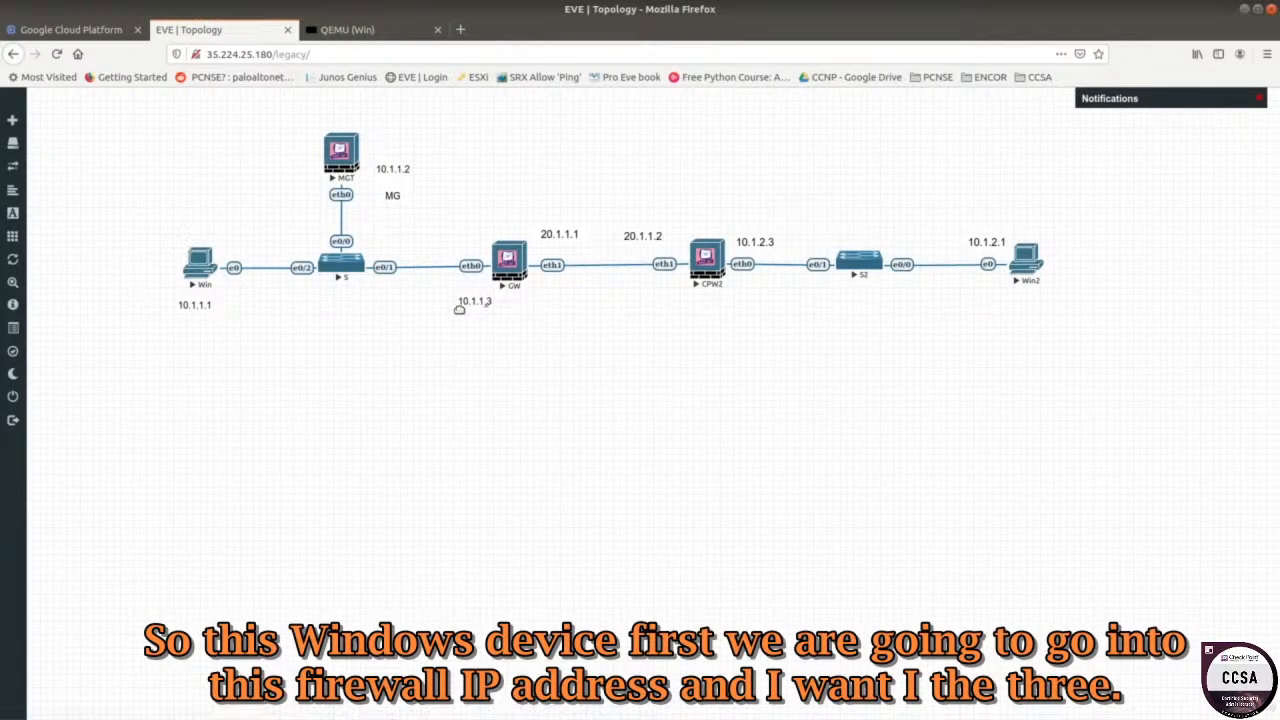
click(330, 36)
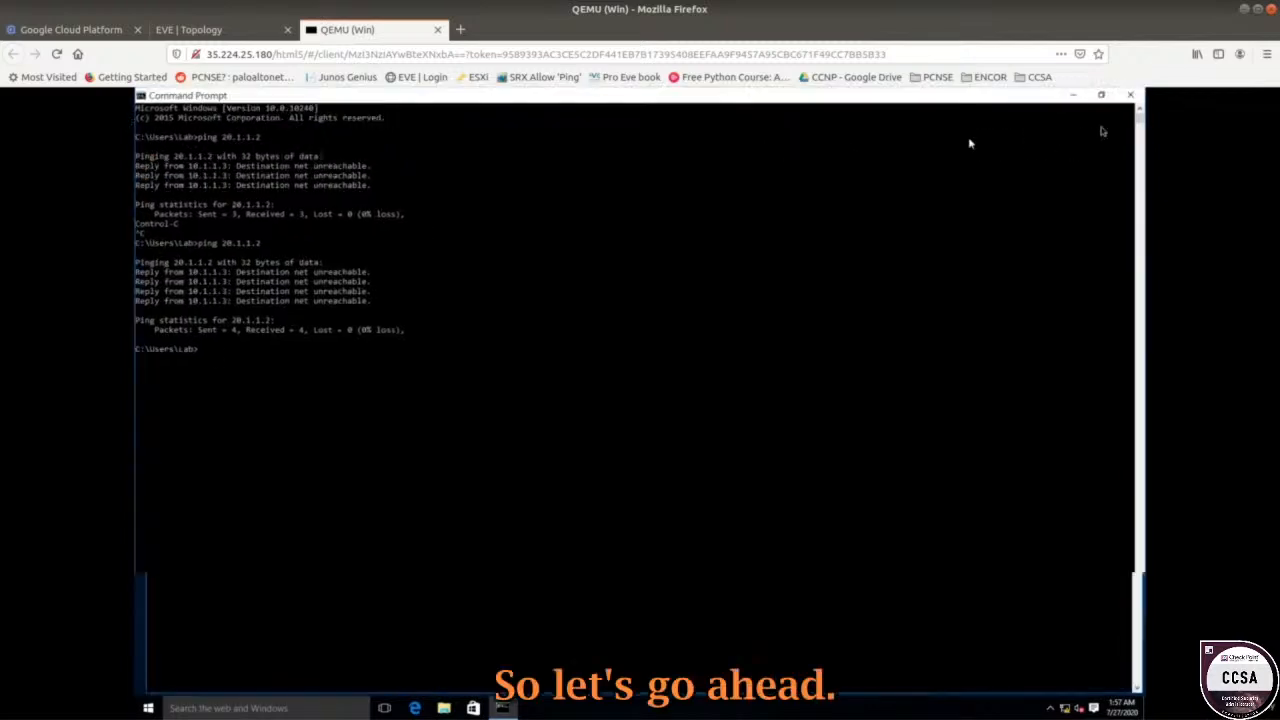
click(1131, 96)
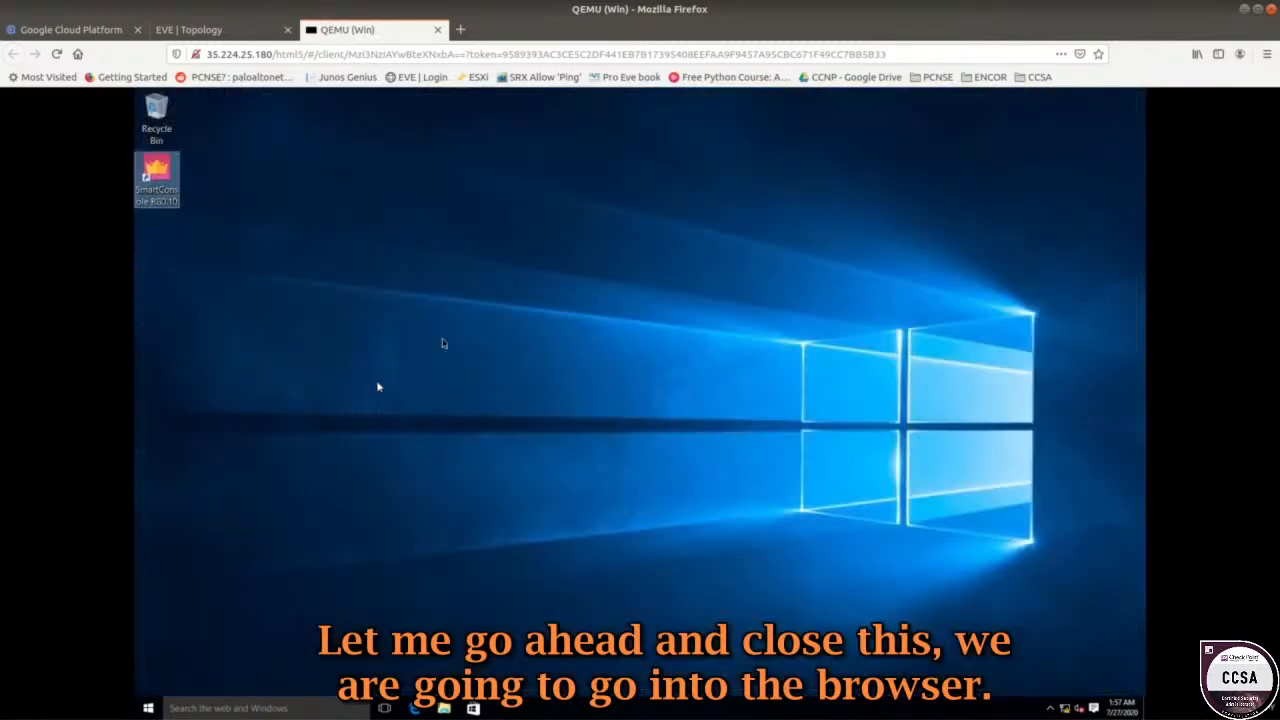
click(502, 282)
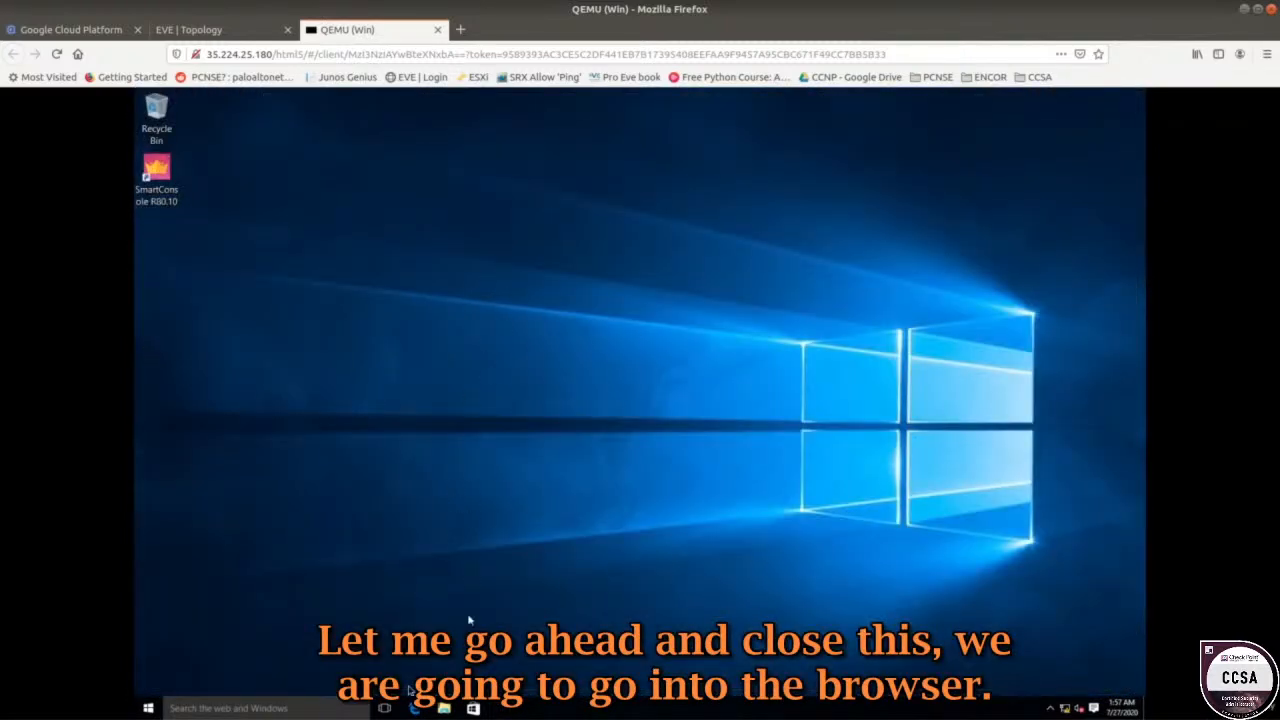
click(414, 707)
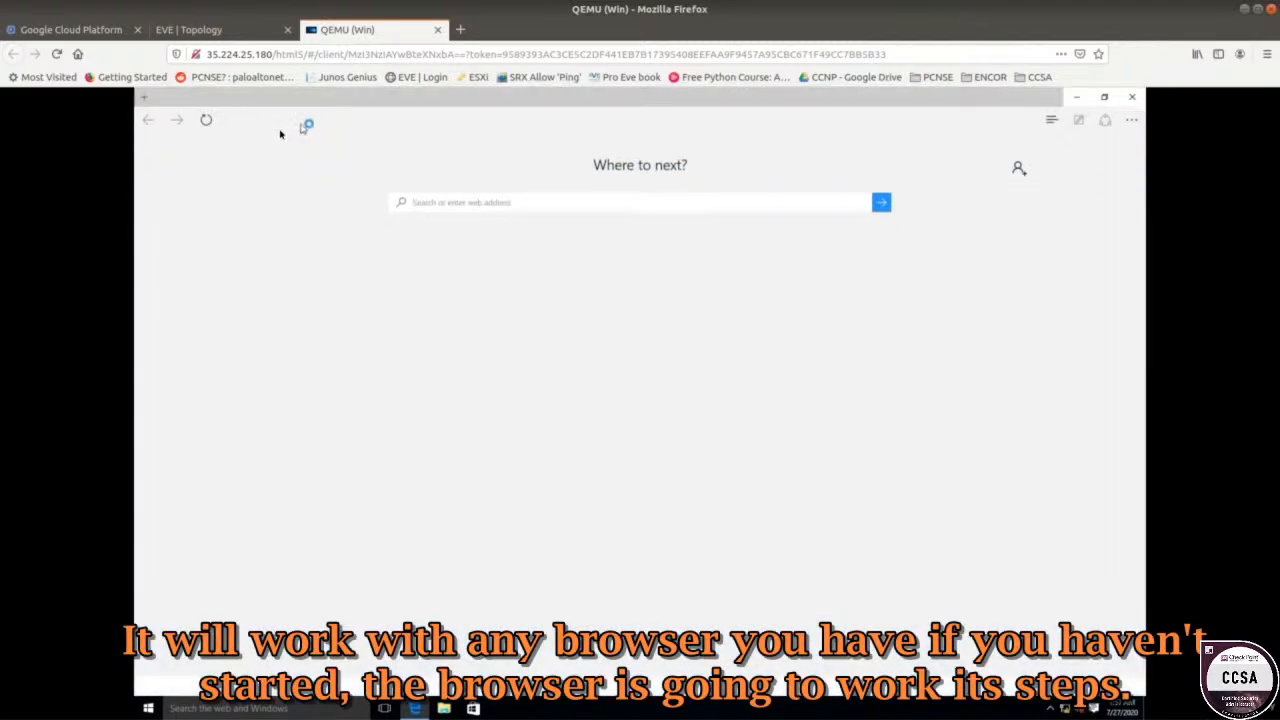
text(ht)
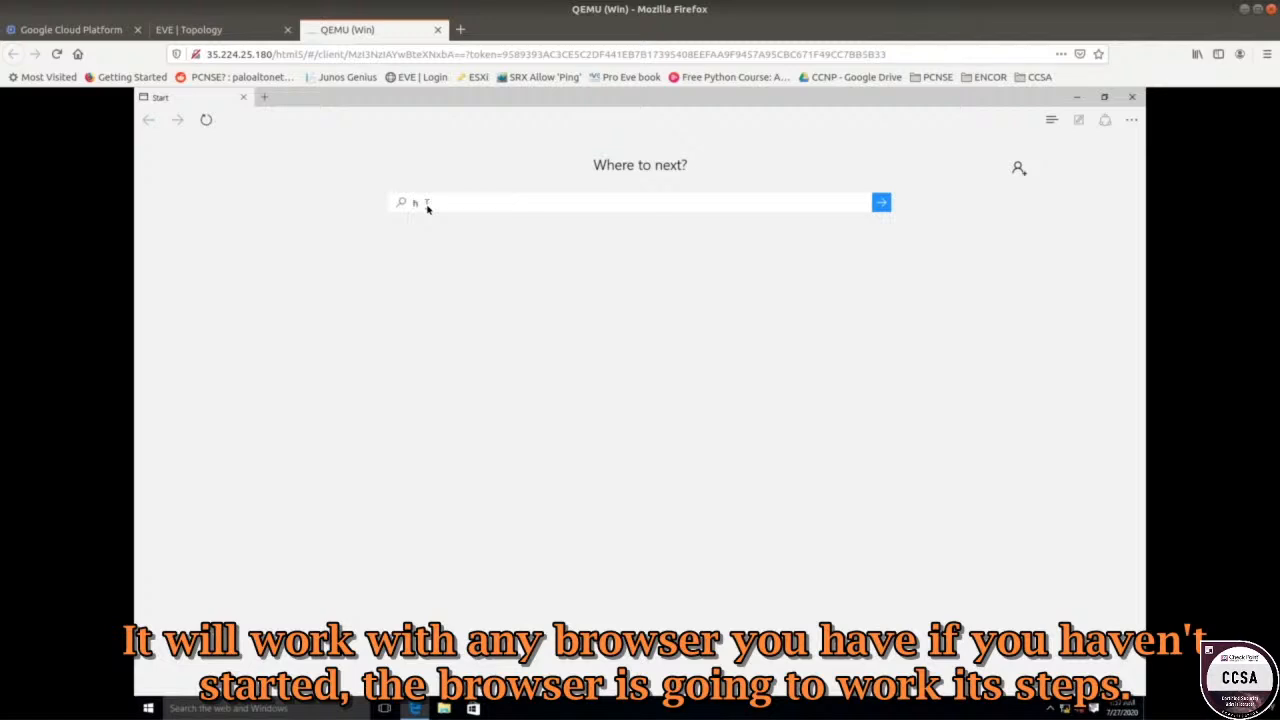
text(tps://)
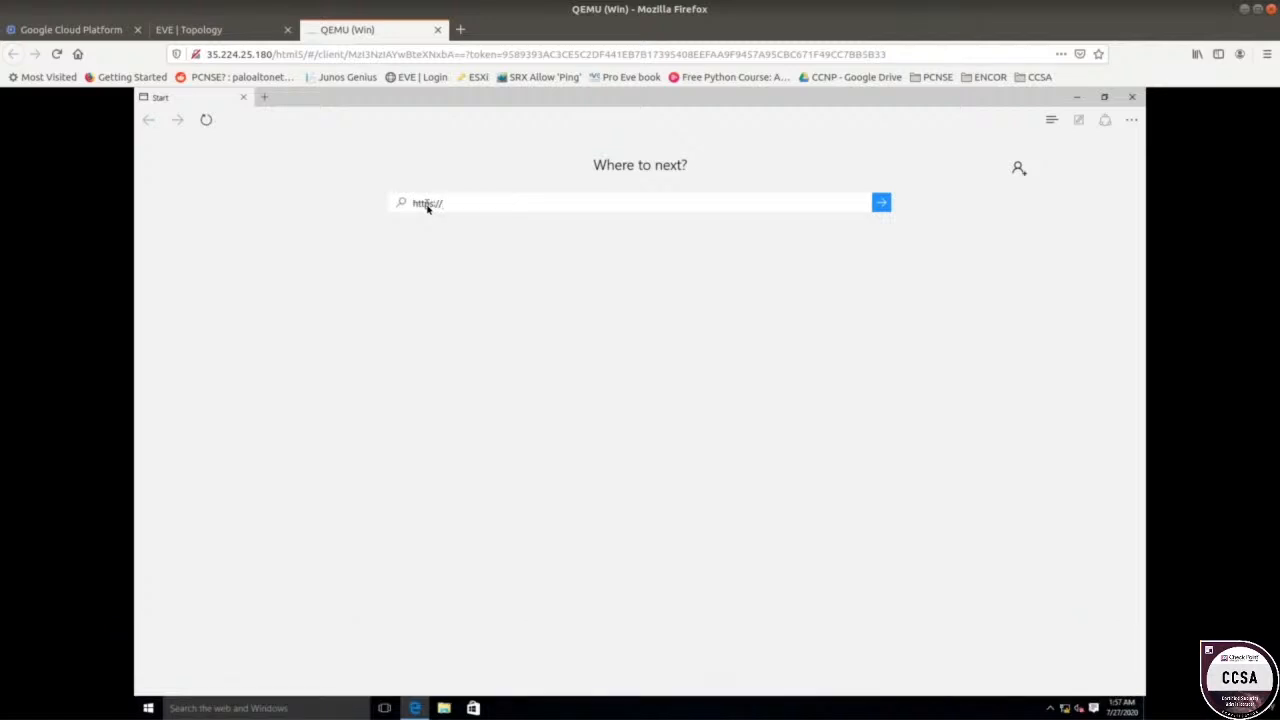
text(10.1.1.34)
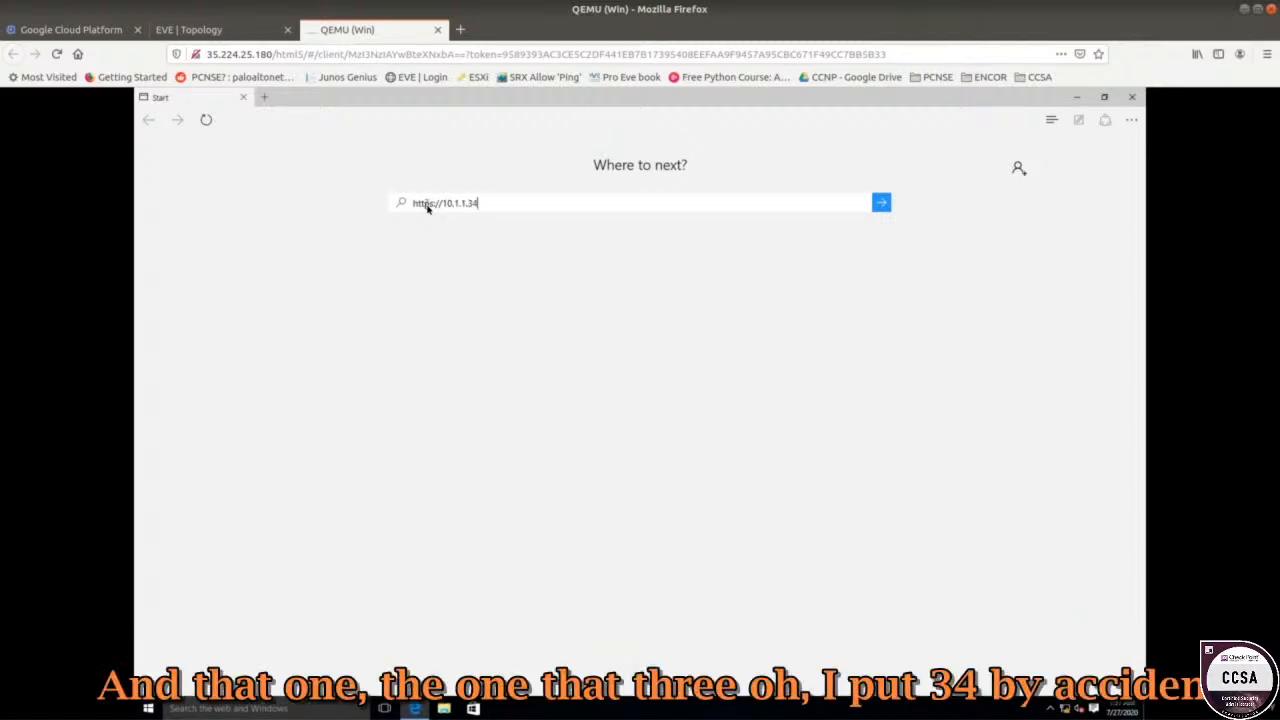
key(Return)
click(336, 126)
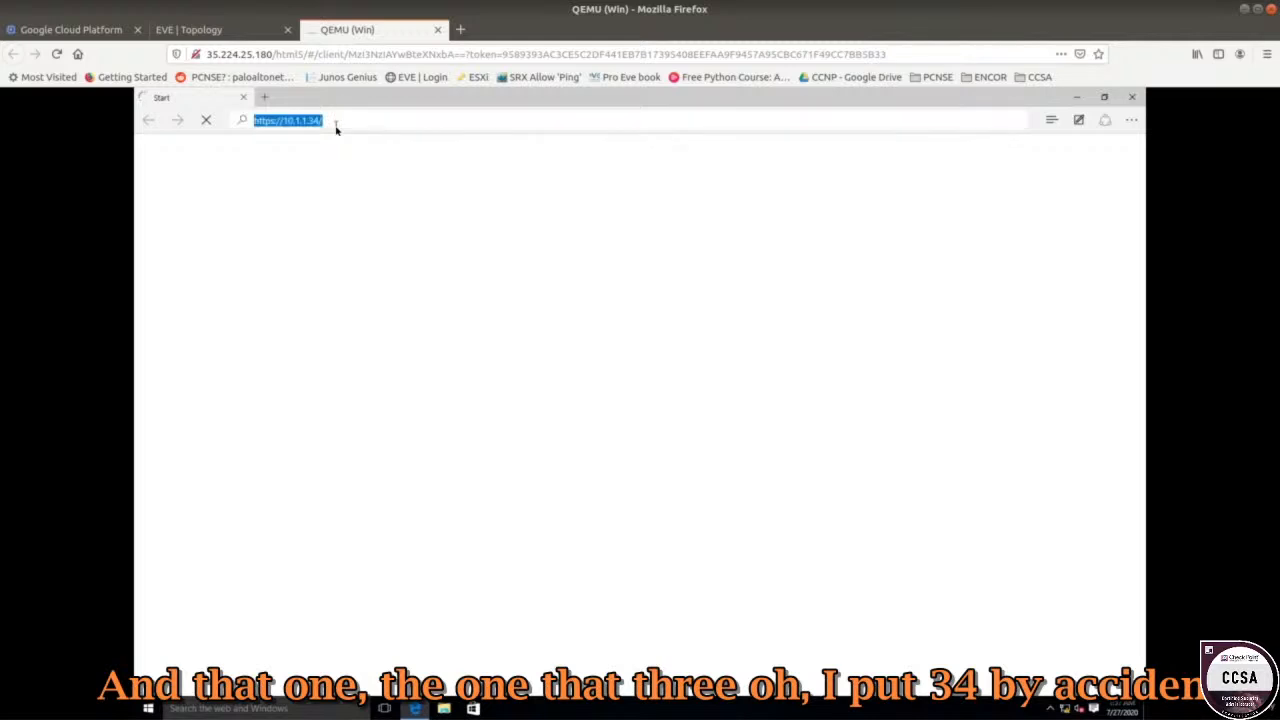
click(337, 127)
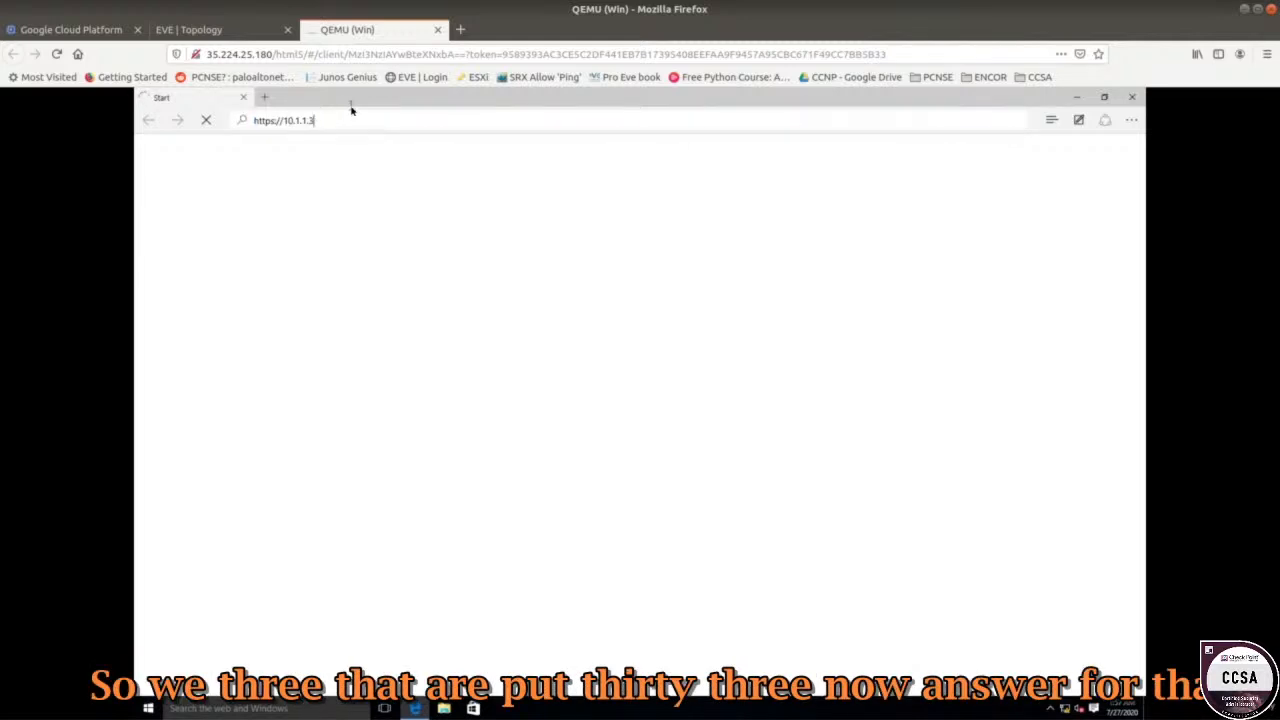
text(3)
key(Return)
click(340, 126)
click(340, 126)
key(BackSpace)
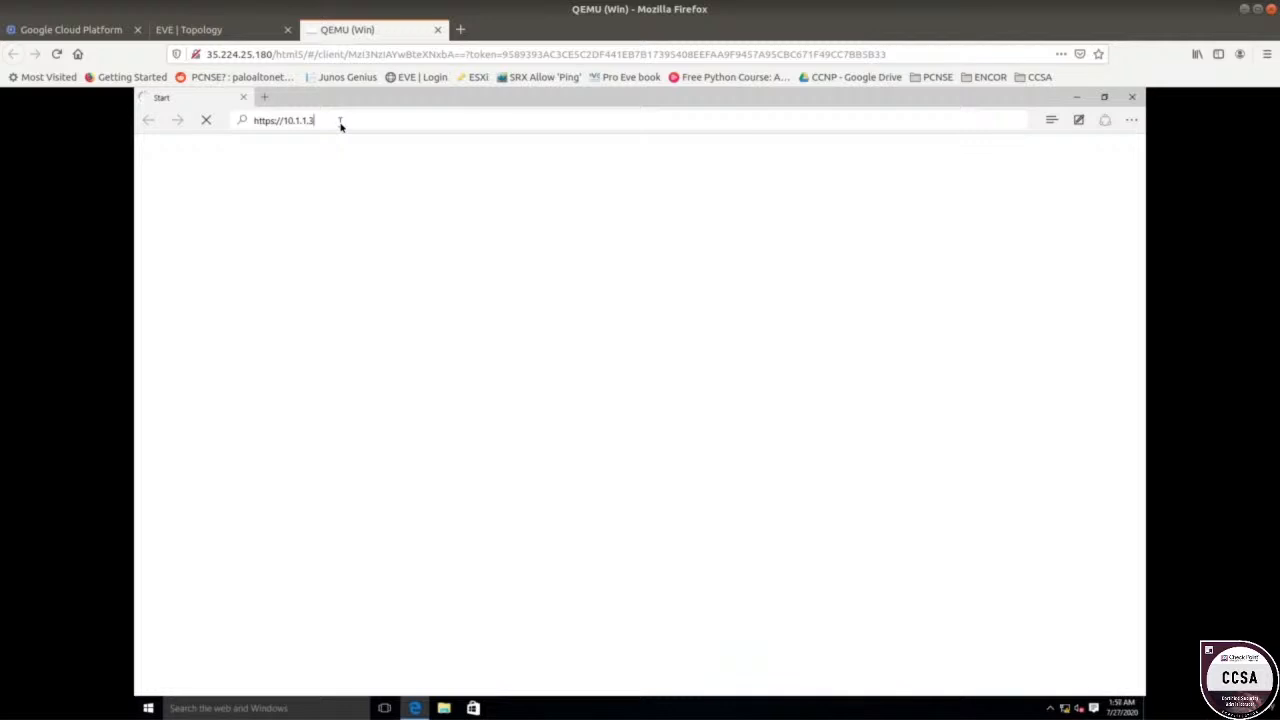
key(Return)
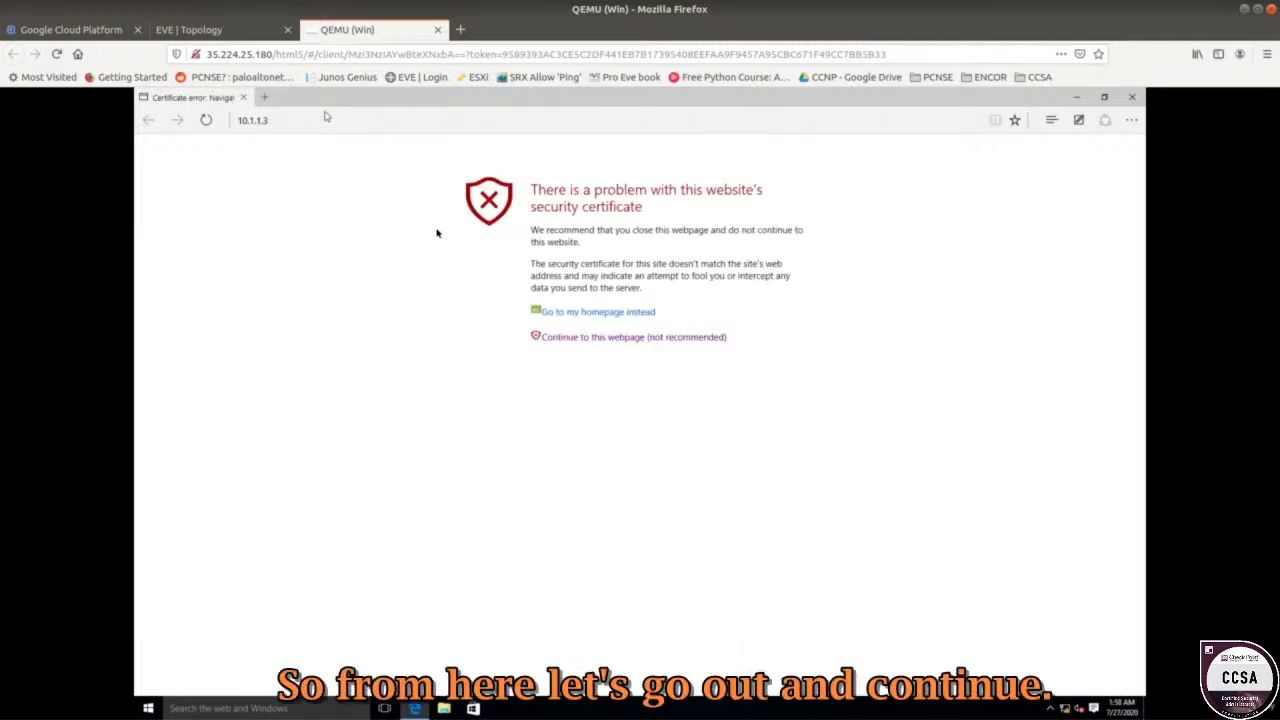
Pass the certificate warning, then sign in to Gaia Portal with saved administrator credentials.
click(624, 338)
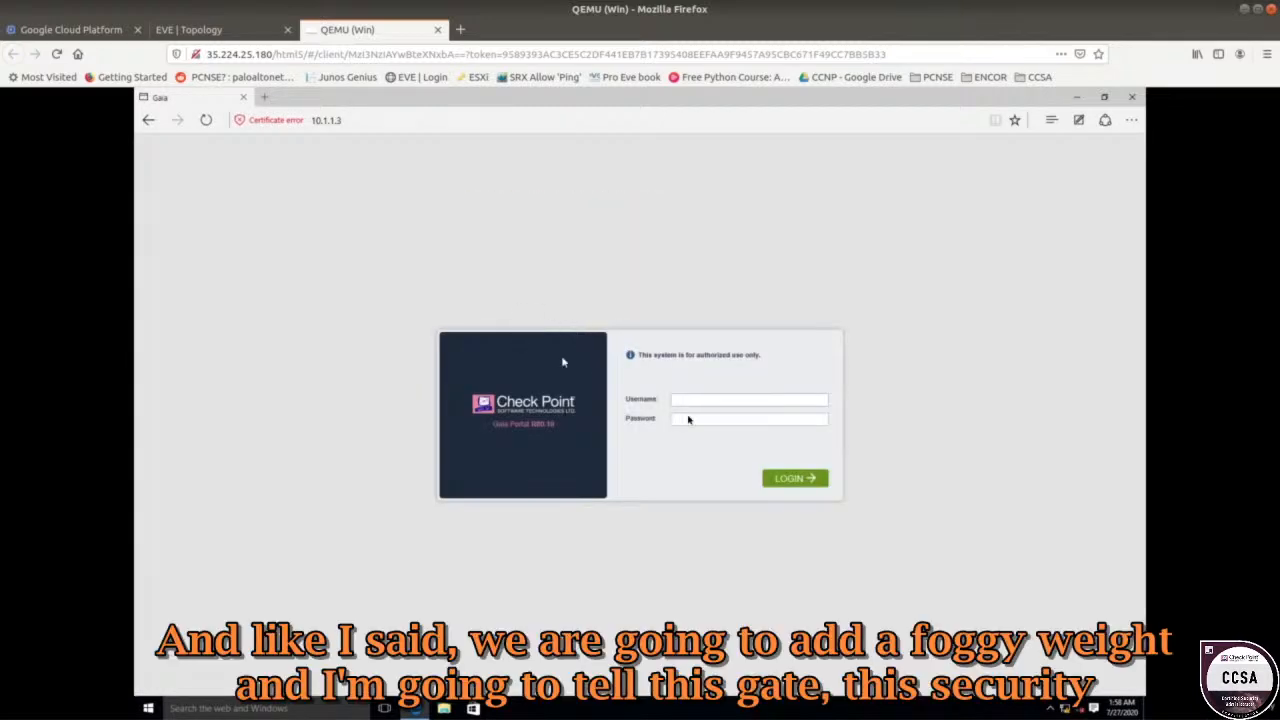
click(688, 401)
click(700, 421)
click(792, 481)
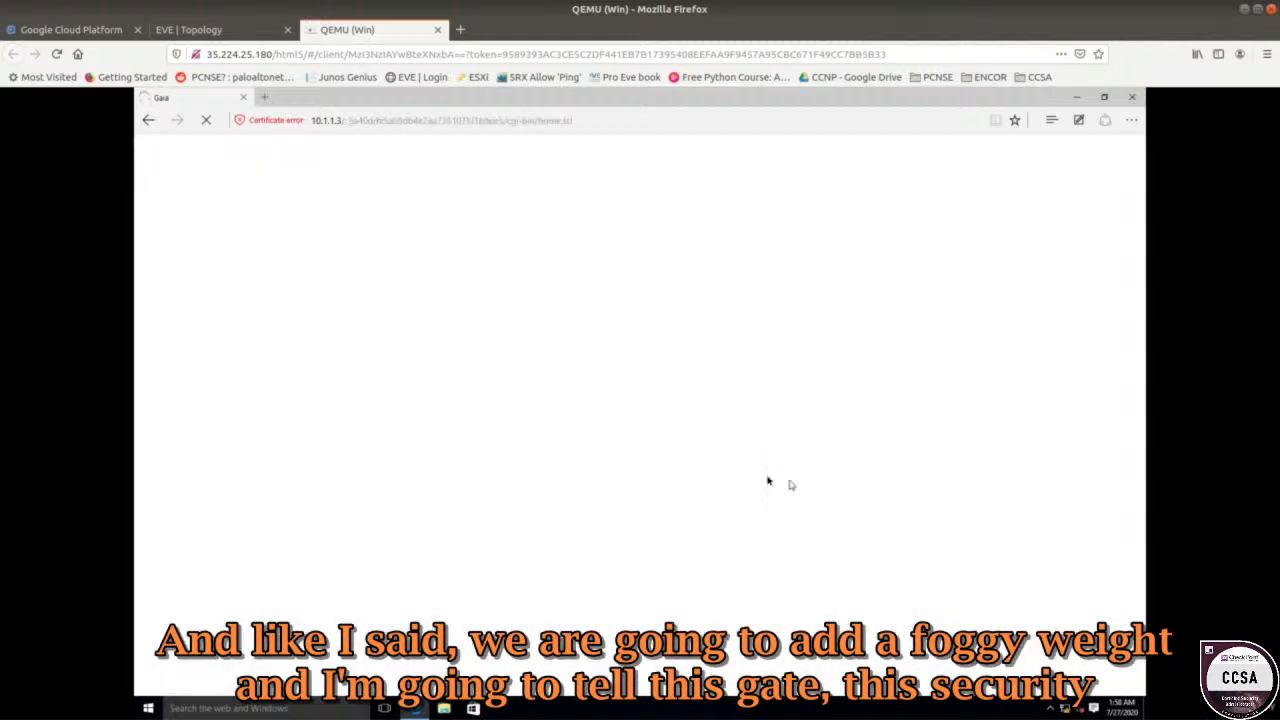
click(232, 30)
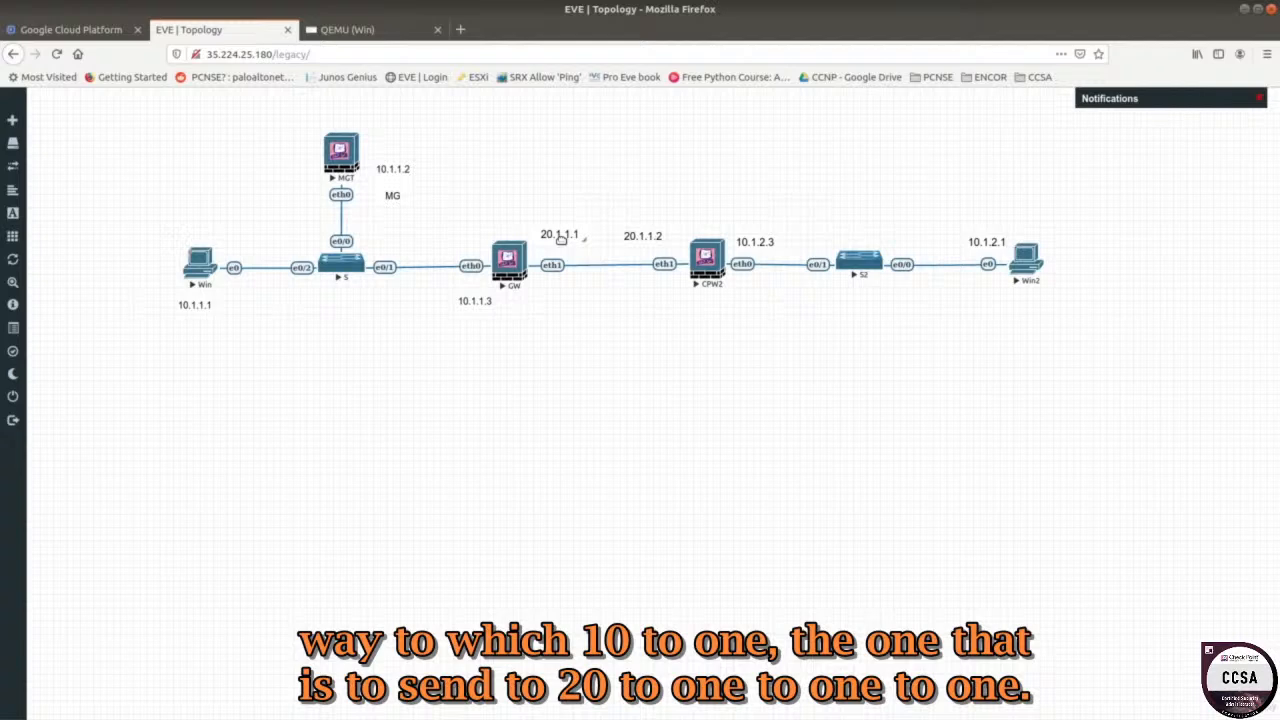
Open the Default route's edit dialog from IPv4 Static Routes, showing gateway 192.1.1.254.
click(372, 30)
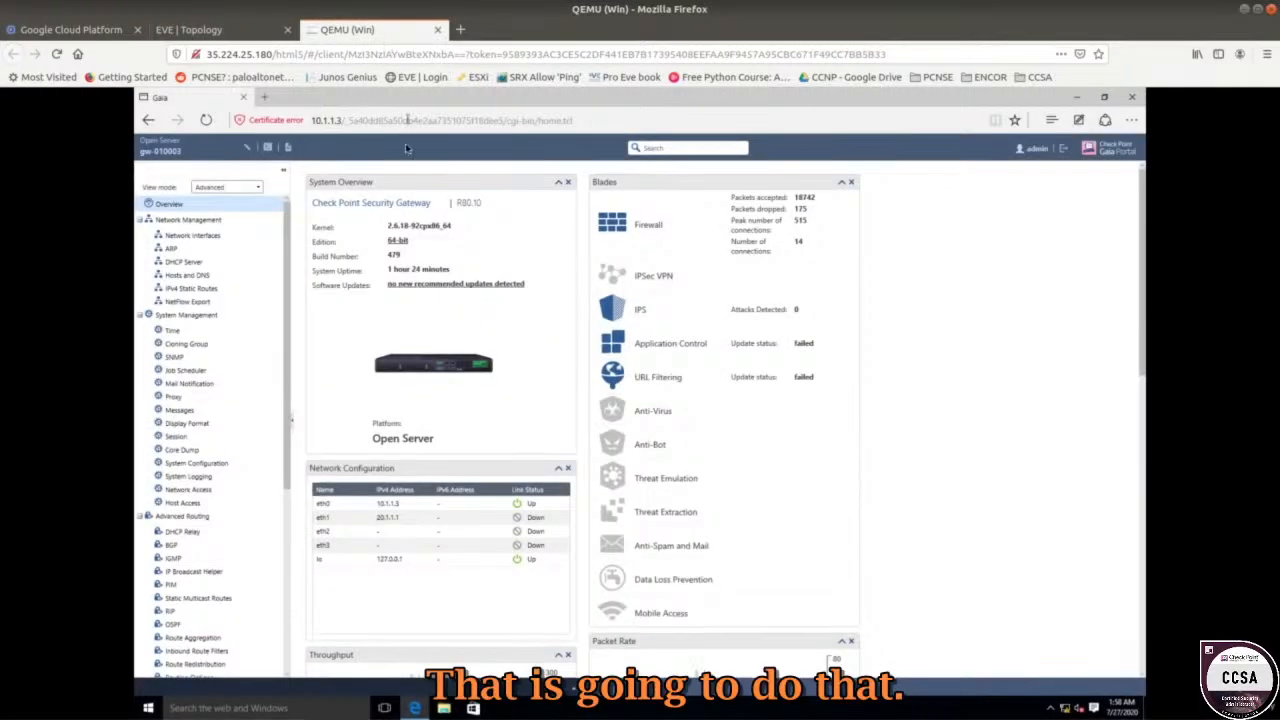
click(205, 290)
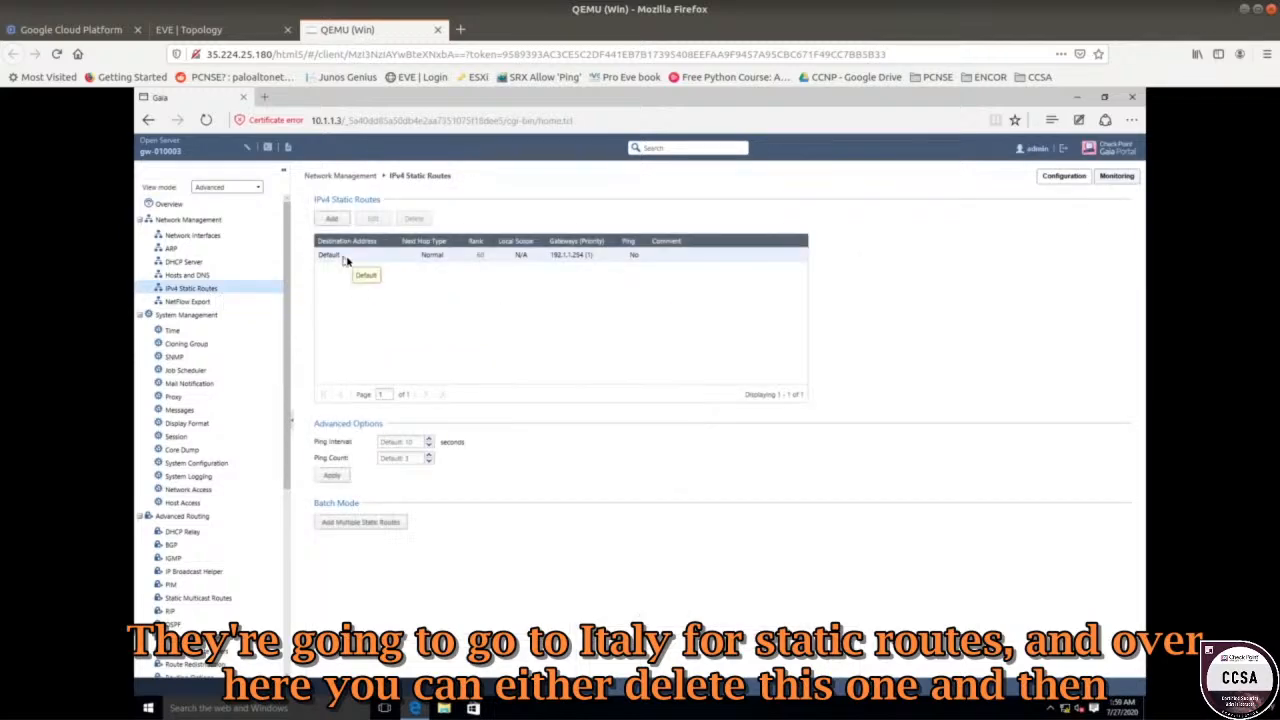
click(347, 259)
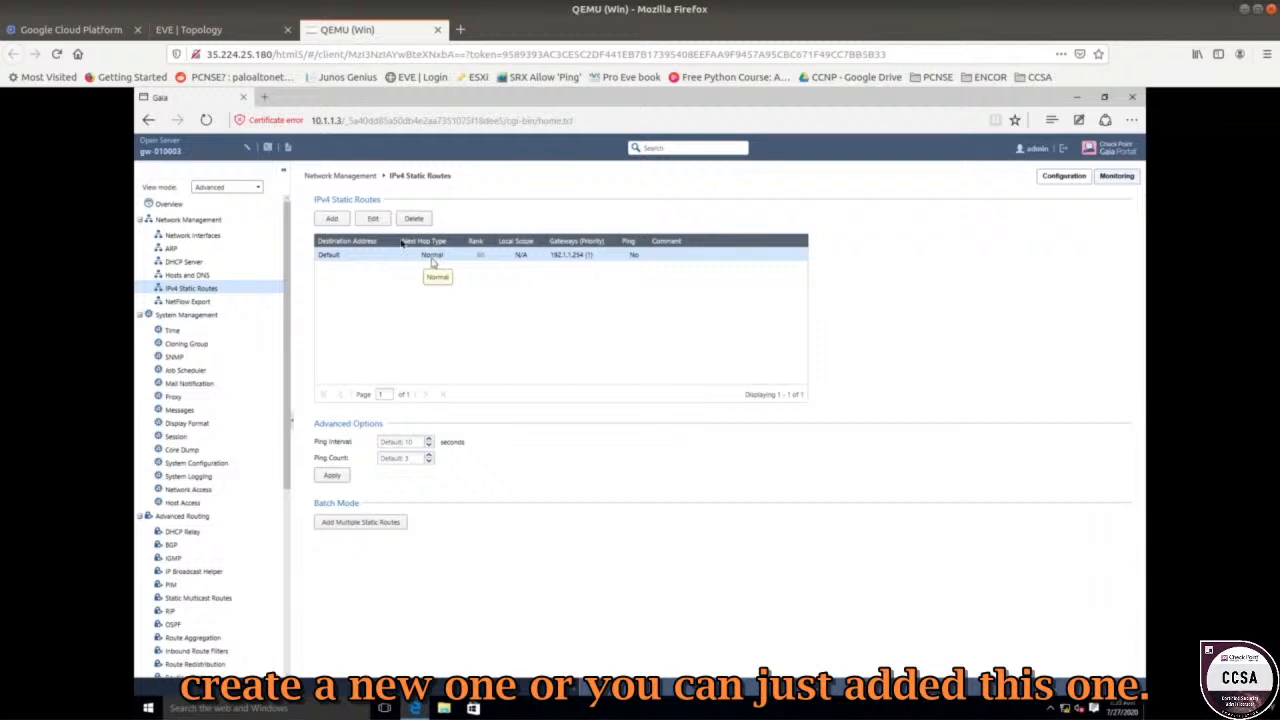
click(376, 222)
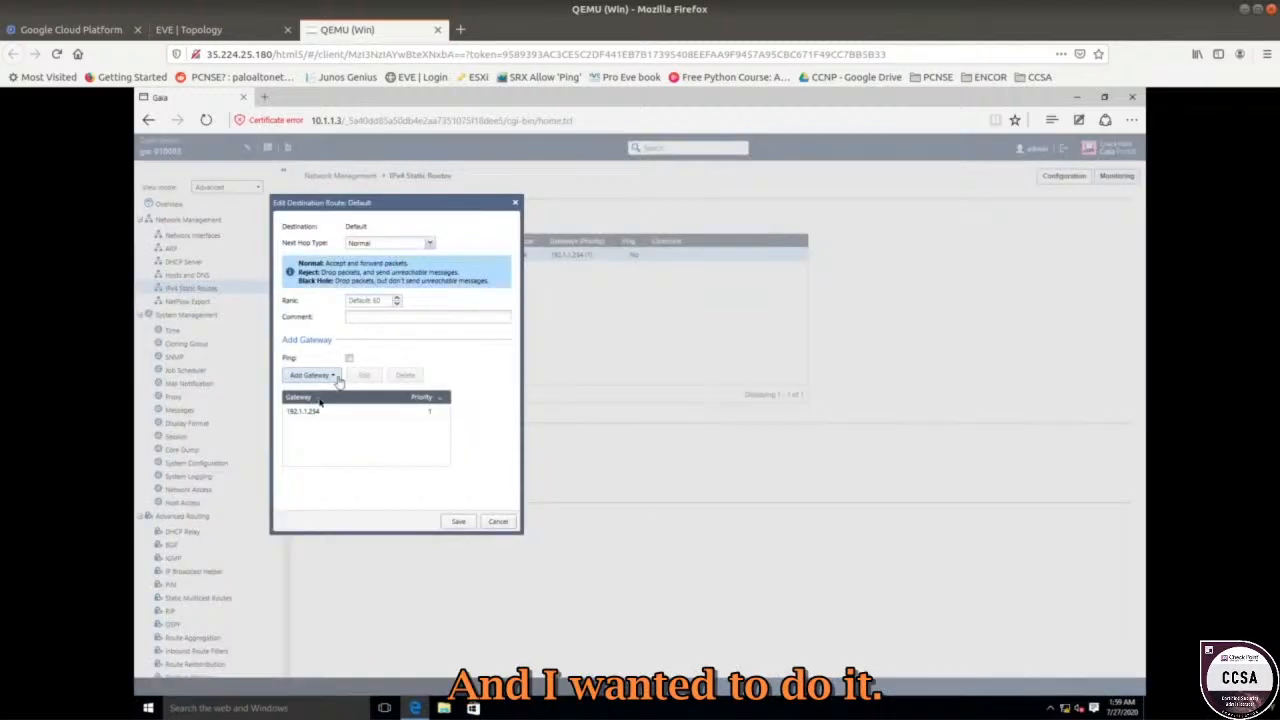
Replace the Default route's gateway 192.1.1.254 with 20.1.1.2 and save the route.
click(315, 413)
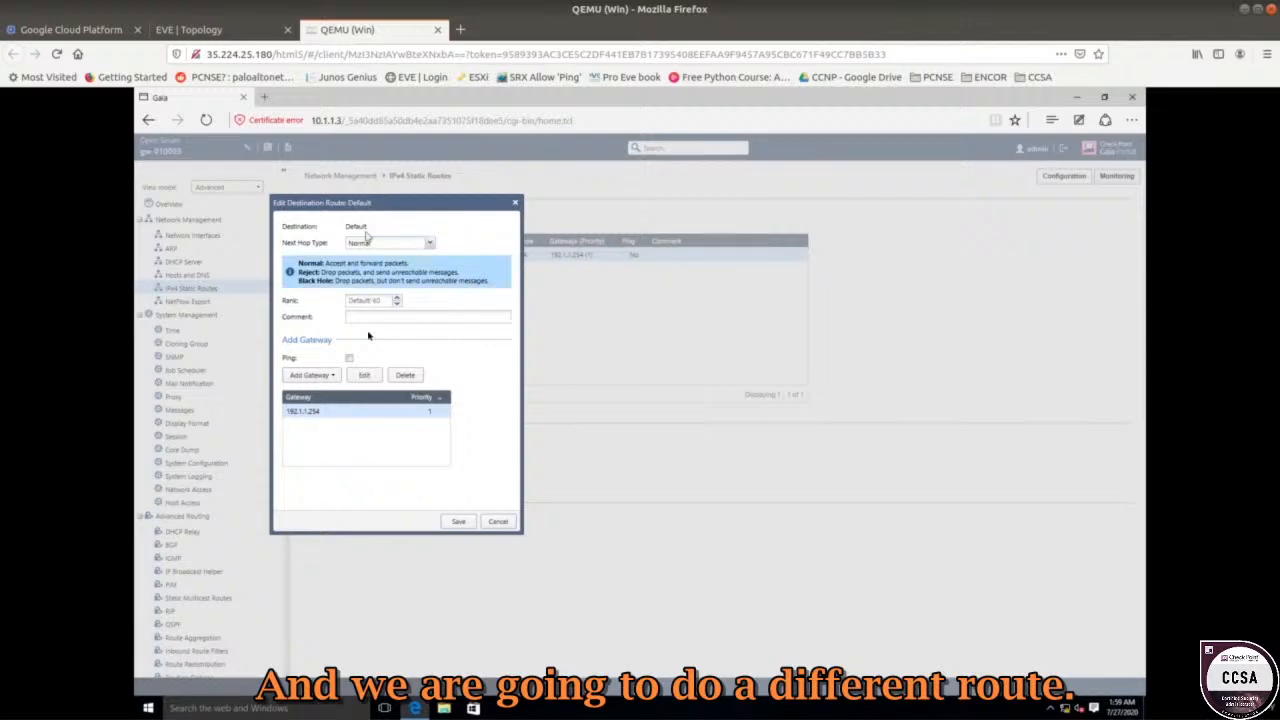
click(363, 375)
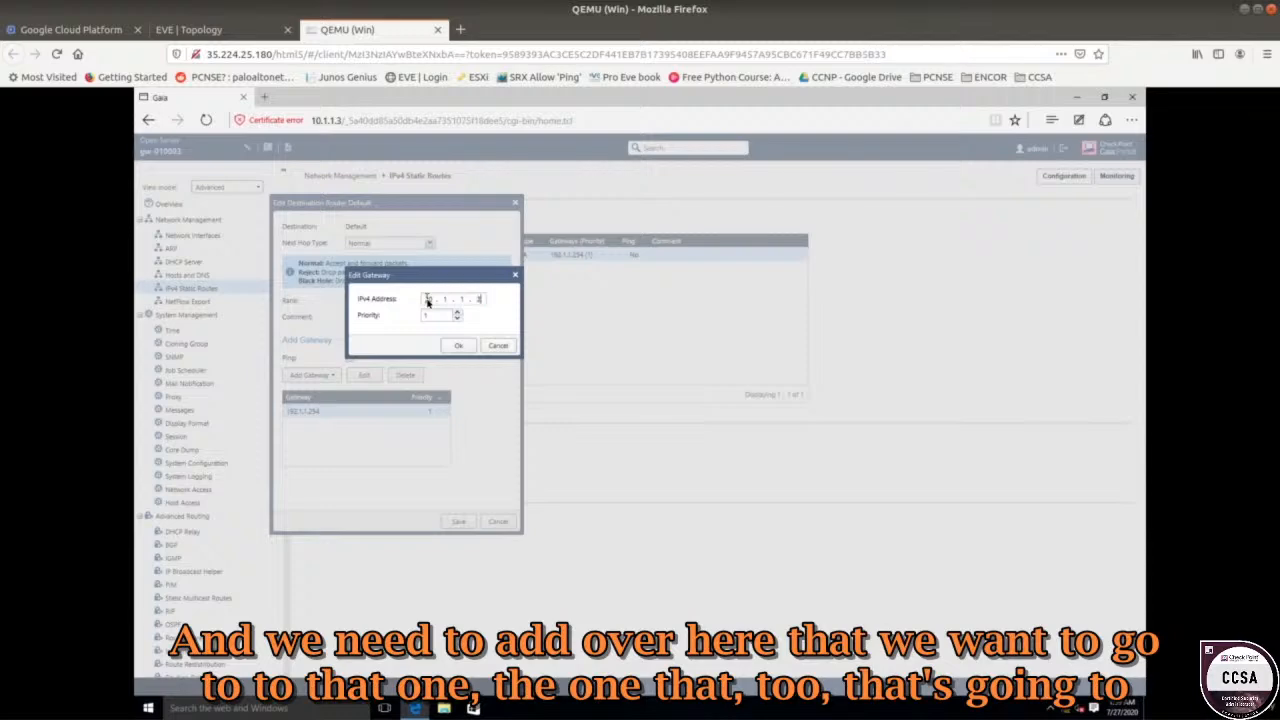
click(456, 345)
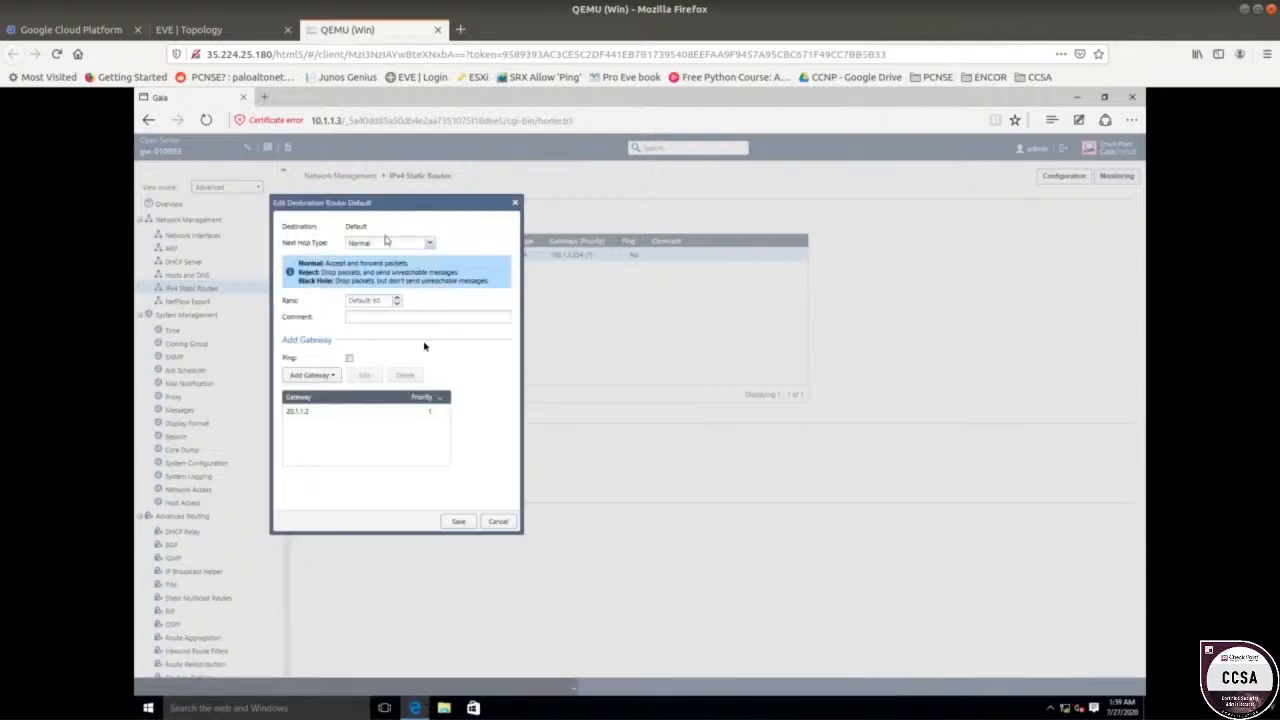
click(456, 523)
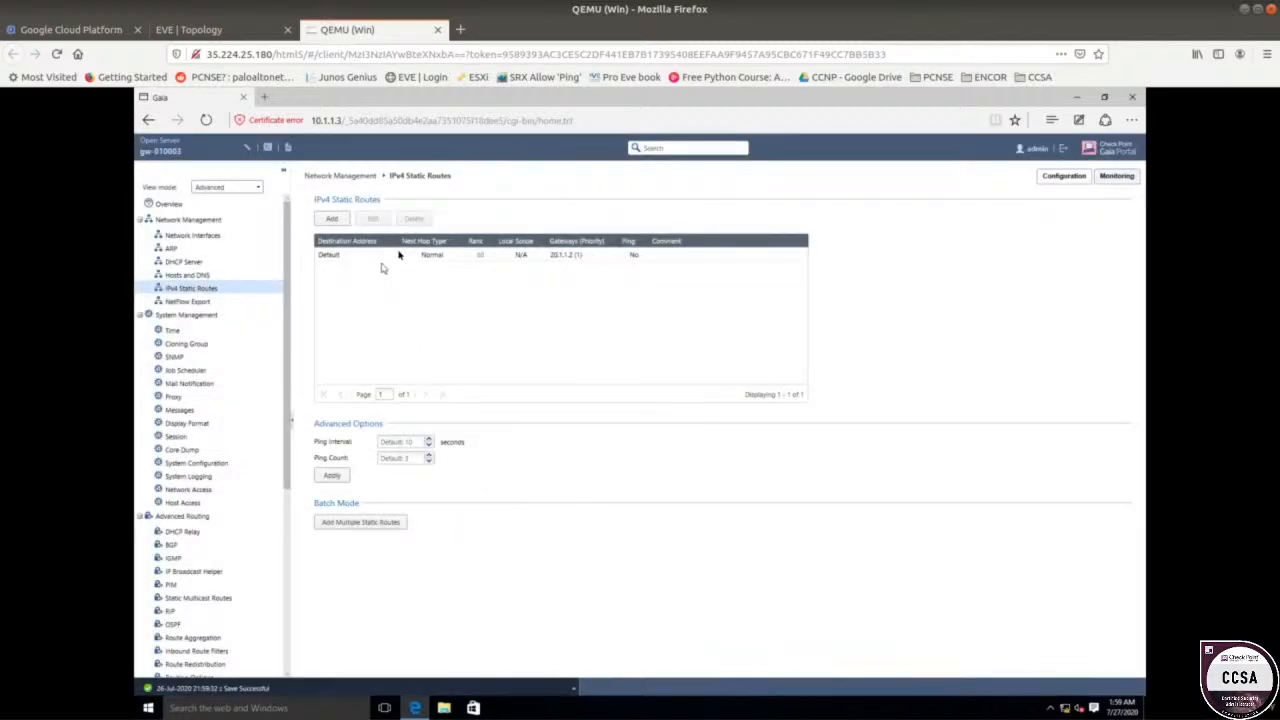
Reopen the Default static route for editing.
click(394, 261)
right_click(393, 259)
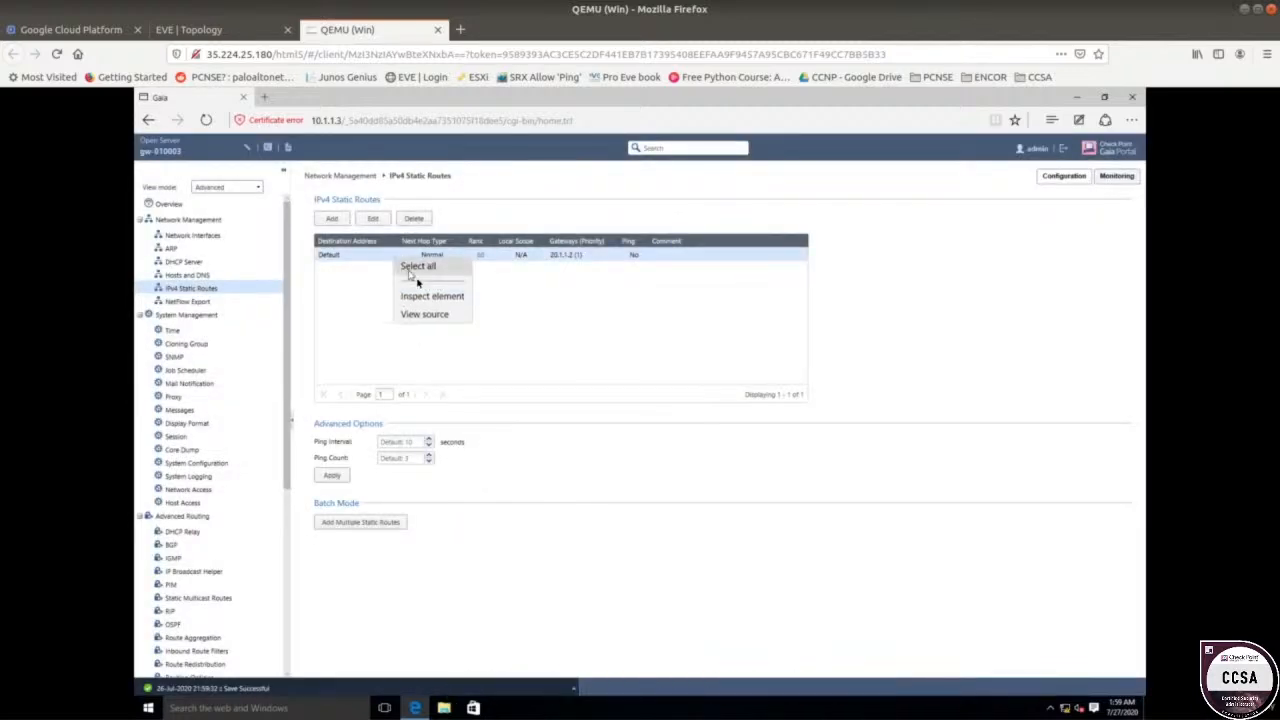
click(372, 220)
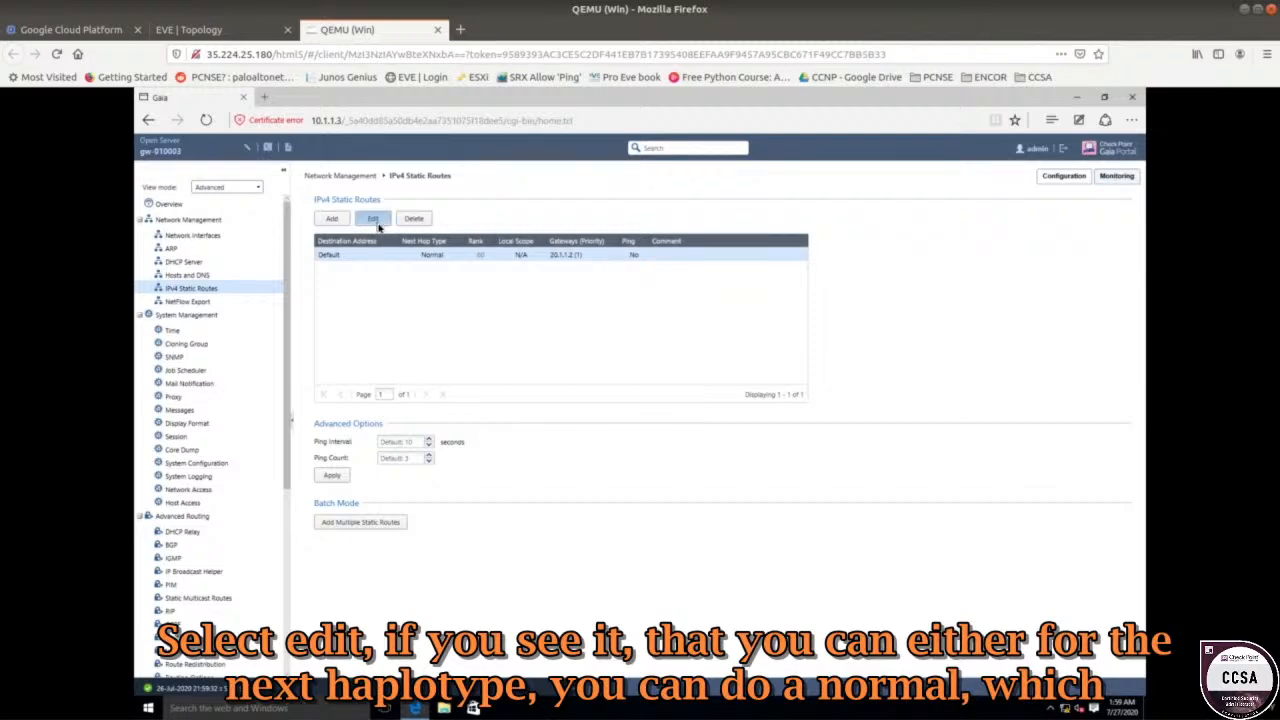
click(376, 222)
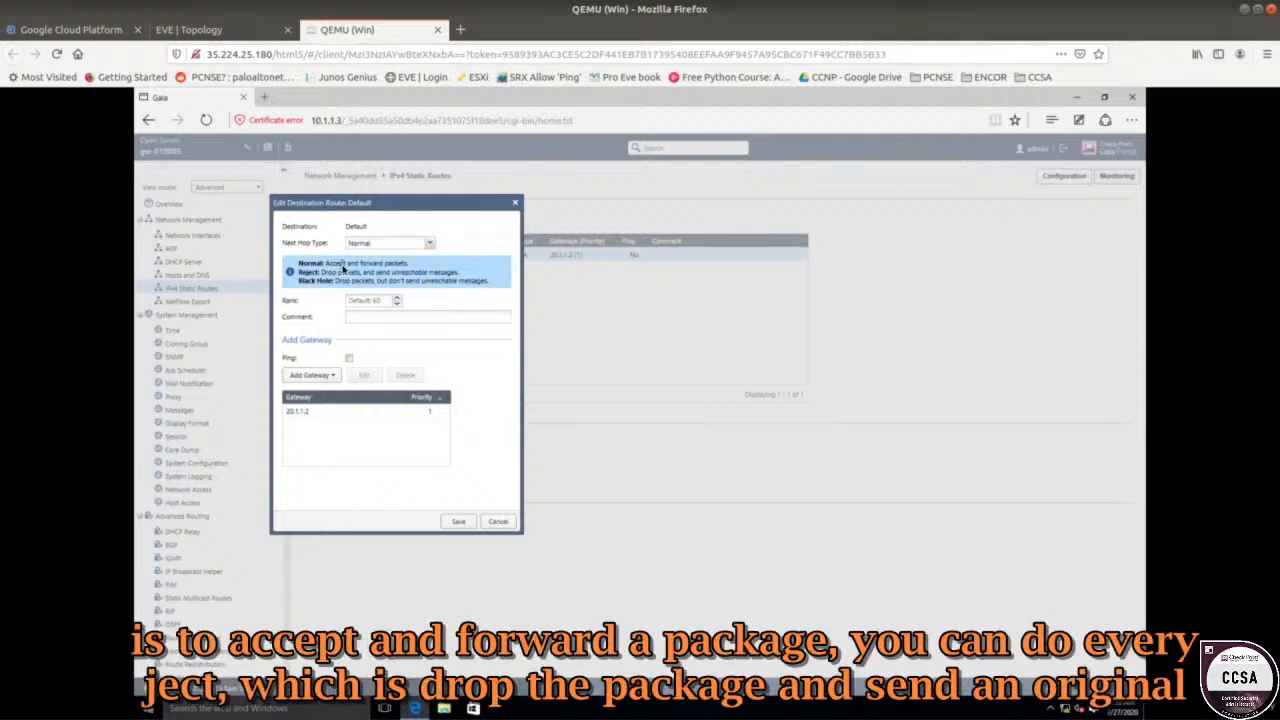
Keep Next Hop Type as Normal via gateway 20.1.1.2 and save the Default route.
drag(408, 264, 440, 276)
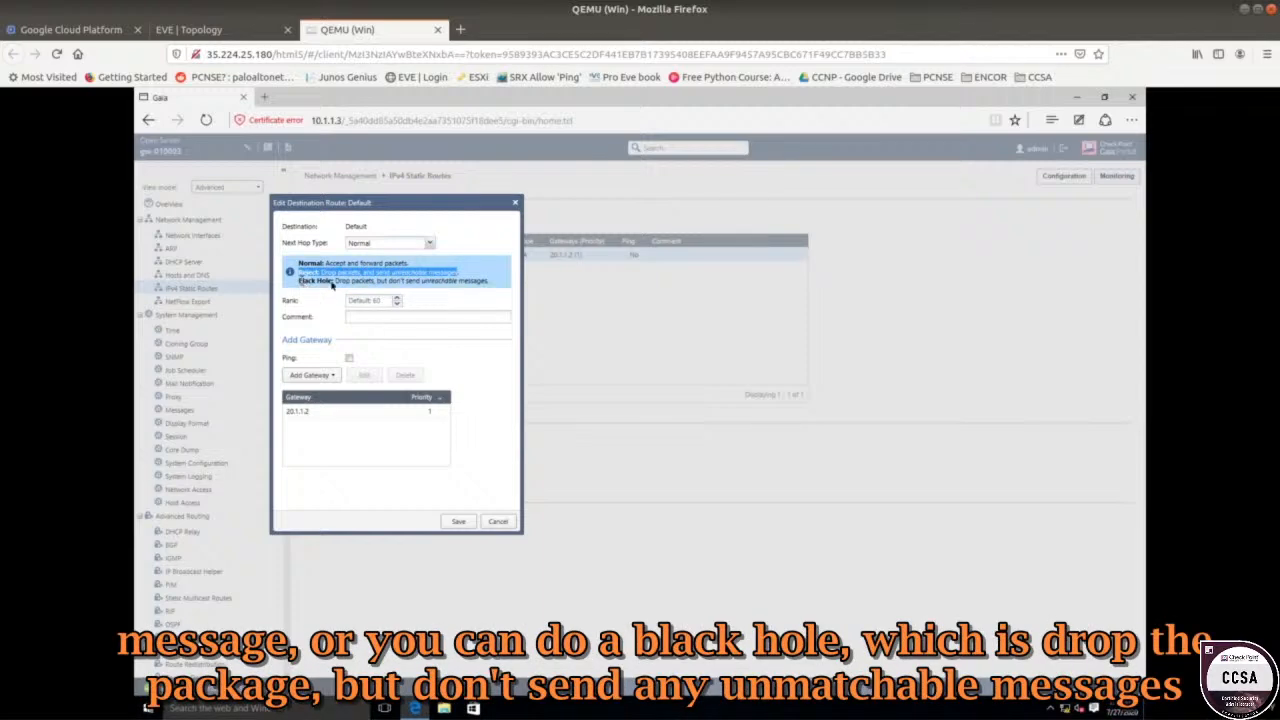
drag(299, 281, 488, 287)
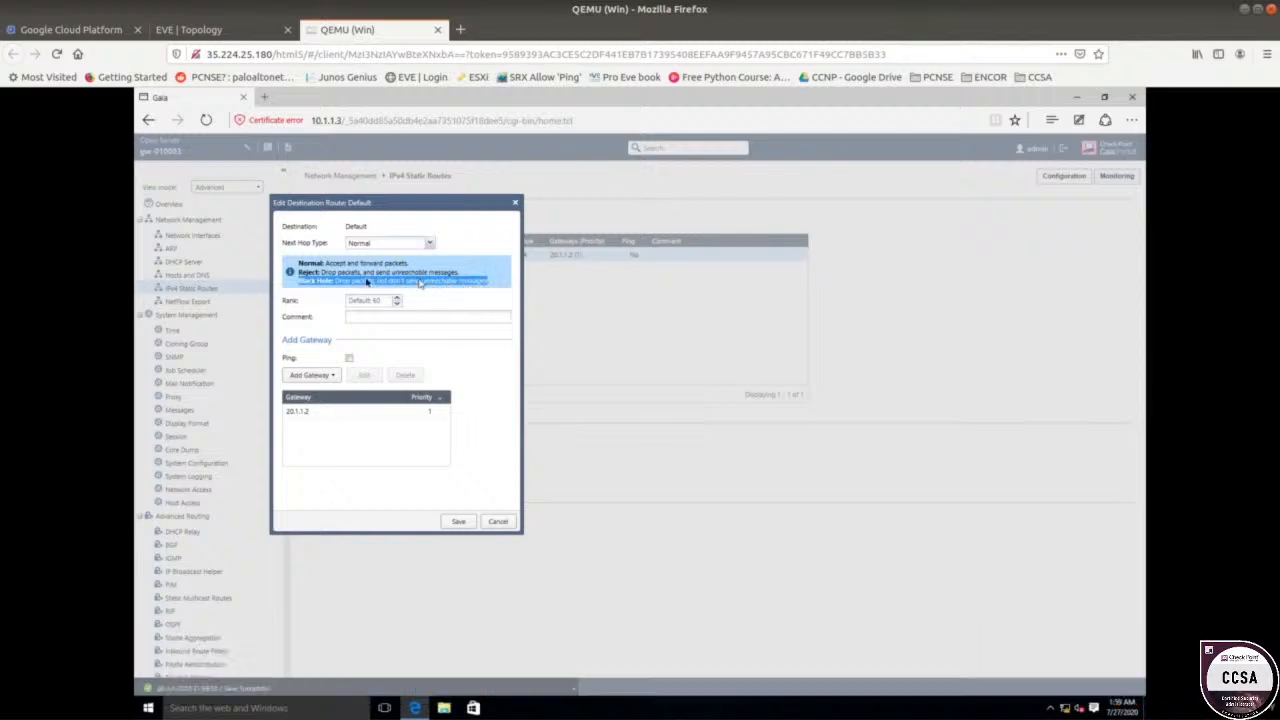
triple_click(378, 275)
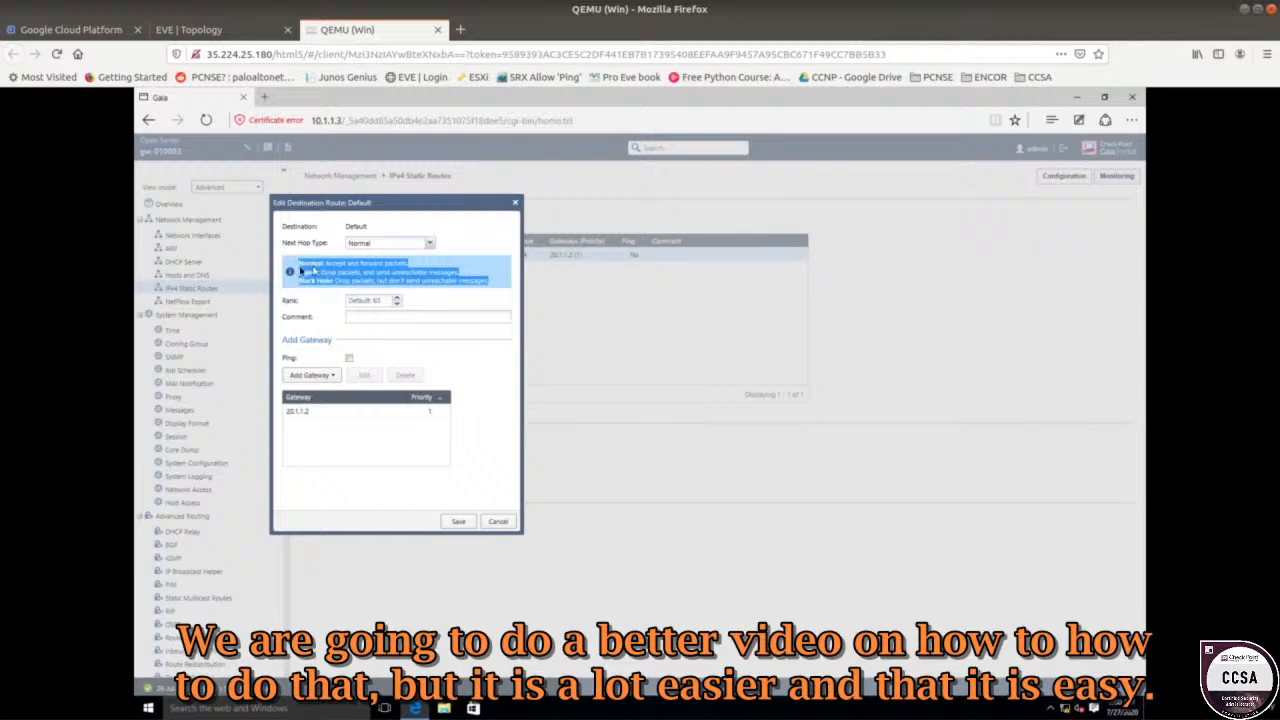
double_click(311, 264)
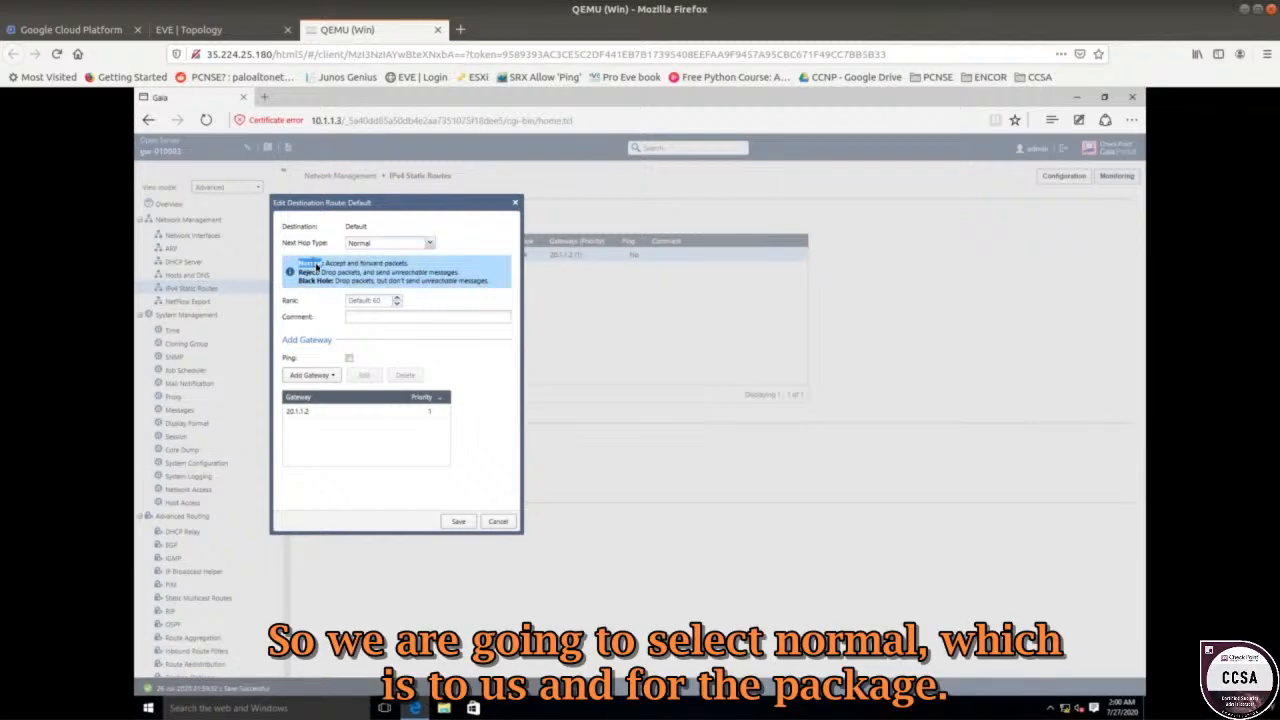
drag(328, 264, 424, 267)
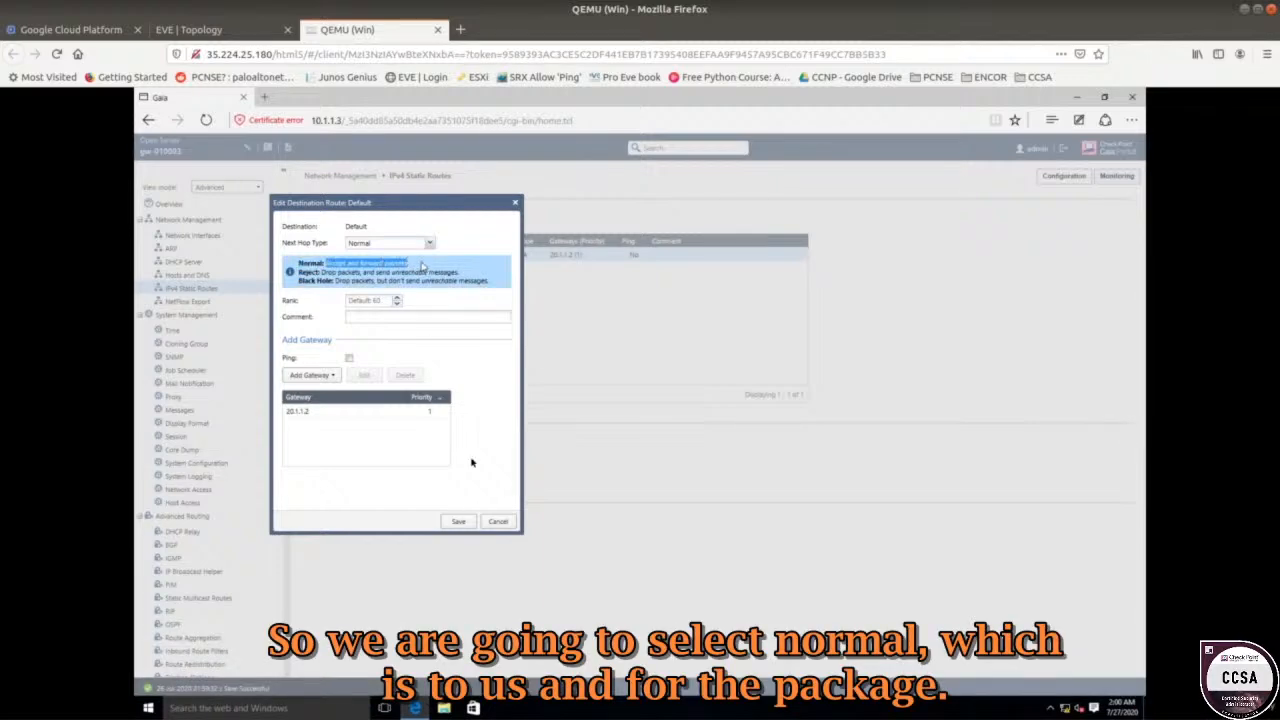
click(460, 525)
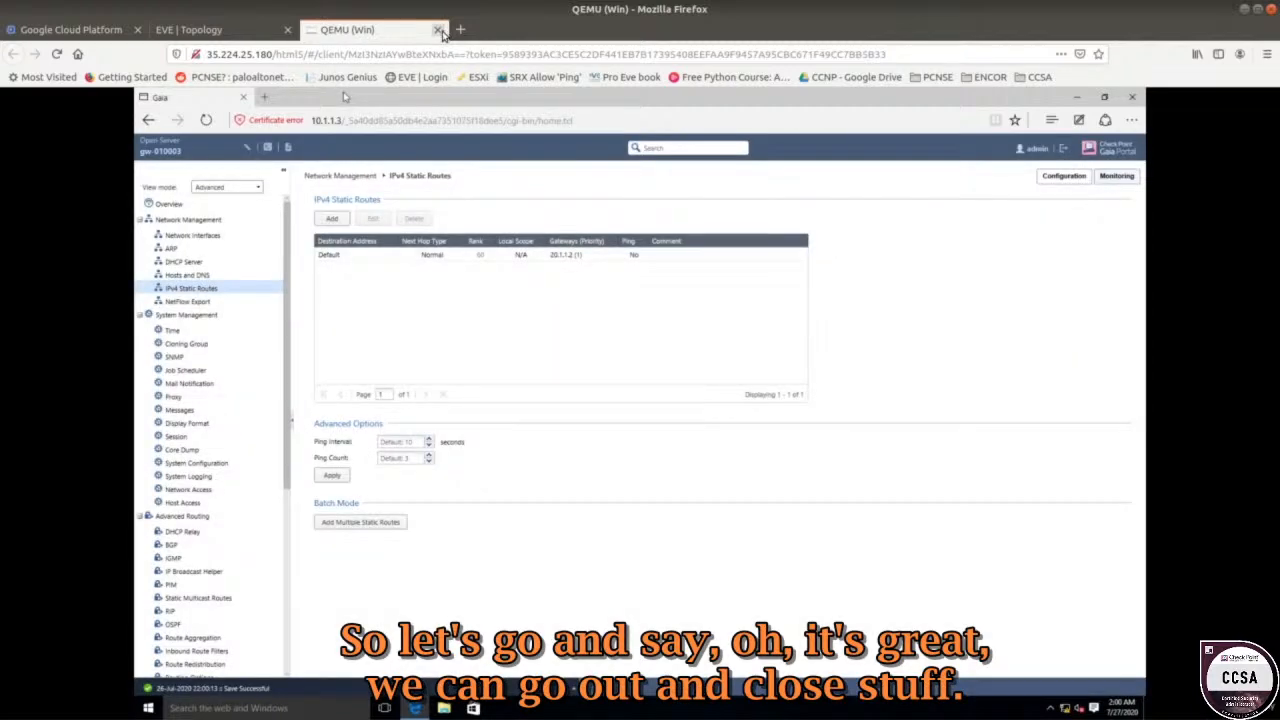
Open the Win2 console, find it crashed, and close that console.
click(437, 30)
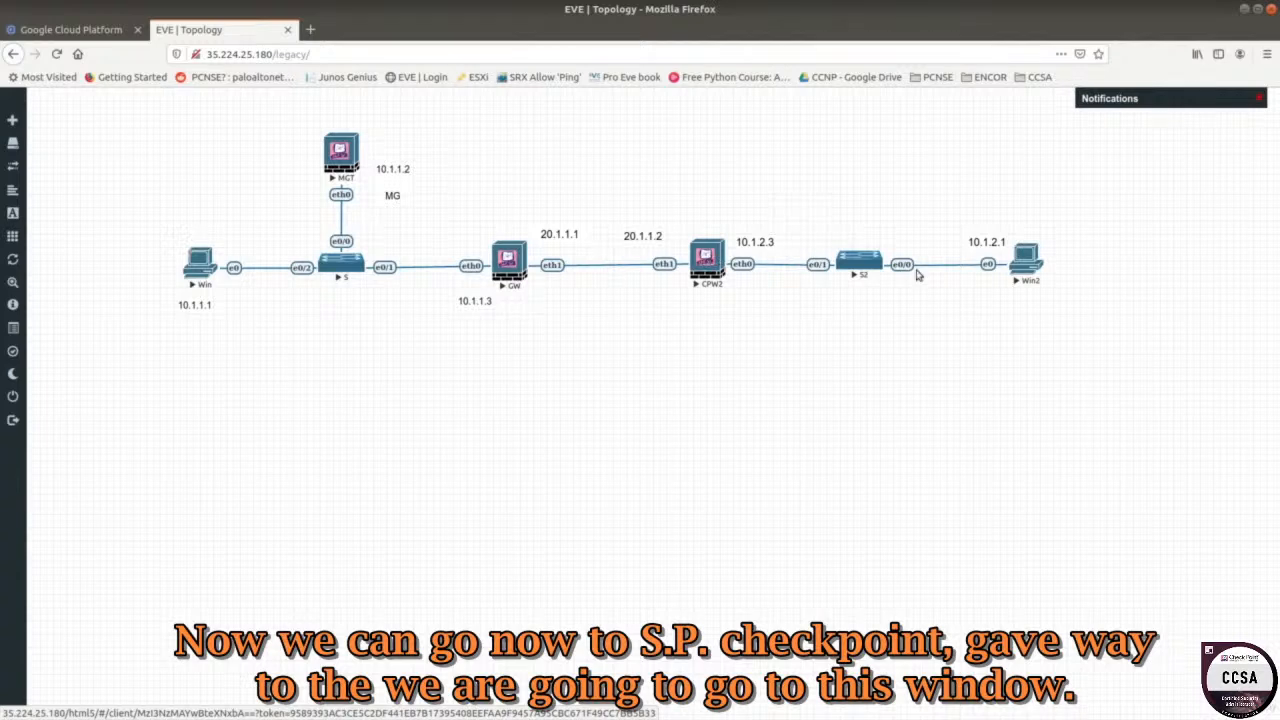
click(1030, 262)
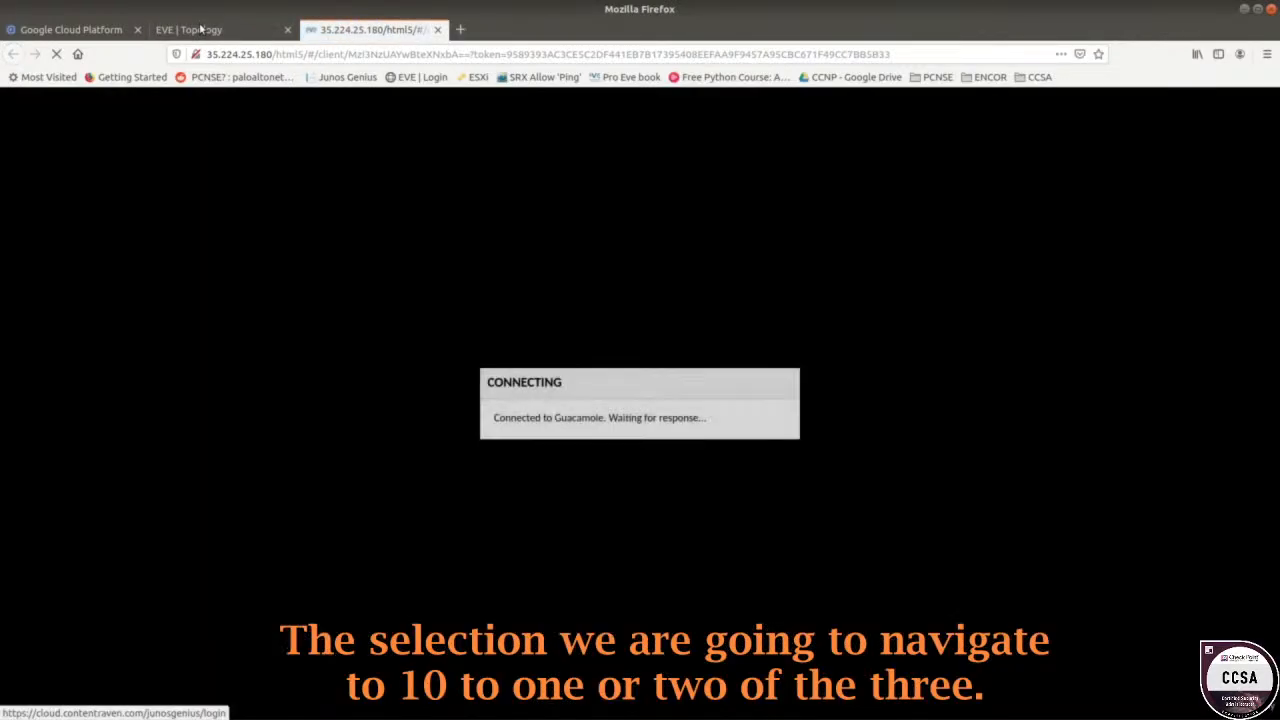
click(203, 30)
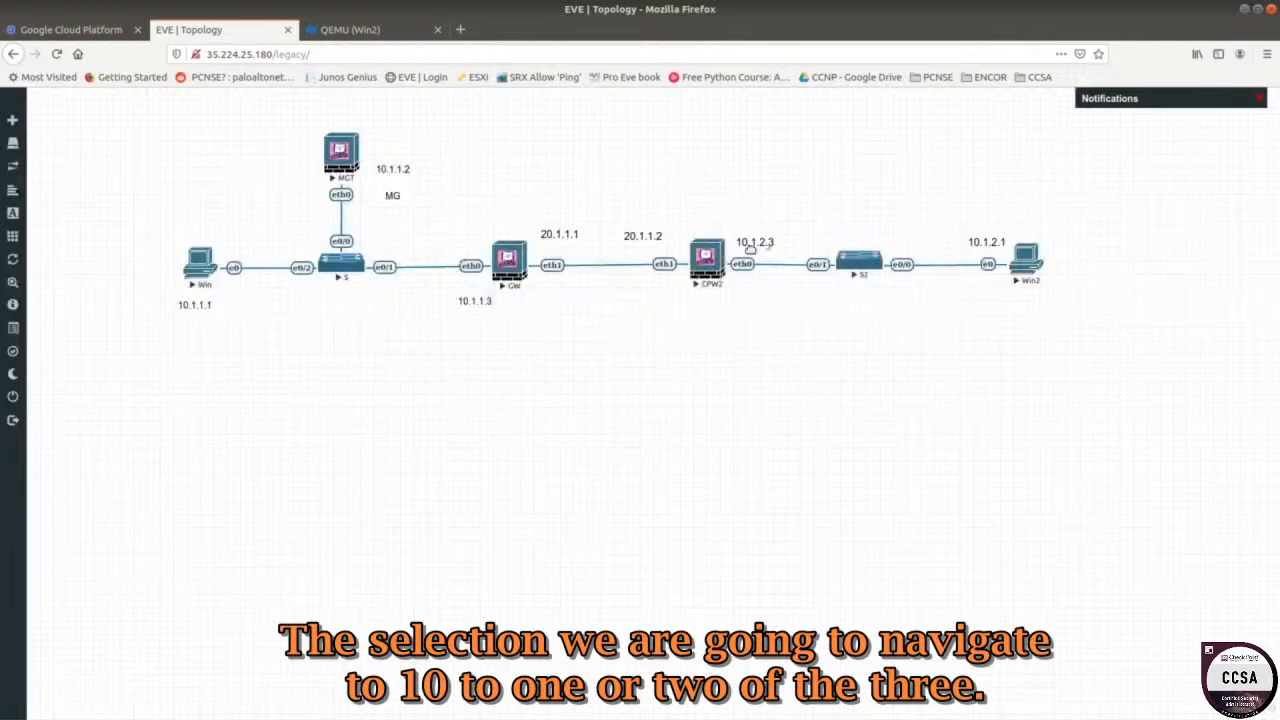
click(366, 32)
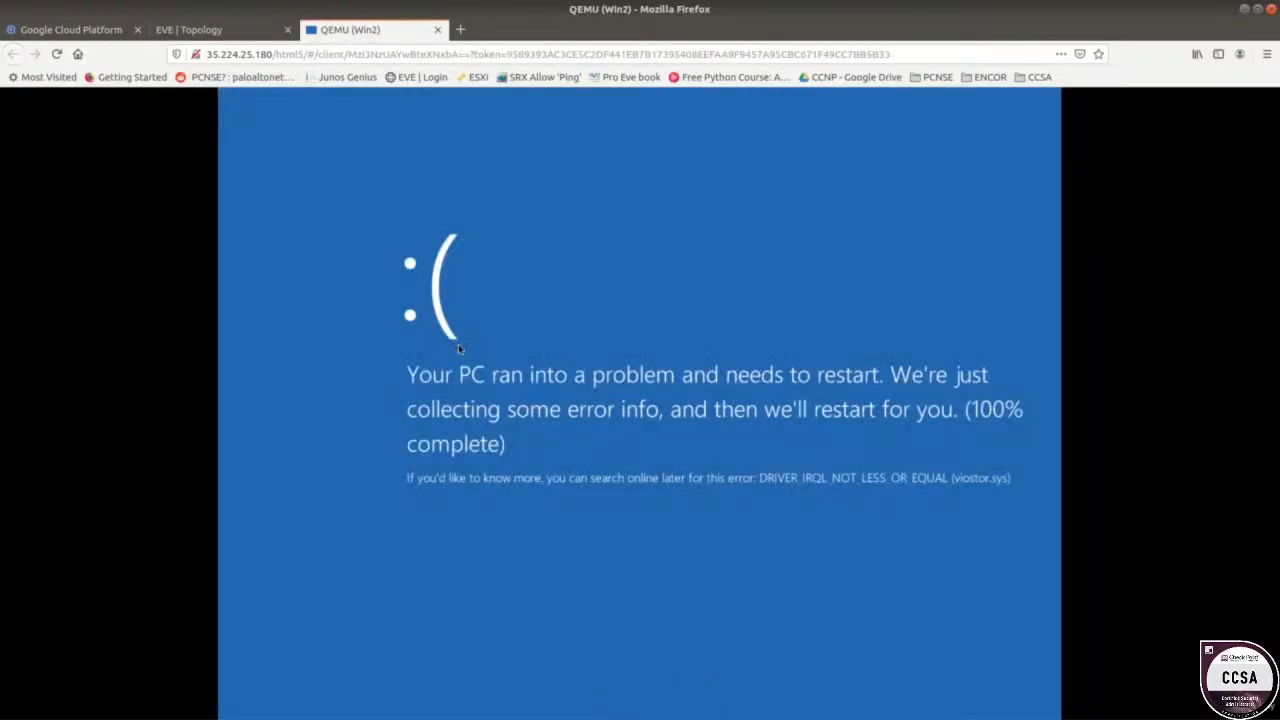
click(438, 30)
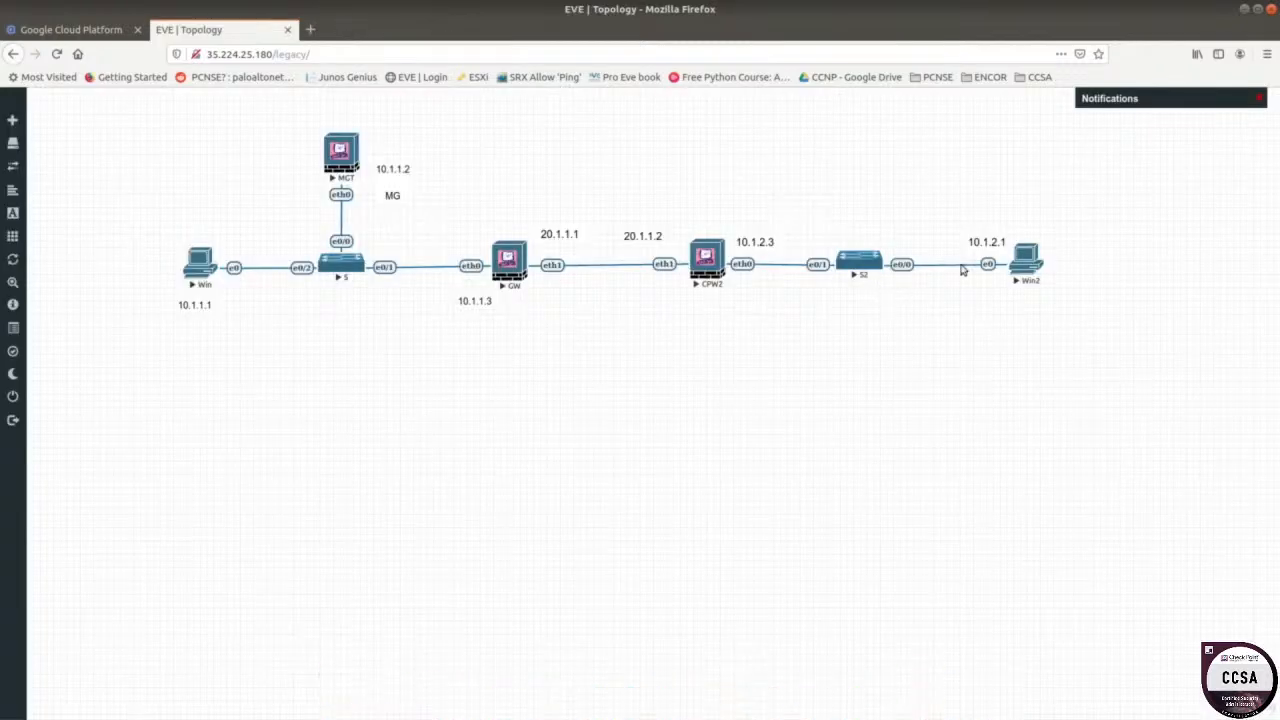
Stop and start the Win2 node, then reopen its console at the Windows lock screen.
right_click(1026, 256)
click(1057, 292)
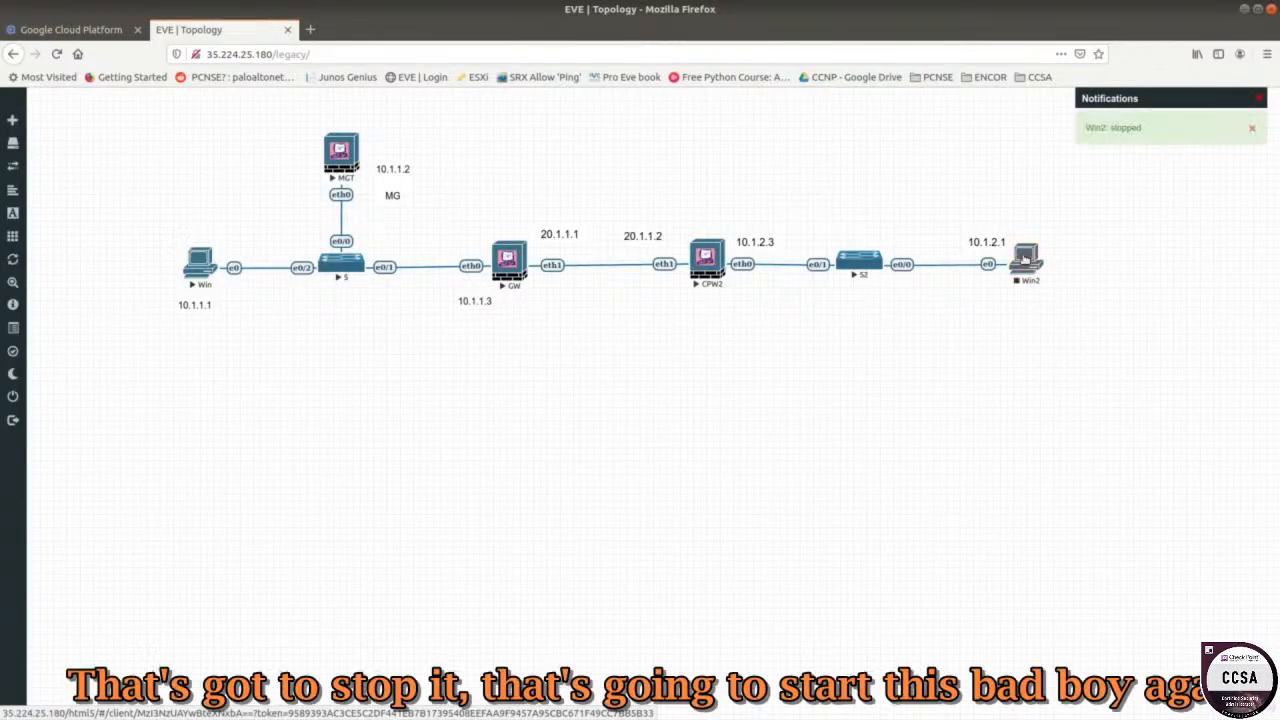
right_click(1024, 259)
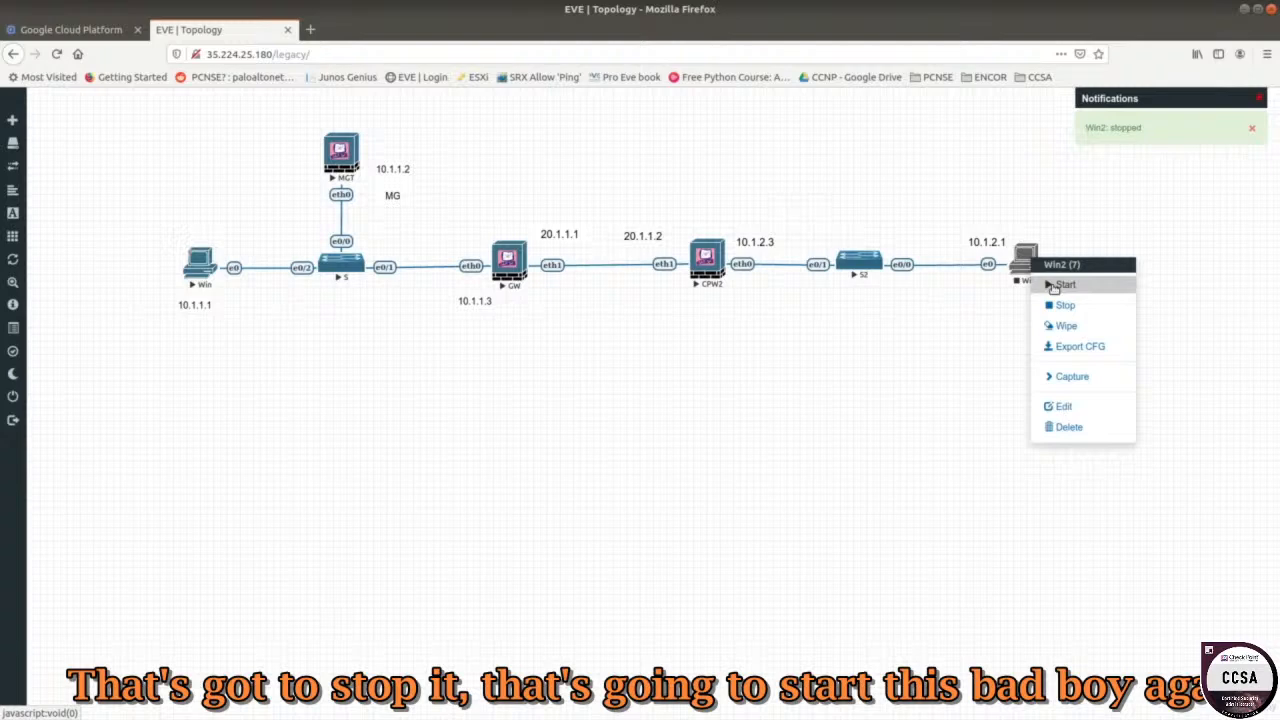
click(1062, 285)
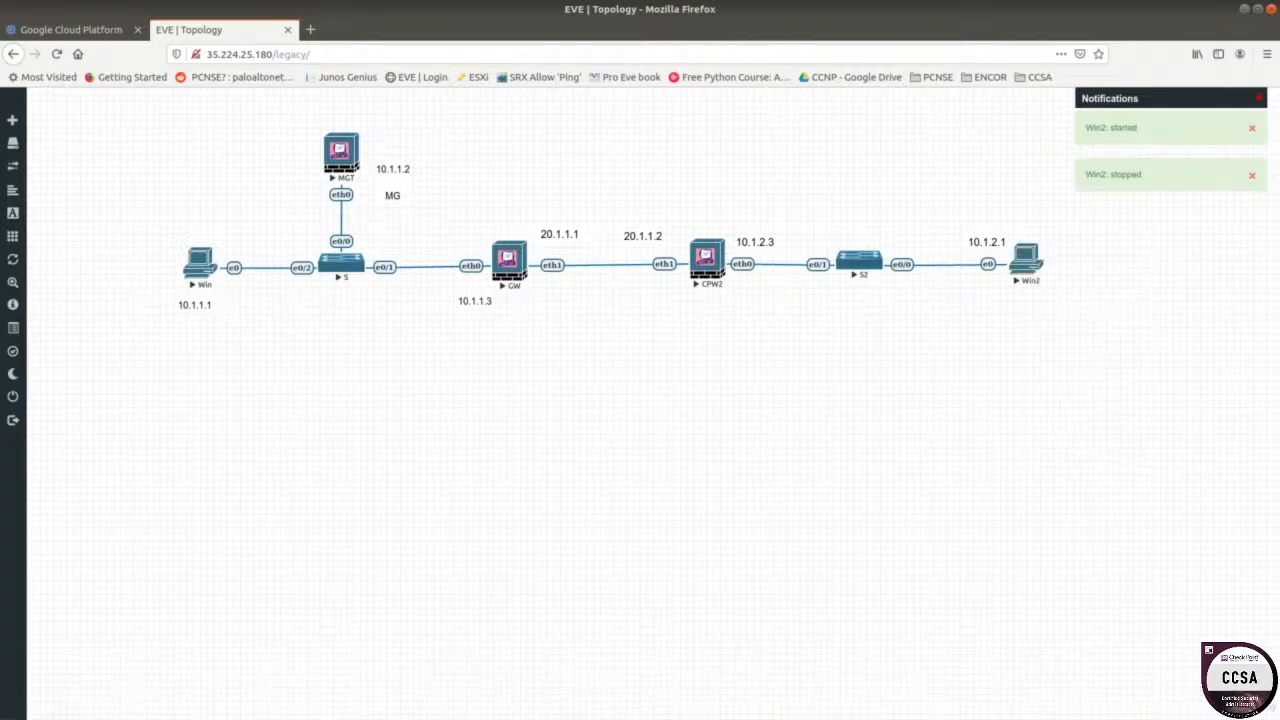
click(1028, 265)
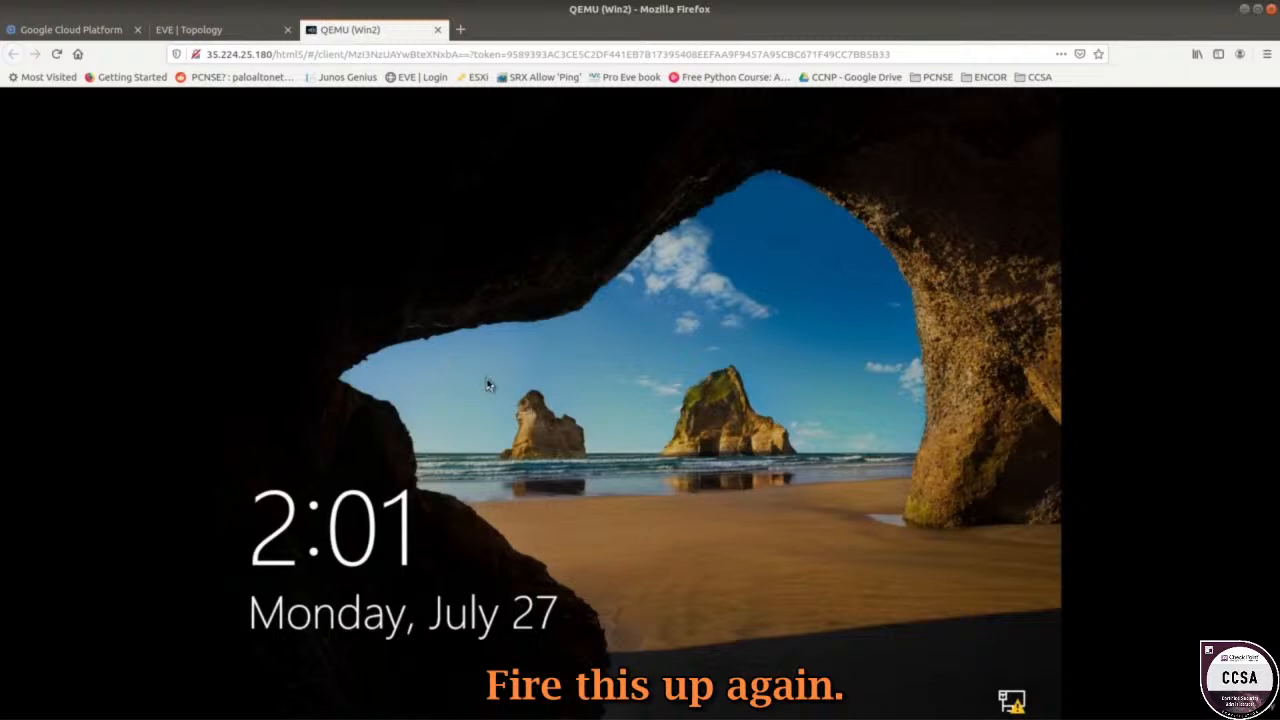
Unlock Win2 with the Lab account password and bring up its Windows 10 desktop.
click(488, 385)
text(••)
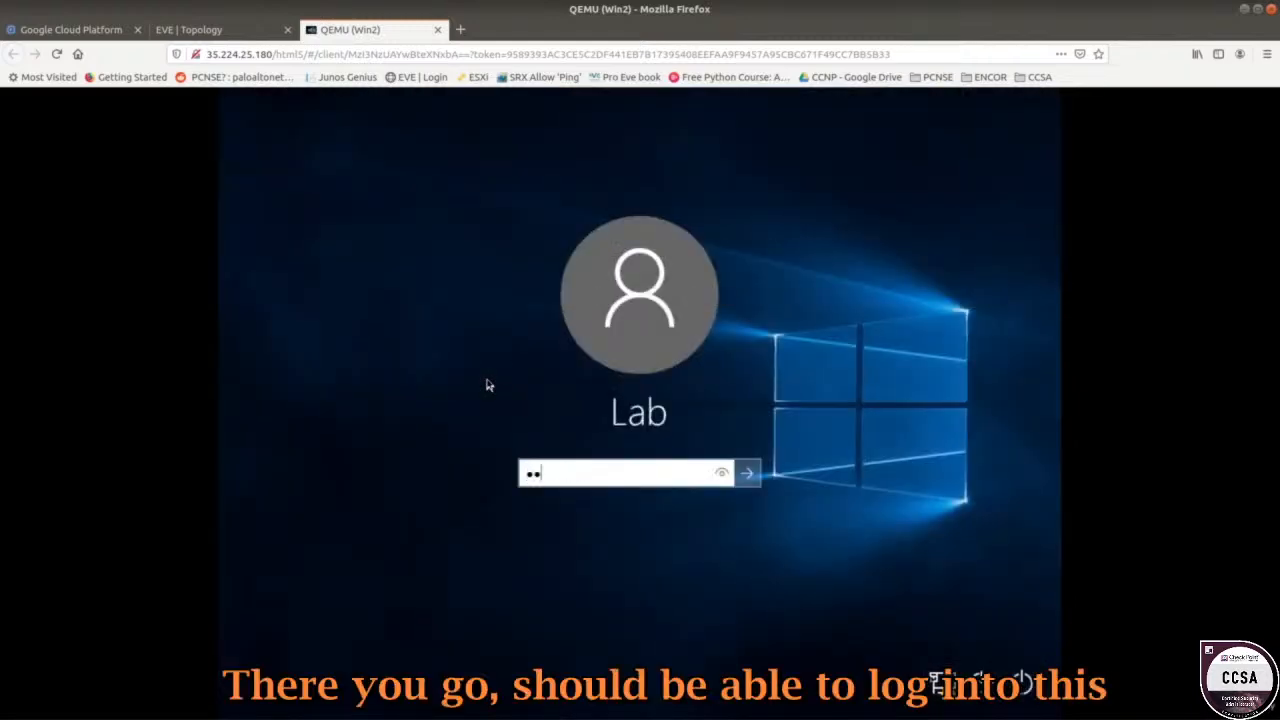
text(••••••••••)
key(Return)
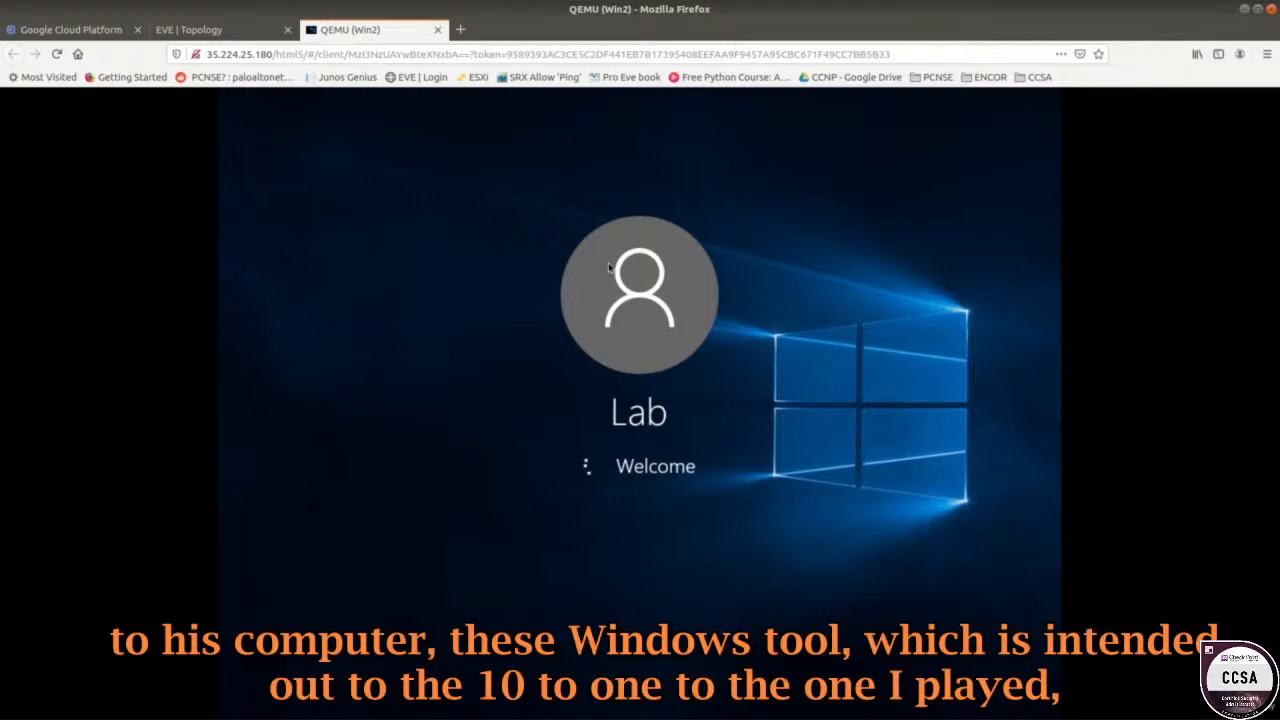
click(200, 29)
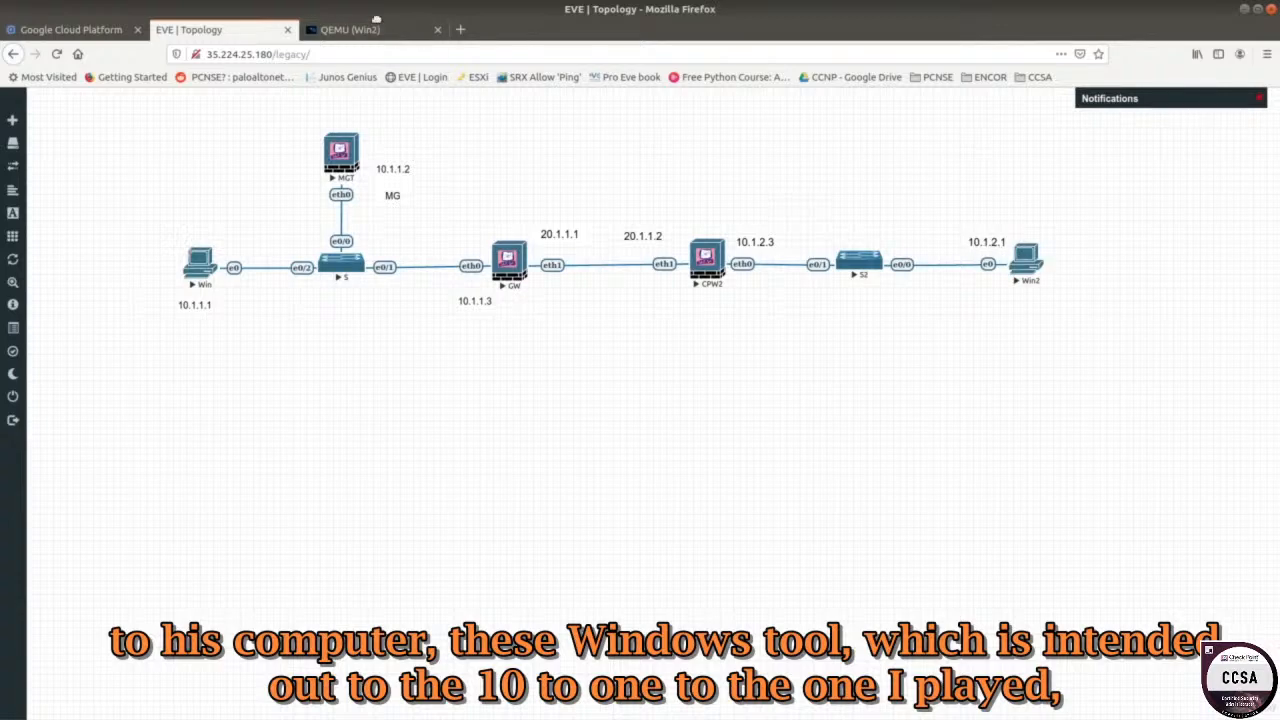
click(350, 29)
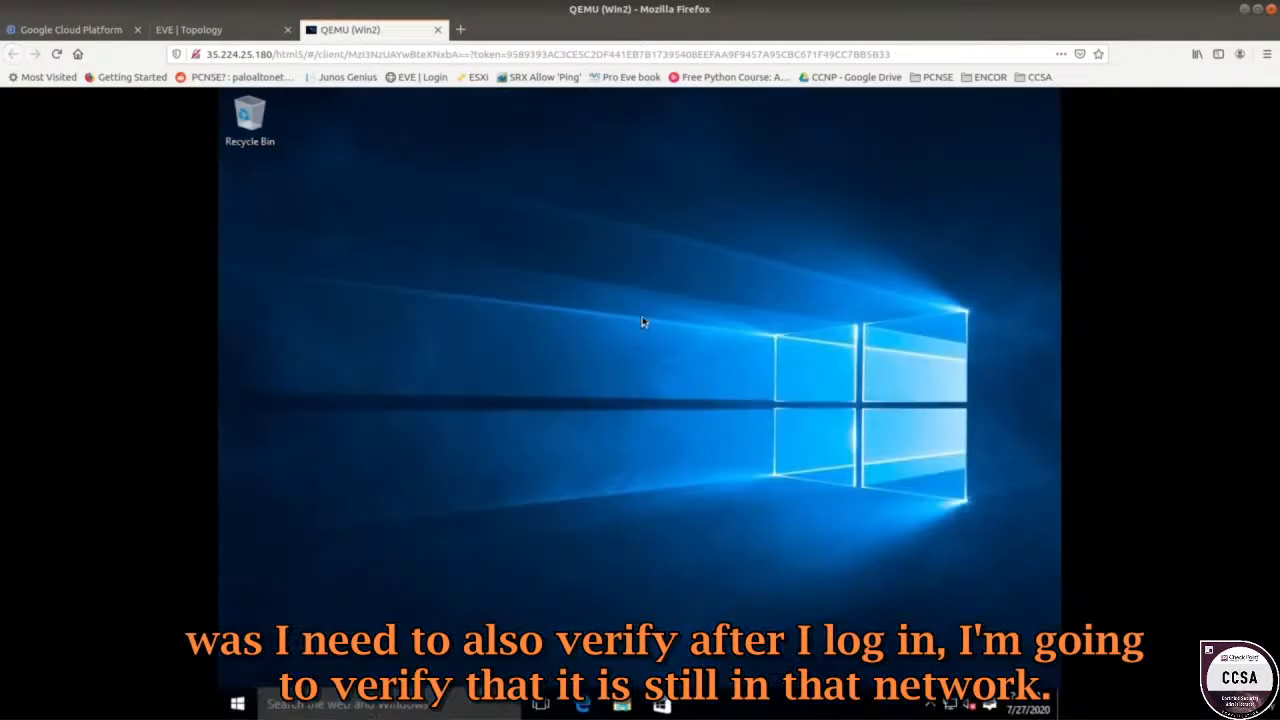
right_click(960, 706)
Run ipconfig to confirm 10.1.2.1, mask 255.255.255.0, gateway 10.1.2.3, then close Command Prompt.
click(534, 581)
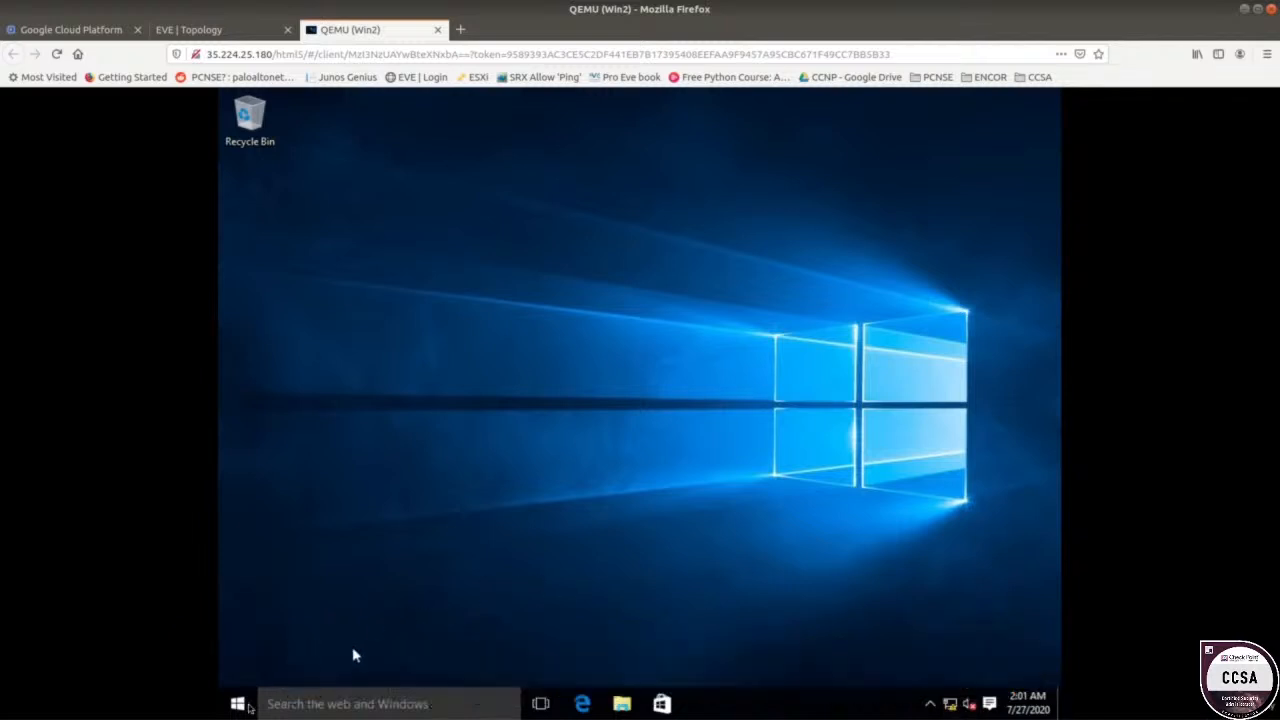
right_click(247, 700)
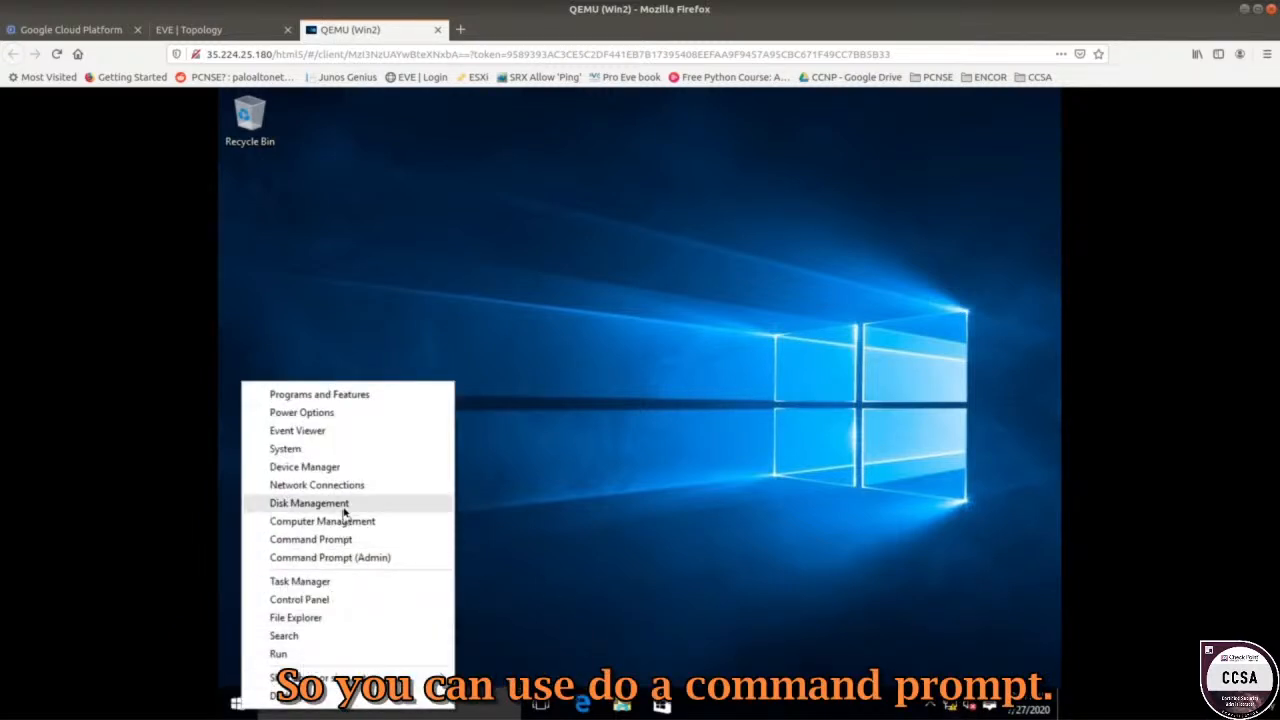
click(345, 540)
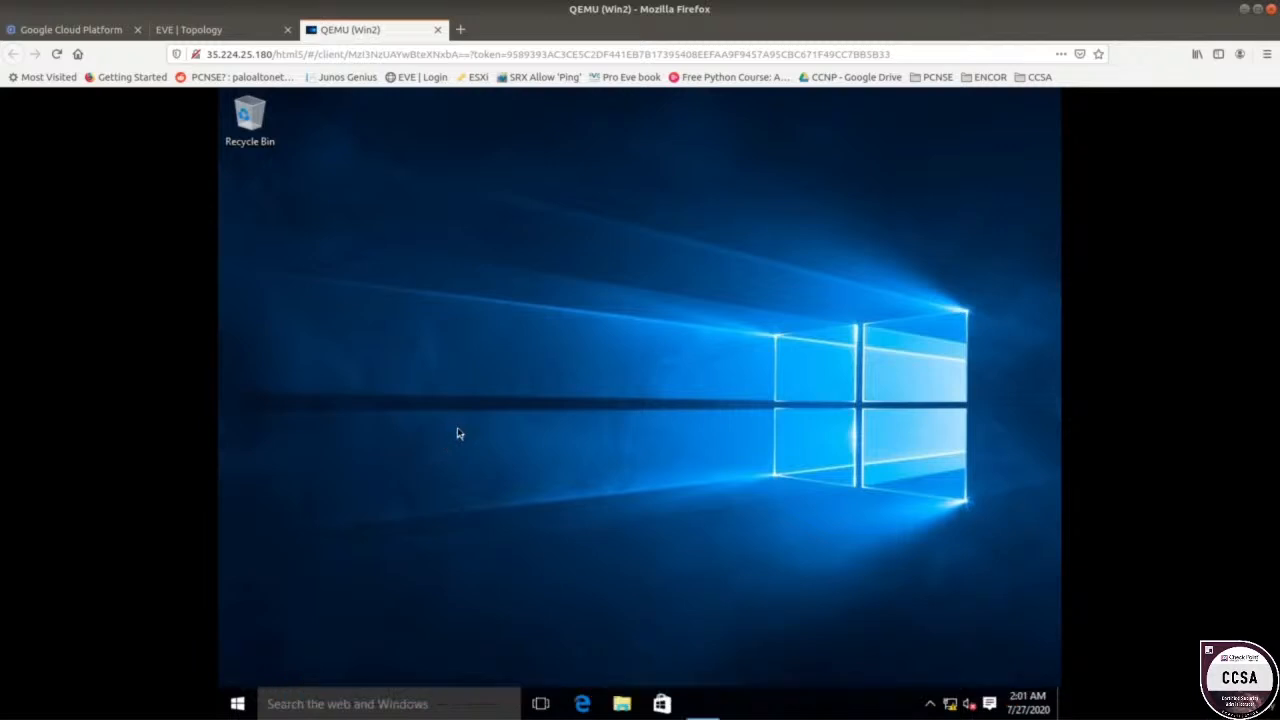
text(ipco)
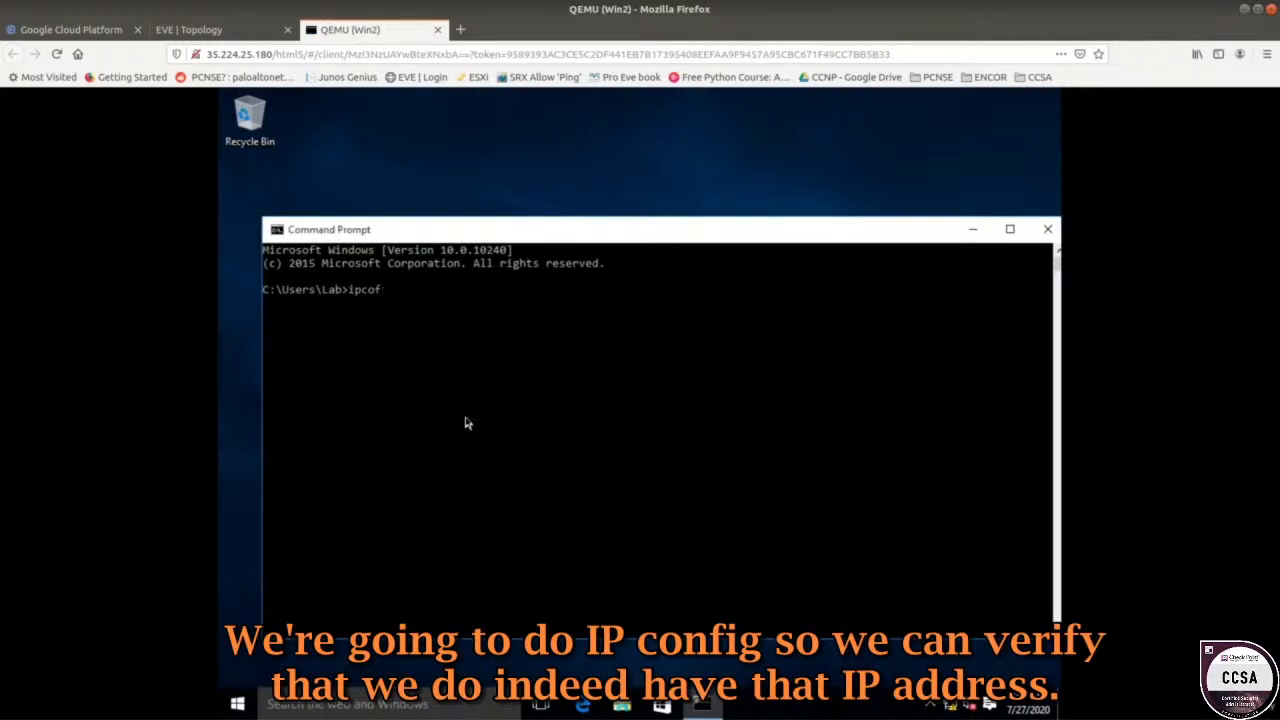
text(nfig)
key(Return)
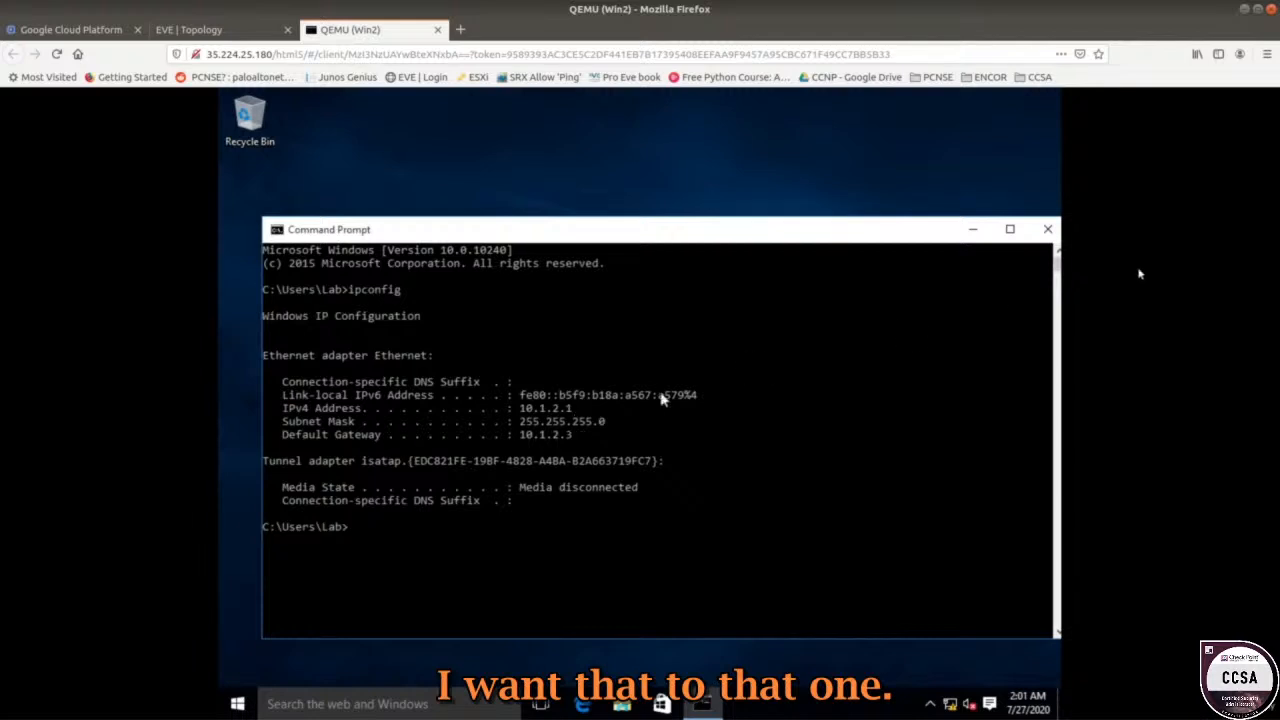
click(1047, 229)
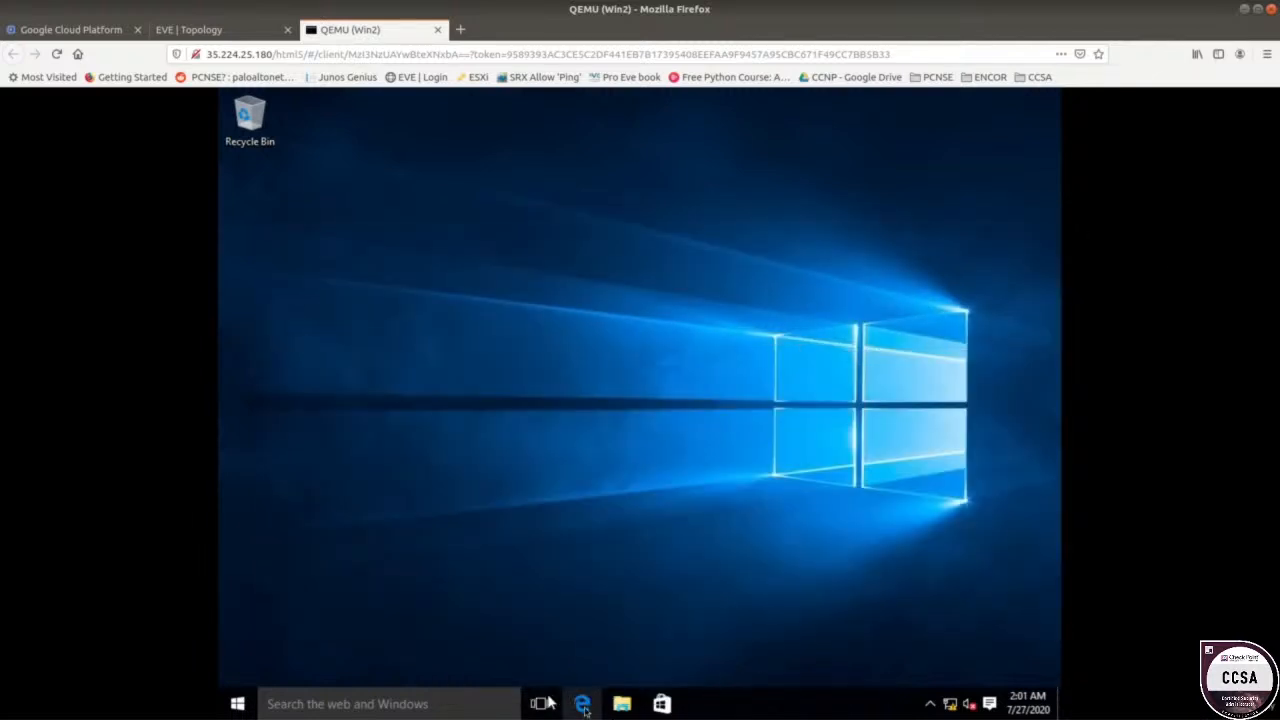
click(580, 705)
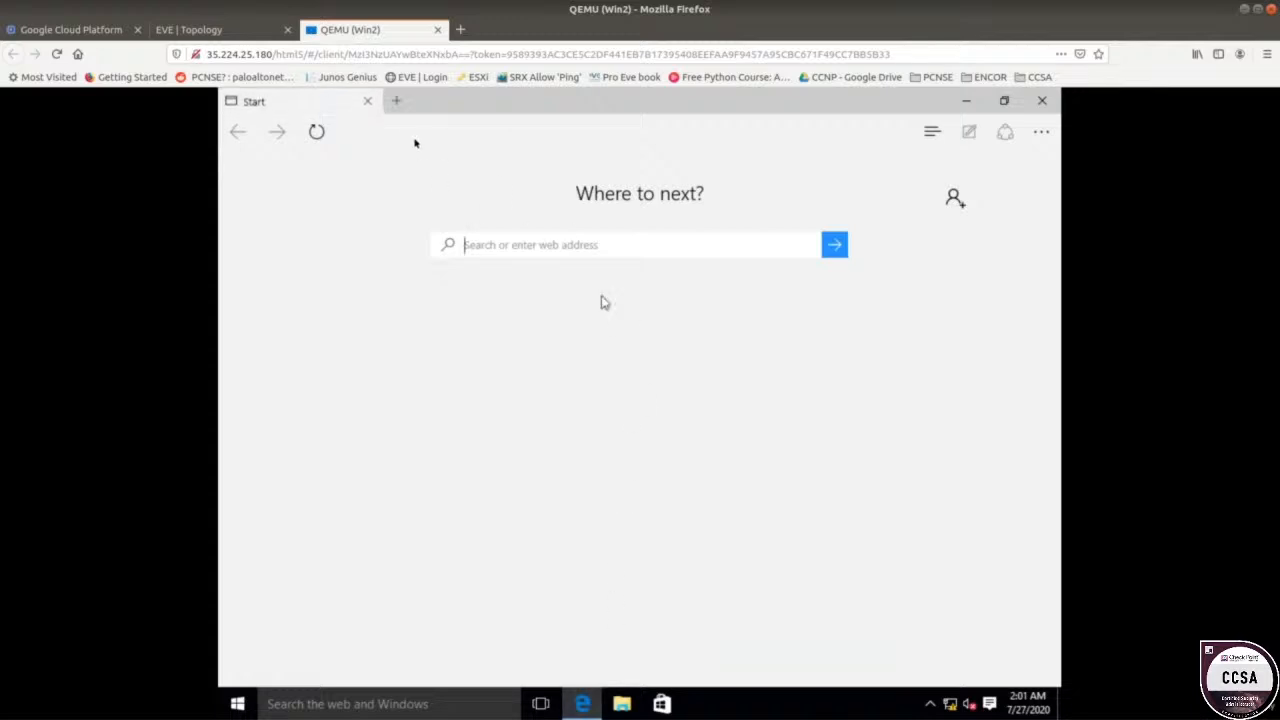
click(489, 255)
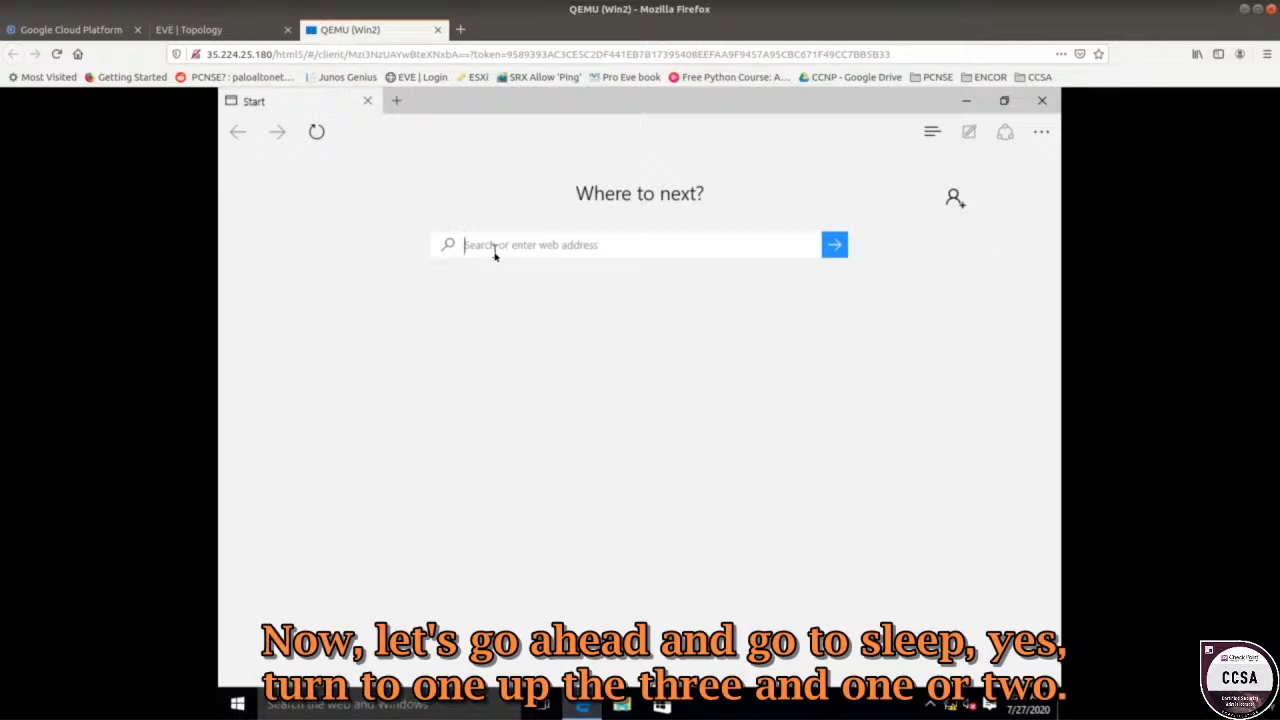
text(https://10.1.2.3)
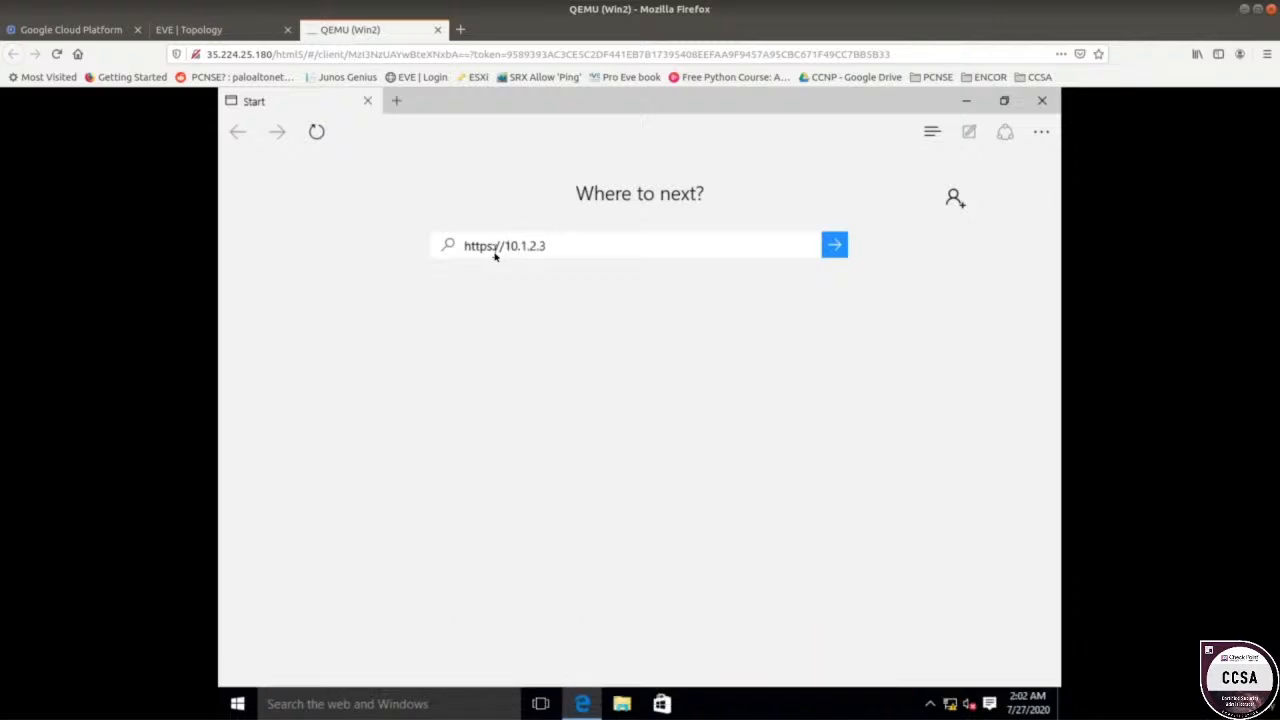
key(Return)
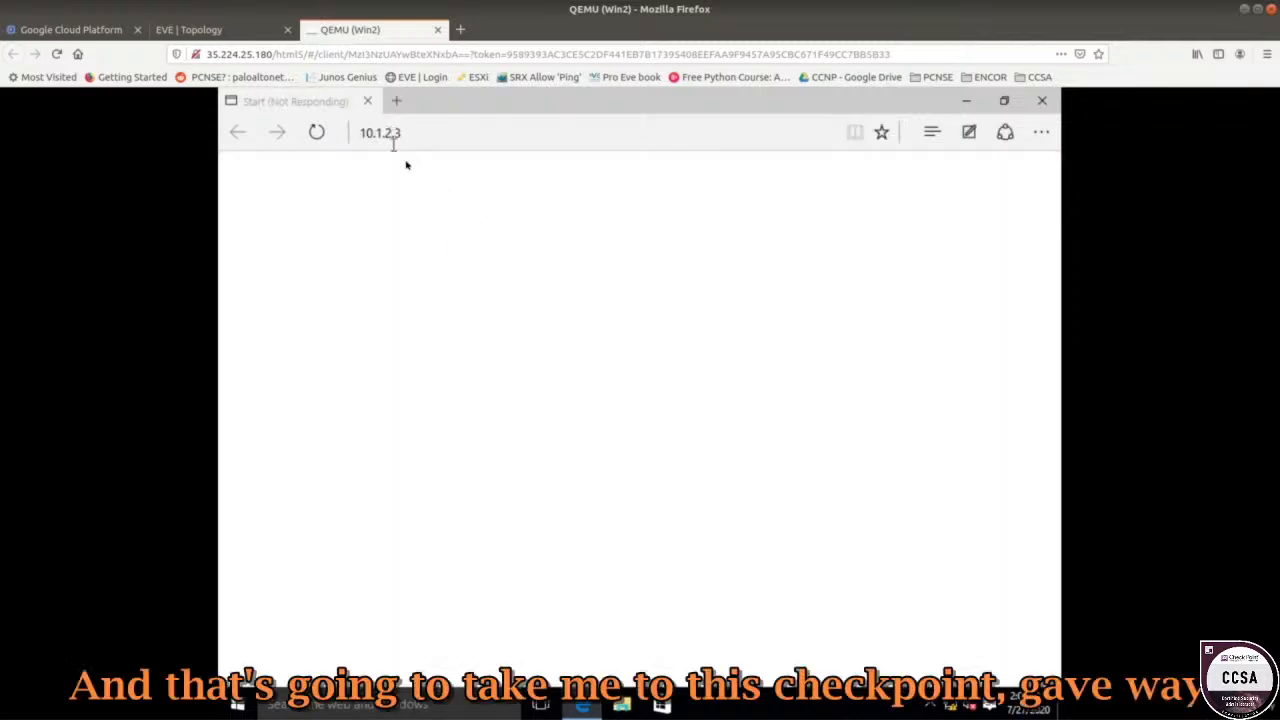
click(226, 33)
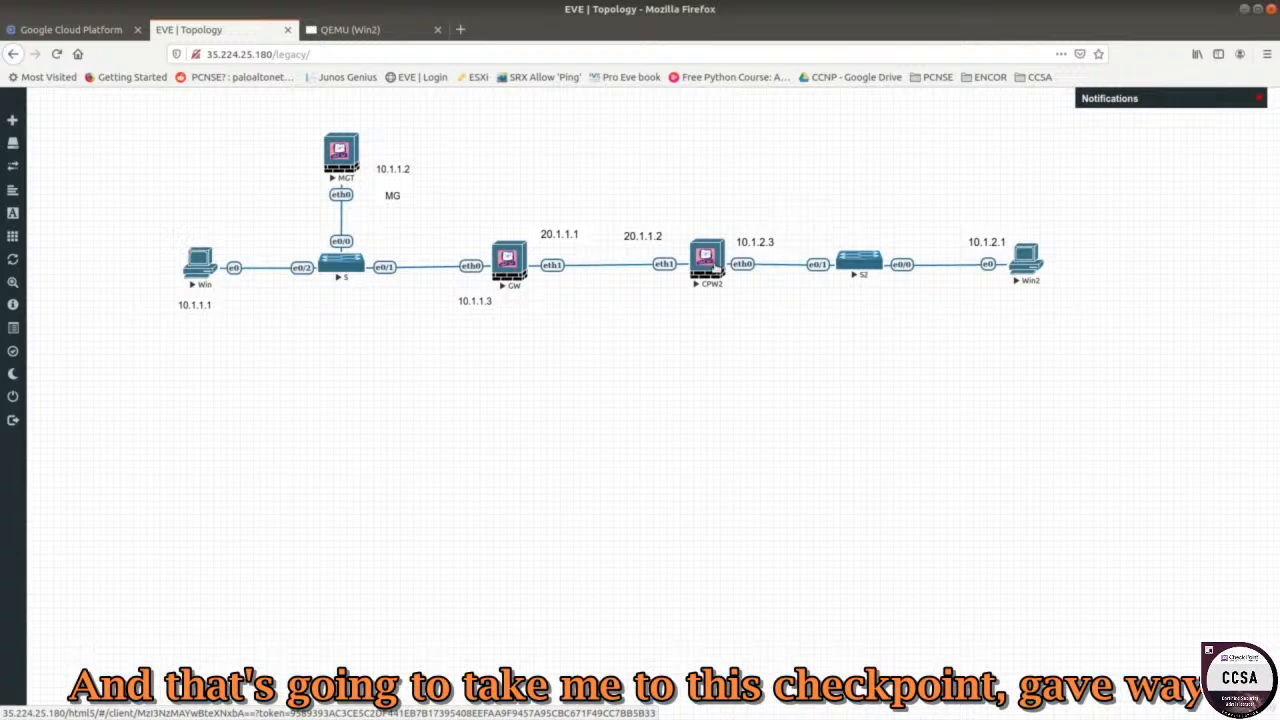
click(350, 30)
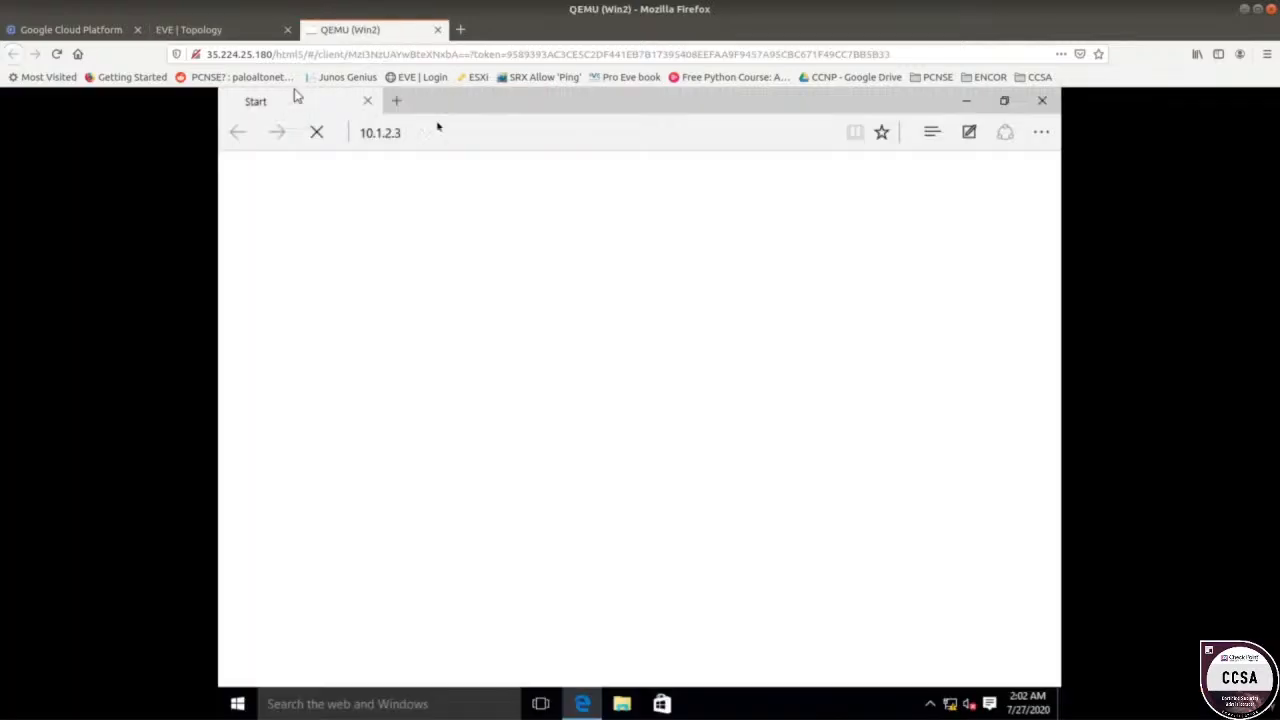
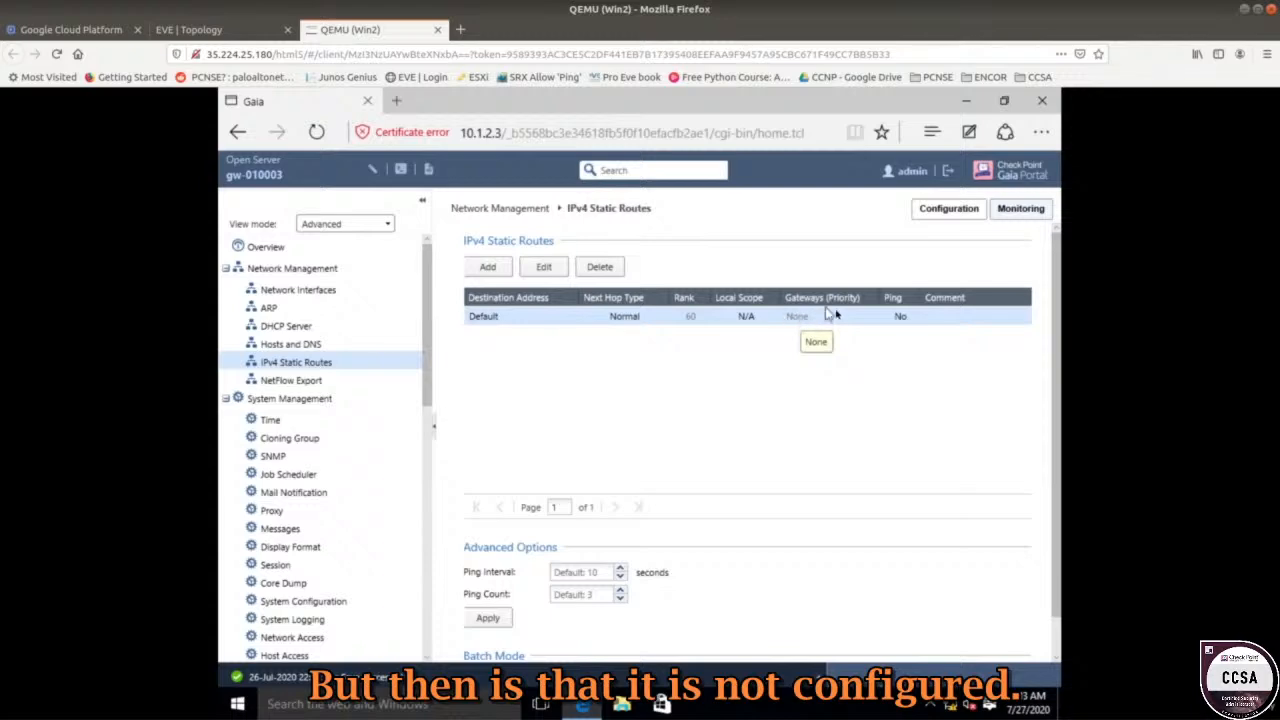
Enter a static route to 10.1.1.0, mask 255.255.255.0, via gateway IP 20.1.1.1 at priority 1.
click(489, 268)
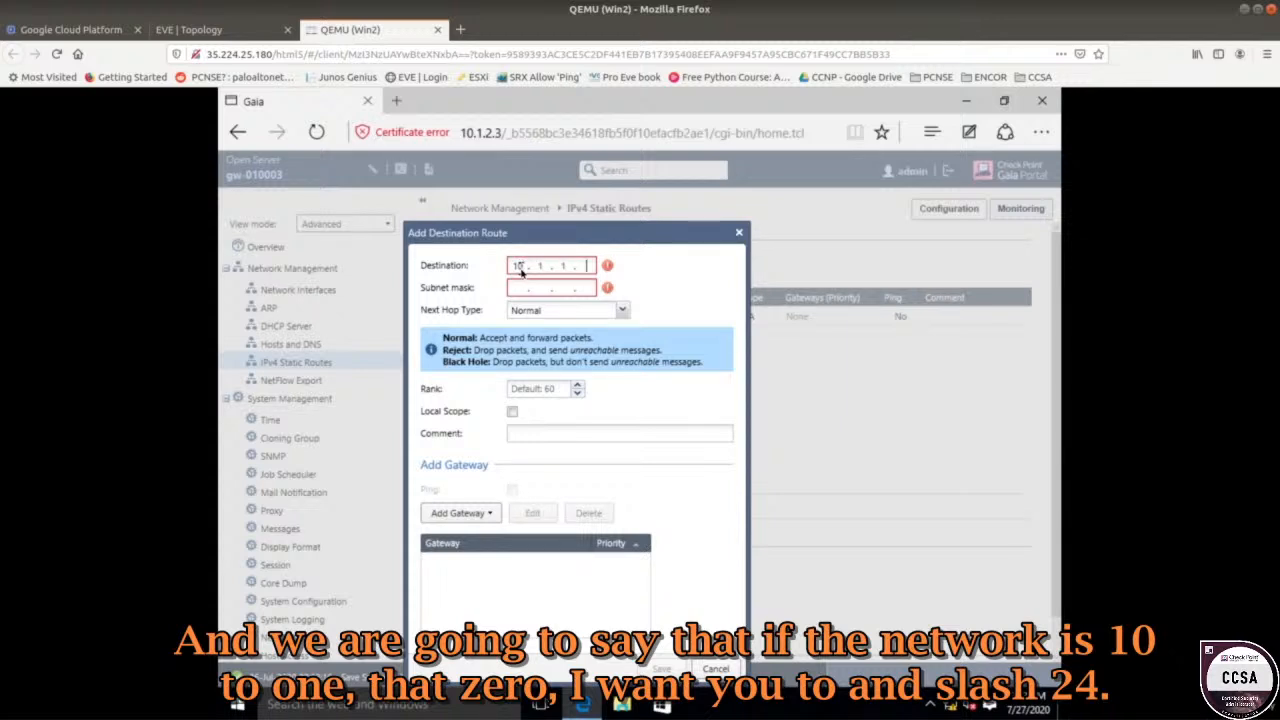
text(10.1.1.0)
key(Tab)
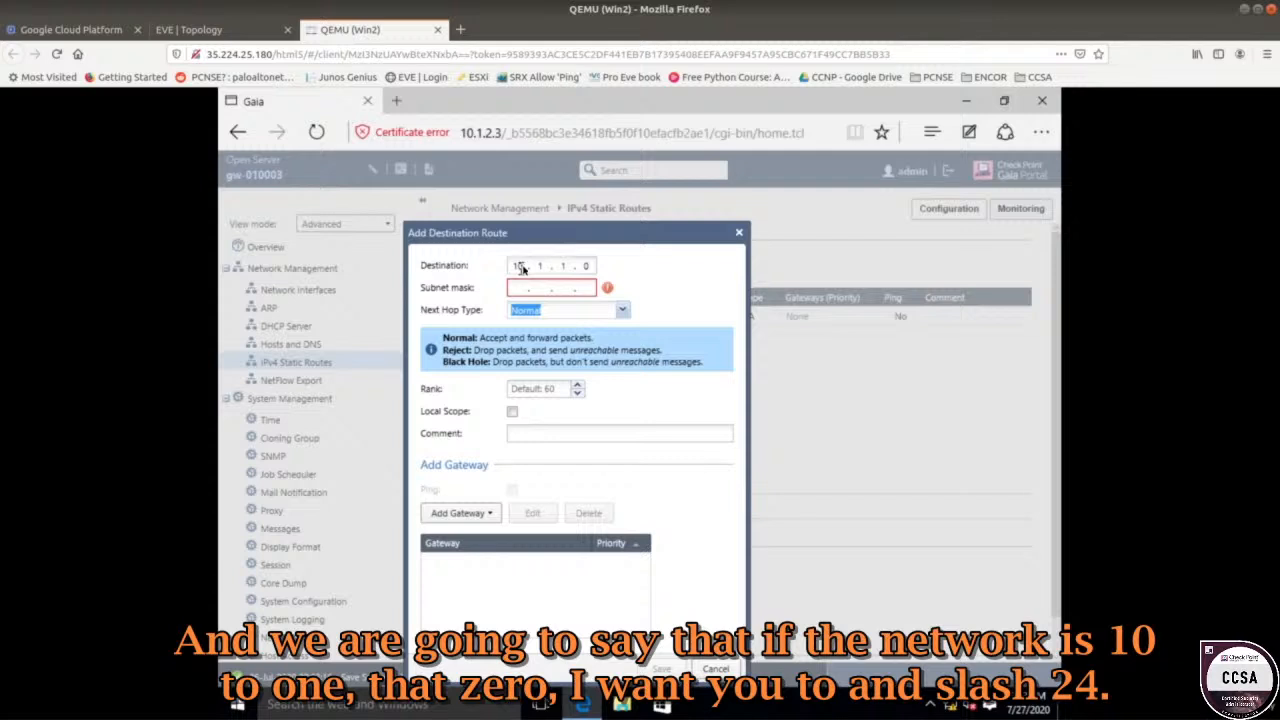
click(520, 287)
text(2)
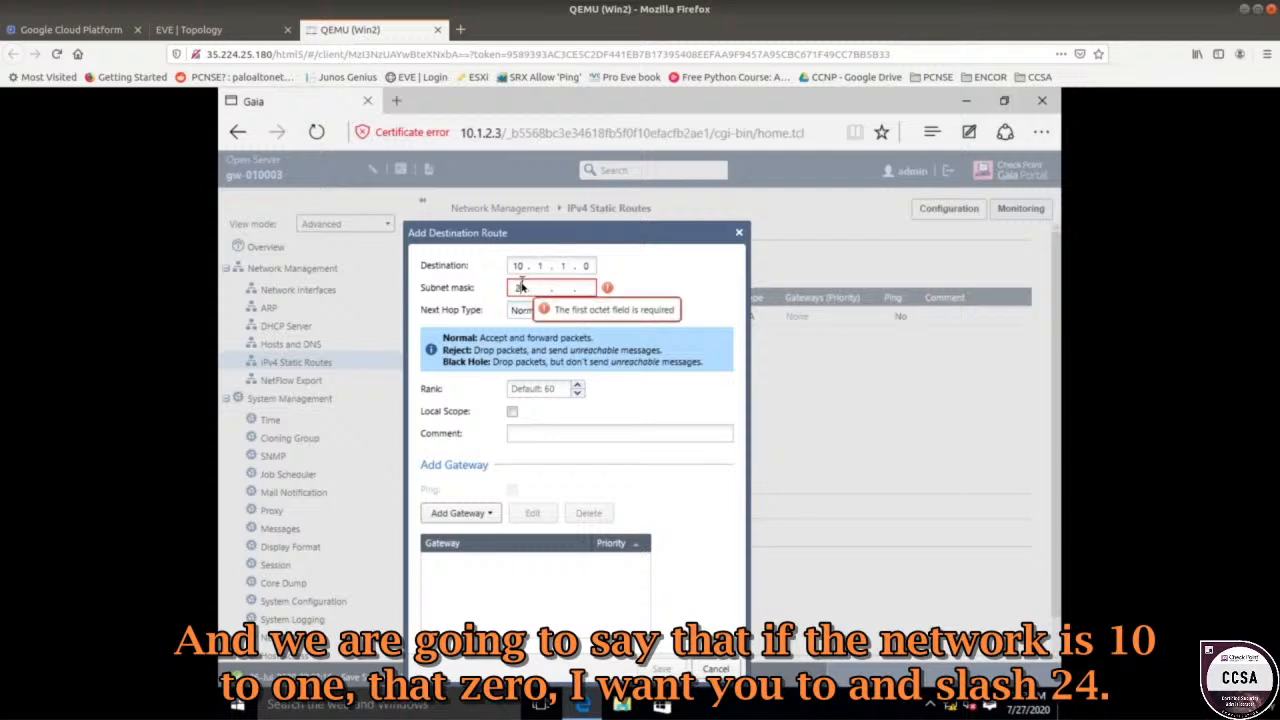
text(55 . 255 . 2)
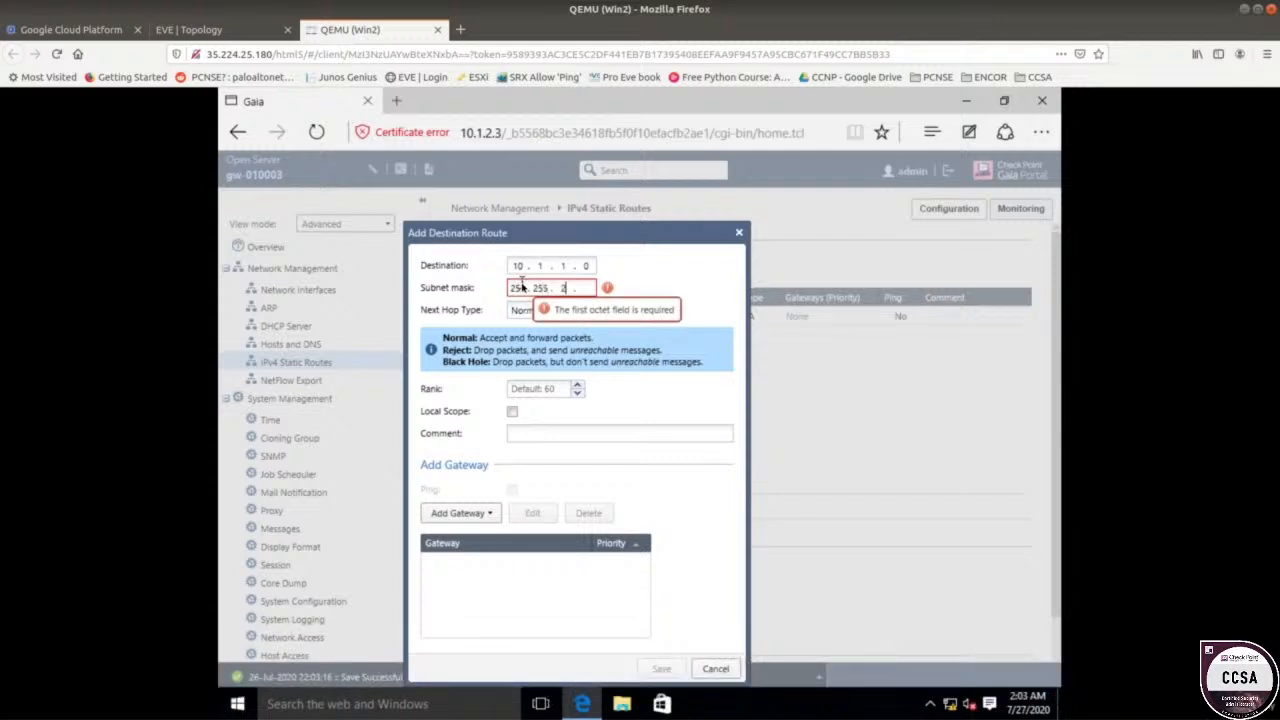
text(55 . )
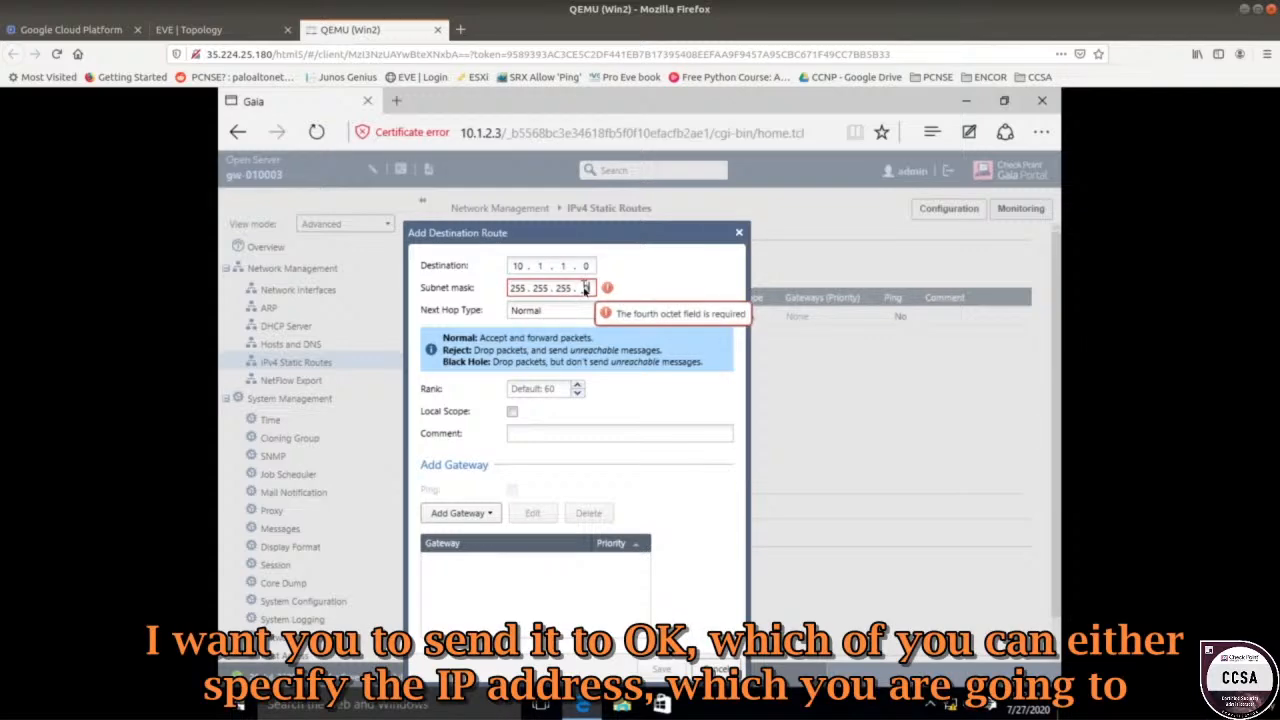
text(0)
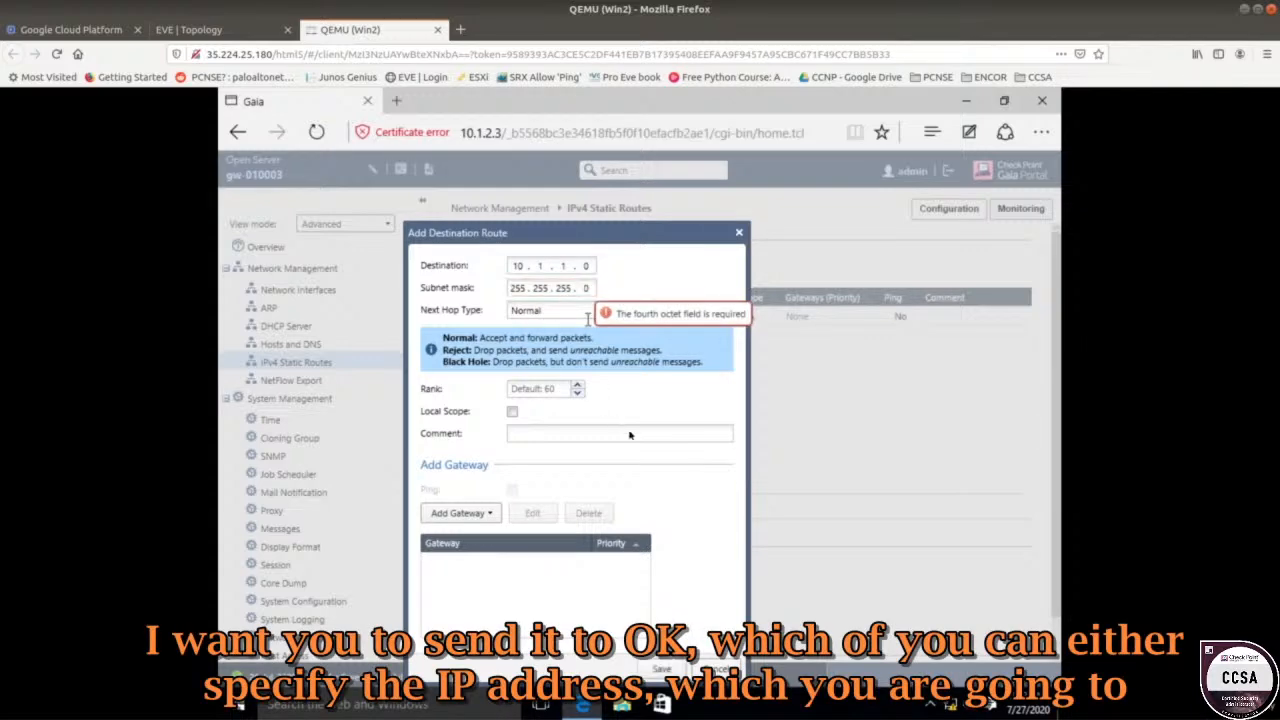
click(463, 516)
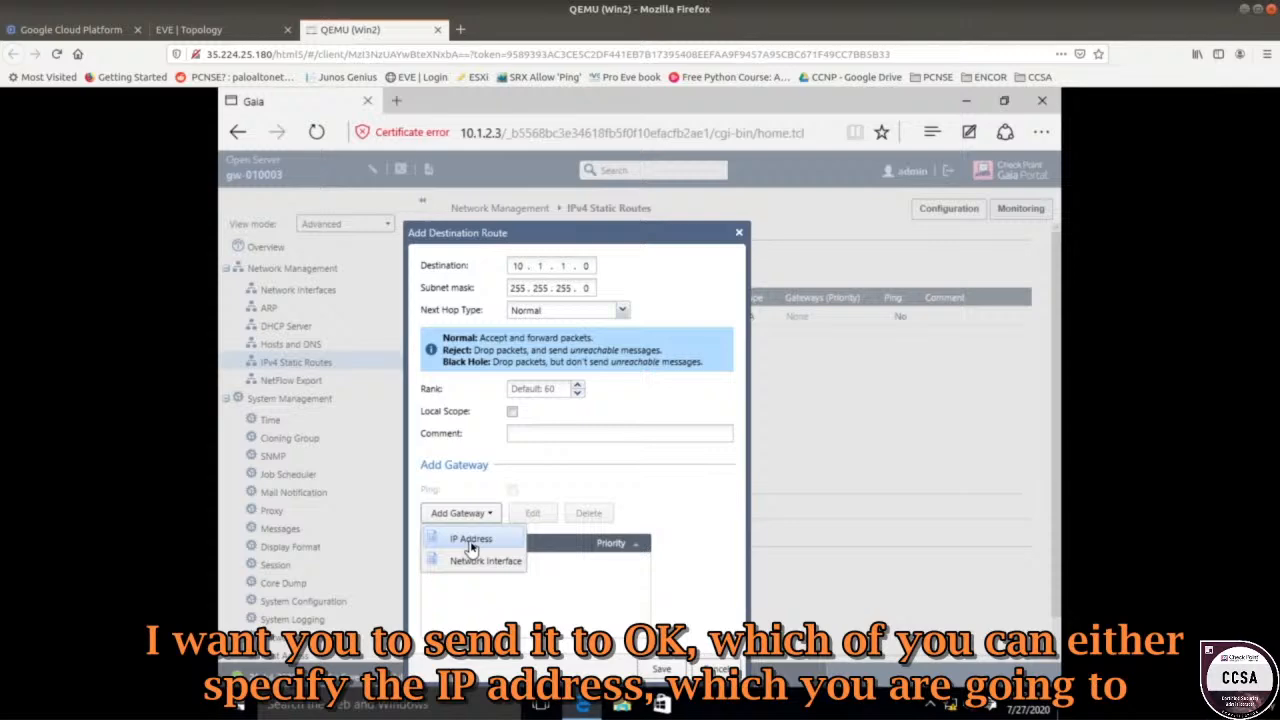
click(471, 540)
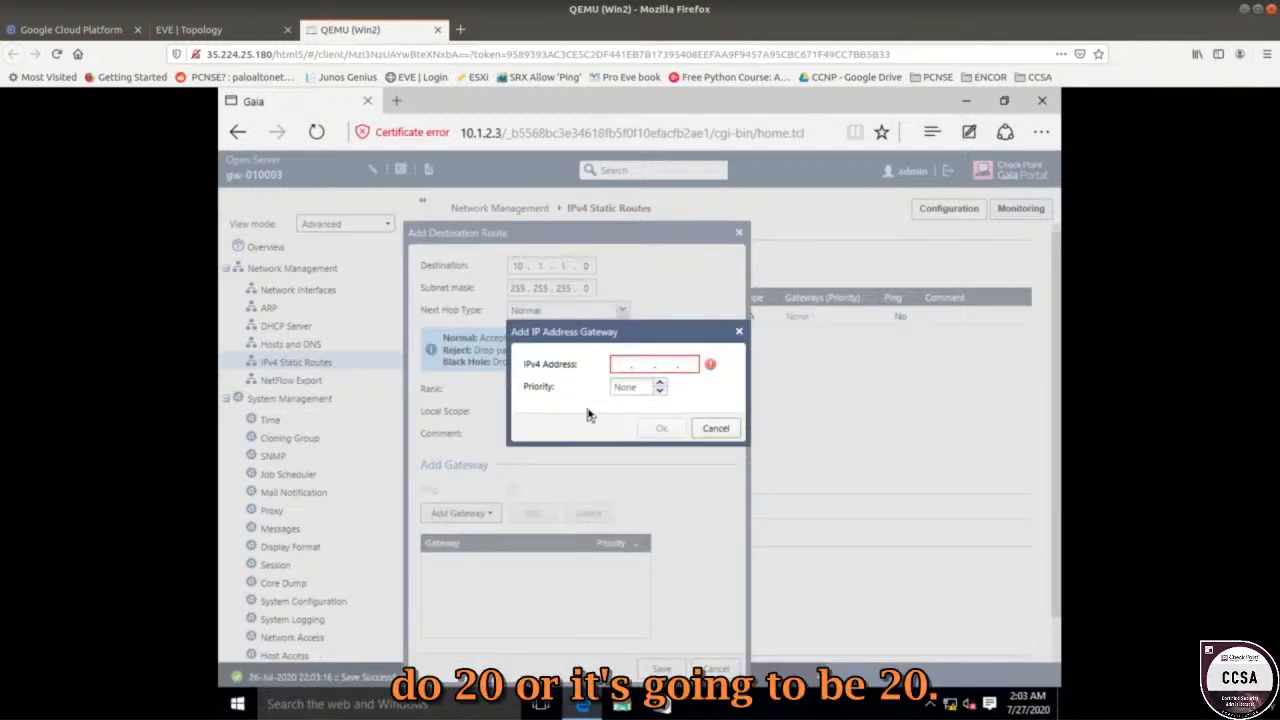
click(632, 366)
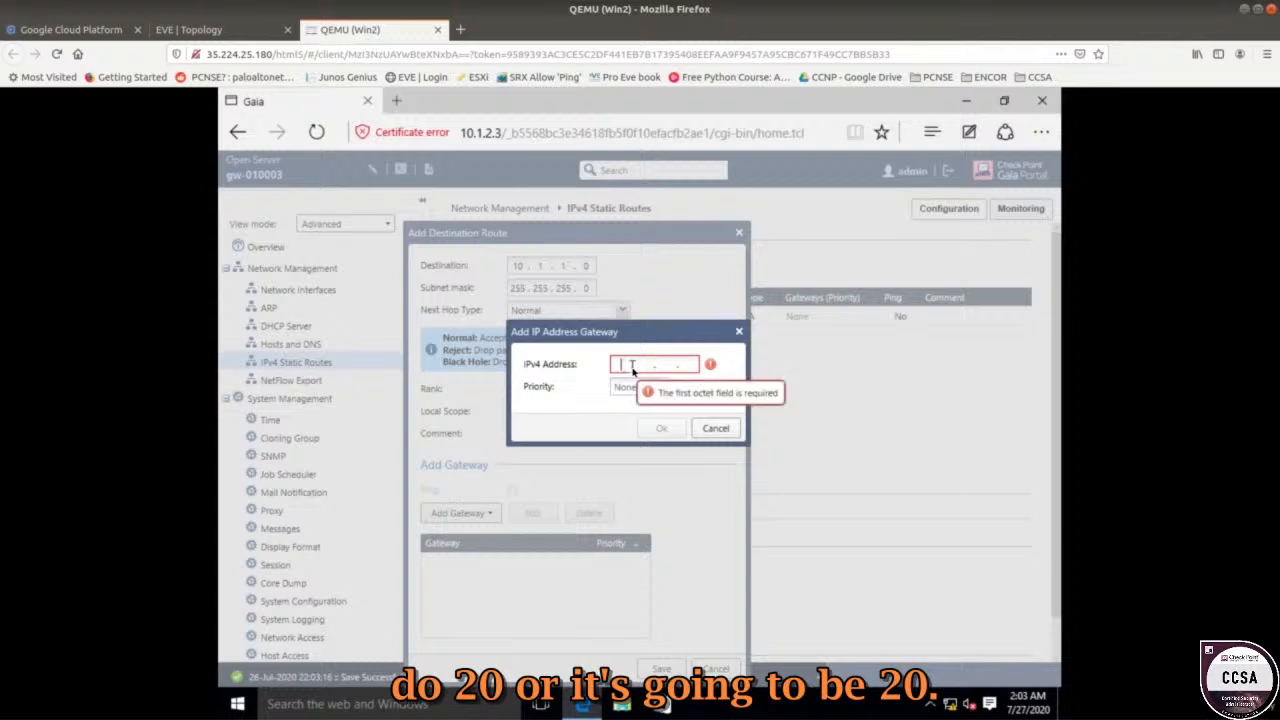
text(20.1.1.1)
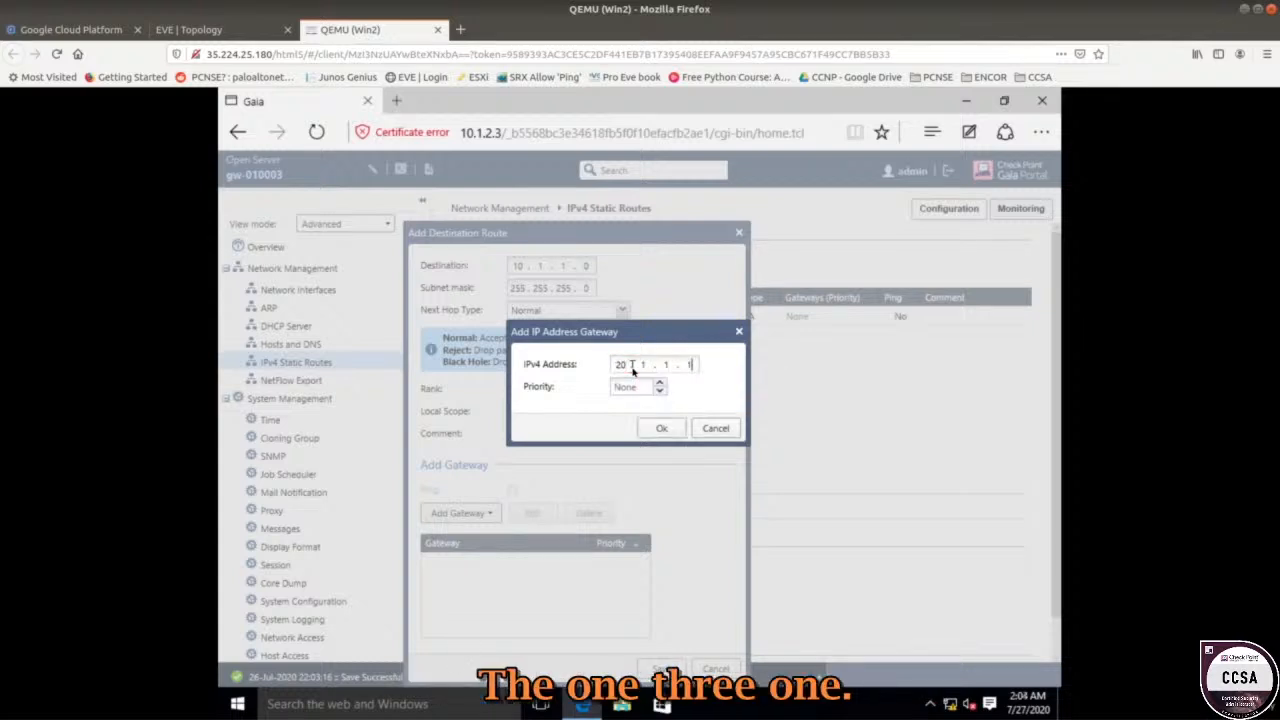
click(659, 382)
click(657, 430)
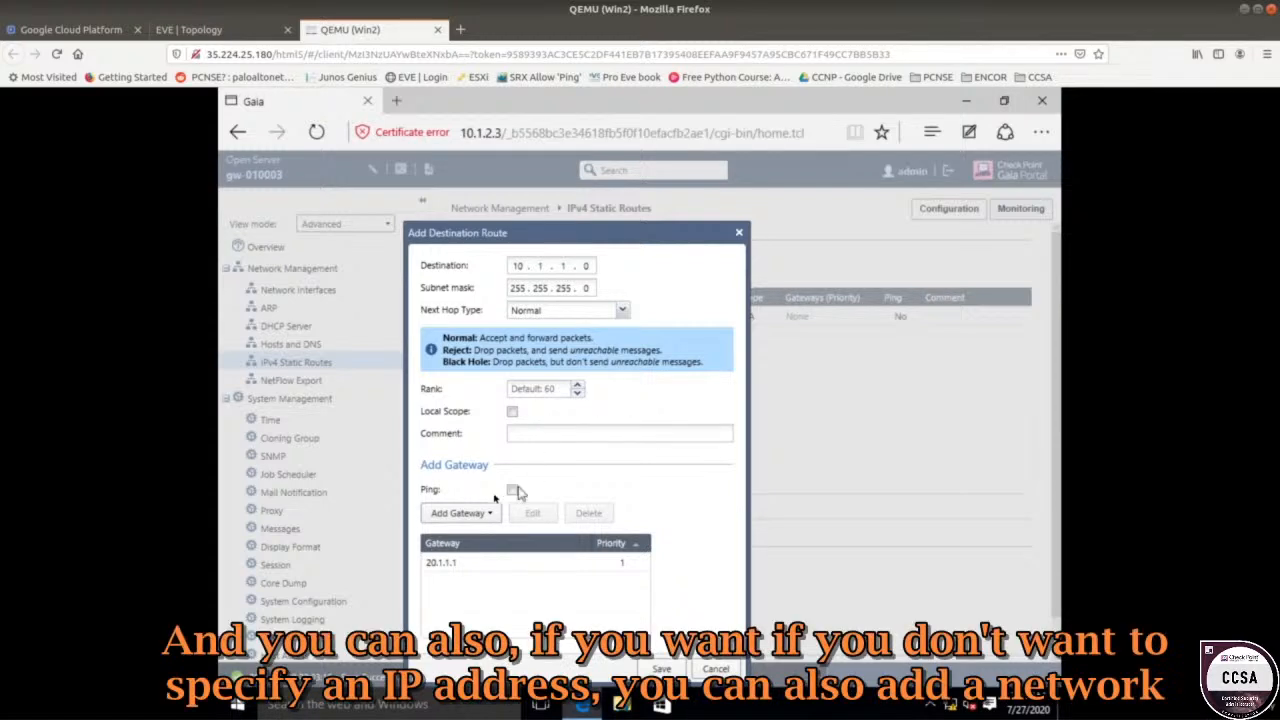
Review the gateway type options and the lab topology, then save the 10.1.1.0/24 route via 20.1.1.1.
click(462, 514)
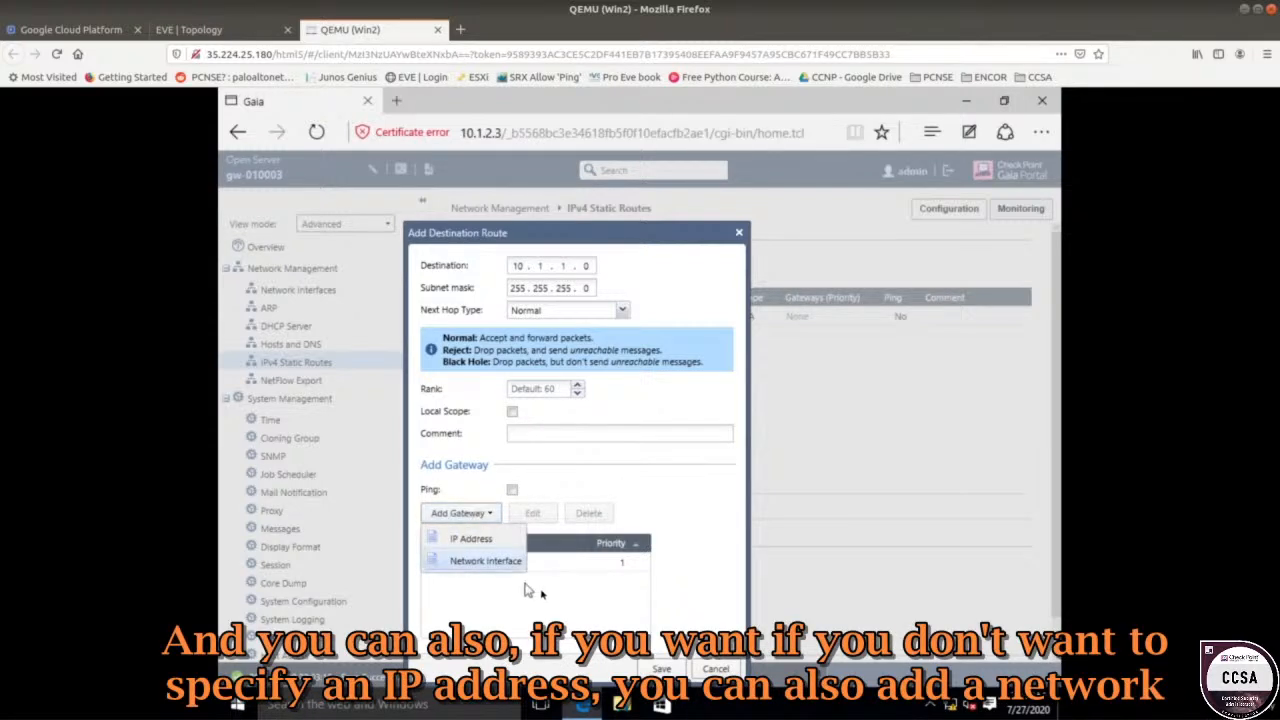
click(458, 514)
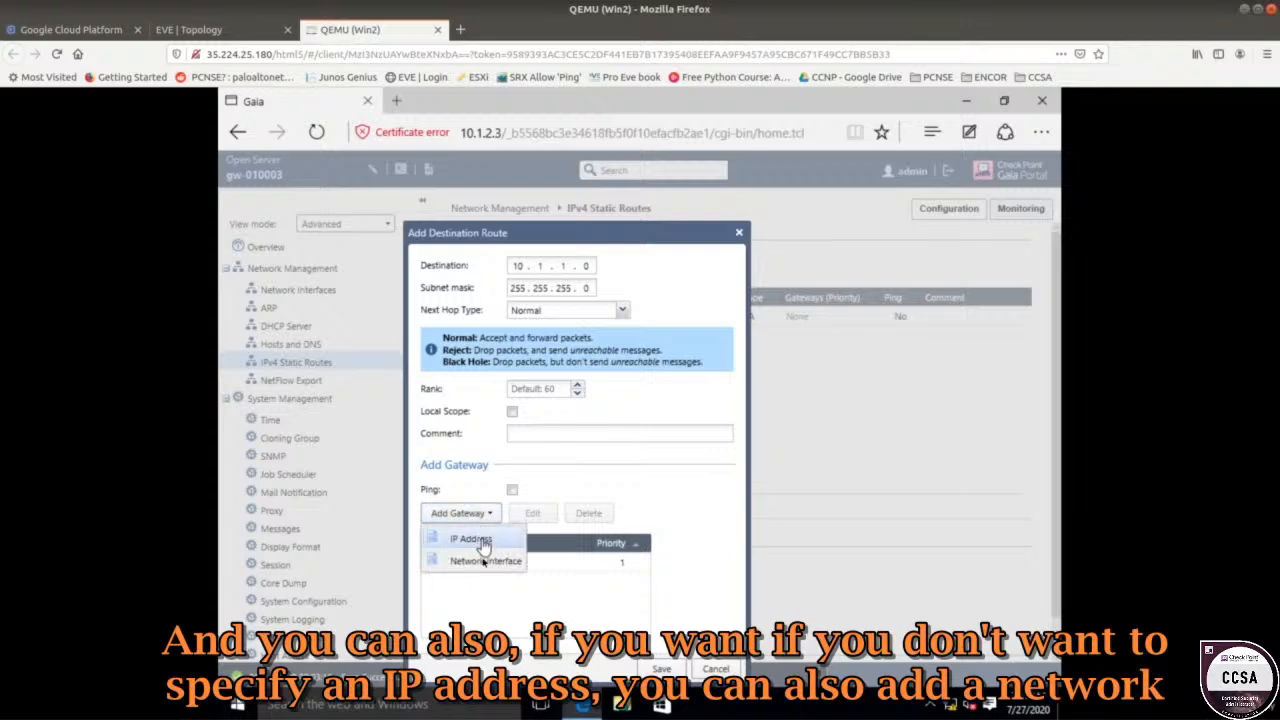
click(188, 29)
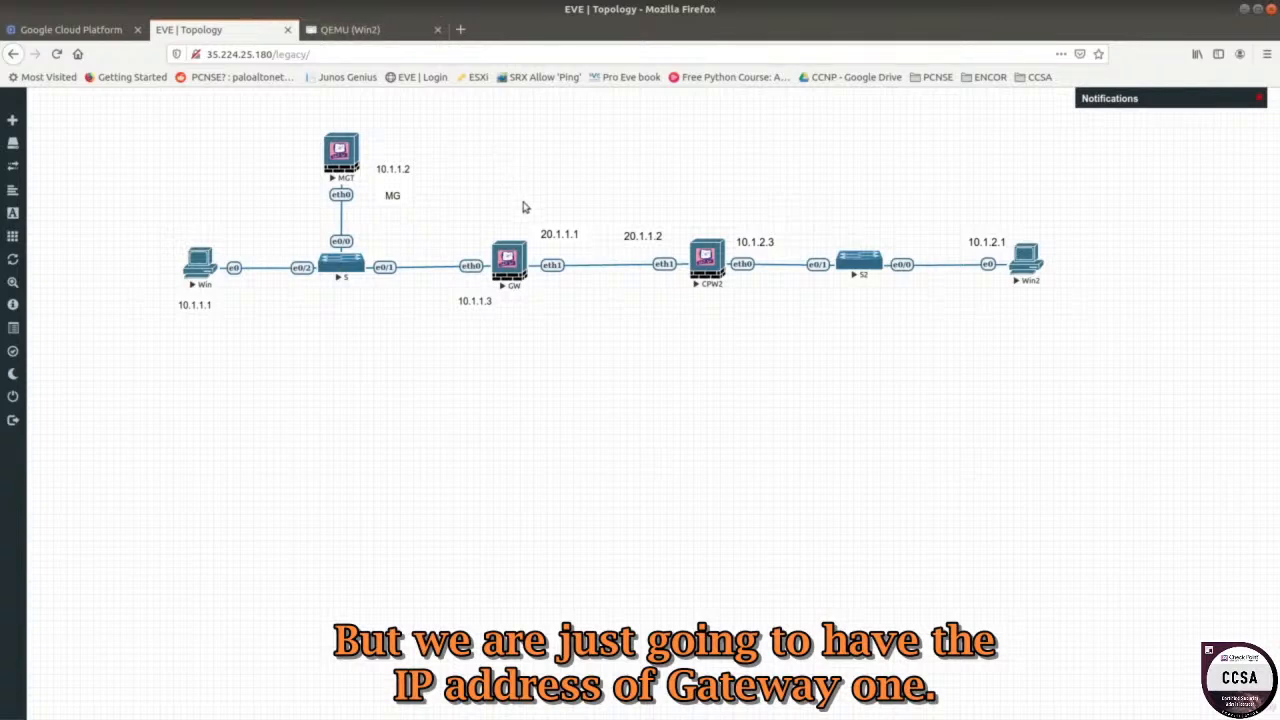
click(366, 31)
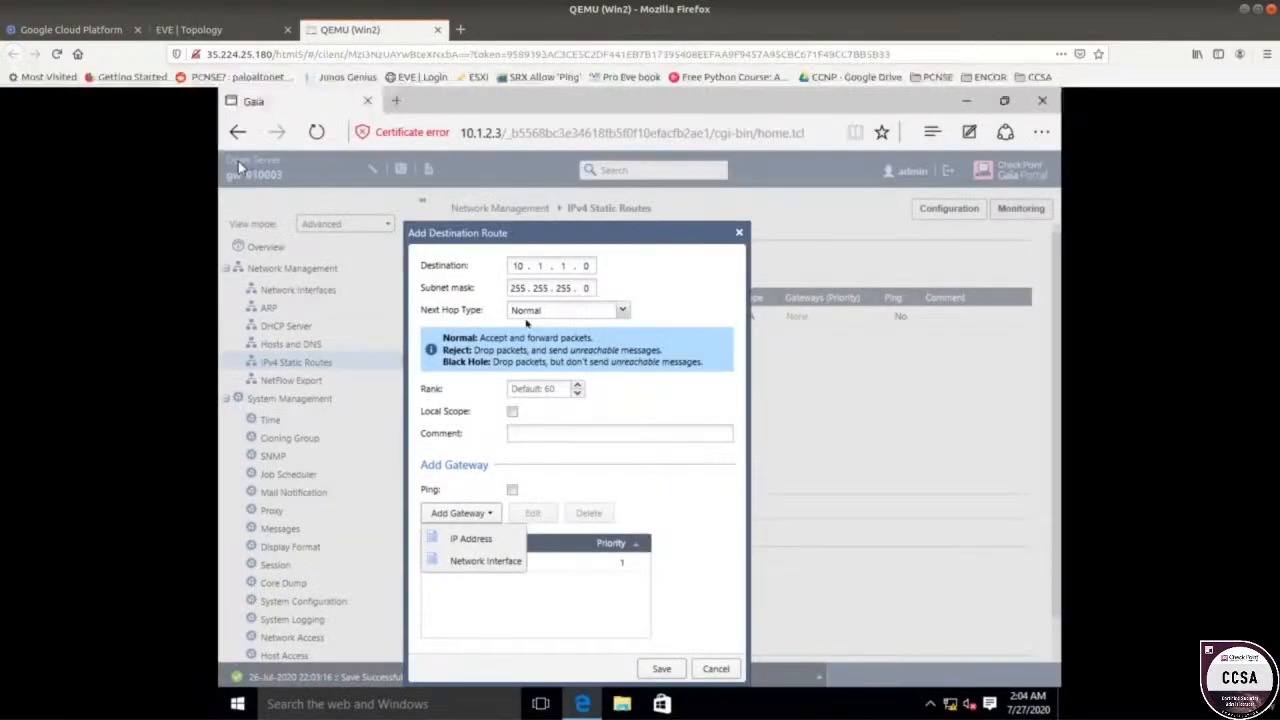
click(558, 604)
click(660, 668)
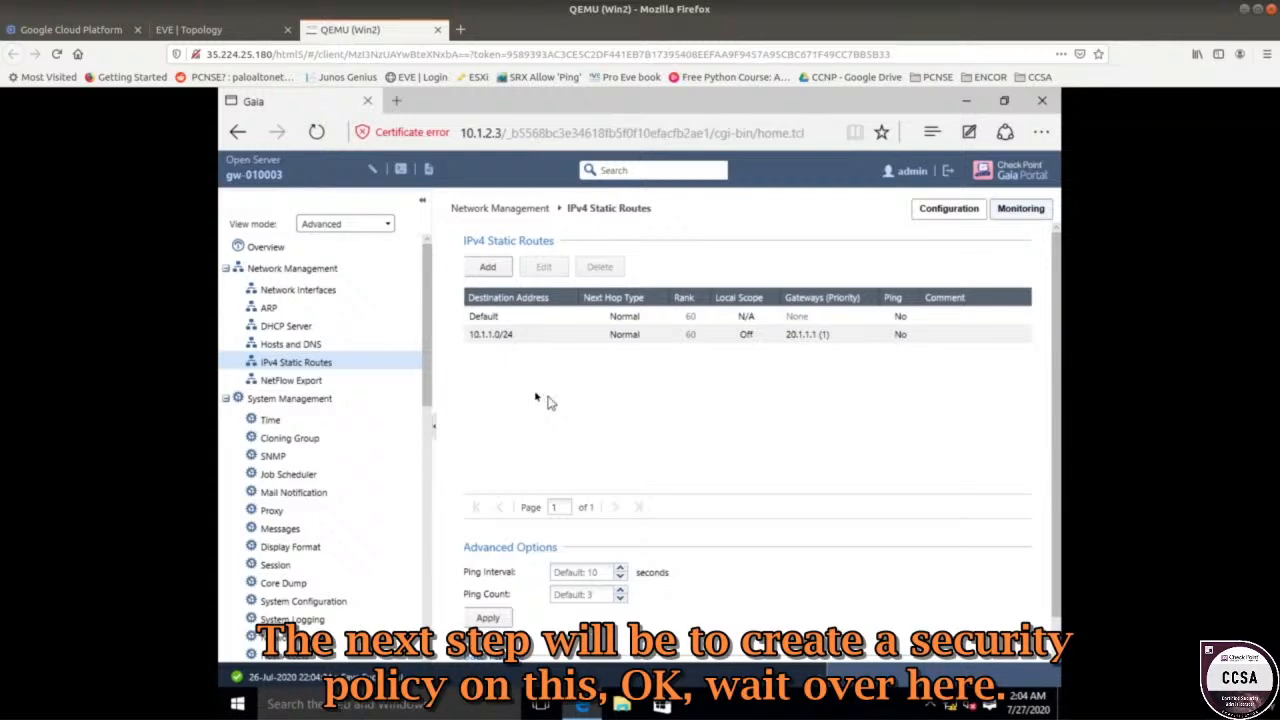
In the EVE topology, highlight the Win host as source and CPW2 (20.1.1.2) as destination.
click(220, 31)
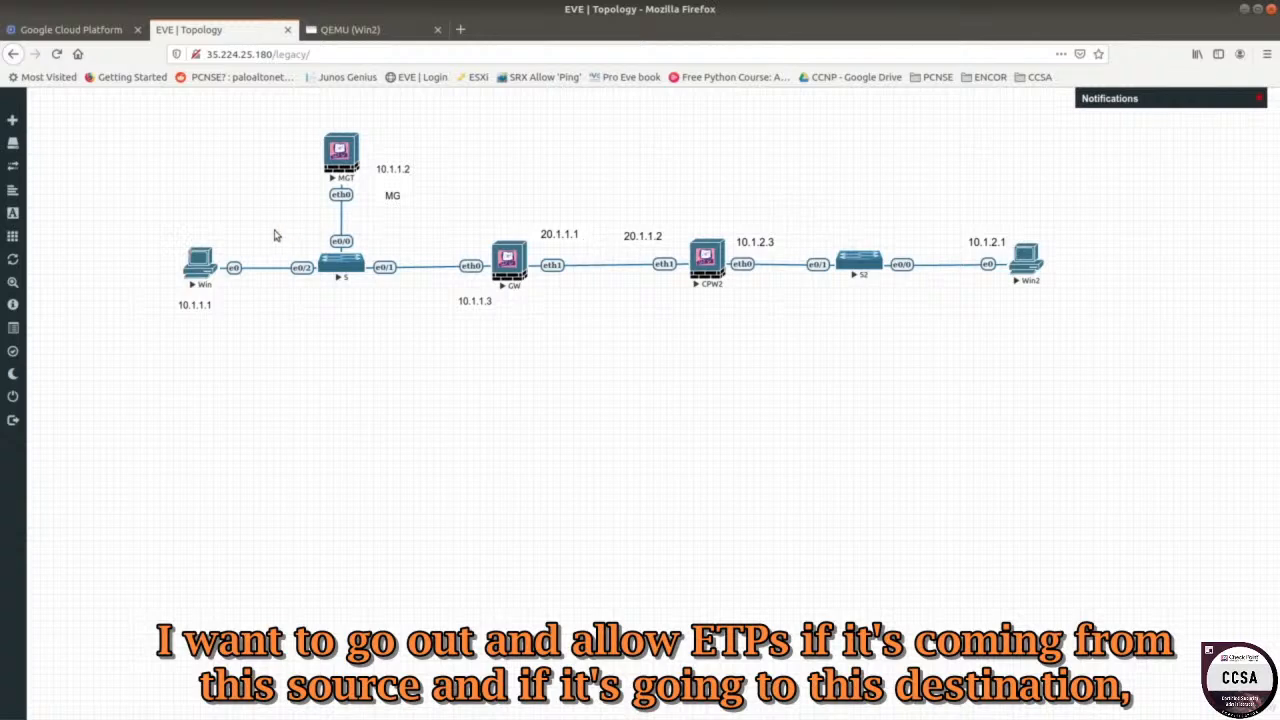
drag(137, 225, 215, 321)
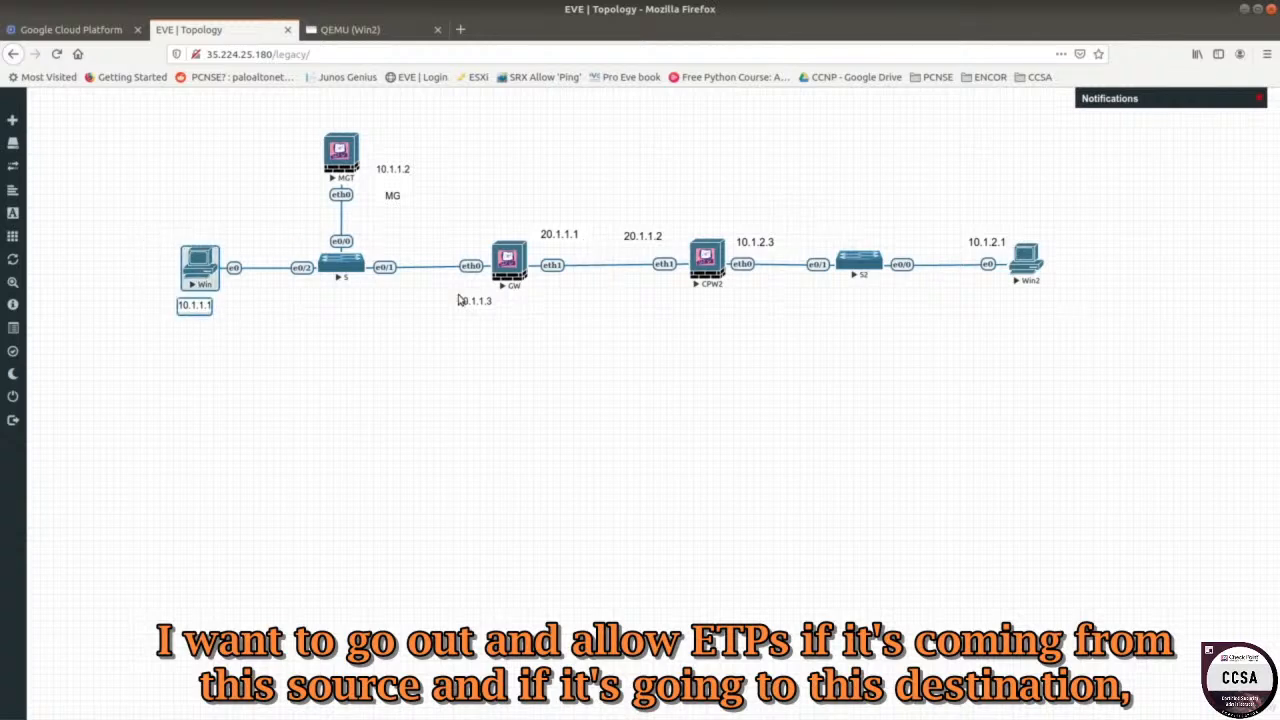
drag(619, 208, 723, 309)
click(640, 322)
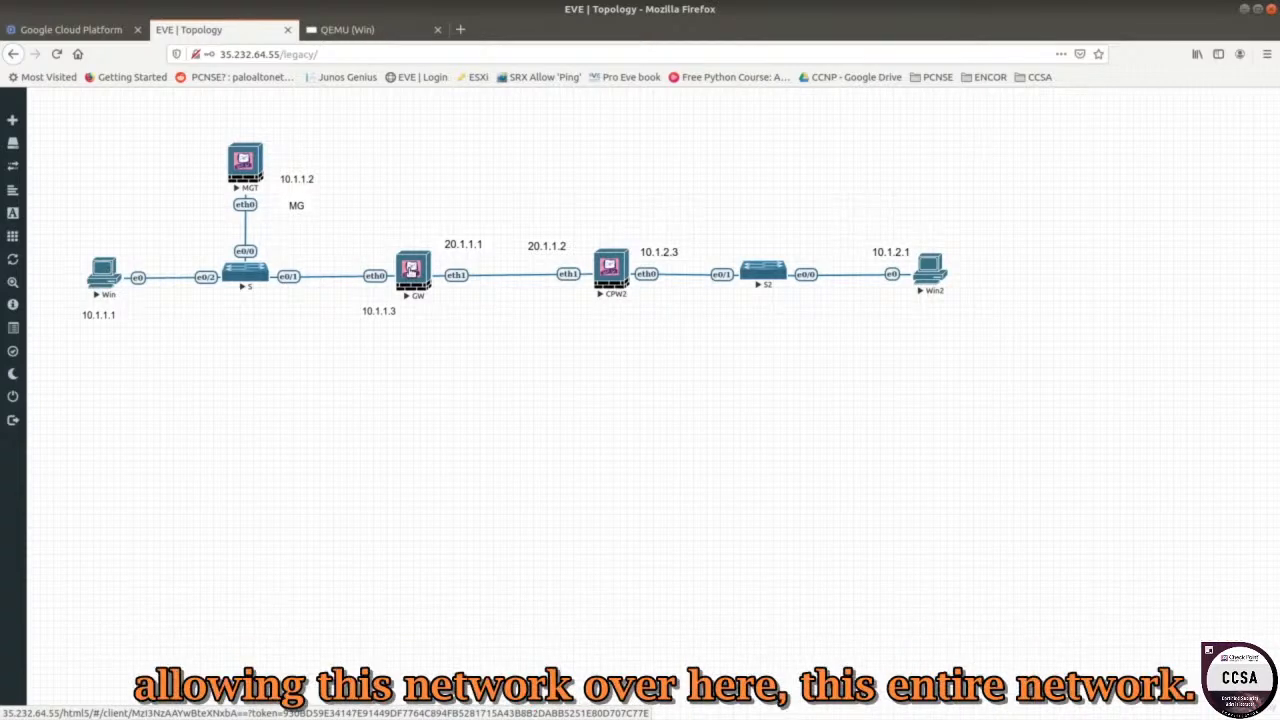
Highlight the 10.1.1.x network on the diagram, then open the Win host's console.
drag(96, 168, 354, 369)
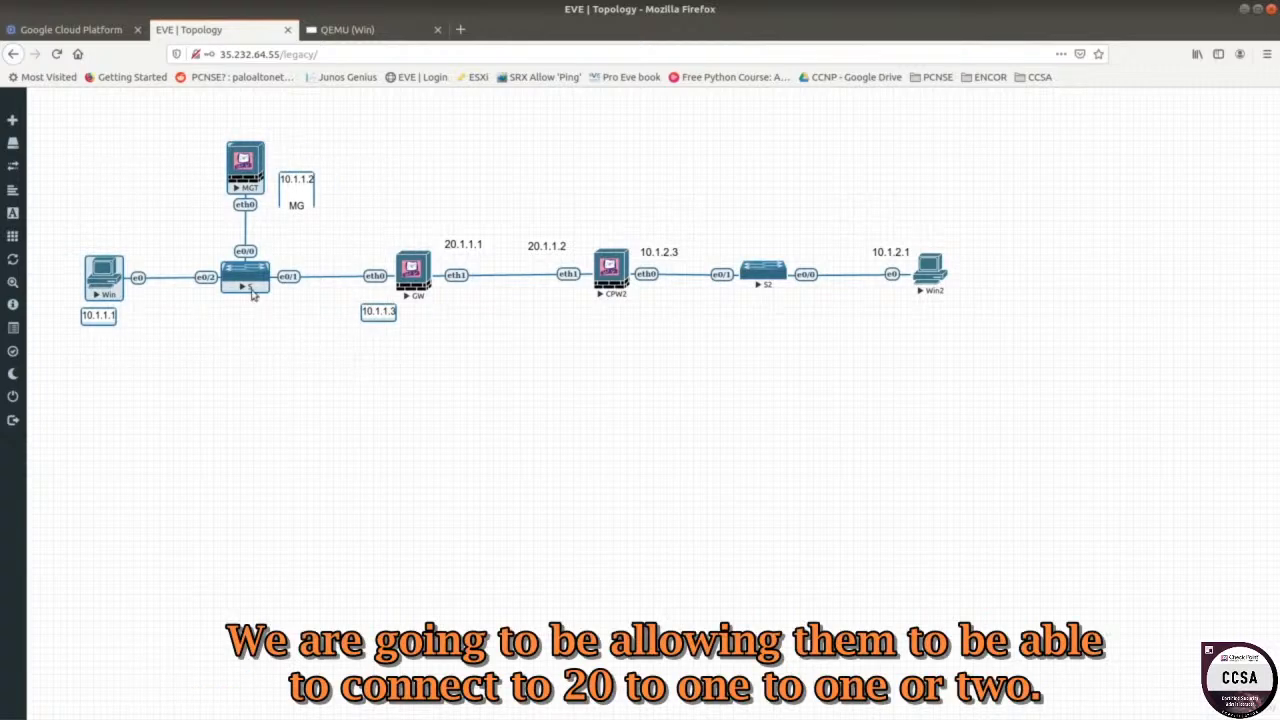
click(140, 320)
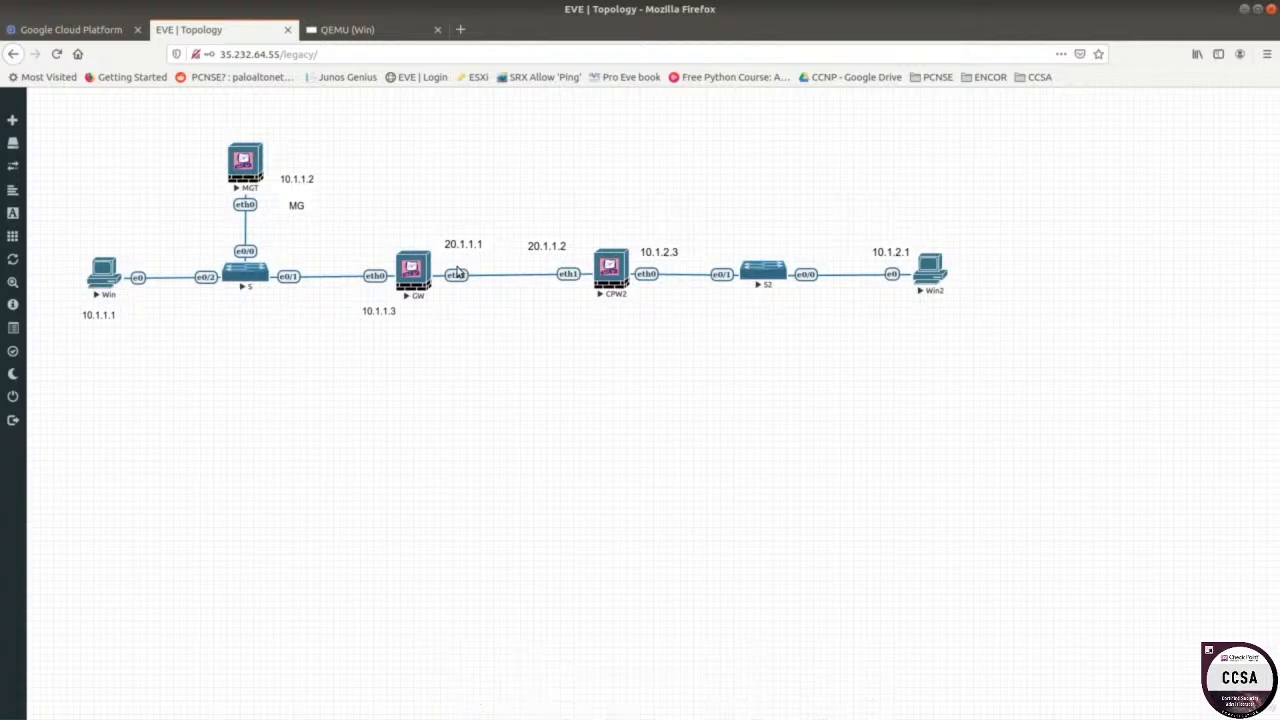
click(108, 277)
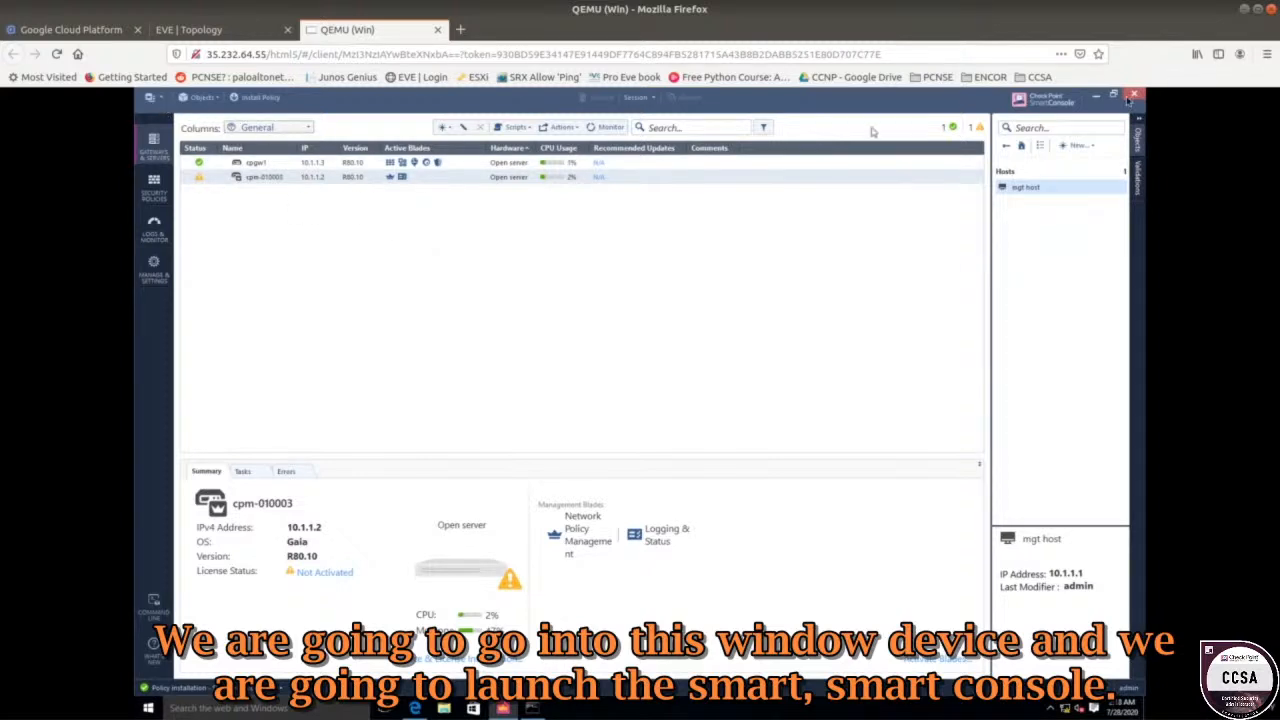
Close the leftover Command Prompt on the Win desktop and restore SmartConsole from the taskbar.
click(1096, 97)
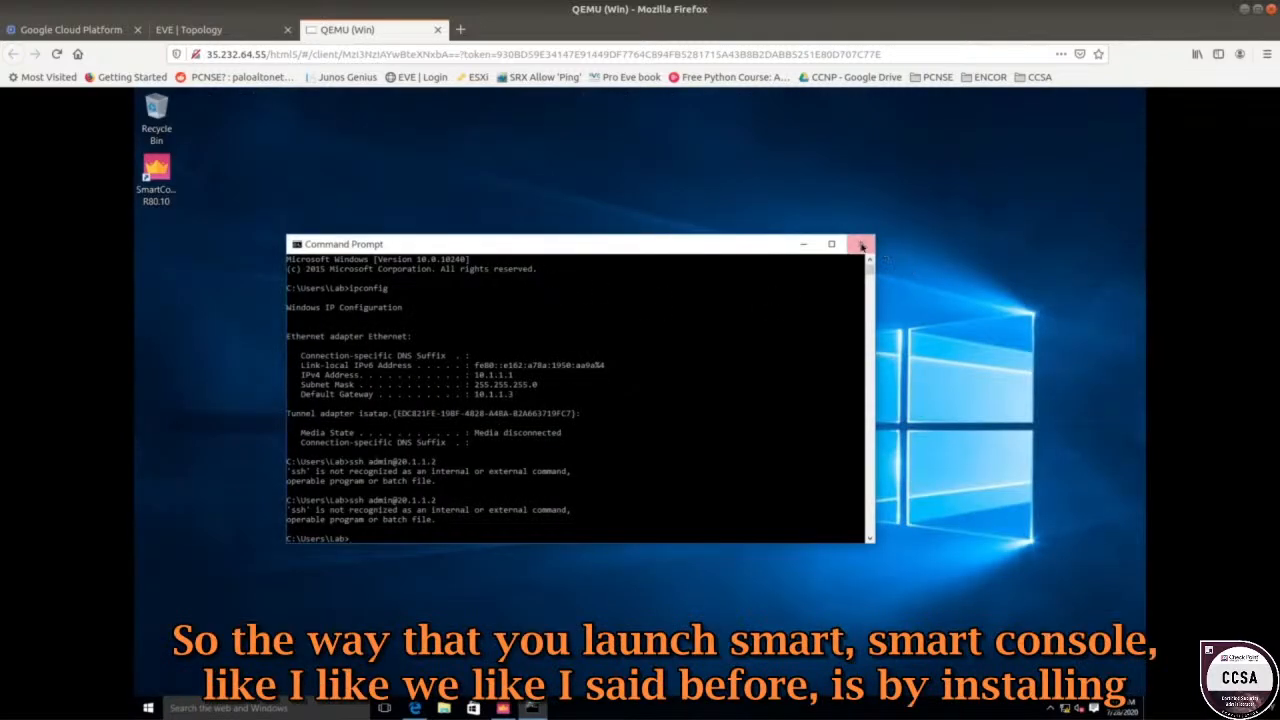
click(860, 244)
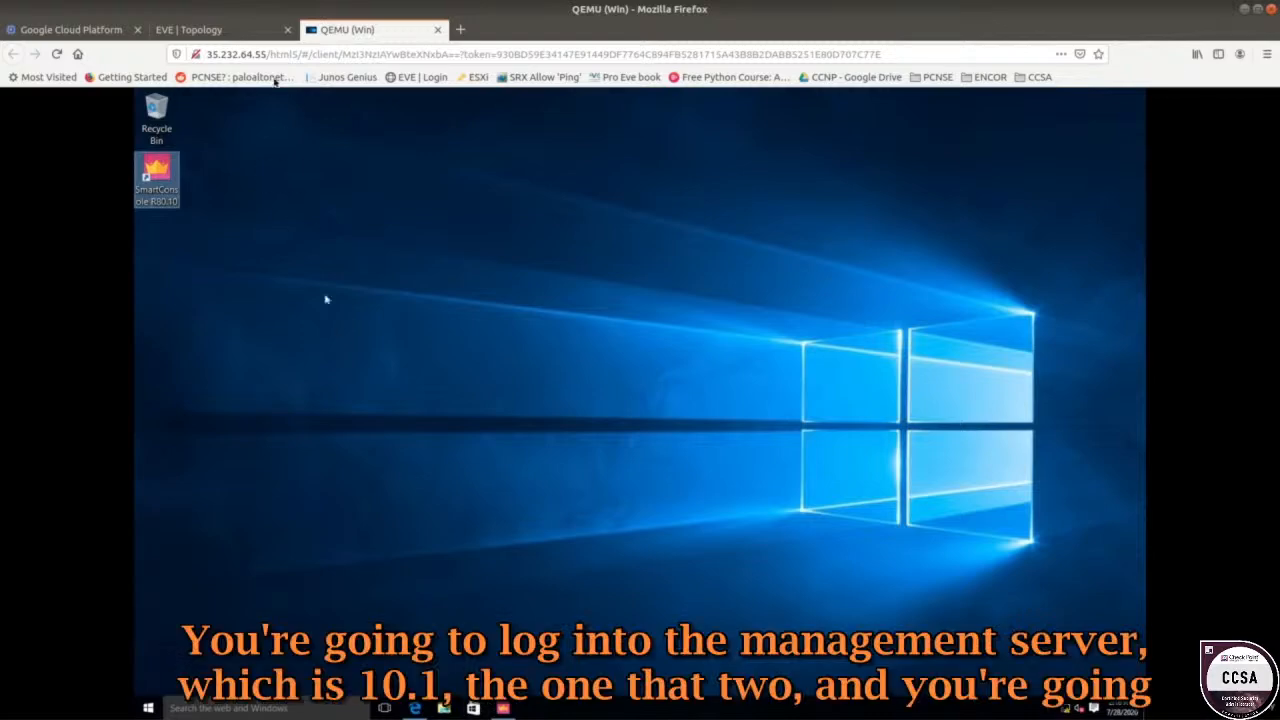
click(240, 38)
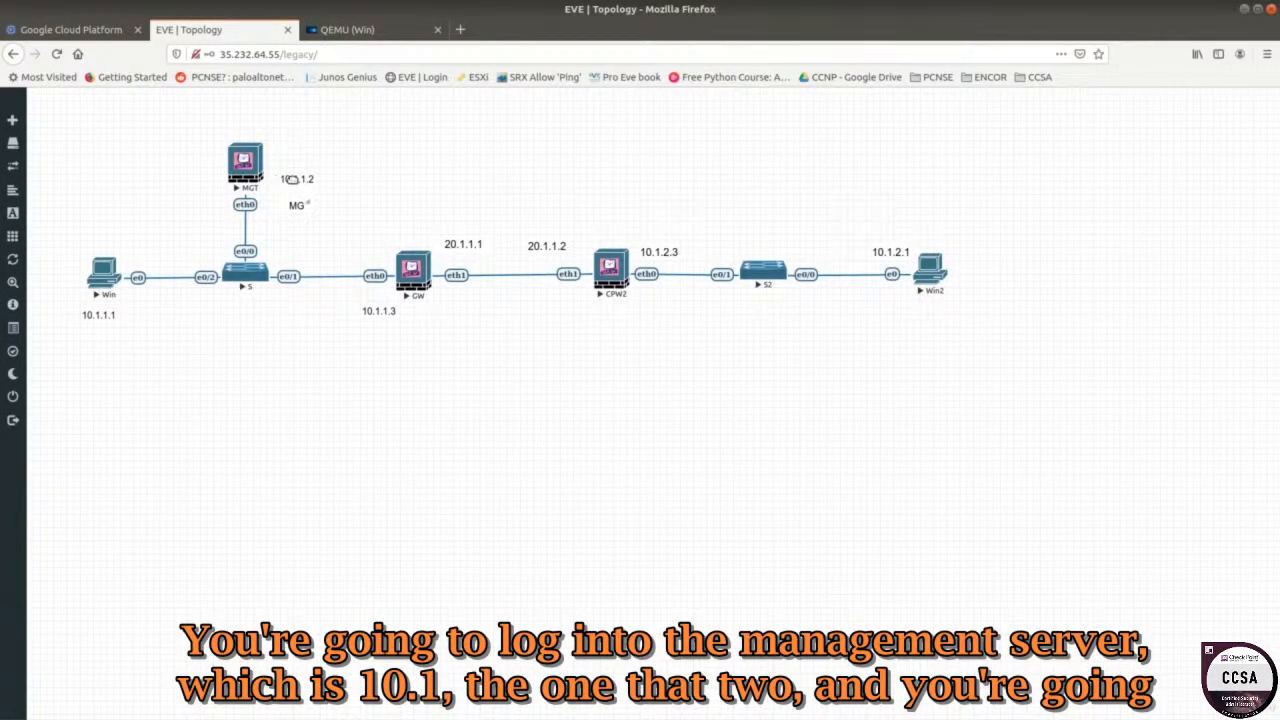
click(362, 30)
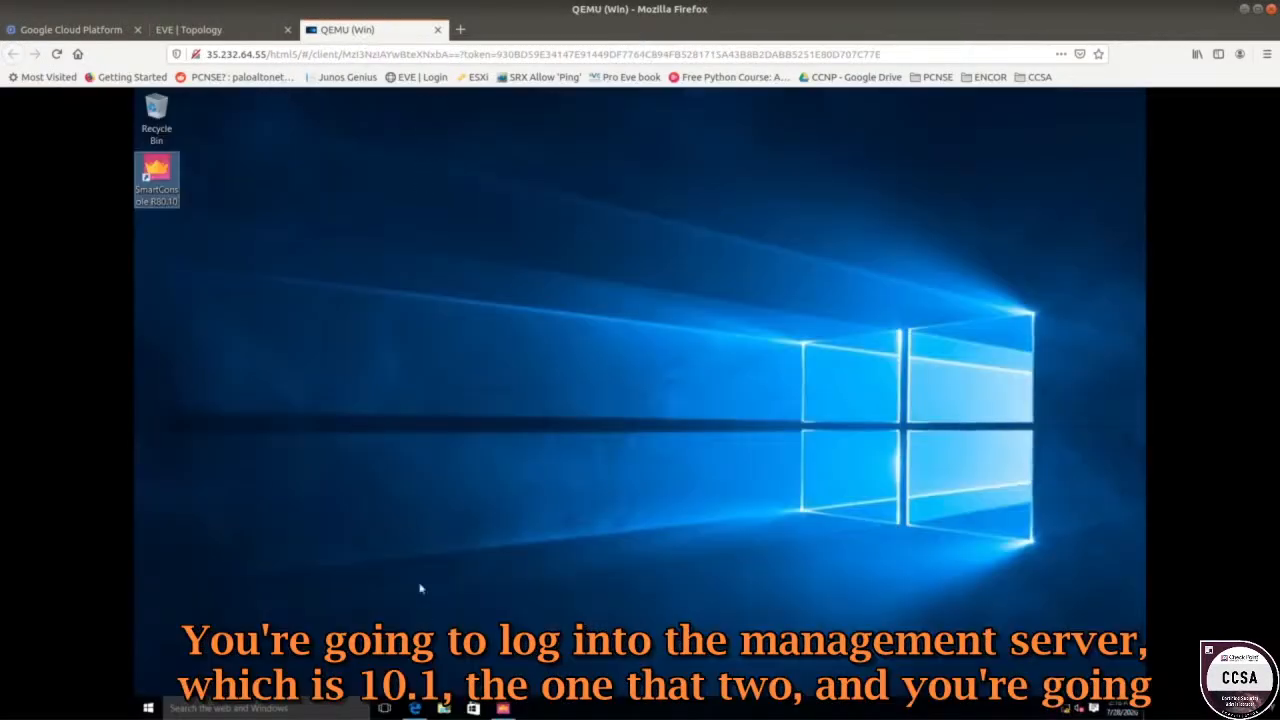
click(505, 708)
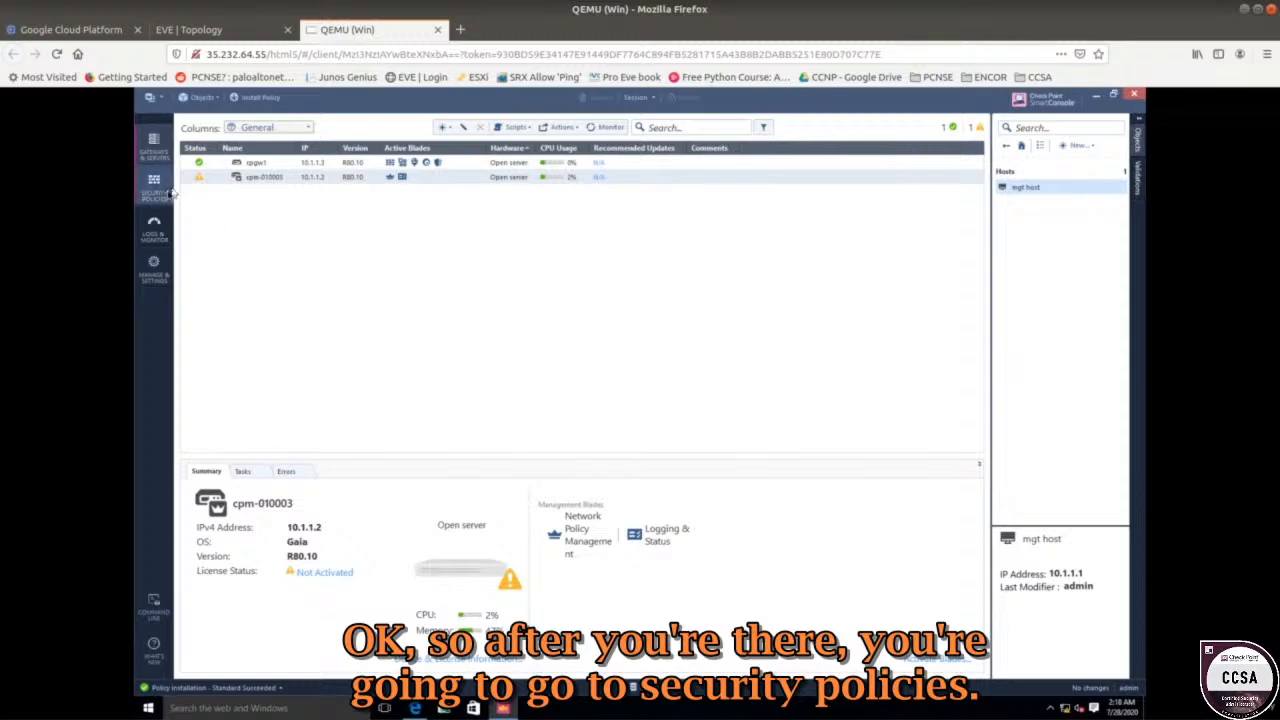
Show the Standard policy's 'mgt traffic' rule and check that mgt host is 10.1.1.1.
click(163, 195)
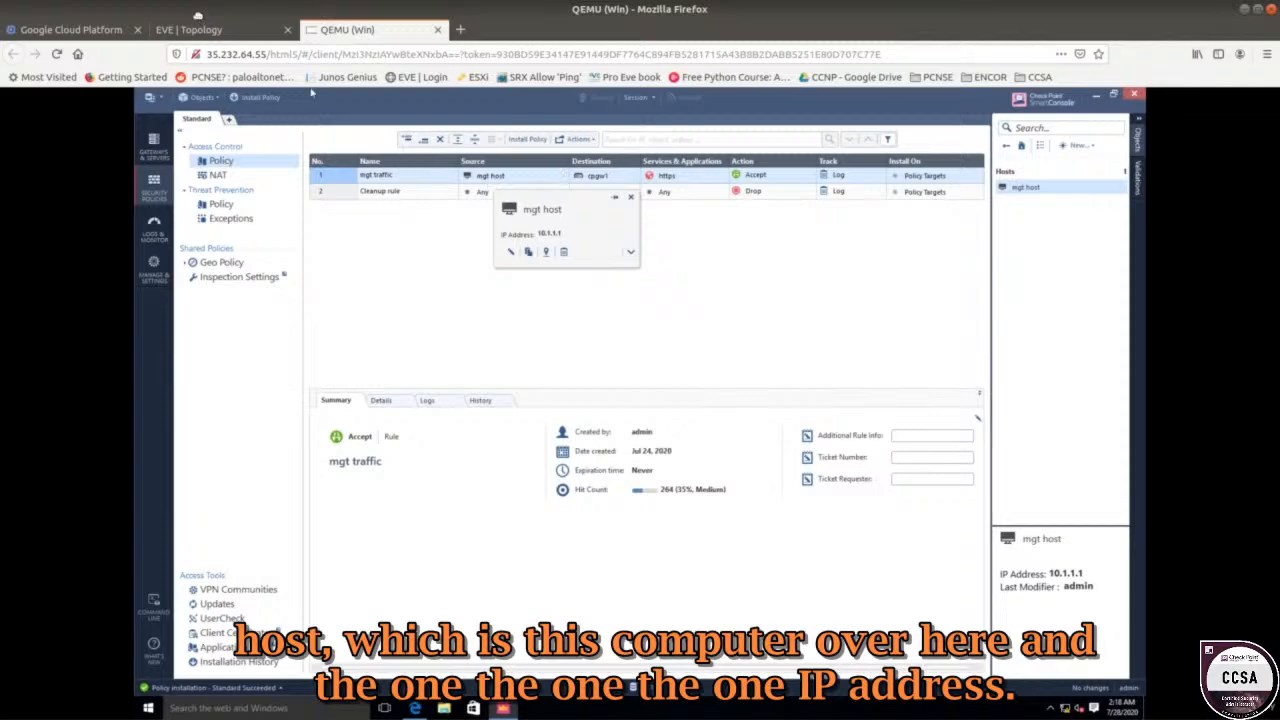
click(205, 29)
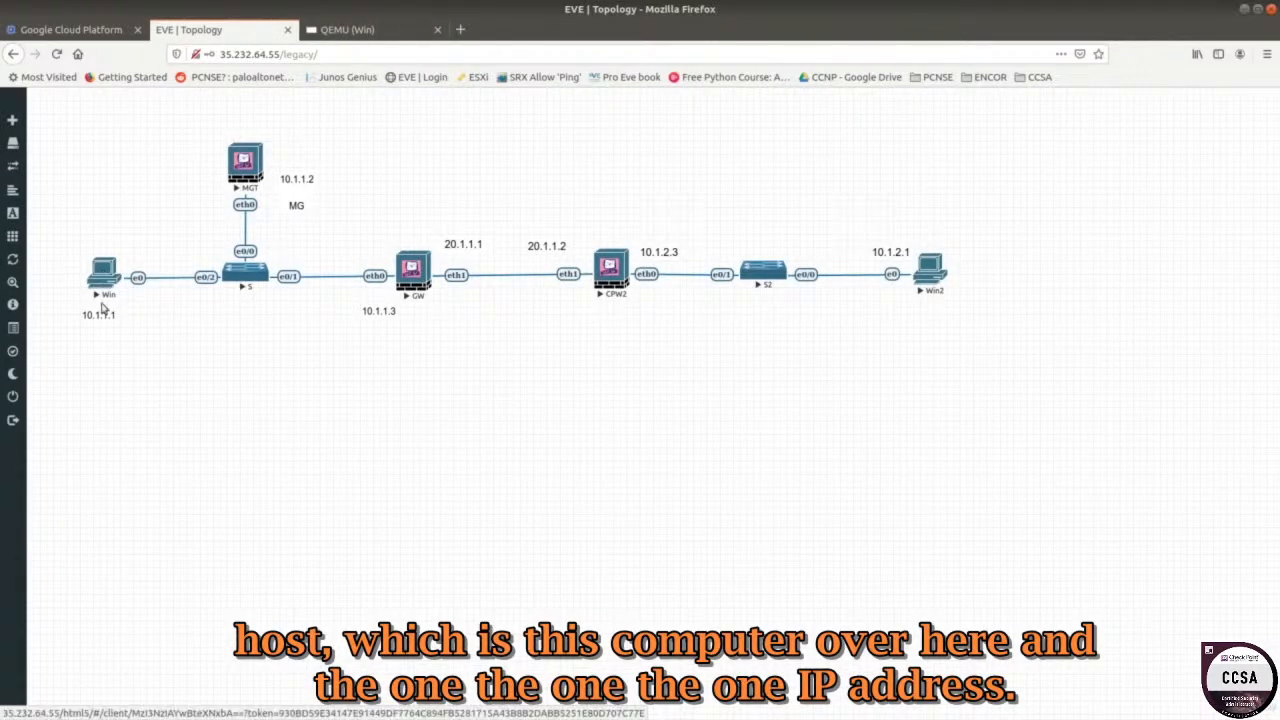
click(399, 29)
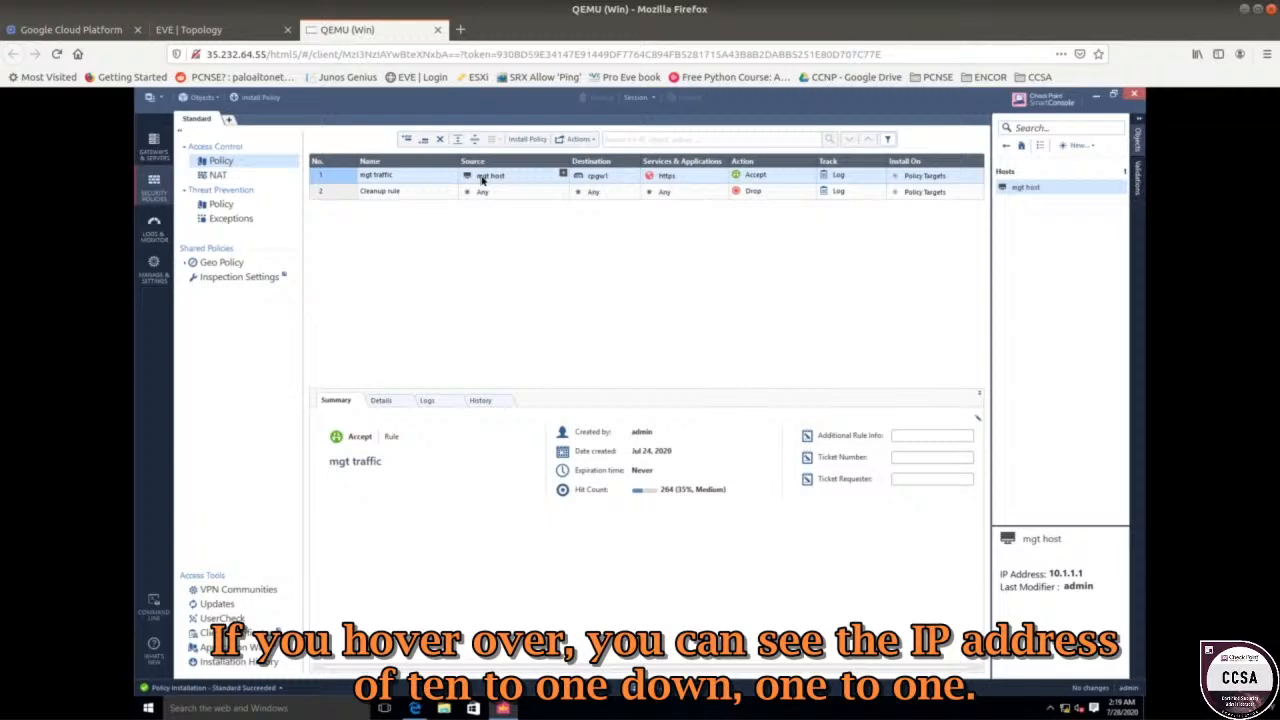
mouse_move(482, 179)
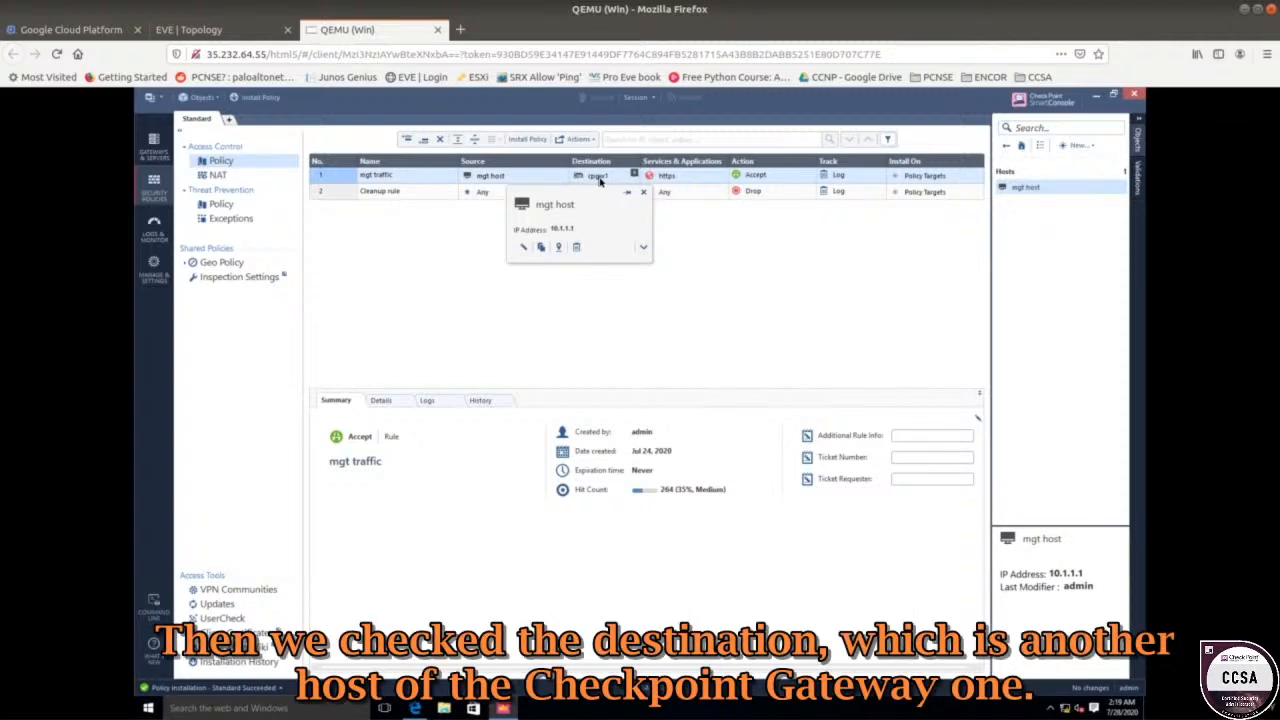
mouse_move(598, 181)
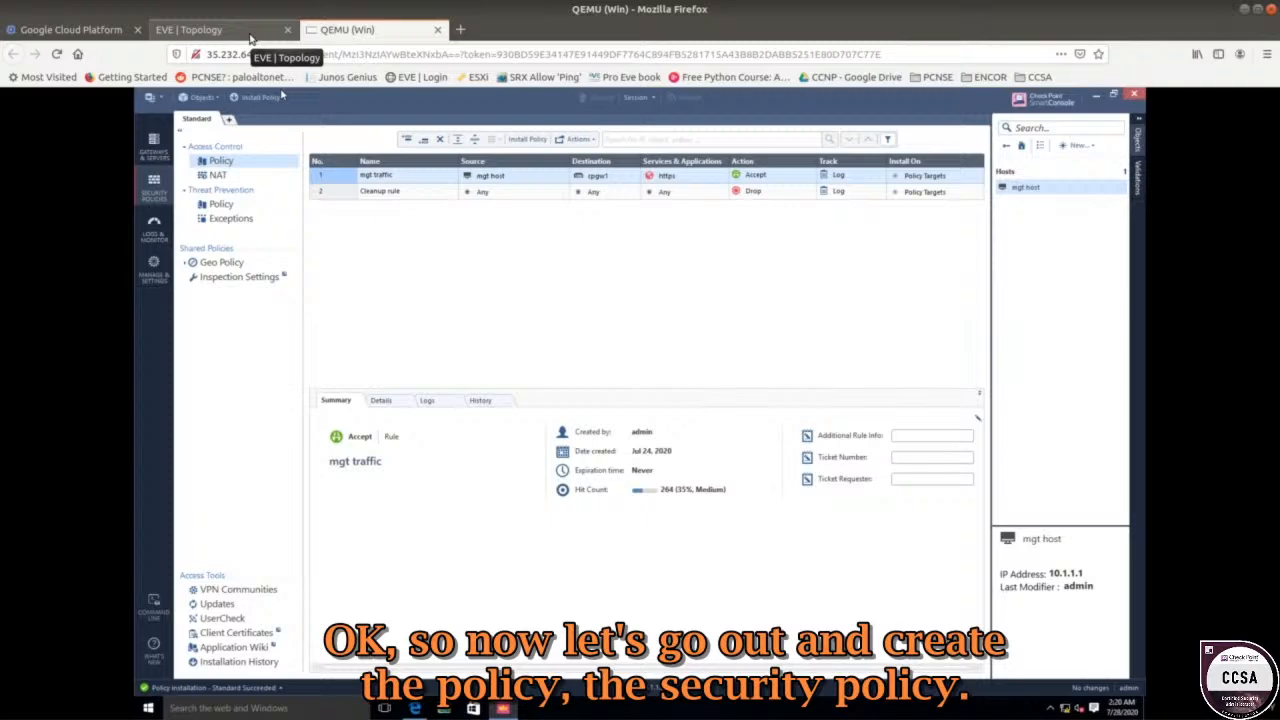
click(250, 38)
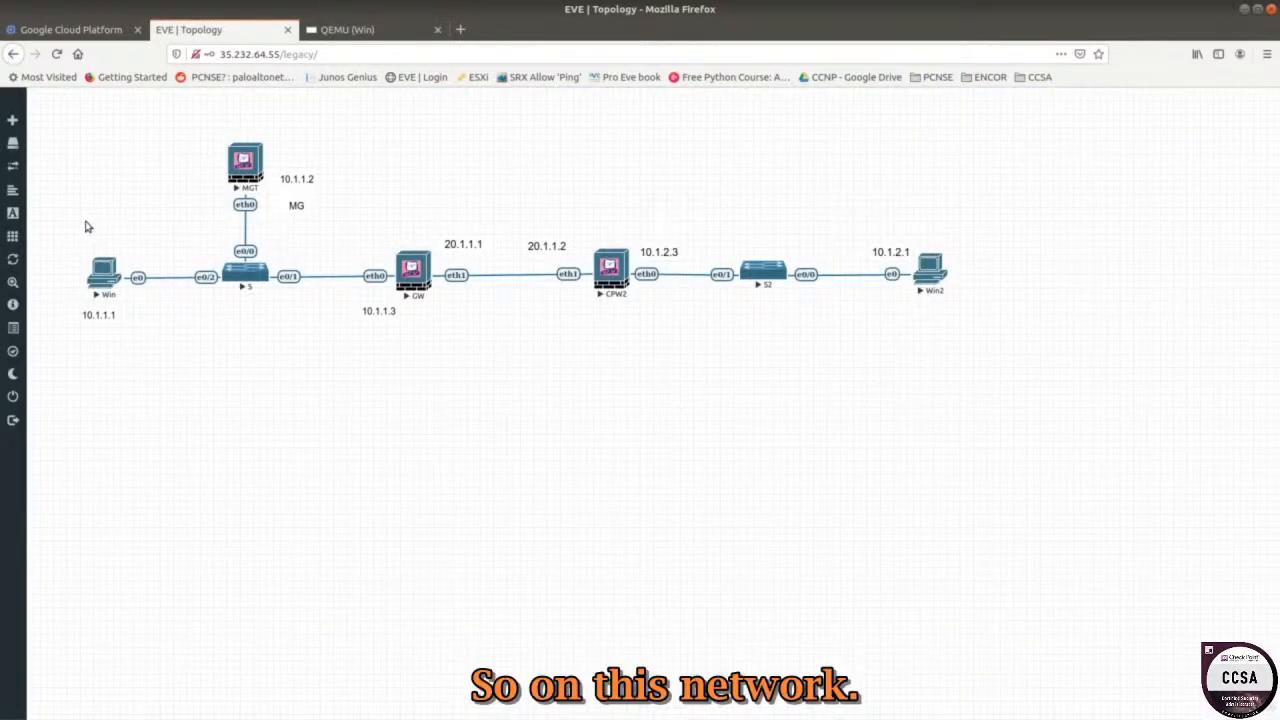
drag(95, 122, 370, 349)
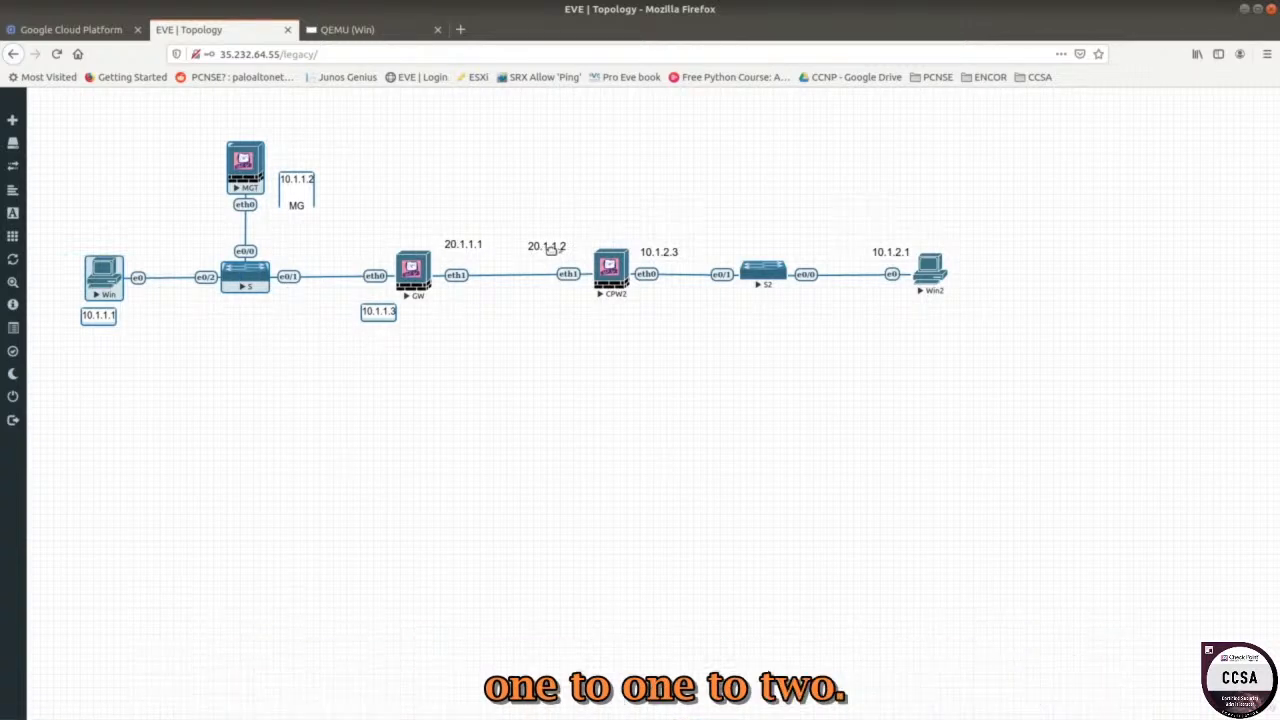
click(446, 204)
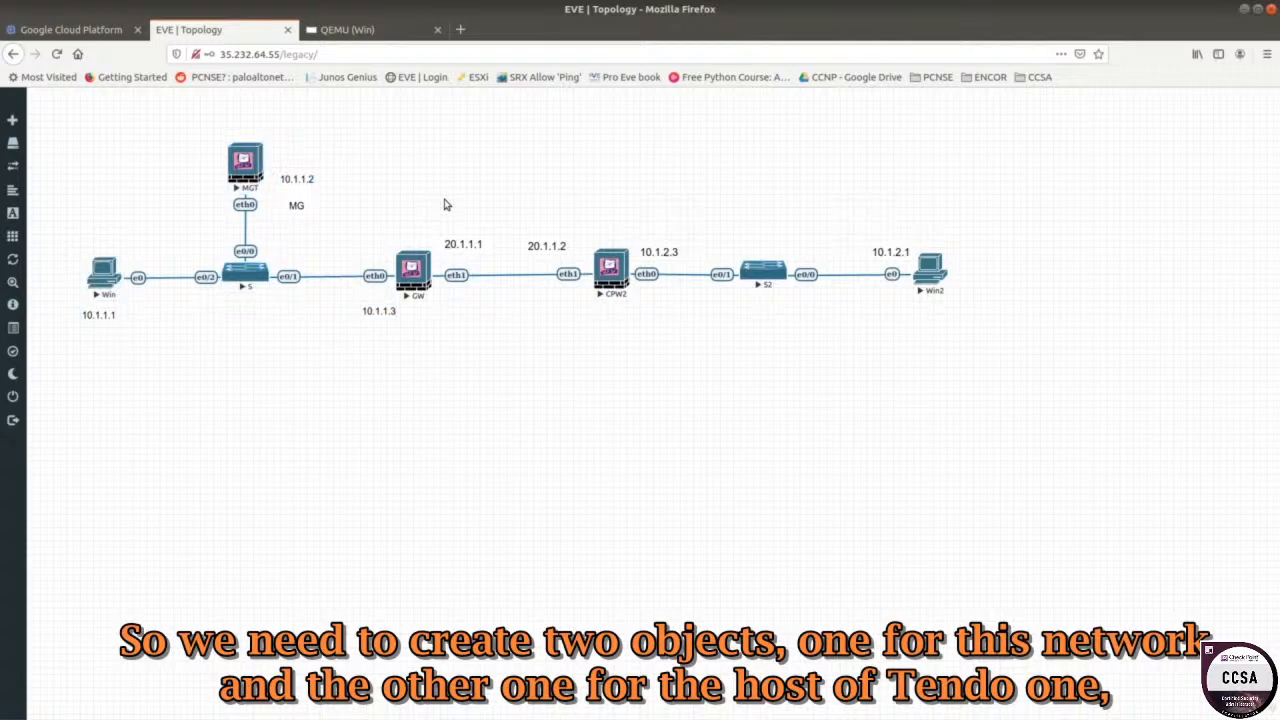
drag(86, 164, 430, 346)
click(540, 246)
click(390, 30)
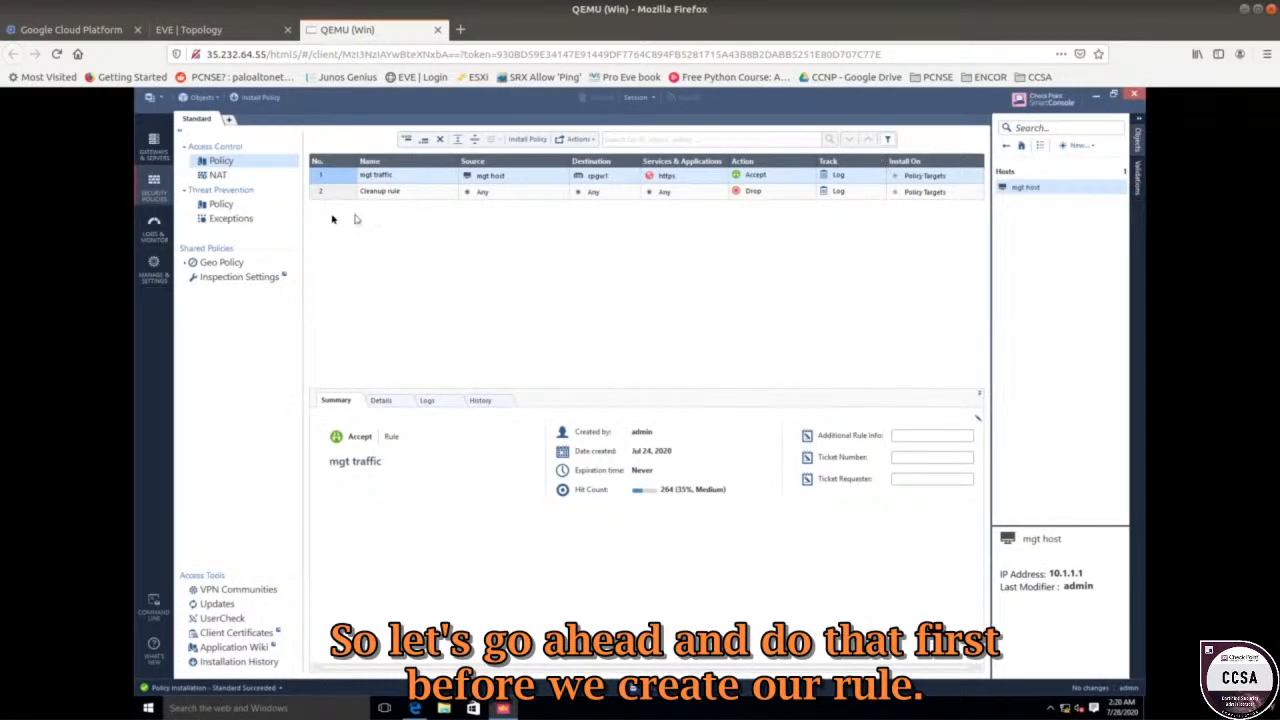
Create network object network1 with address 10.1.1.0 and net mask 255.255.255.0.
click(1082, 148)
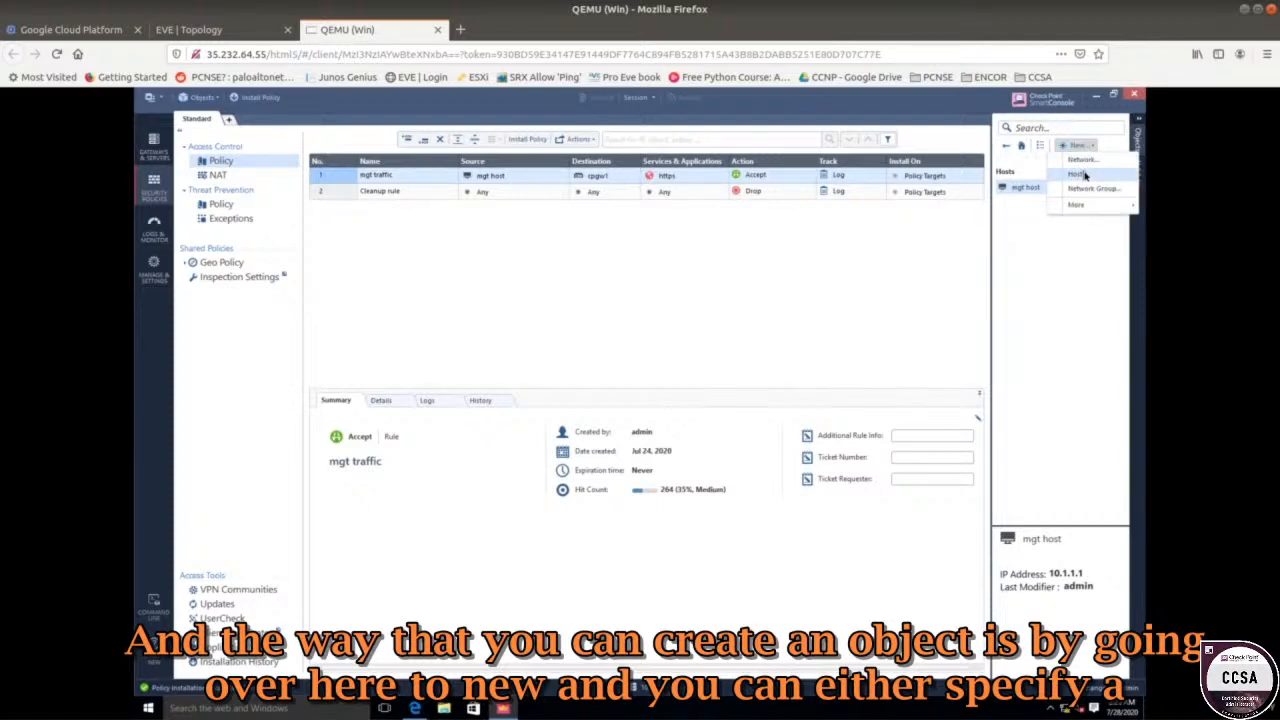
click(1085, 160)
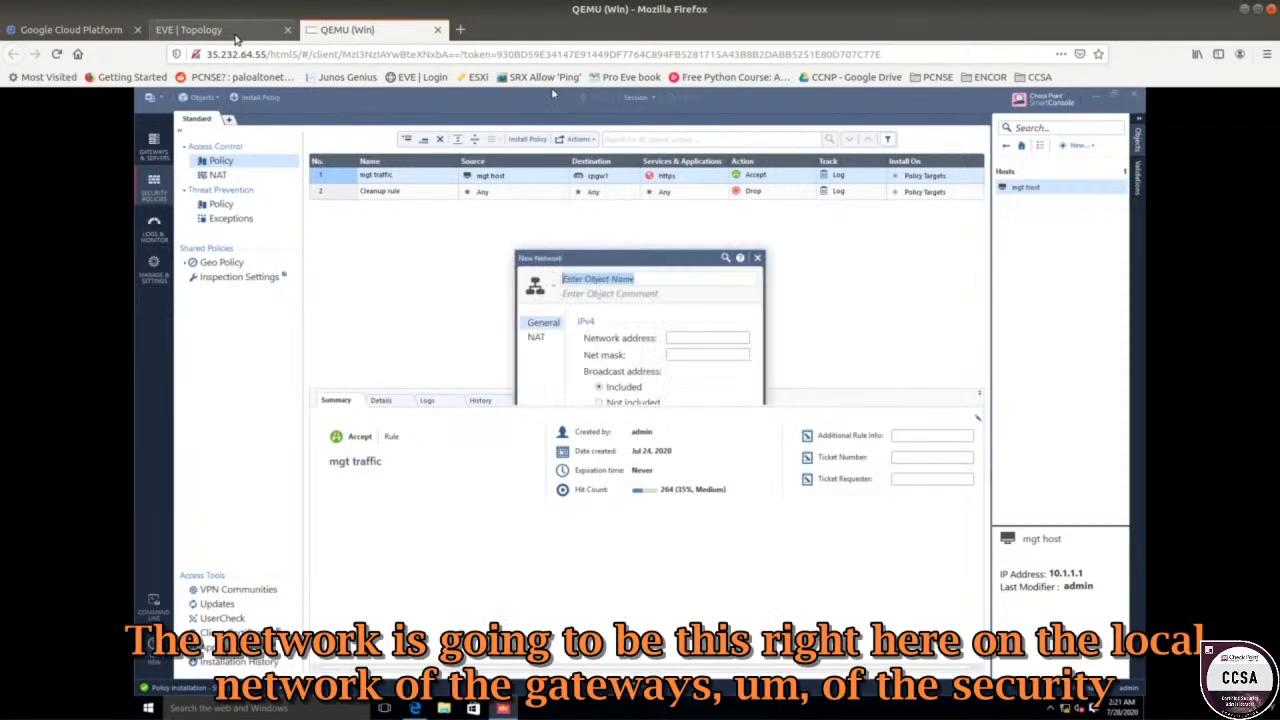
click(200, 30)
drag(120, 135, 394, 337)
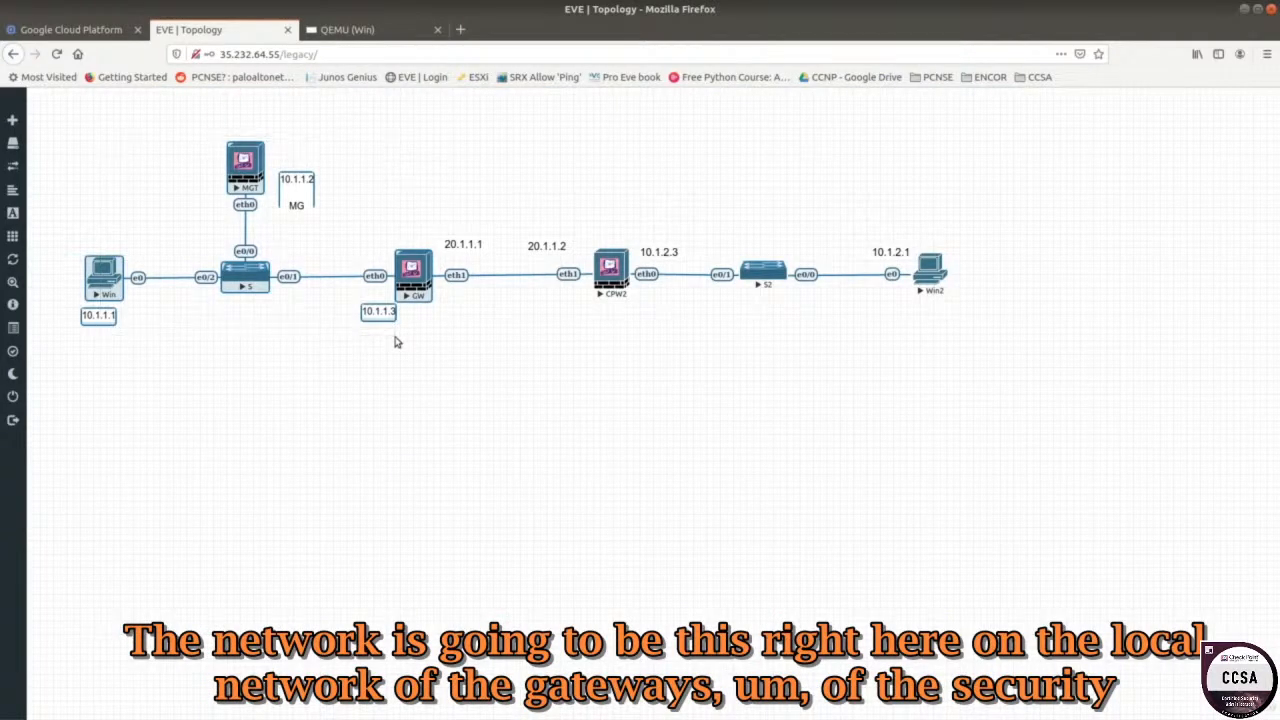
click(90, 140)
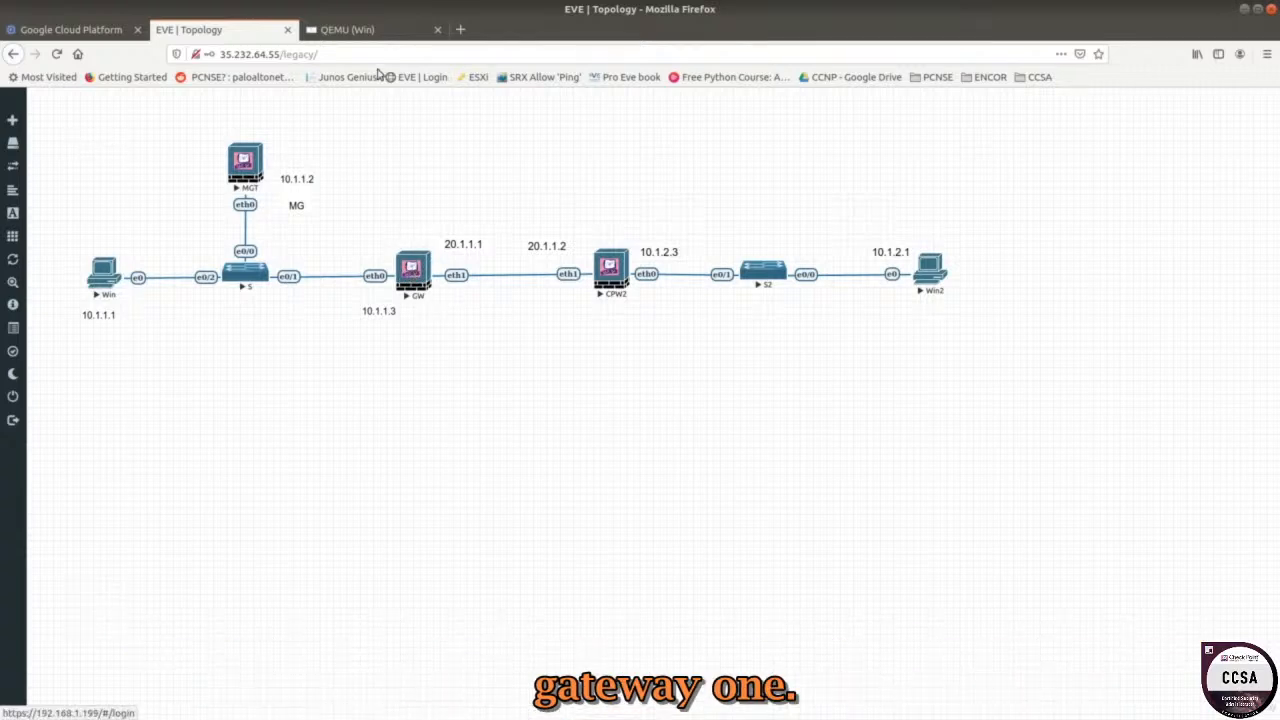
click(376, 36)
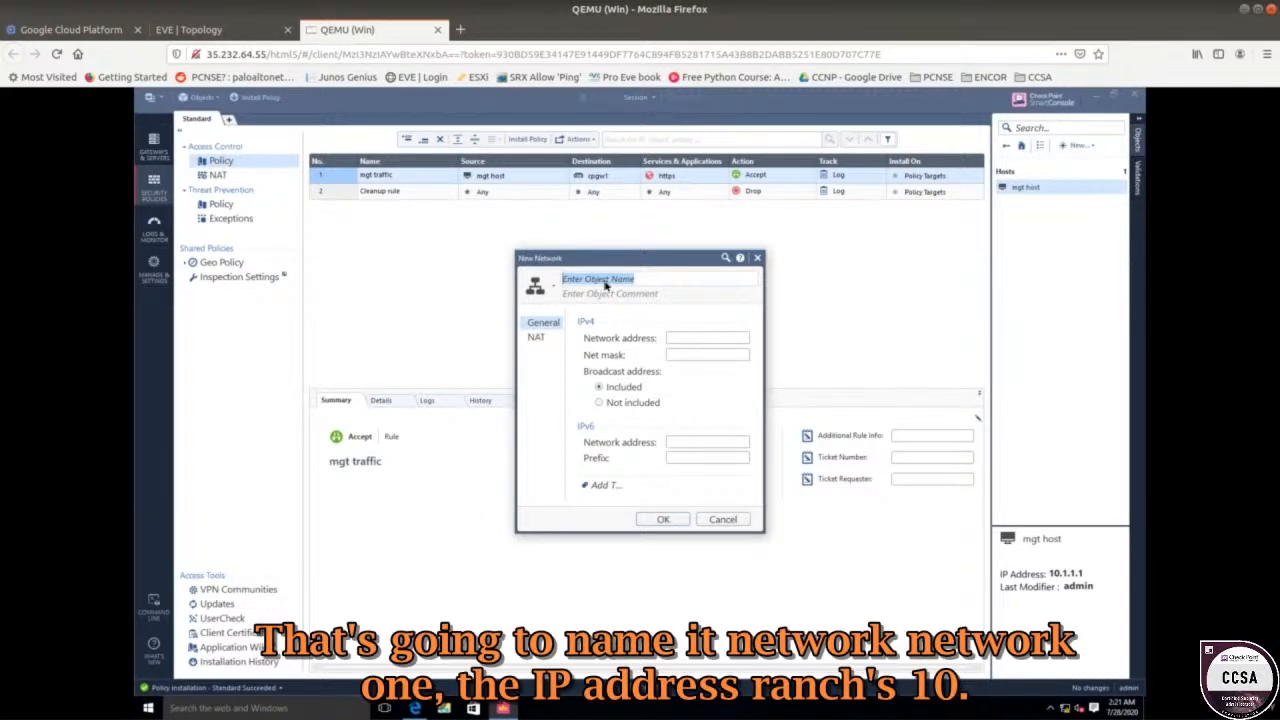
text(net)
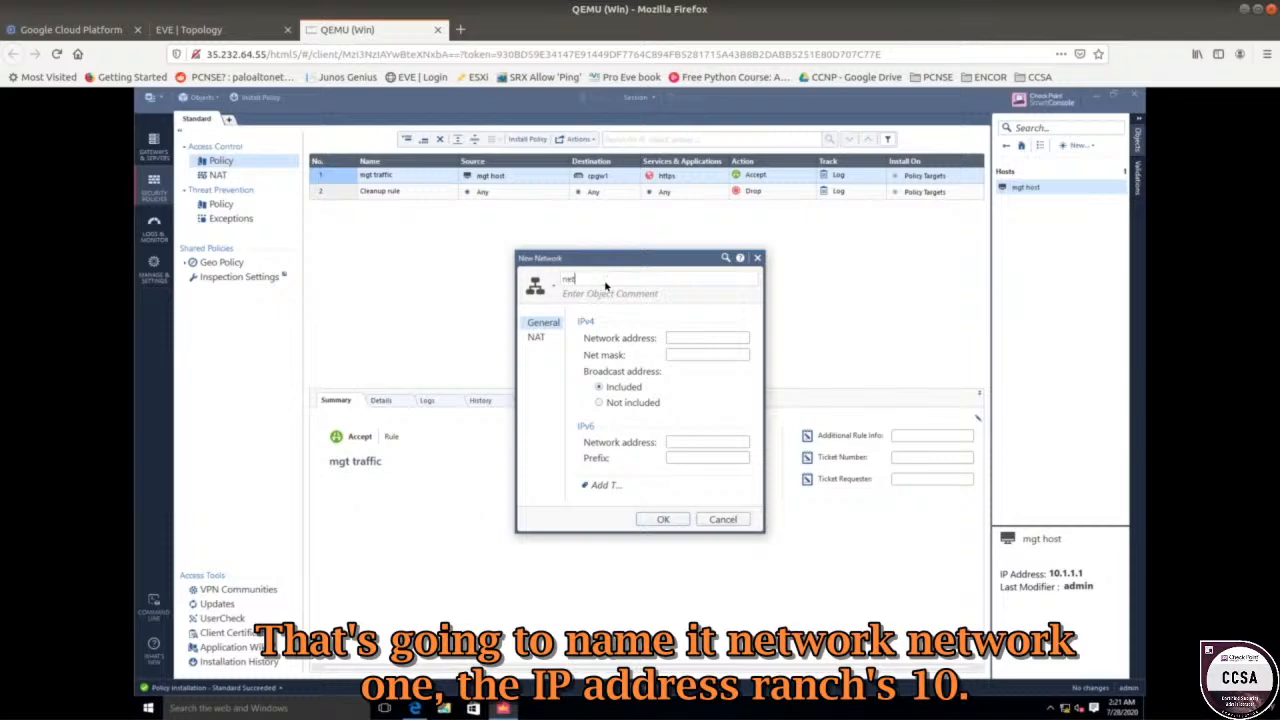
text(work1)
click(676, 338)
text(10)
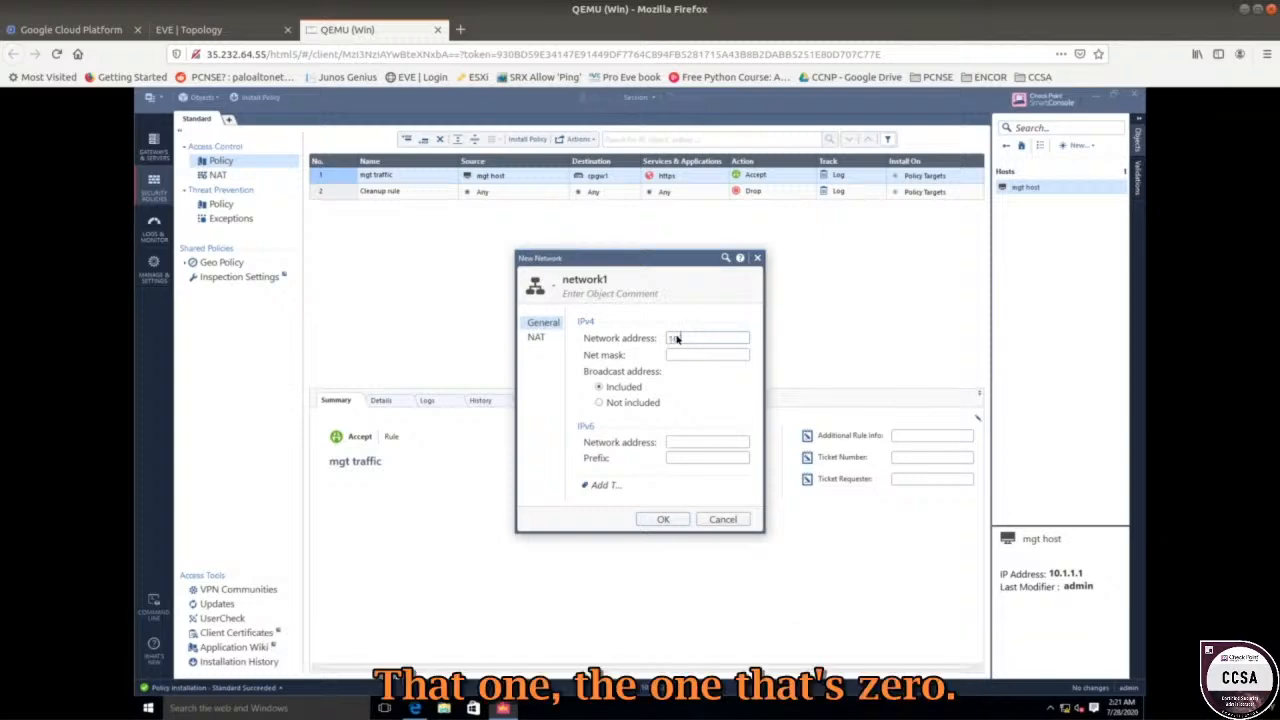
text(.1.1.0)
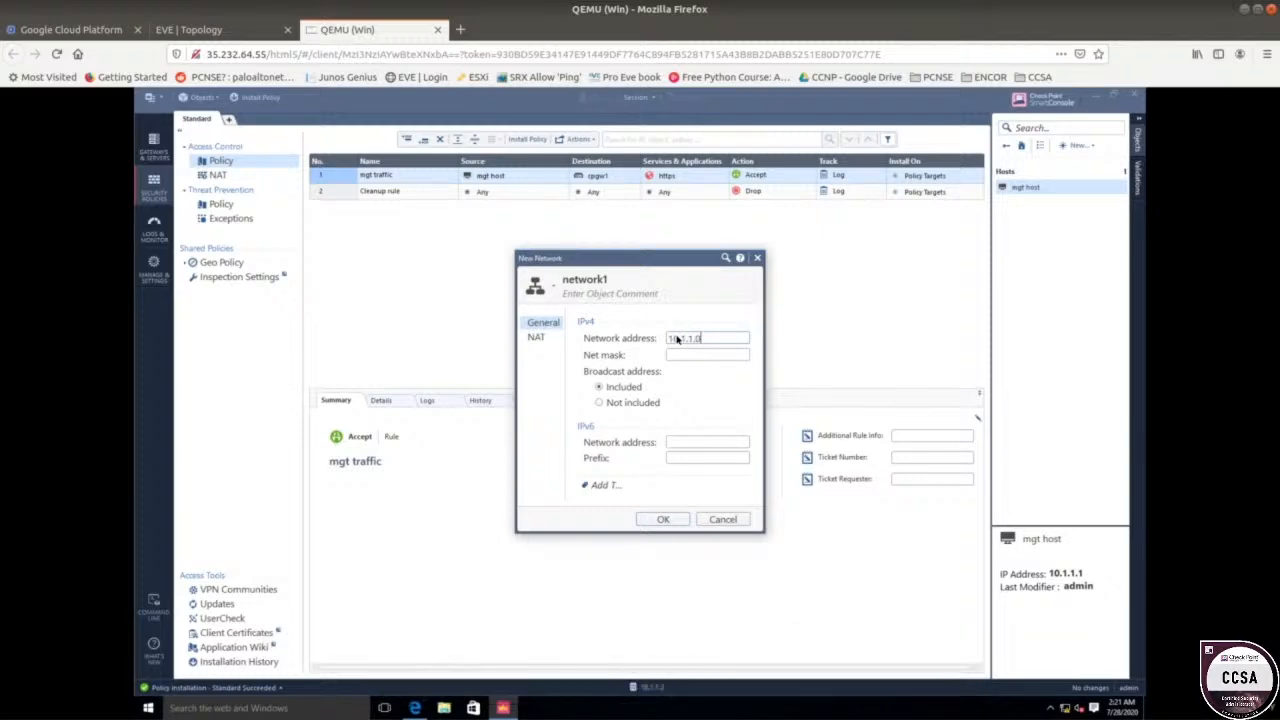
click(676, 356)
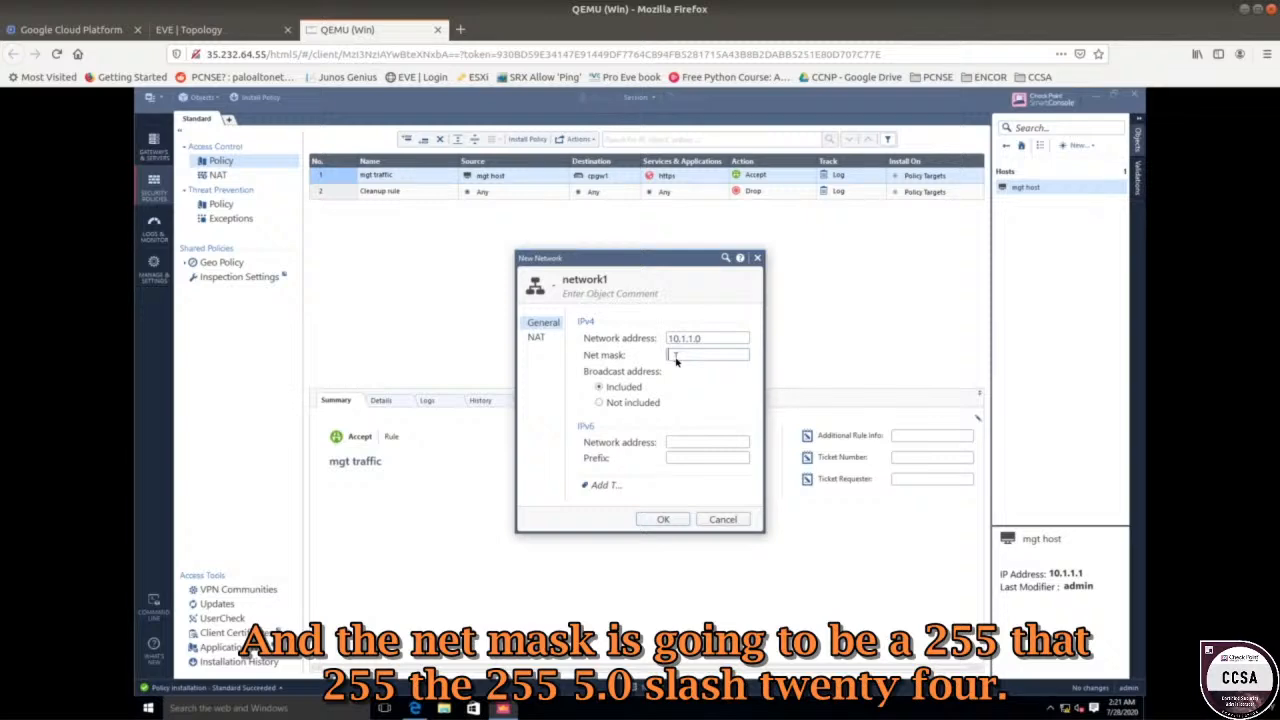
text(255.255.255.0)
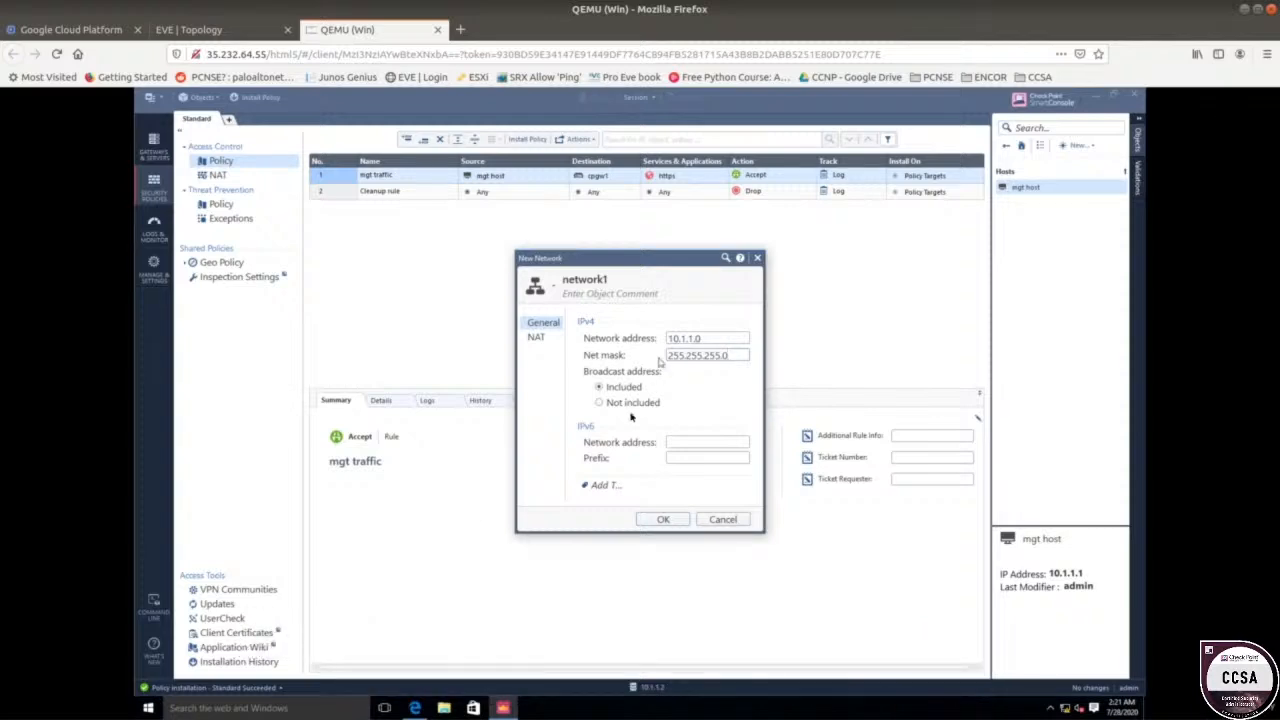
click(660, 519)
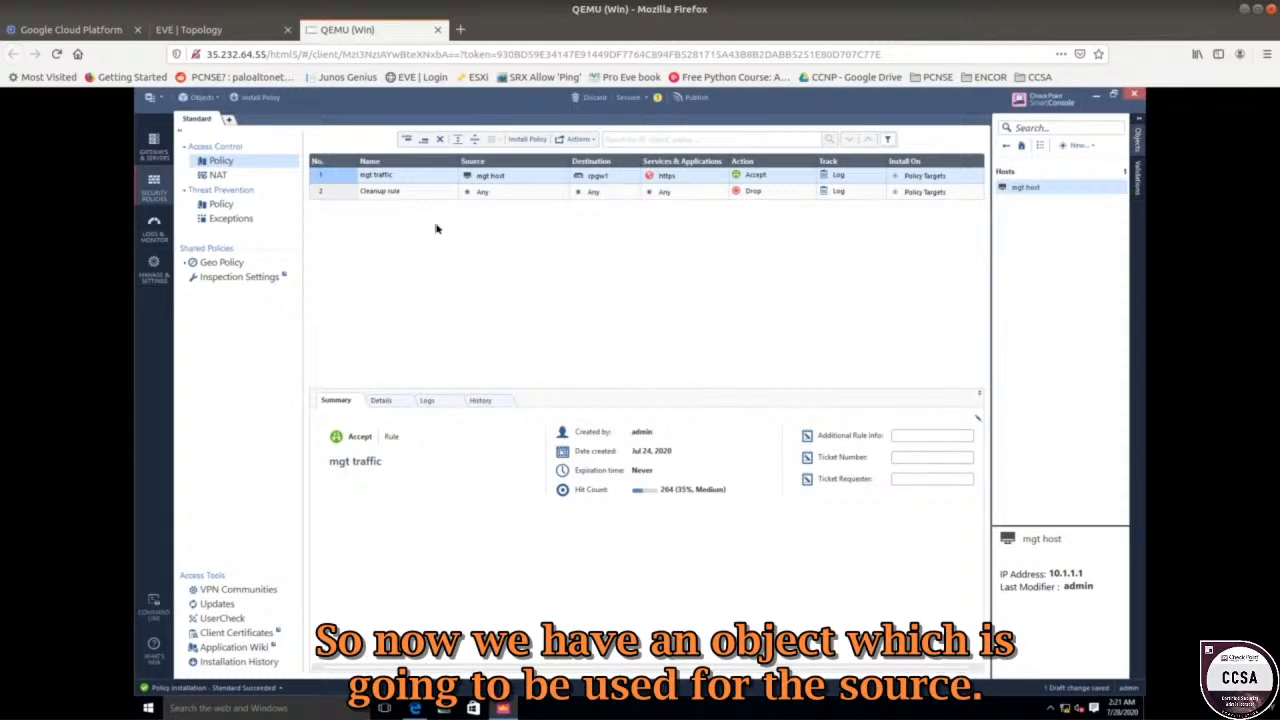
click(226, 34)
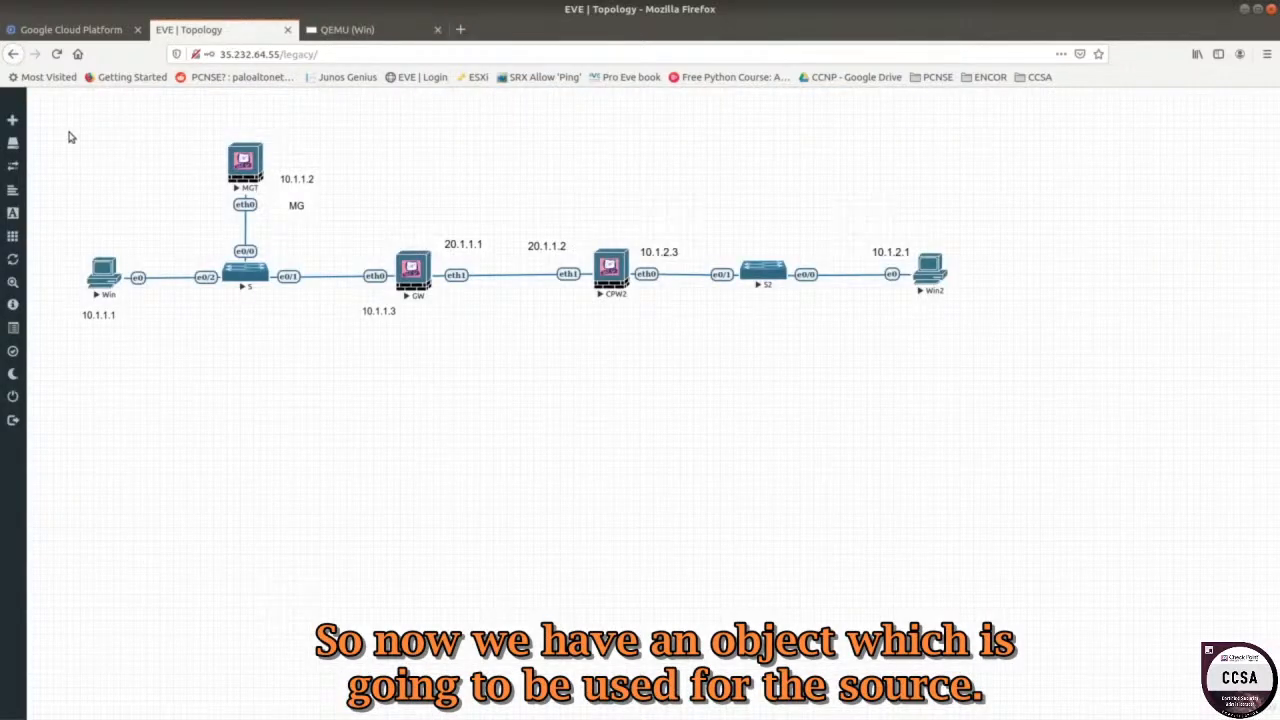
drag(69, 131, 400, 229)
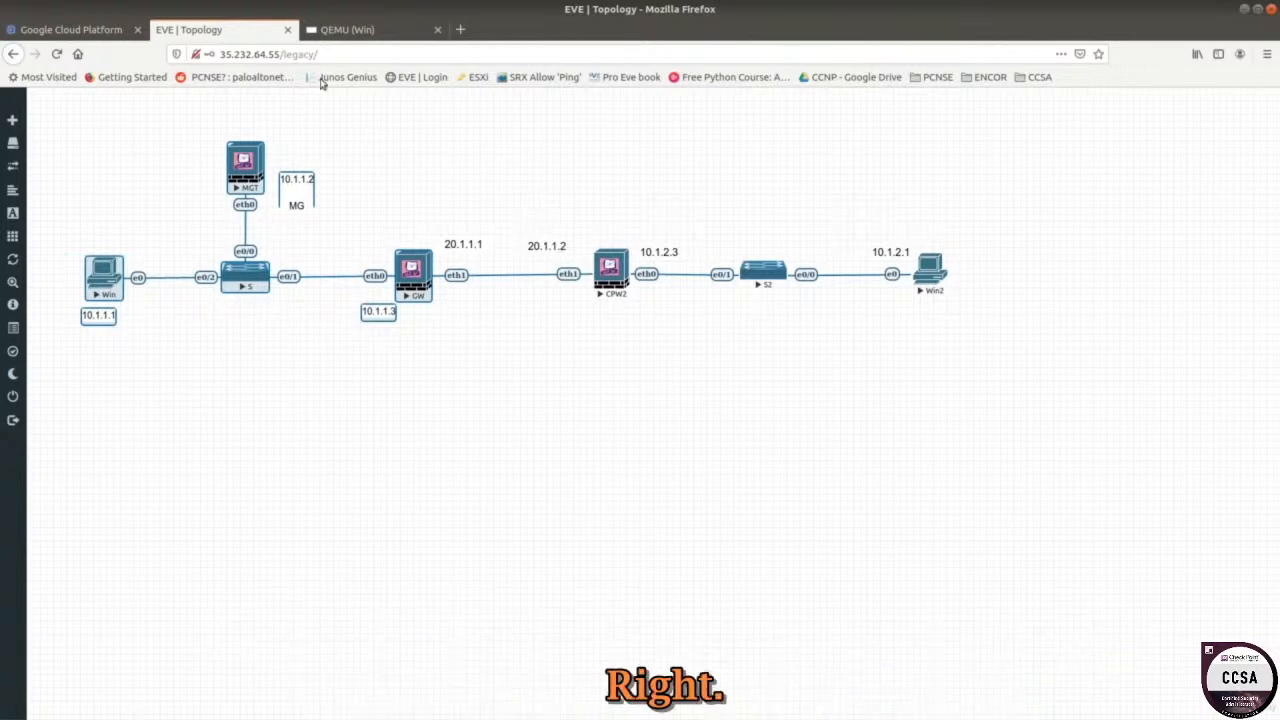
click(520, 218)
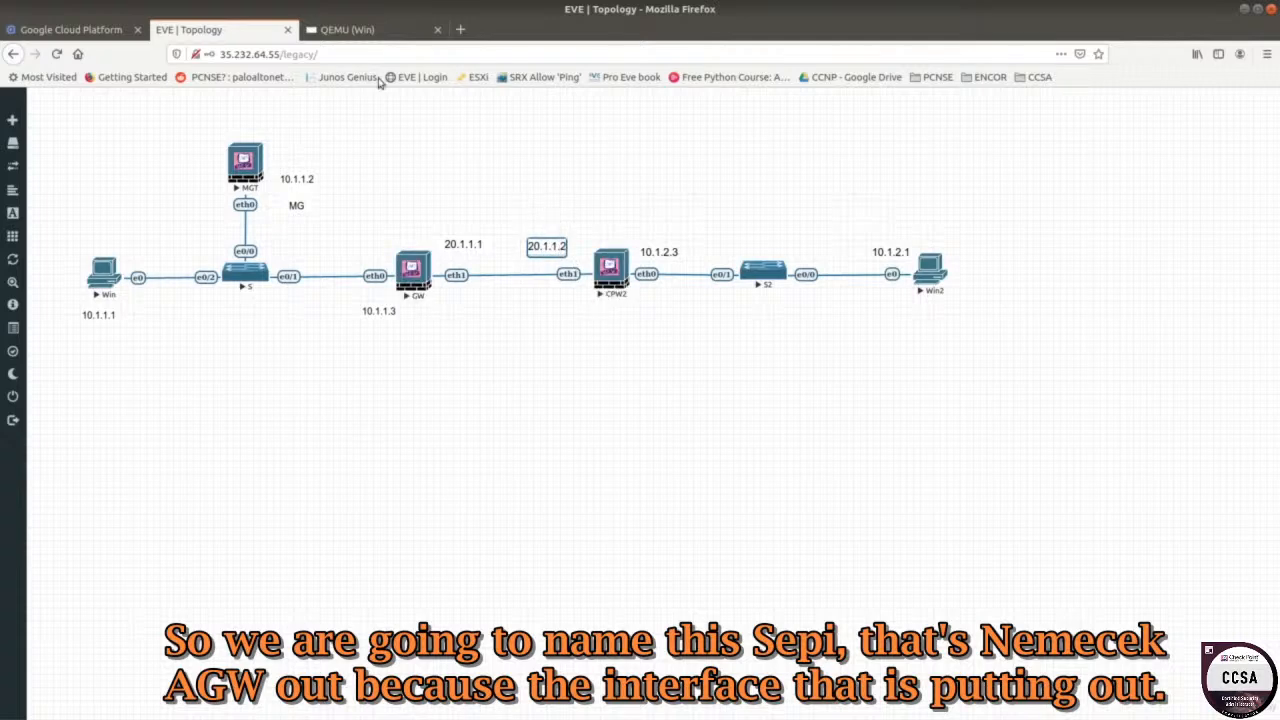
click(345, 29)
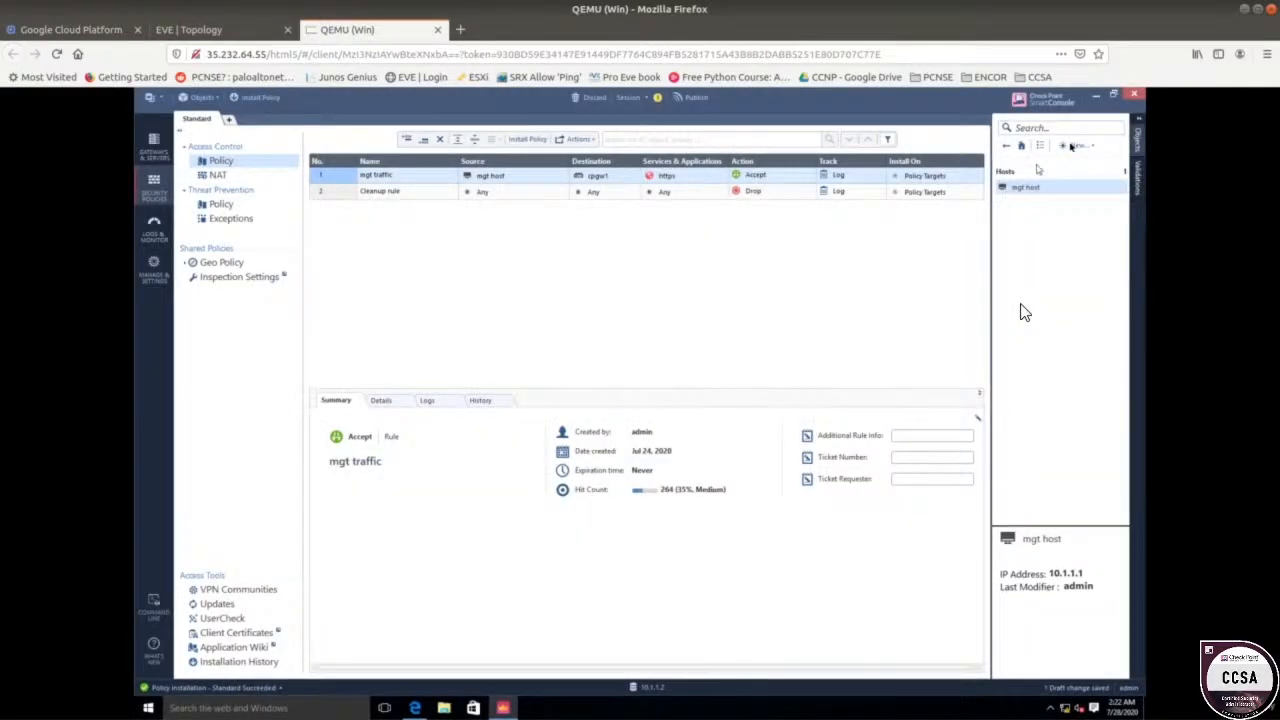
Create host object cpgw2out with IPv4 address 20.1.1.2 from the Objects menu.
click(1078, 145)
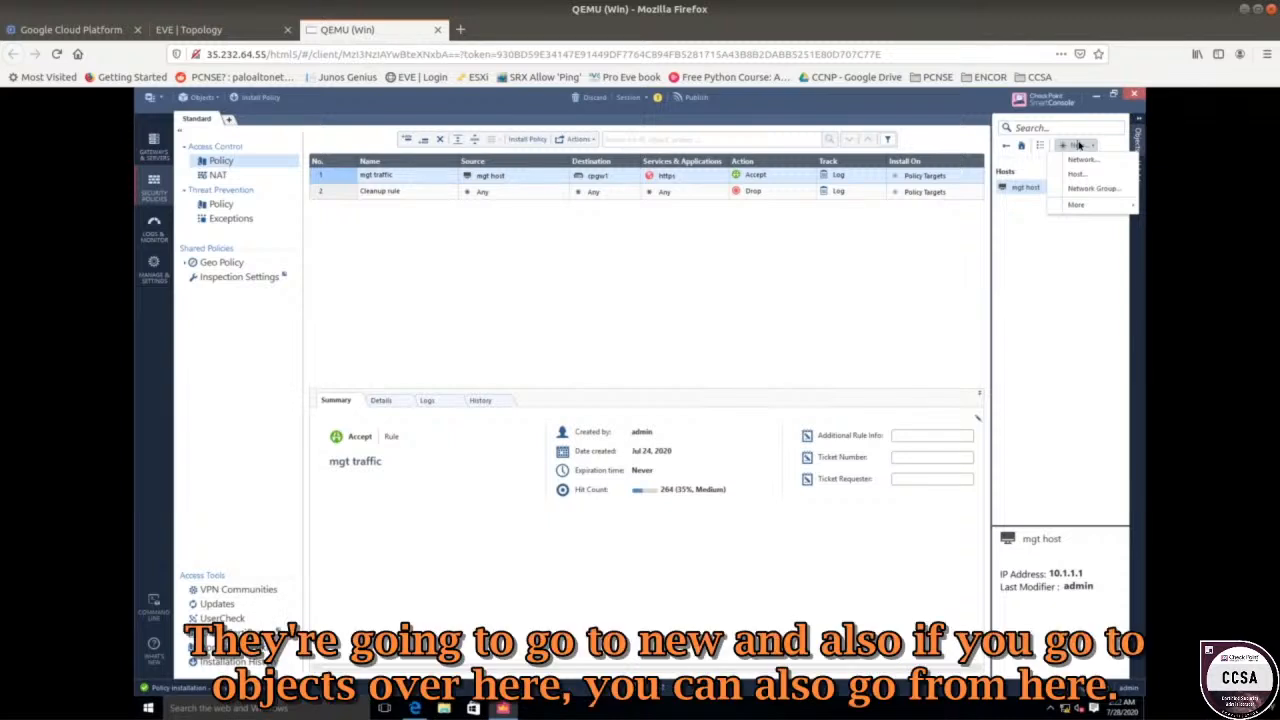
click(220, 102)
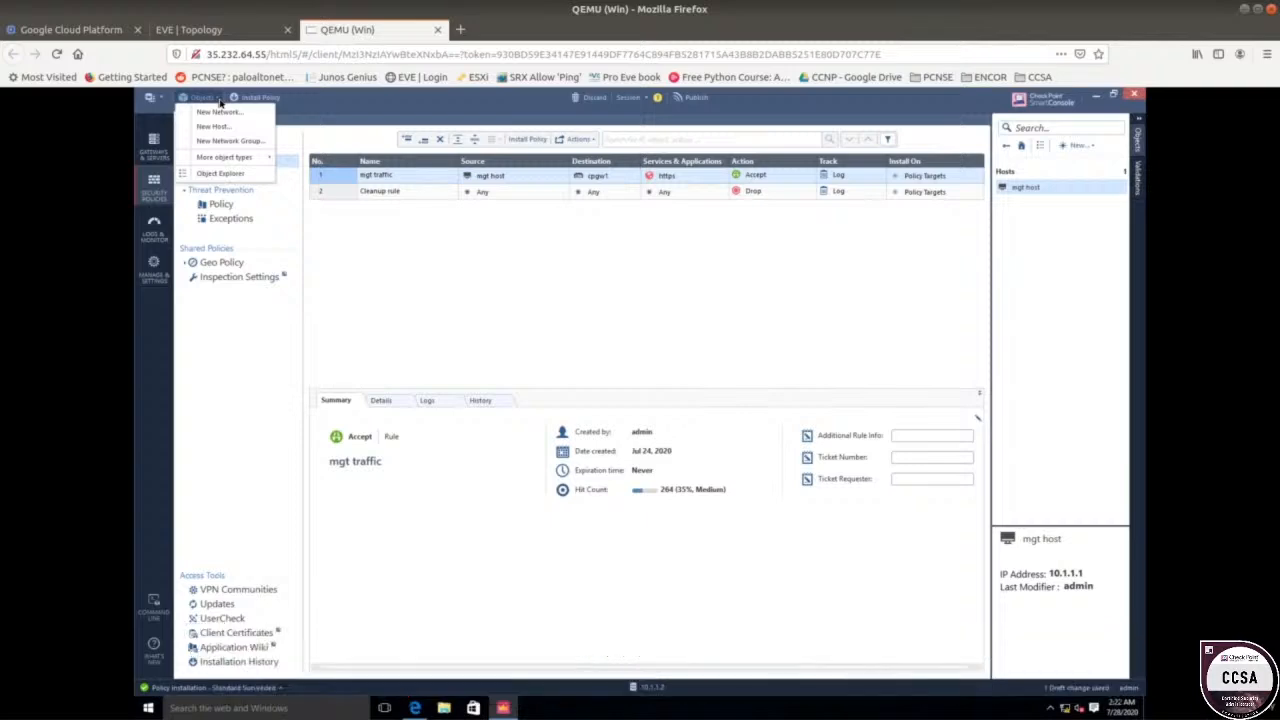
click(222, 128)
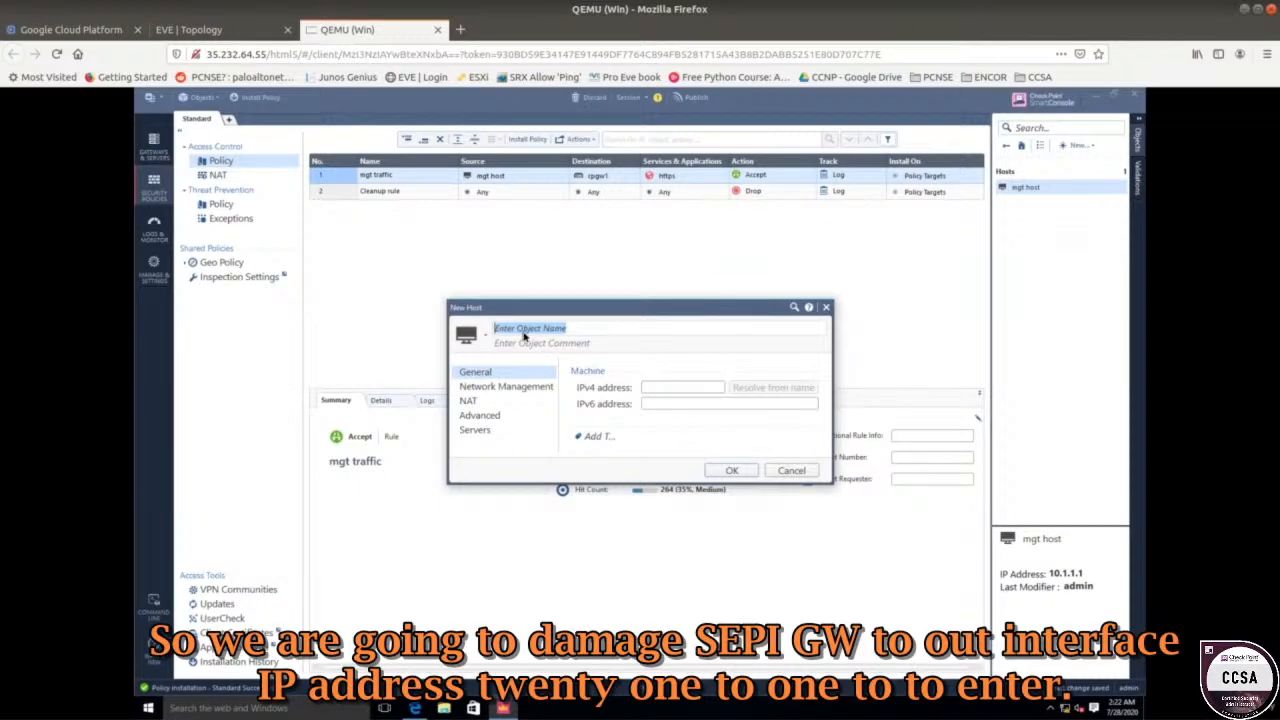
text(cpgw2out)
click(663, 389)
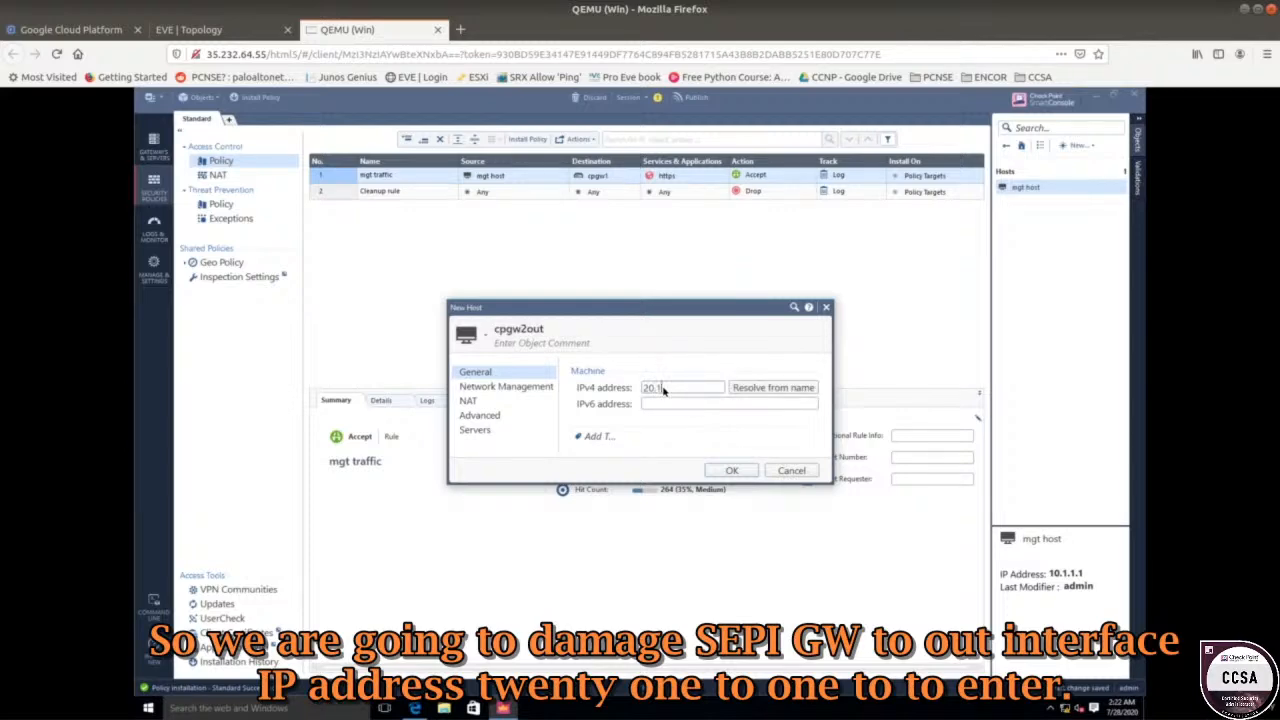
click(720, 471)
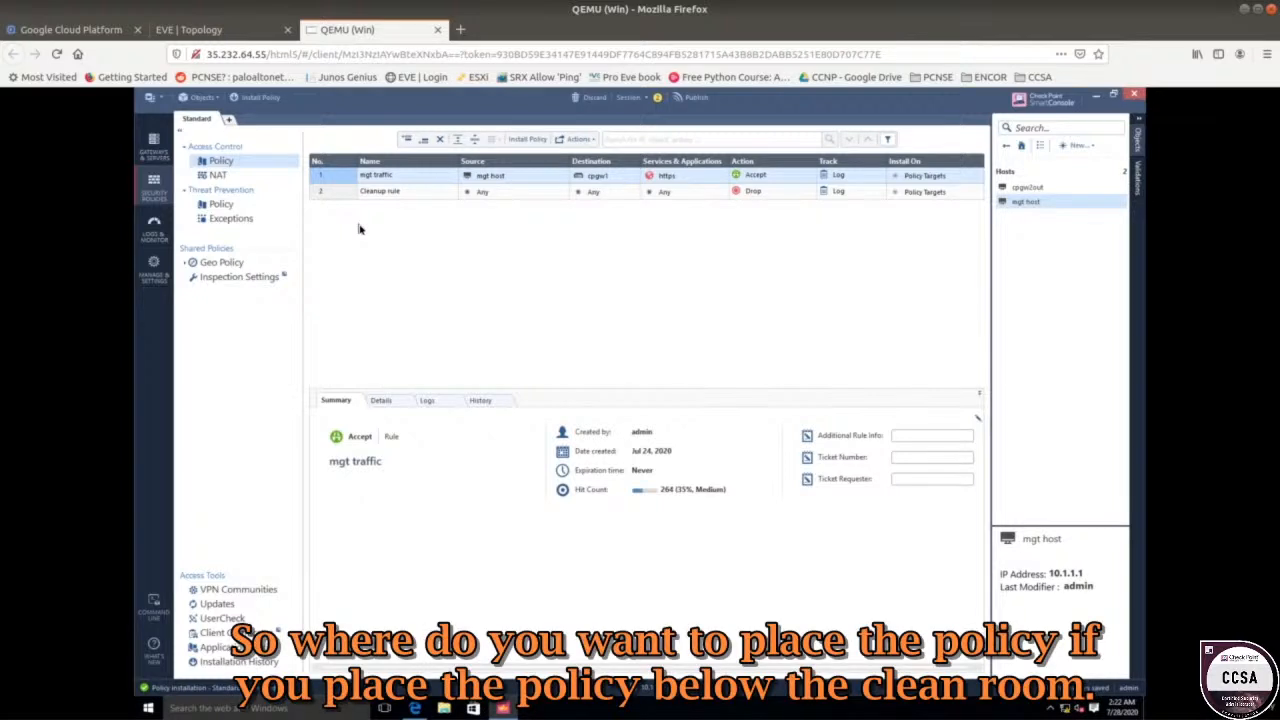
click(346, 195)
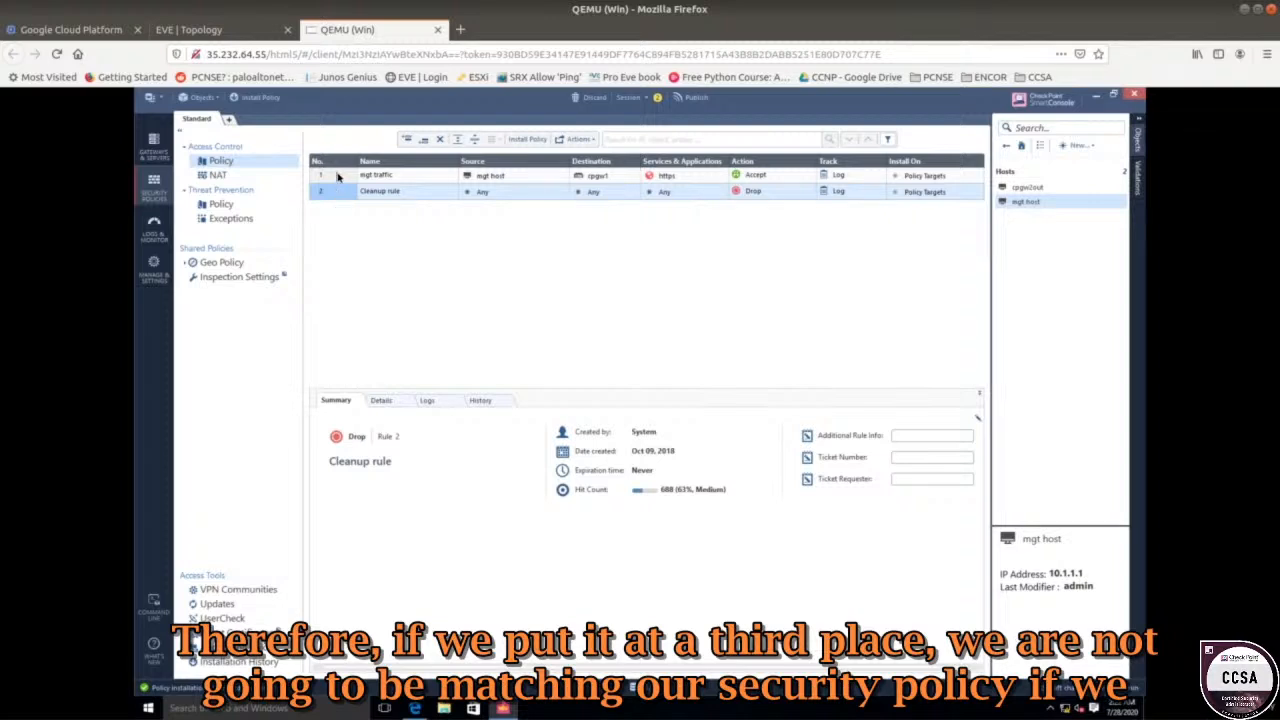
click(338, 176)
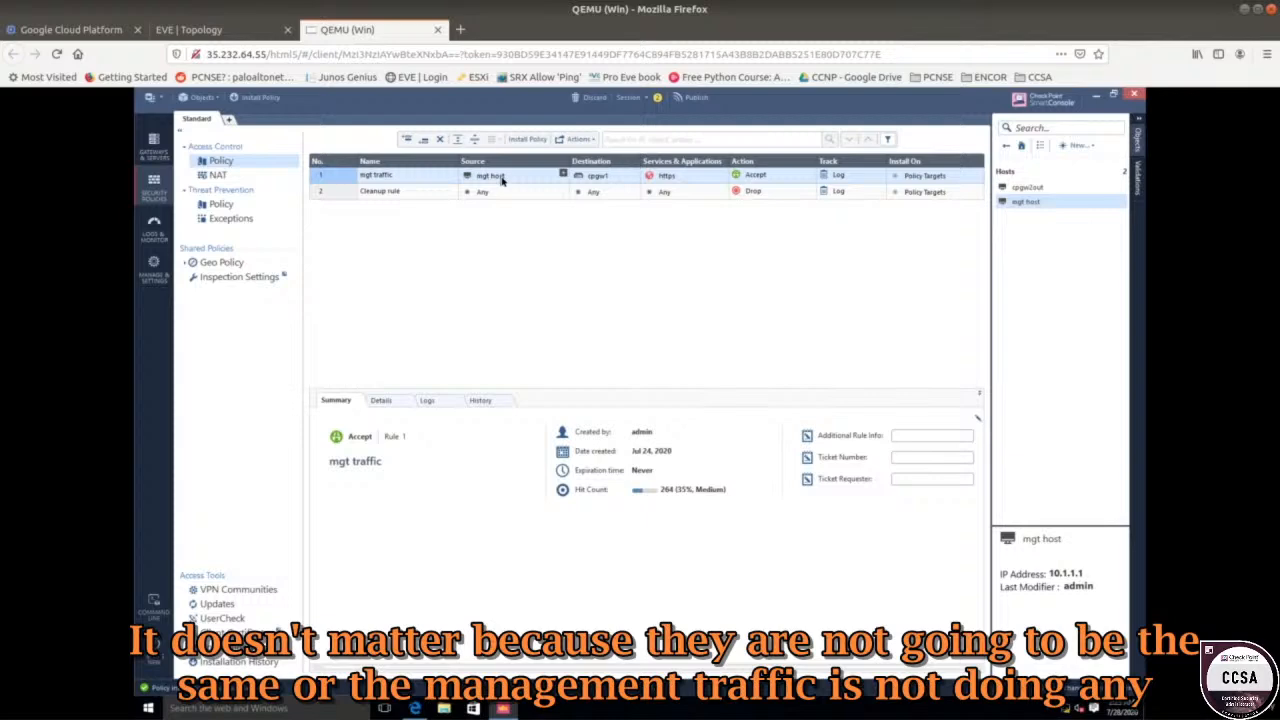
mouse_move(503, 179)
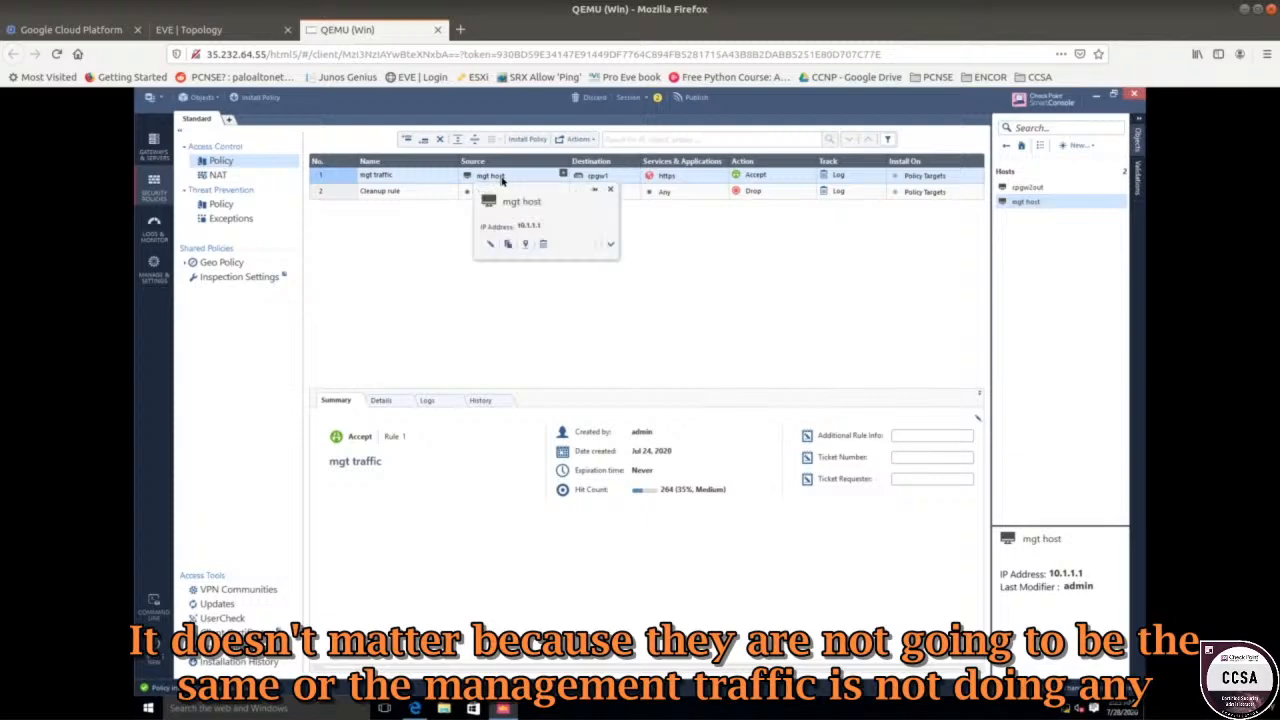
right_click(332, 182)
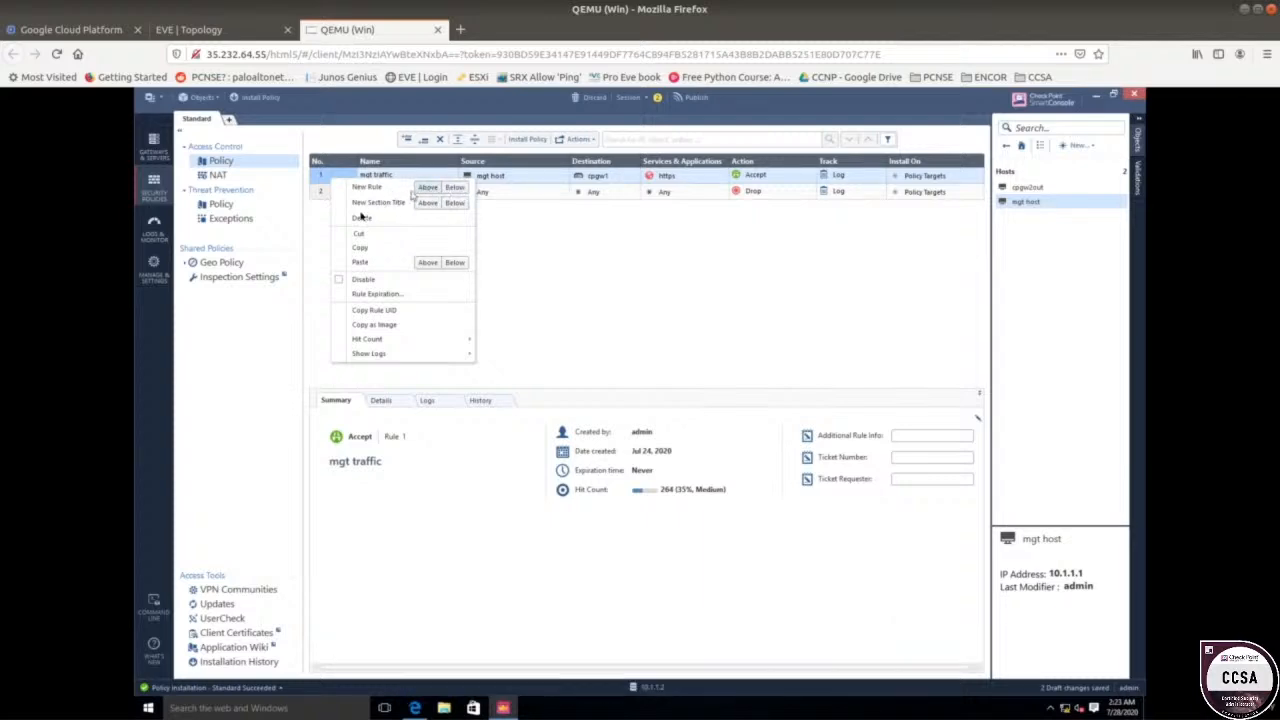
click(335, 224)
key(Delete)
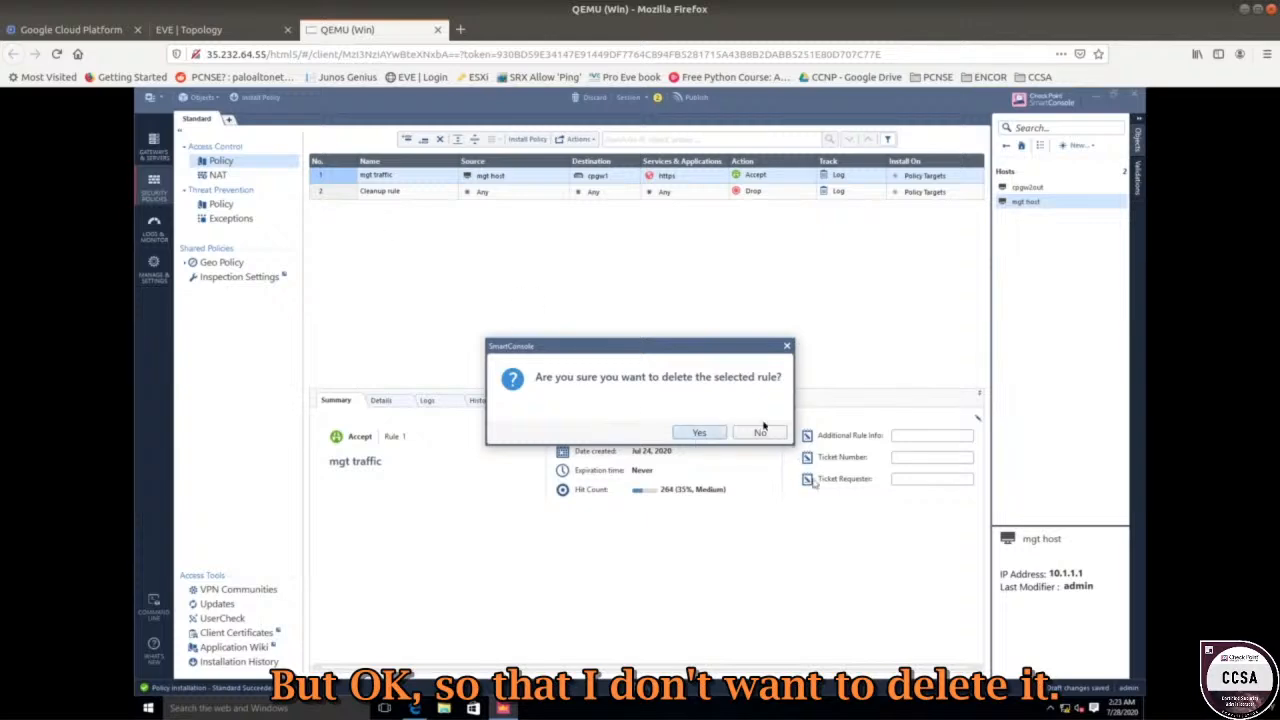
click(770, 432)
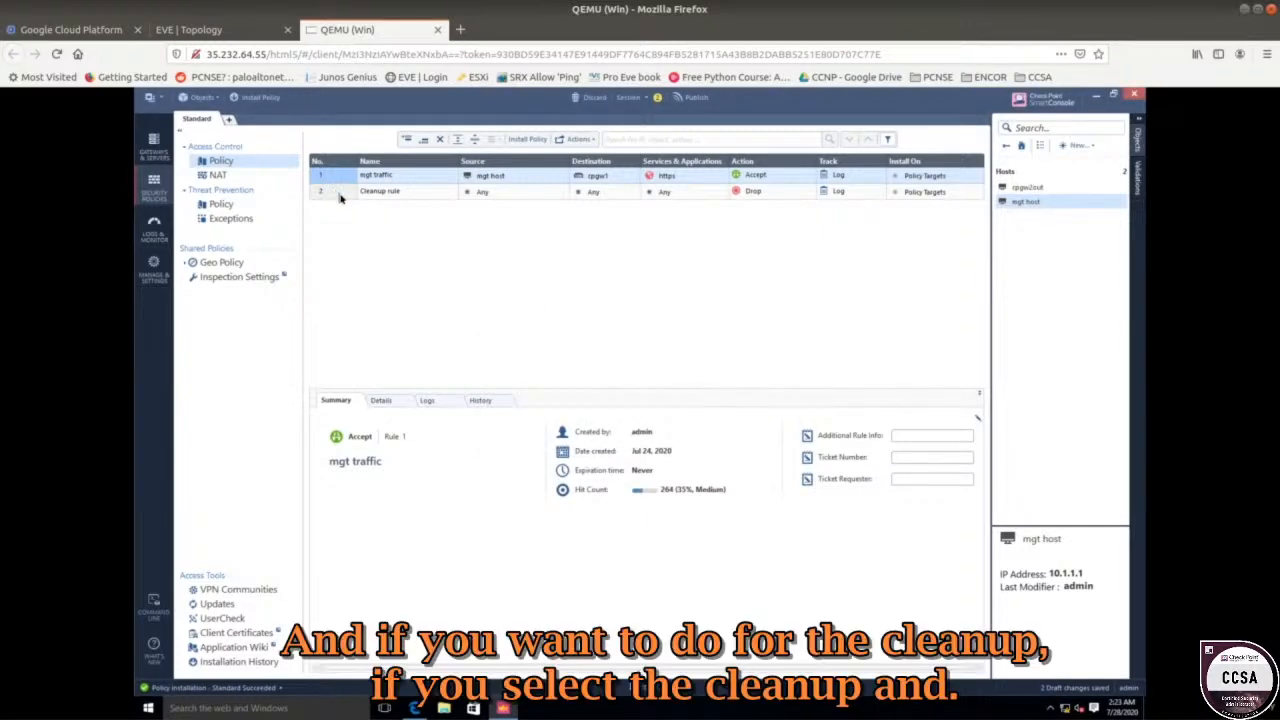
click(339, 195)
right_click(339, 195)
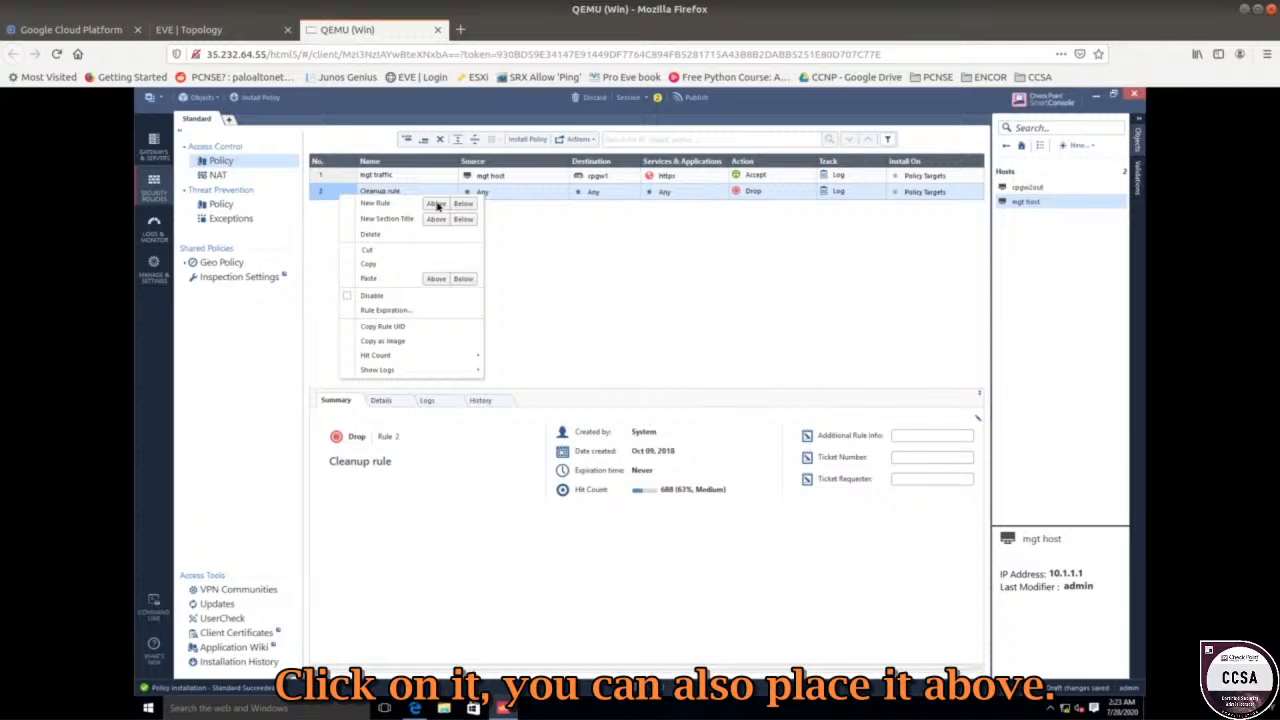
click(525, 218)
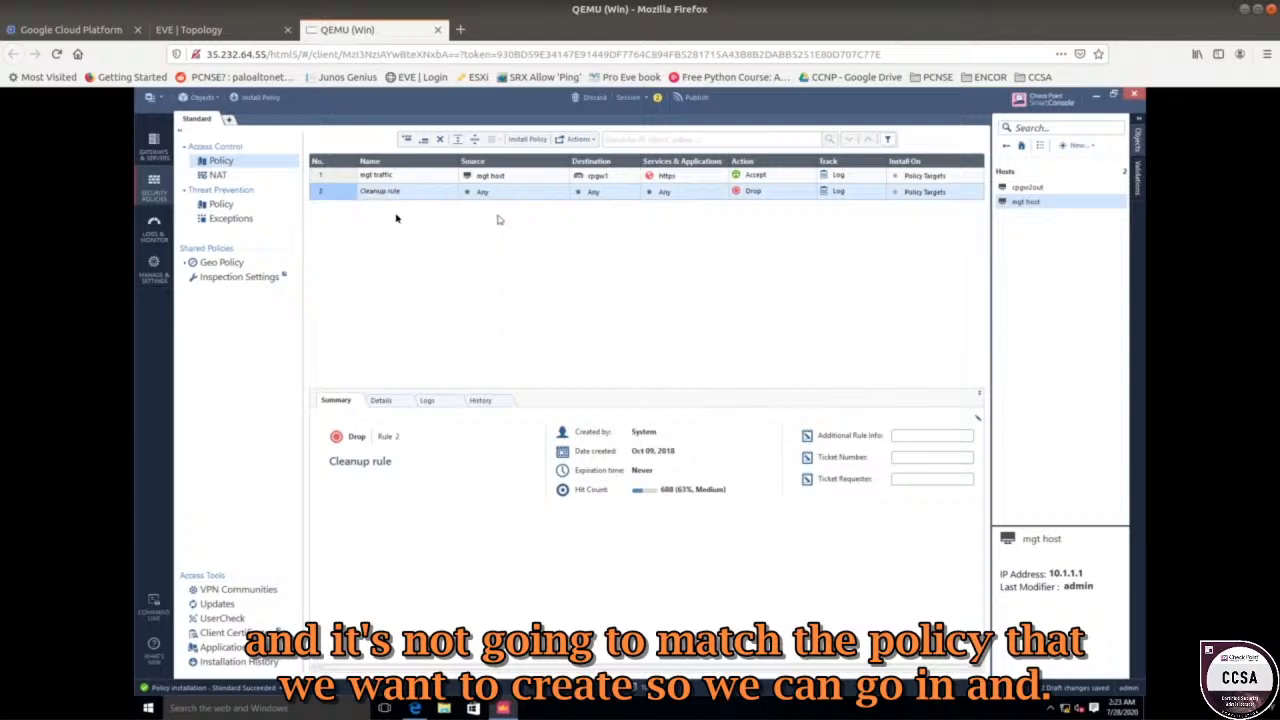
right_click(348, 198)
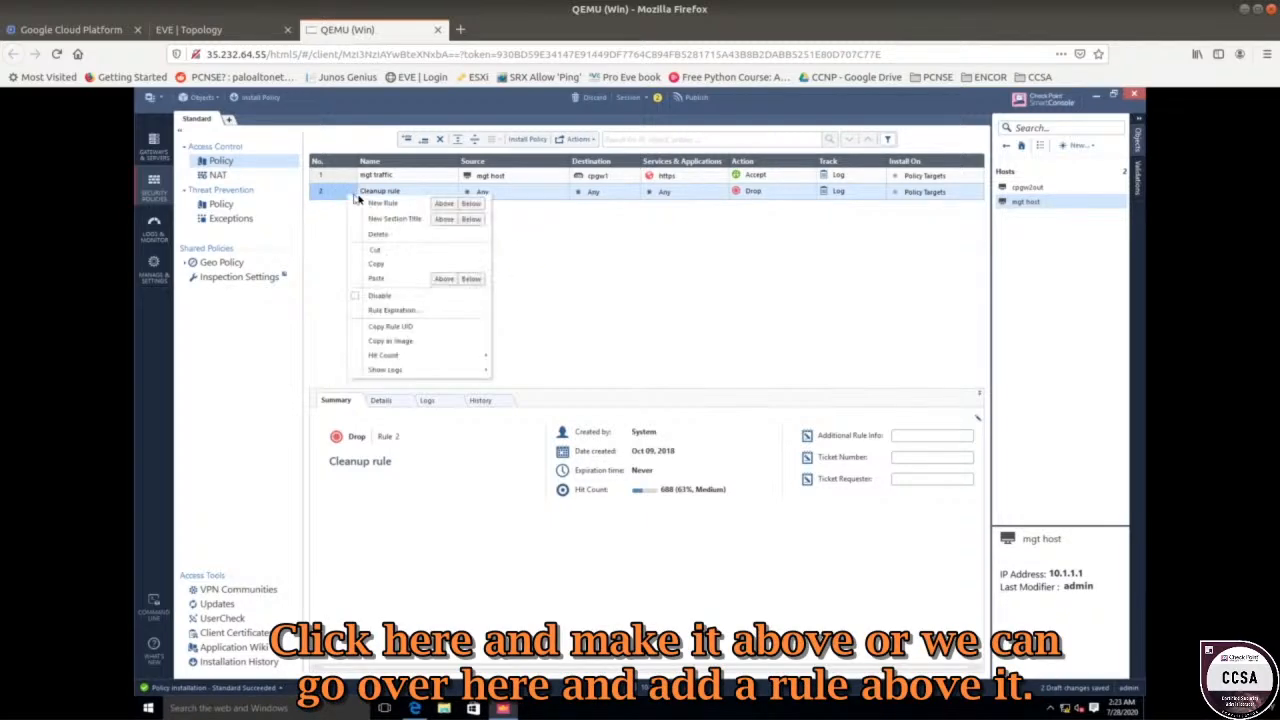
click(536, 208)
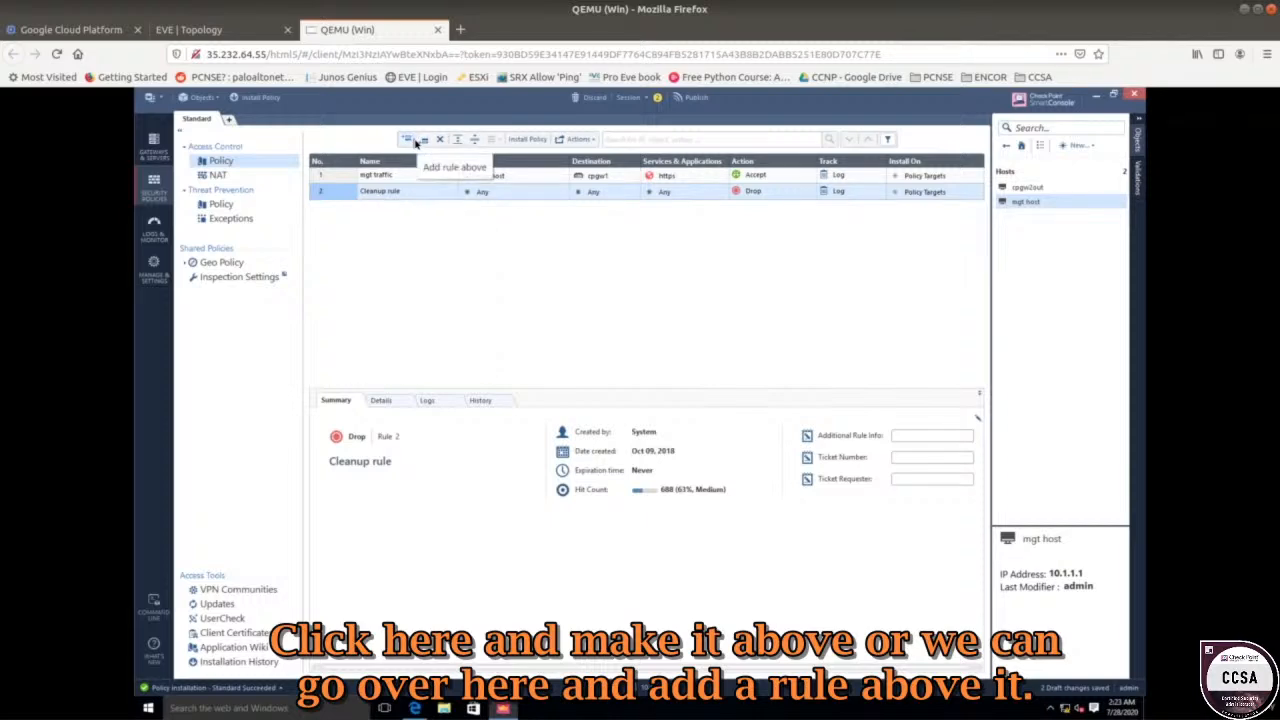
Insert a new rule above Cleanup and name it 'mgt traffic gw2'.
click(415, 143)
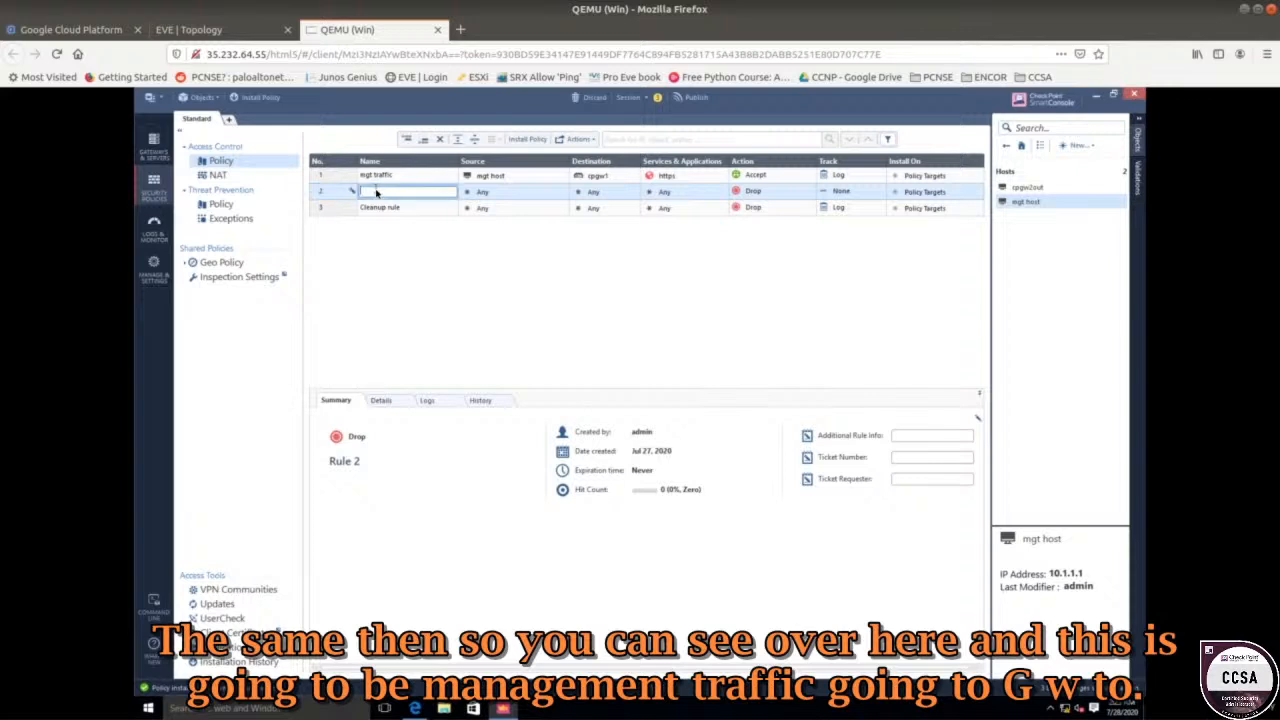
text(mgt traffic ou)
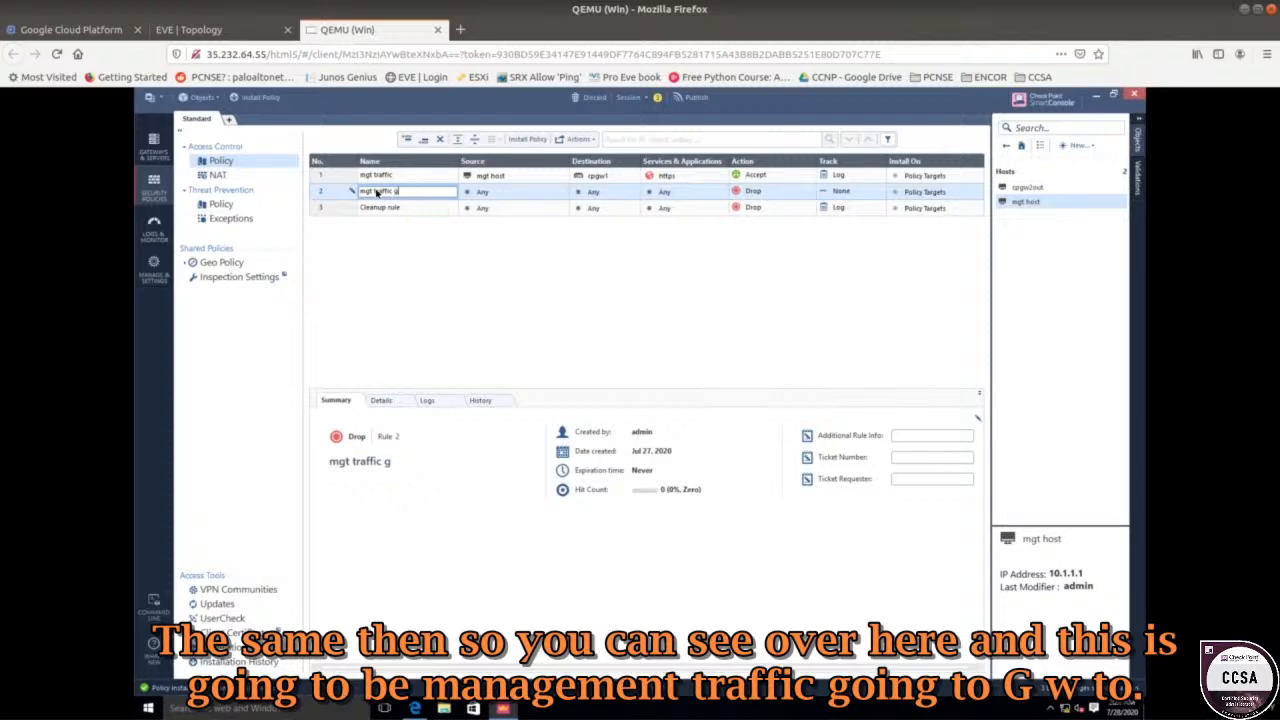
text(gwe)
text(2)
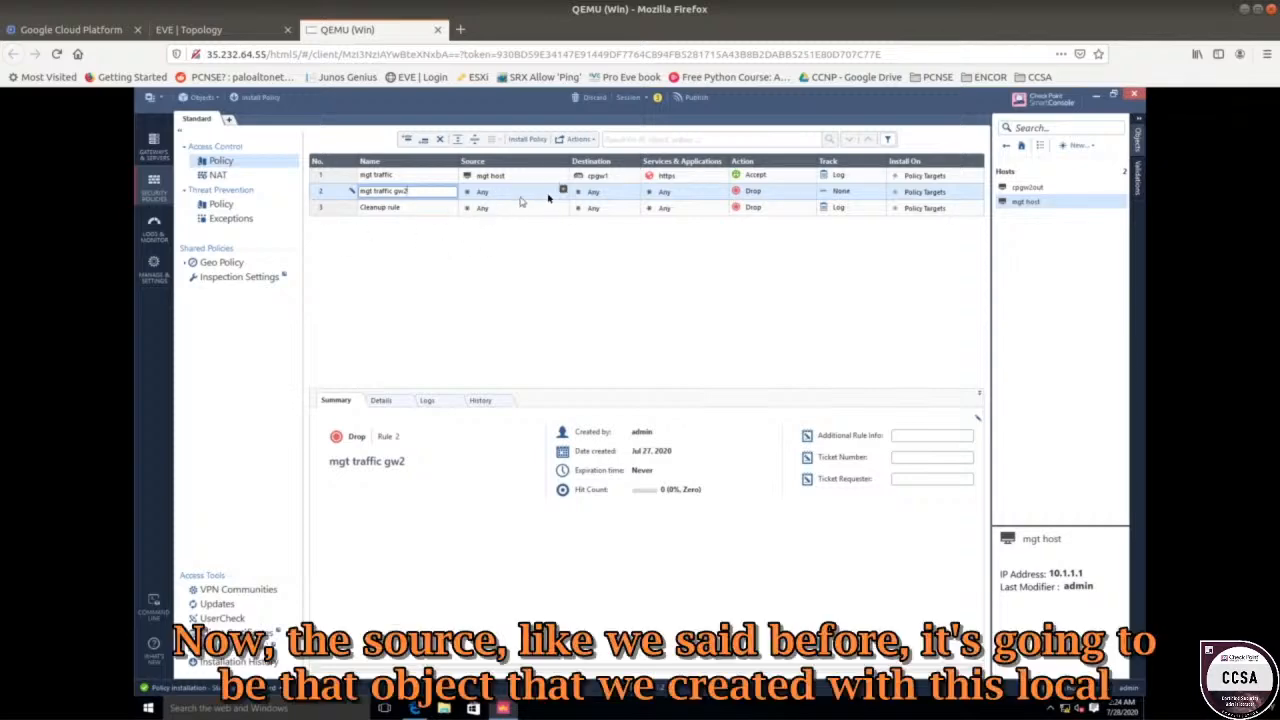
Set rule 2's source to network1 and its destination to cpgw2out.
click(243, 32)
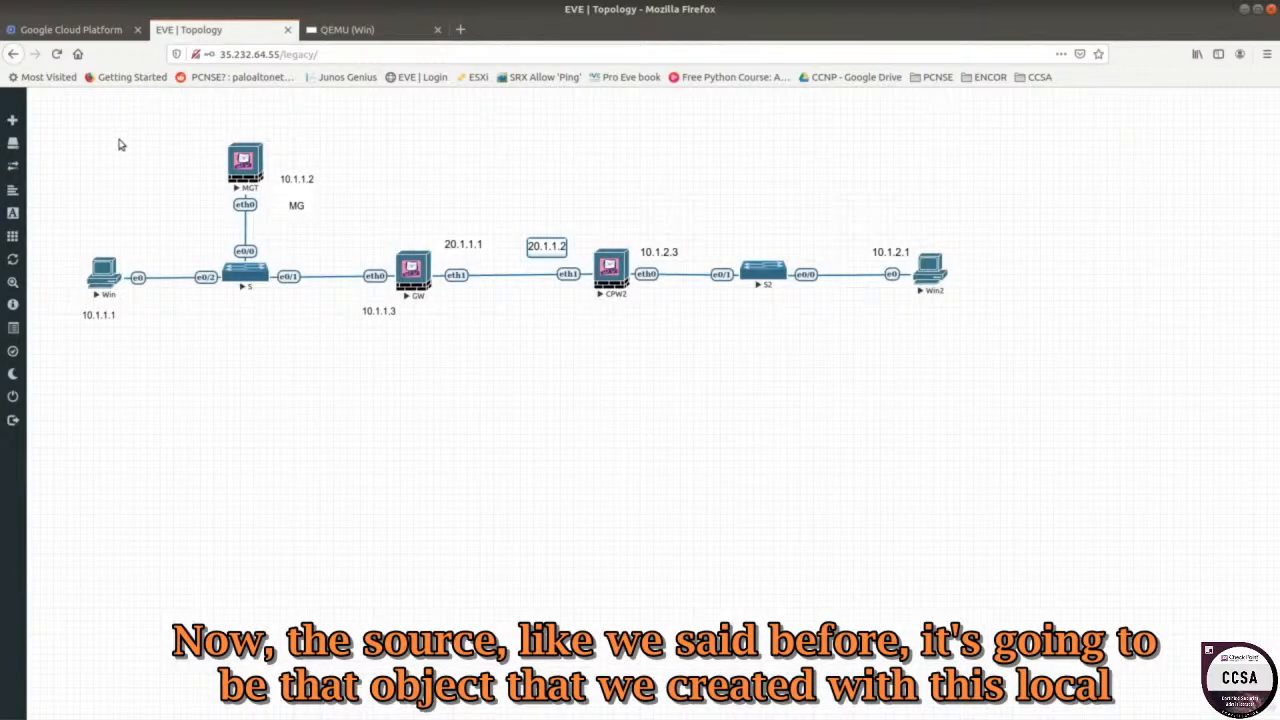
drag(96, 146, 401, 363)
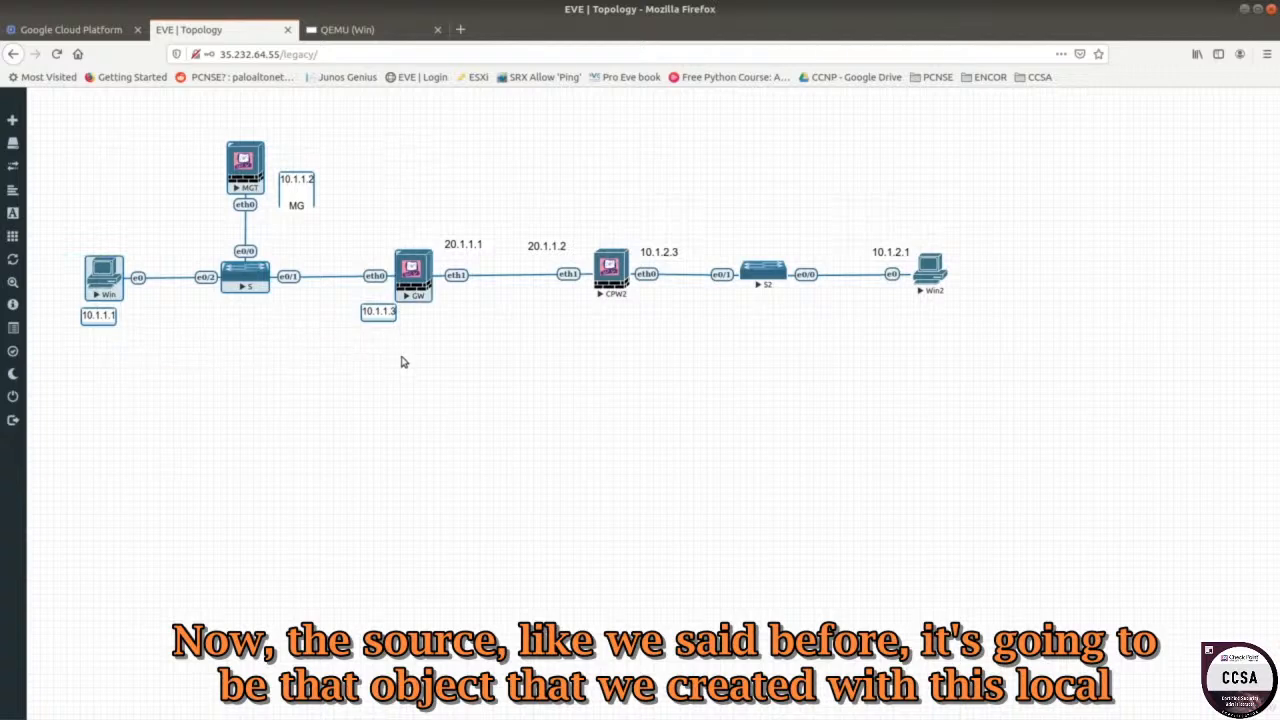
click(355, 29)
click(545, 196)
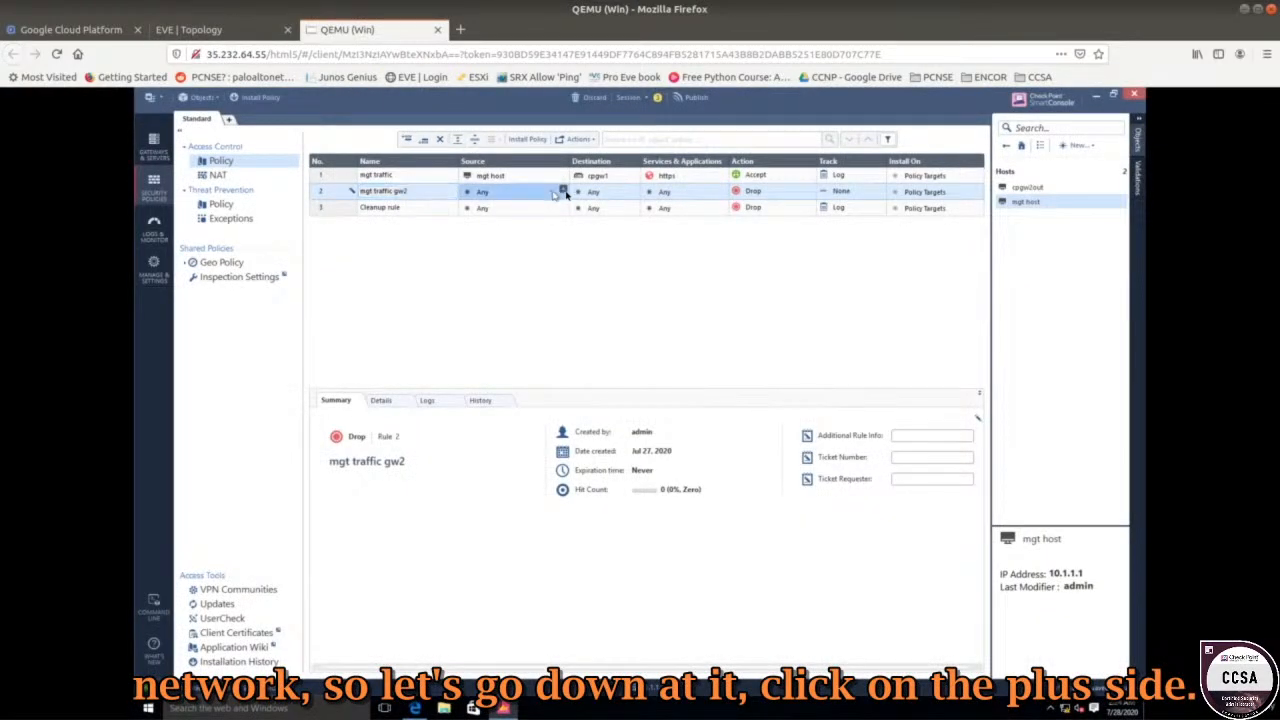
click(563, 192)
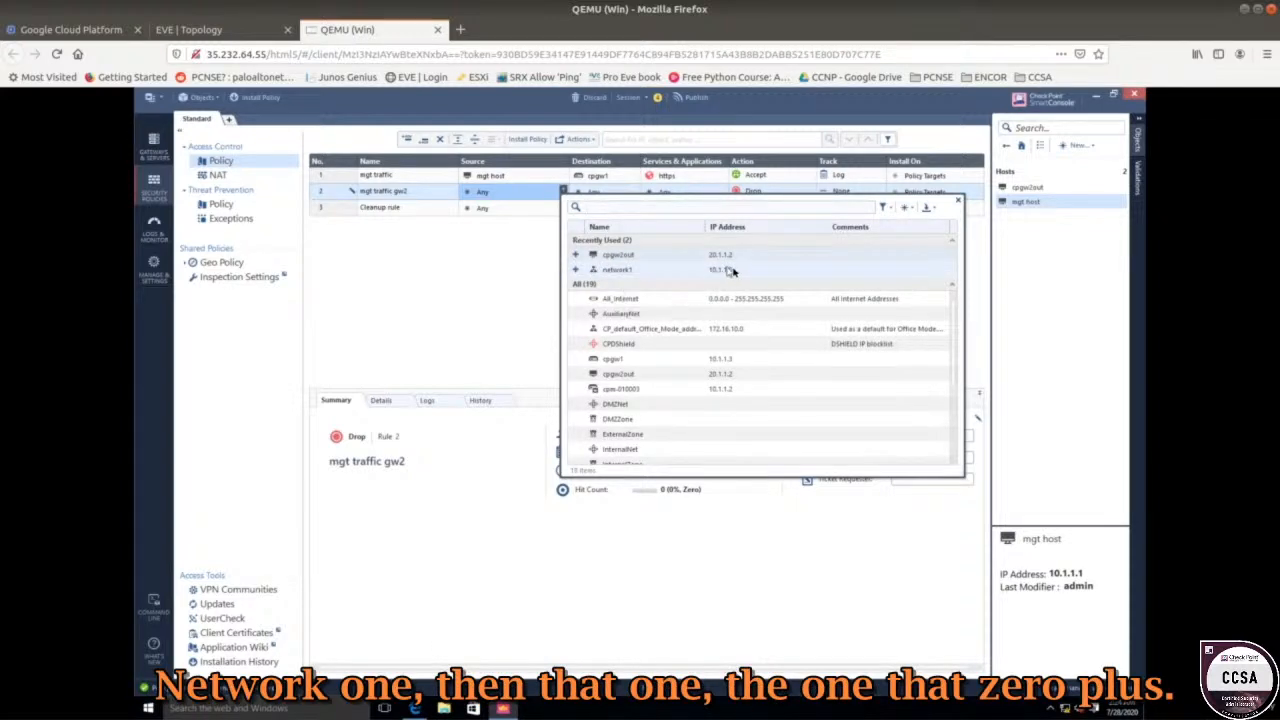
click(576, 272)
click(480, 263)
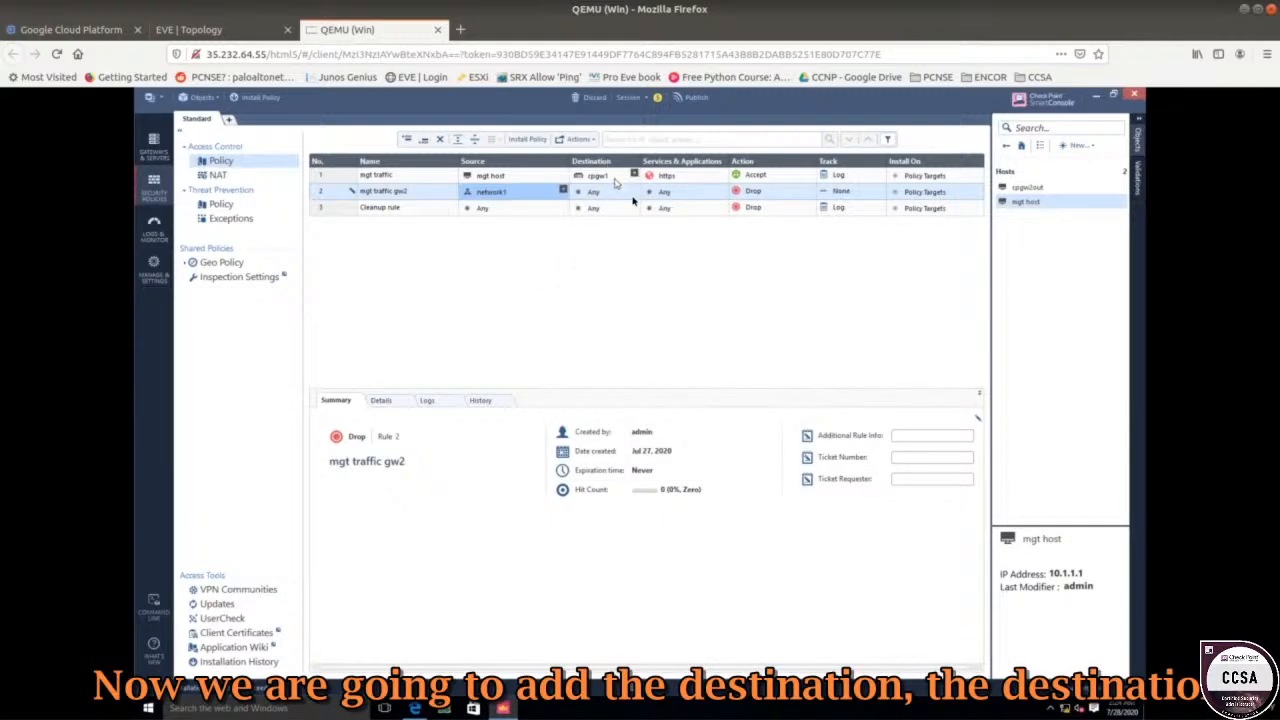
click(633, 191)
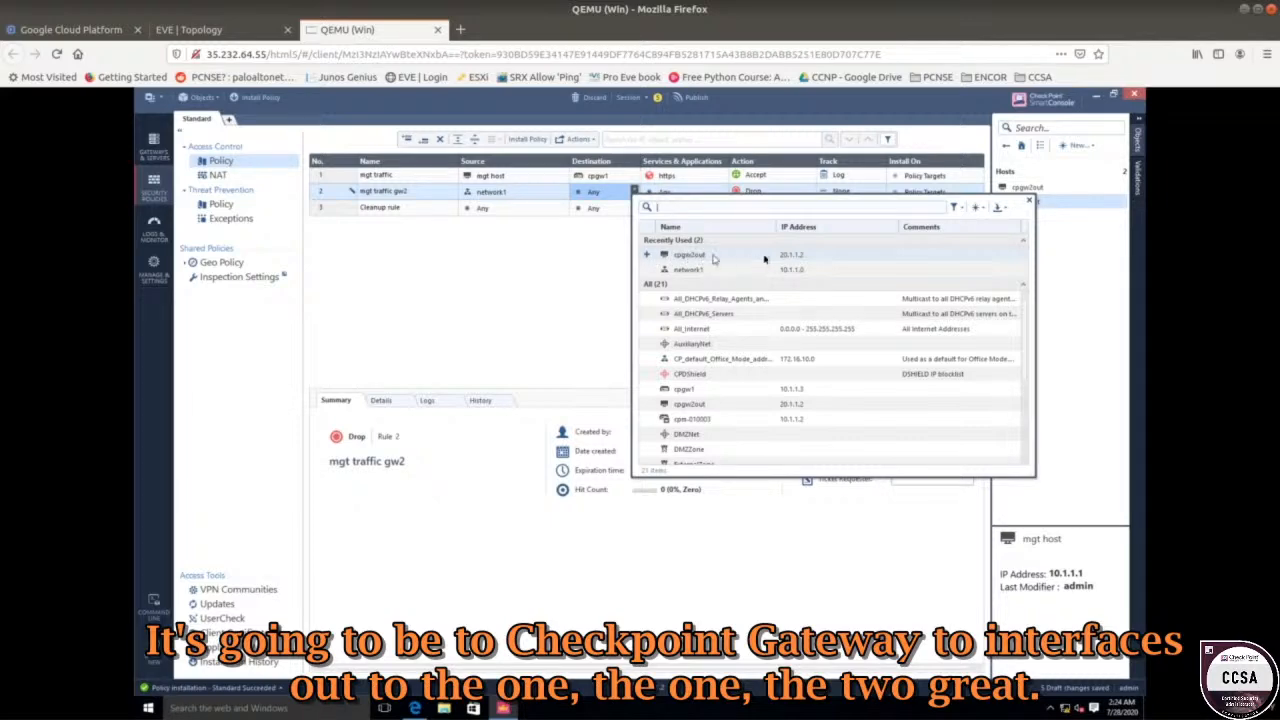
click(646, 257)
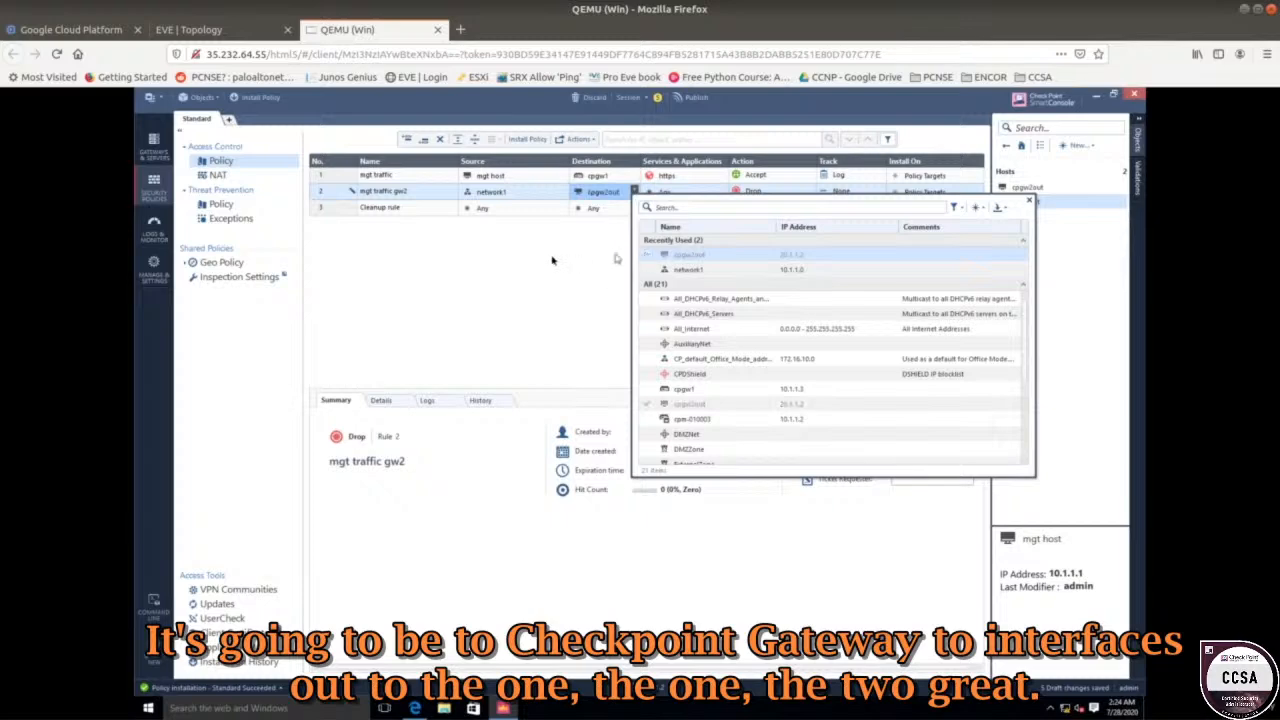
click(551, 257)
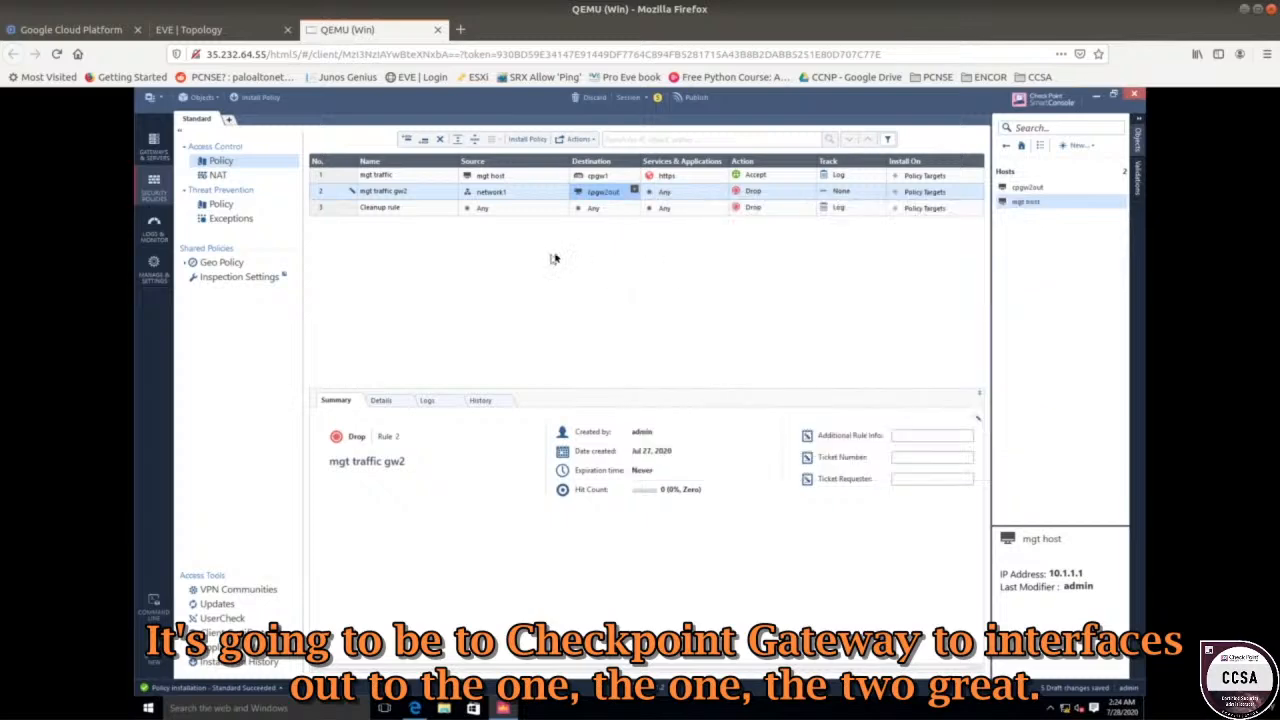
Replace Any with the https service in rule 'mgt traffic gw2'.
click(702, 195)
click(722, 191)
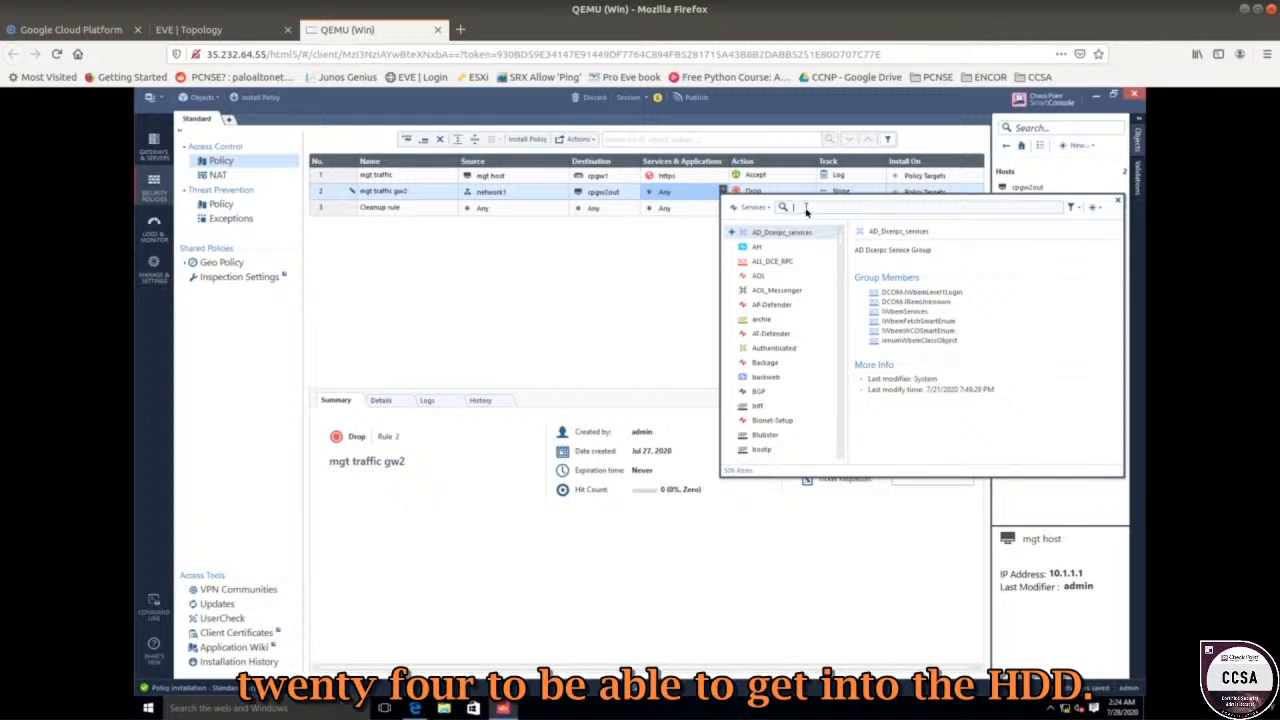
text(https)
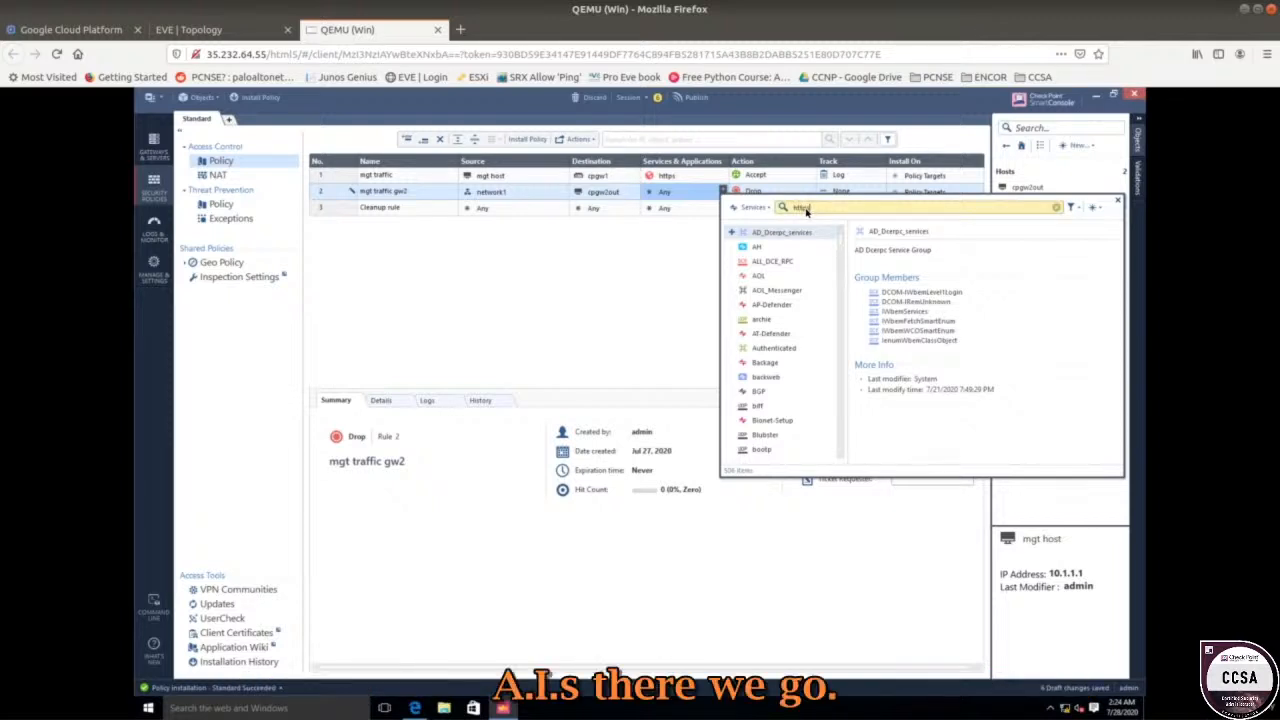
mouse_move(743, 262)
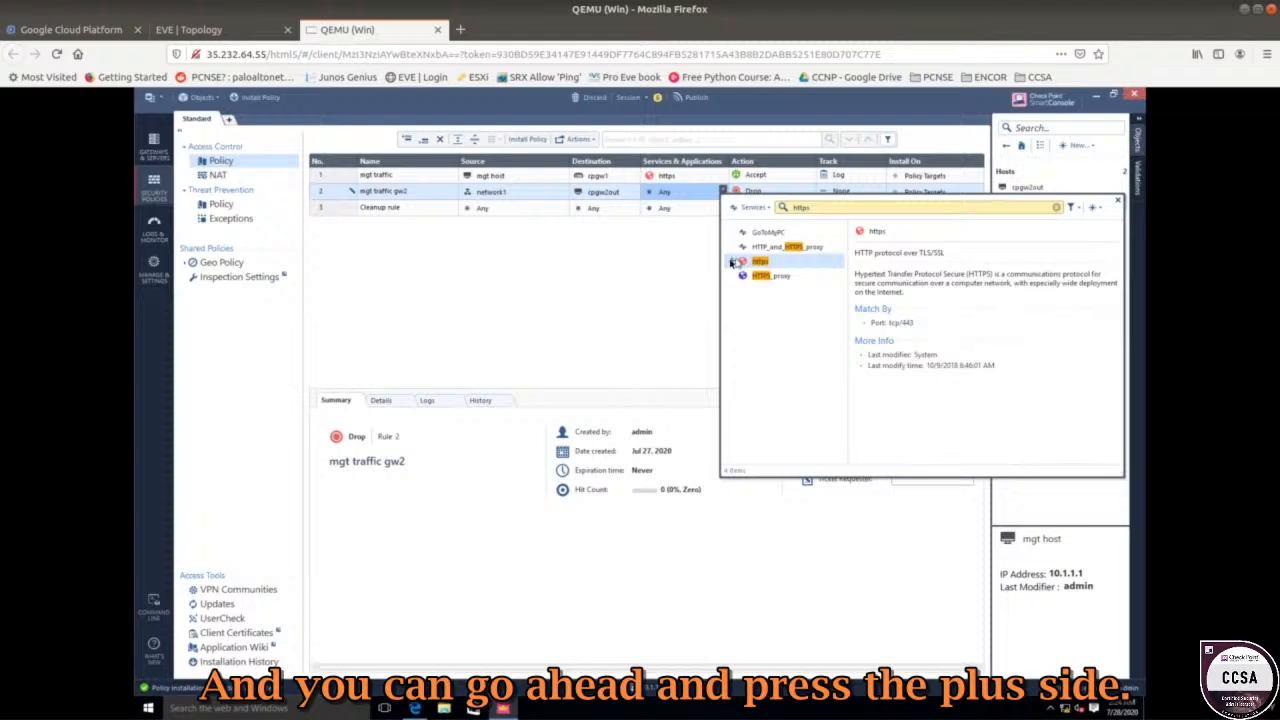
click(671, 265)
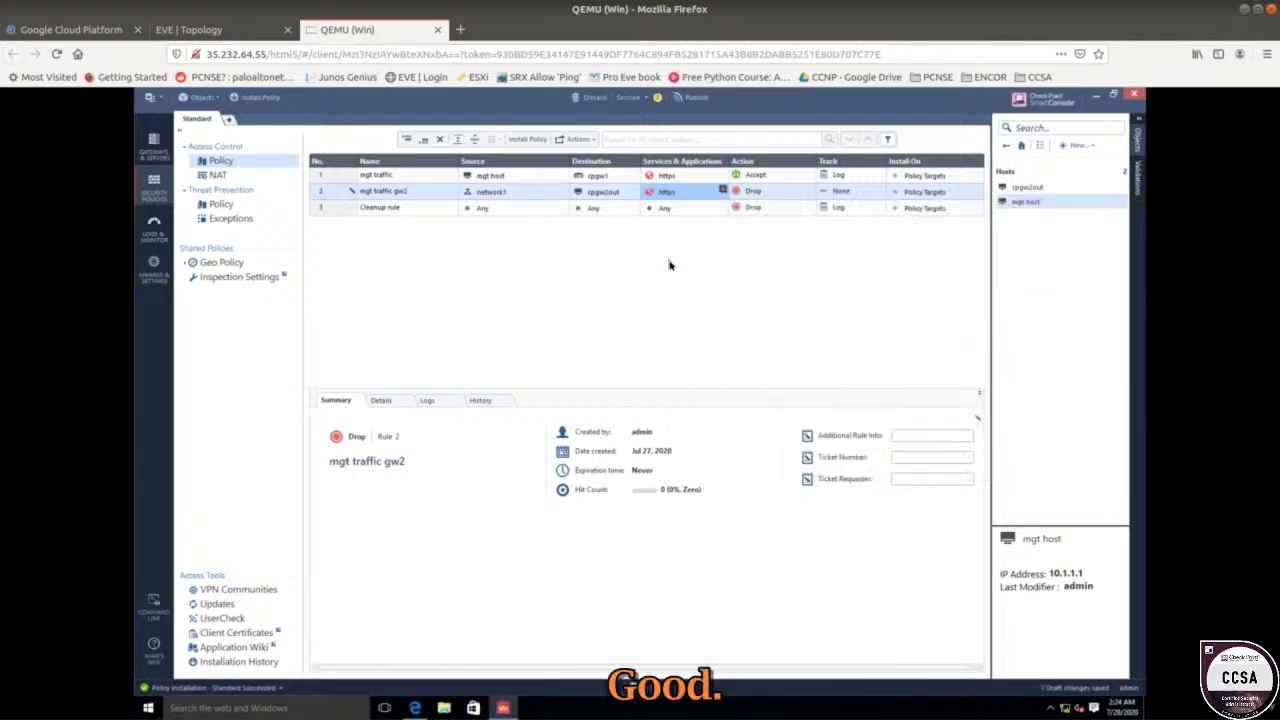
Set rule 'mgt traffic gw2' action to Accept and its tracking to Log.
click(782, 193)
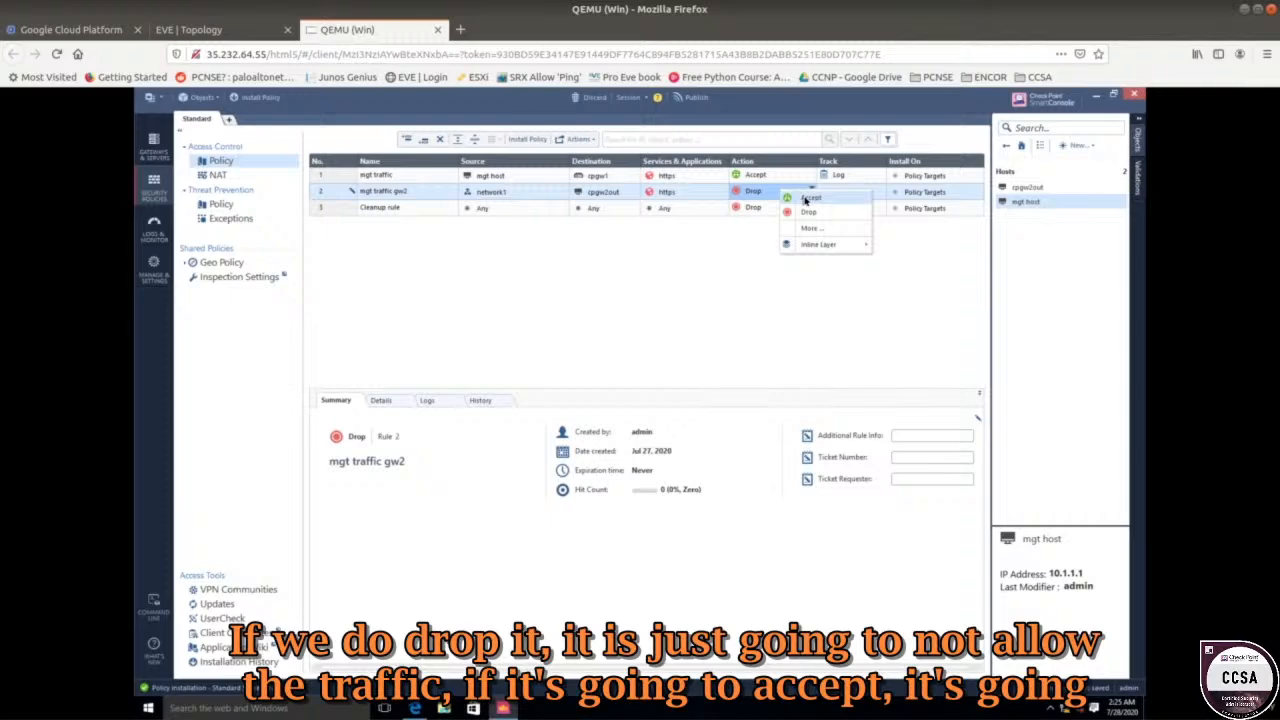
click(808, 199)
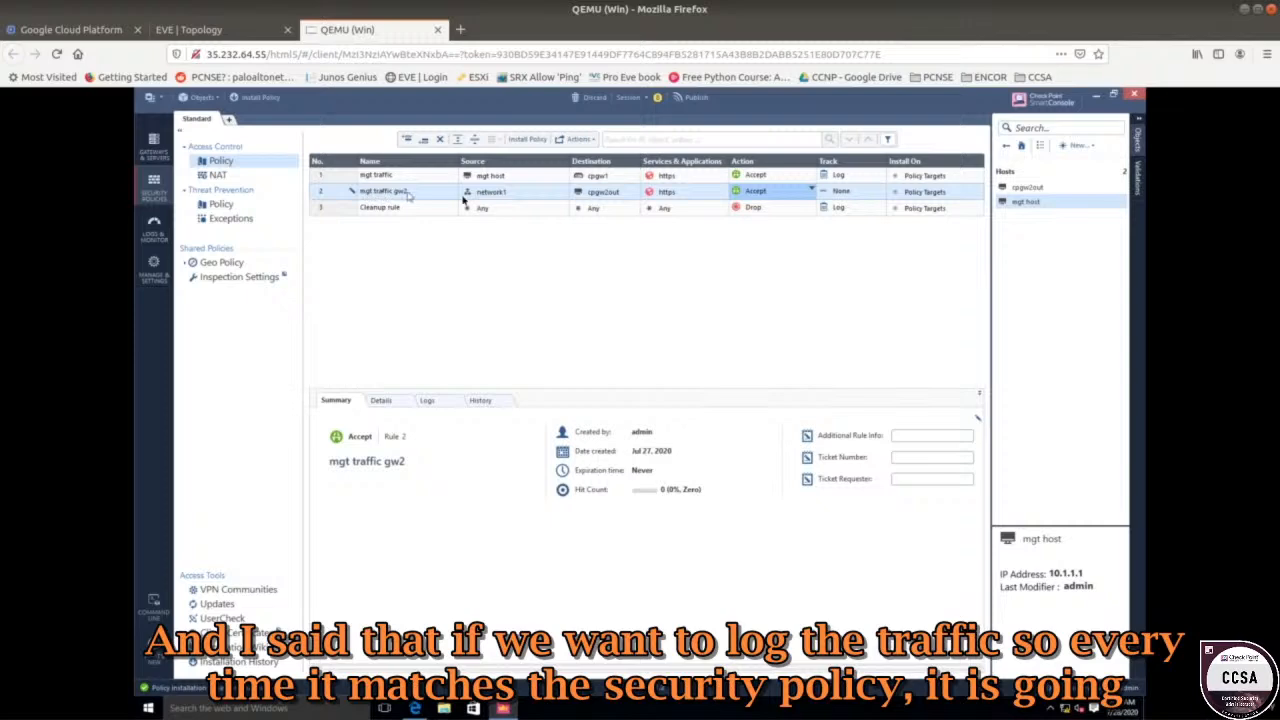
click(866, 193)
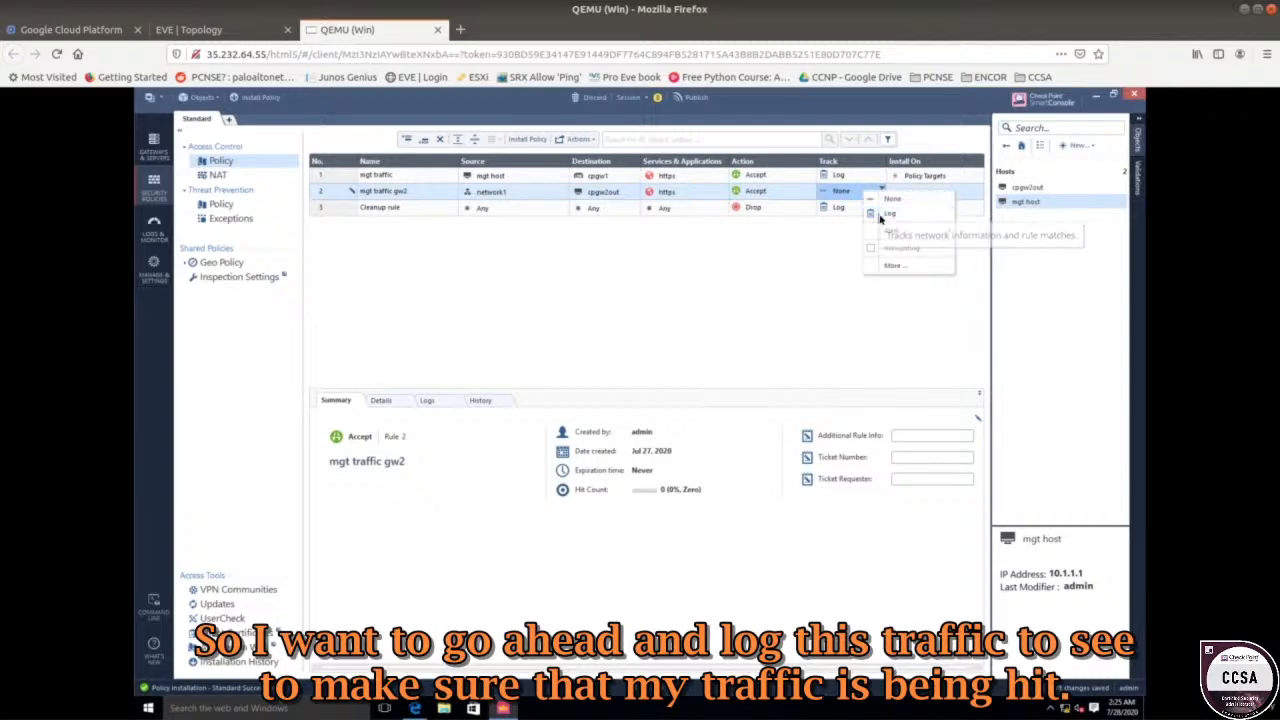
click(892, 216)
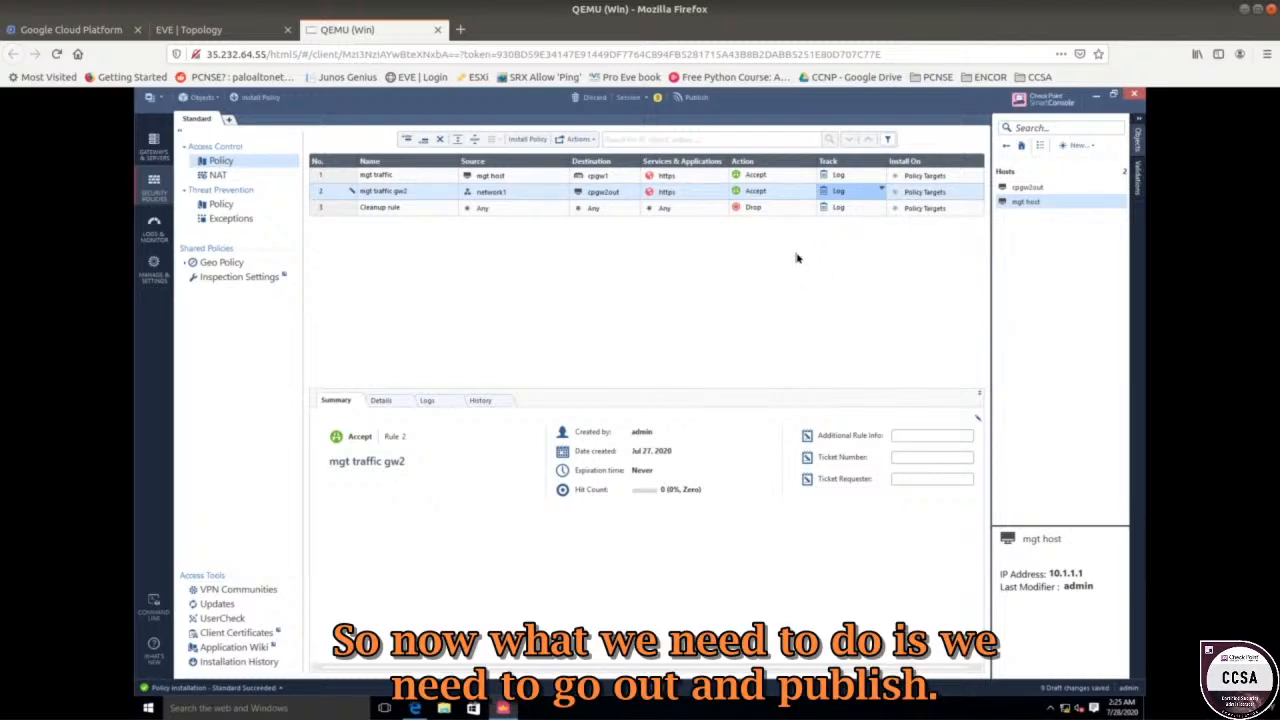
Publish the rule changes, check the GW gateway on the lab diagram, then open Install Policy.
click(693, 102)
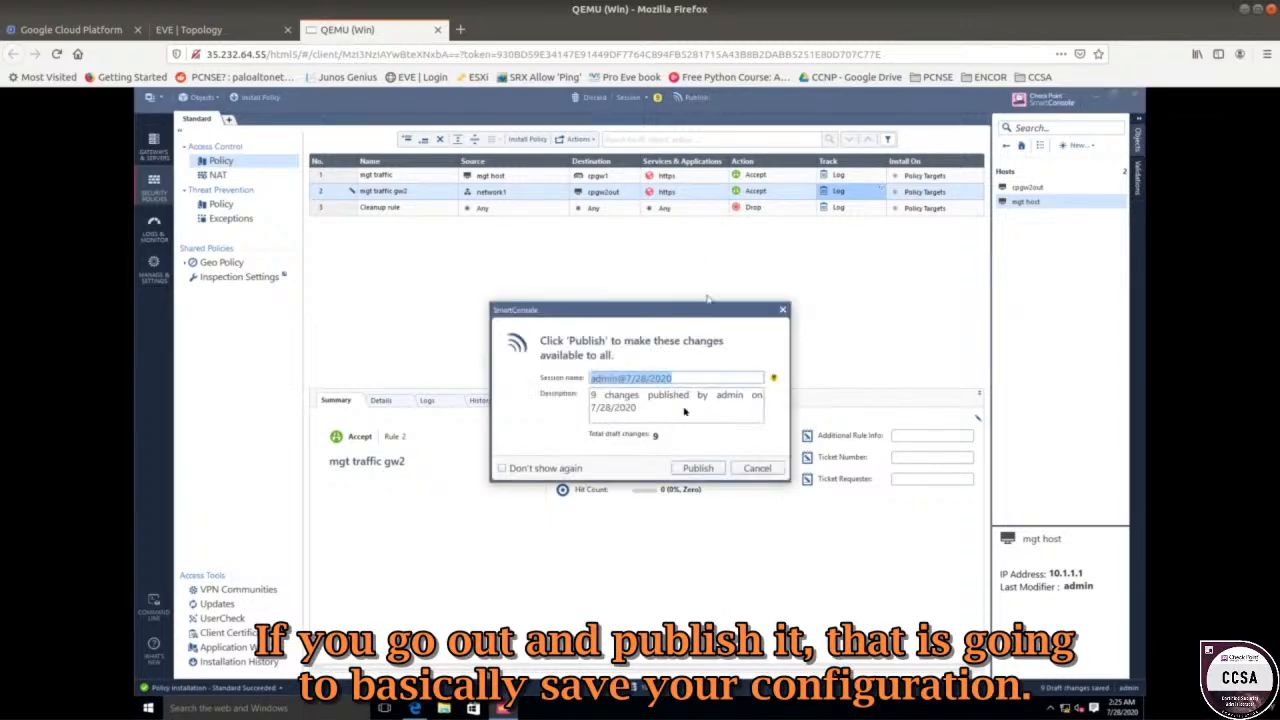
click(693, 468)
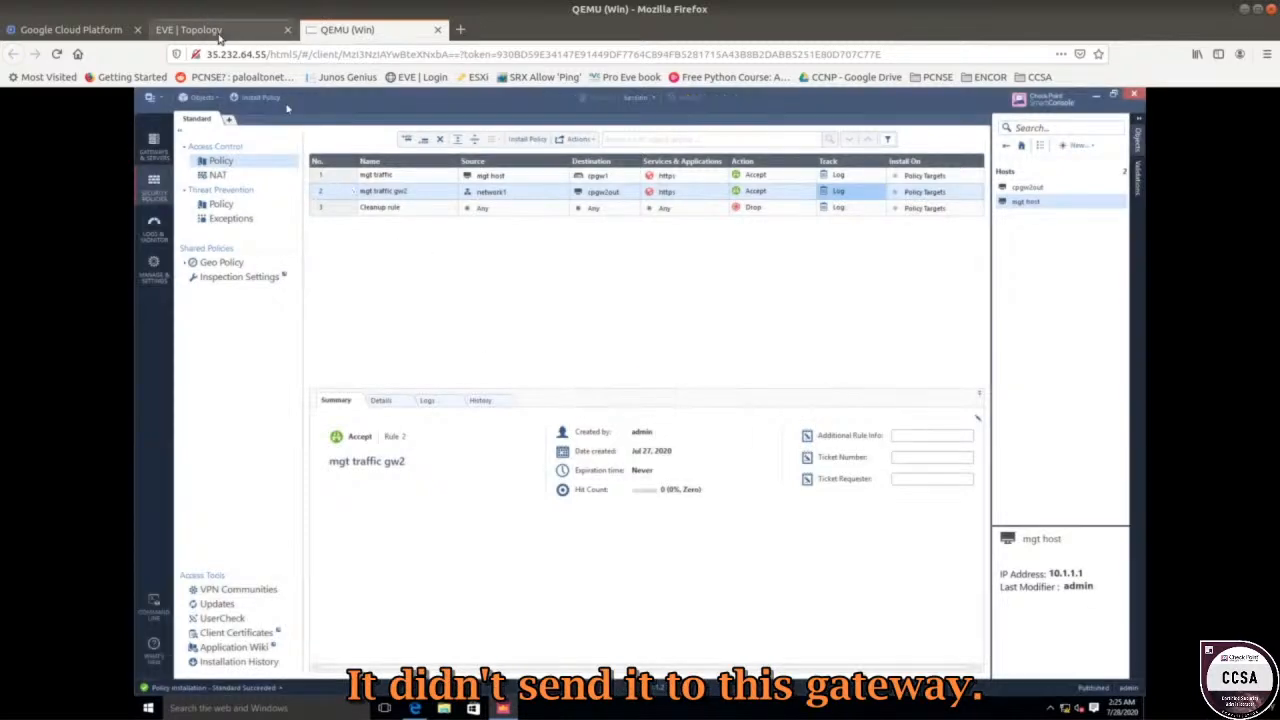
click(212, 32)
drag(392, 230, 436, 306)
drag(432, 358, 388, 246)
click(432, 366)
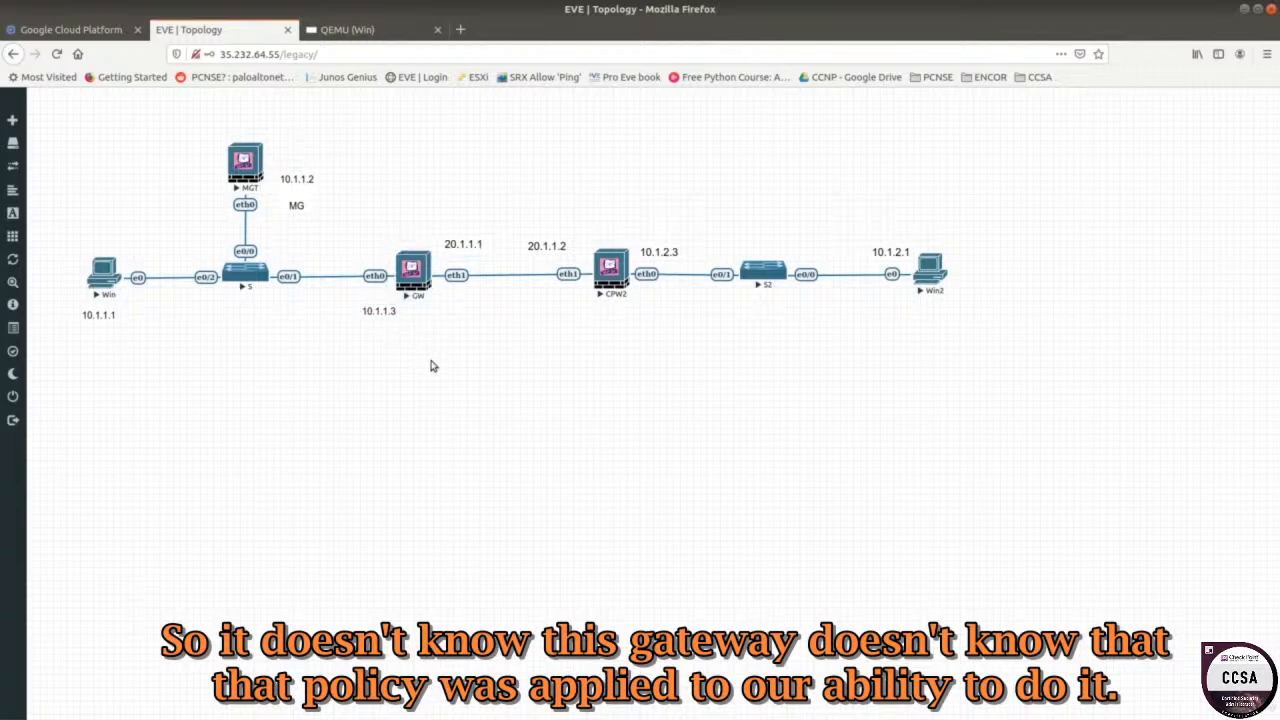
click(378, 36)
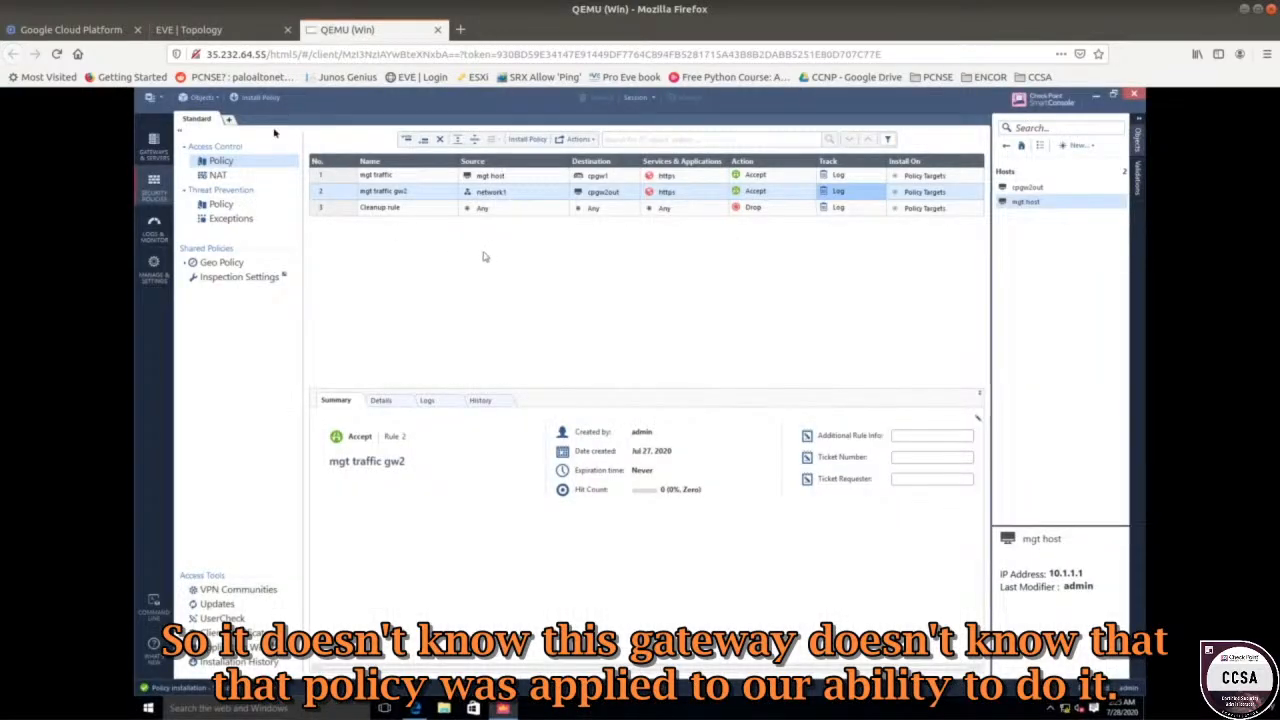
click(262, 100)
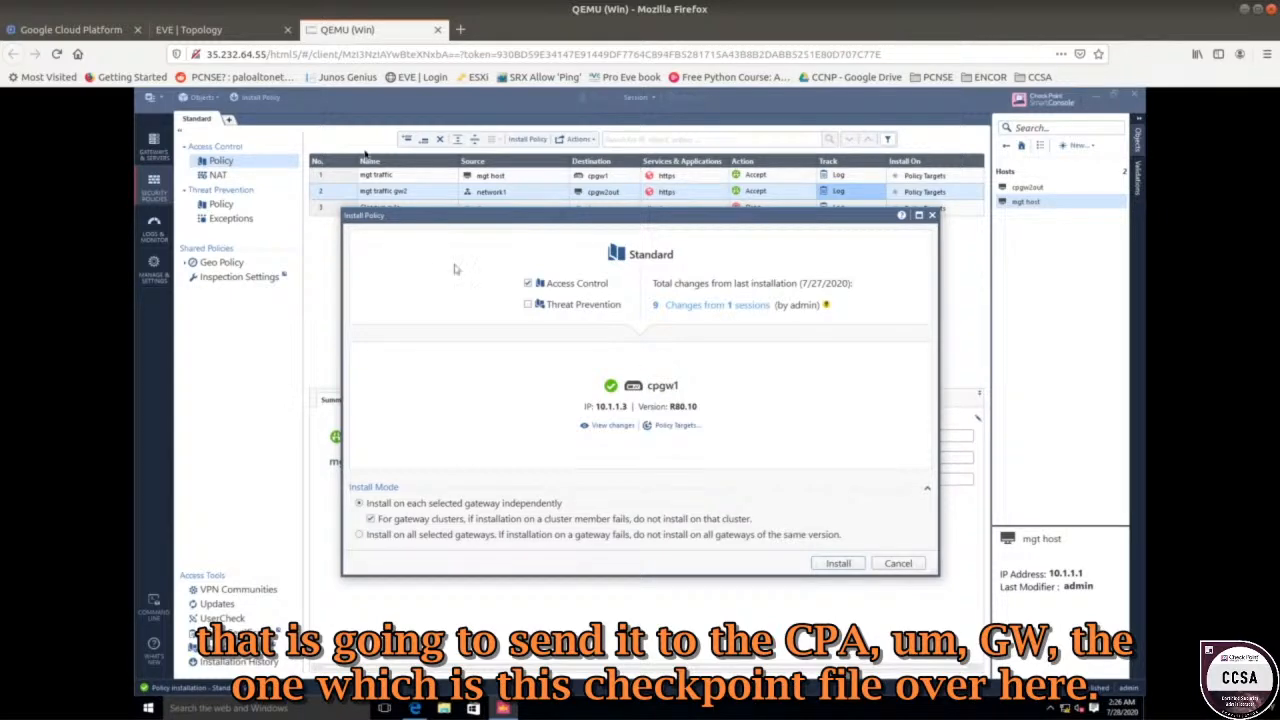
Check the GW gateway on the lab topology diagram, then return to the install window.
click(200, 29)
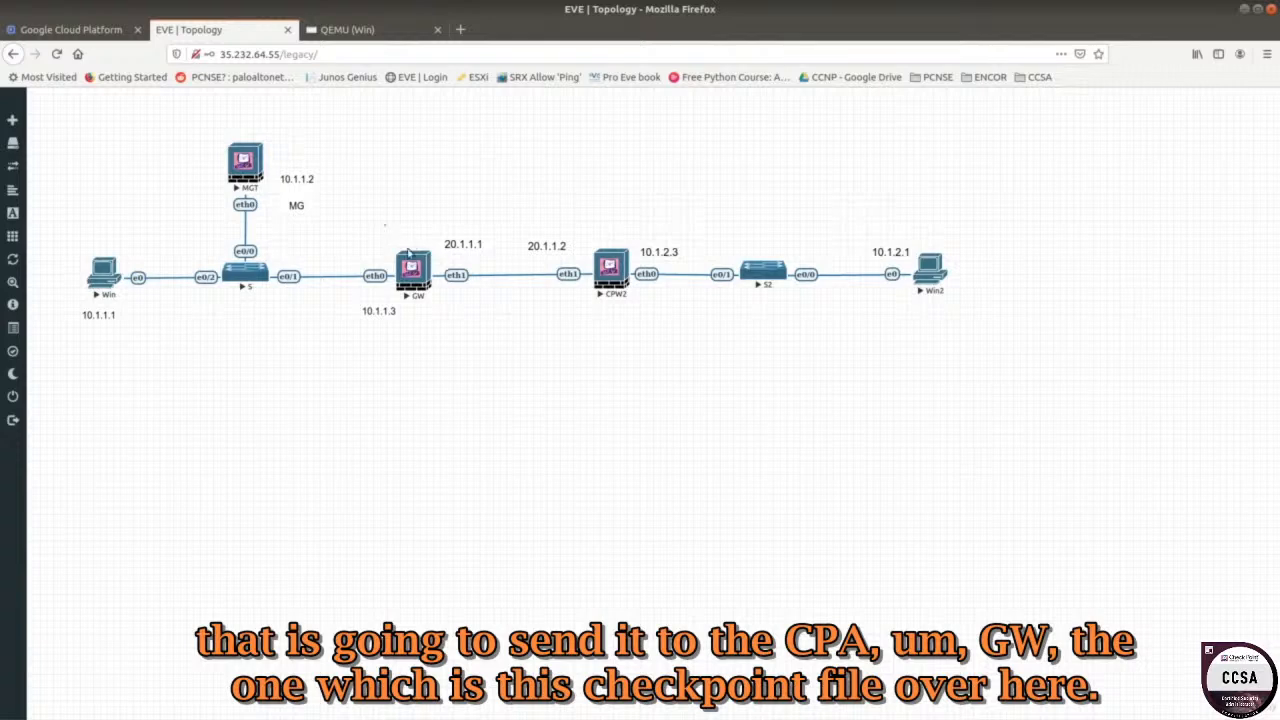
click(436, 262)
click(350, 29)
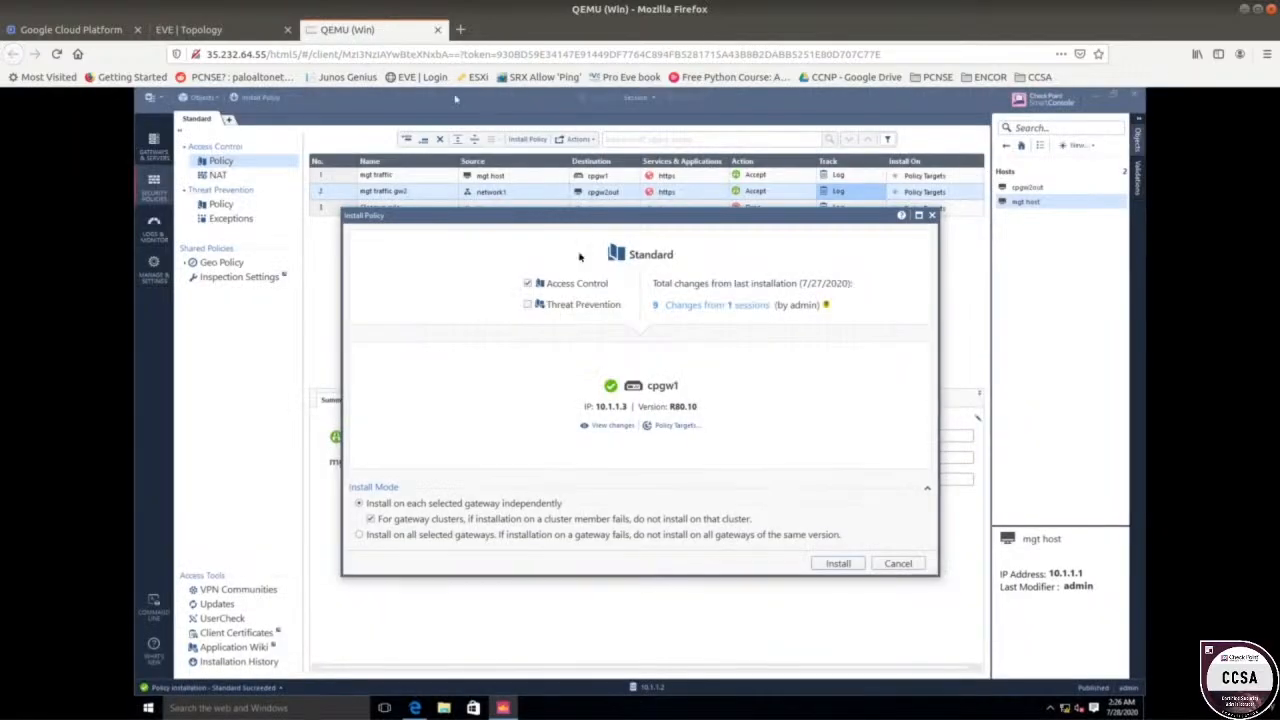
Install the Standard policy on specific gateway cpgw1 and view the EVE topology afterwards.
click(676, 426)
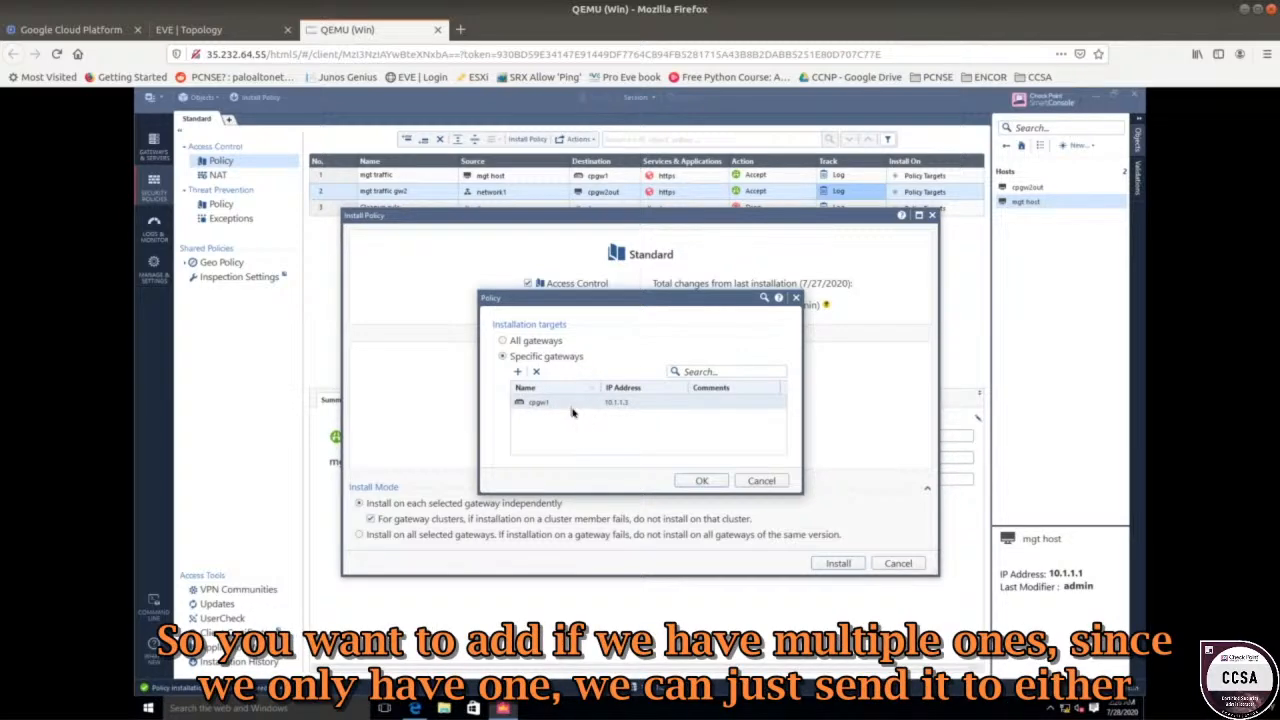
click(548, 342)
click(548, 356)
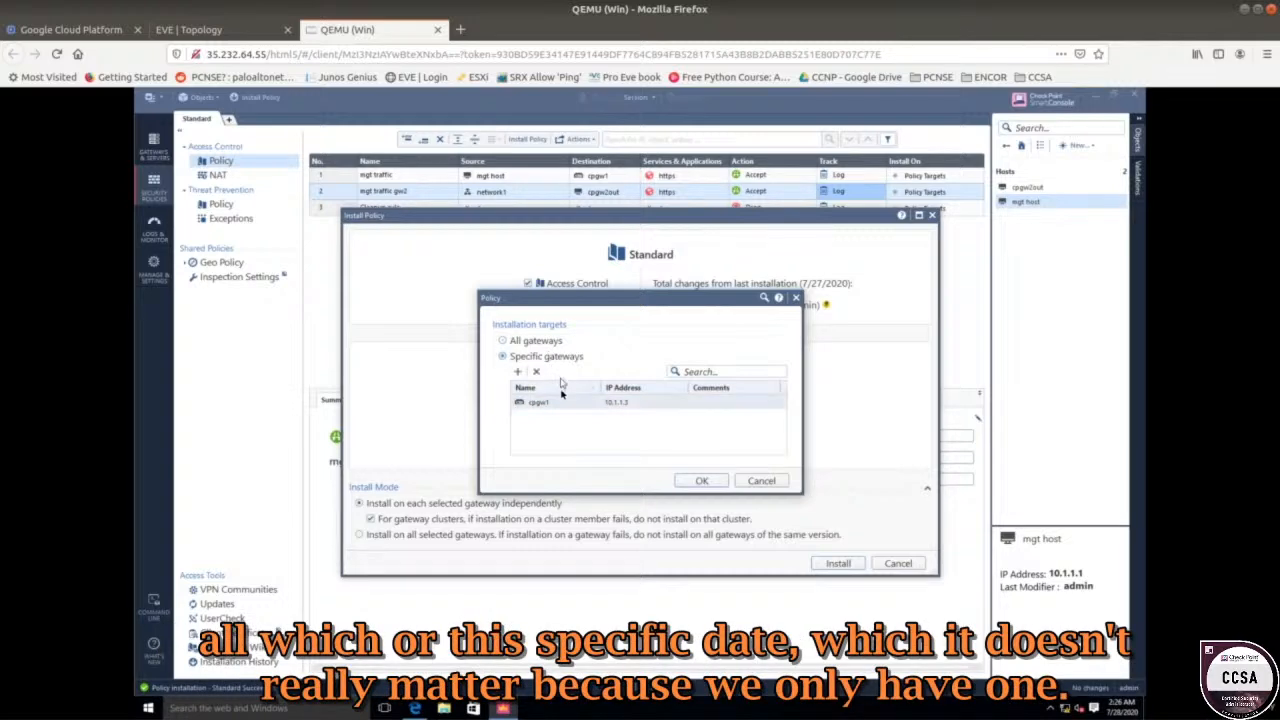
click(702, 480)
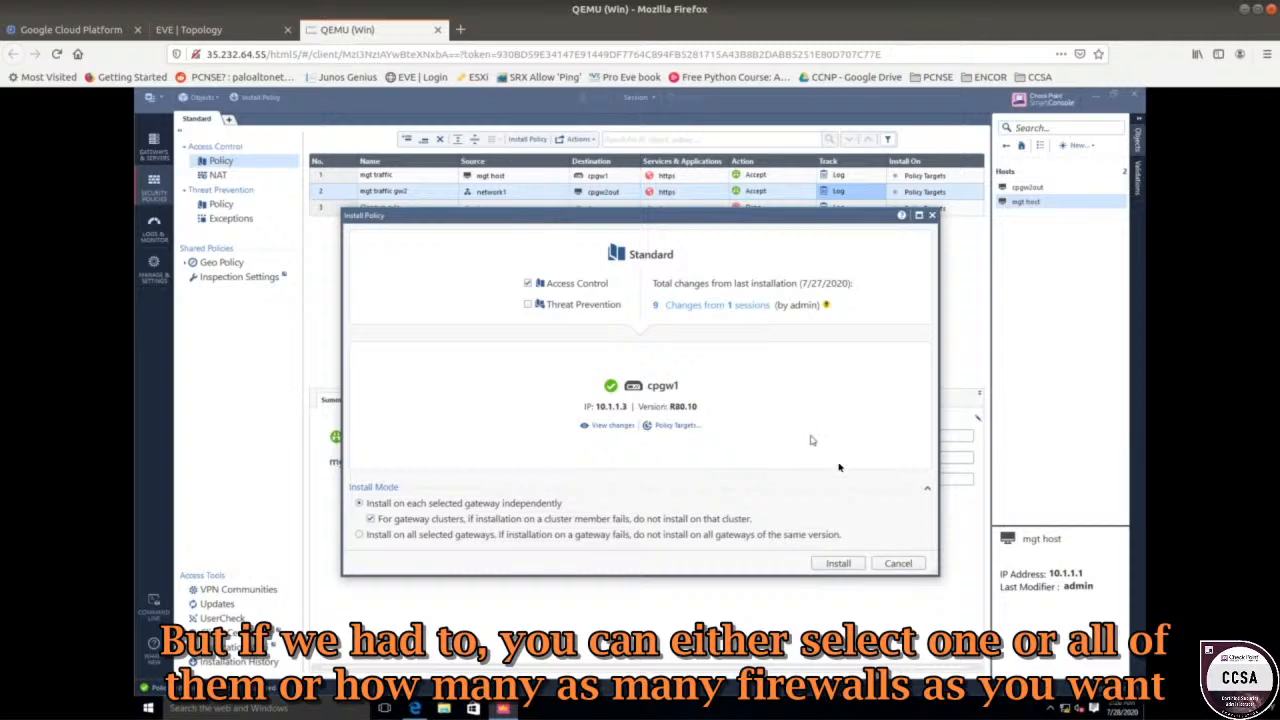
click(843, 563)
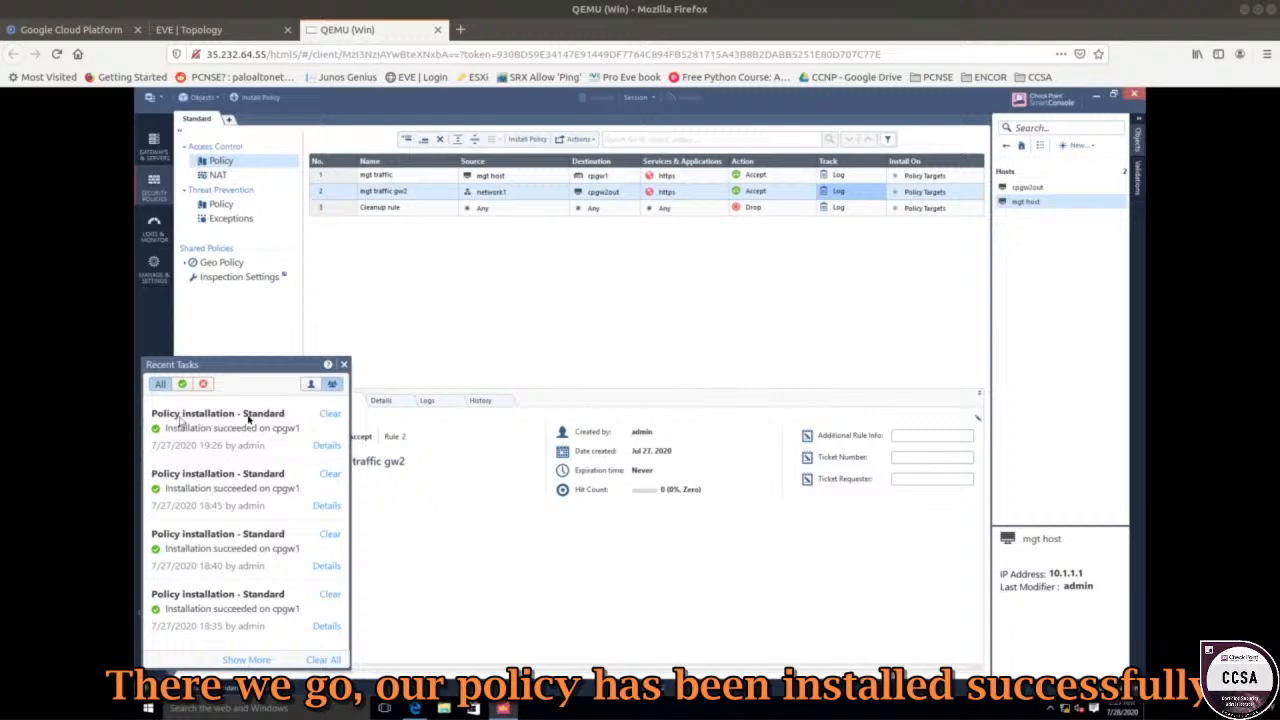
click(392, 266)
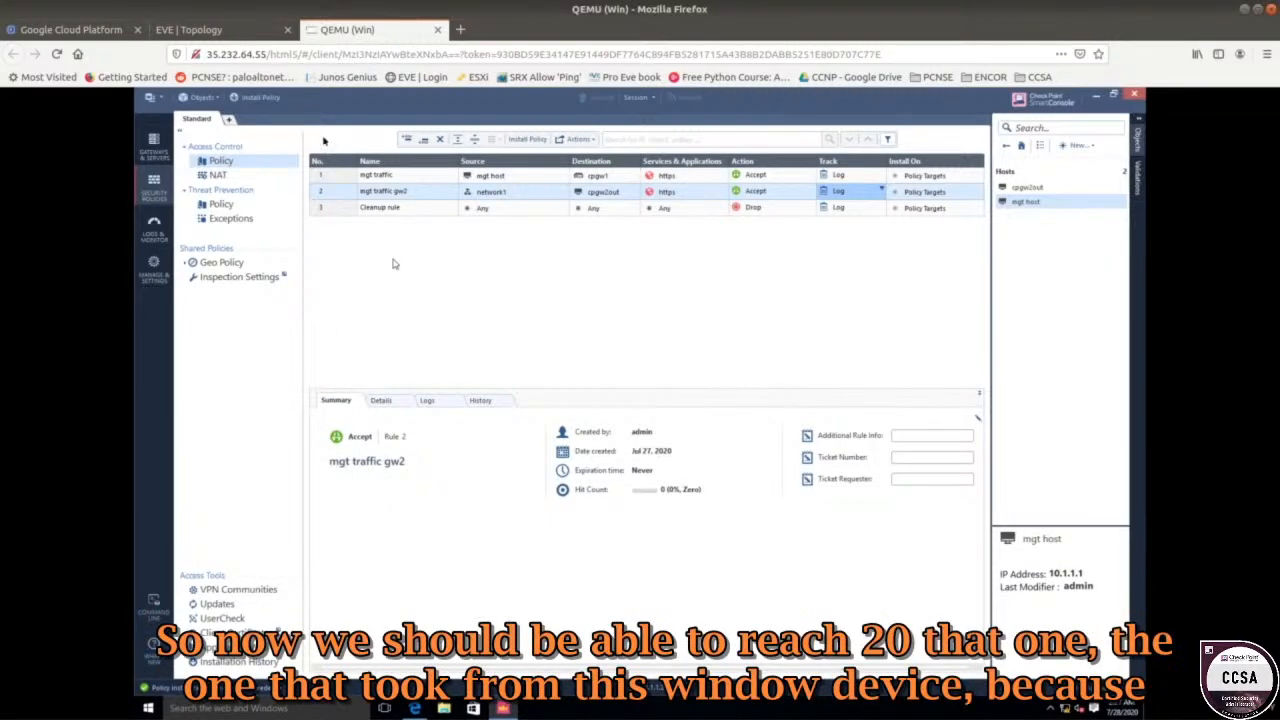
click(222, 29)
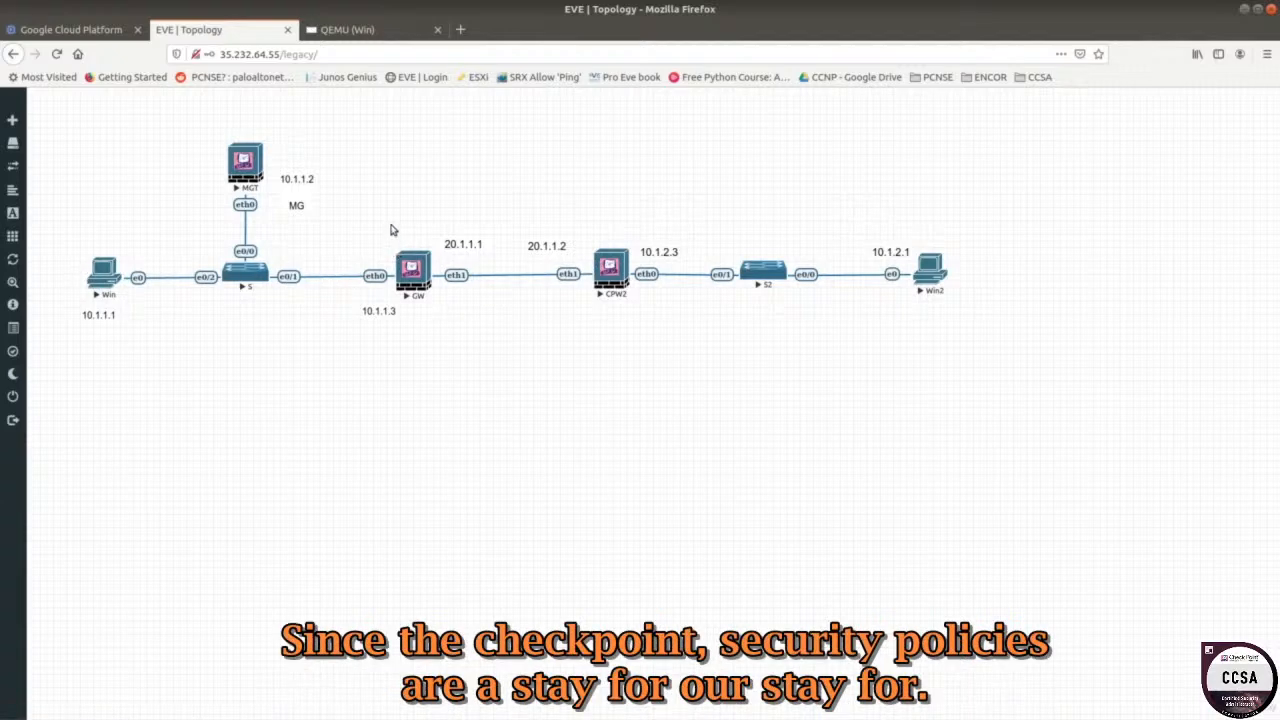
Select the GW node and its address labels in the EVE topology, then return to SmartConsole.
drag(391, 232, 436, 300)
click(385, 147)
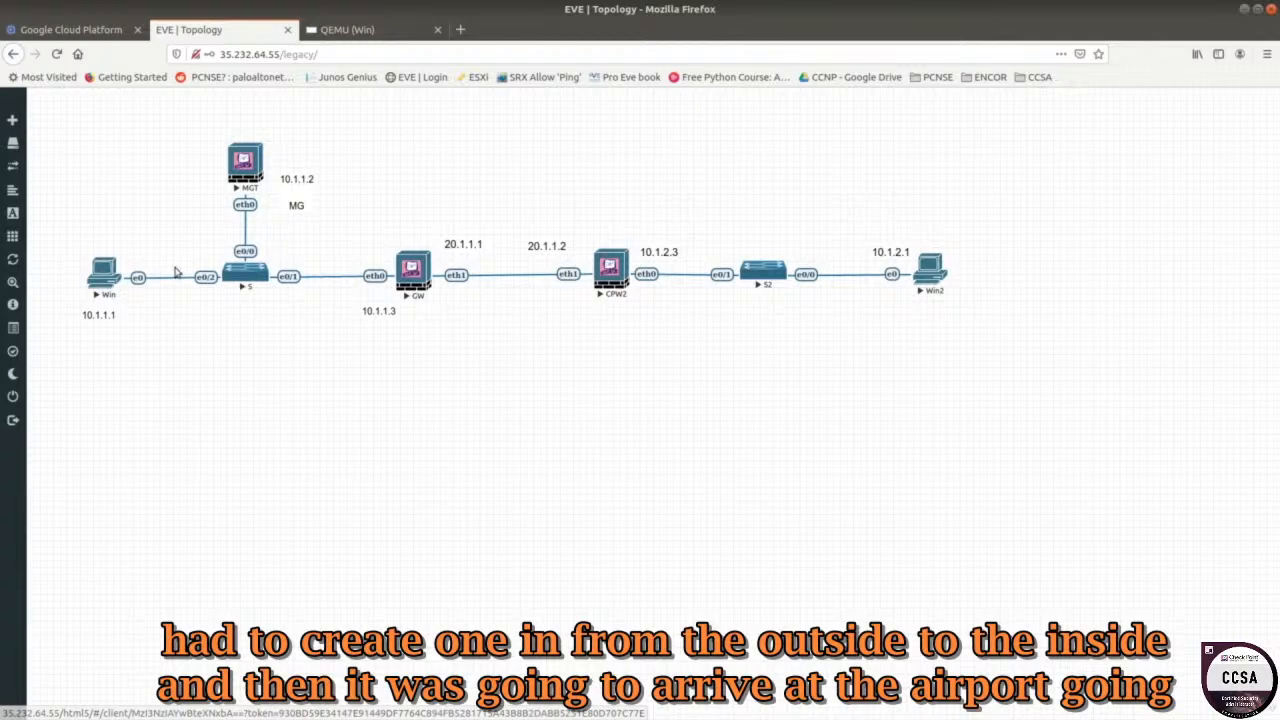
click(341, 28)
click(215, 29)
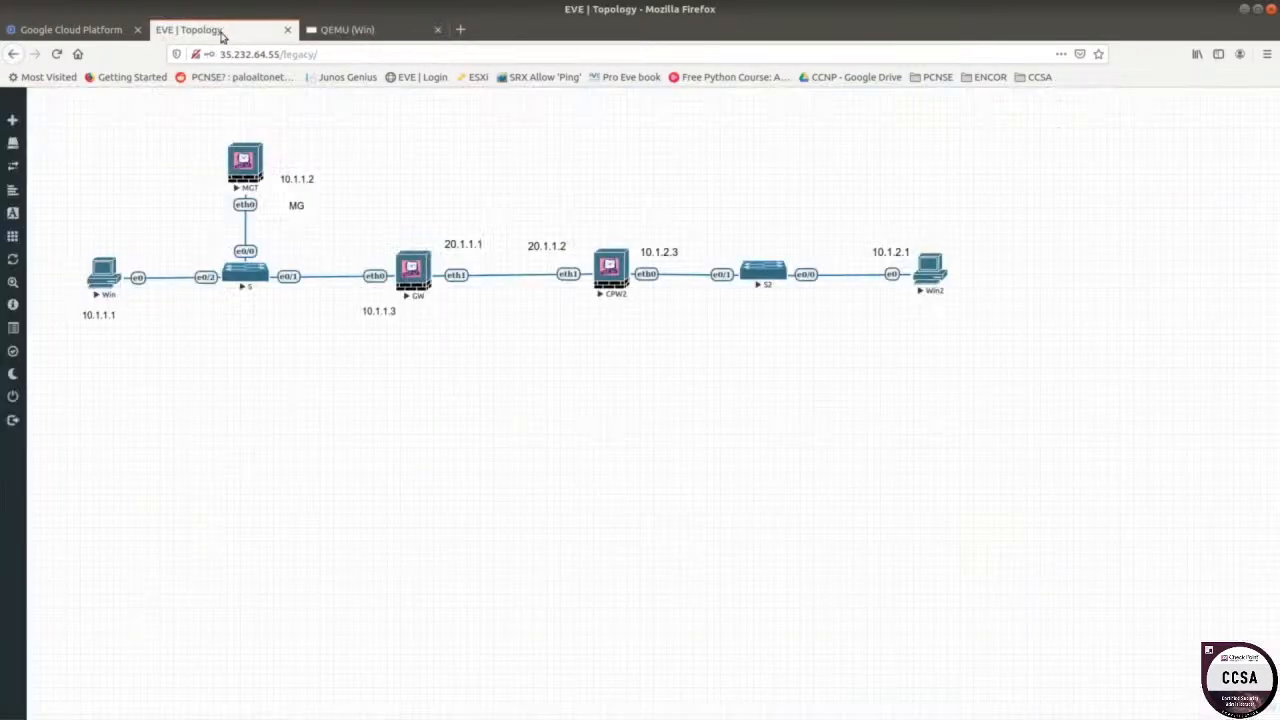
click(390, 28)
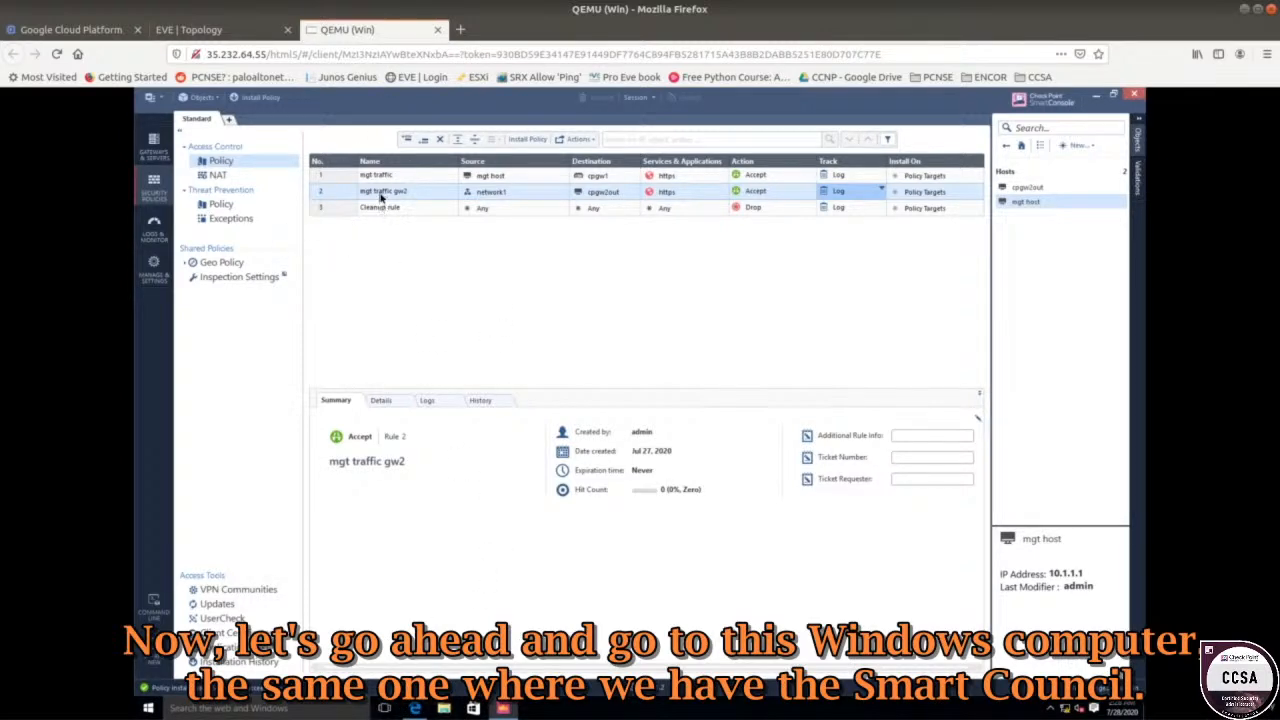
click(414, 707)
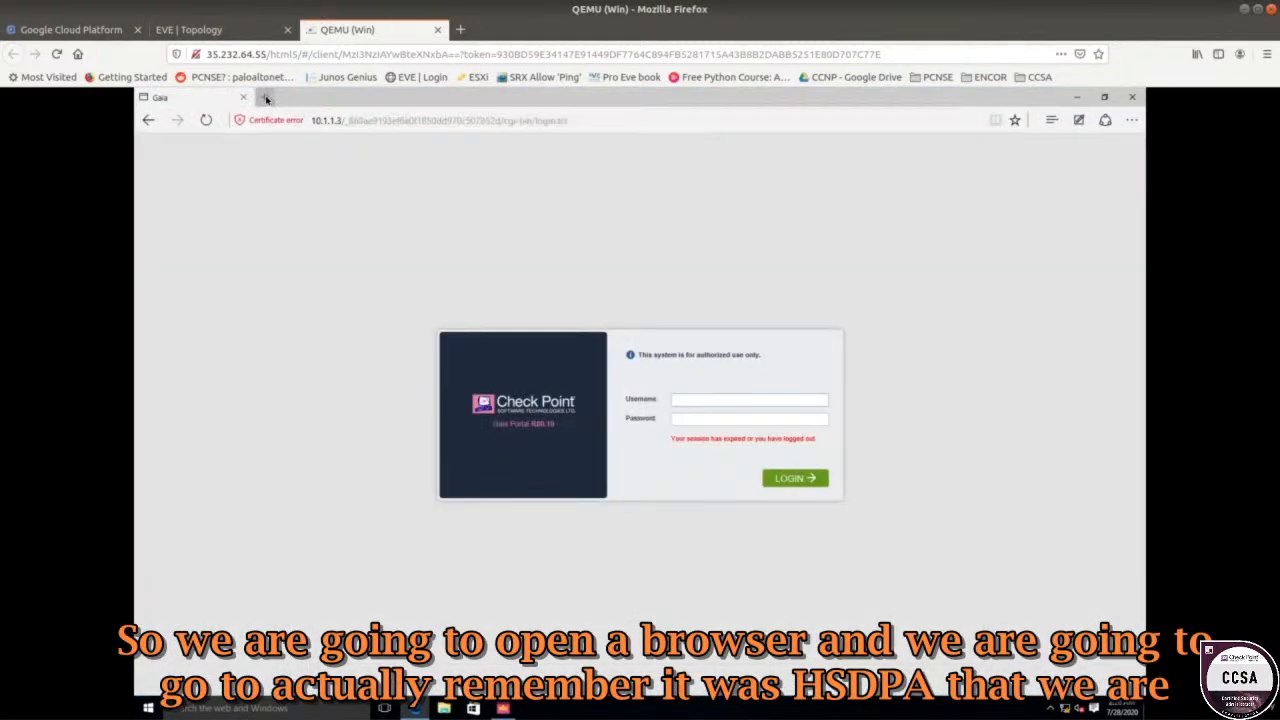
click(266, 97)
text(https://20)
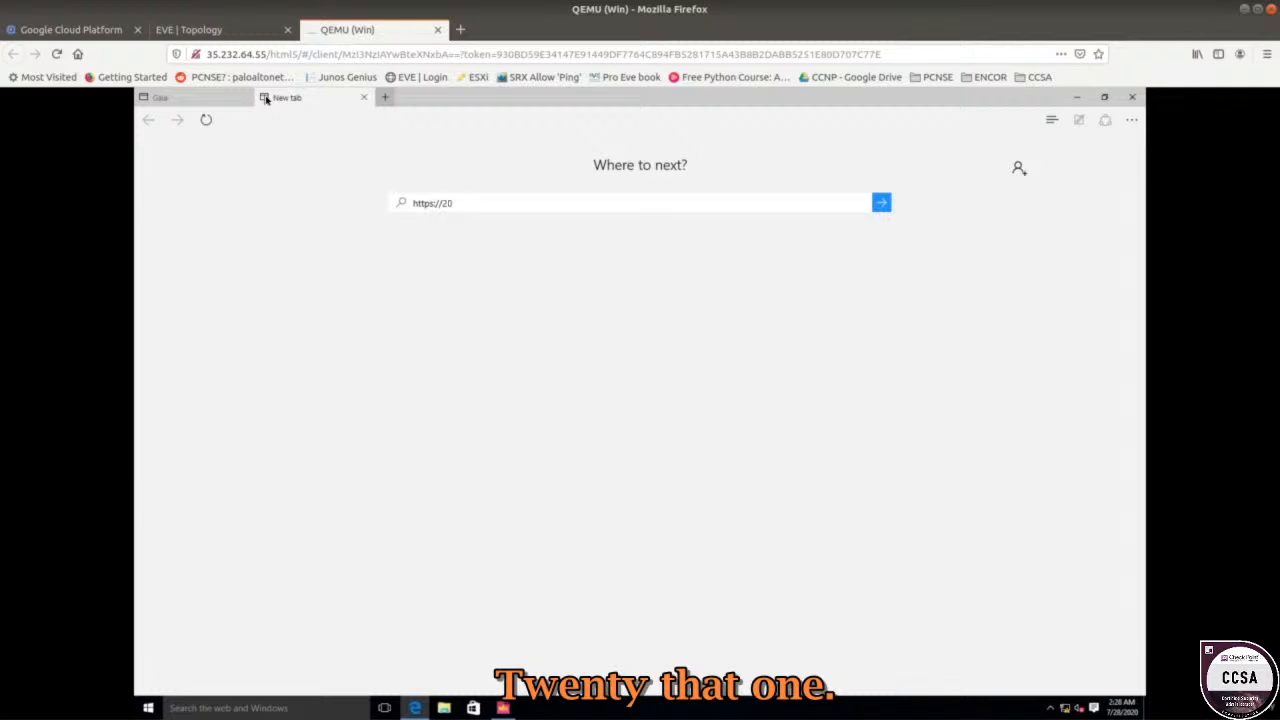
text(.1.1.2)
key(Return)
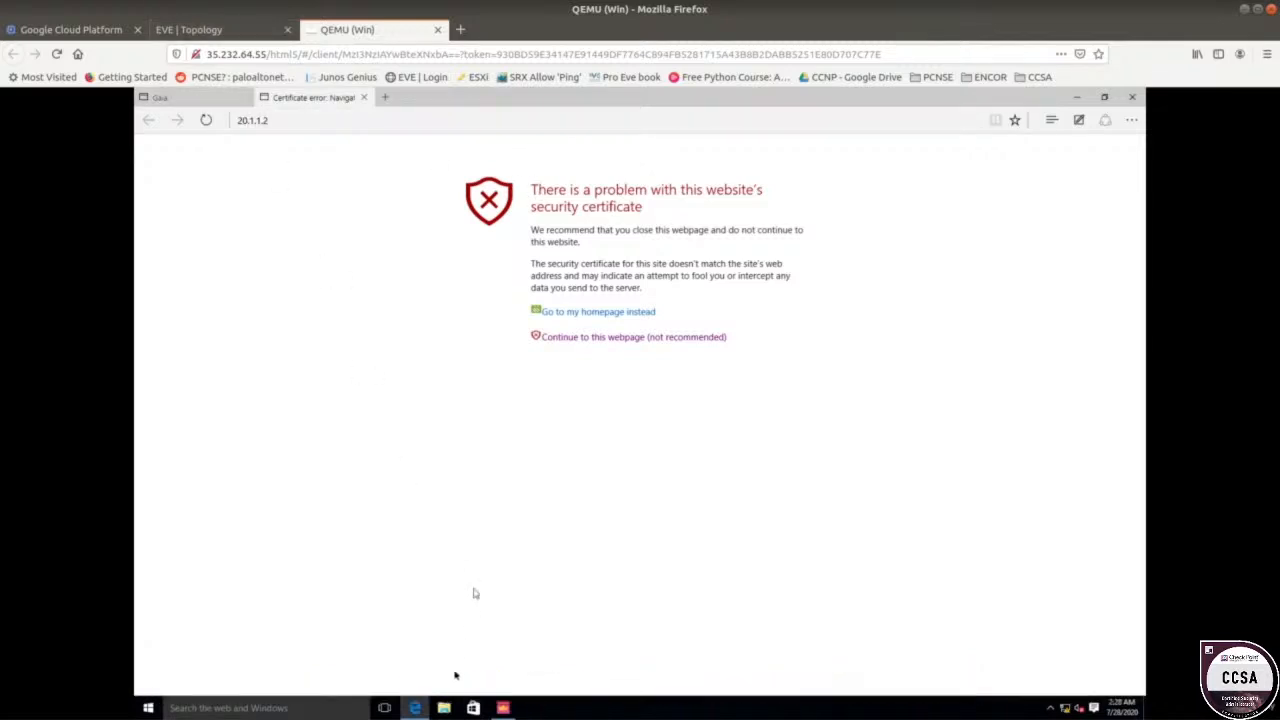
click(503, 708)
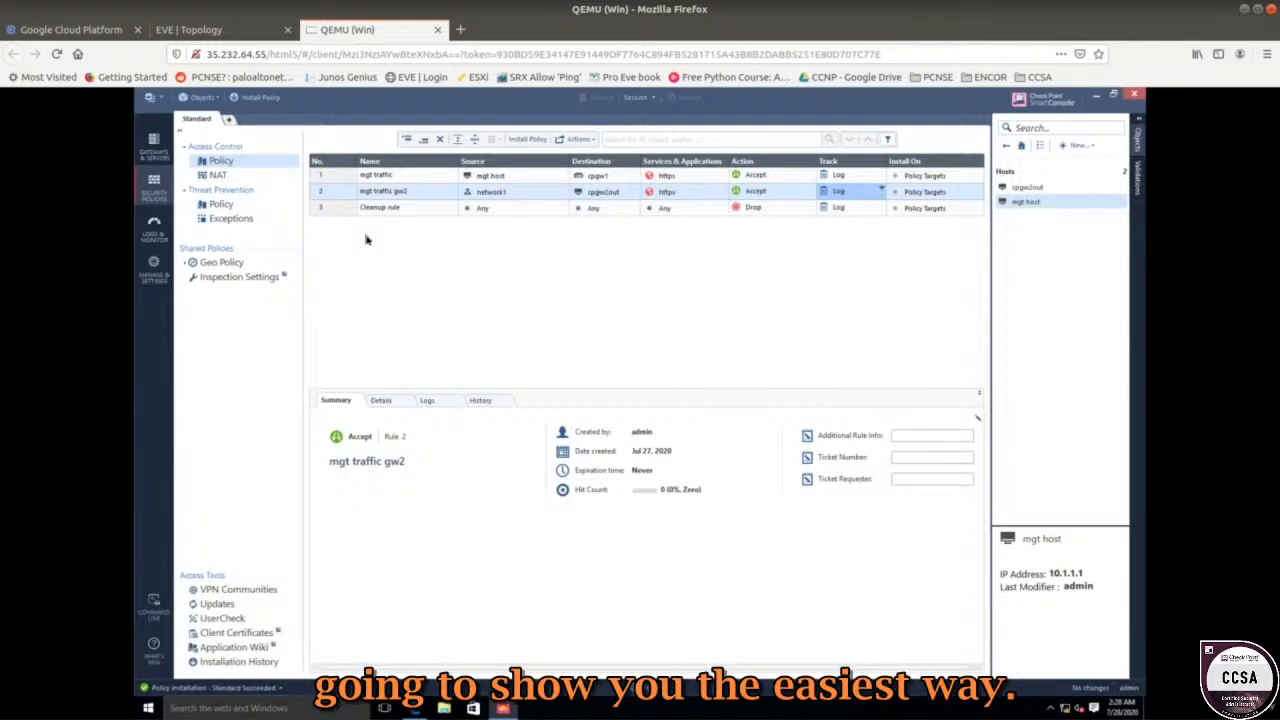
Show rule 2's logs, widening Source and Destination to reveal 10.1.1.1 and 20.1.1.2.
click(396, 193)
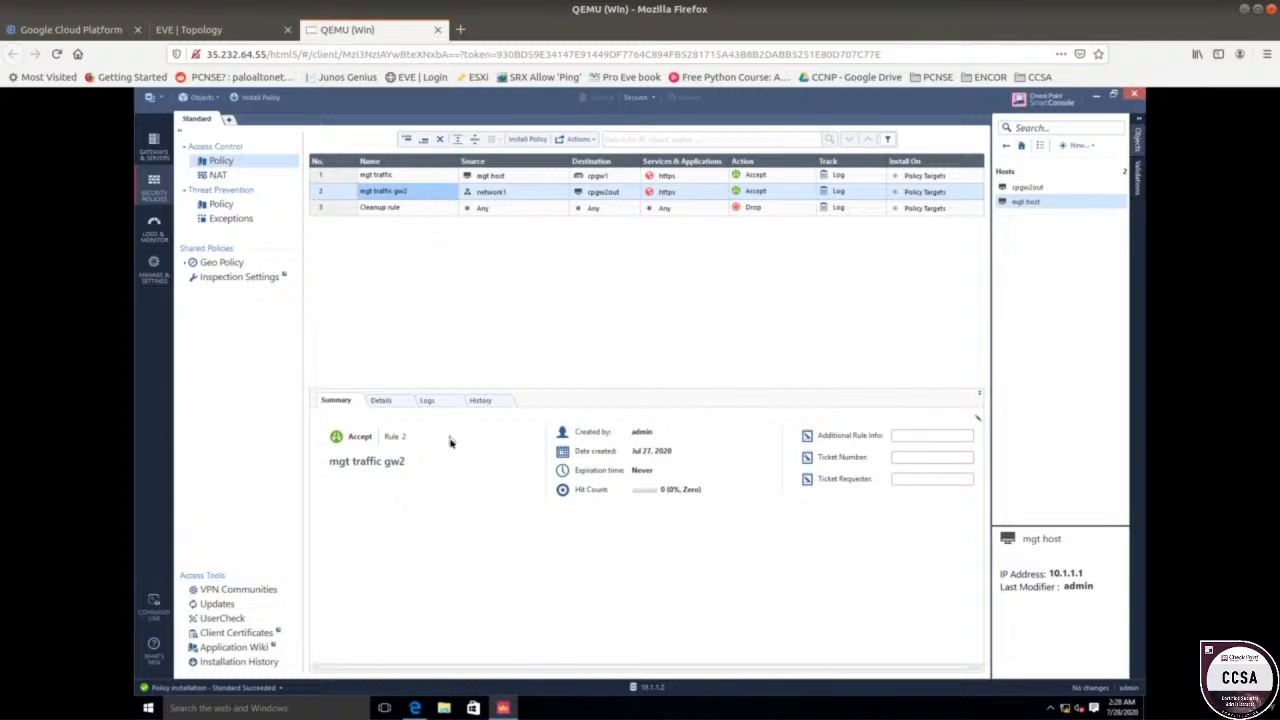
click(430, 401)
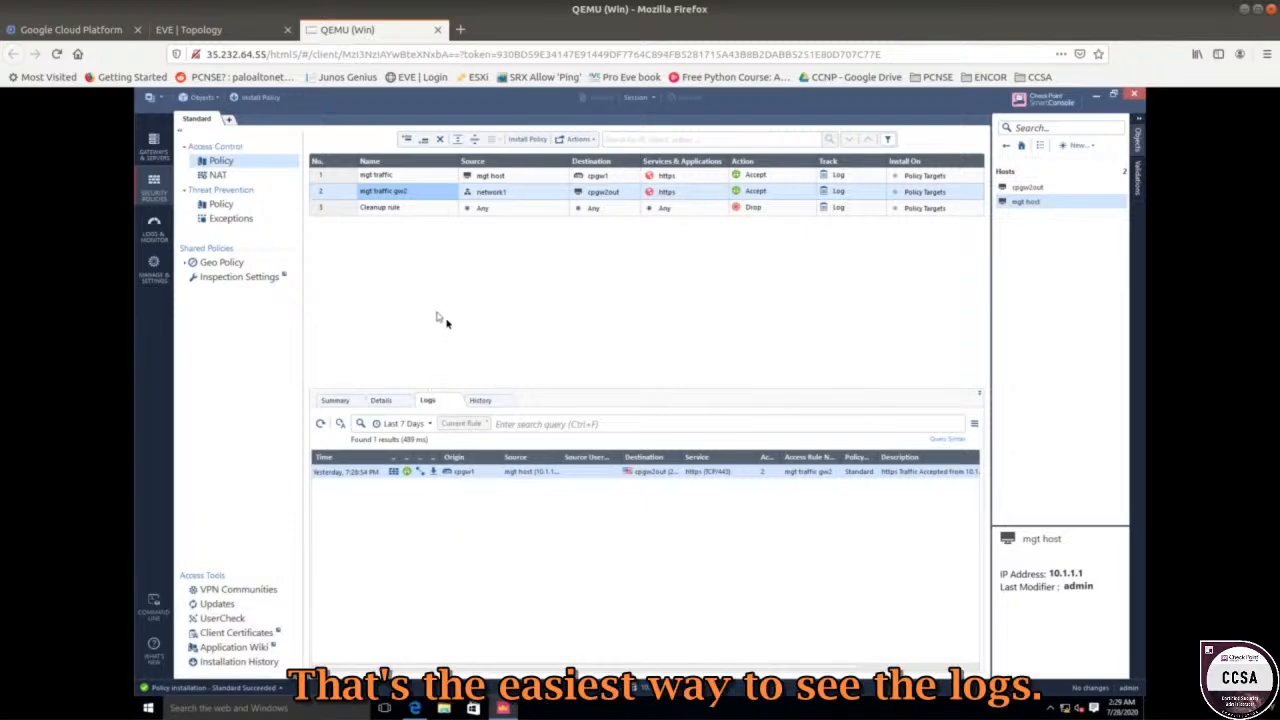
click(154, 225)
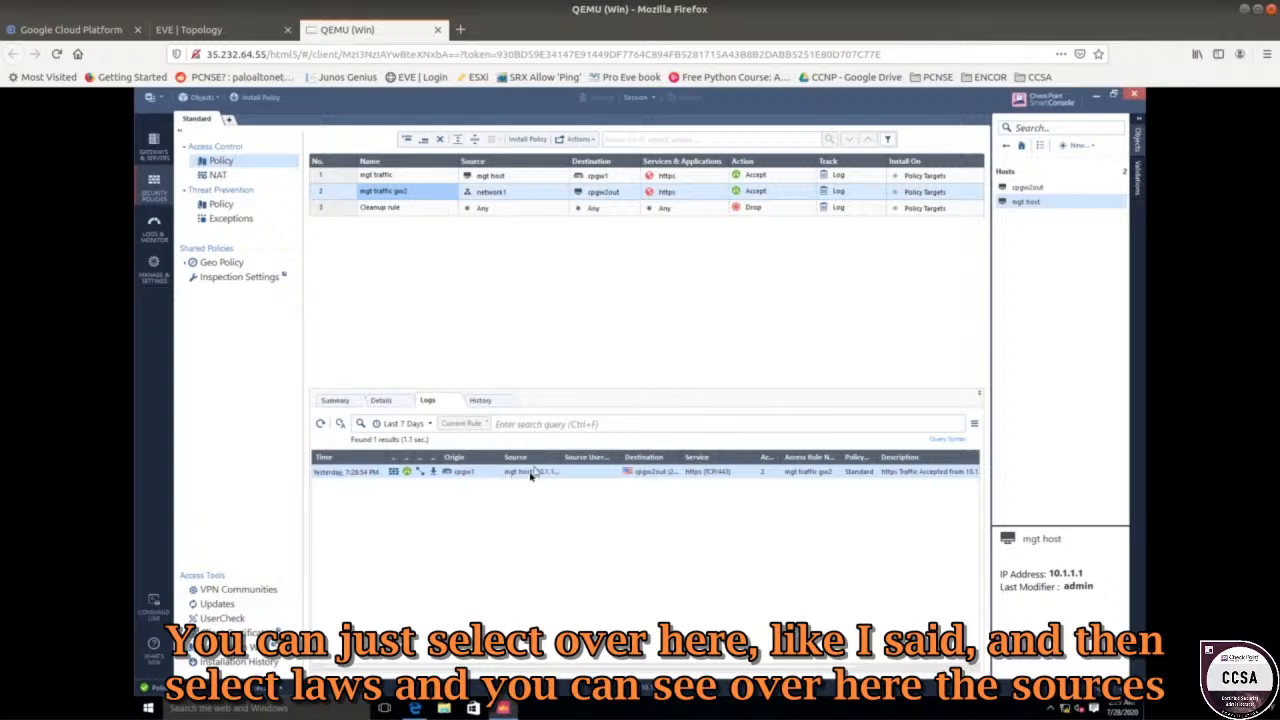
drag(561, 458, 577, 461)
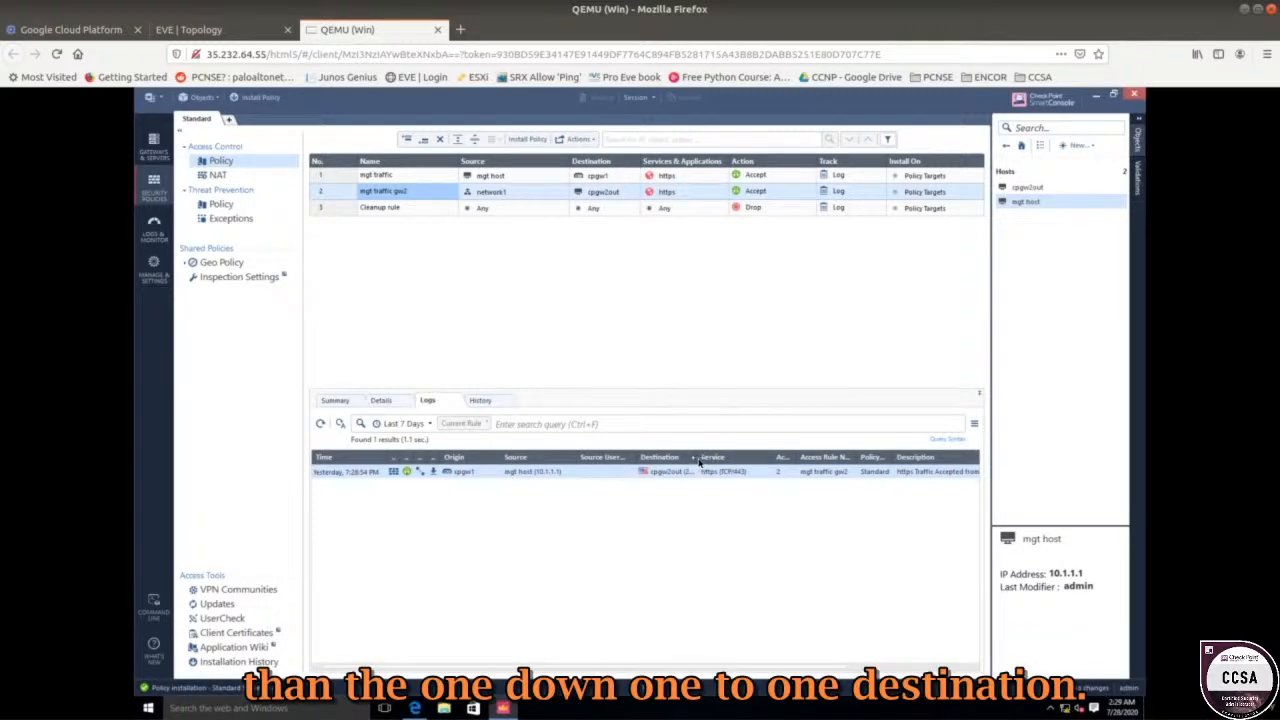
drag(698, 458, 746, 459)
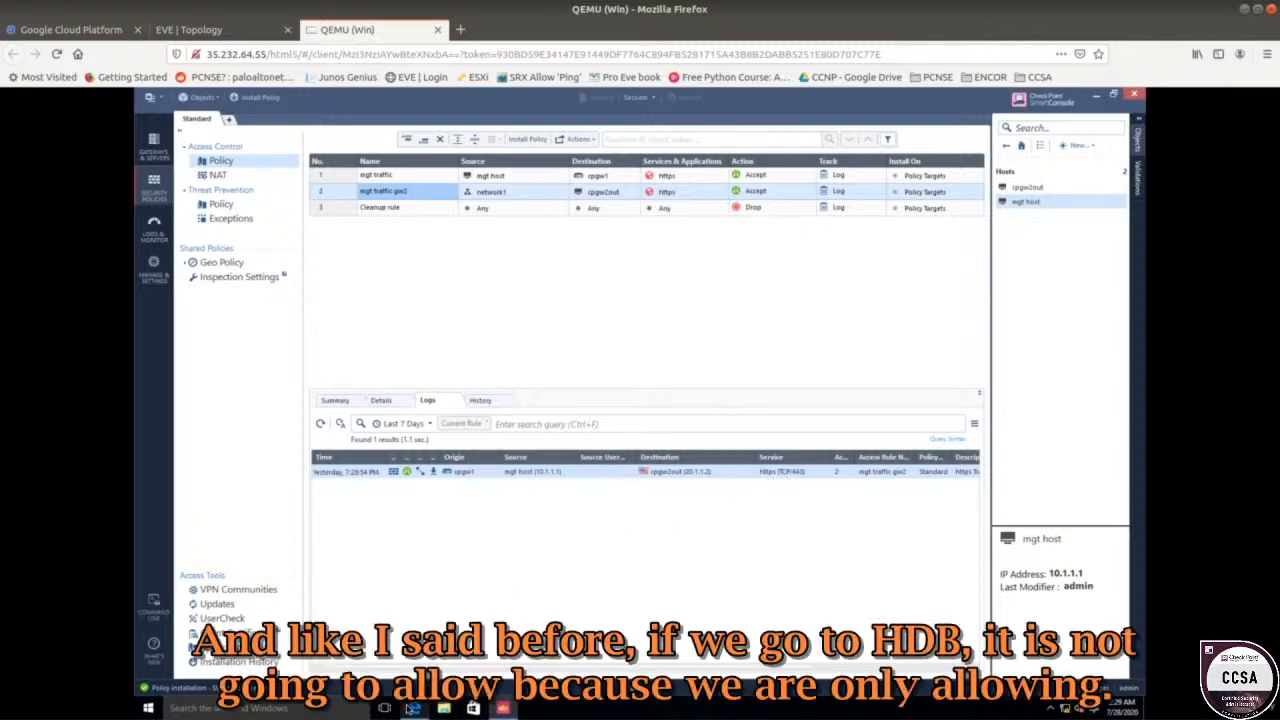
click(385, 98)
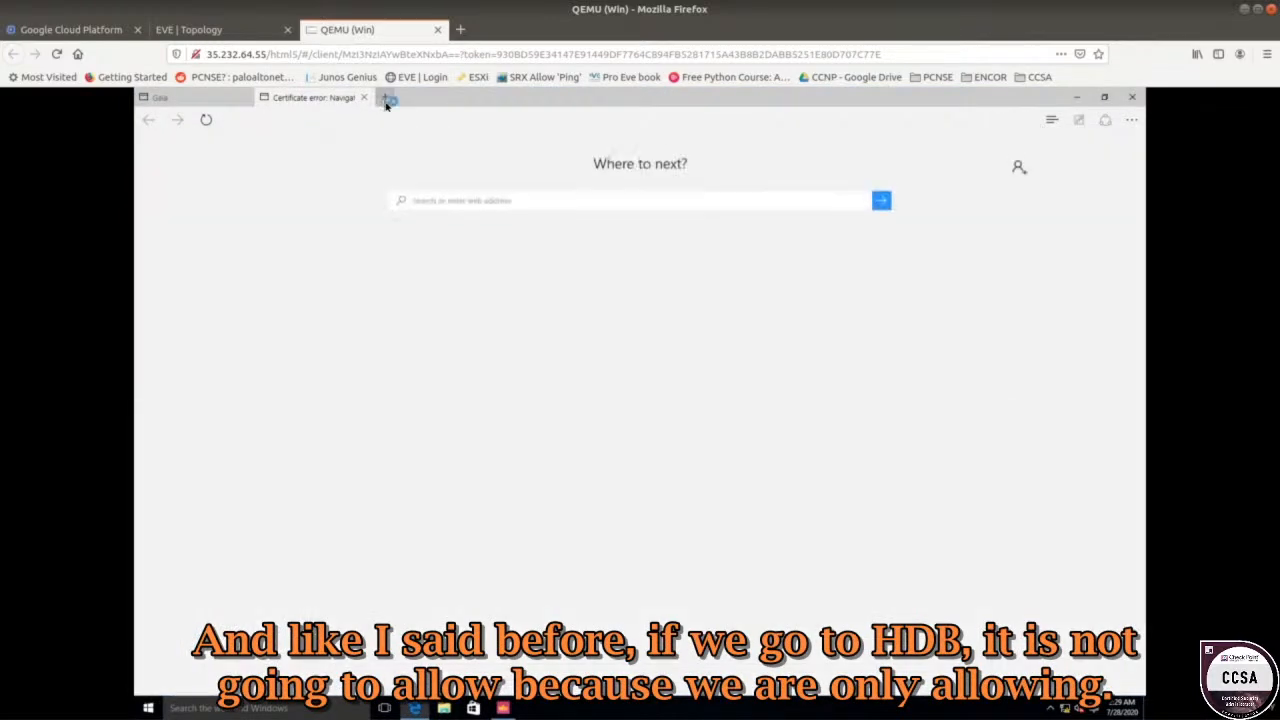
text(https)
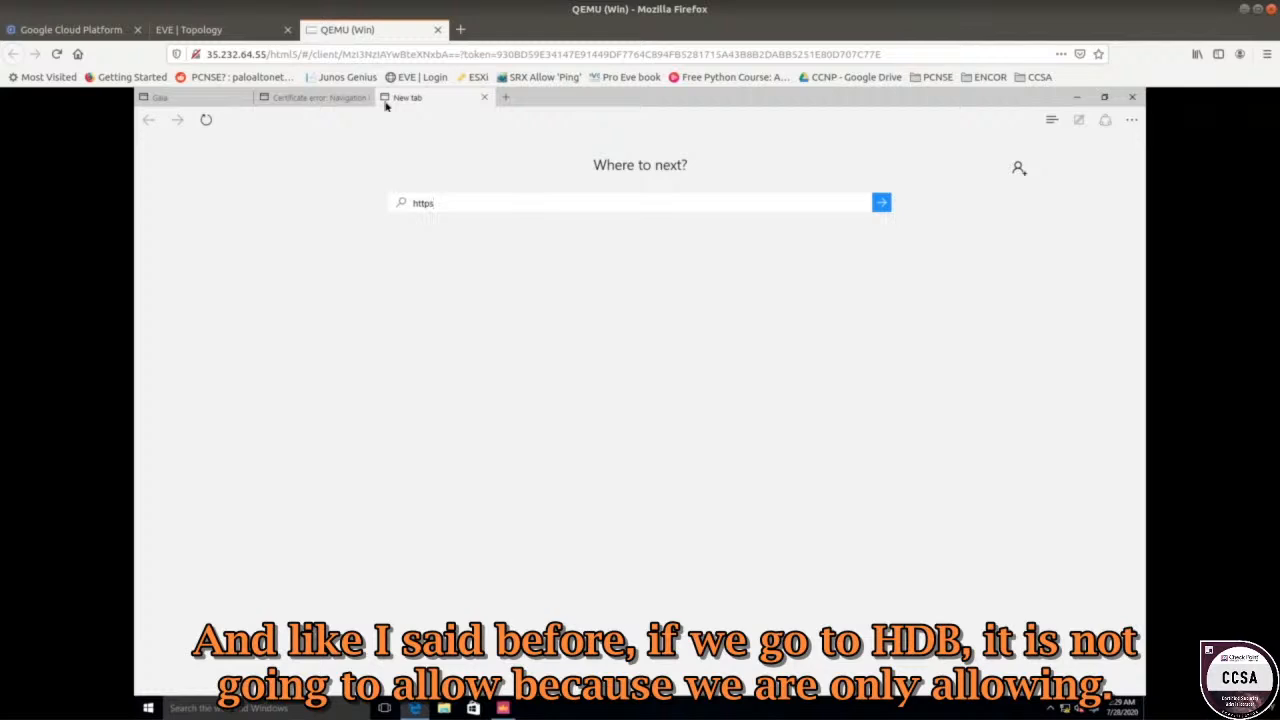
text(://20.1.1.)
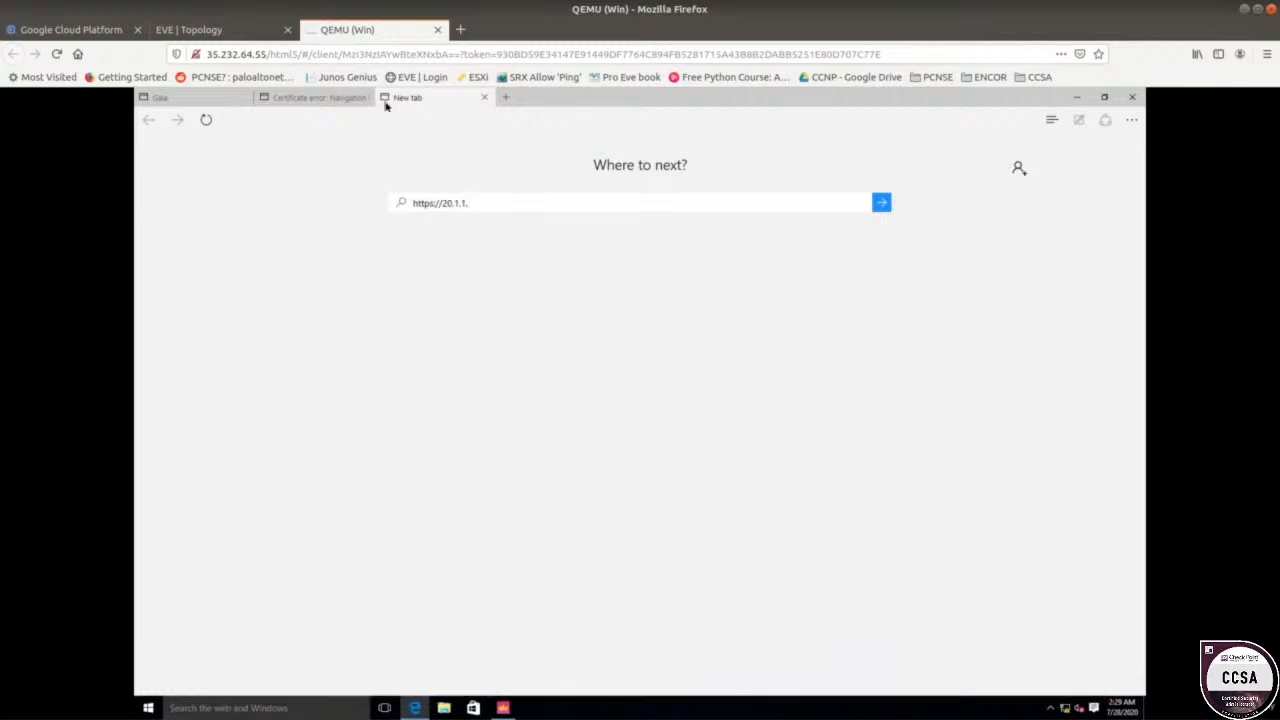
text(2)
key(Return)
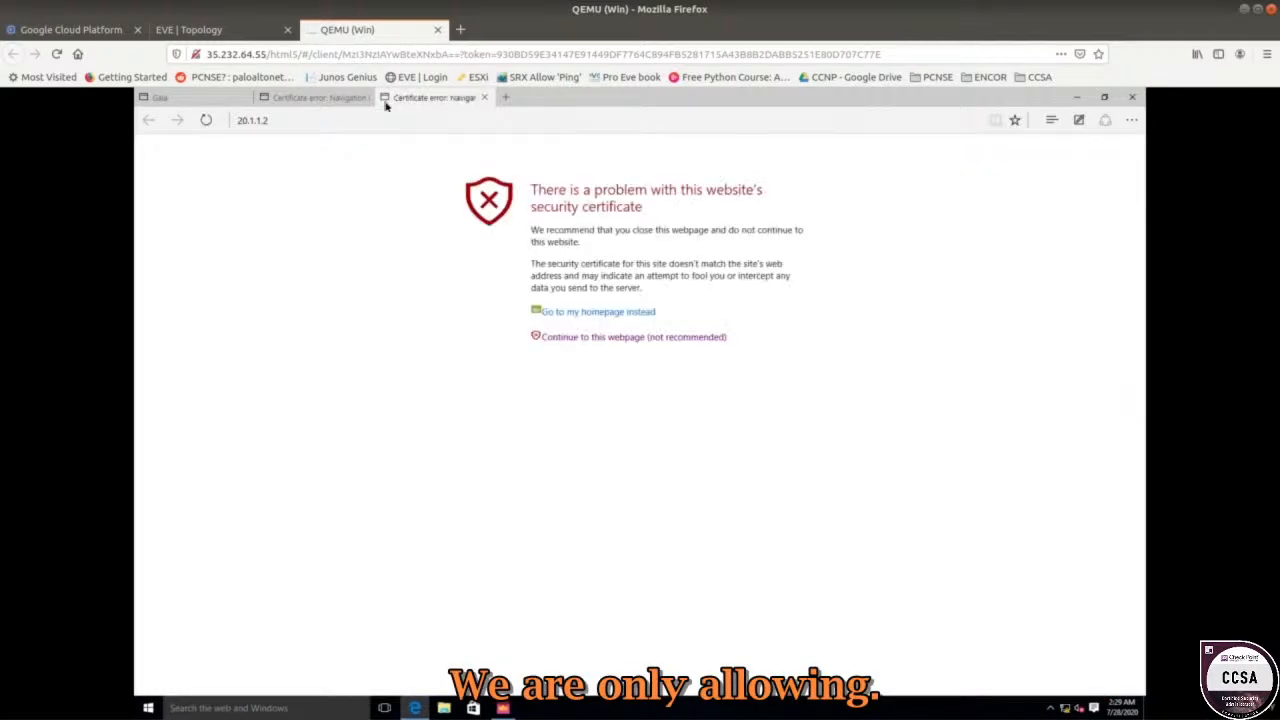
click(298, 120)
click(298, 120)
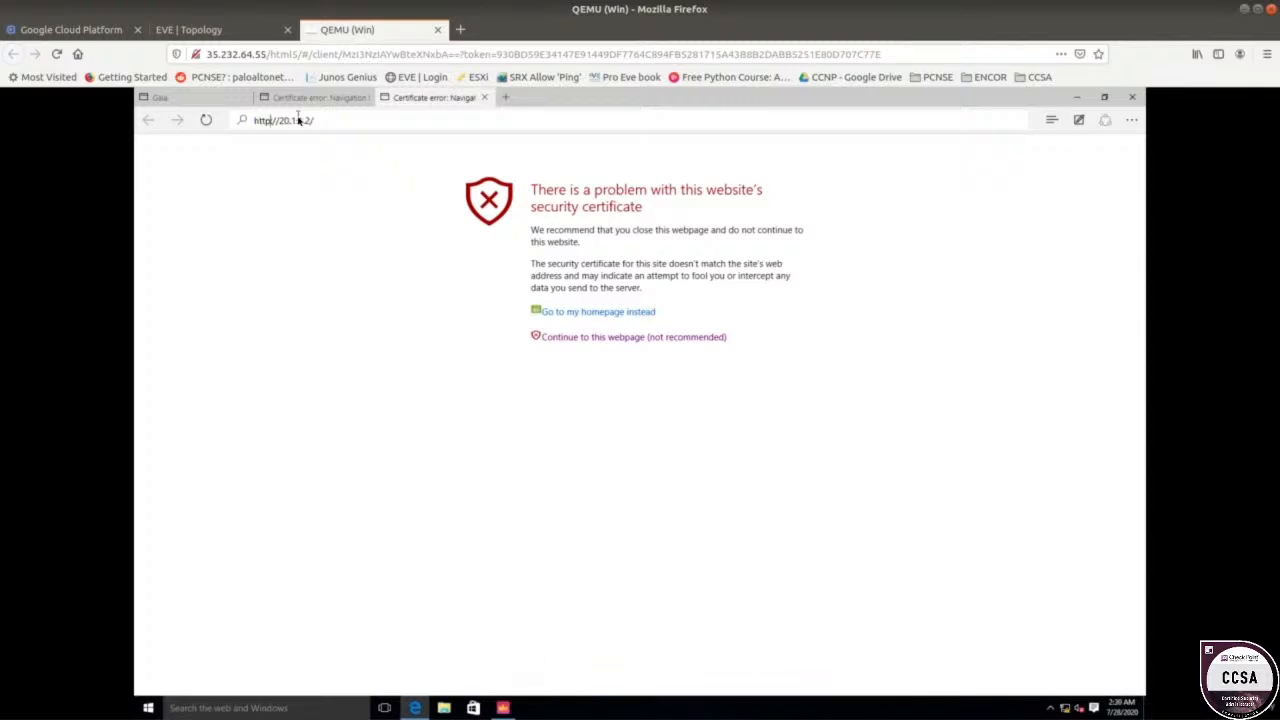
key(Return)
click(298, 120)
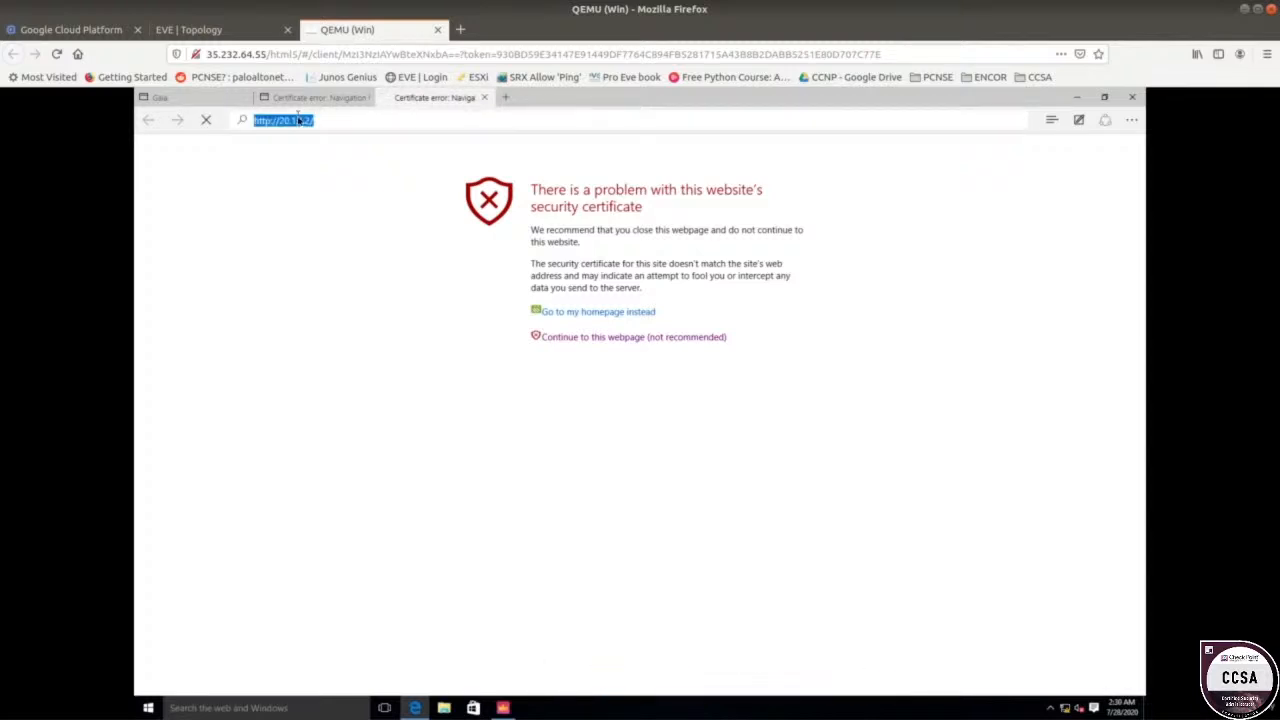
key(Return)
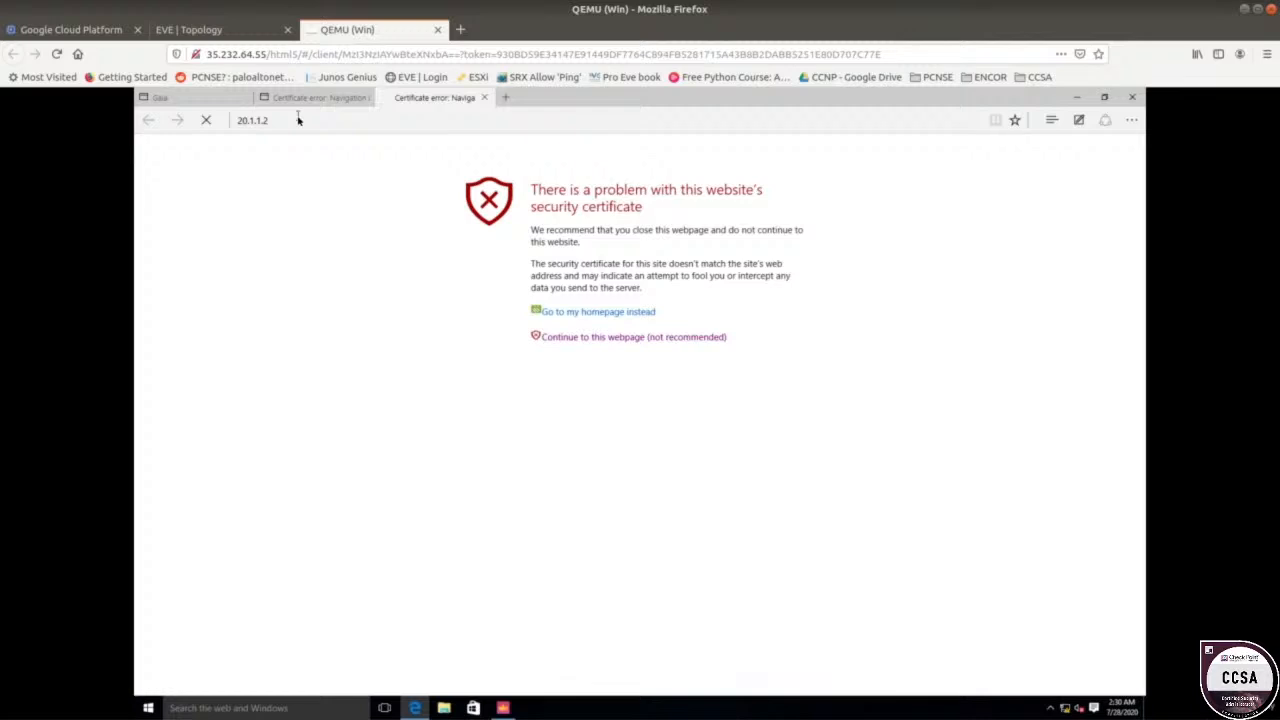
click(298, 120)
key(ctrl+c)
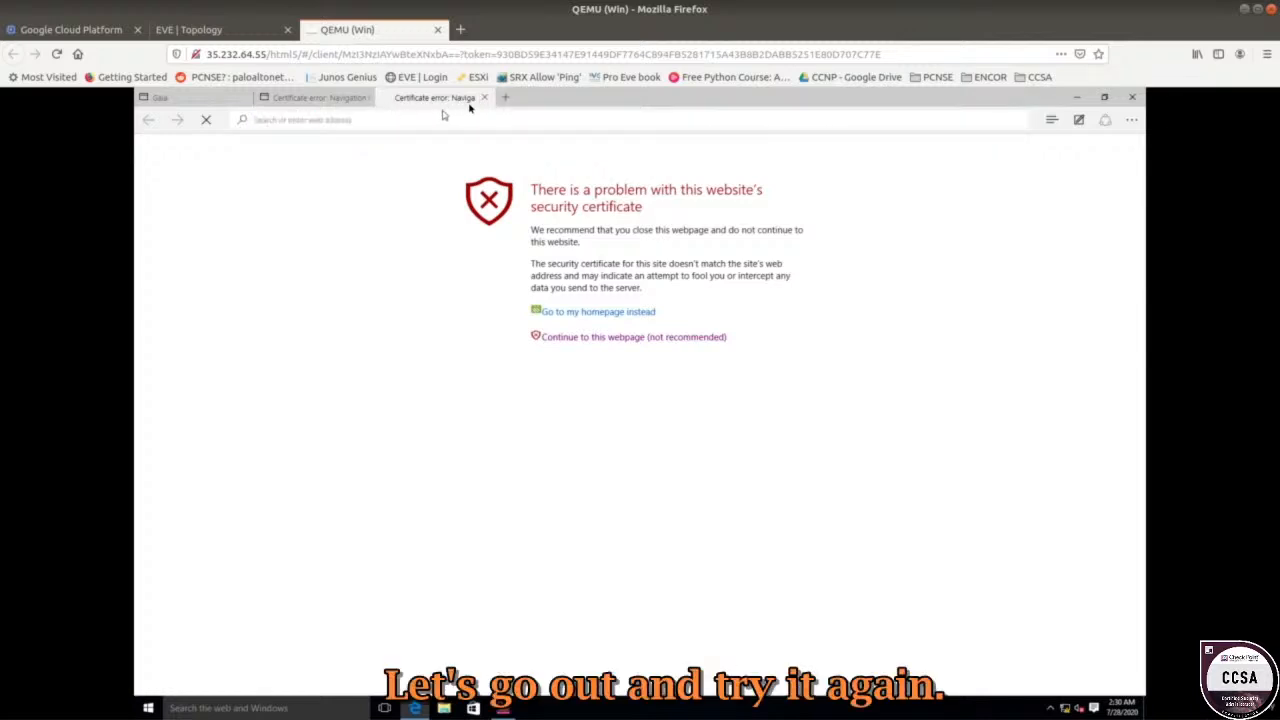
click(485, 98)
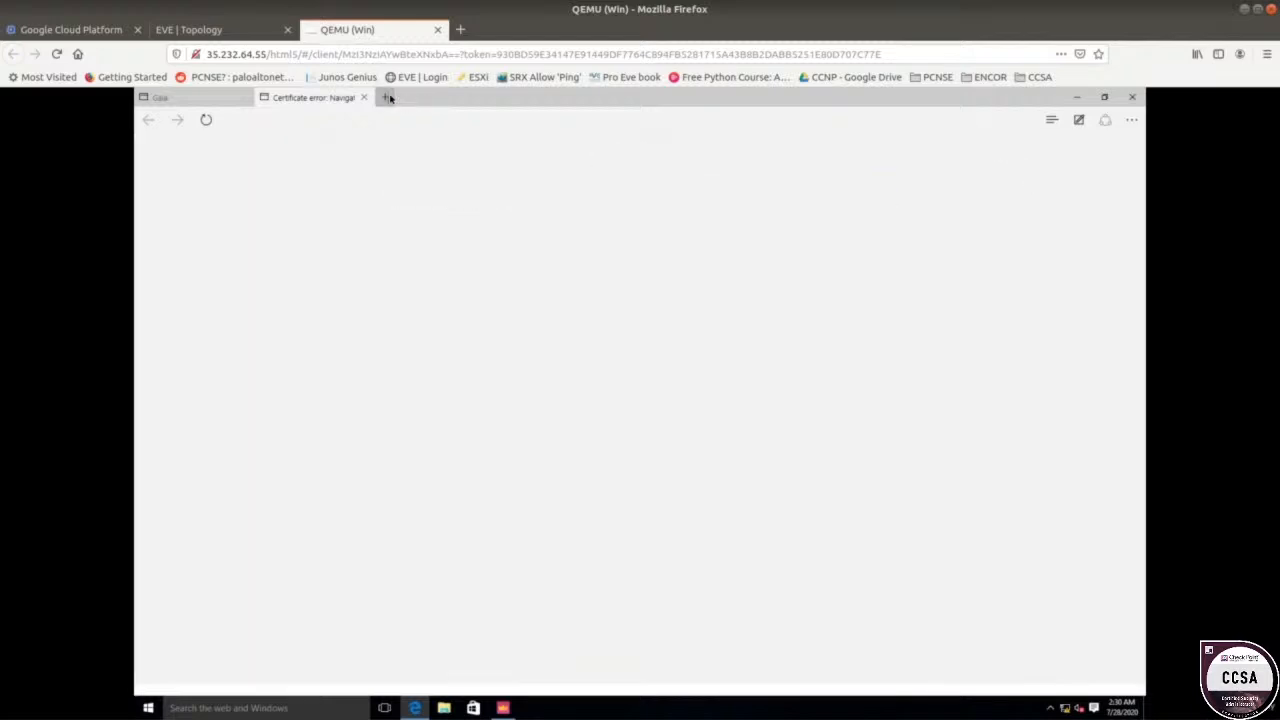
click(386, 97)
key(ctrl+v)
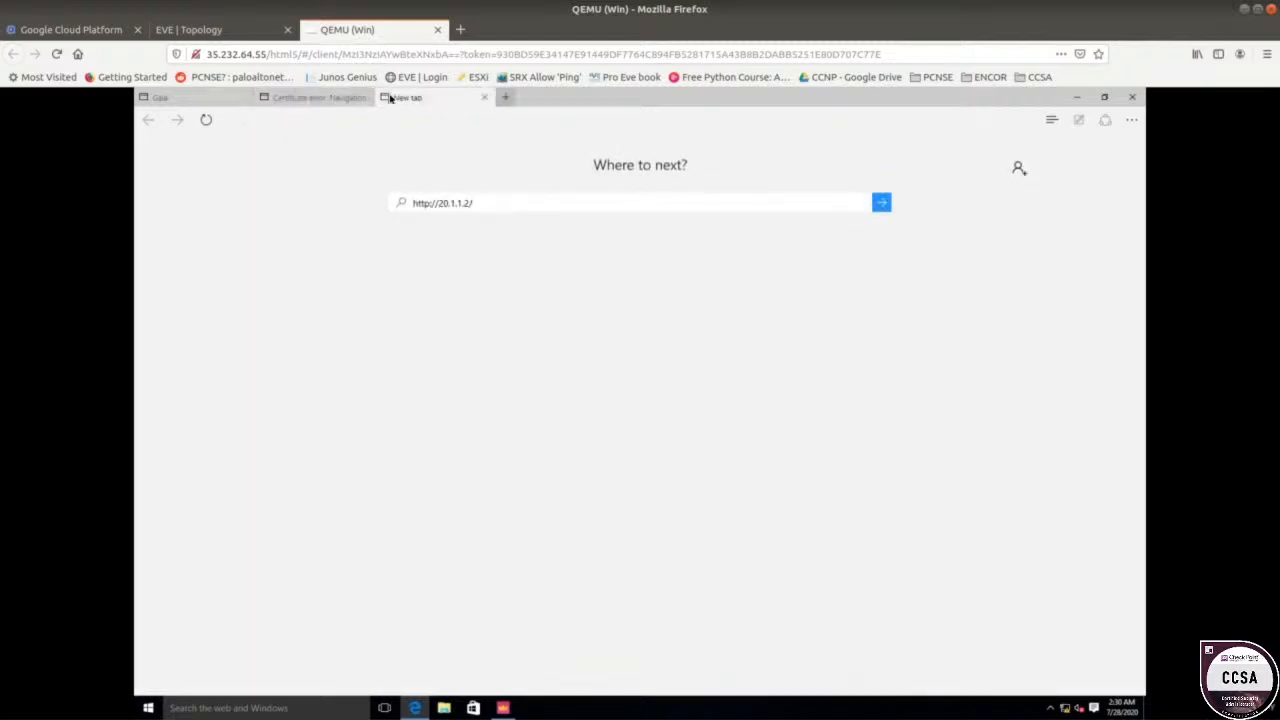
key(Return)
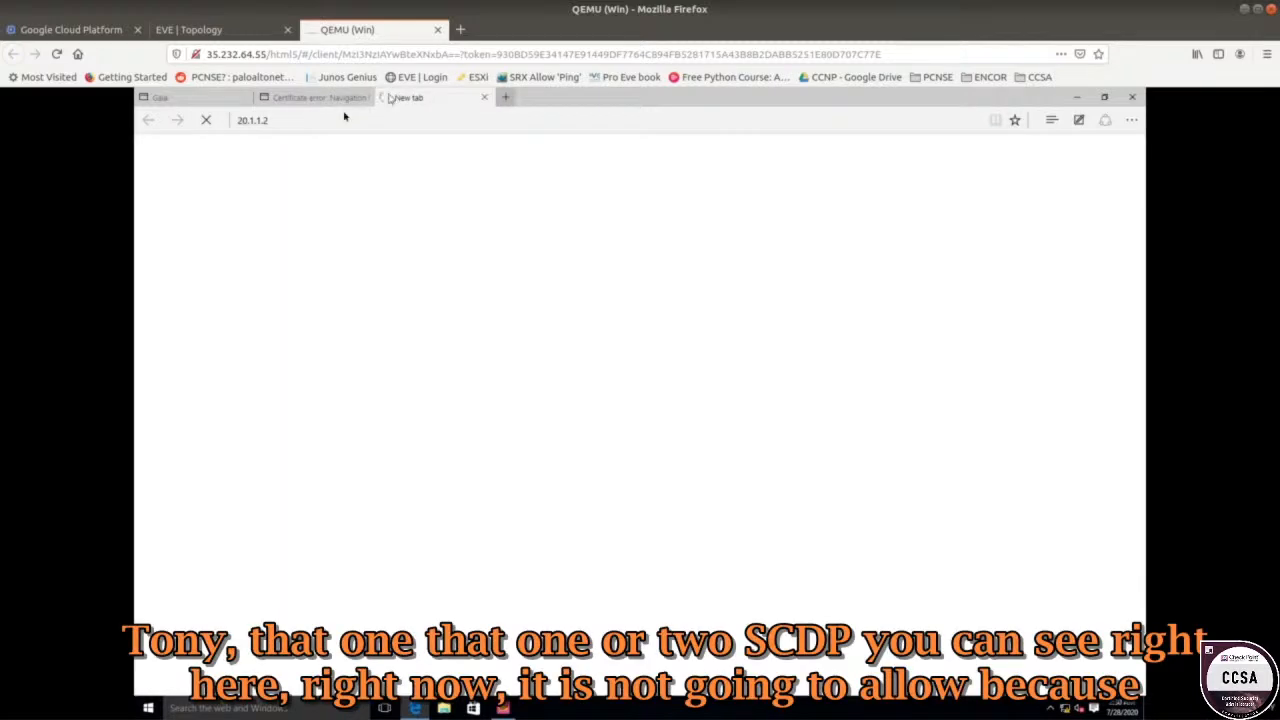
click(272, 120)
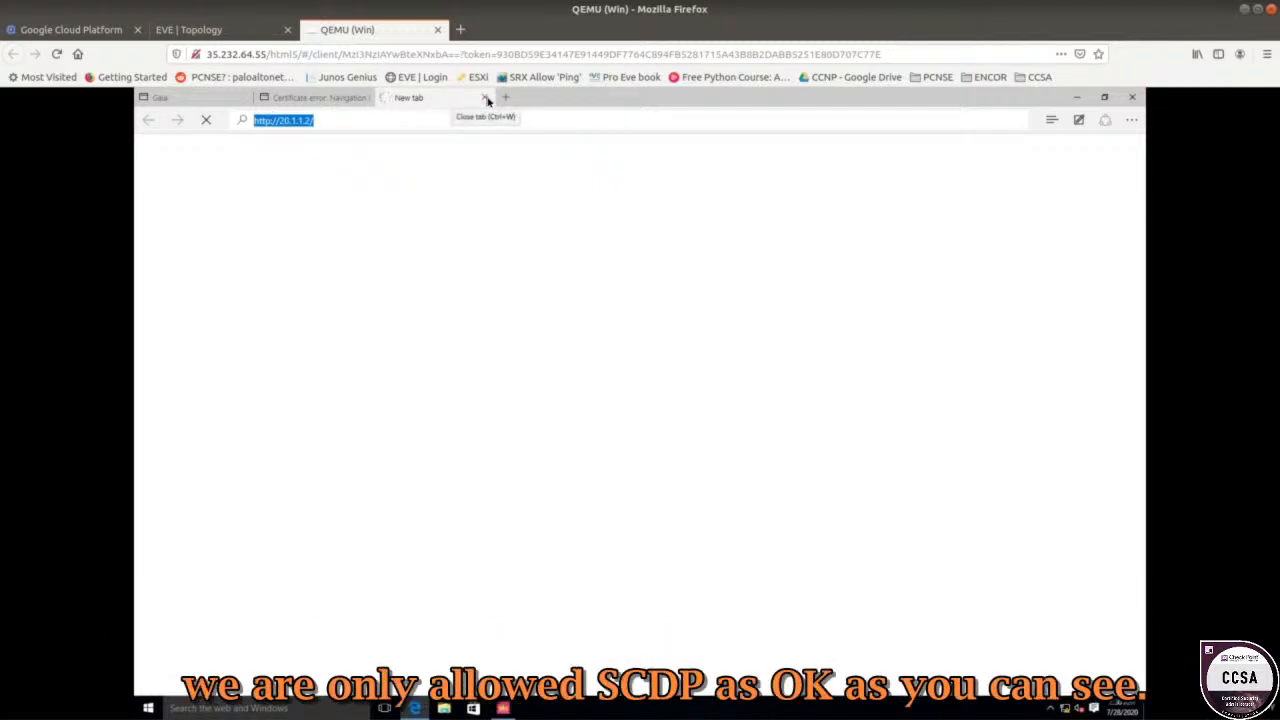
Proceed past the certificate warning and sign in to the Gaia Portal at 20.1.1.2 with the admin password.
click(486, 98)
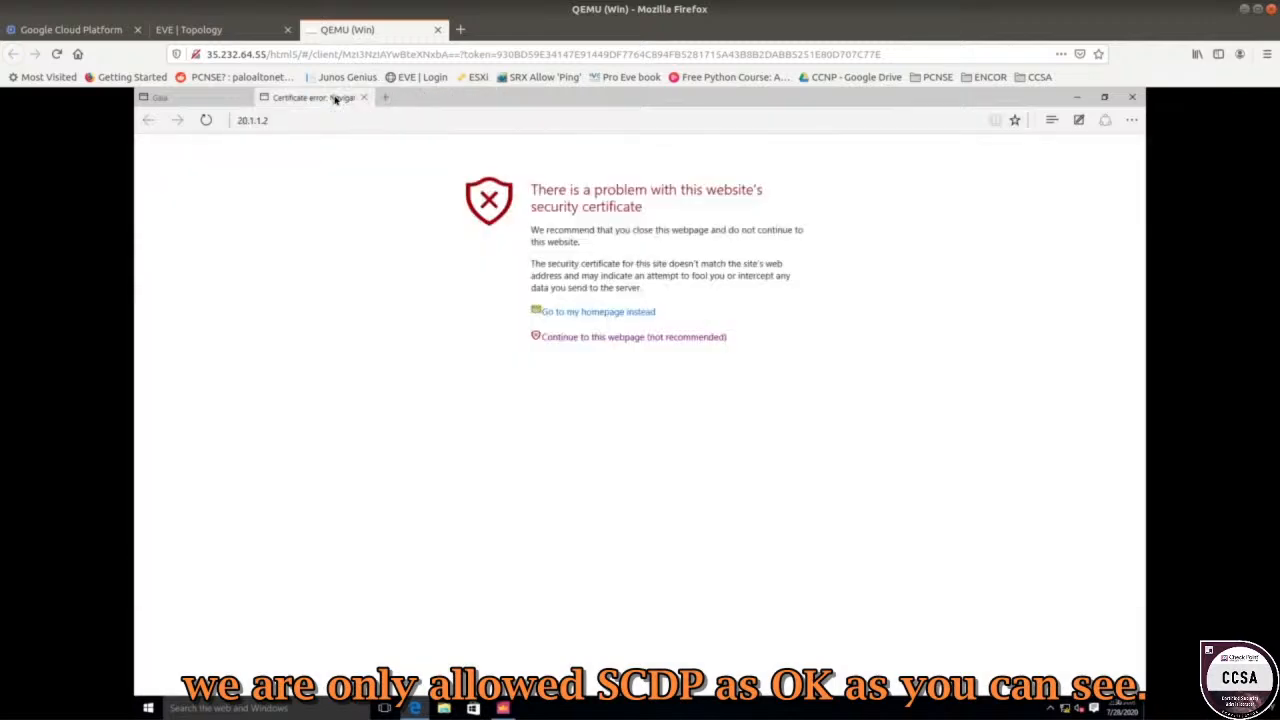
click(598, 340)
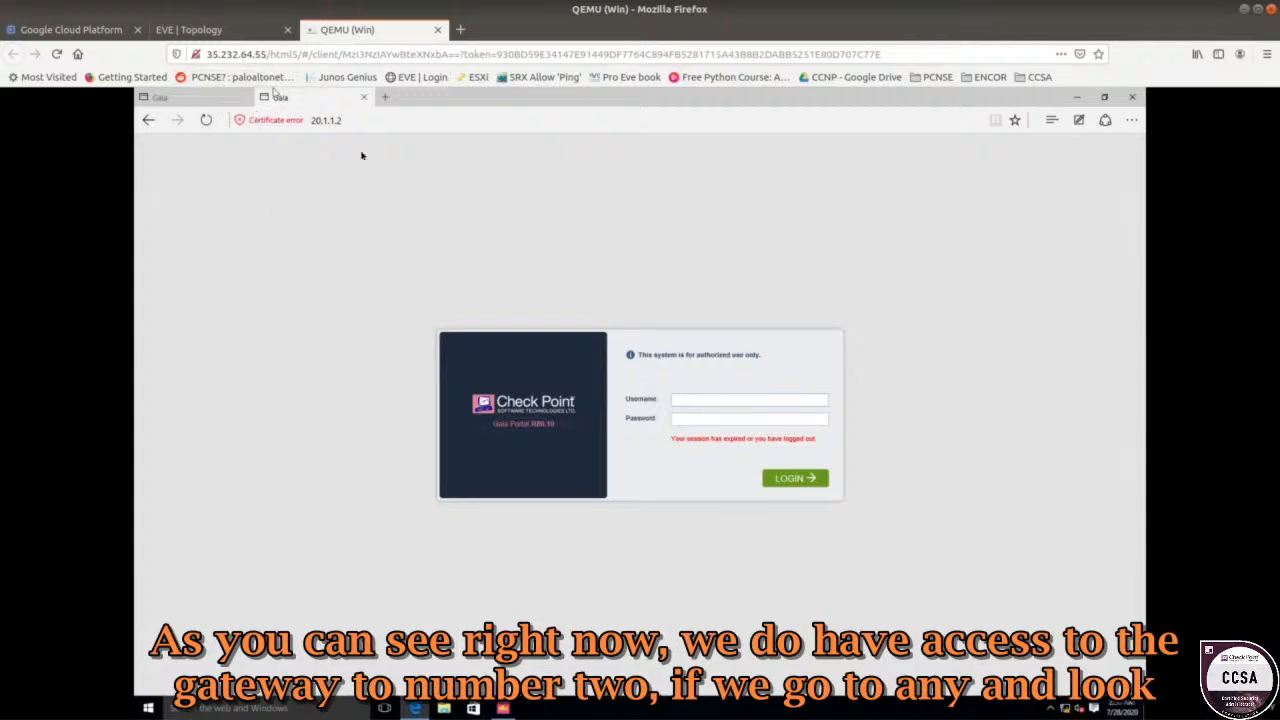
click(205, 30)
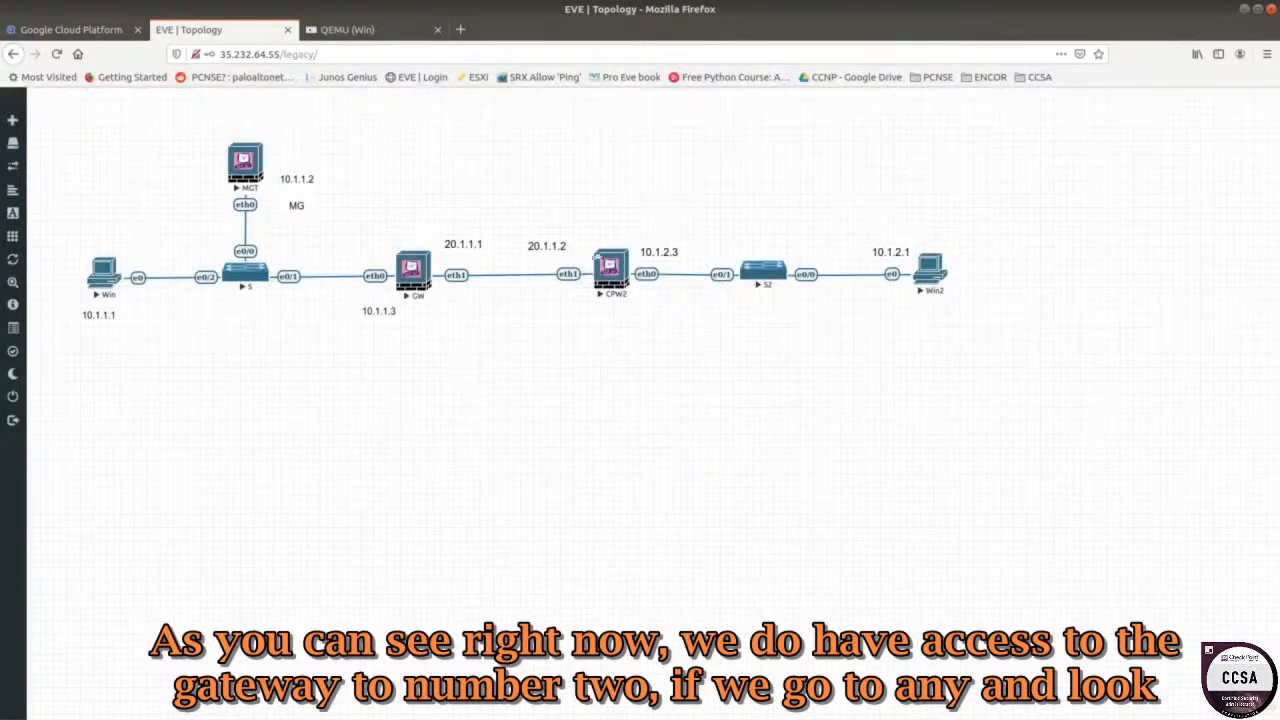
click(350, 30)
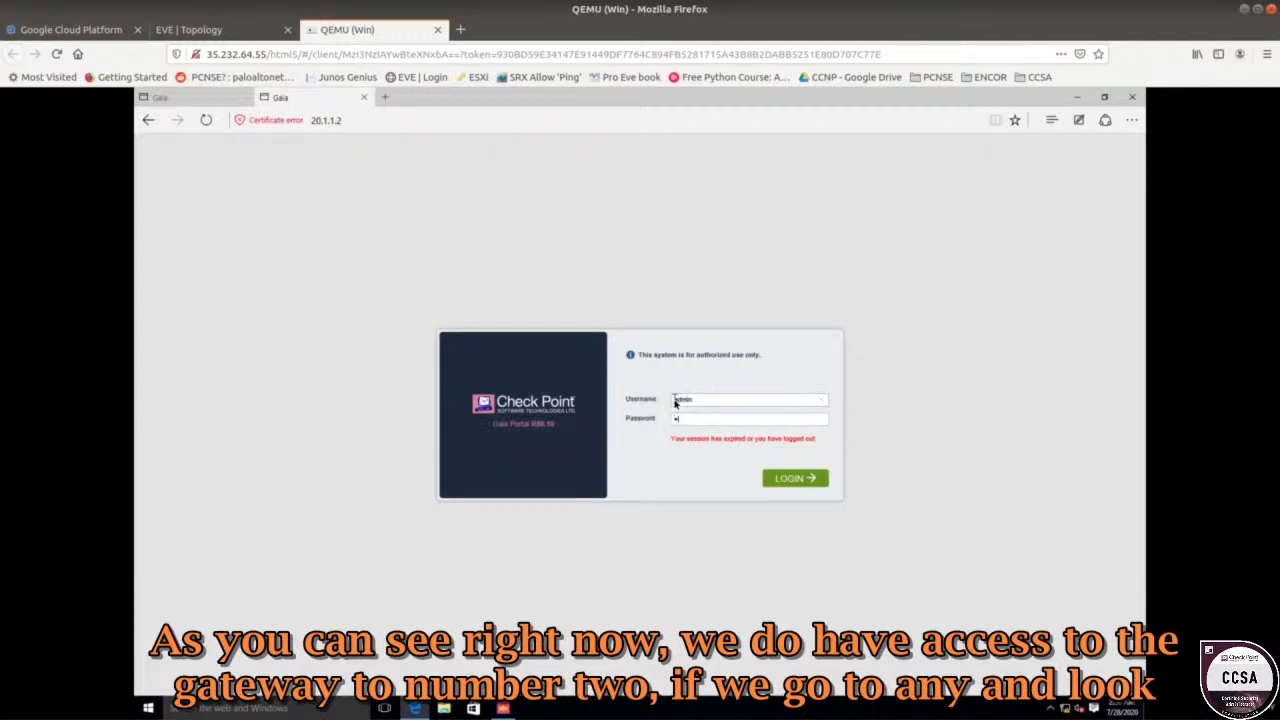
text(****)
key(Return)
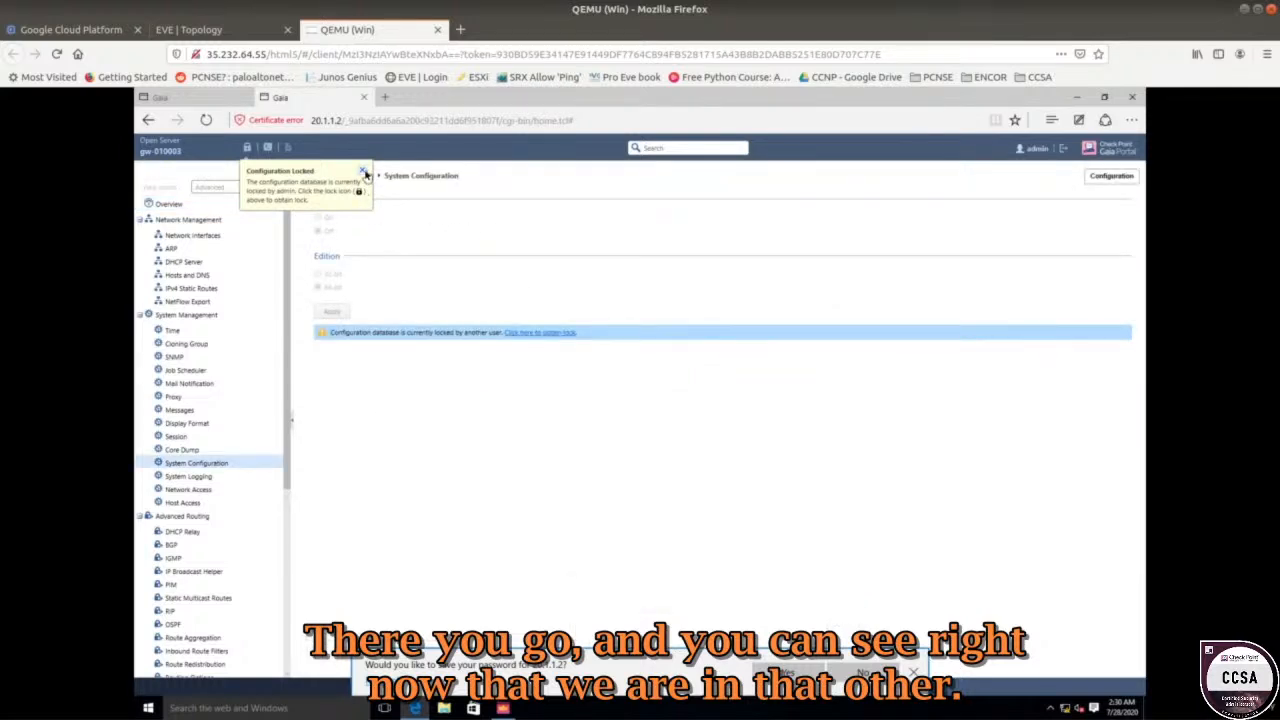
Dismiss the Configuration Locked notice, view Network Interfaces with eth1 at 20.1.1.2, then return to SmartConsole.
click(364, 173)
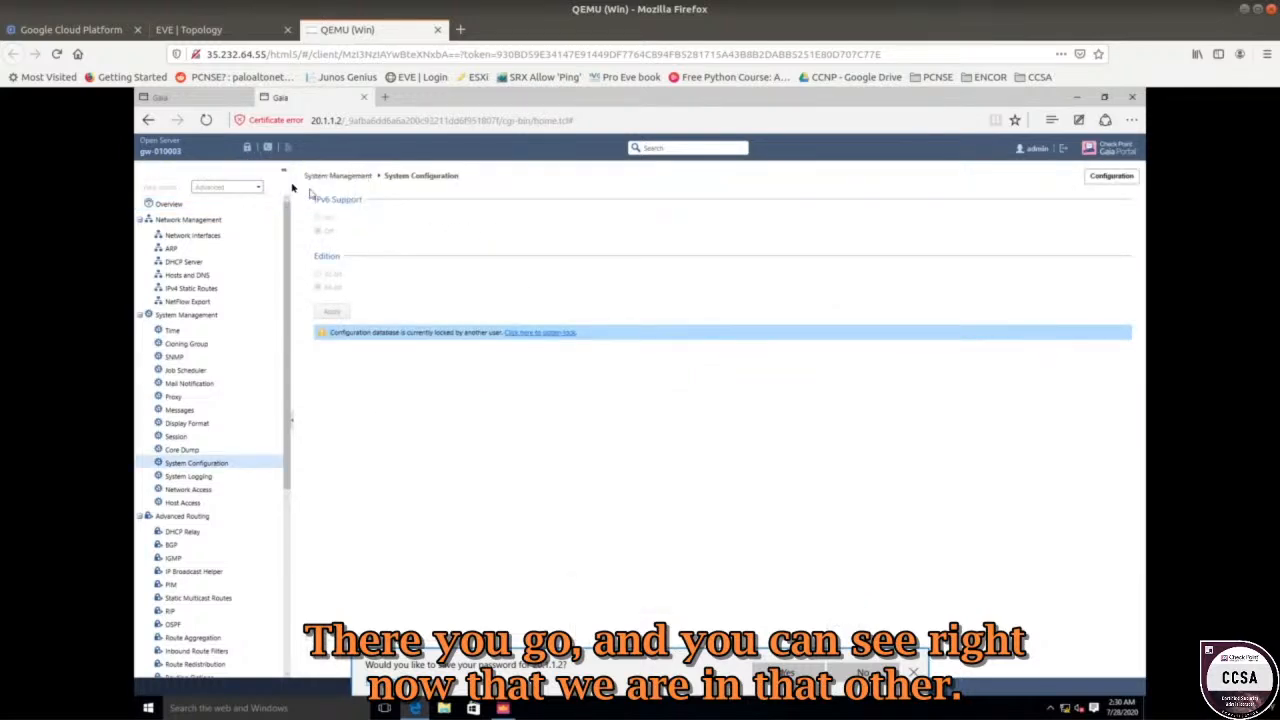
click(192, 235)
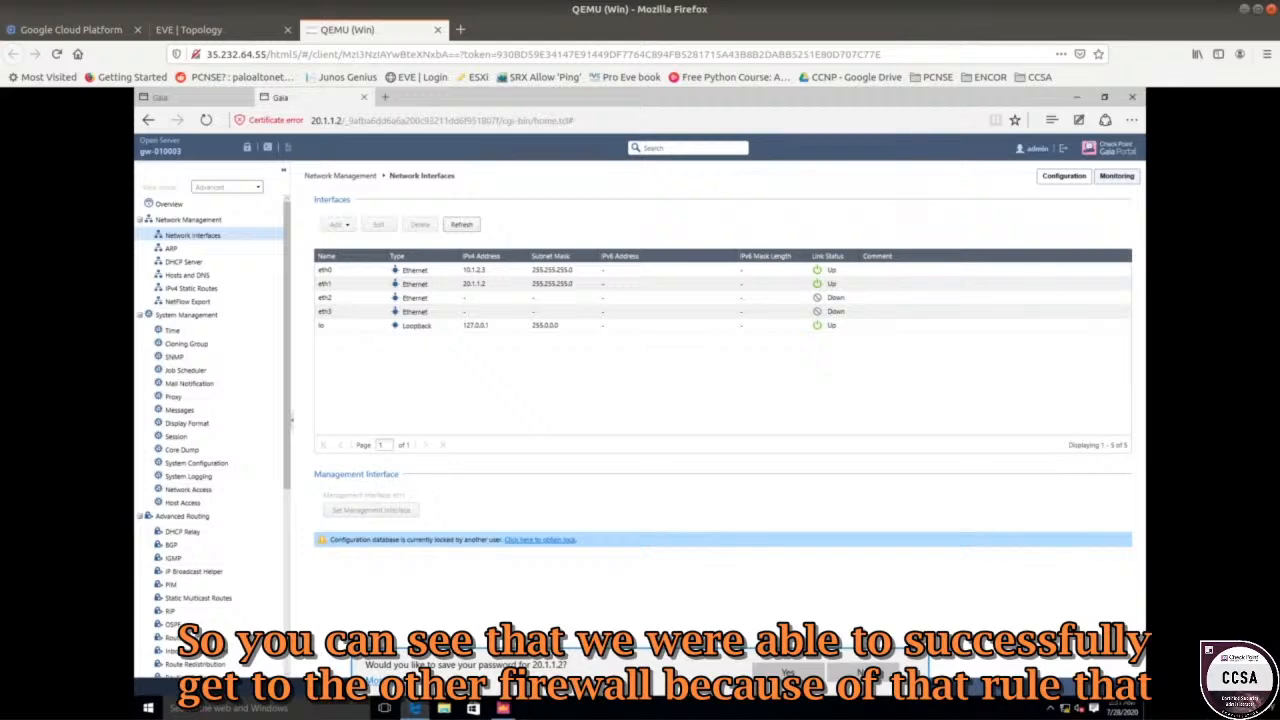
click(503, 708)
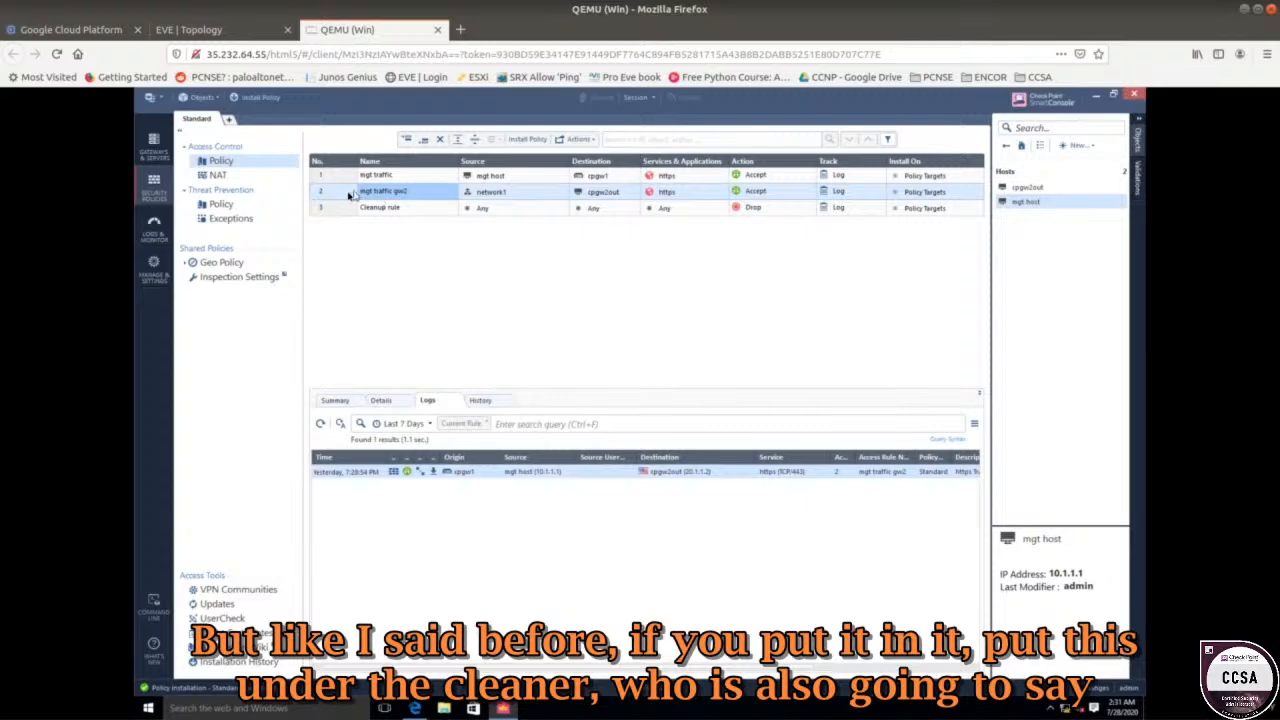
Drag rule 2 'mgt traffic gw2' below the Cleanup rule and publish the change.
drag(345, 192, 341, 218)
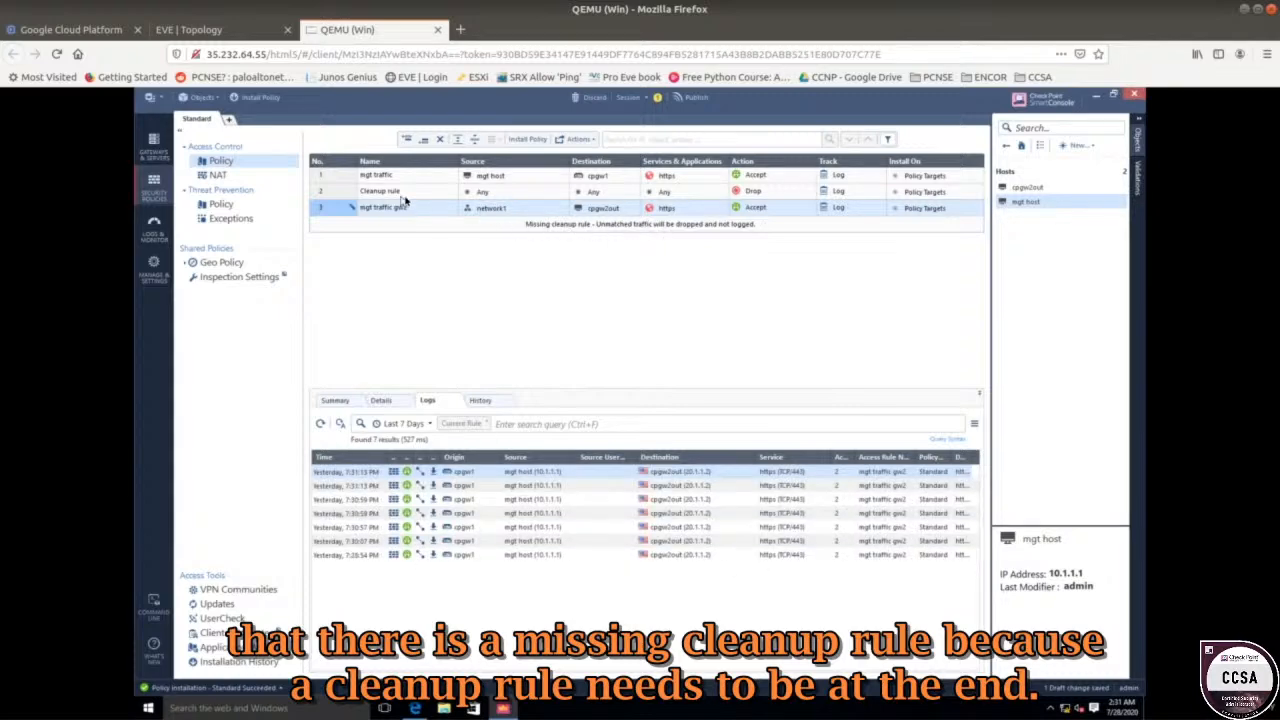
click(698, 97)
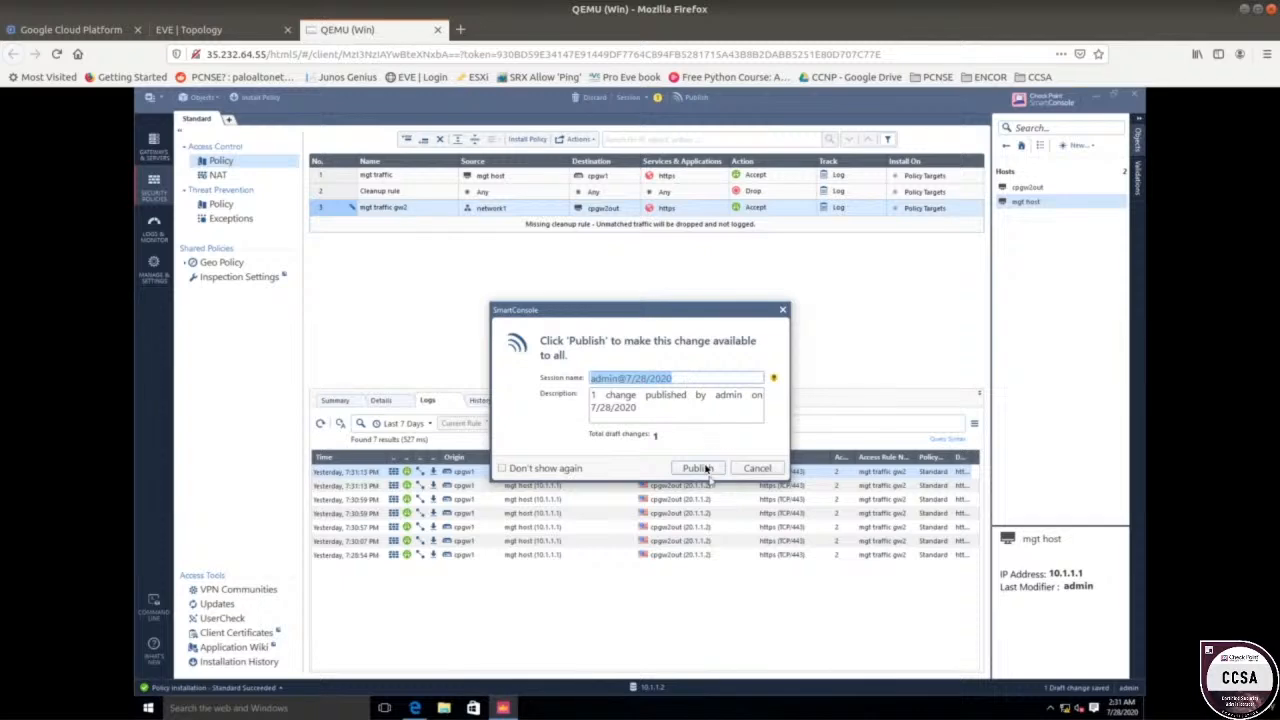
click(699, 468)
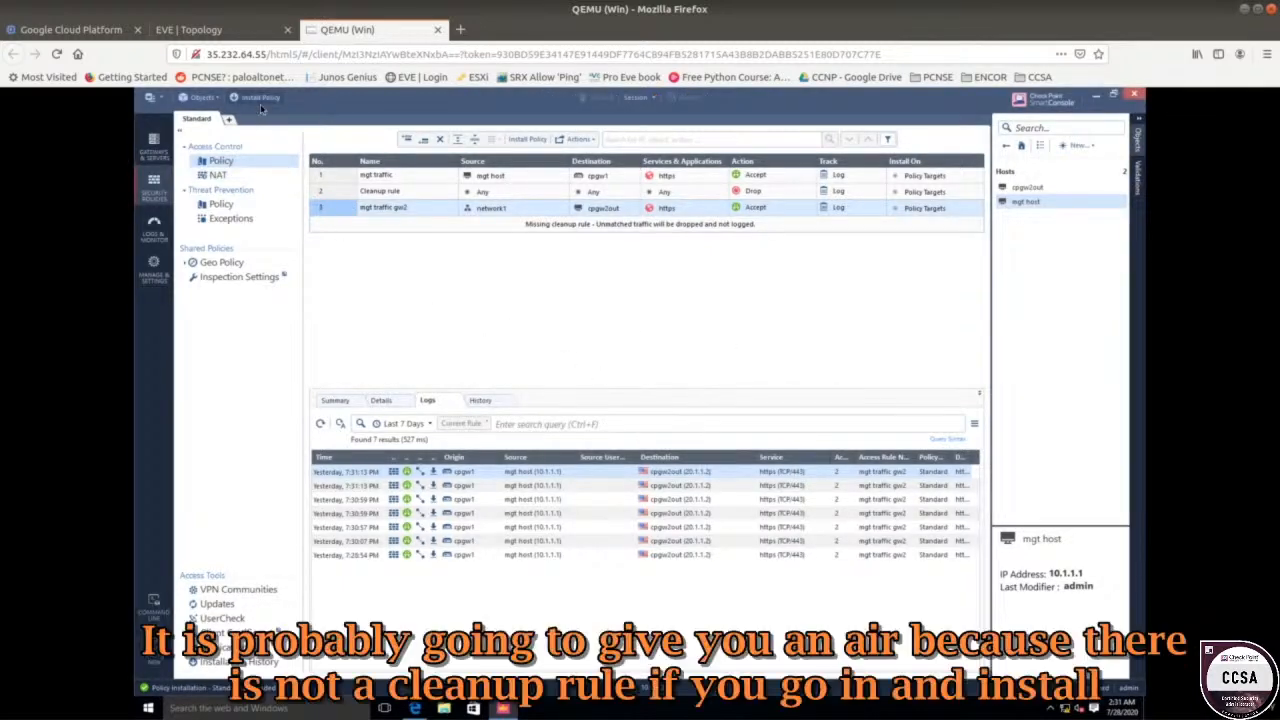
Try installing the Standard policy on cpgw1; the task details show rule 2 conflicts with rule 3.
click(258, 97)
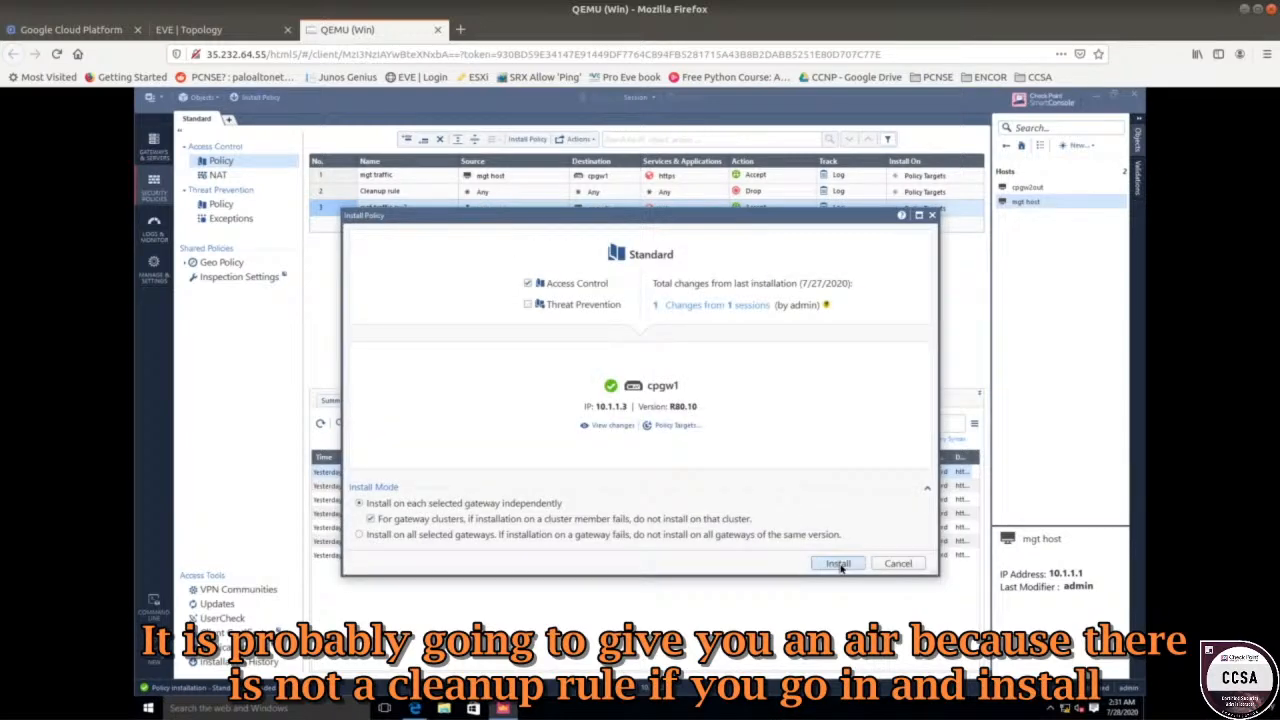
click(838, 563)
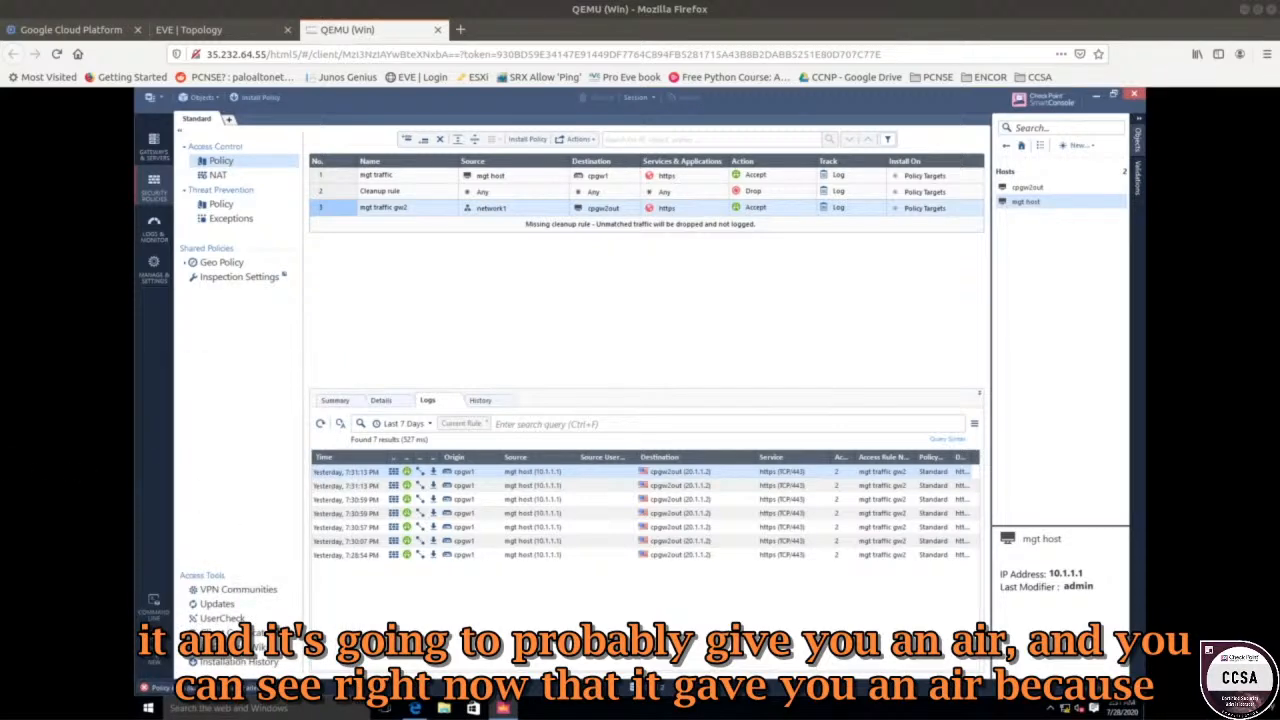
click(240, 688)
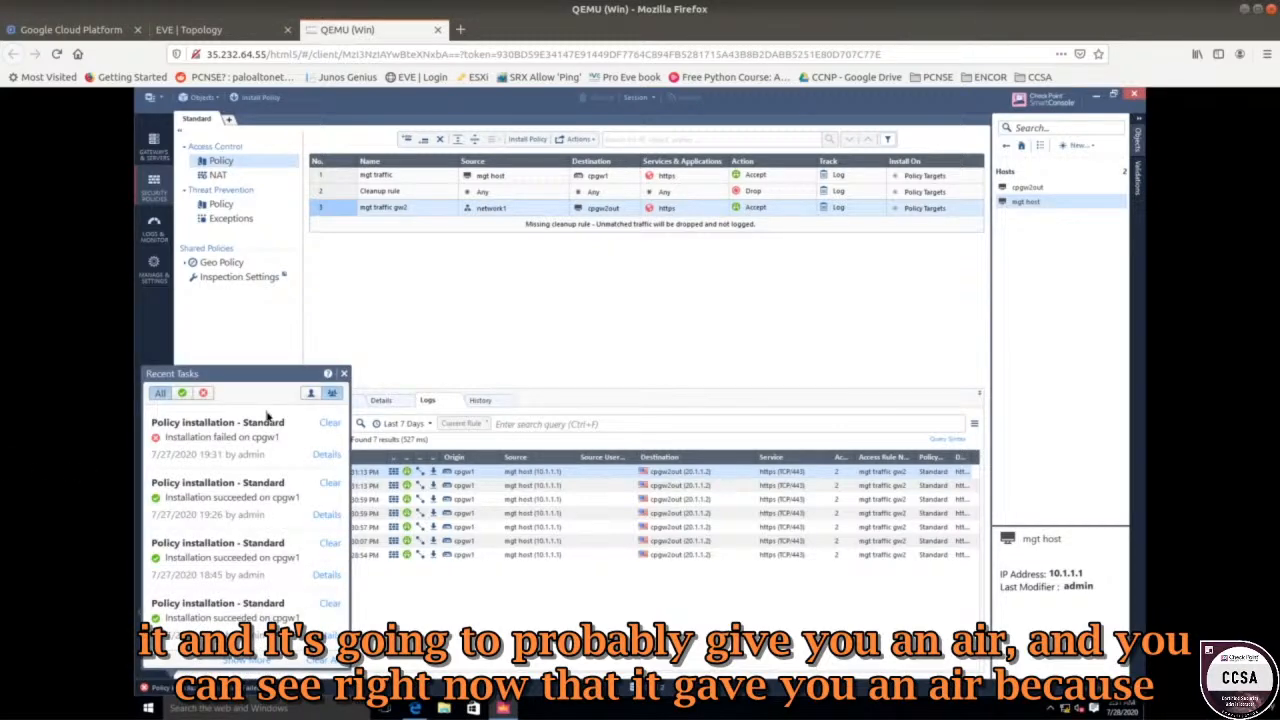
click(325, 455)
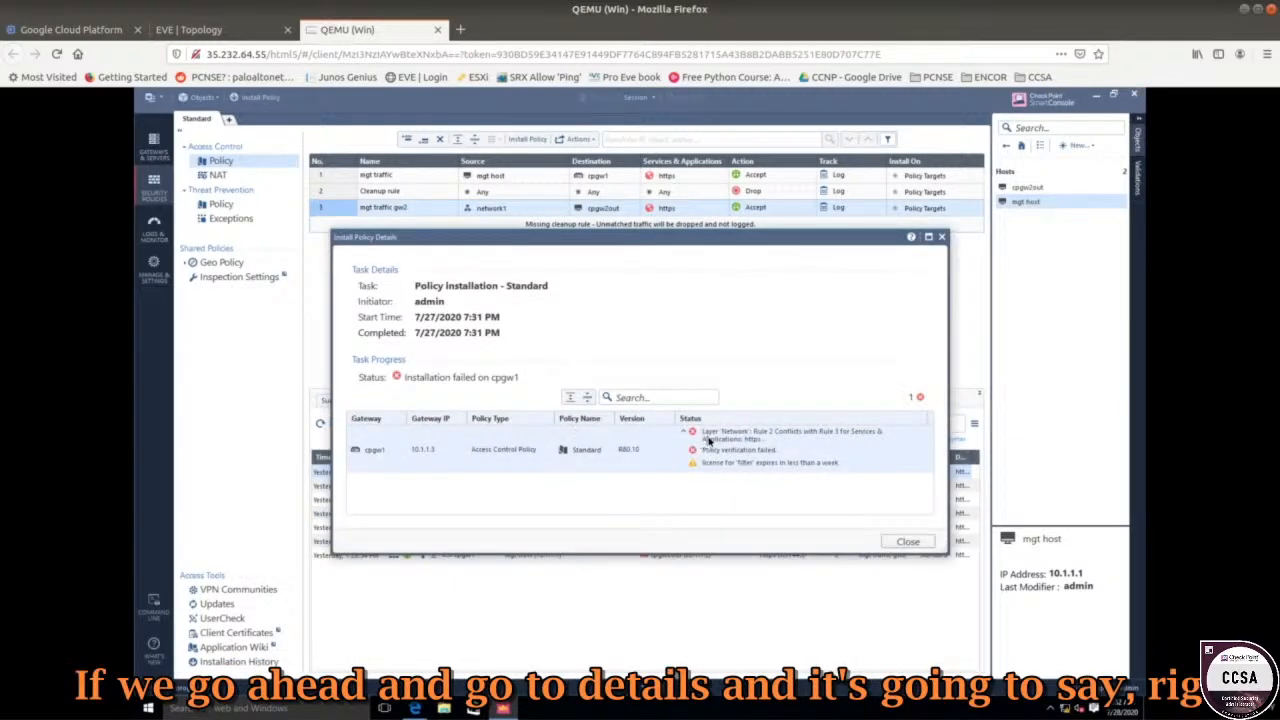
click(942, 238)
click(334, 197)
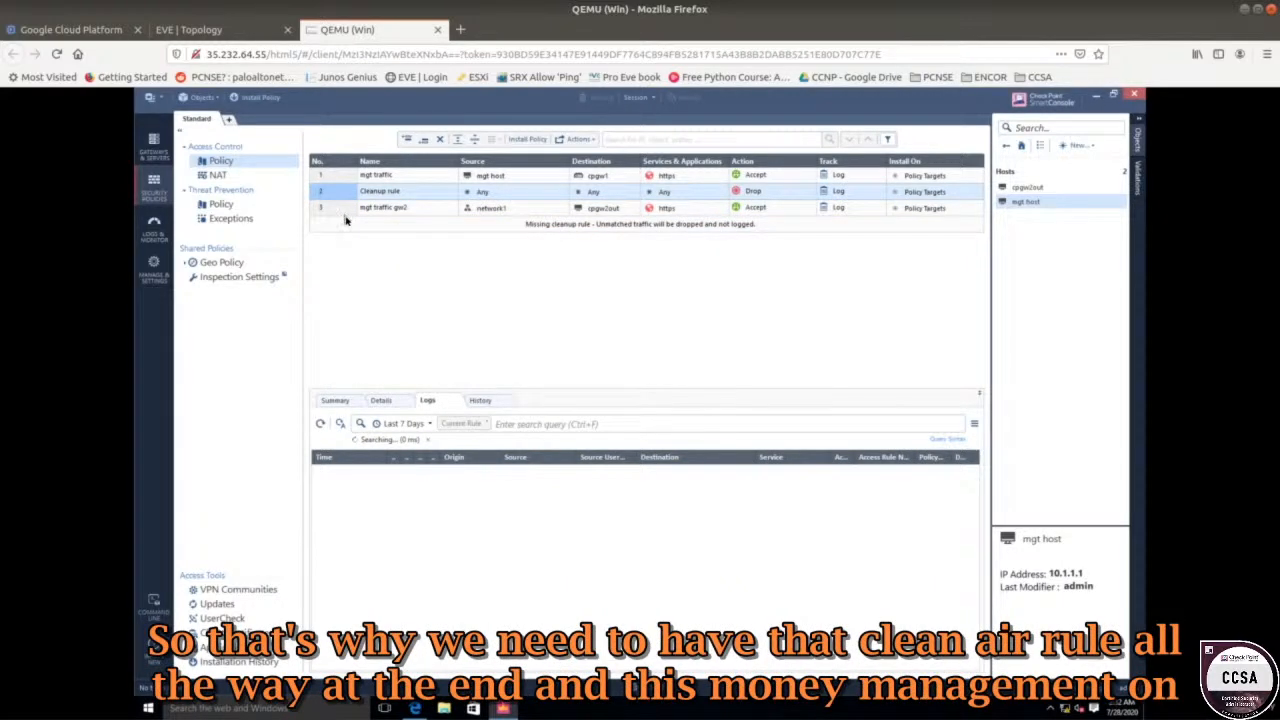
Drag the Cleanup rule below 'mgt traffic gw2', making Cleanup rule 3 again.
drag(346, 220, 344, 231)
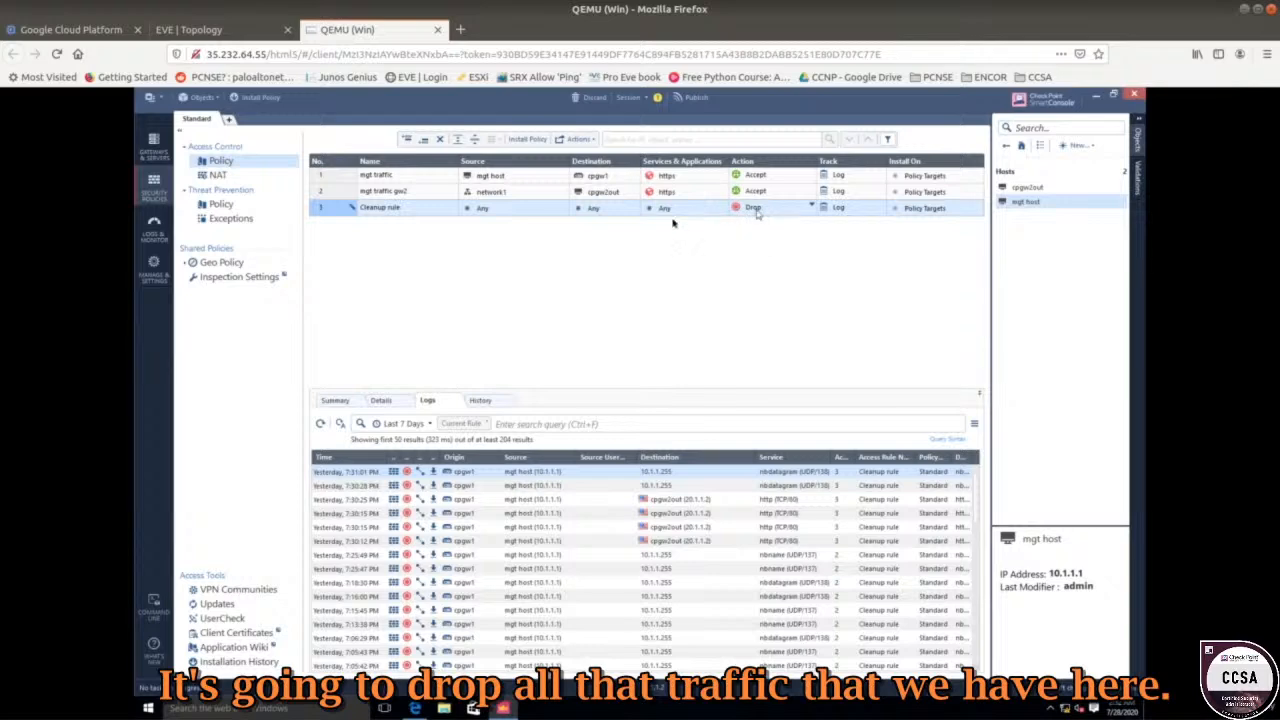
click(407, 197)
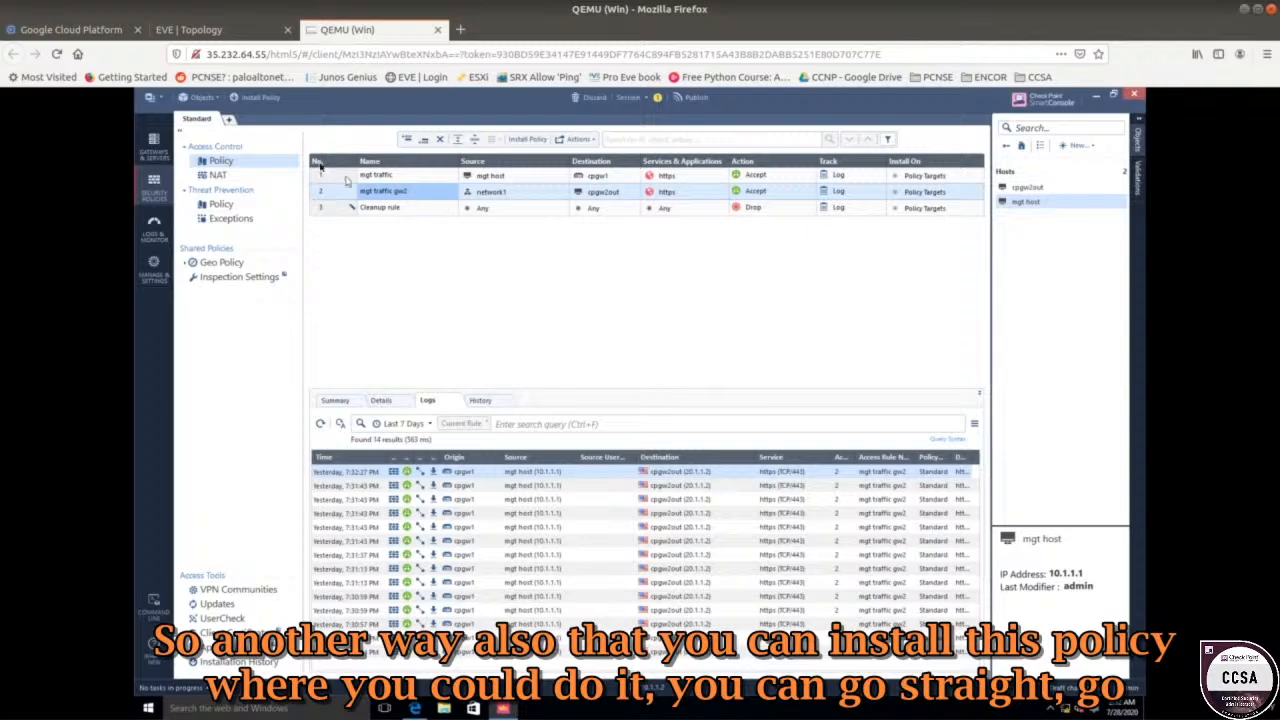
Use Publish & Install to publish the rule order and install Standard on cpgw1.
click(262, 97)
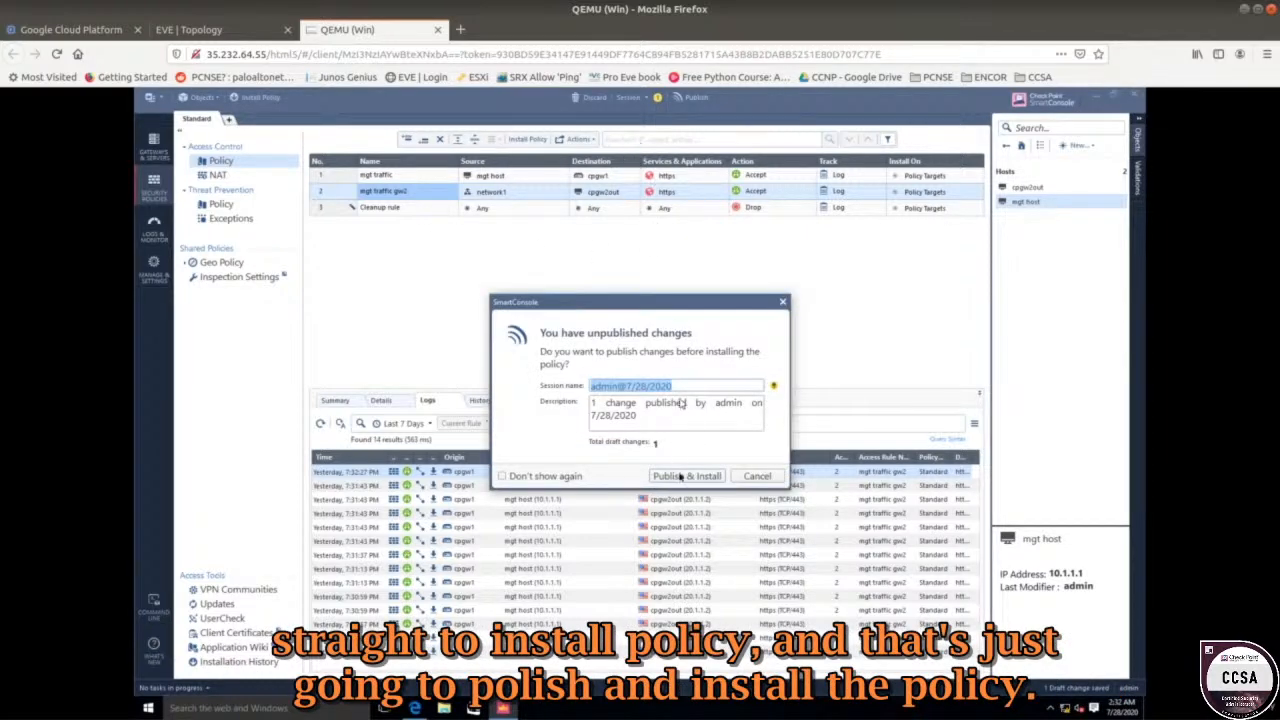
click(680, 477)
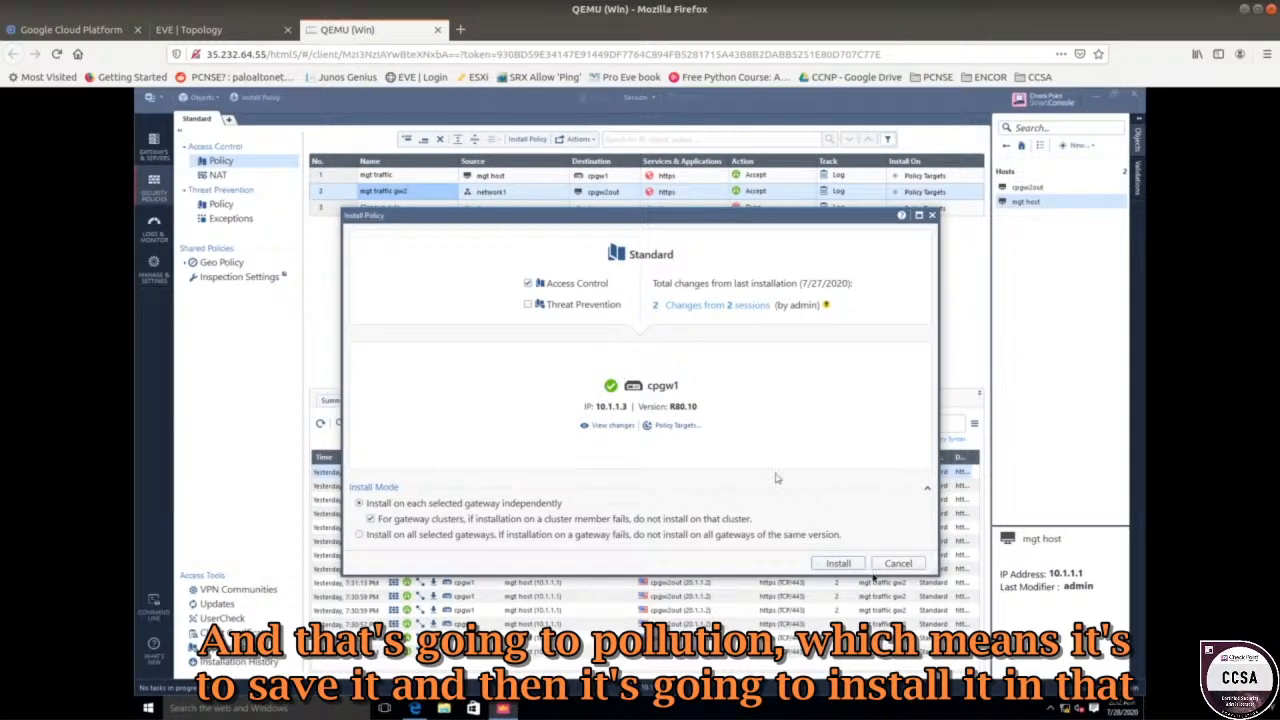
click(843, 565)
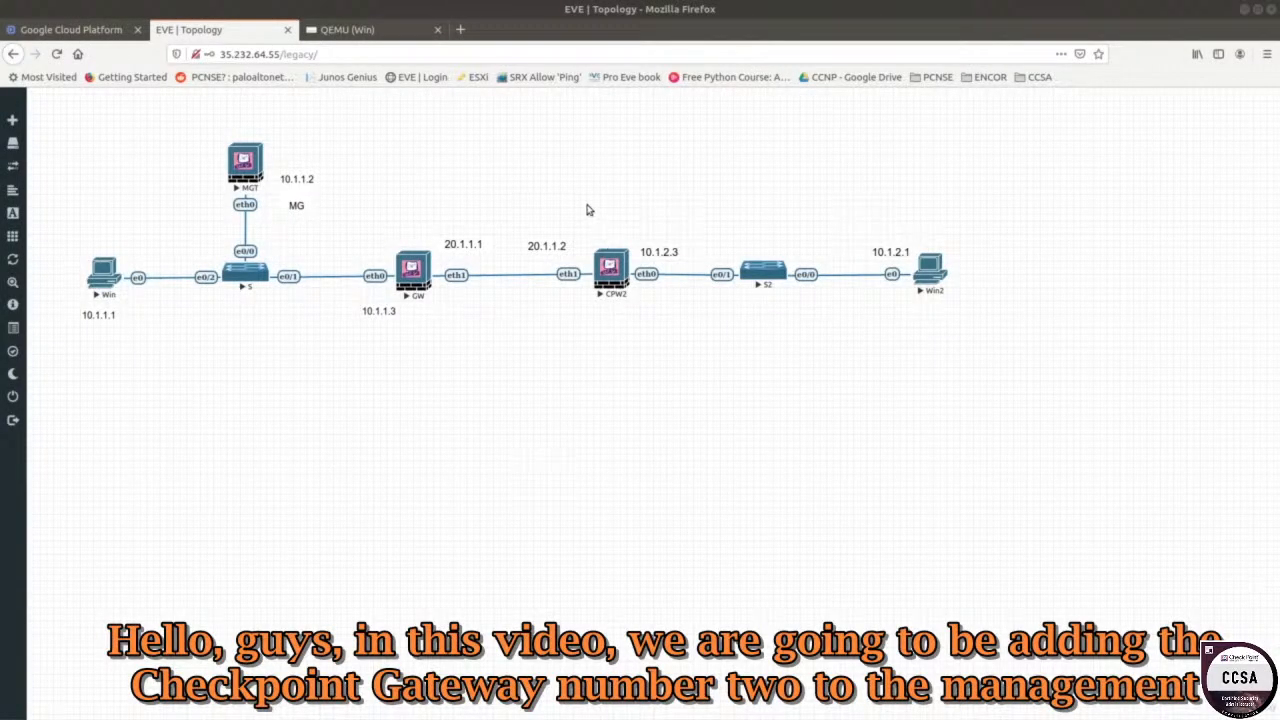
Inspect the CPW2 gateway at 20.1.1.2 on the EVE-NG topology, then return to the Win console.
drag(567, 199, 624, 294)
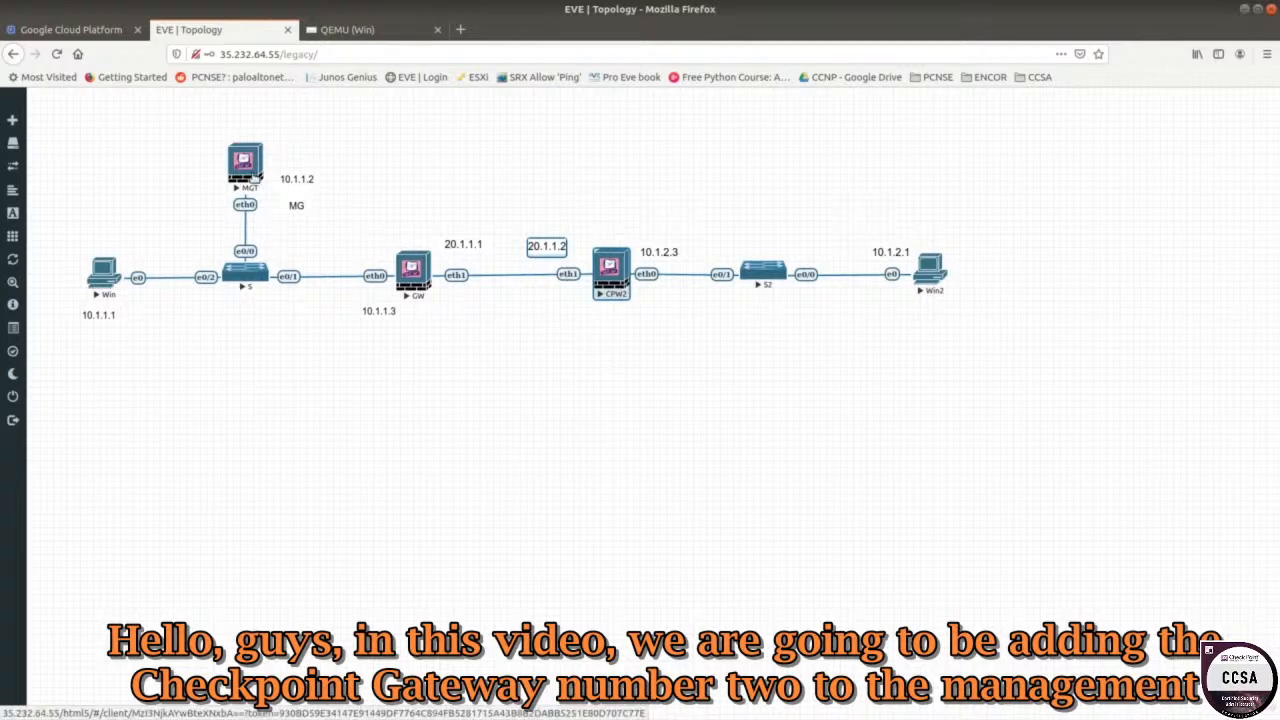
click(281, 372)
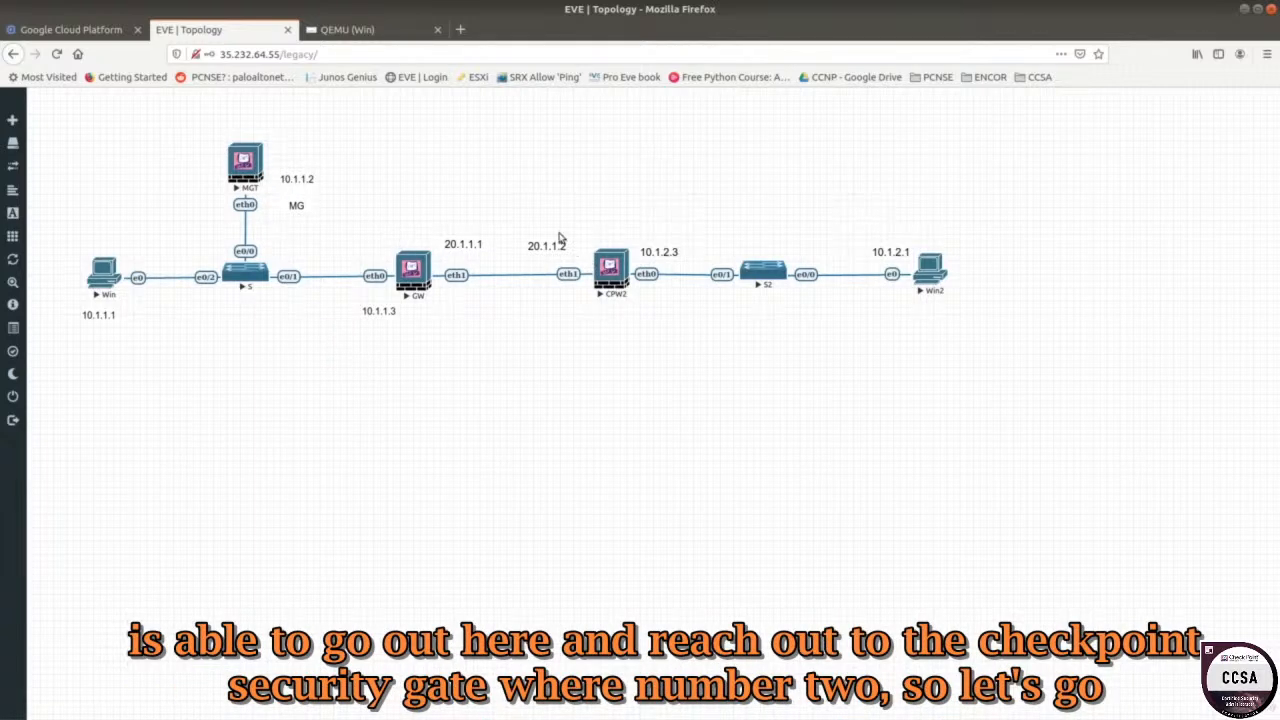
click(104, 278)
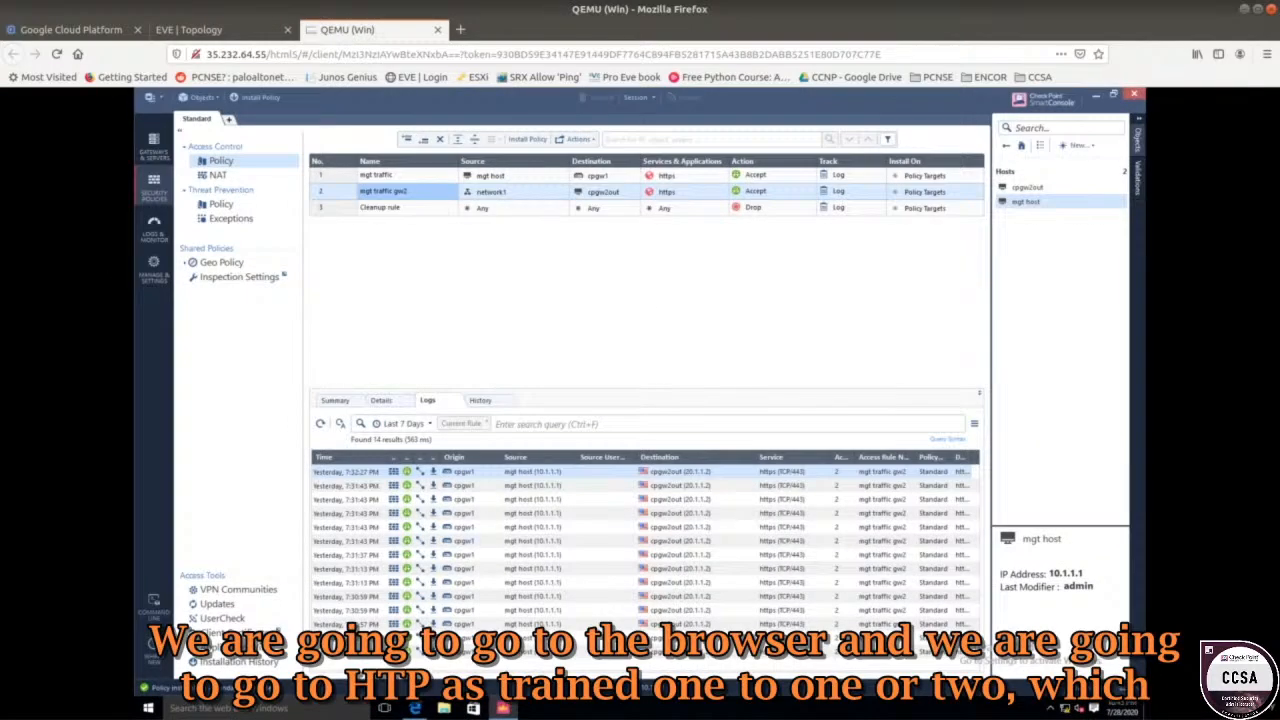
Replace the Windows browser's address with 'hptts://10.1.1.2'.
click(415, 708)
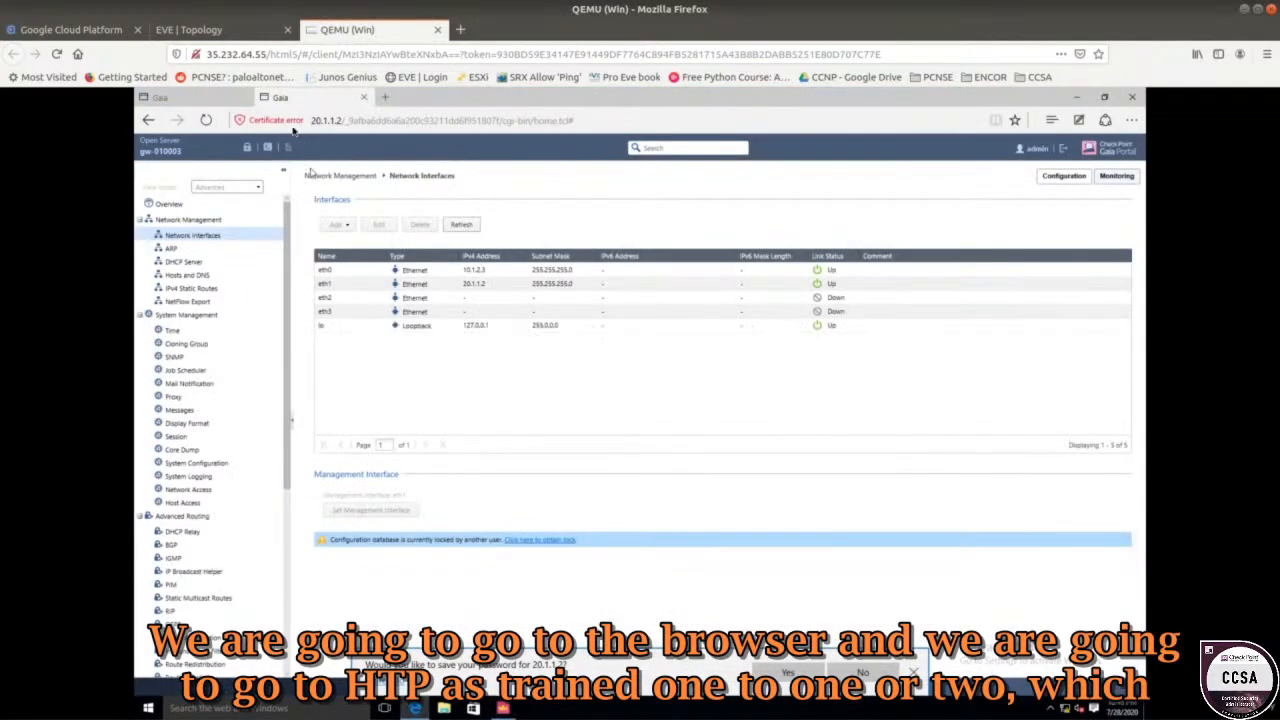
click(345, 120)
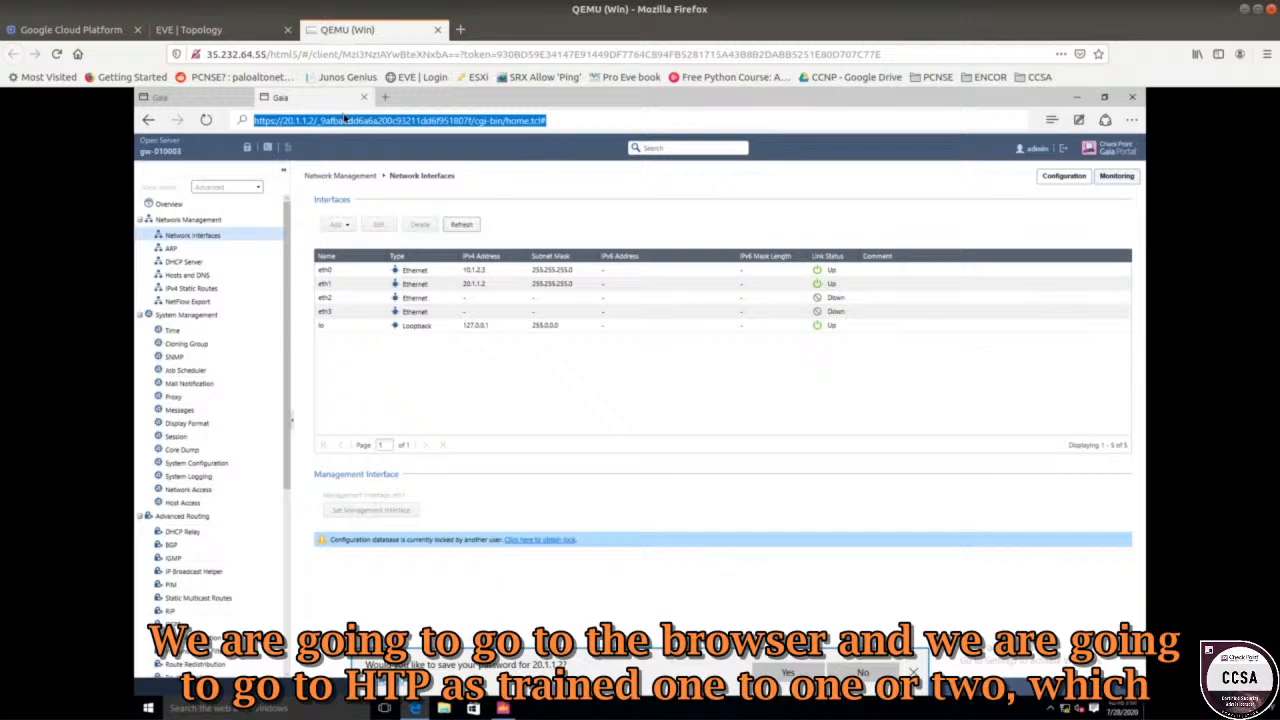
text(hptts://10)
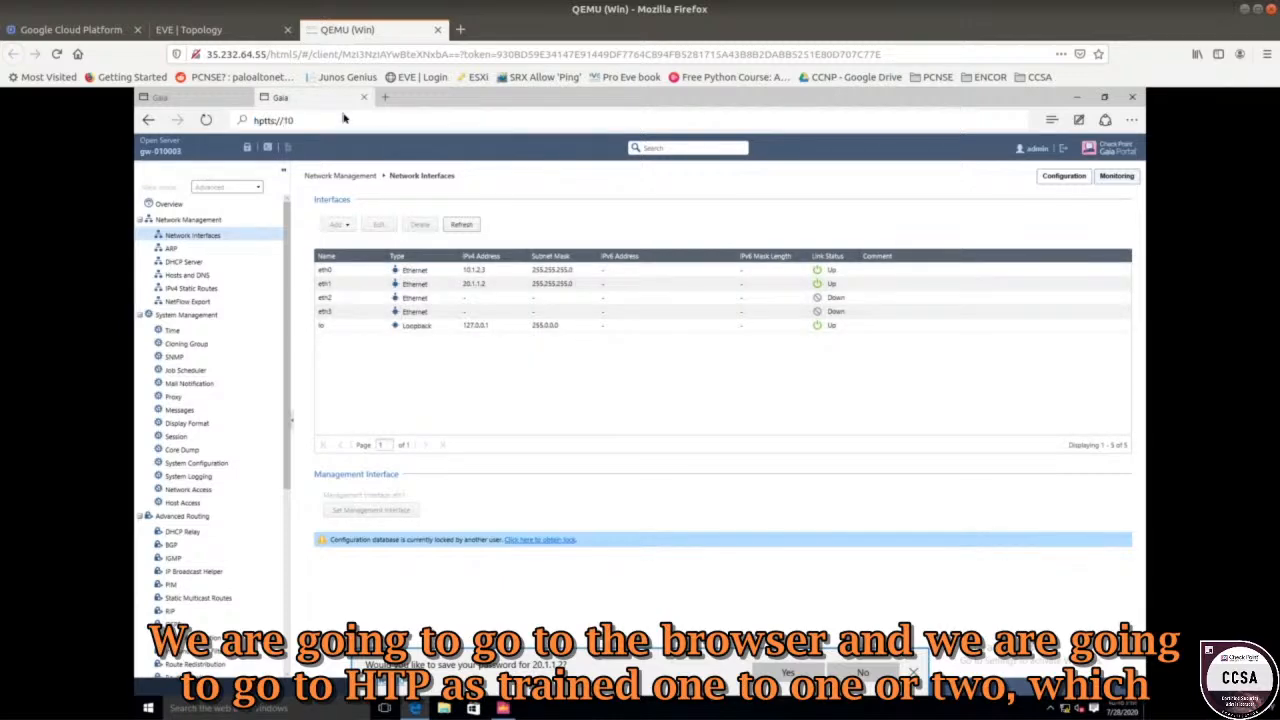
text(.1.1.2)
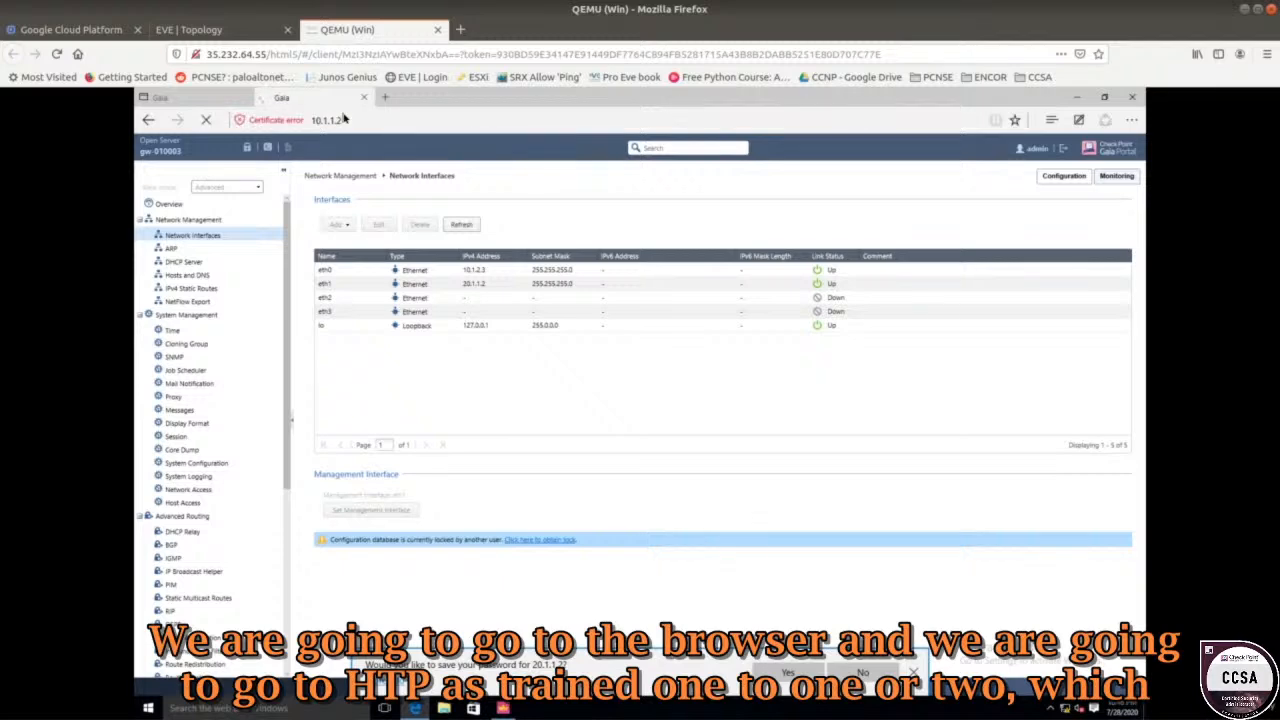
Check on the EVE-NG topology that MGT is at 10.1.1.2, then go back to the Win browser.
click(248, 33)
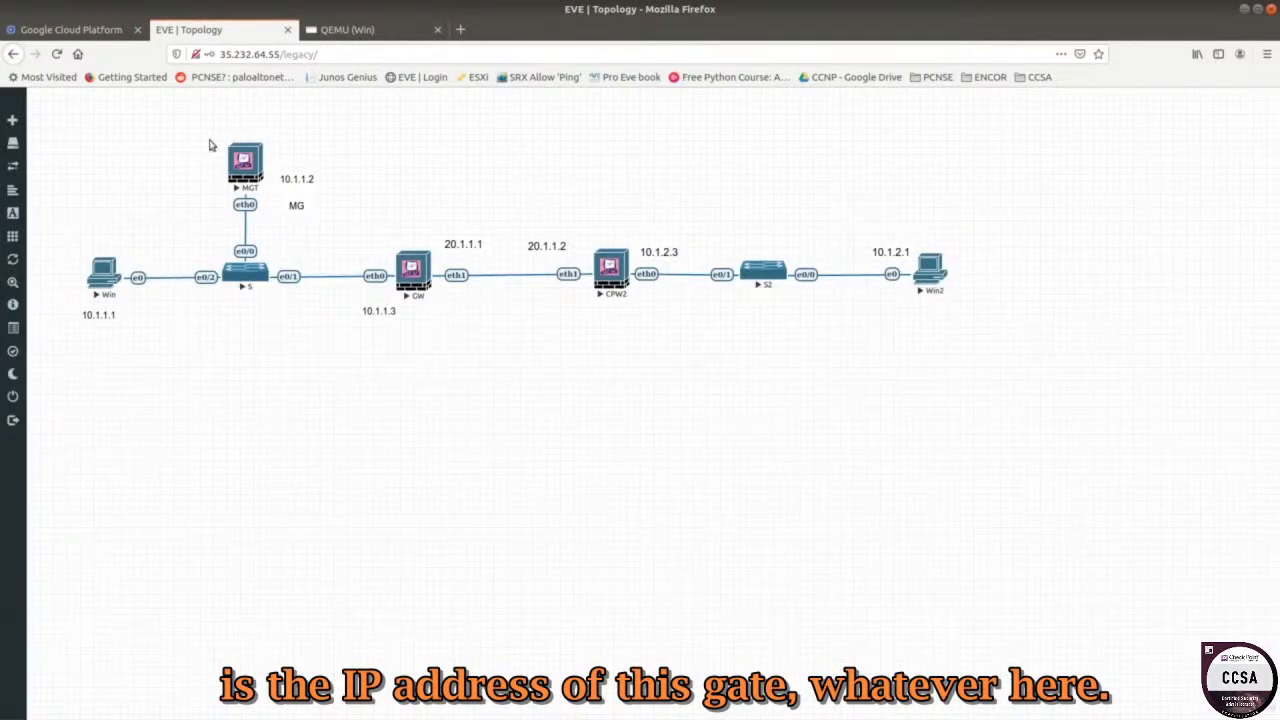
drag(203, 129, 308, 187)
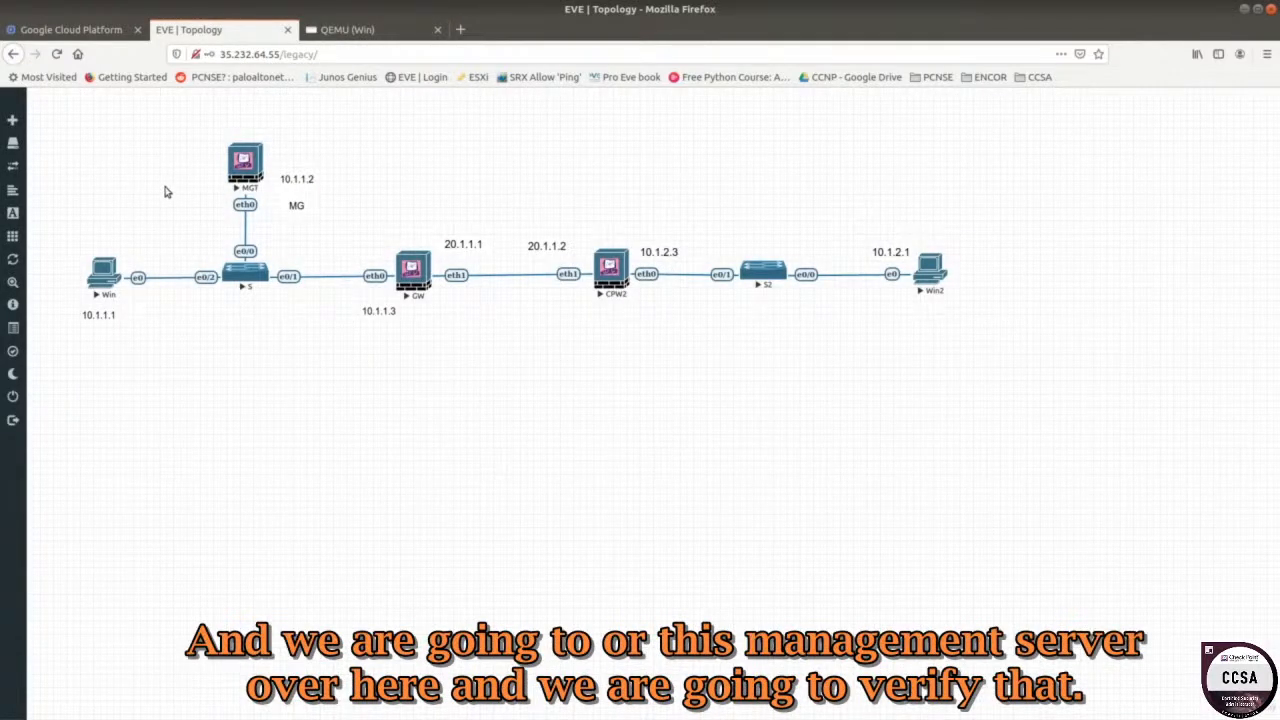
drag(178, 136, 392, 207)
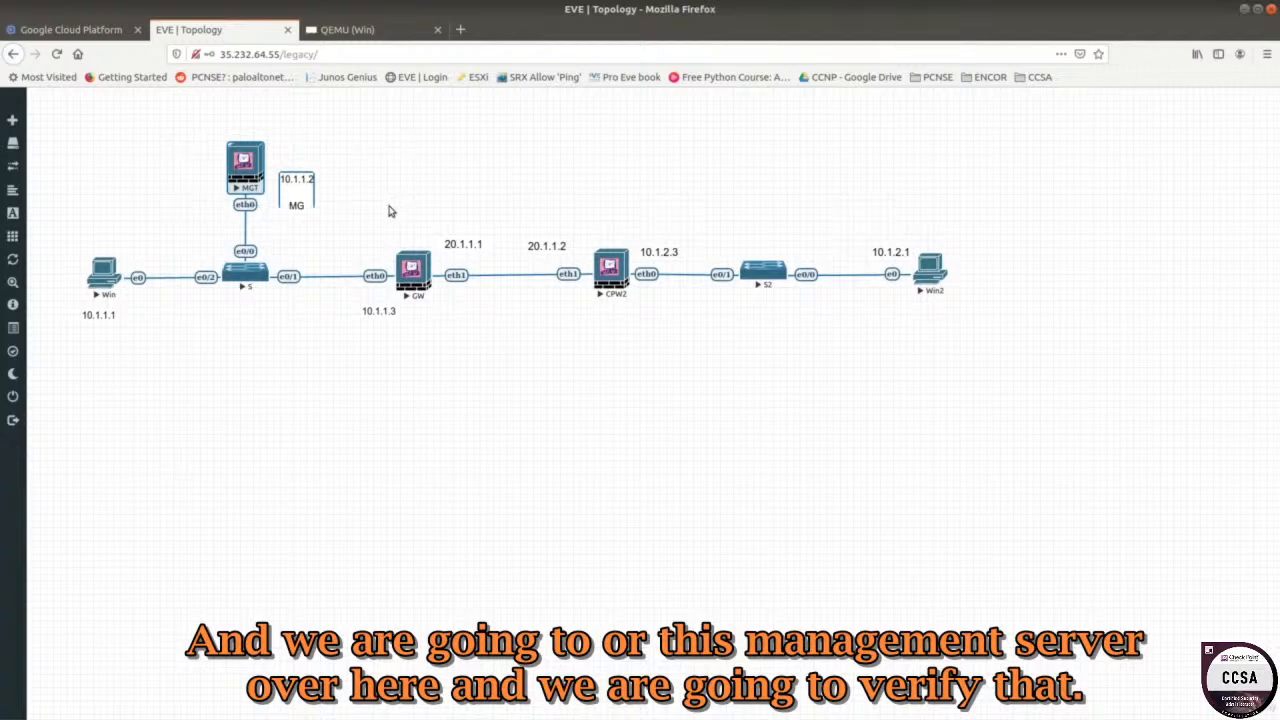
click(367, 385)
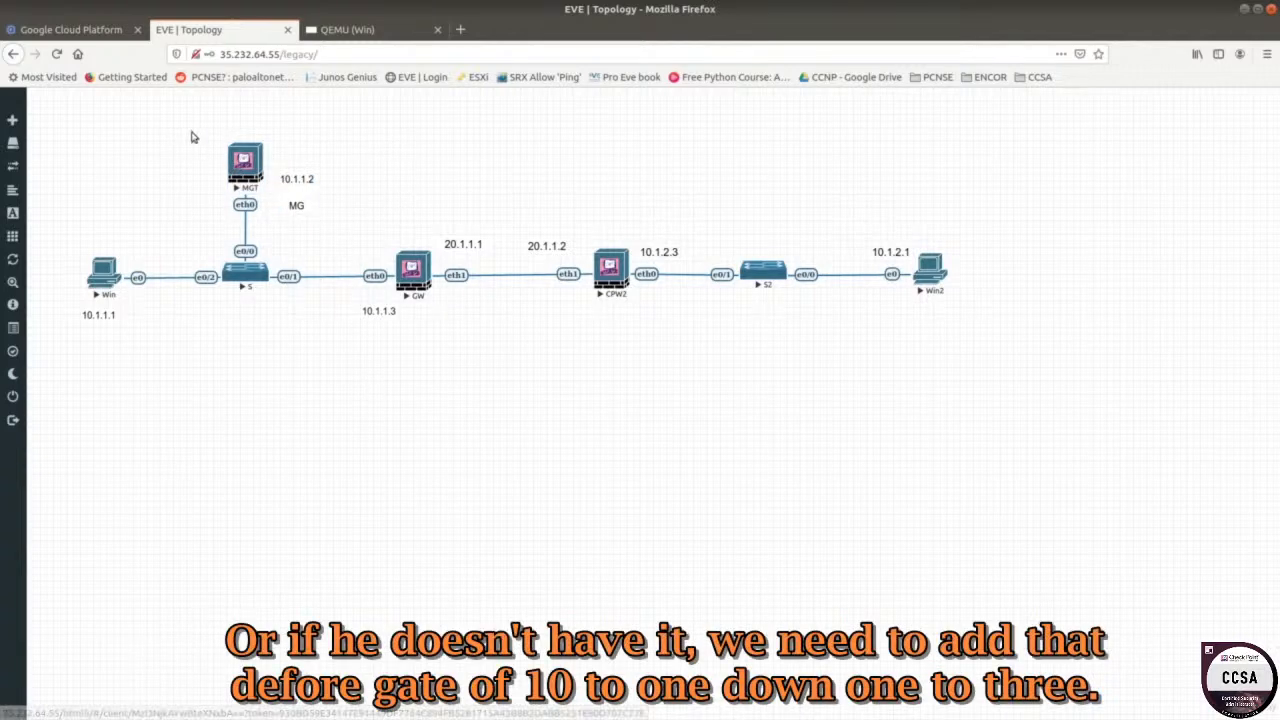
drag(193, 137, 328, 222)
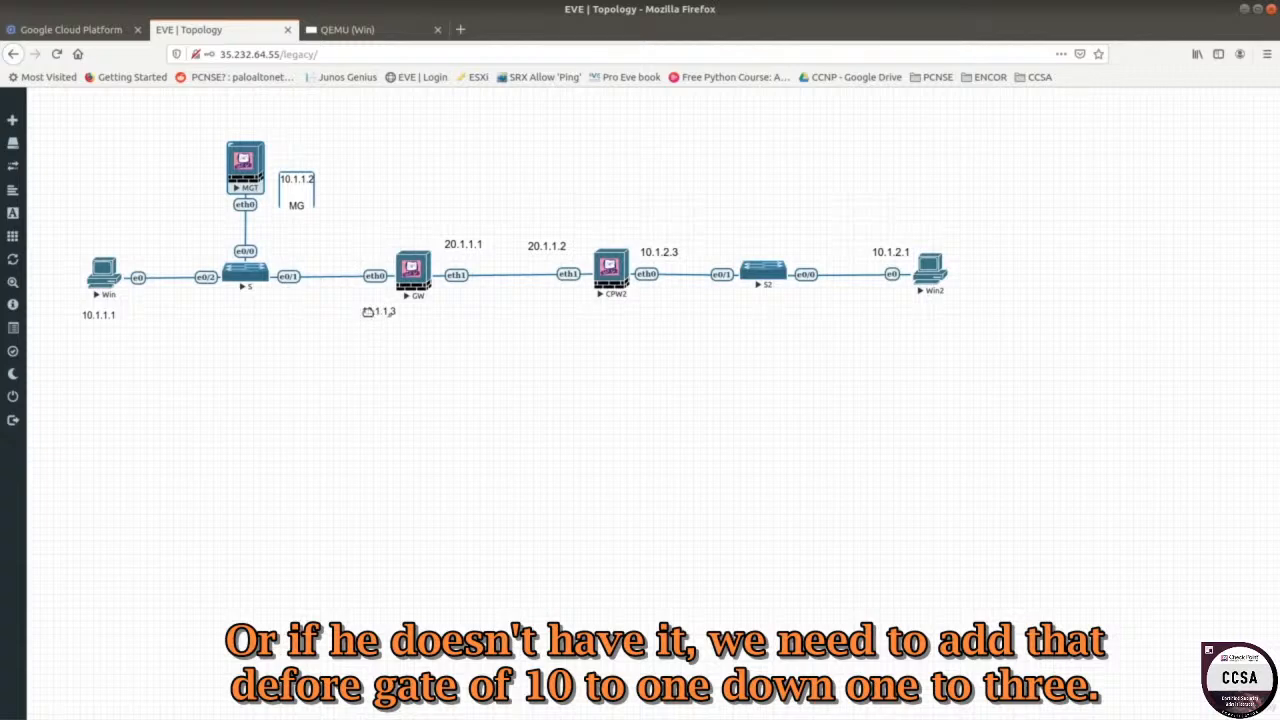
click(347, 29)
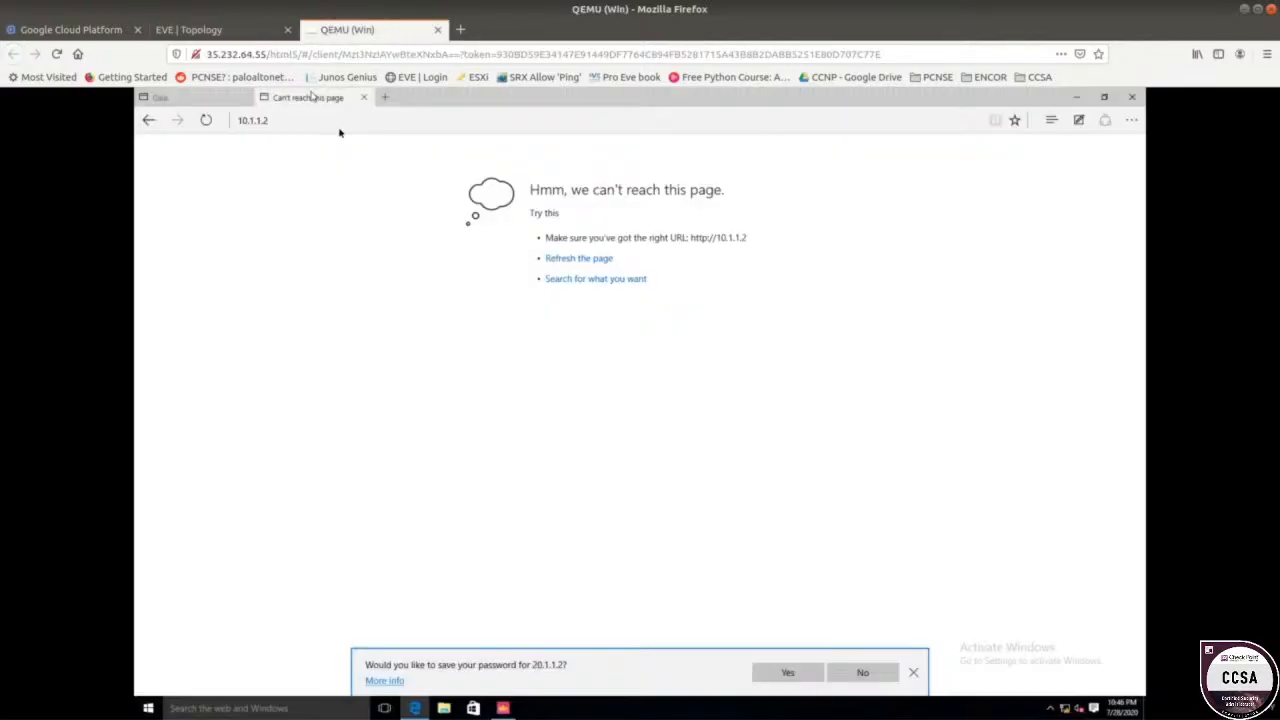
Insert an 's' into the 10.1.1.2 address to make it https and load it.
click(278, 124)
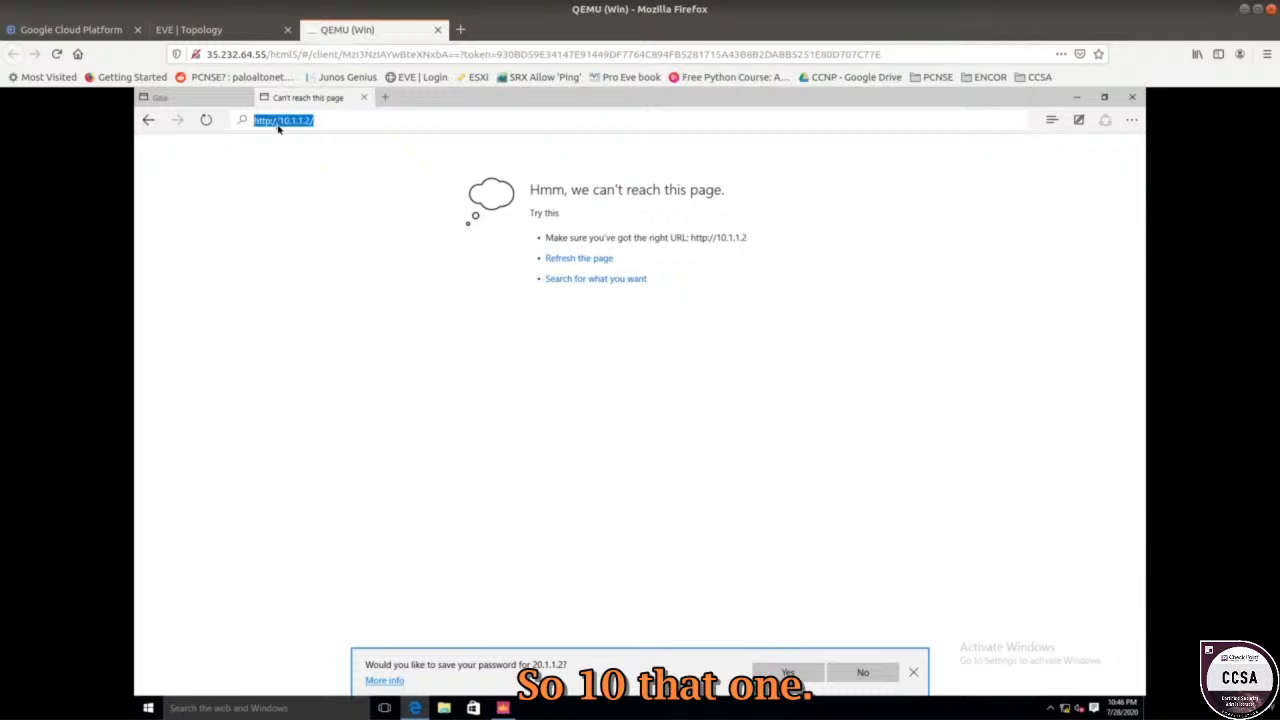
click(312, 124)
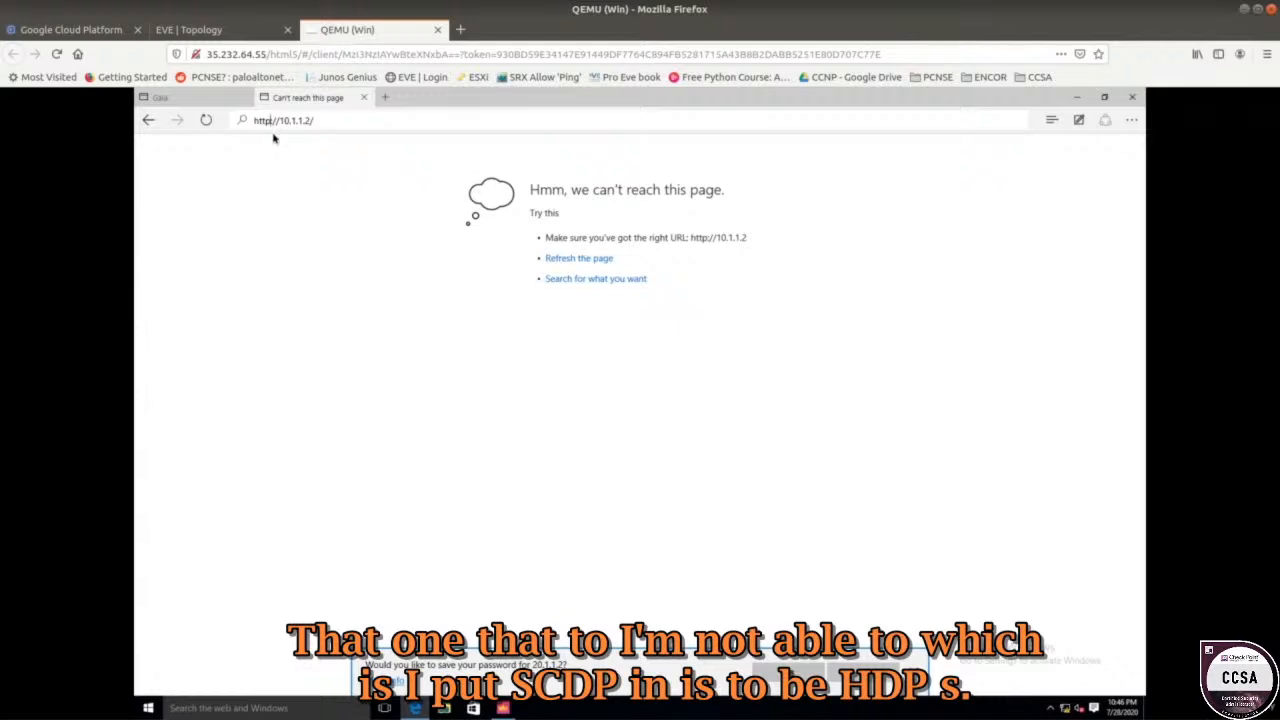
text(s)
key(Return)
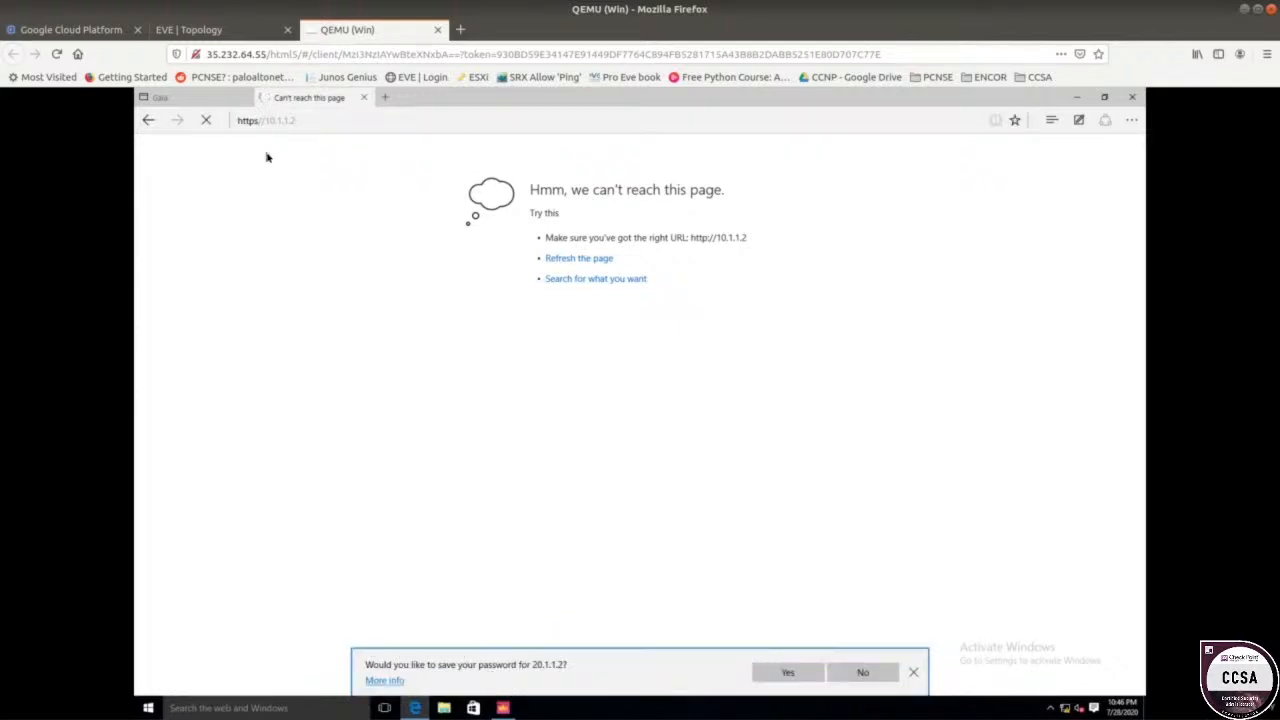
click(250, 118)
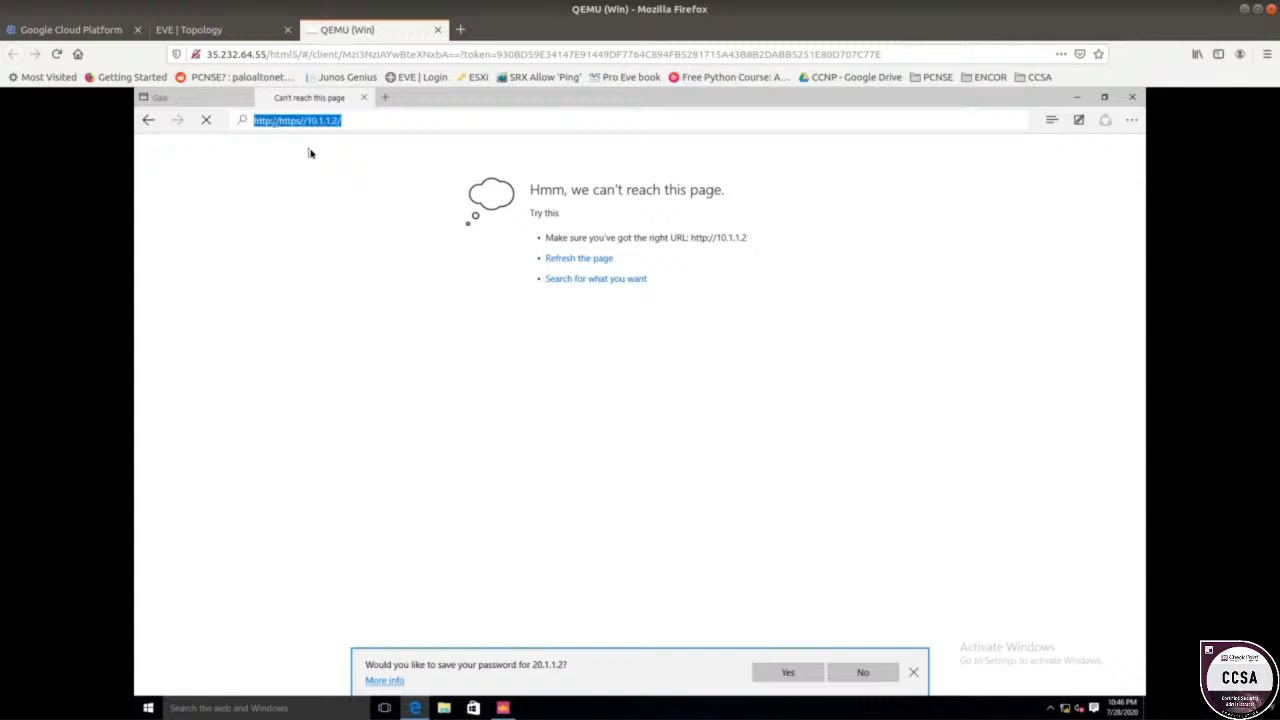
click(281, 121)
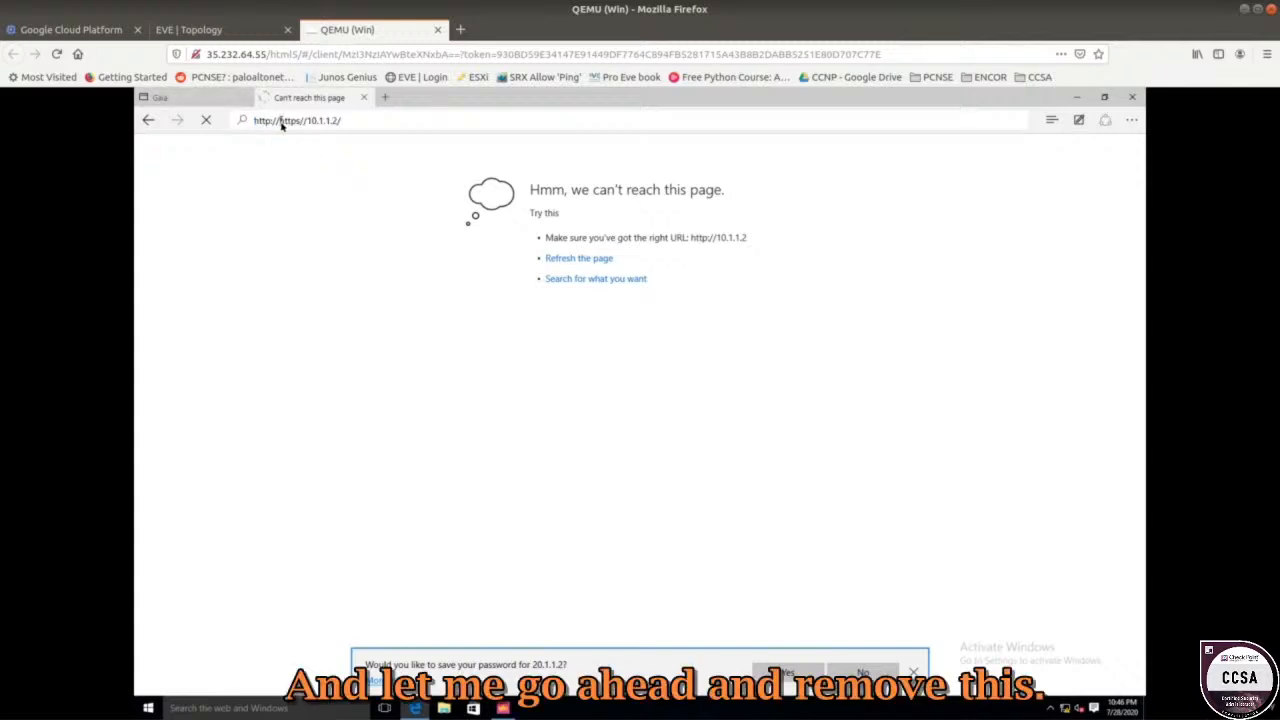
drag(281, 121, 215, 118)
key(BackSpace)
key(Return)
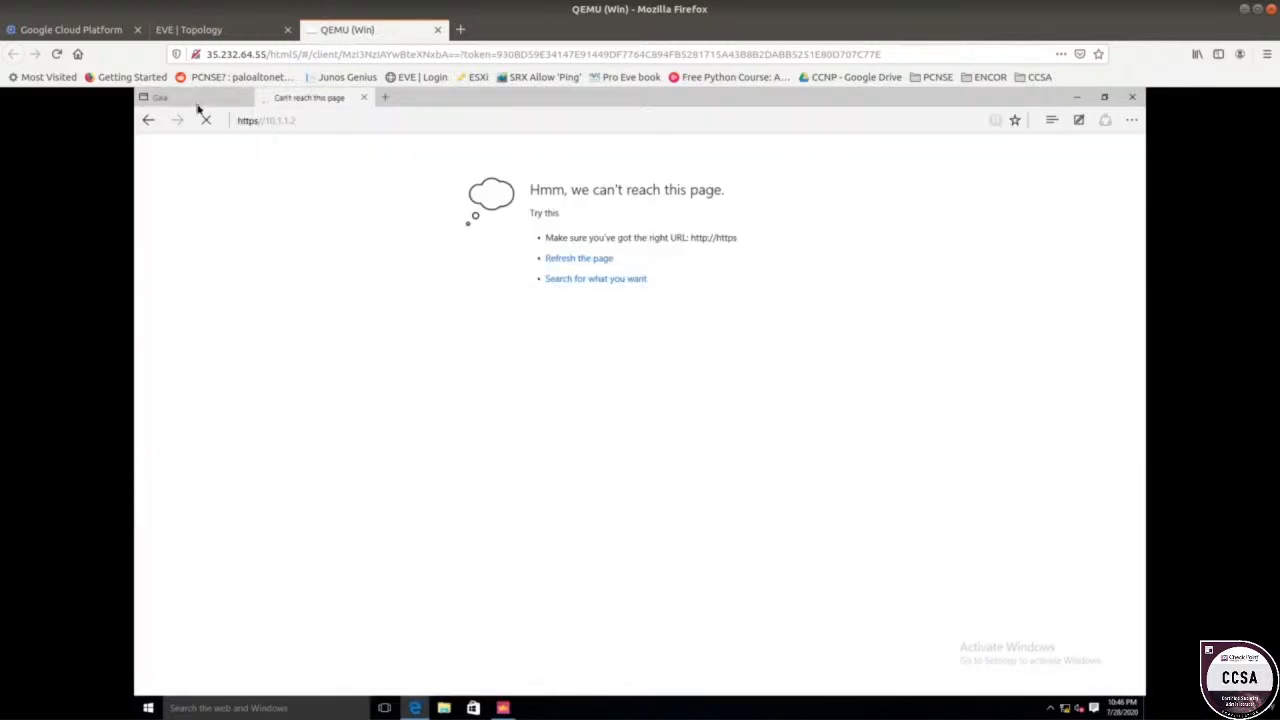
click(273, 121)
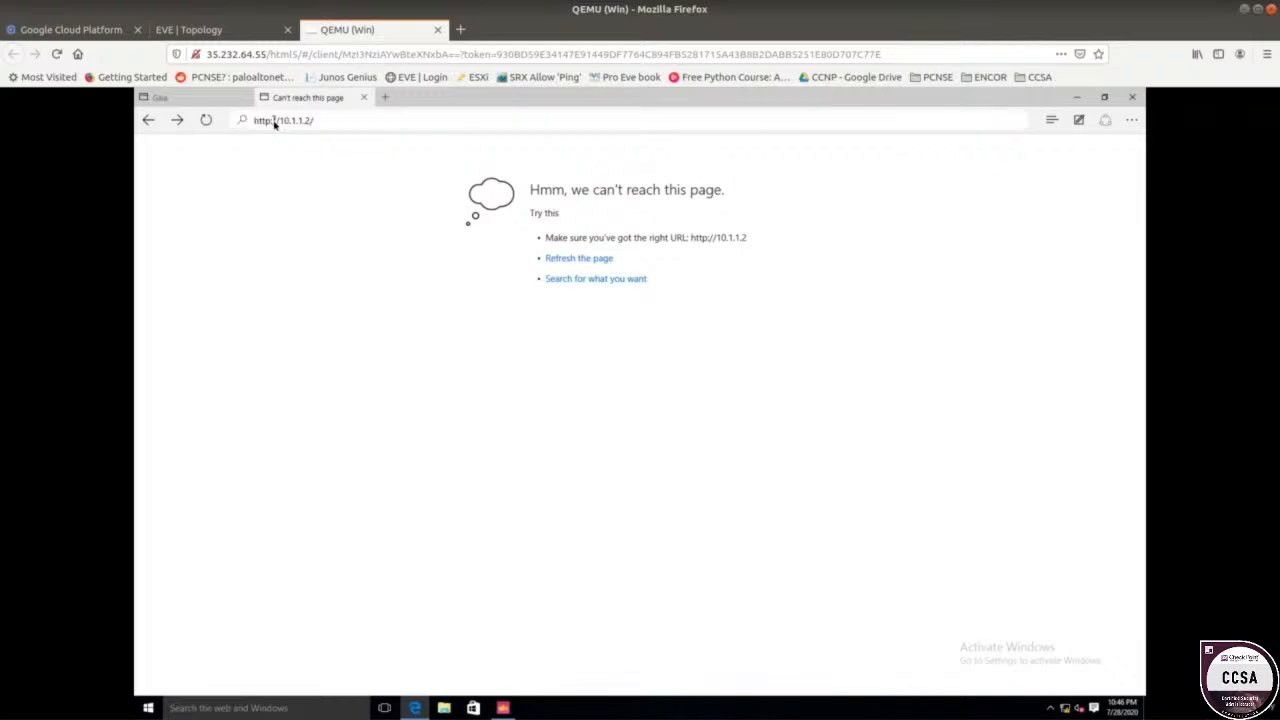
click(273, 121)
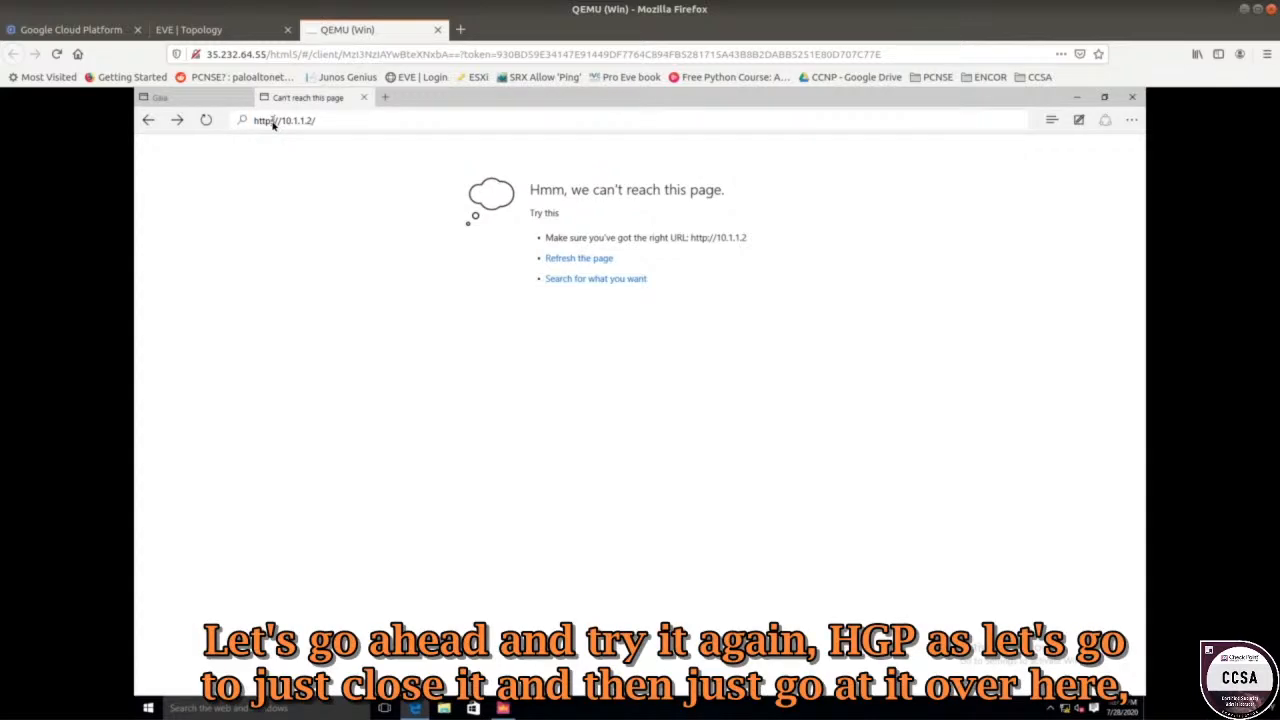
key(Return)
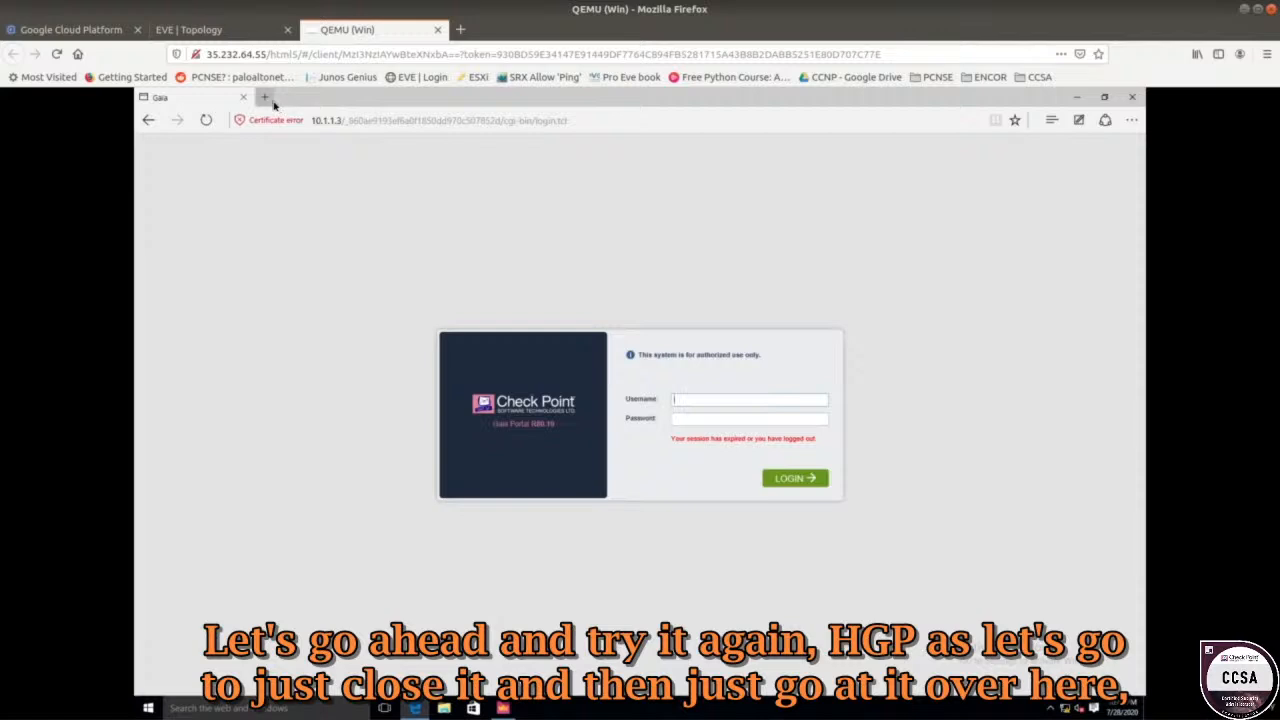
click(308, 120)
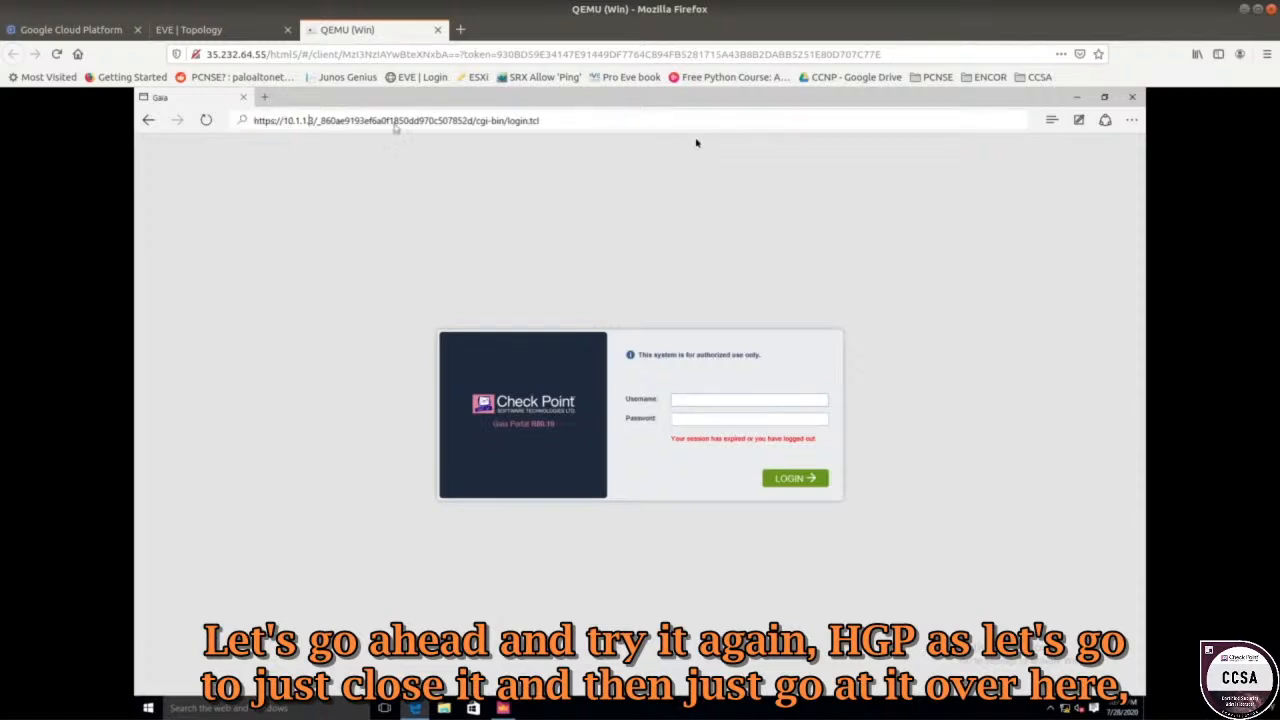
key(ctrl+a)
text(http)
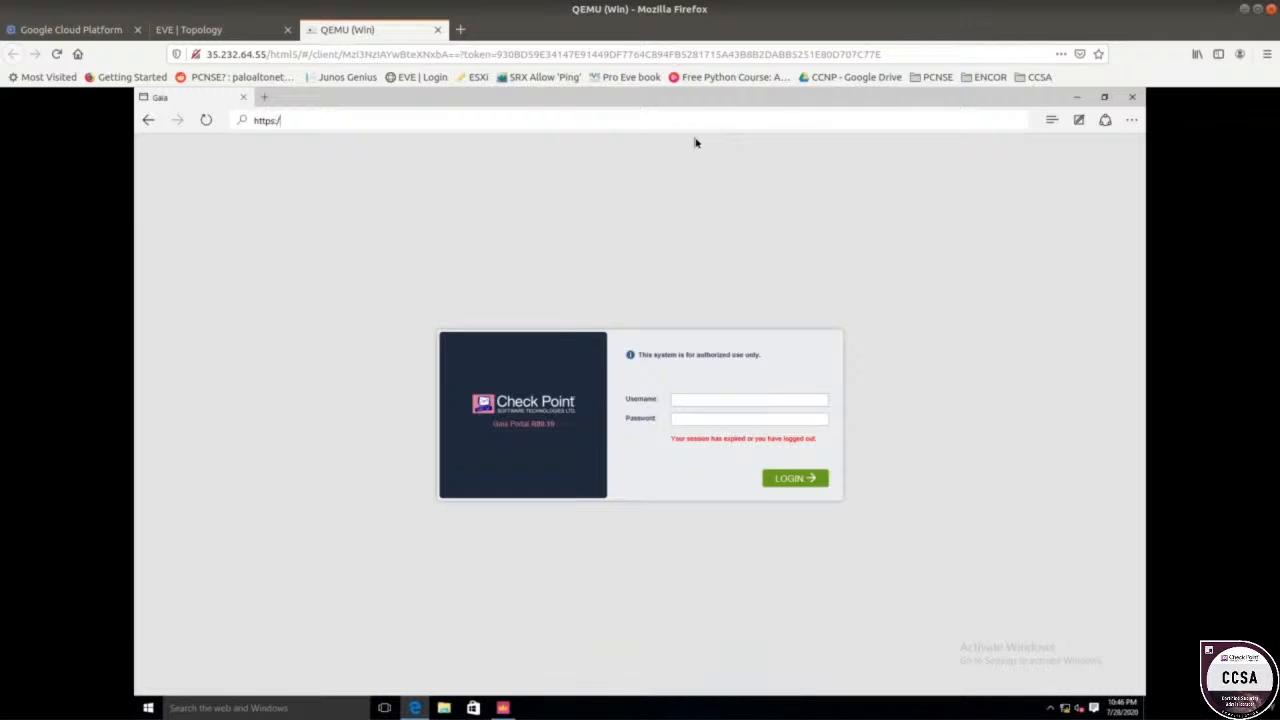
text(s://10.1.1.2)
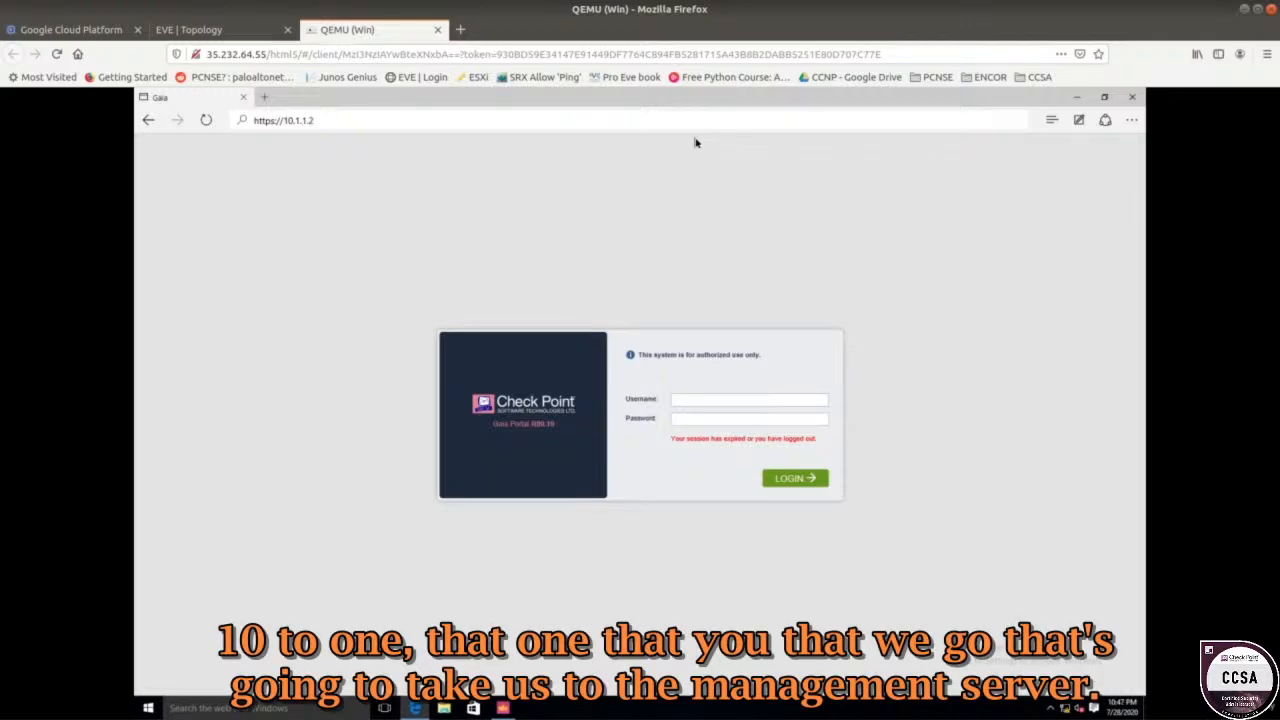
key(Return)
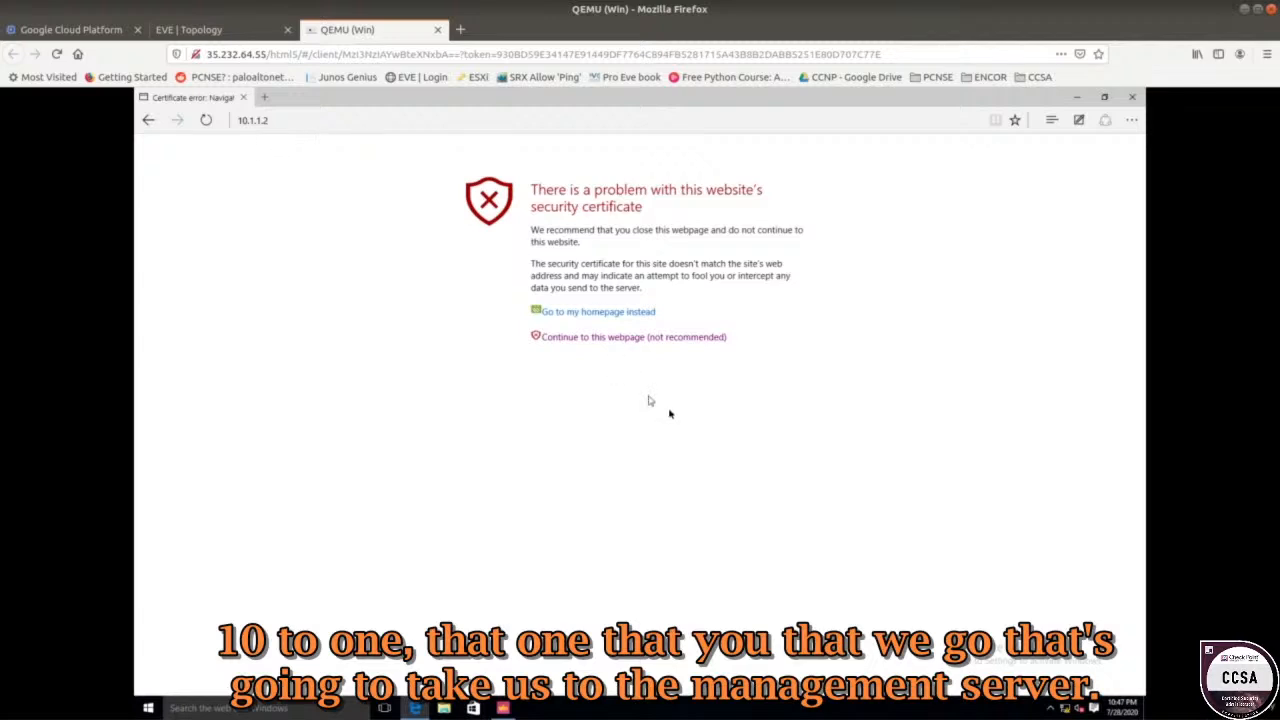
click(632, 337)
click(215, 30)
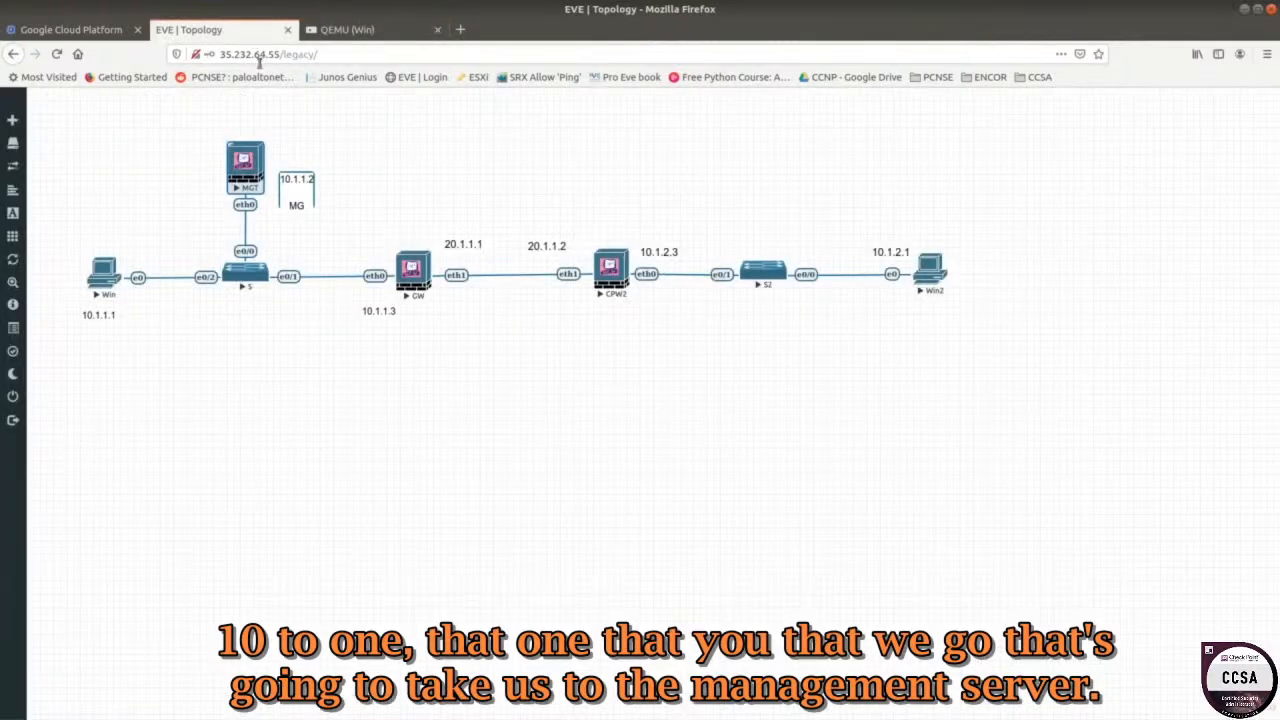
click(350, 30)
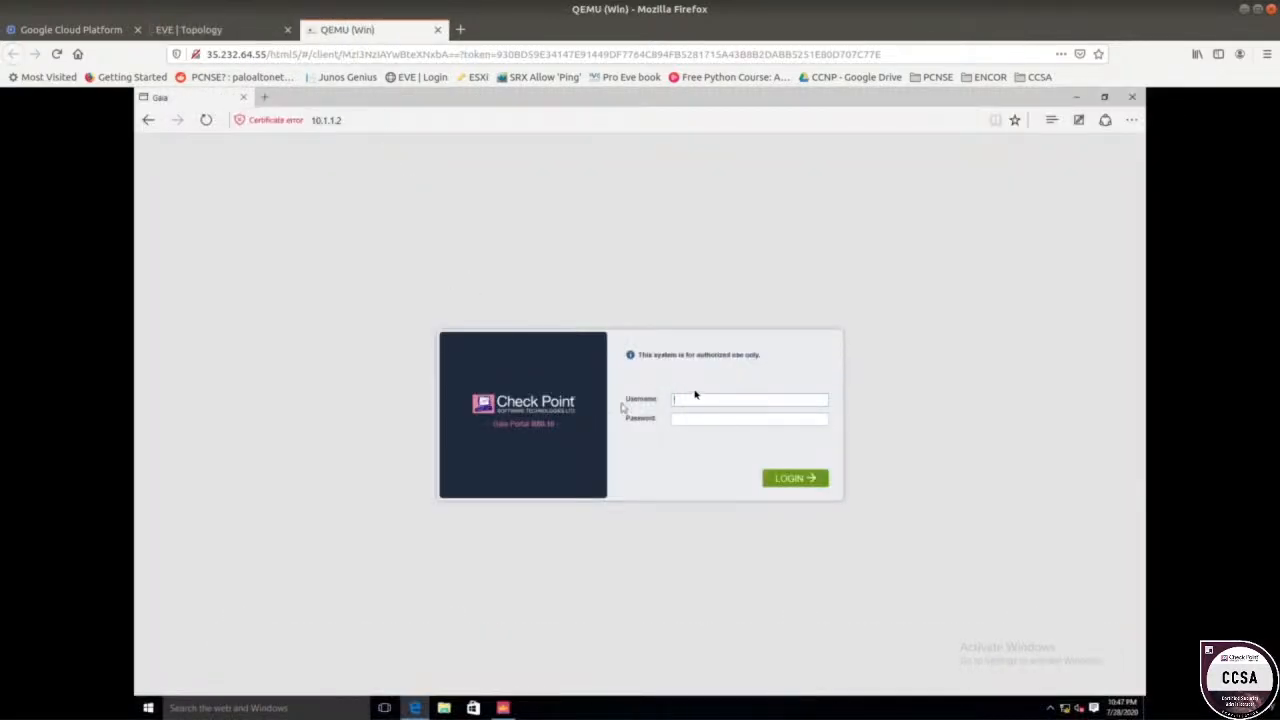
Log in to the Gaia Portal with the saved credentials to reach the cpm-010003 Overview.
click(695, 398)
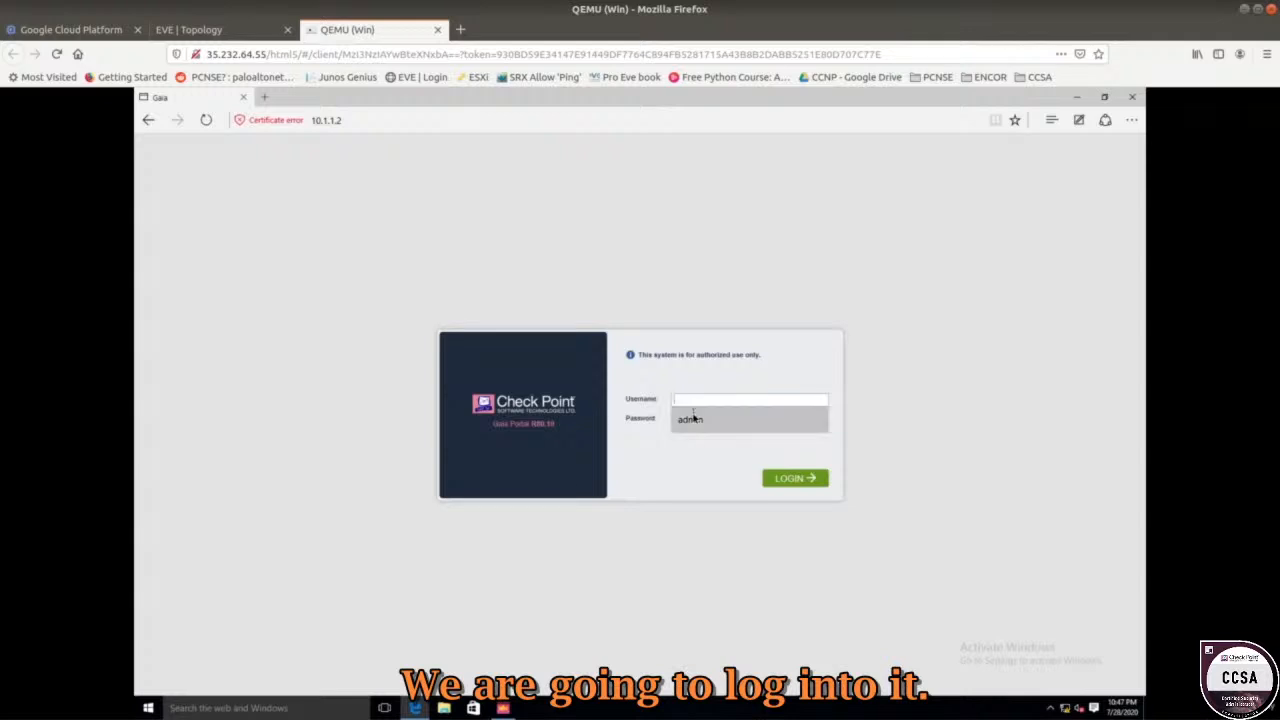
click(692, 418)
click(768, 480)
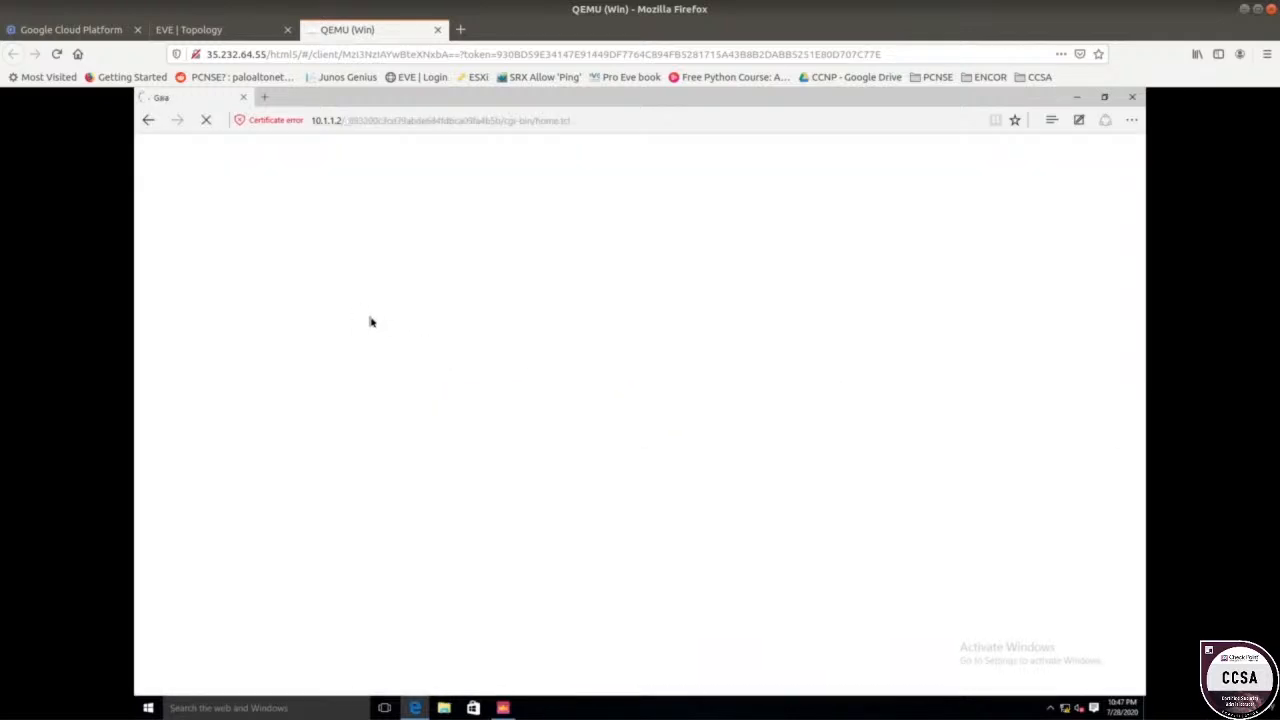
click(228, 30)
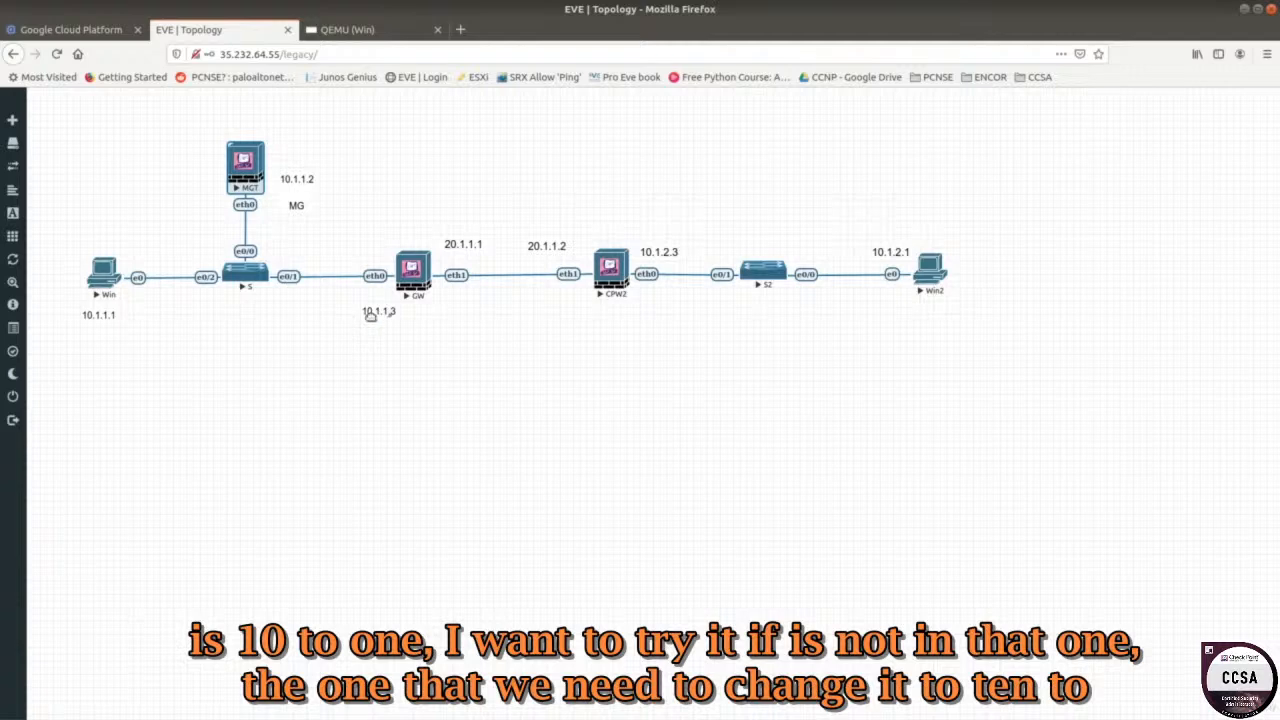
click(358, 36)
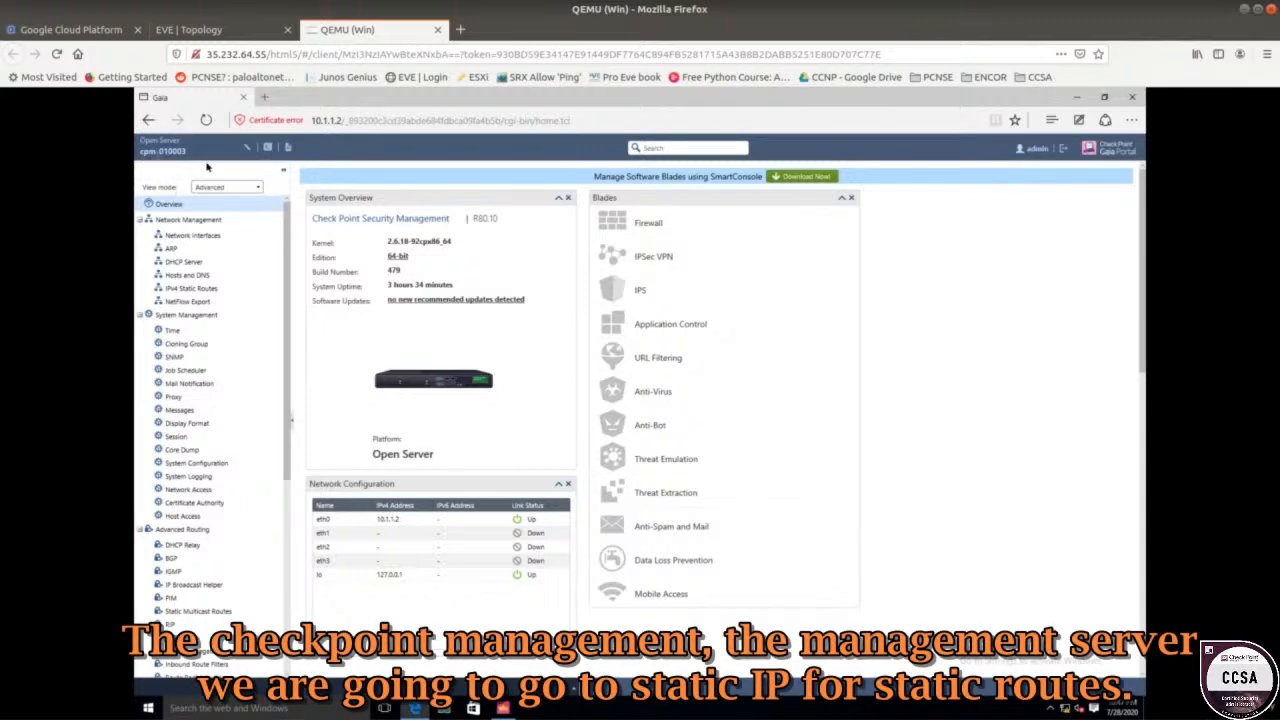
Select the Default route under IPv4 Static Routes and open its edit form.
click(199, 289)
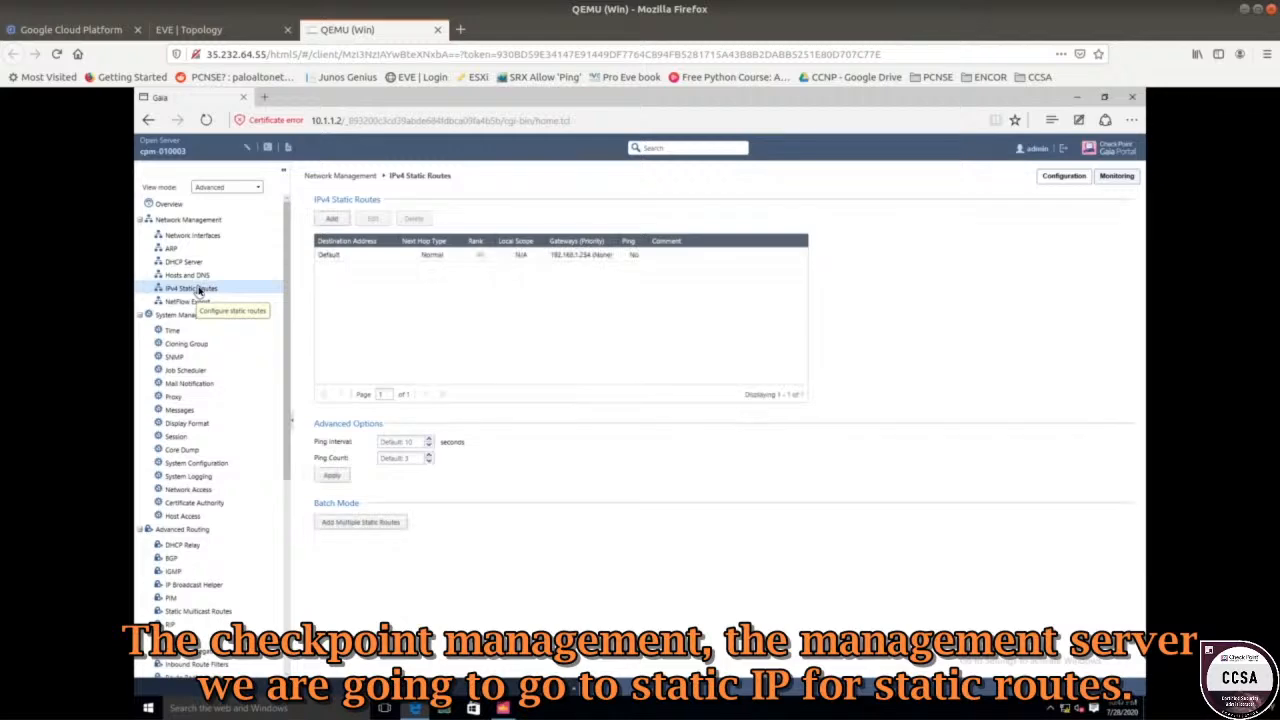
click(573, 258)
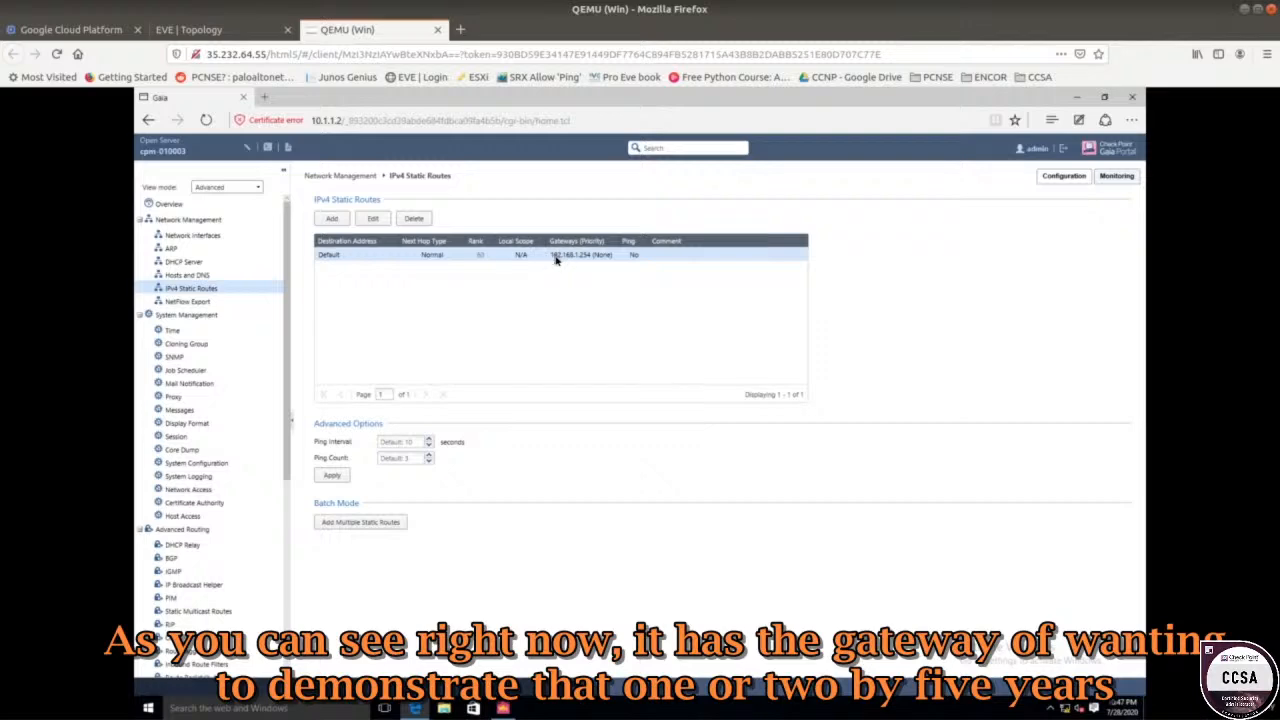
click(243, 38)
click(352, 32)
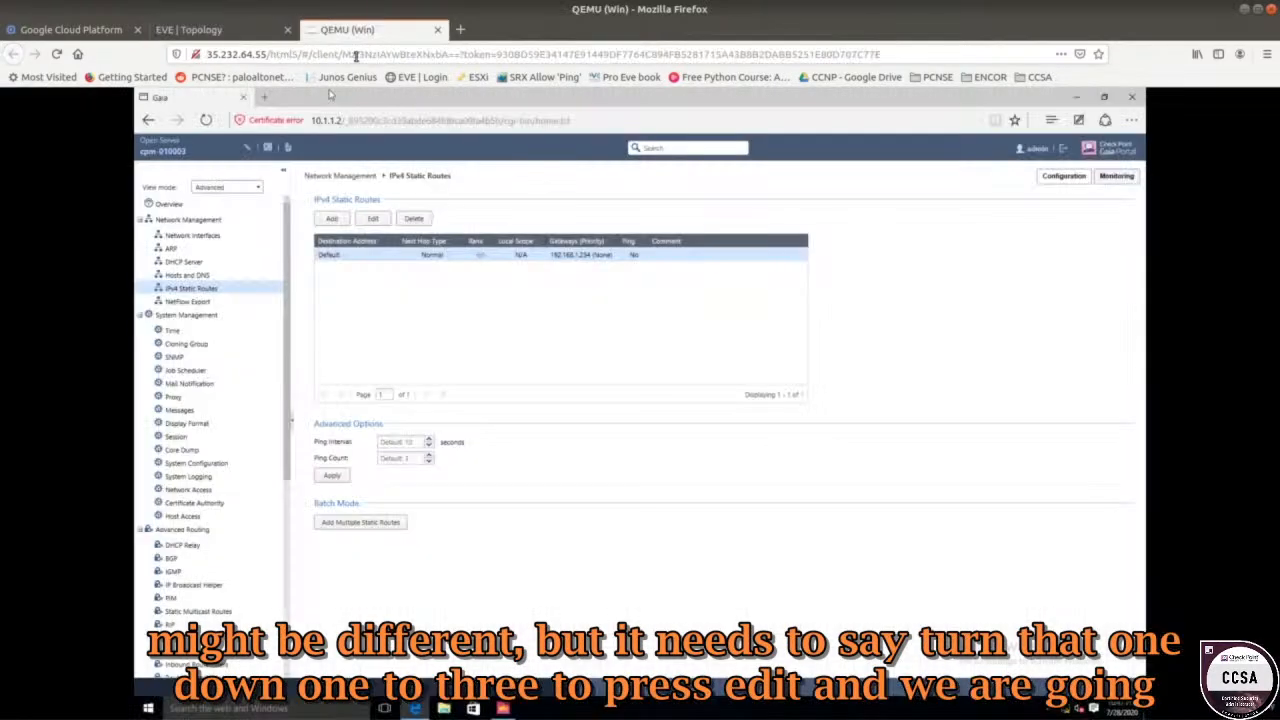
click(375, 219)
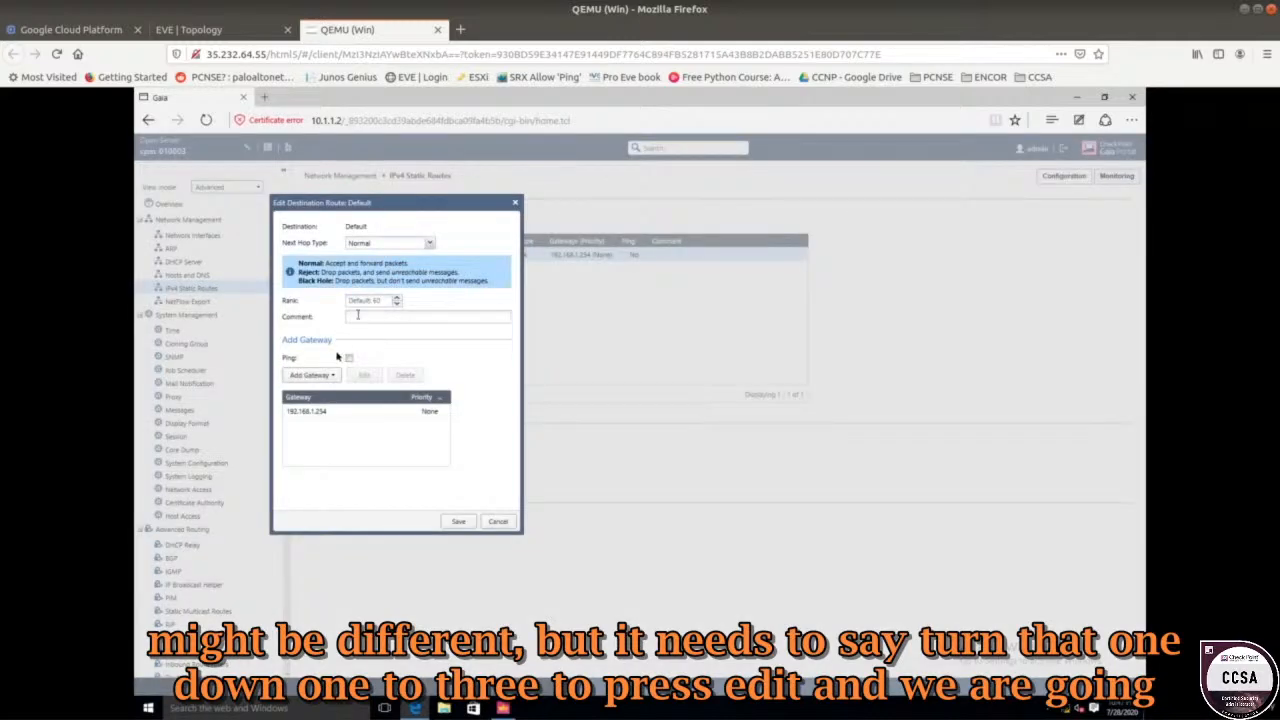
Change the Default route's gateway from 192.168.1.254 to 10.1.1.3 and save it.
click(324, 410)
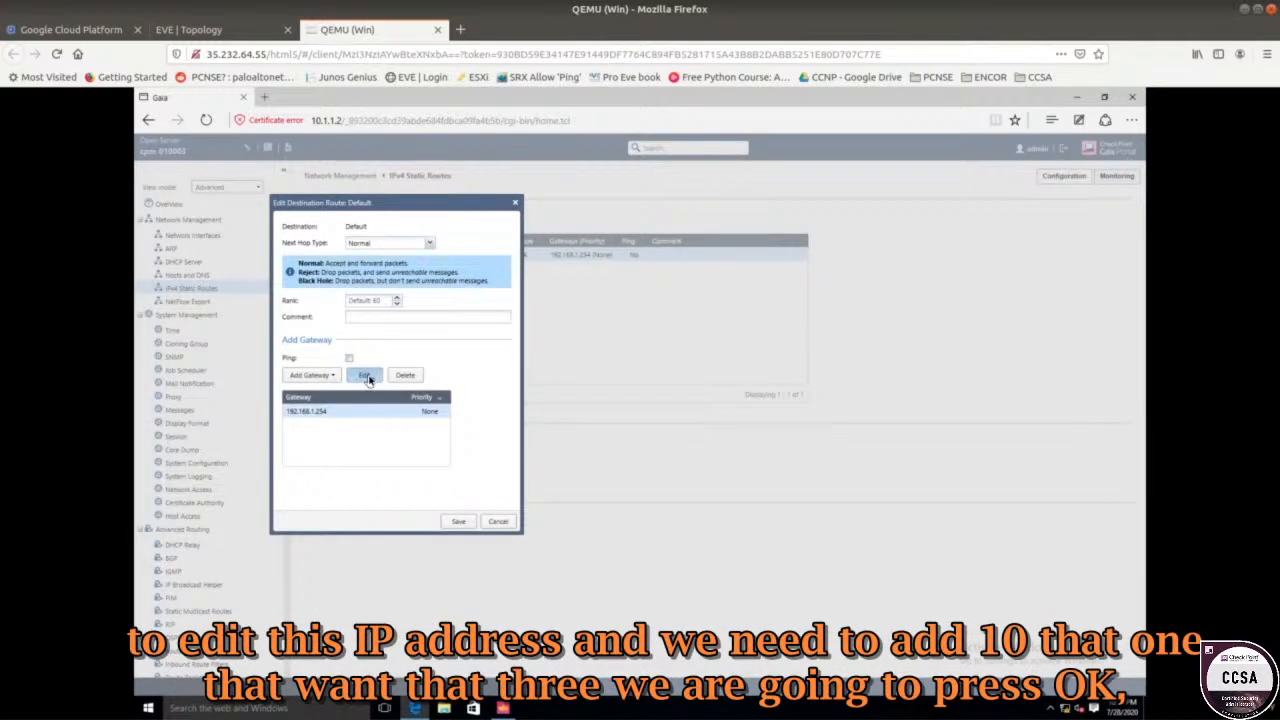
click(366, 374)
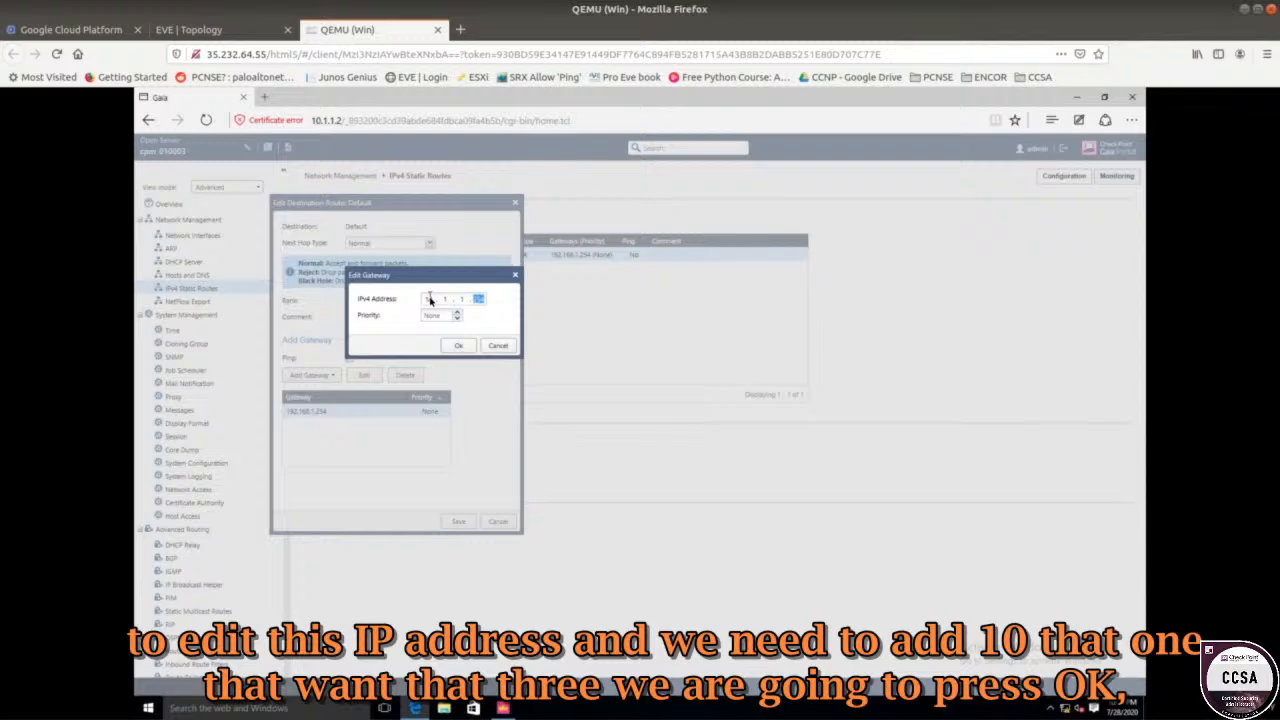
click(462, 349)
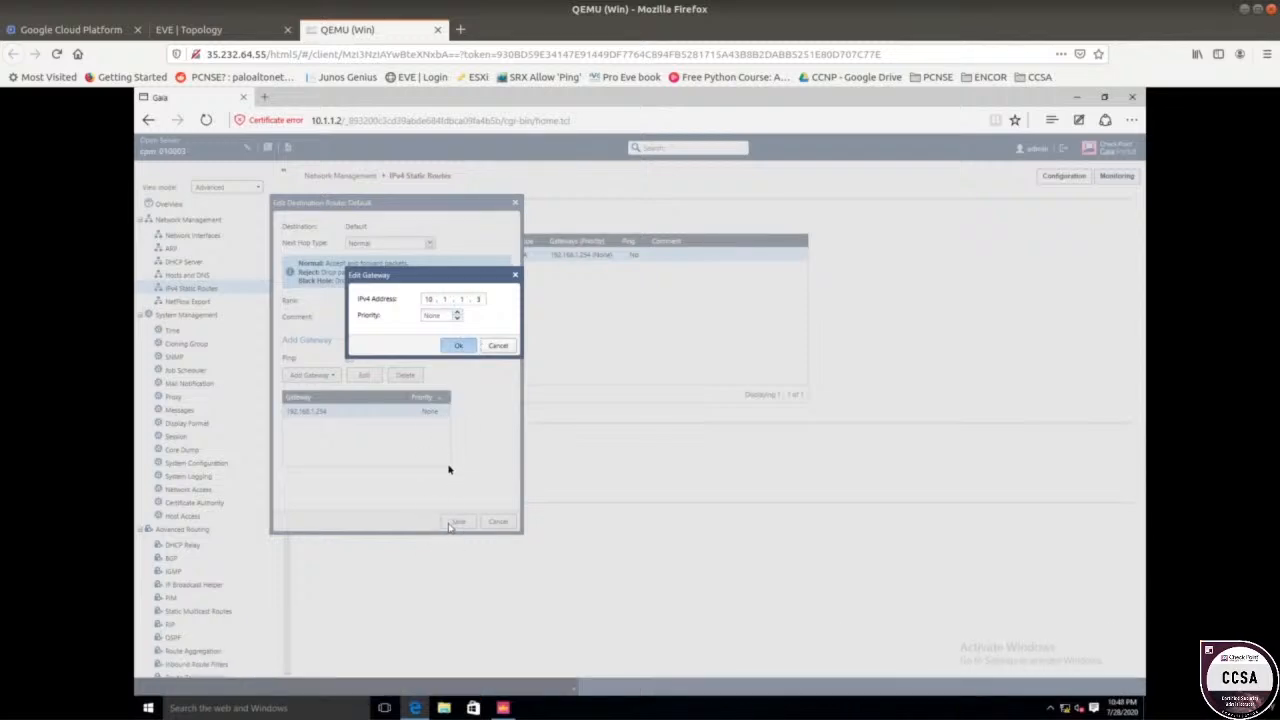
click(457, 346)
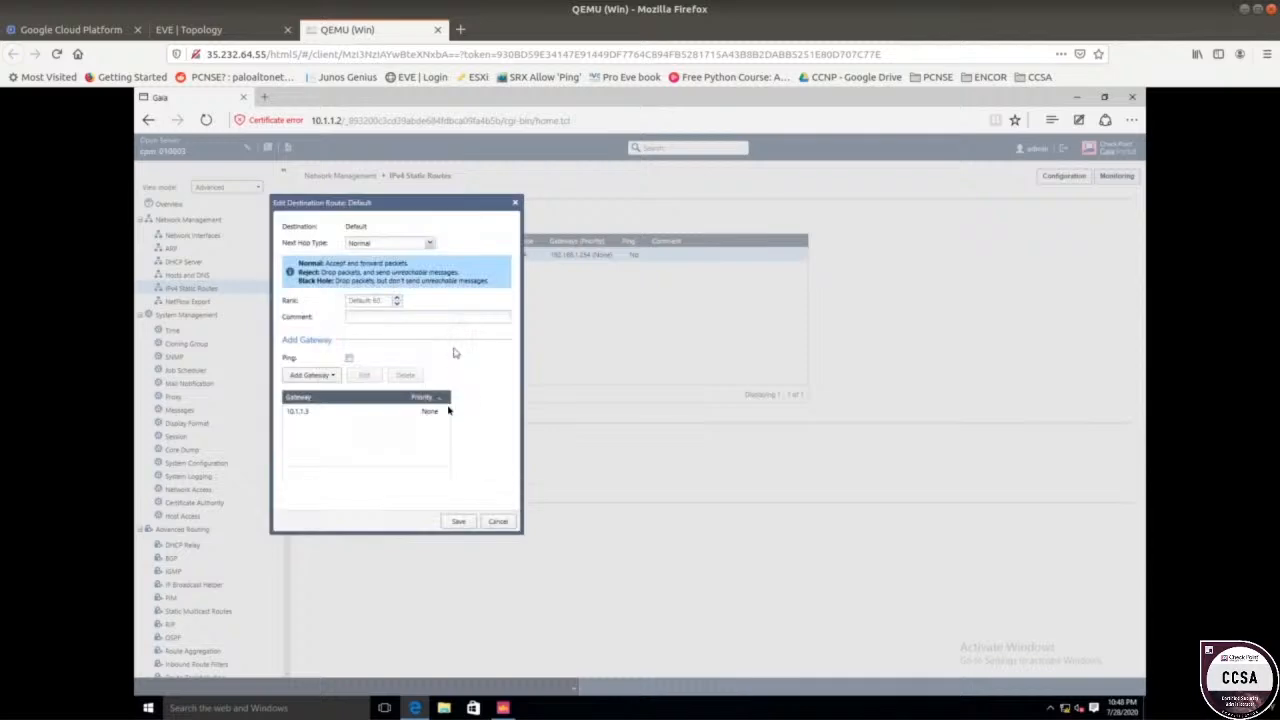
click(460, 521)
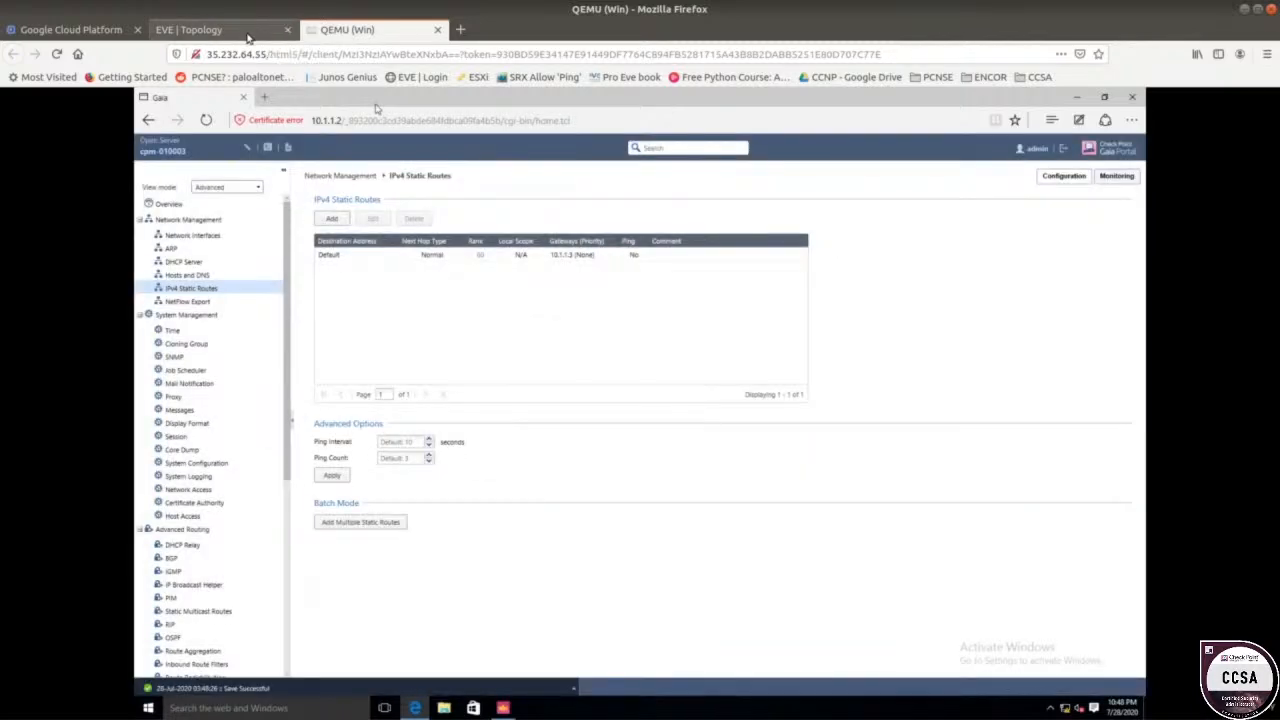
click(251, 38)
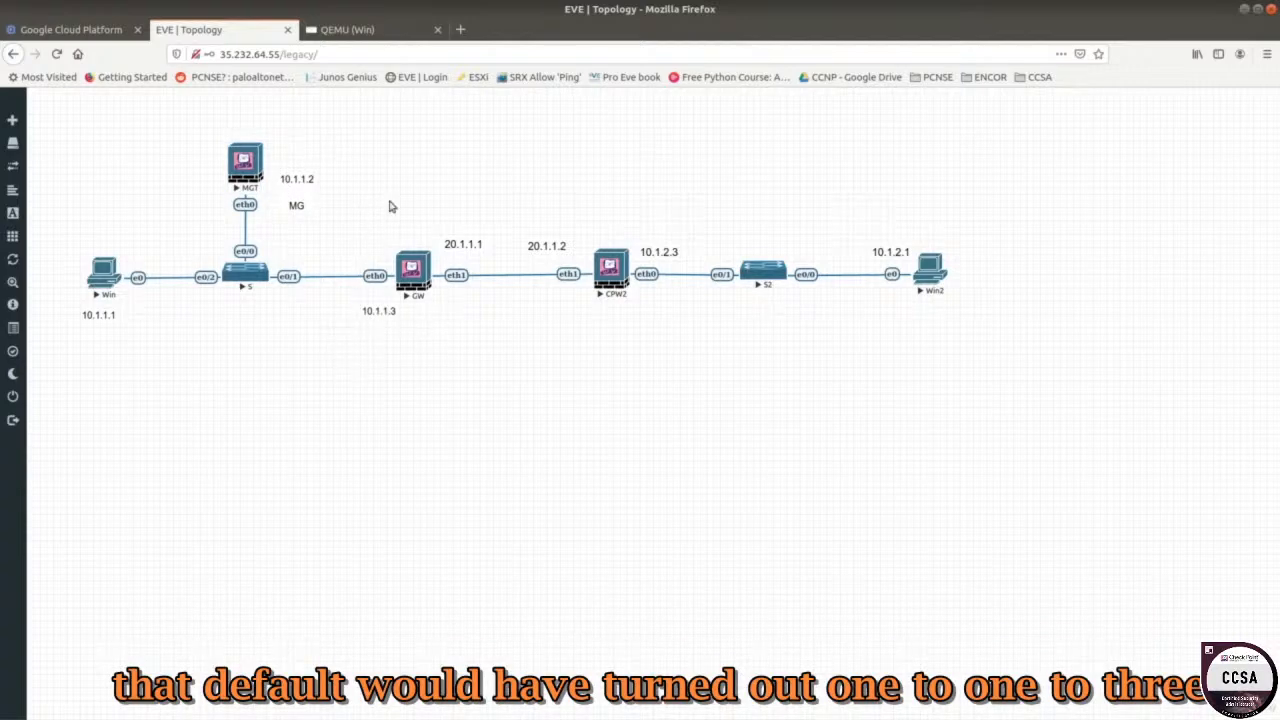
click(343, 31)
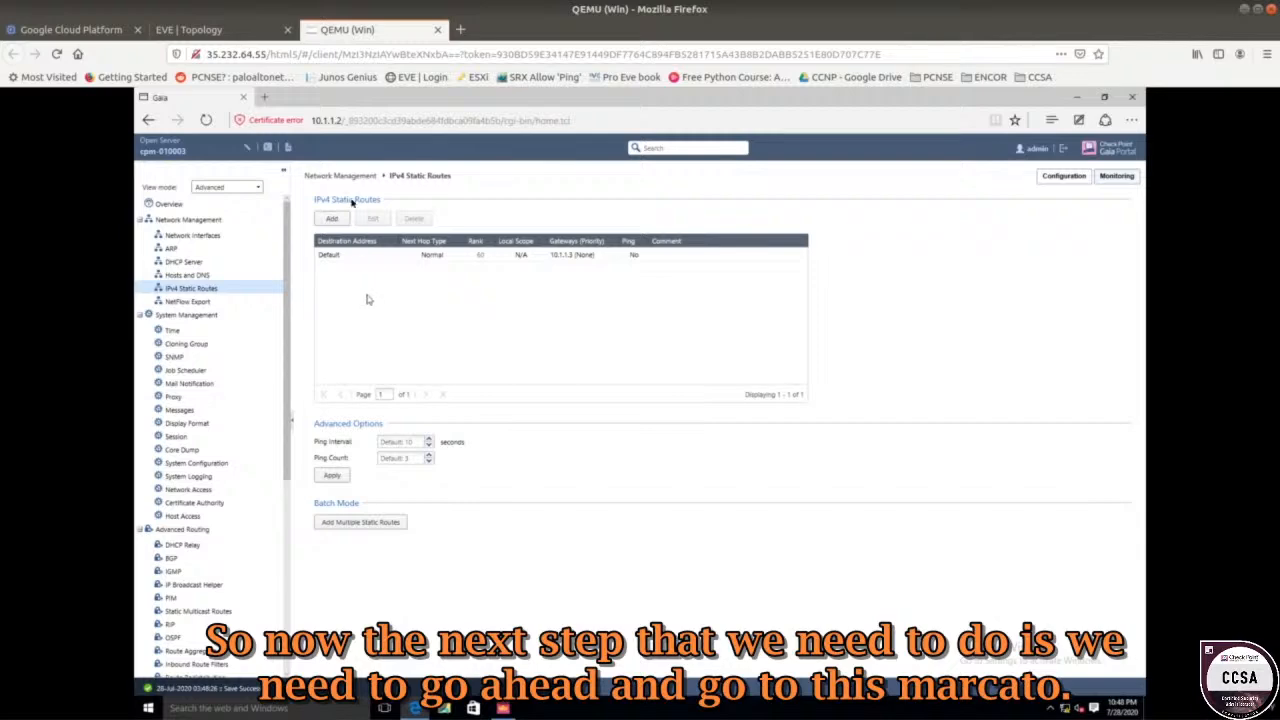
Insert a new rule 3 above the Cleanup rule, pushing Cleanup down to rule 4.
click(503, 709)
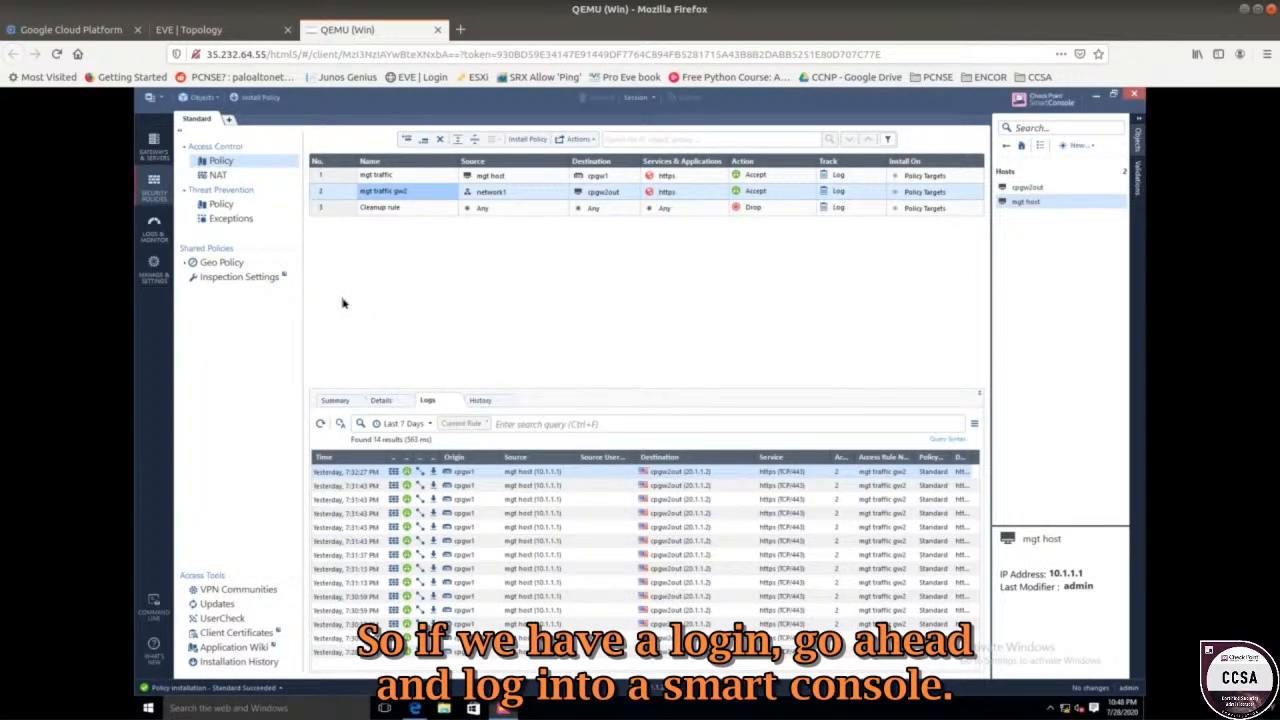
click(349, 209)
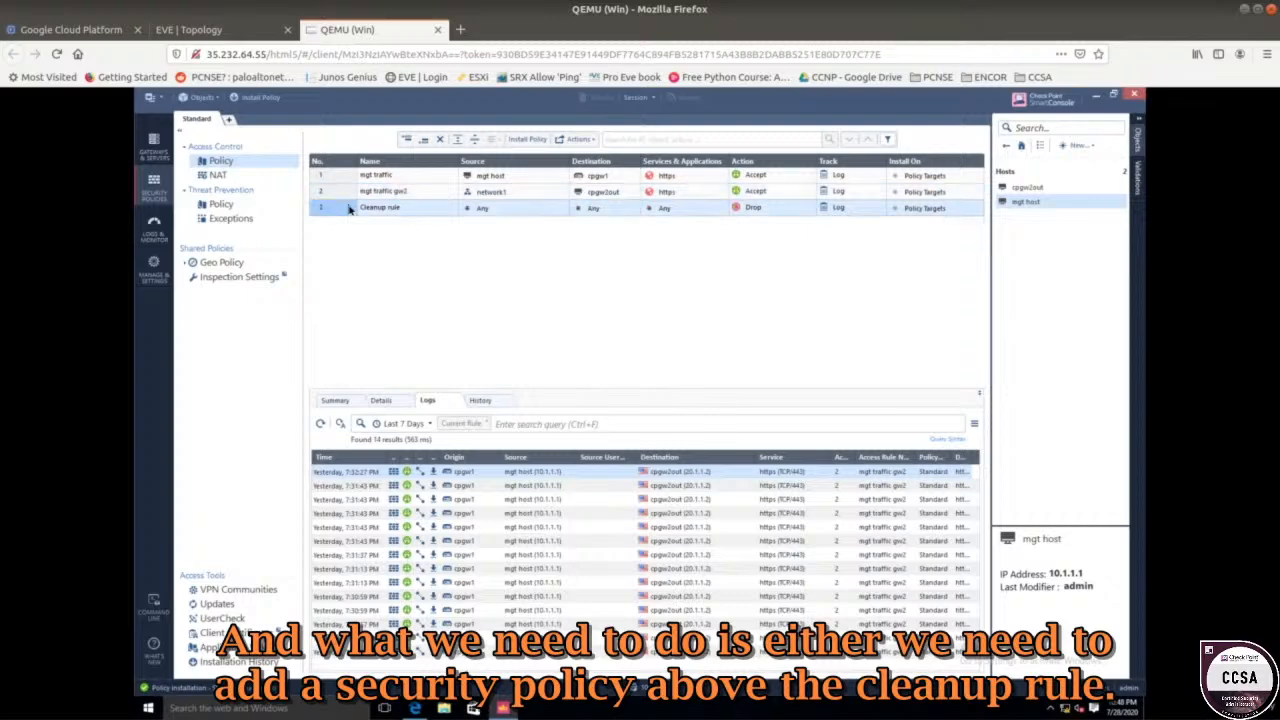
click(408, 142)
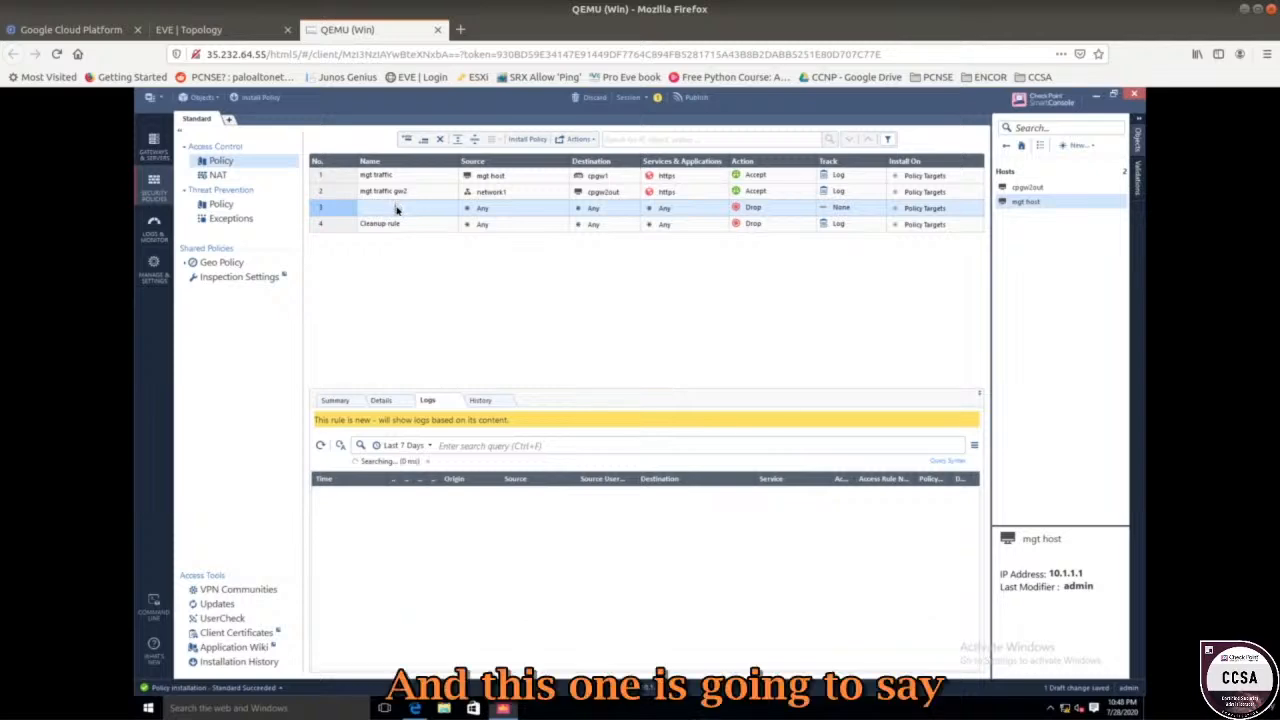
Name rule 3 'mgt server to gw2' and set its source to cpm-010003.
double_click(395, 209)
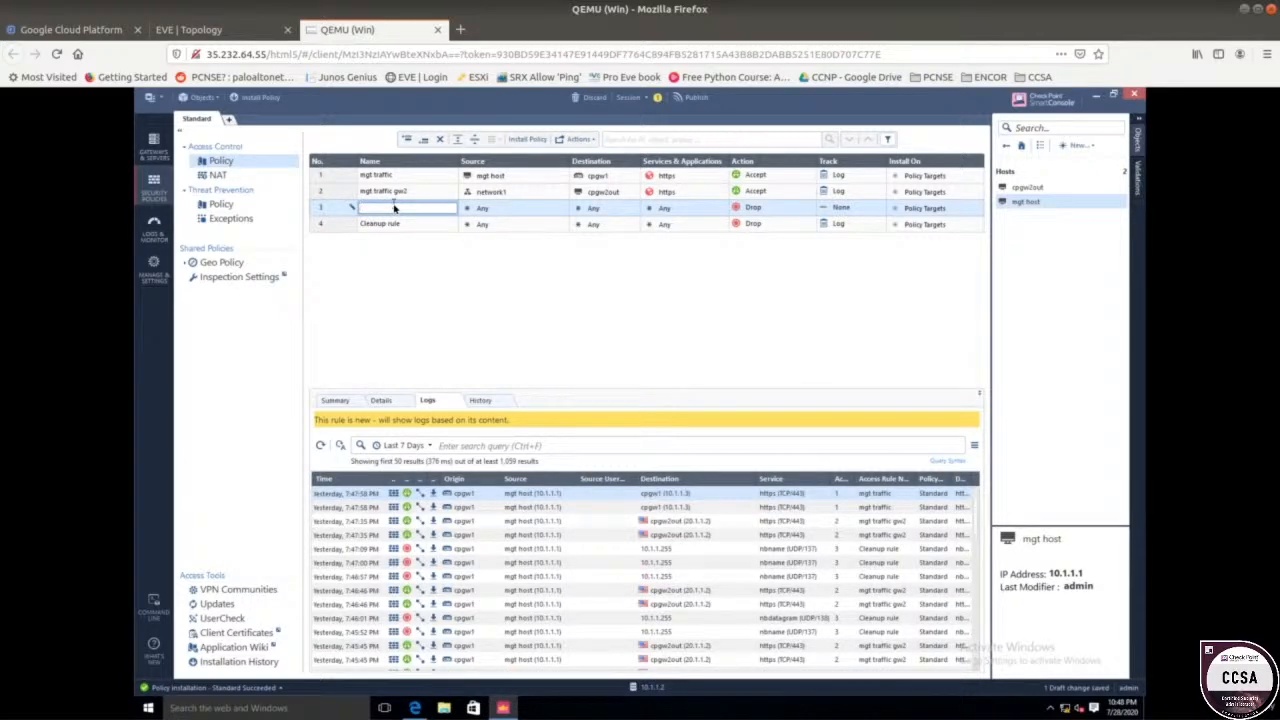
text(mgt server to gw2)
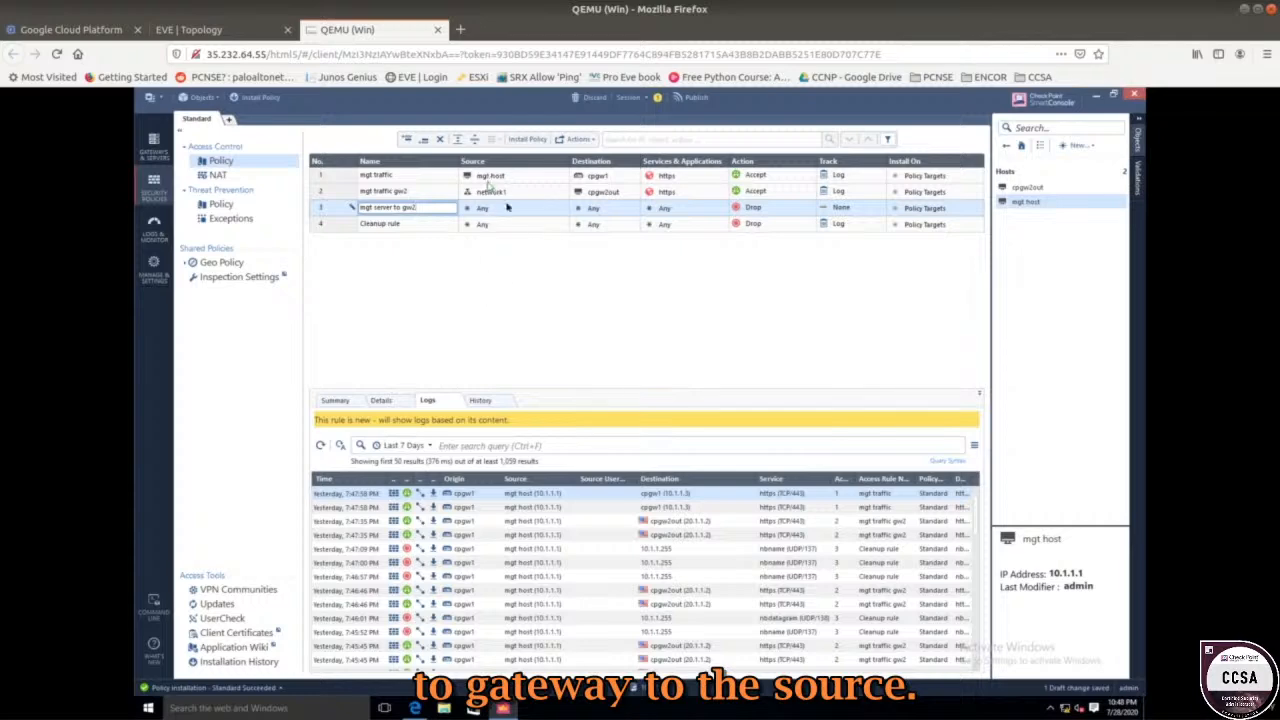
click(563, 207)
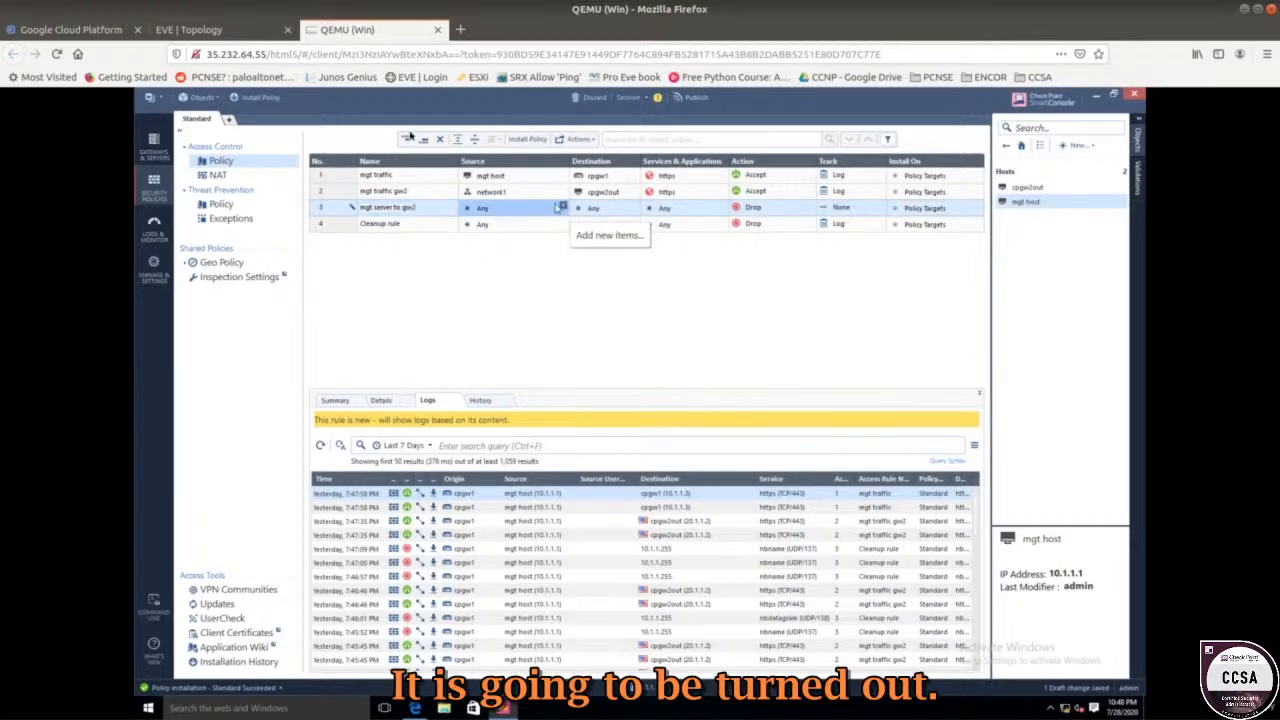
click(262, 29)
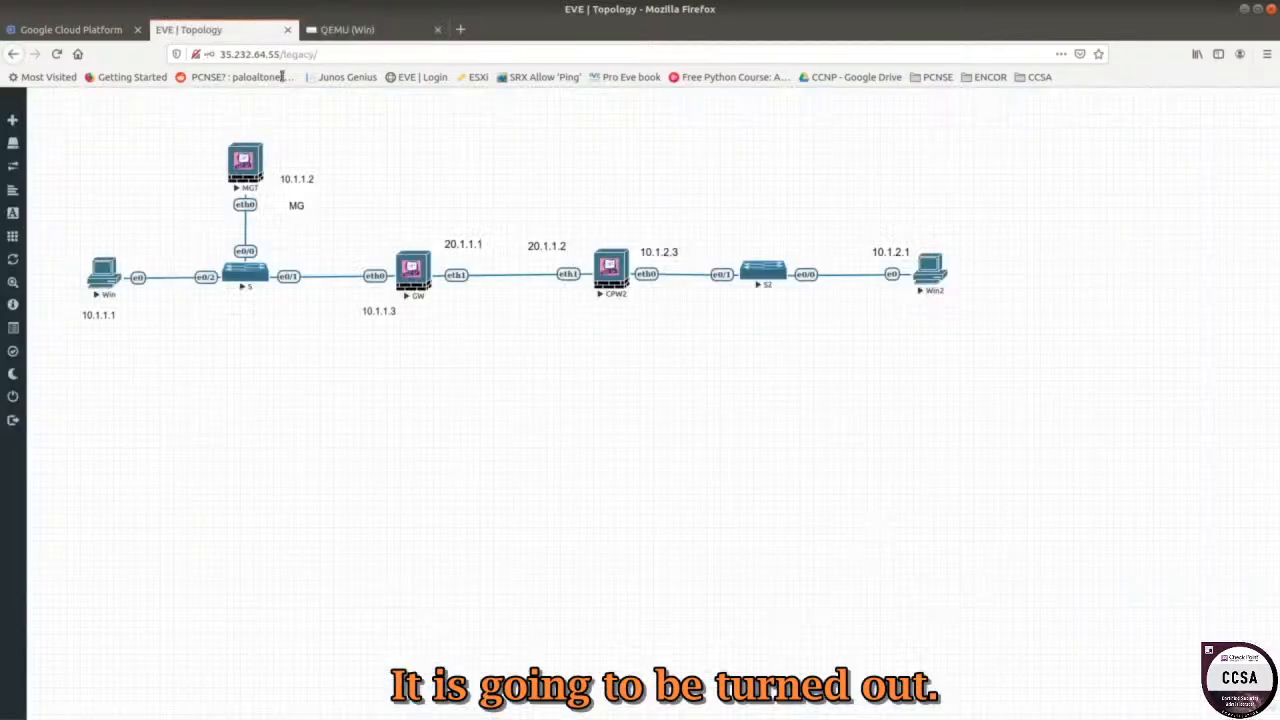
click(346, 30)
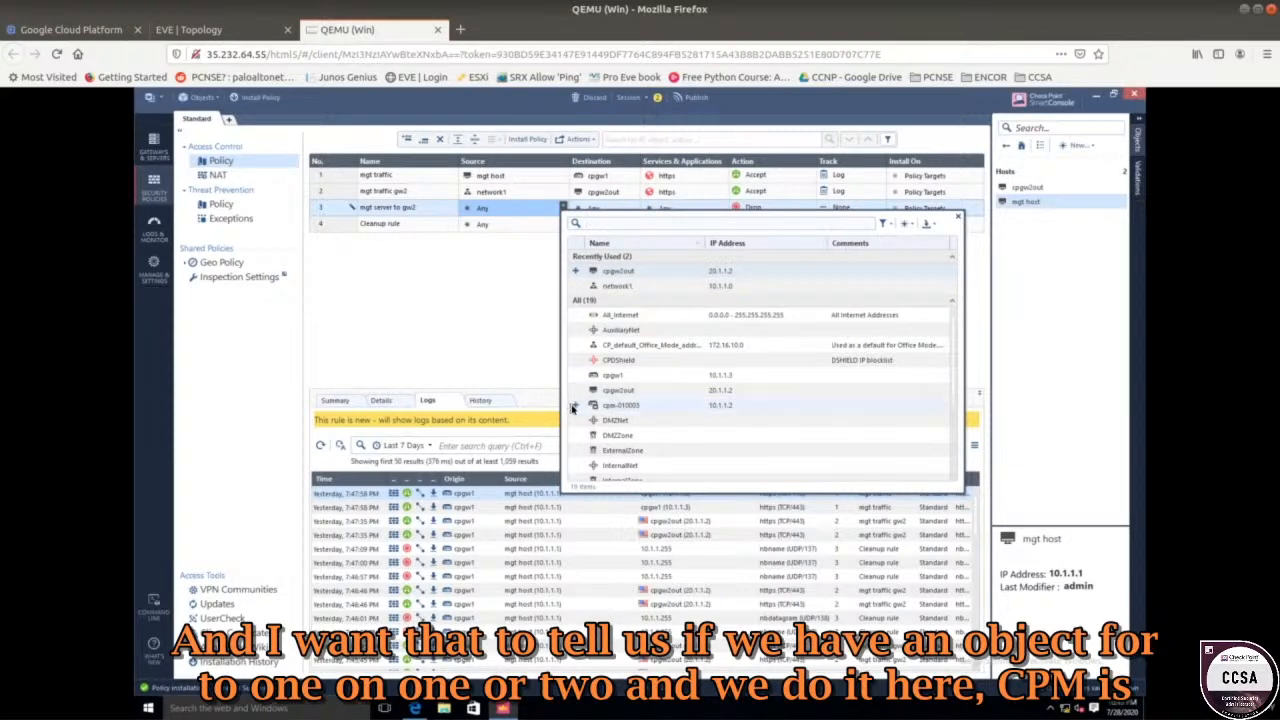
click(574, 408)
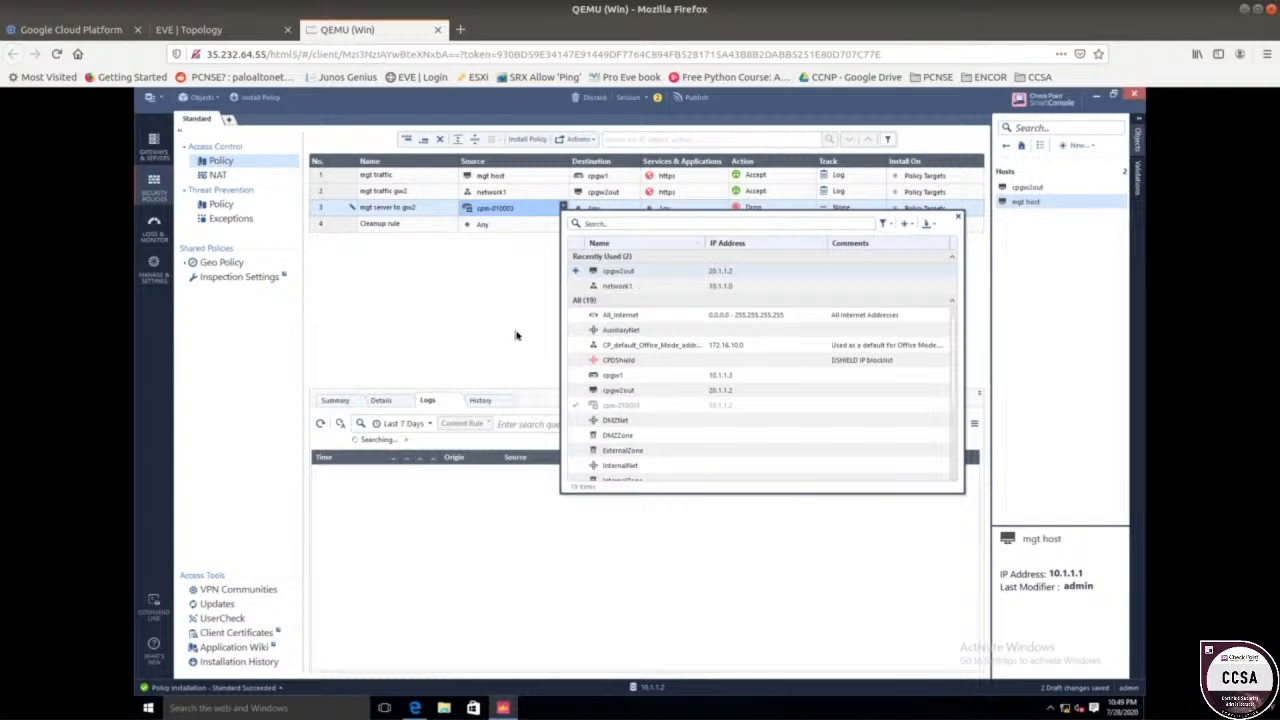
click(517, 331)
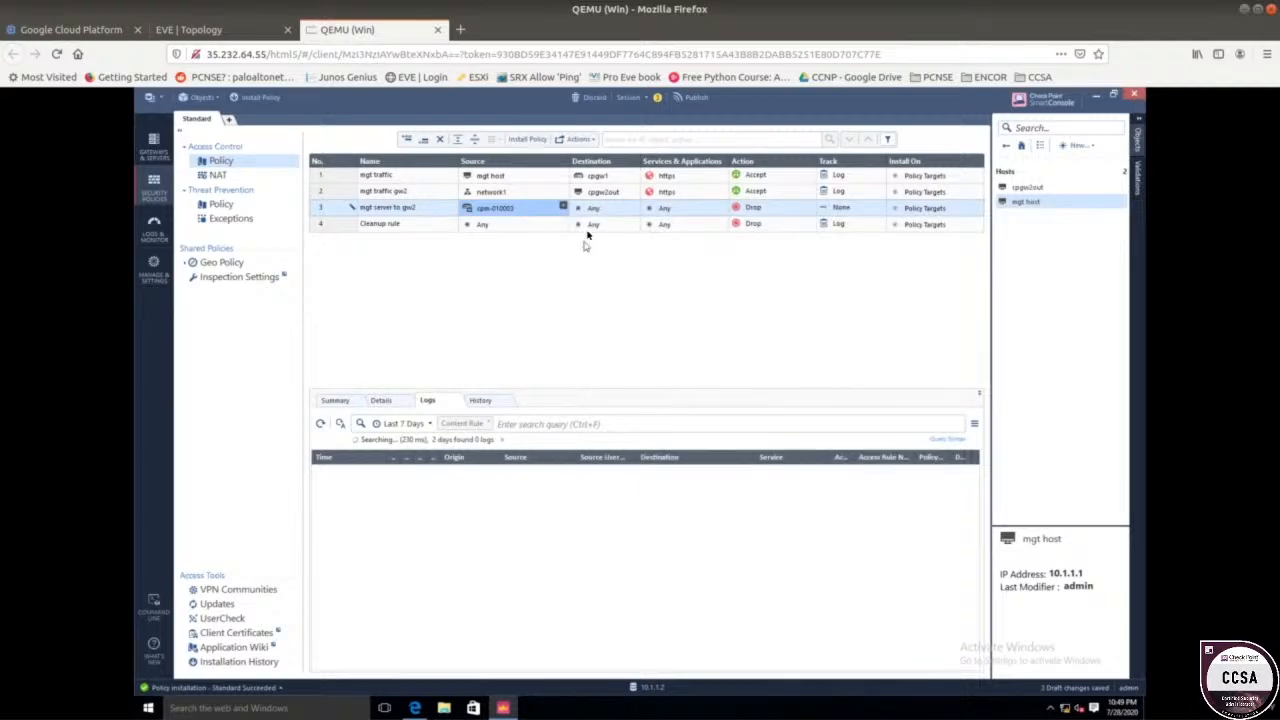
Bring up the object list for the new rule's destination.
mouse_move(600, 199)
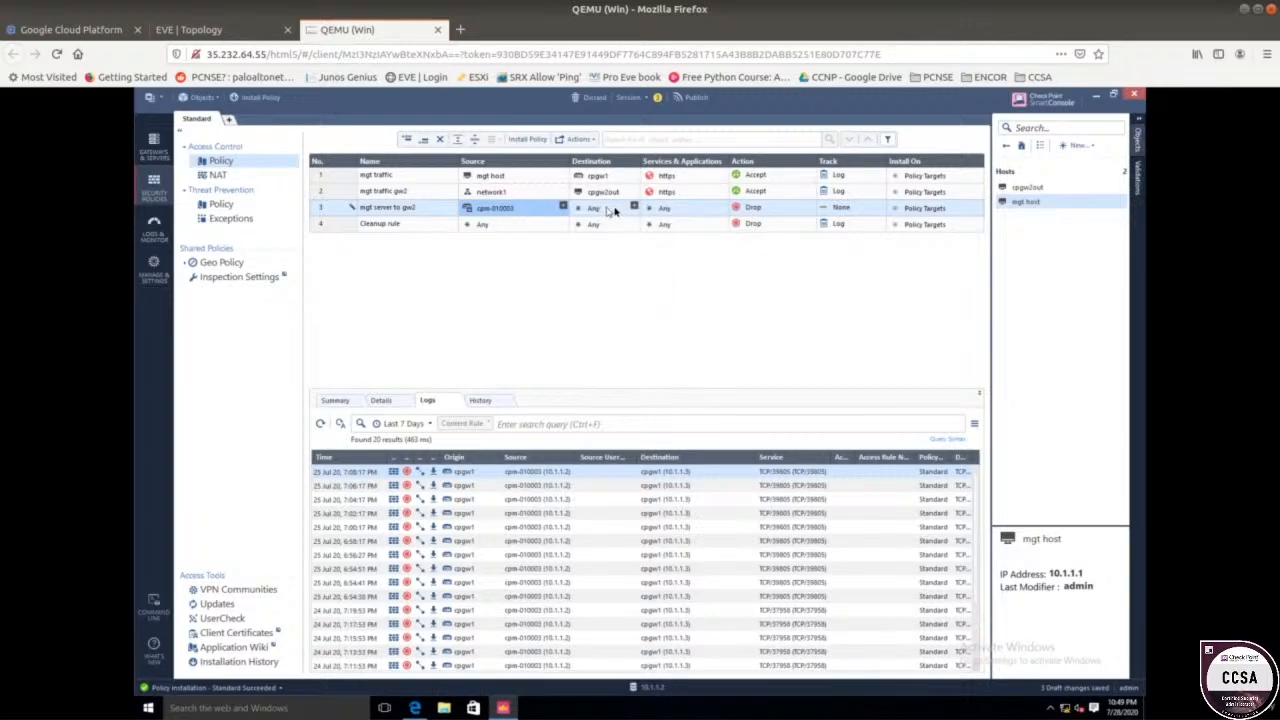
click(637, 208)
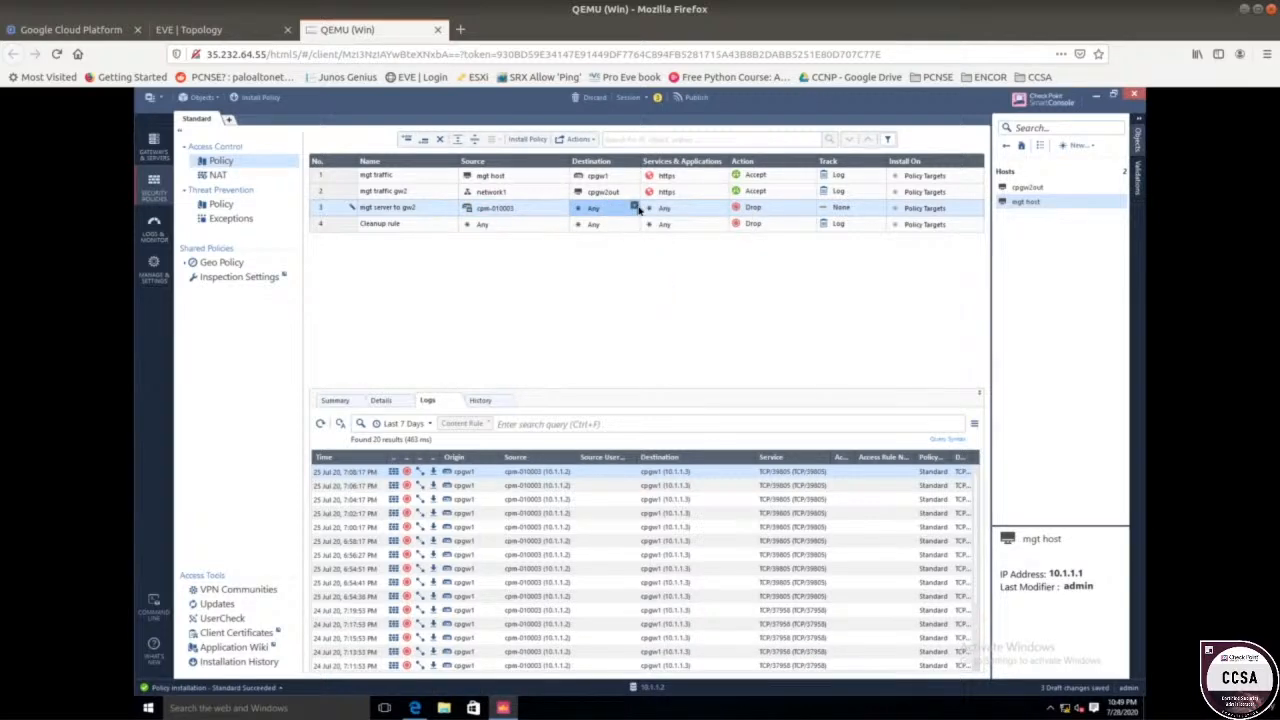
click(636, 207)
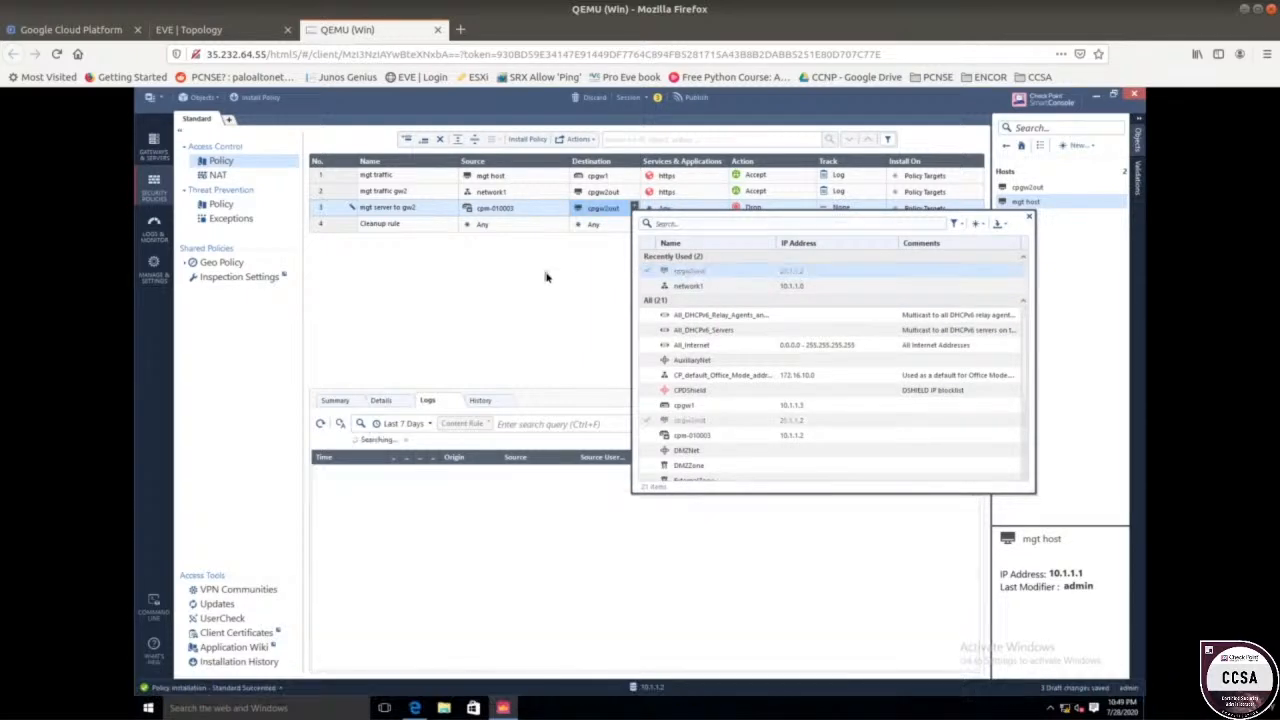
Set the rule's destination to cpgw2out, its action to Accept and its track to Log.
click(648, 271)
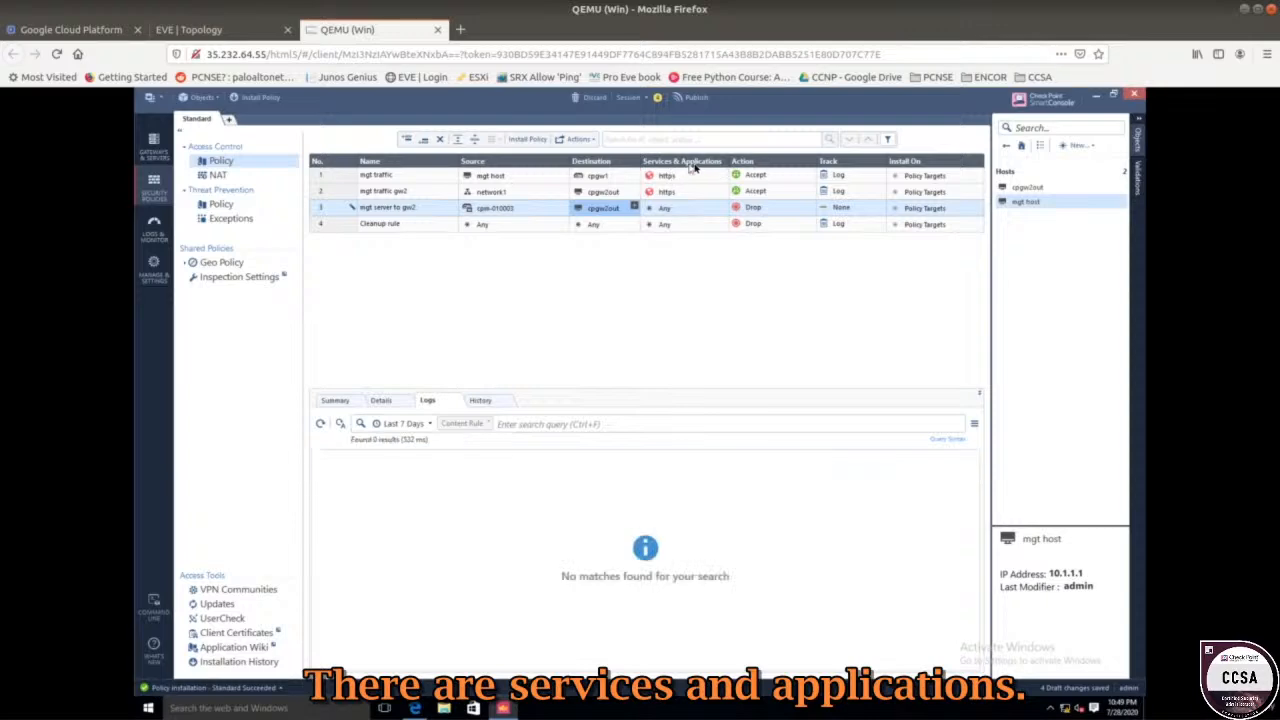
click(810, 208)
click(834, 217)
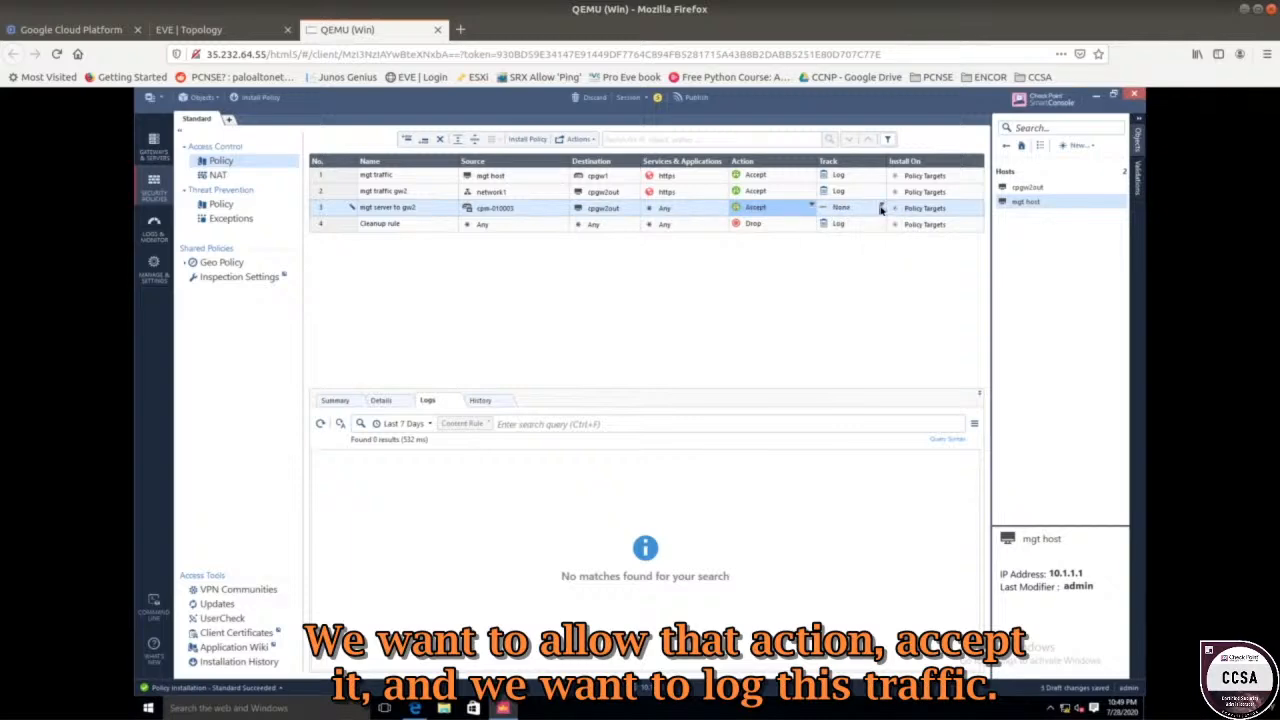
click(881, 208)
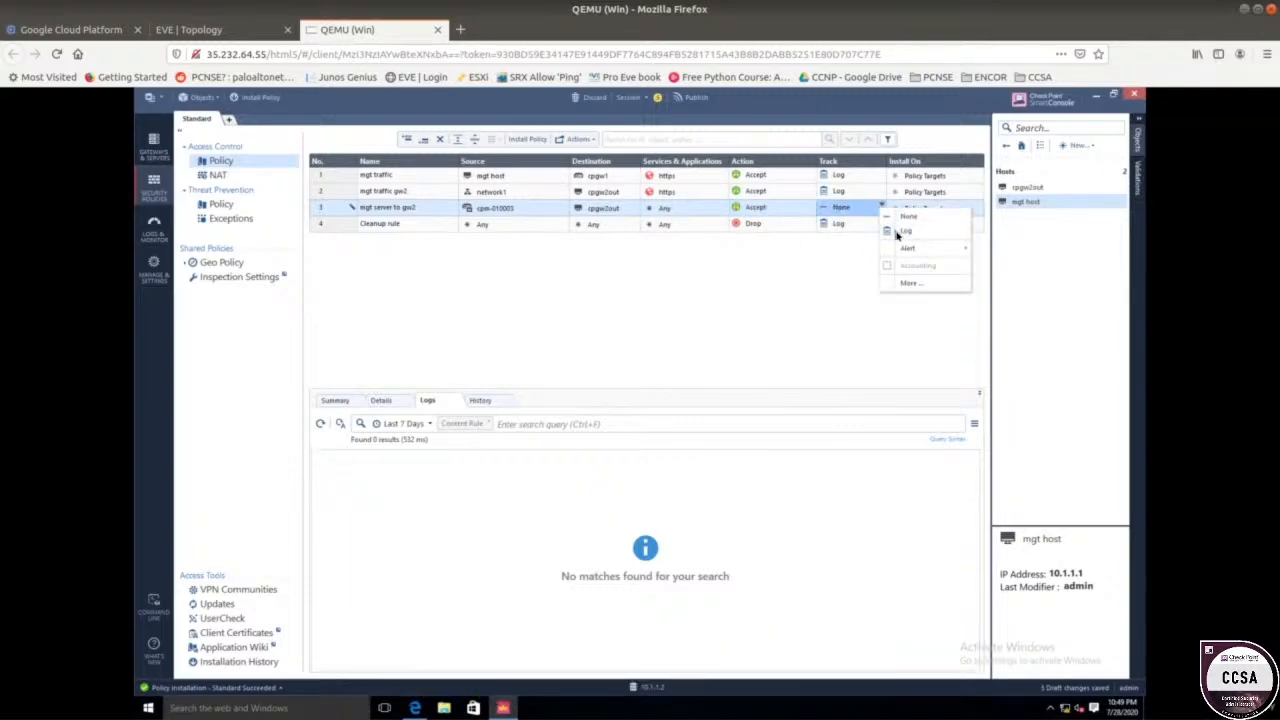
click(901, 233)
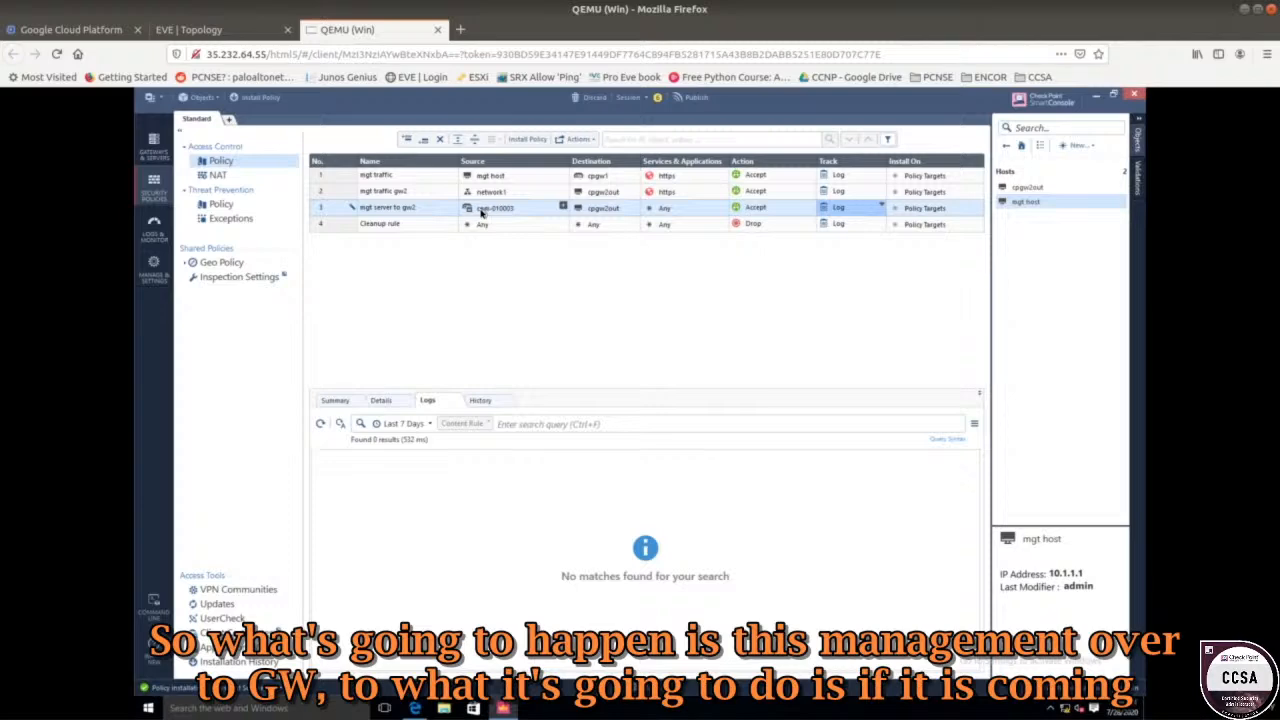
mouse_move(490, 212)
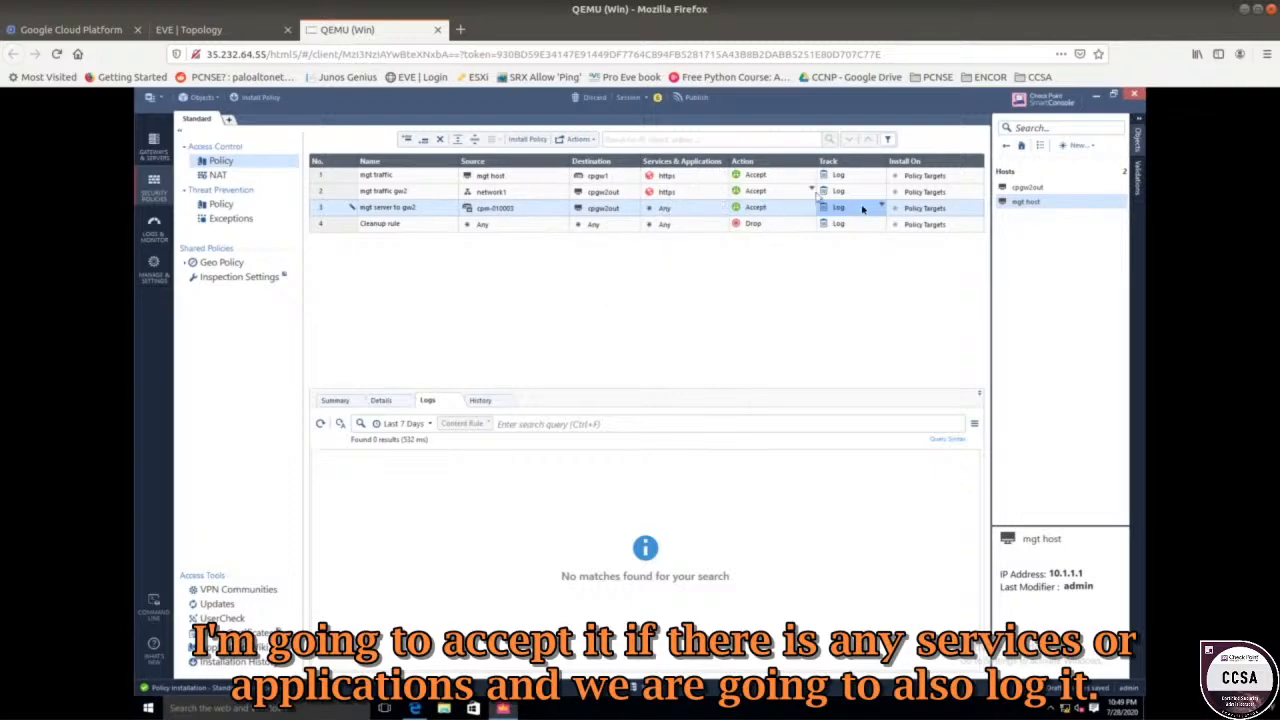
Publish the draft, install the Standard policy on cpgw1, verify it in Recent Tasks, then view the topology.
click(683, 101)
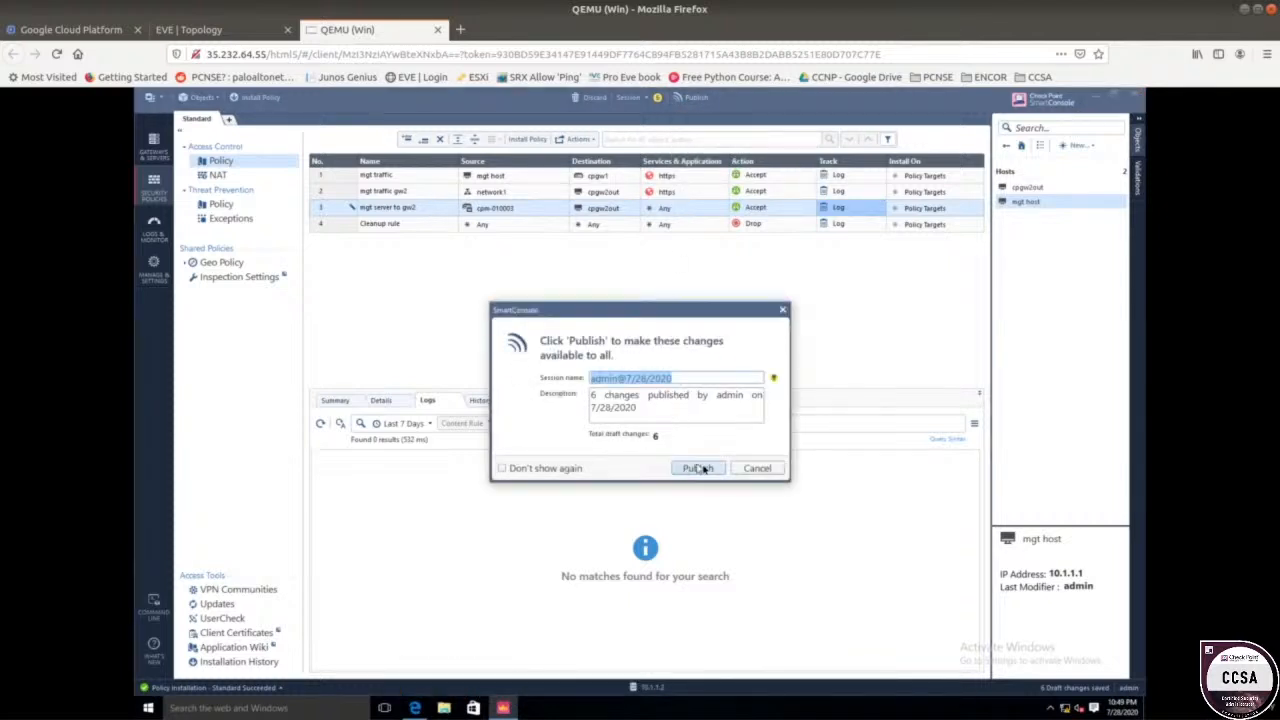
click(692, 468)
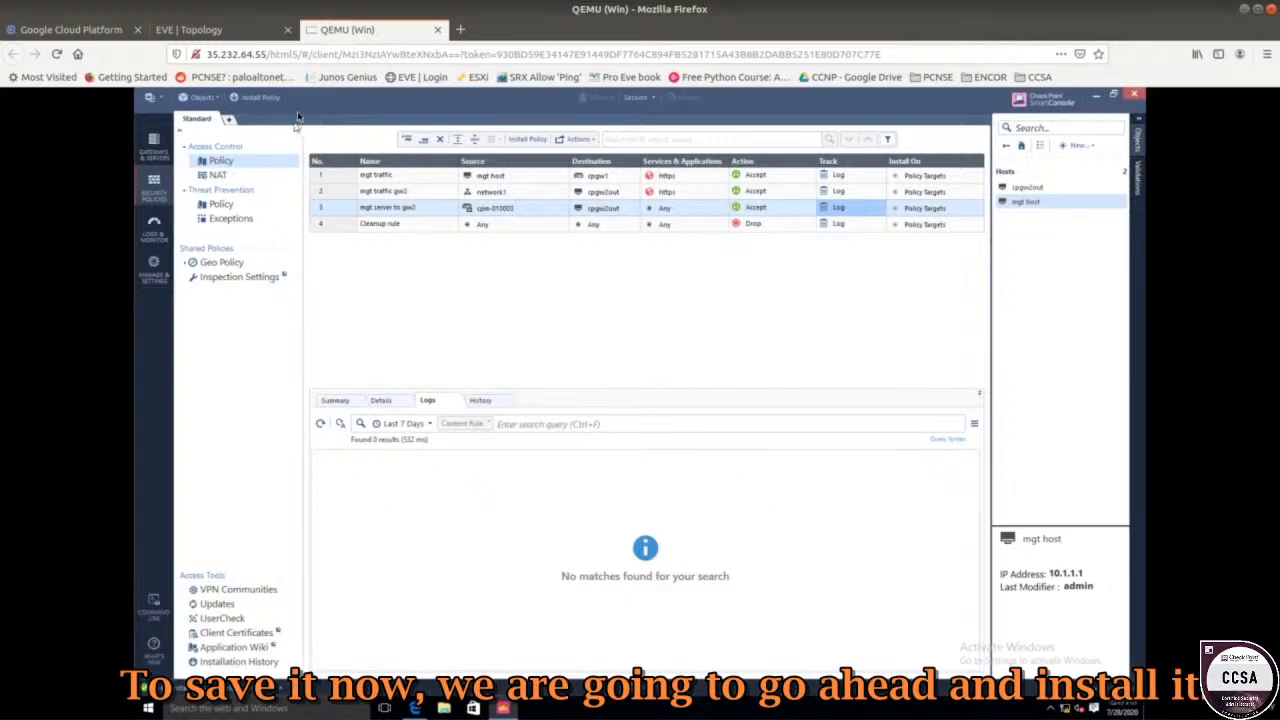
click(272, 99)
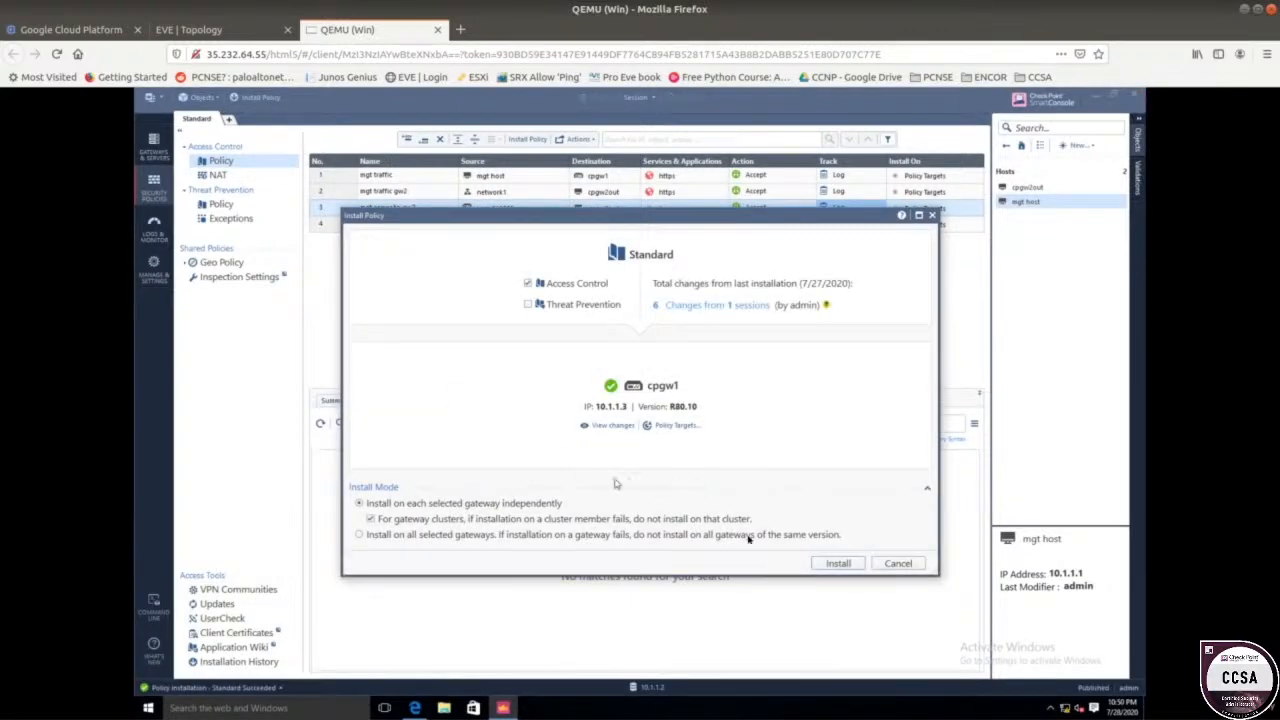
click(836, 564)
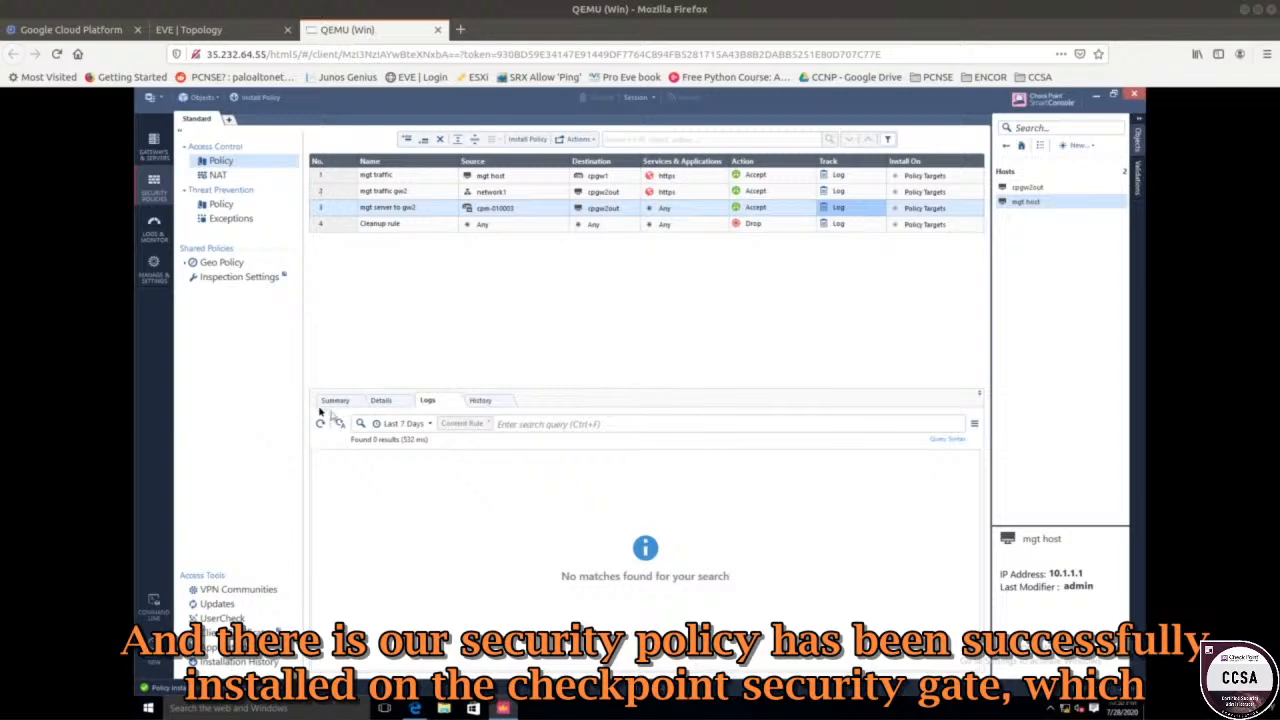
click(165, 688)
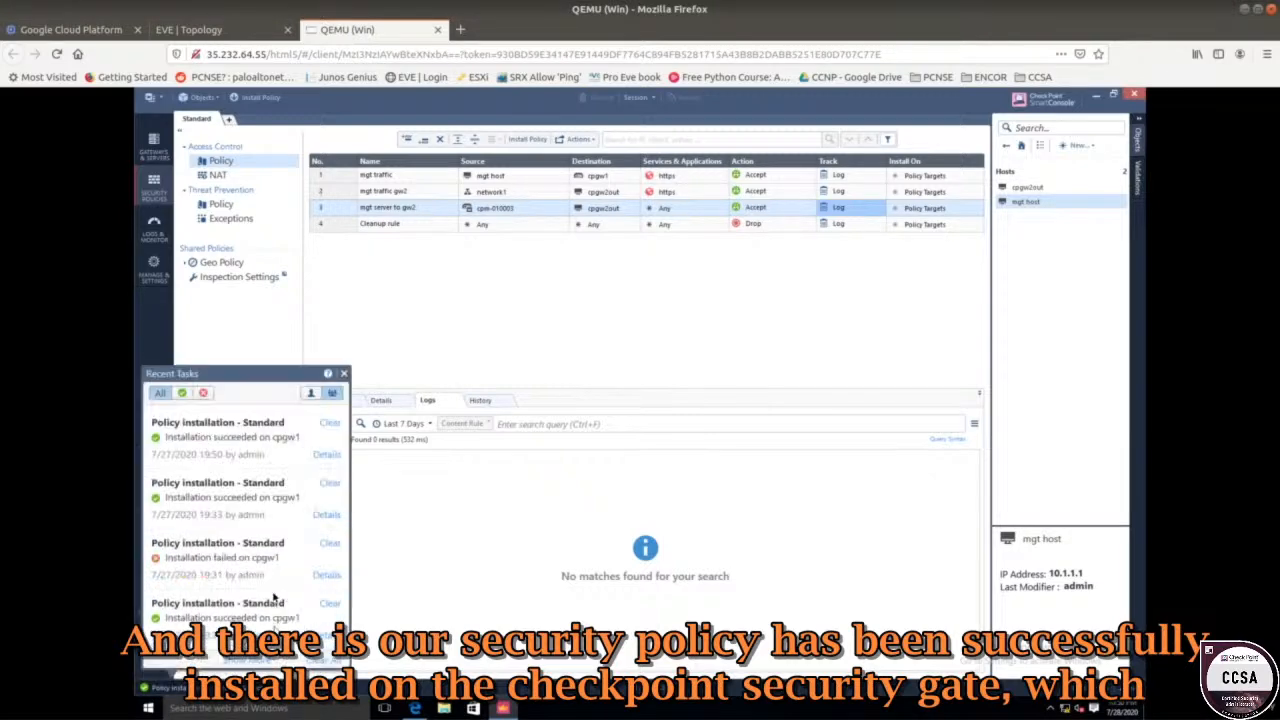
click(200, 29)
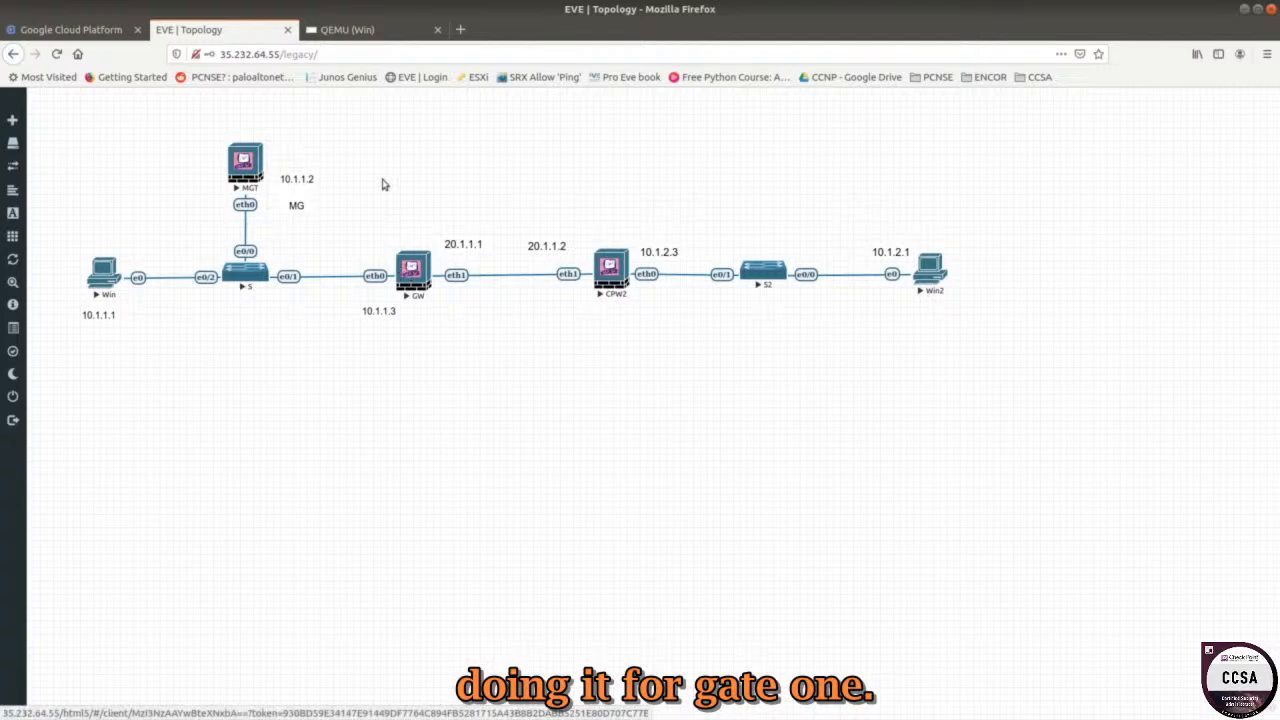
Return to SmartConsole on the Windows machine through the QEMU (Win) tab.
click(368, 36)
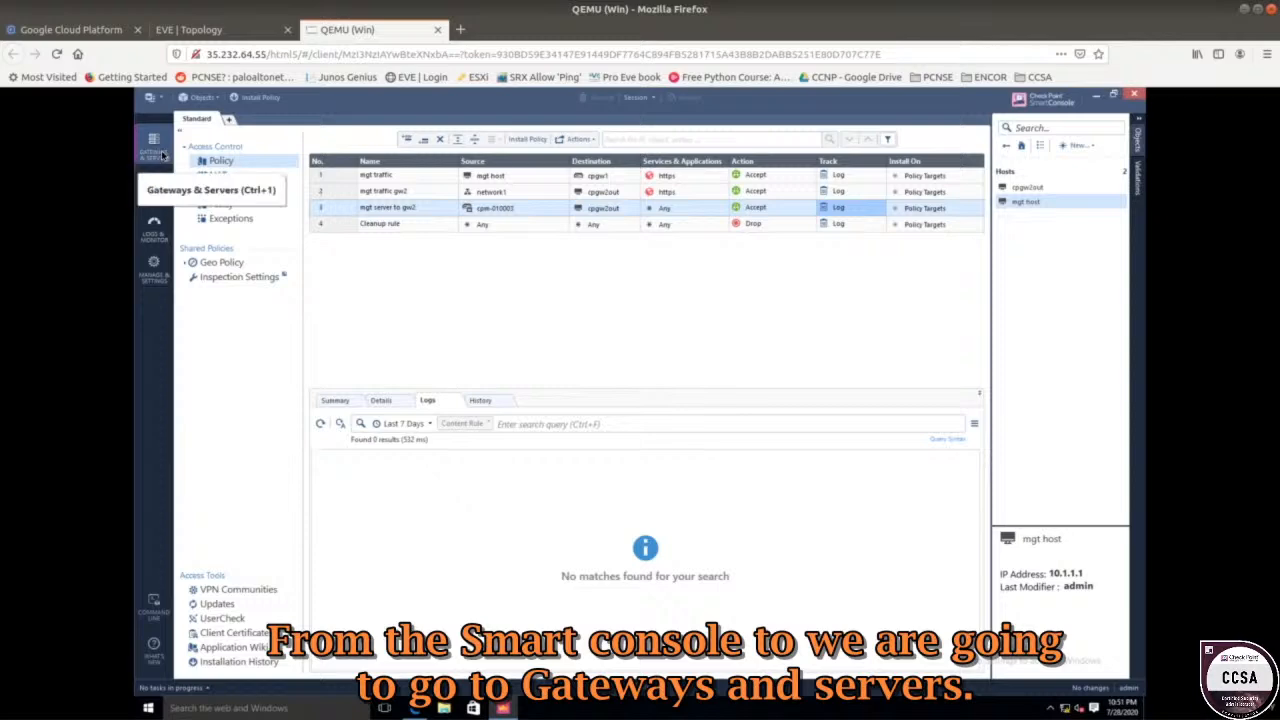
Start a new security gateway in the Gateways & Servers view using the wizard mode.
click(154, 150)
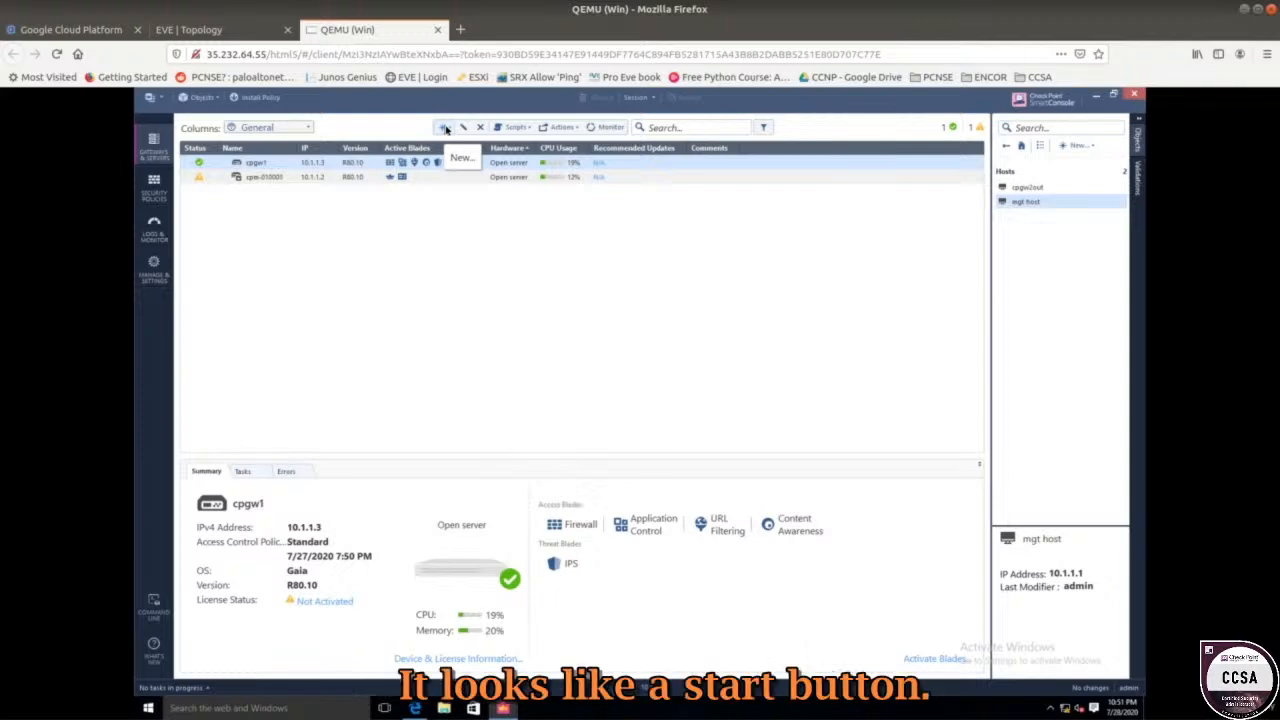
click(445, 128)
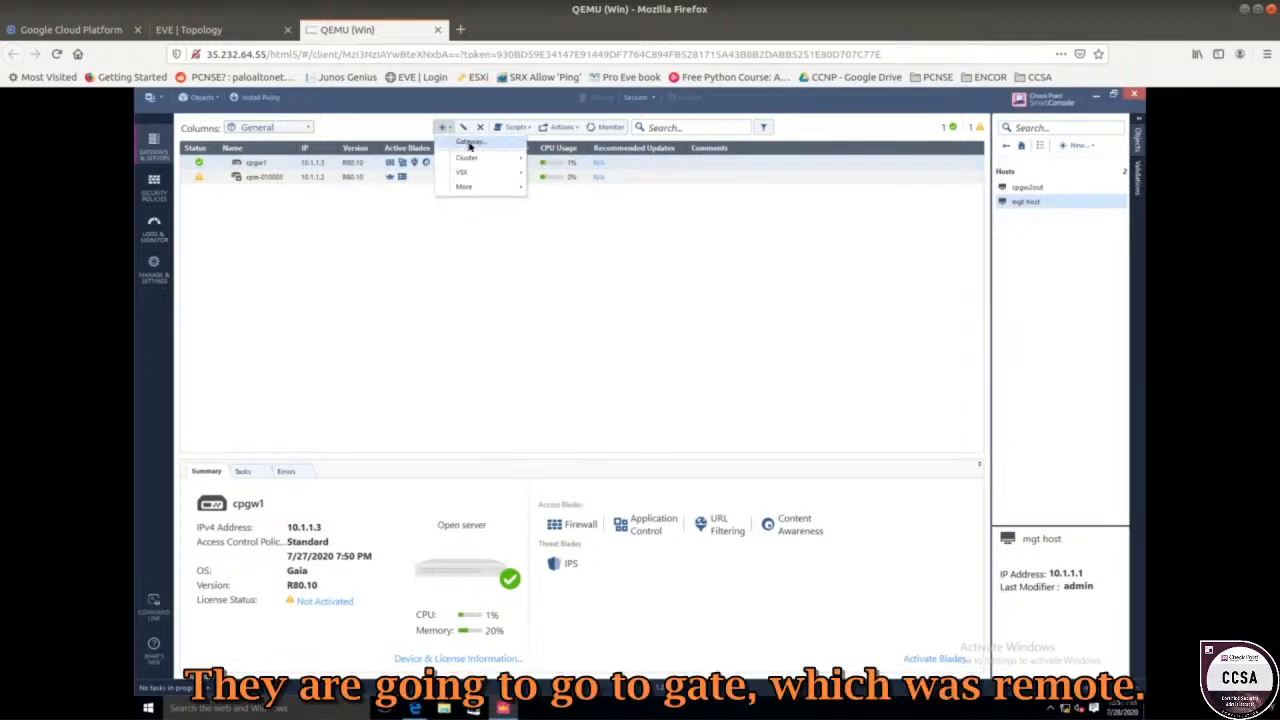
click(469, 143)
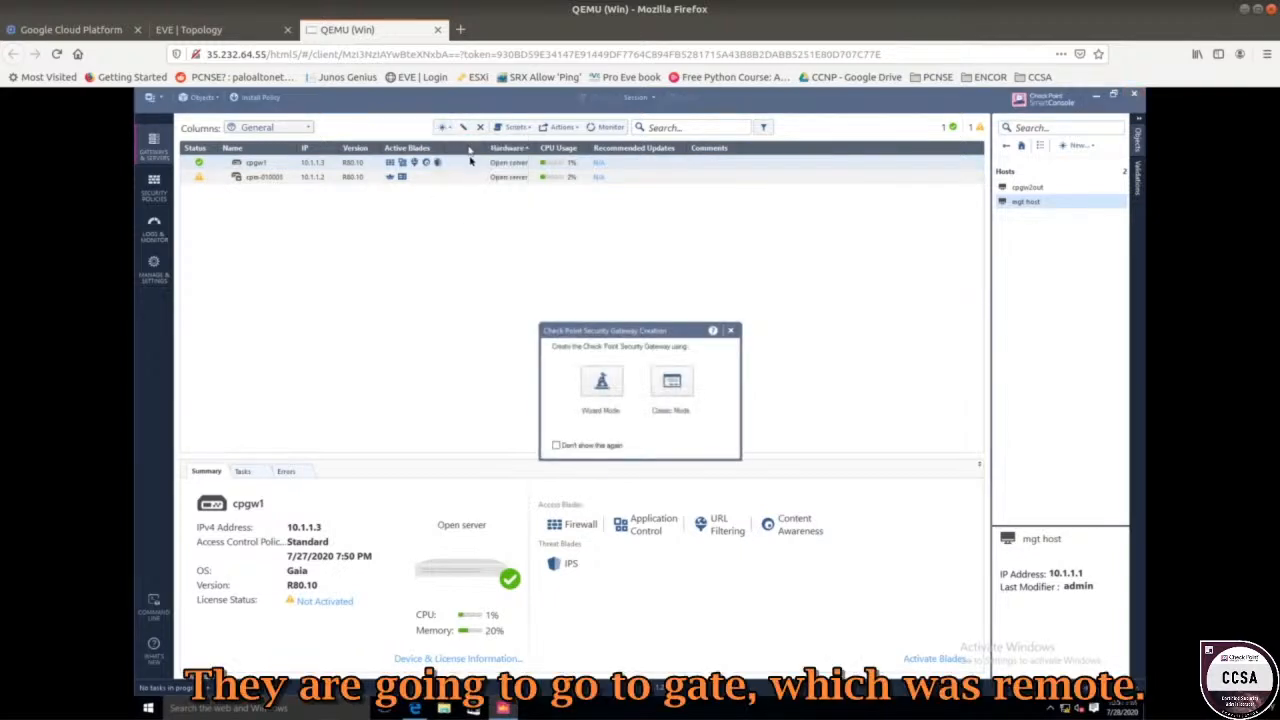
click(604, 380)
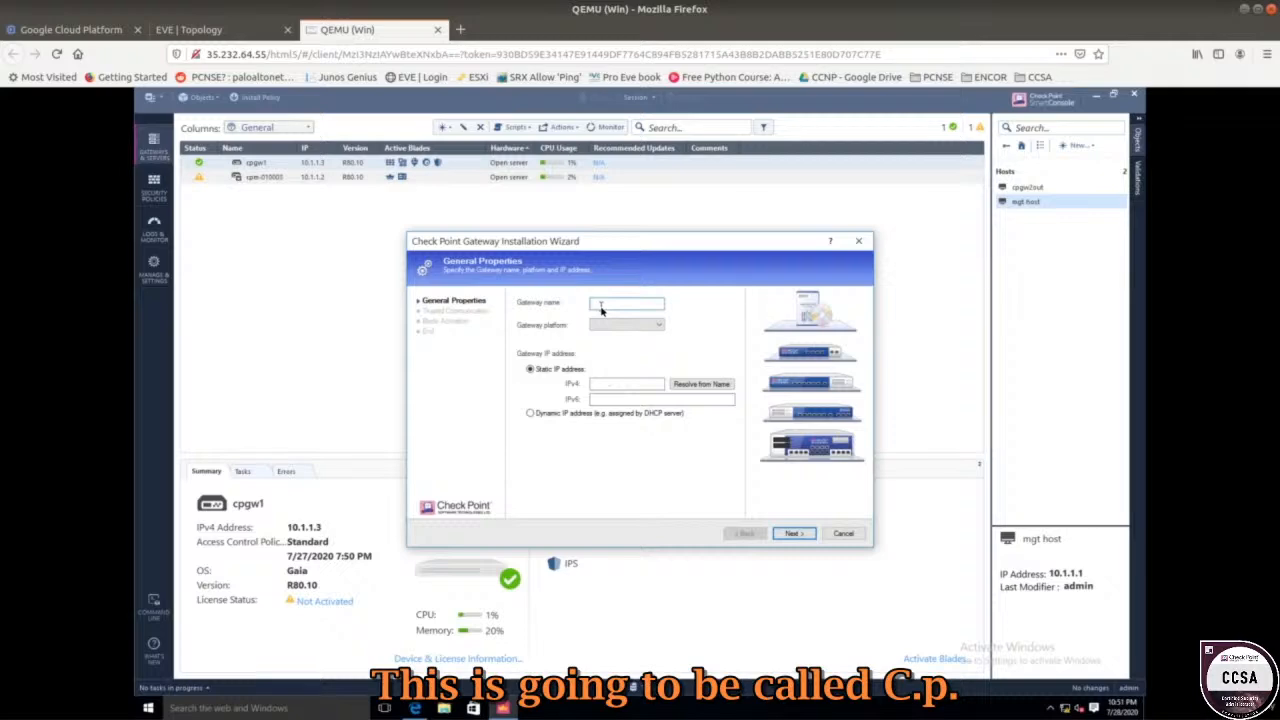
Define gateway cpgw2 as an Open server with IPv4 address 20.1.1.2 and continue.
text(cpgw2)
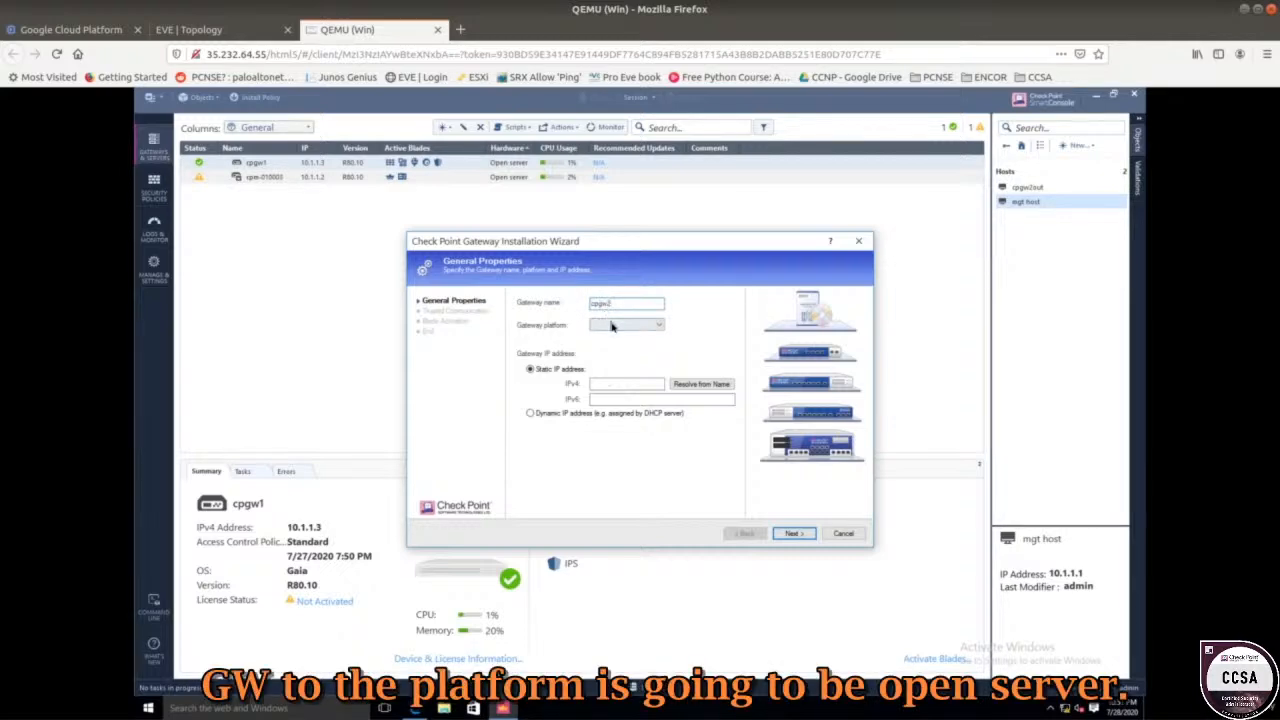
click(612, 326)
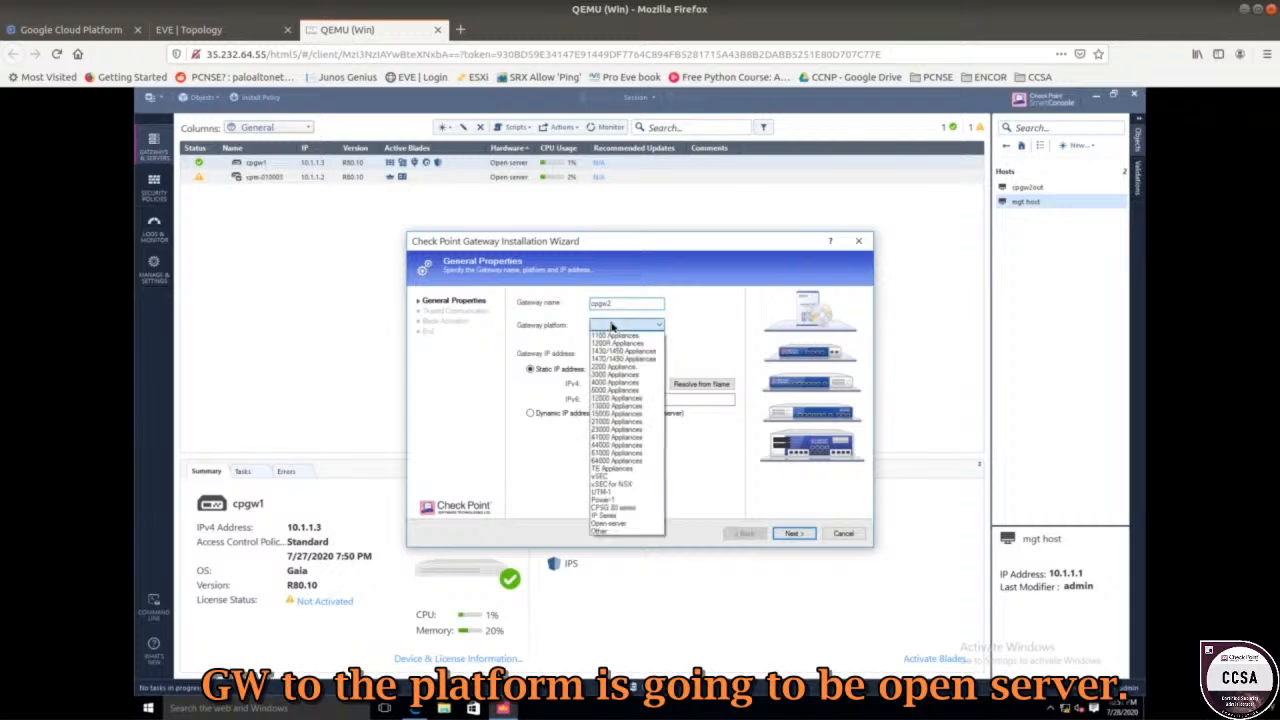
click(606, 531)
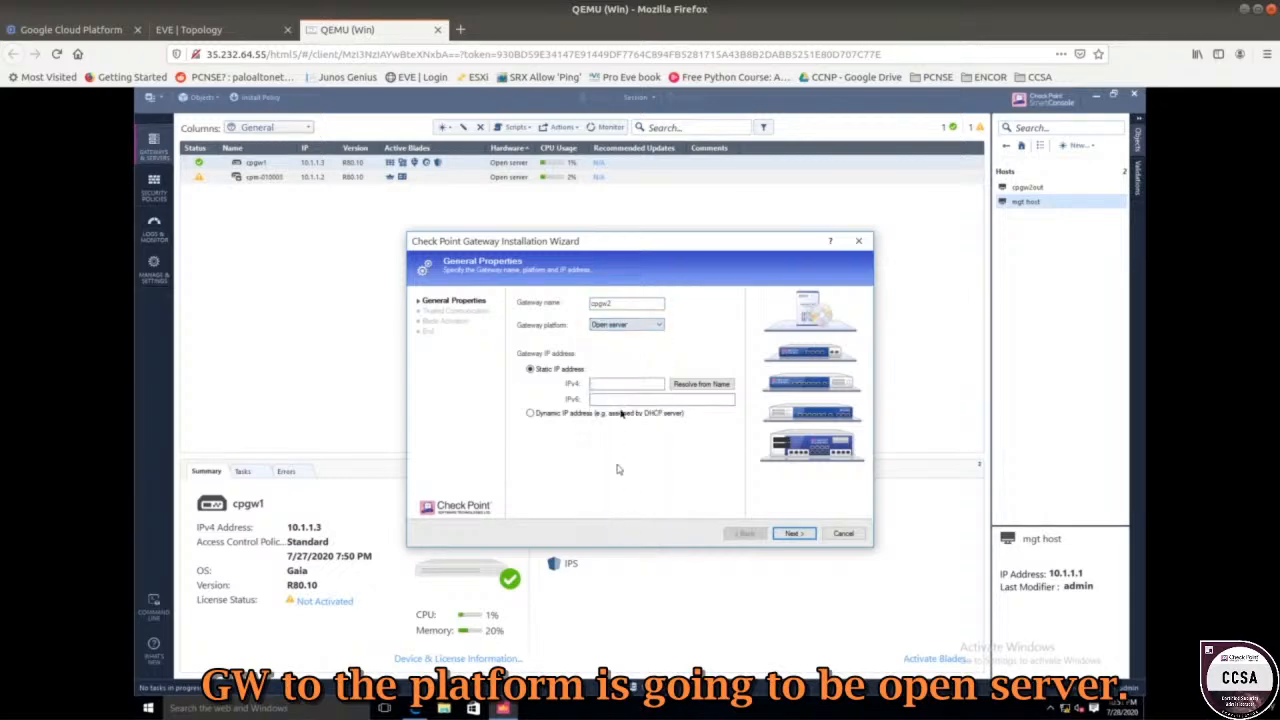
click(603, 388)
text(20.1.1.2)
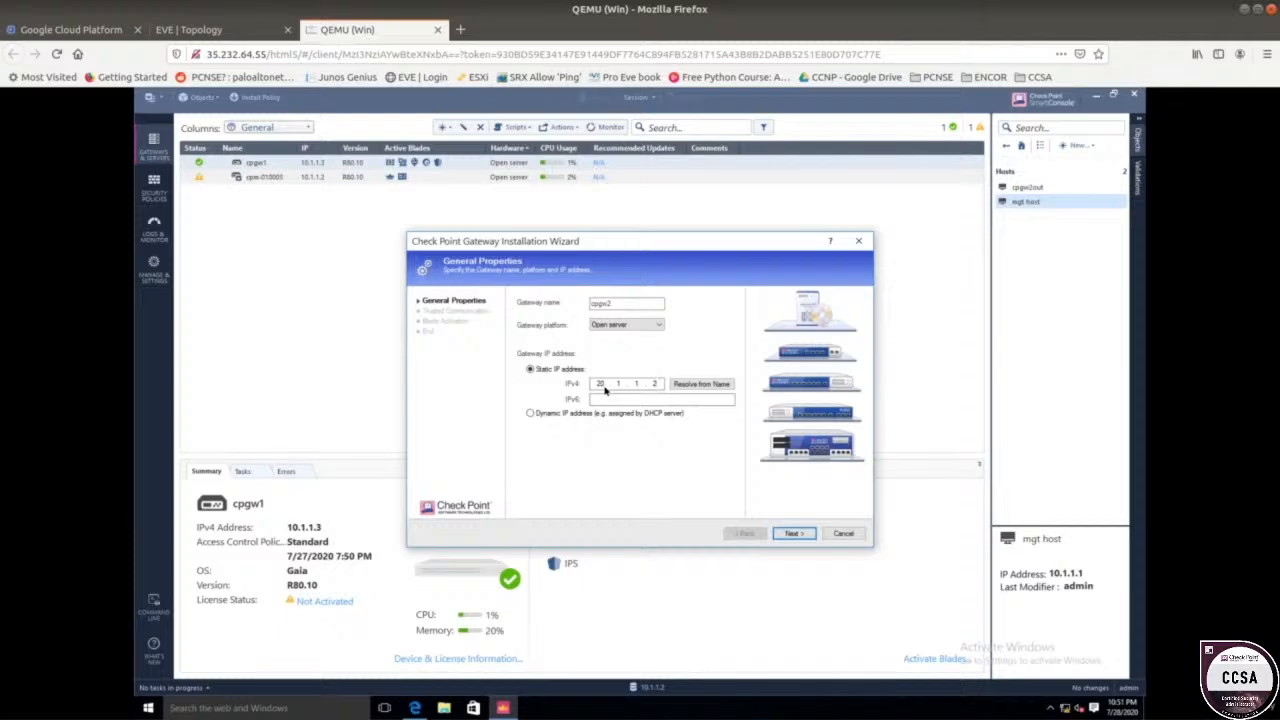
click(792, 533)
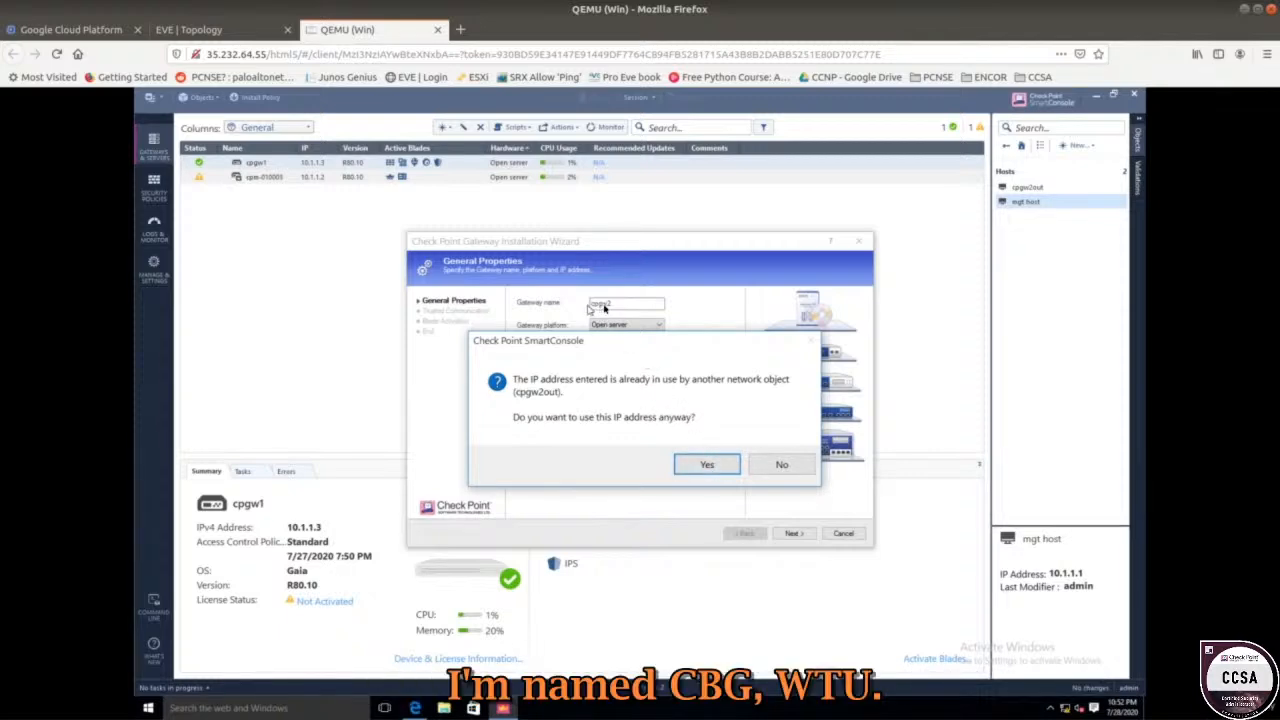
Accept the reused IP and initialize SIC trust with cpgw2 using the one-time password.
click(705, 466)
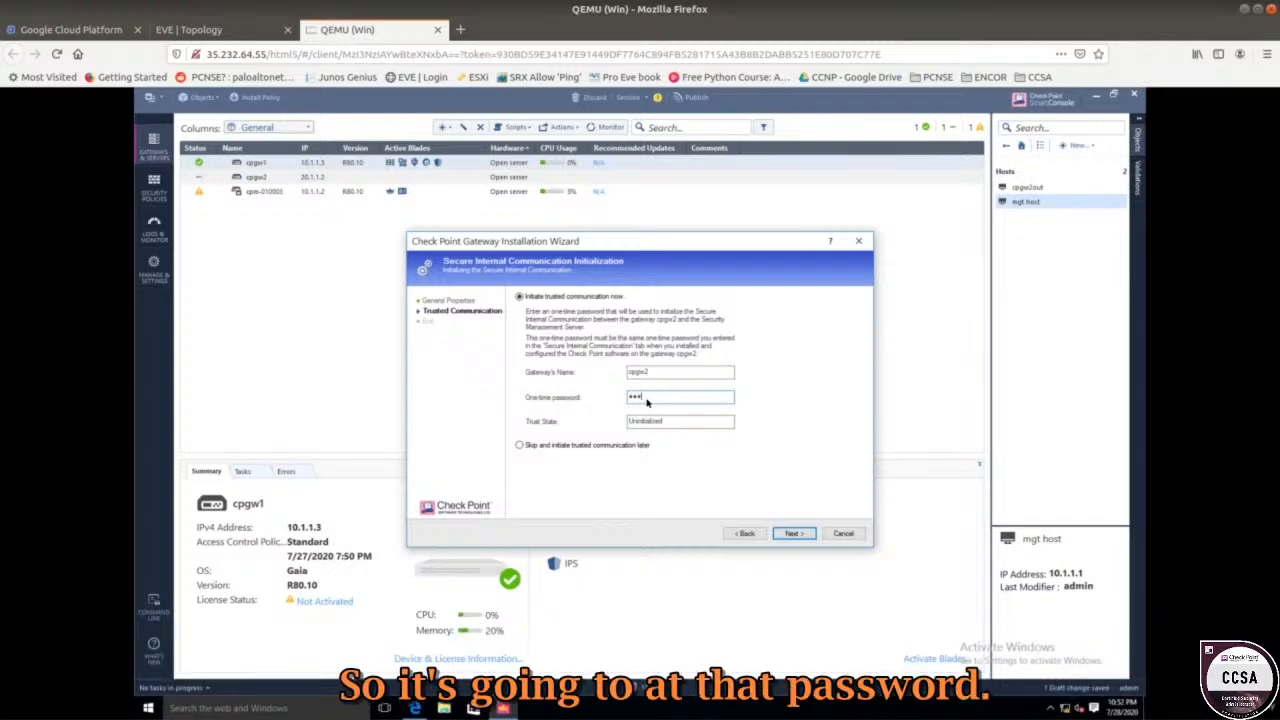
text(••)
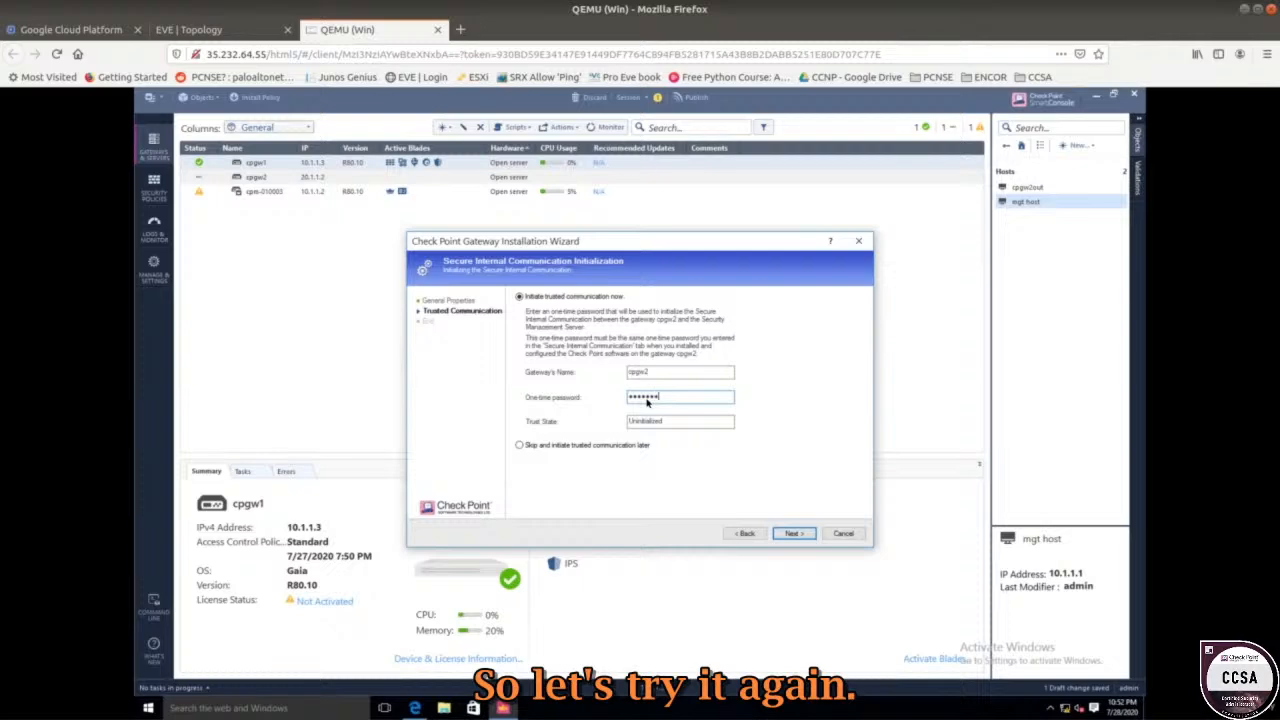
text(••)
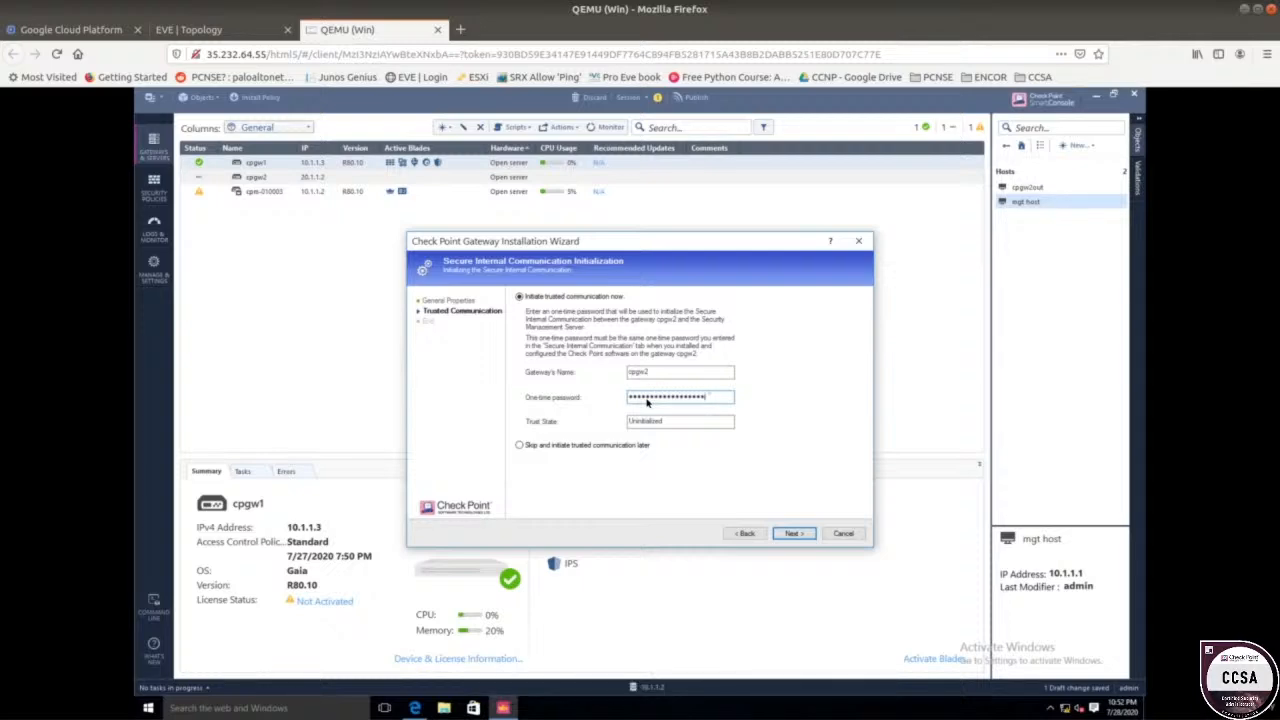
text(•)
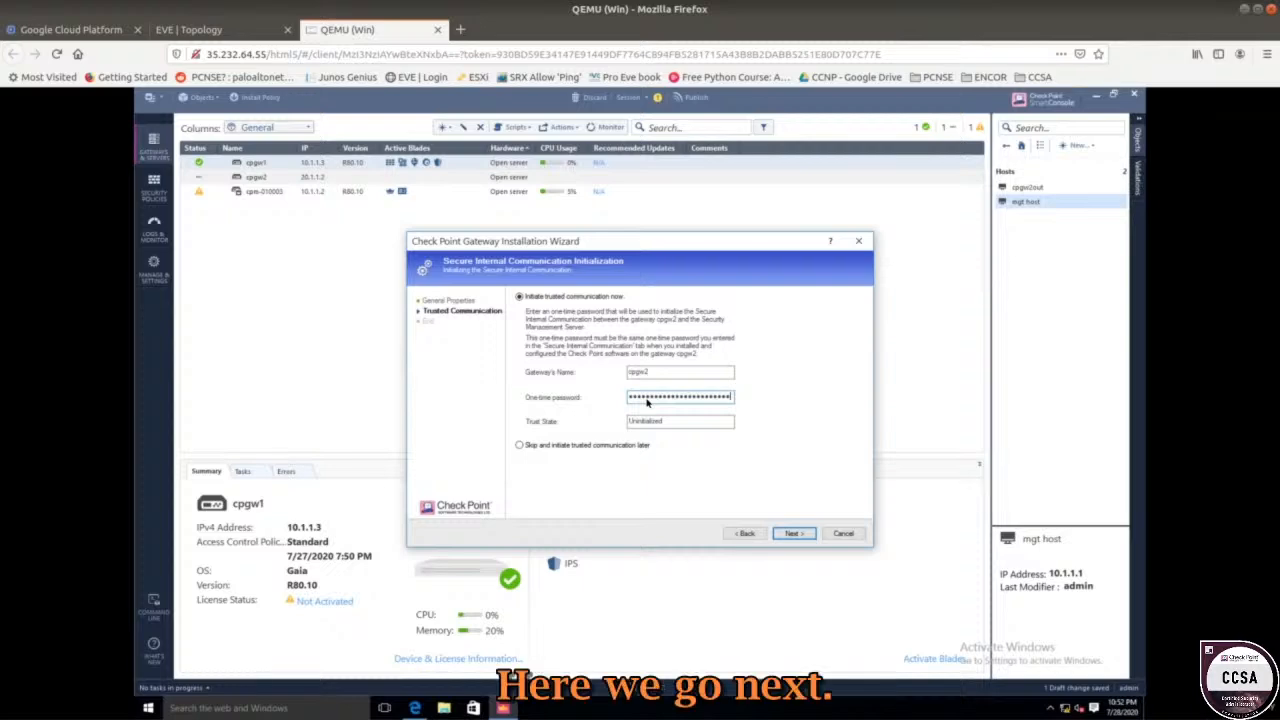
click(795, 535)
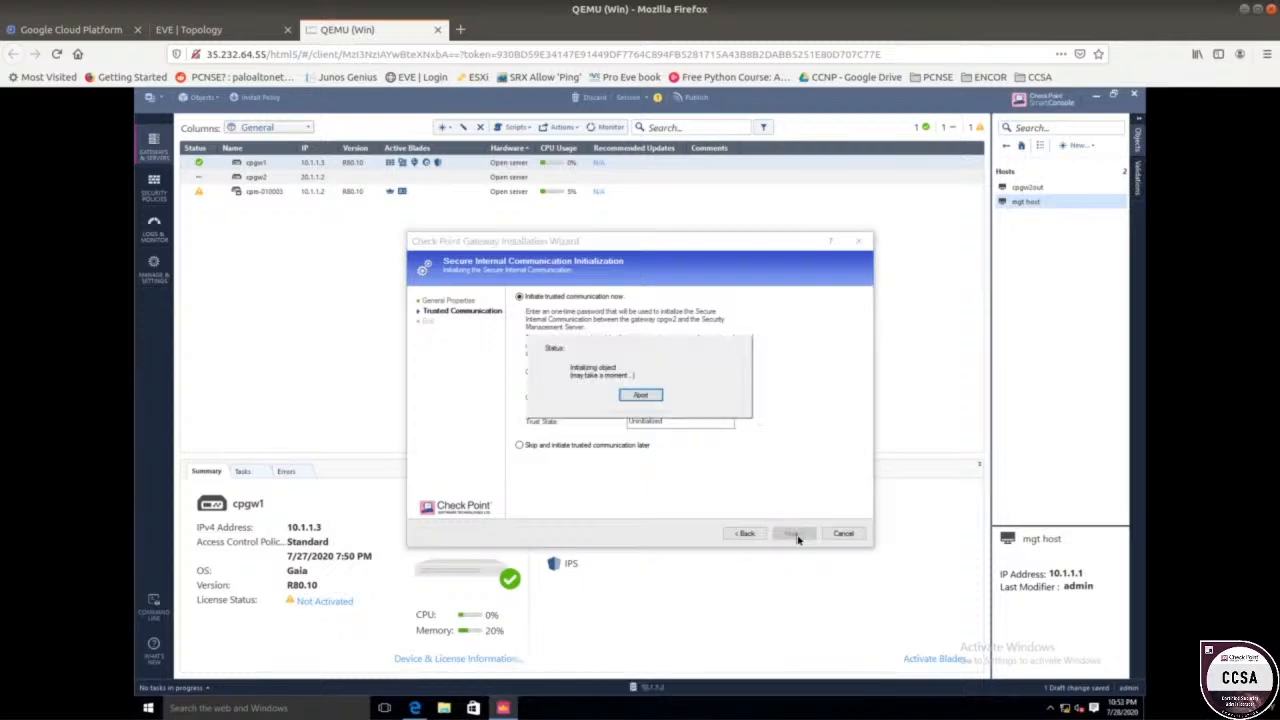
click(640, 393)
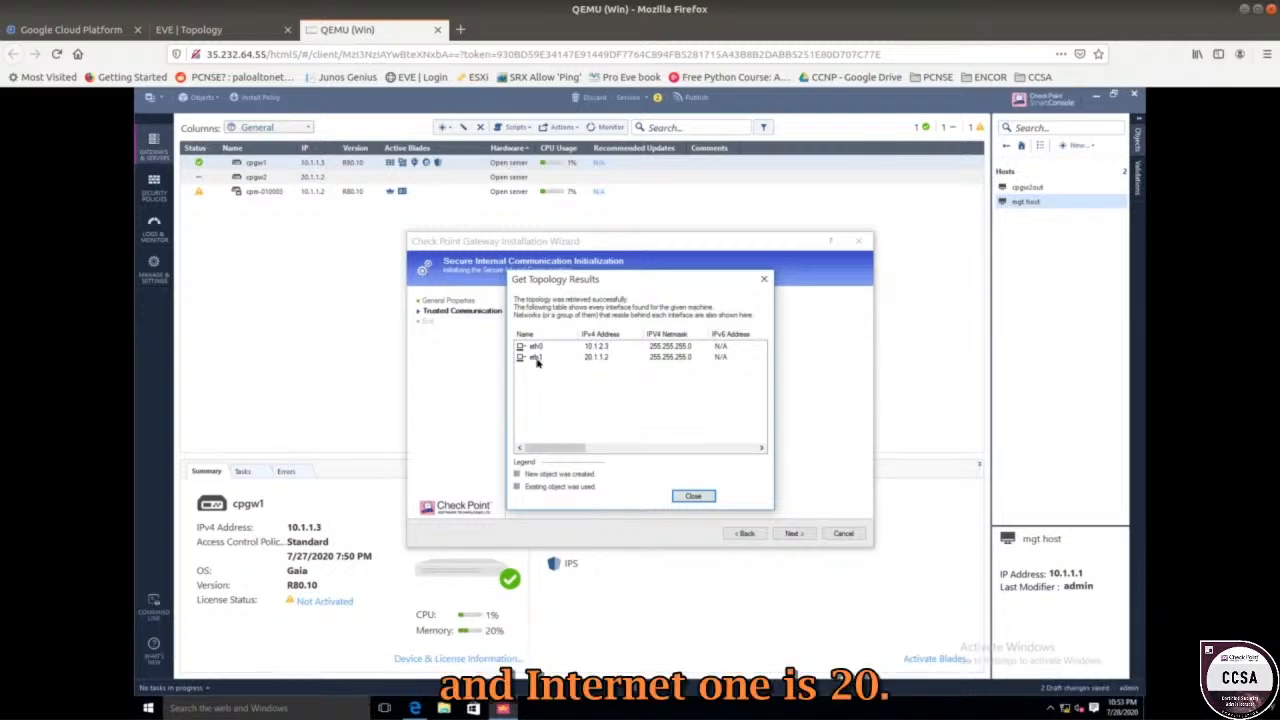
click(682, 499)
key(Return)
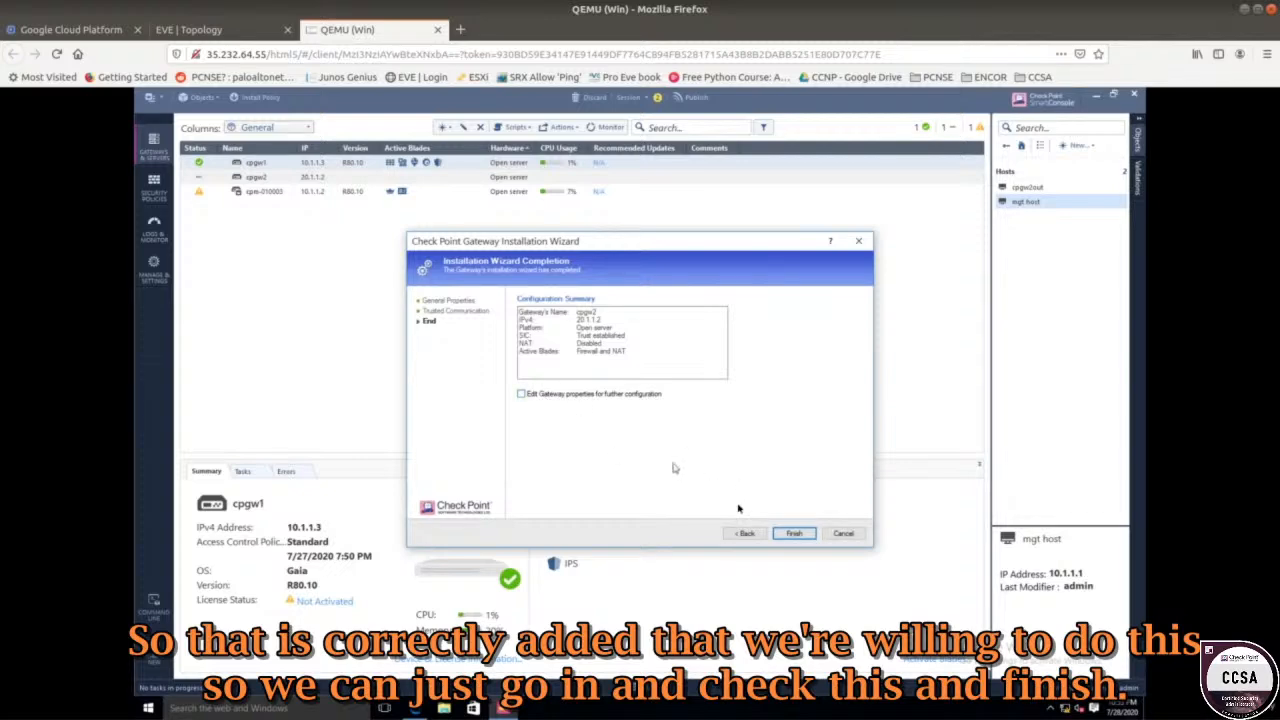
Complete the wizard despite the duplicate IP warning, adding cpgw2, then publish the changes.
click(792, 533)
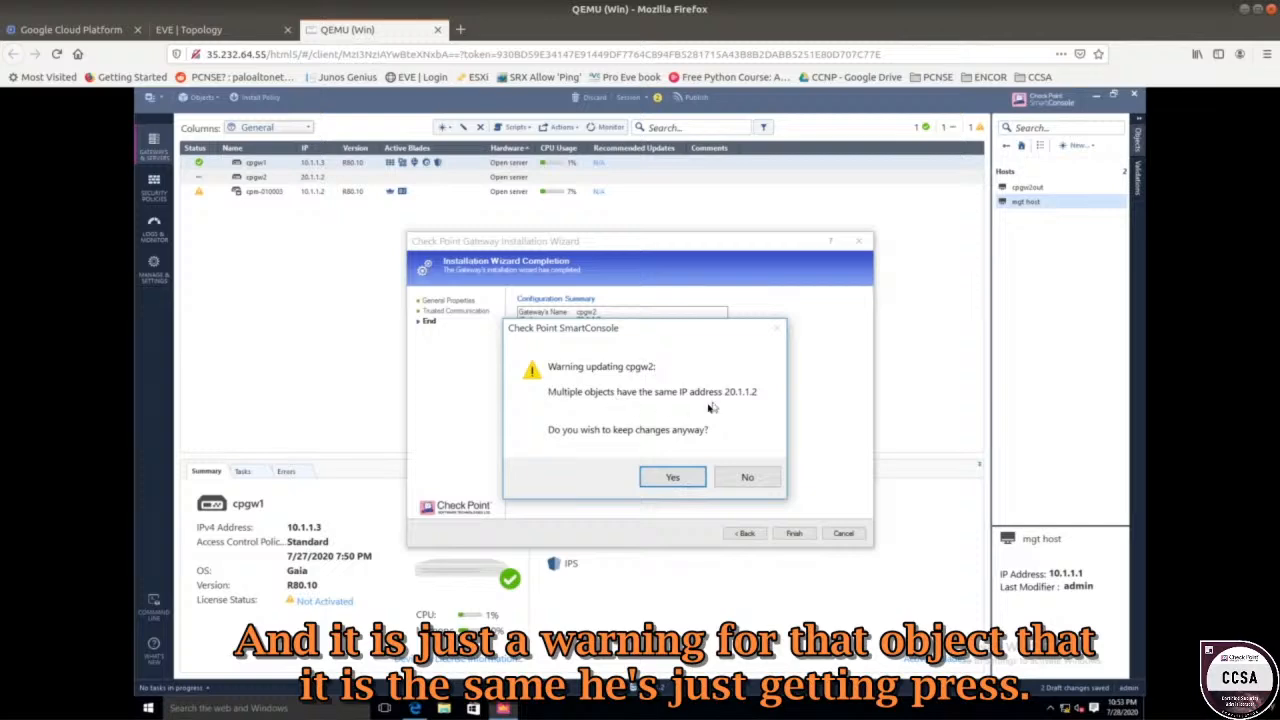
click(673, 478)
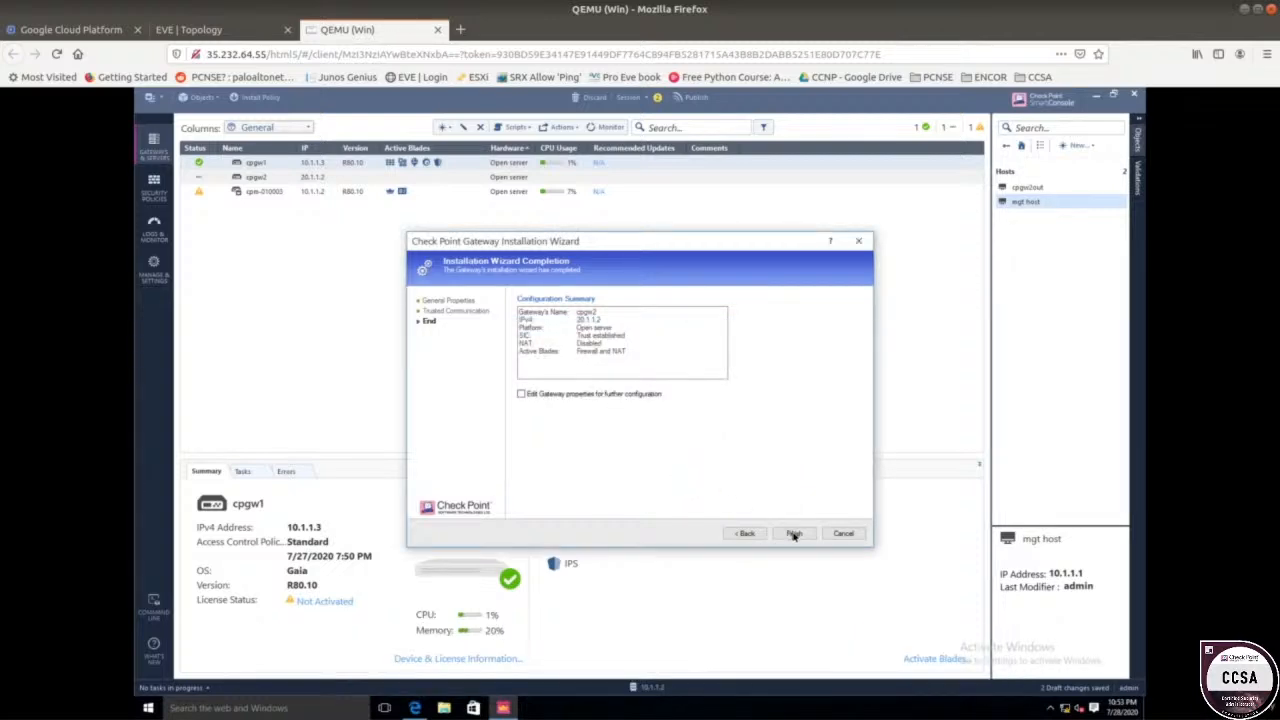
click(793, 535)
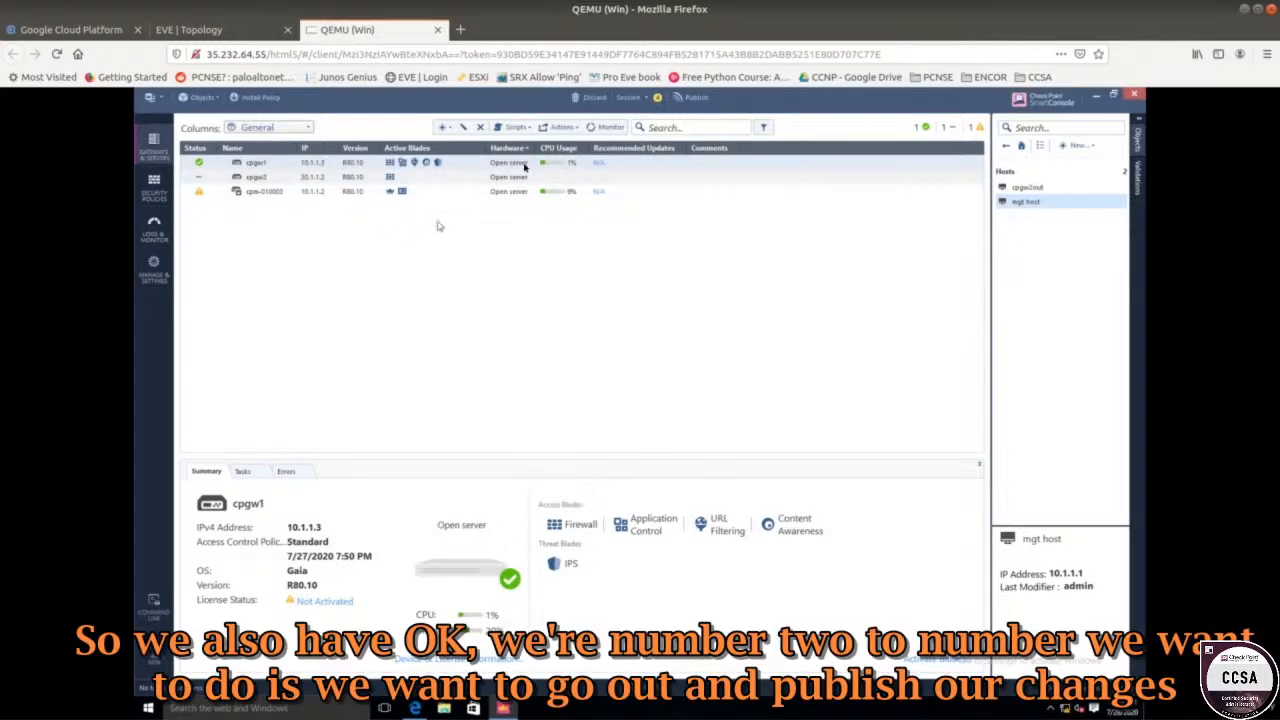
click(686, 97)
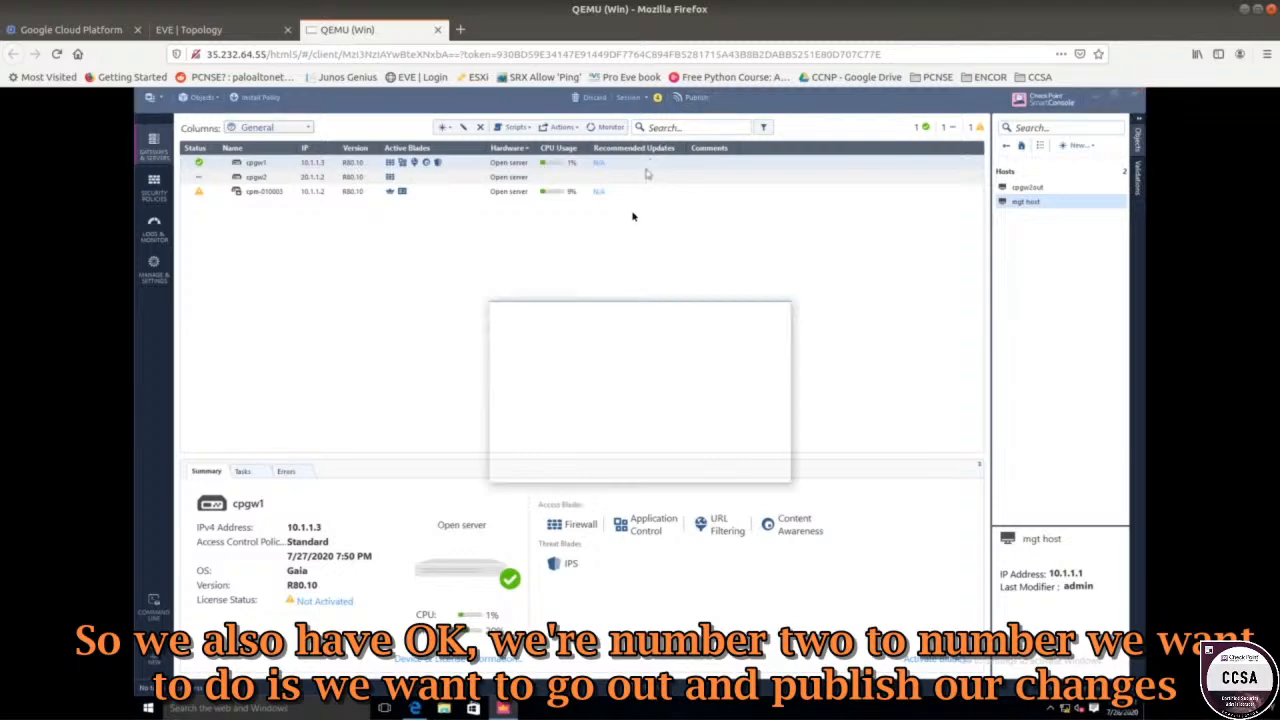
click(697, 469)
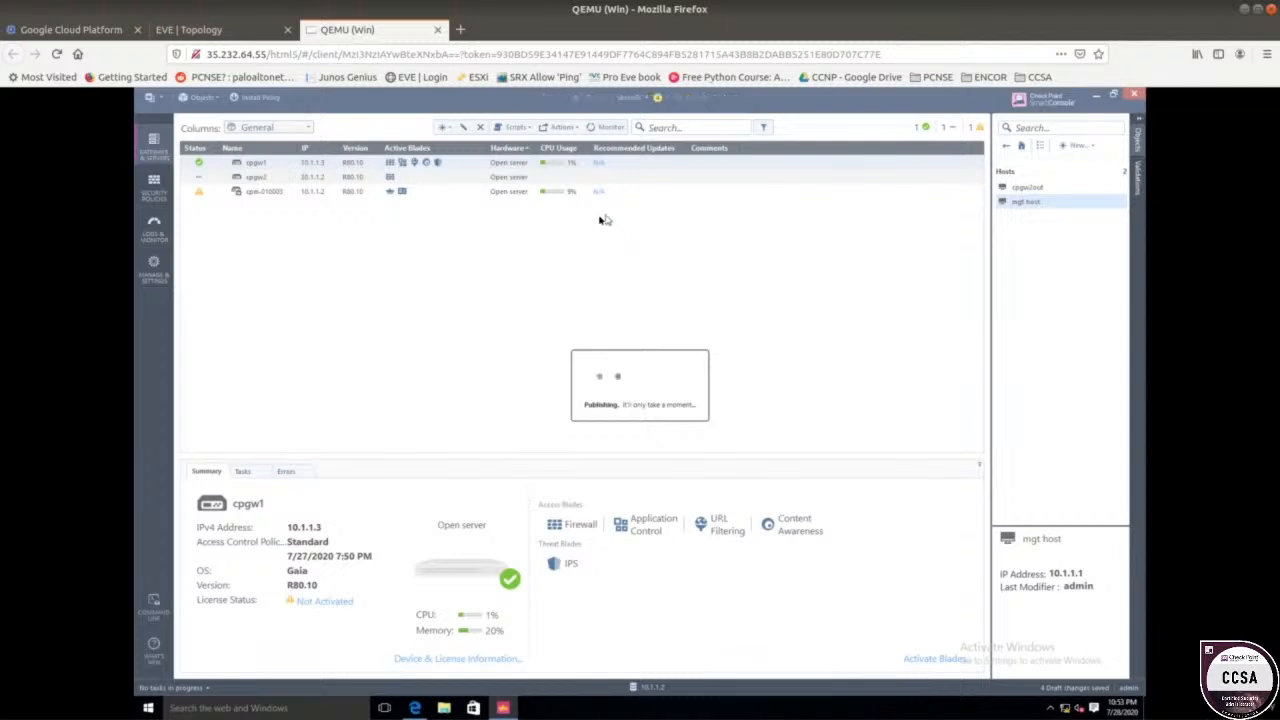
Install the Standard policy on the gateways and close the Recent Tasks panel.
click(251, 99)
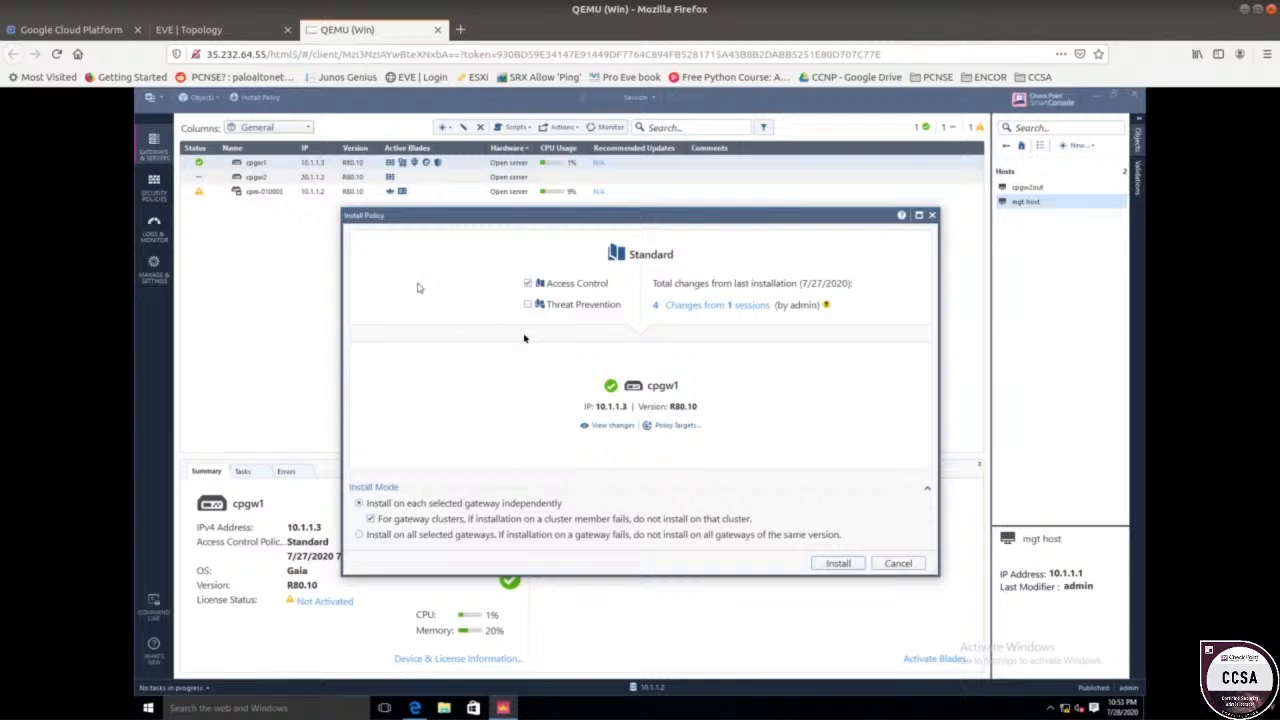
click(832, 564)
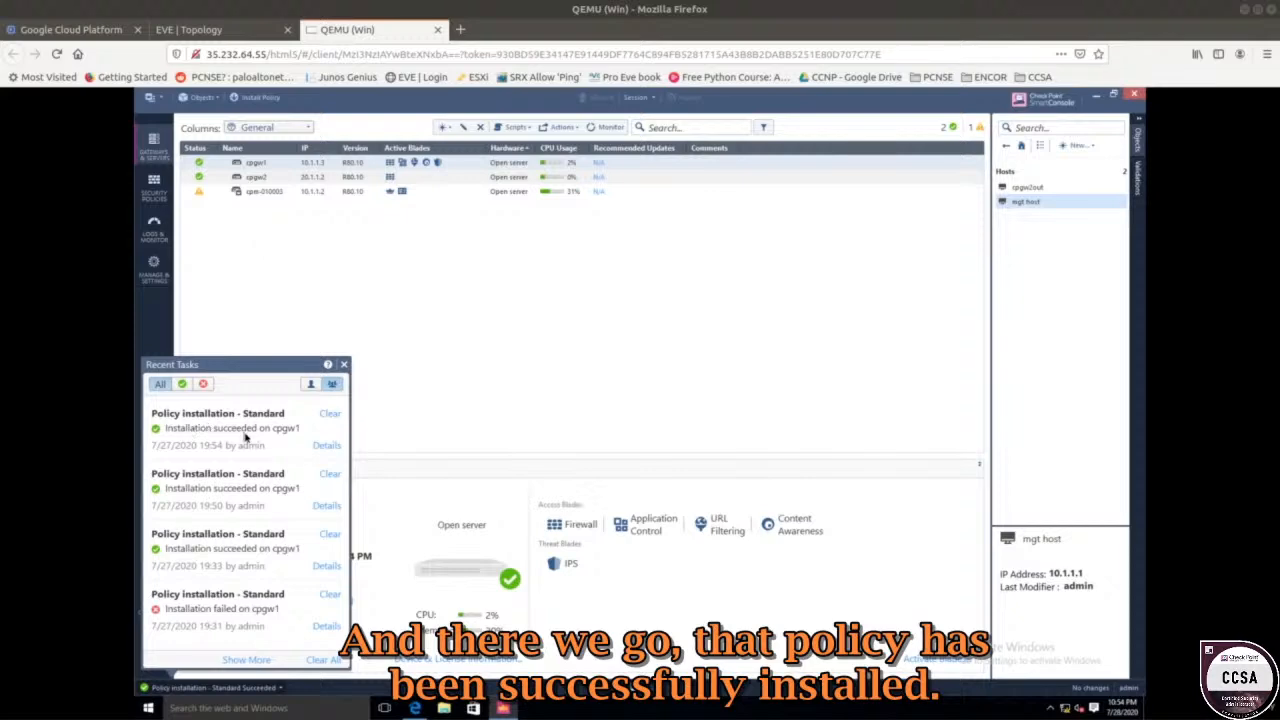
click(312, 301)
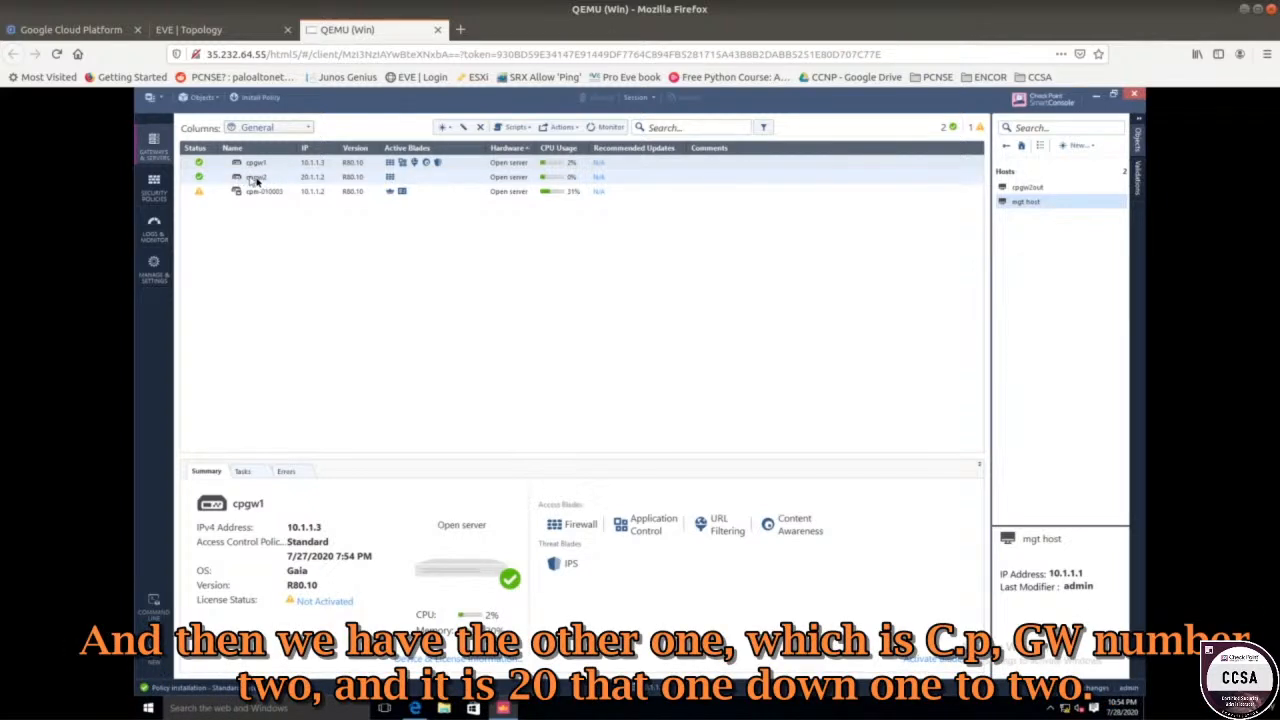
Check cpgw2's details, then return to the Standard rulebase showing the 'mgt server to gw2' logs.
click(302, 181)
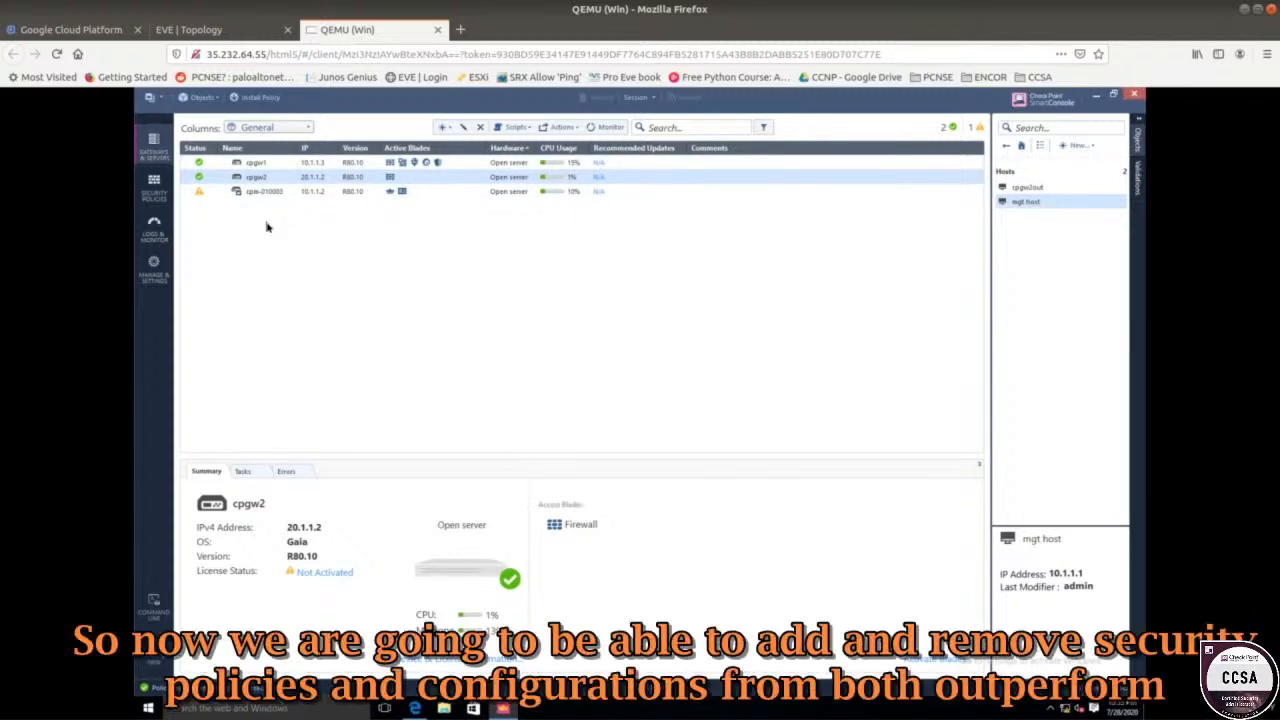
click(156, 188)
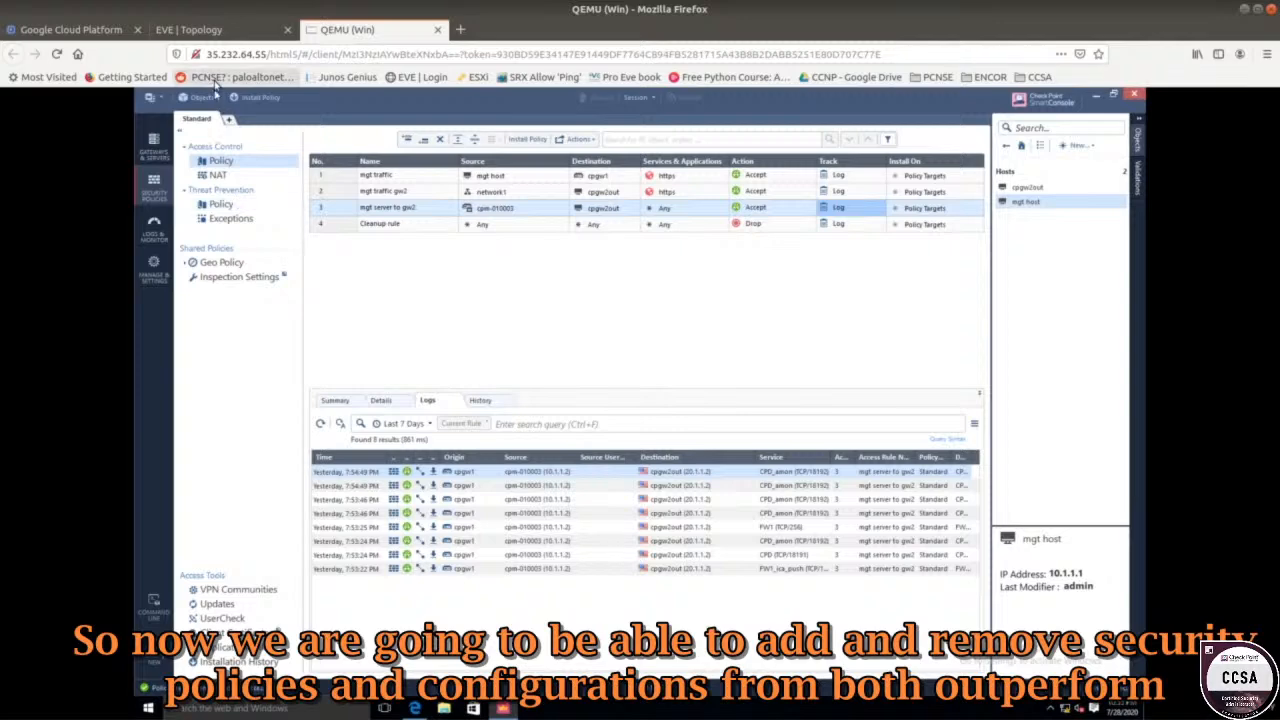
click(215, 29)
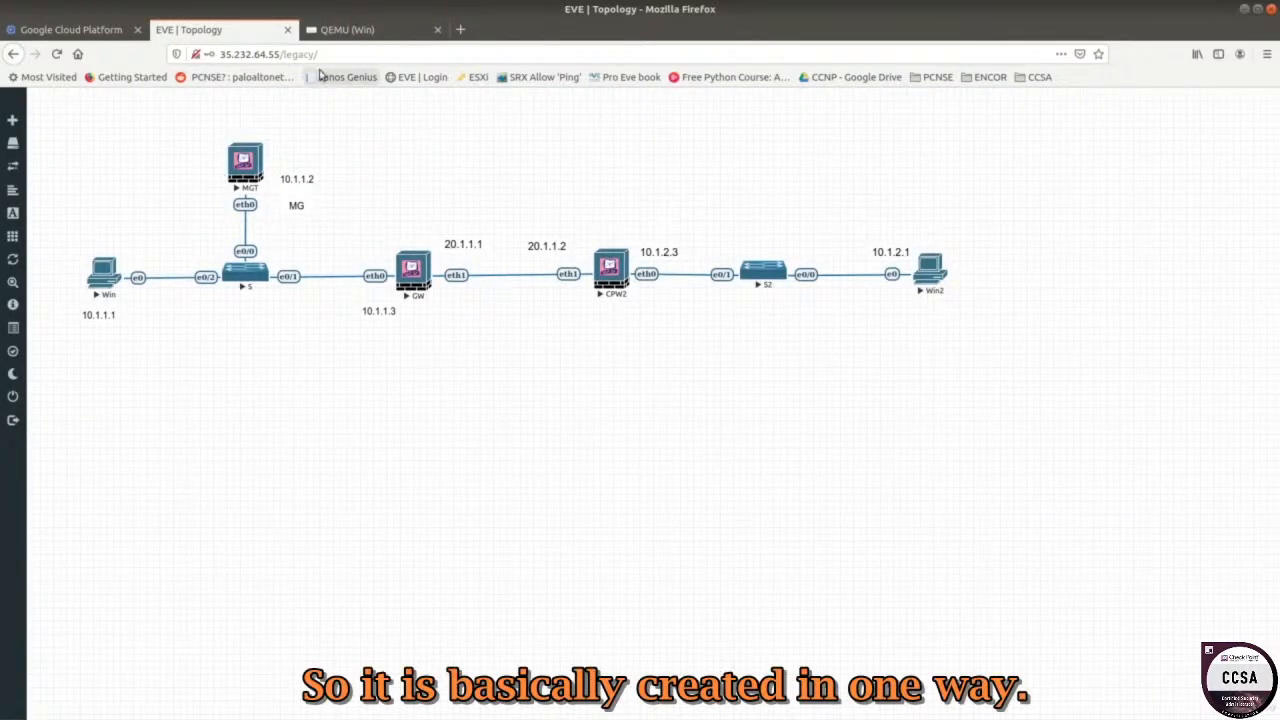
click(346, 30)
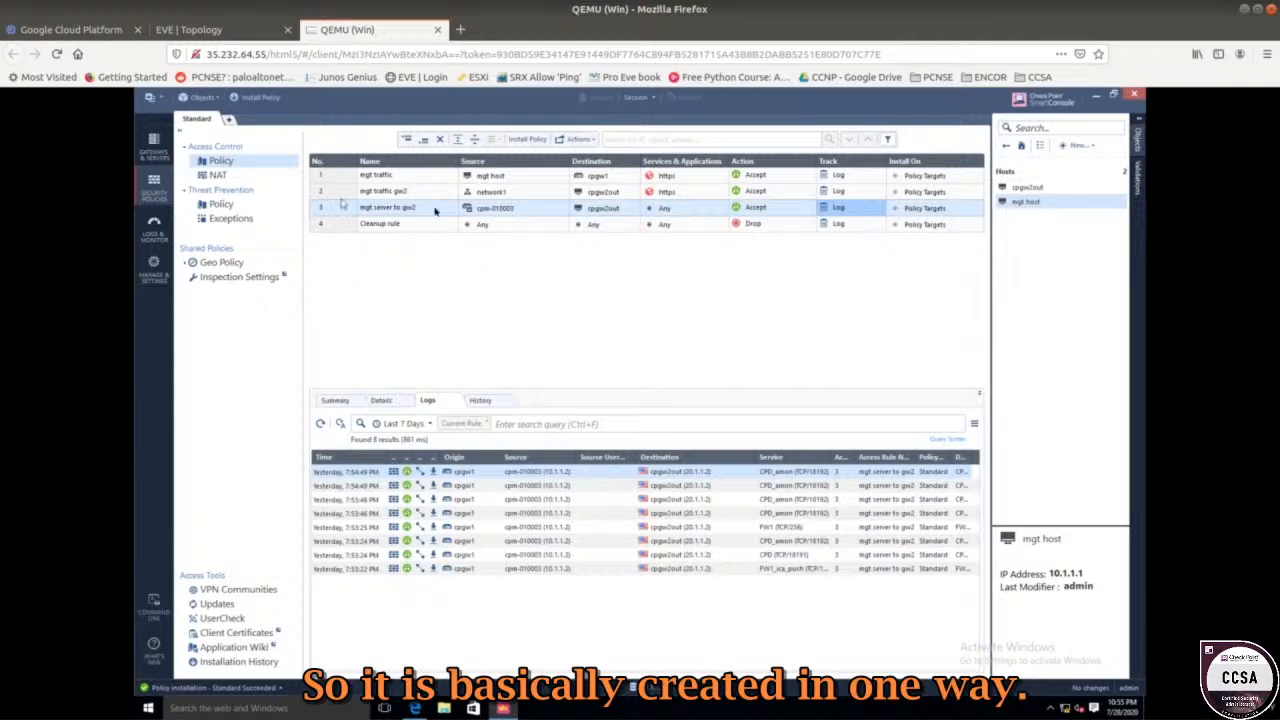
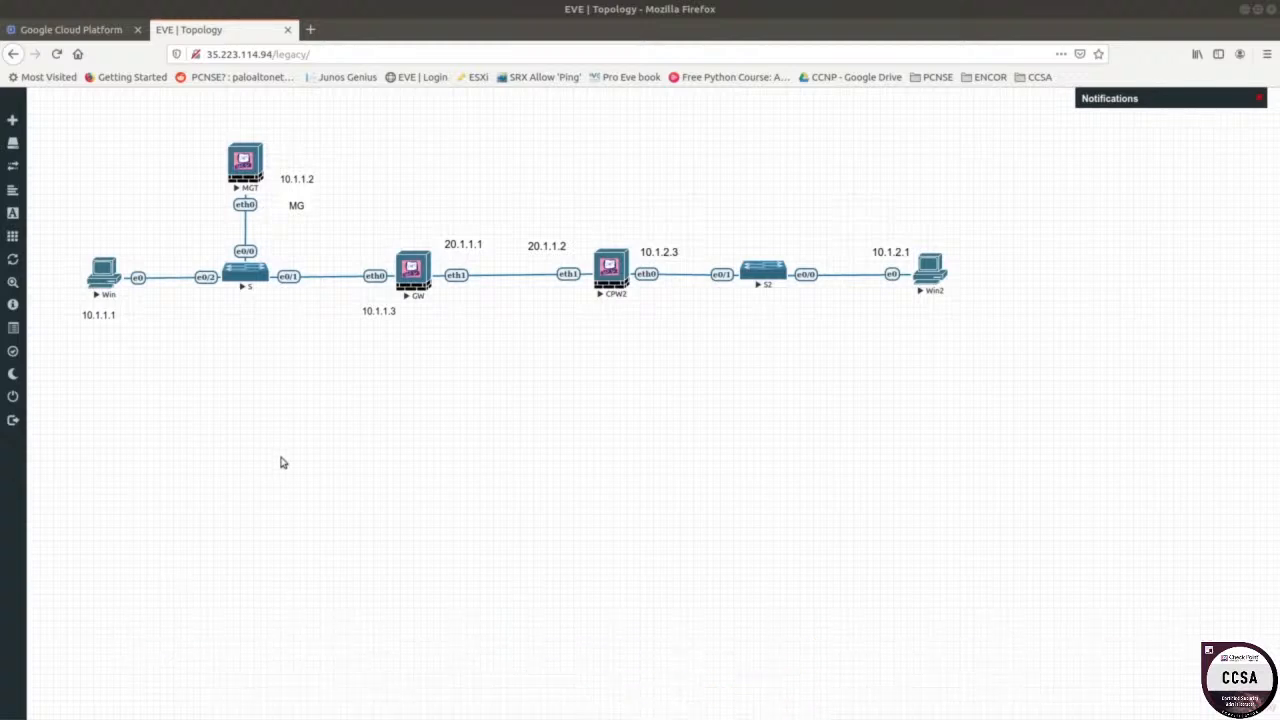
Start a custom shape on the canvas and set its border colour to green #3FE54B.
drag(70, 125, 403, 397)
click(299, 390)
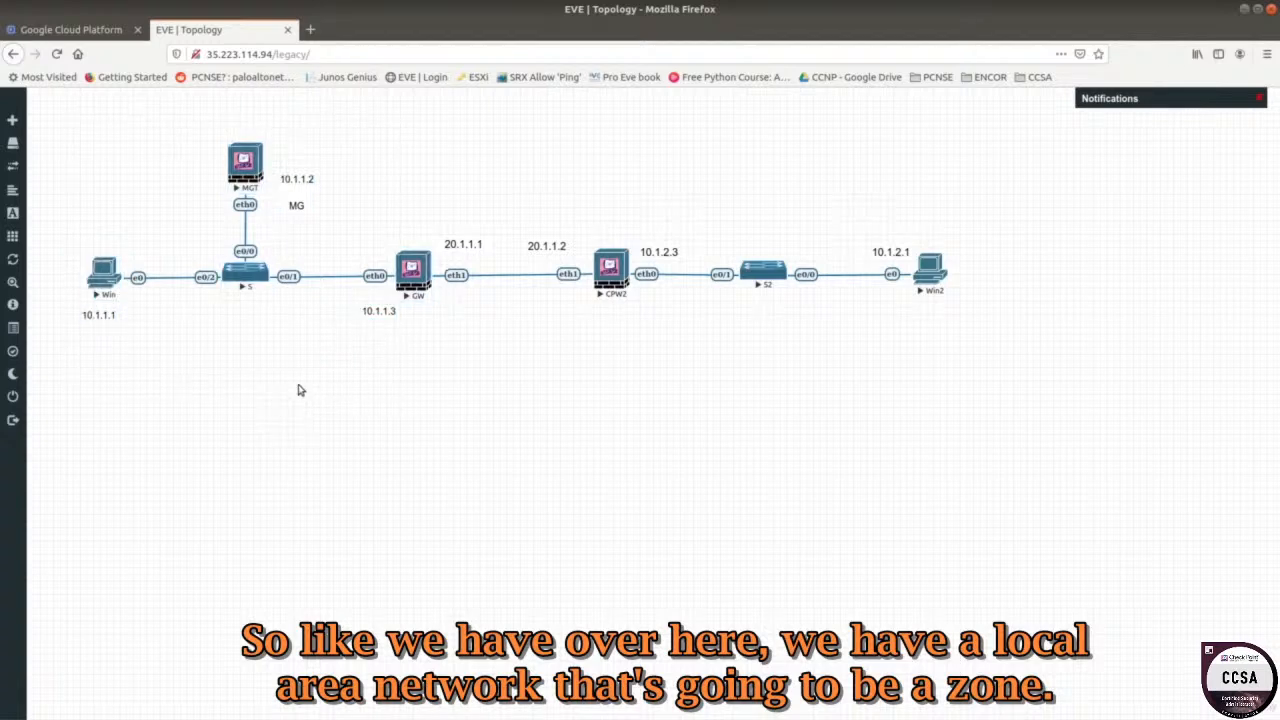
right_click(117, 155)
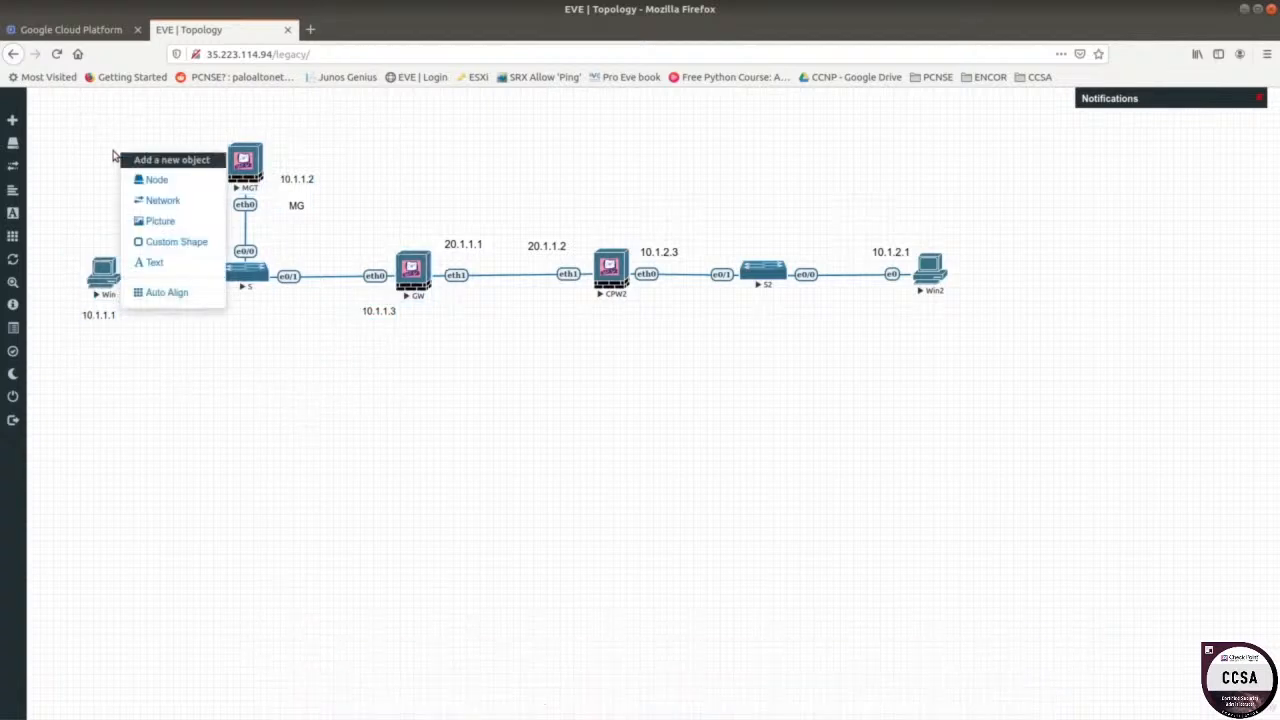
click(176, 242)
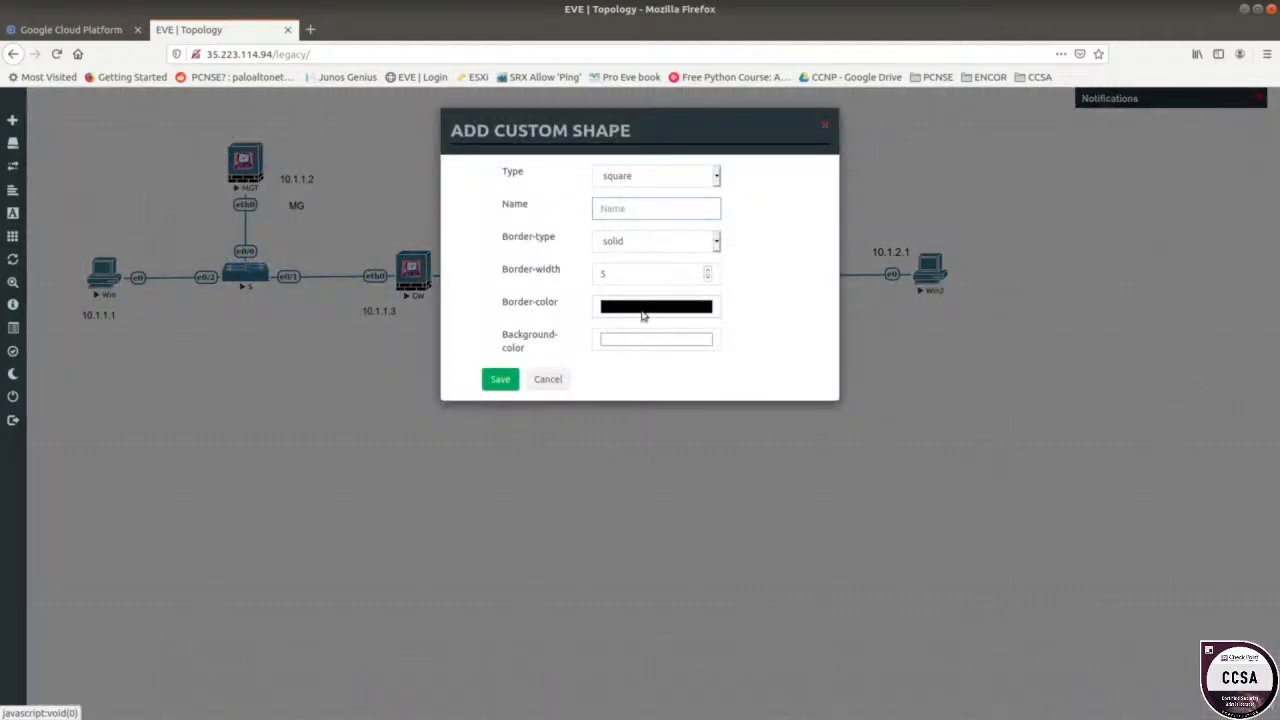
click(645, 316)
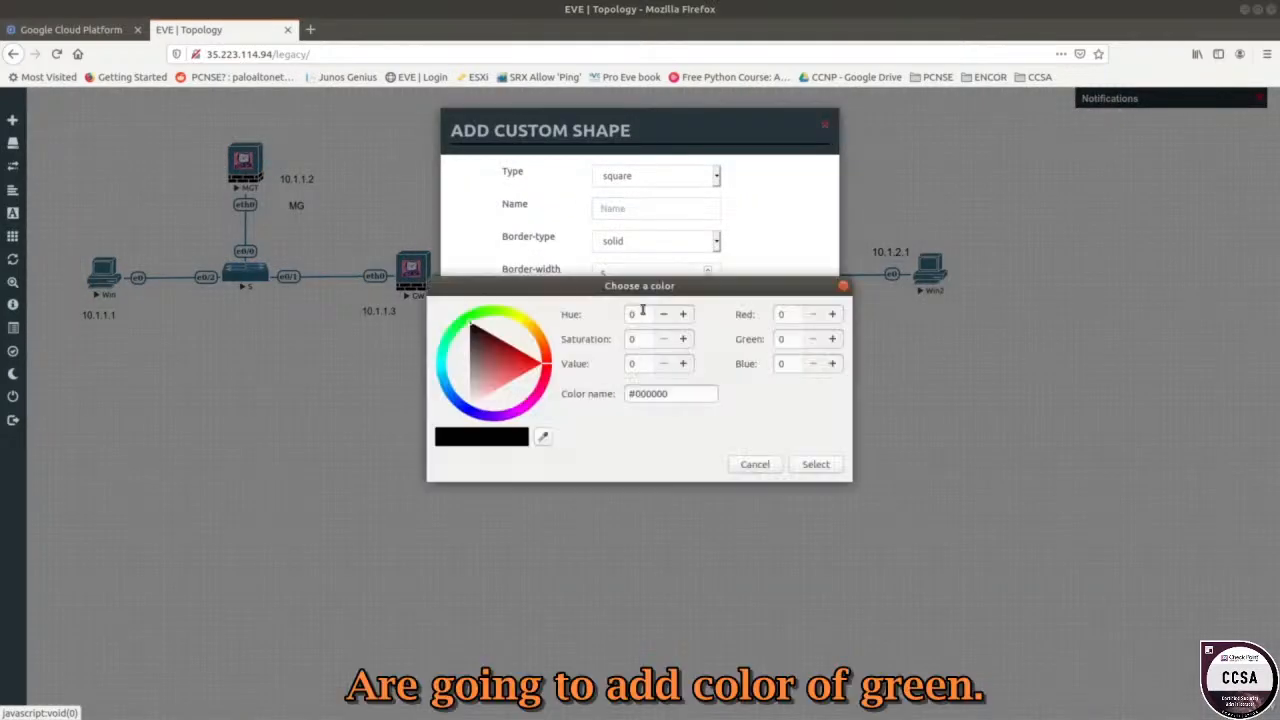
click(464, 319)
click(686, 394)
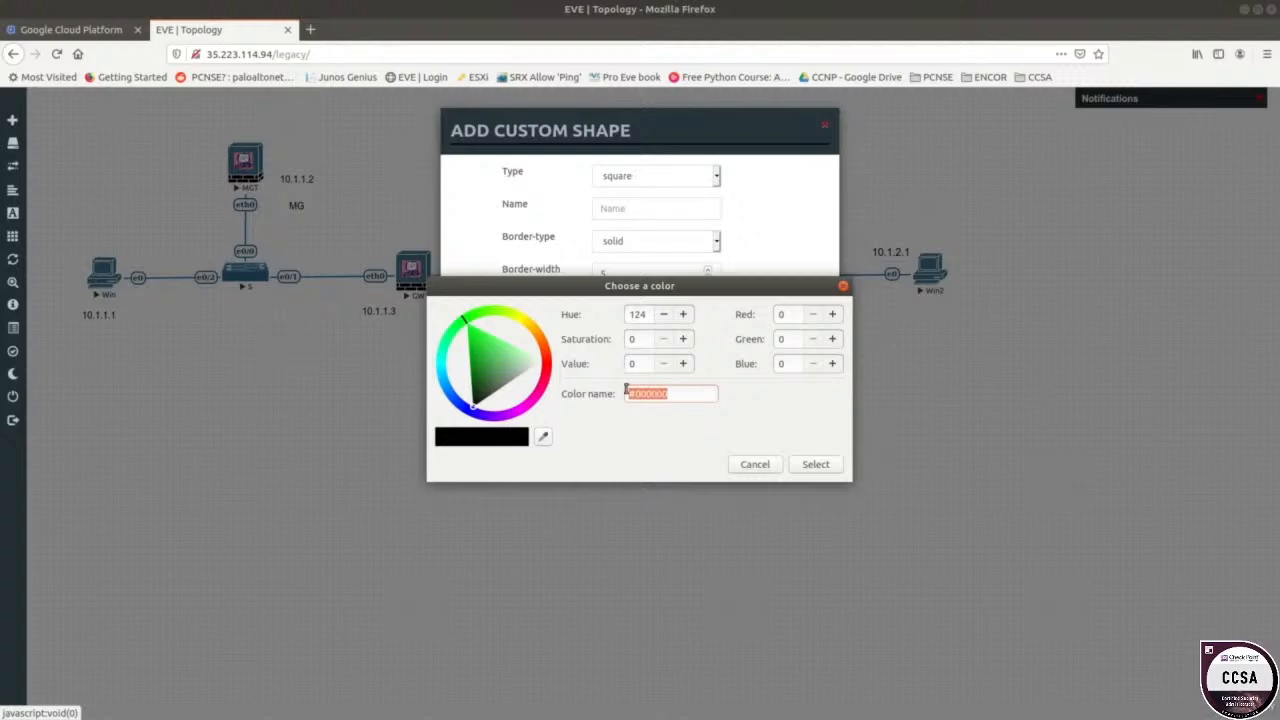
click(487, 341)
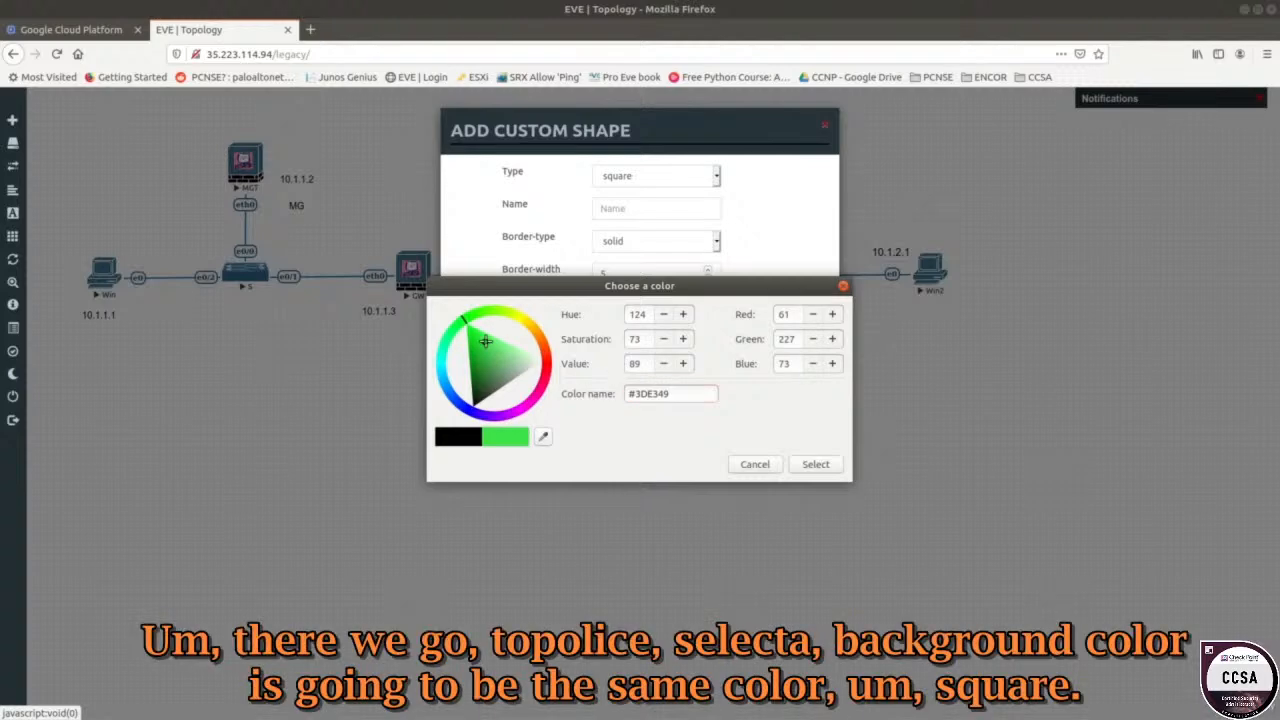
double_click(669, 392)
right_click(660, 395)
click(683, 420)
click(816, 464)
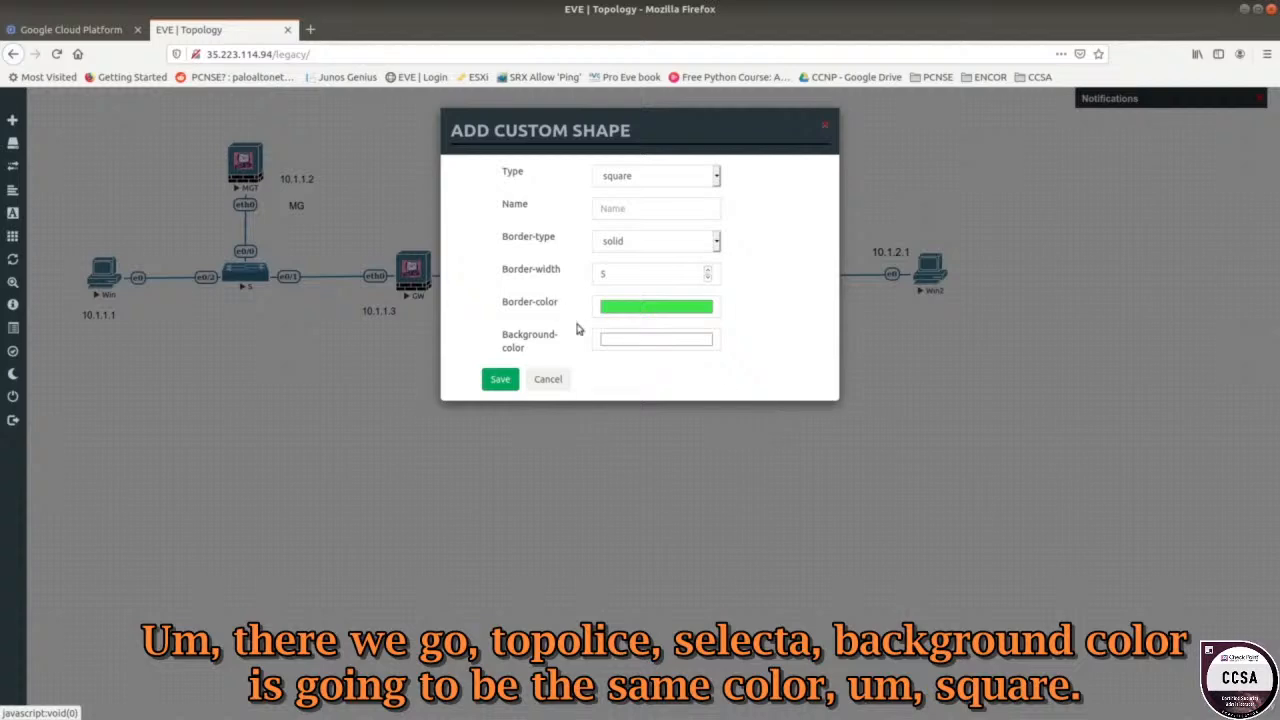
Set the background colour to the same #3FE54B and save the square shape.
click(646, 342)
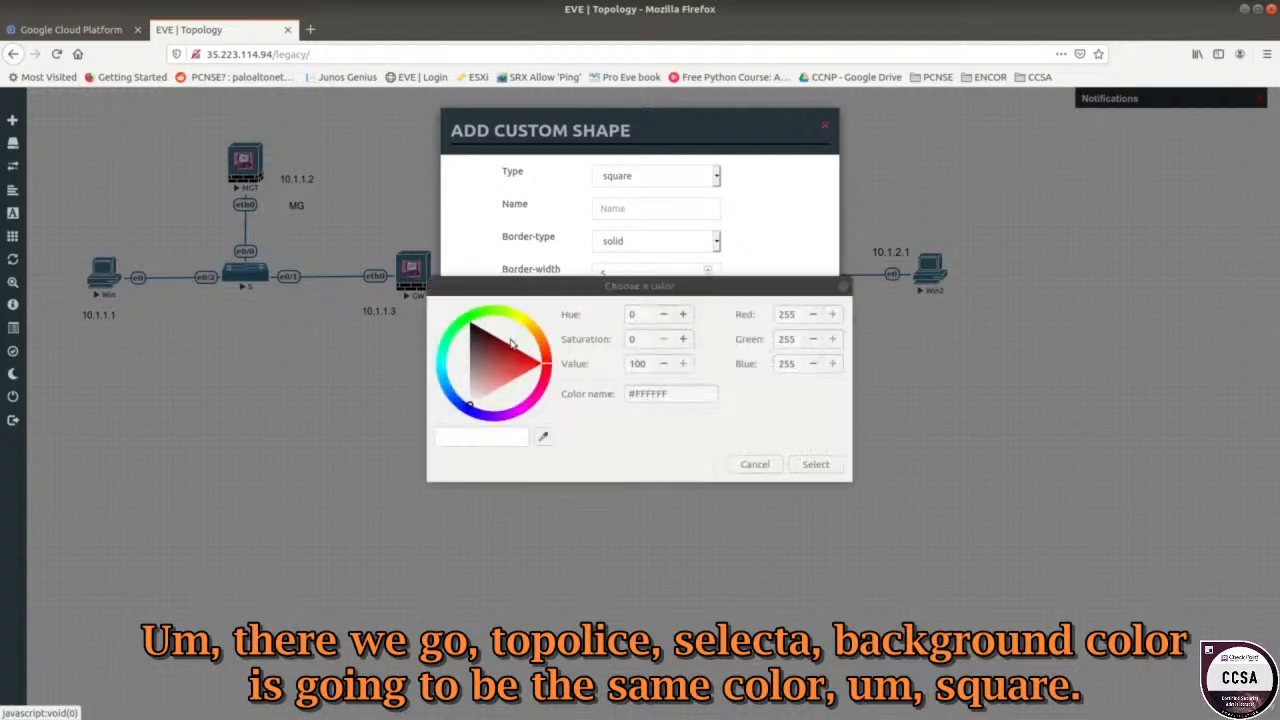
double_click(680, 395)
key(ctrl+v)
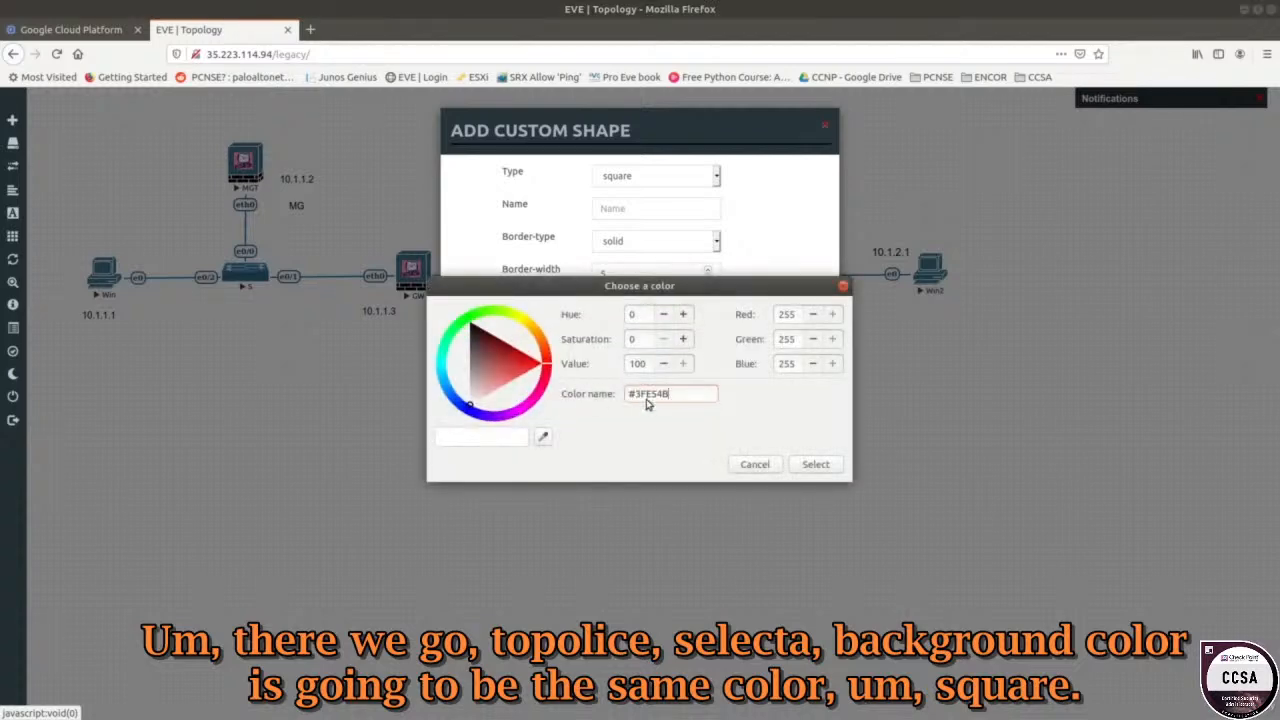
click(820, 466)
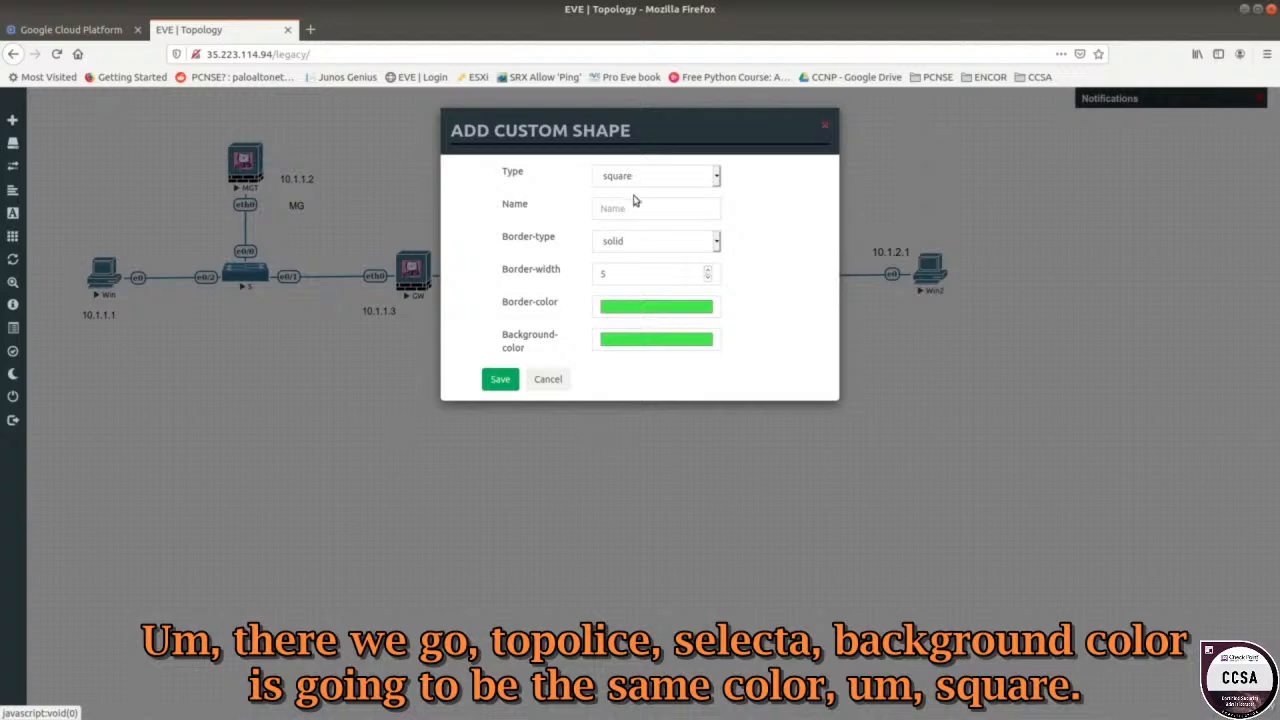
click(500, 380)
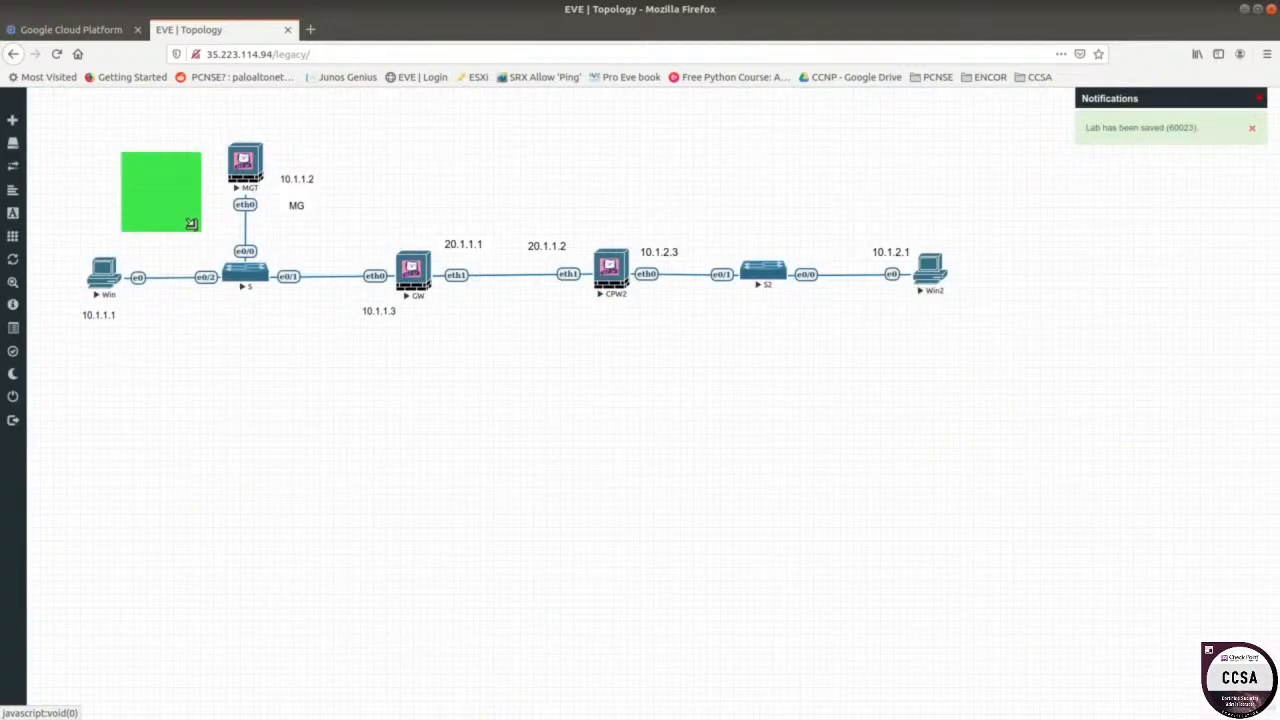
Stretch the green square so it encloses the Win, S, MGT and GW nodes.
drag(190, 223, 406, 358)
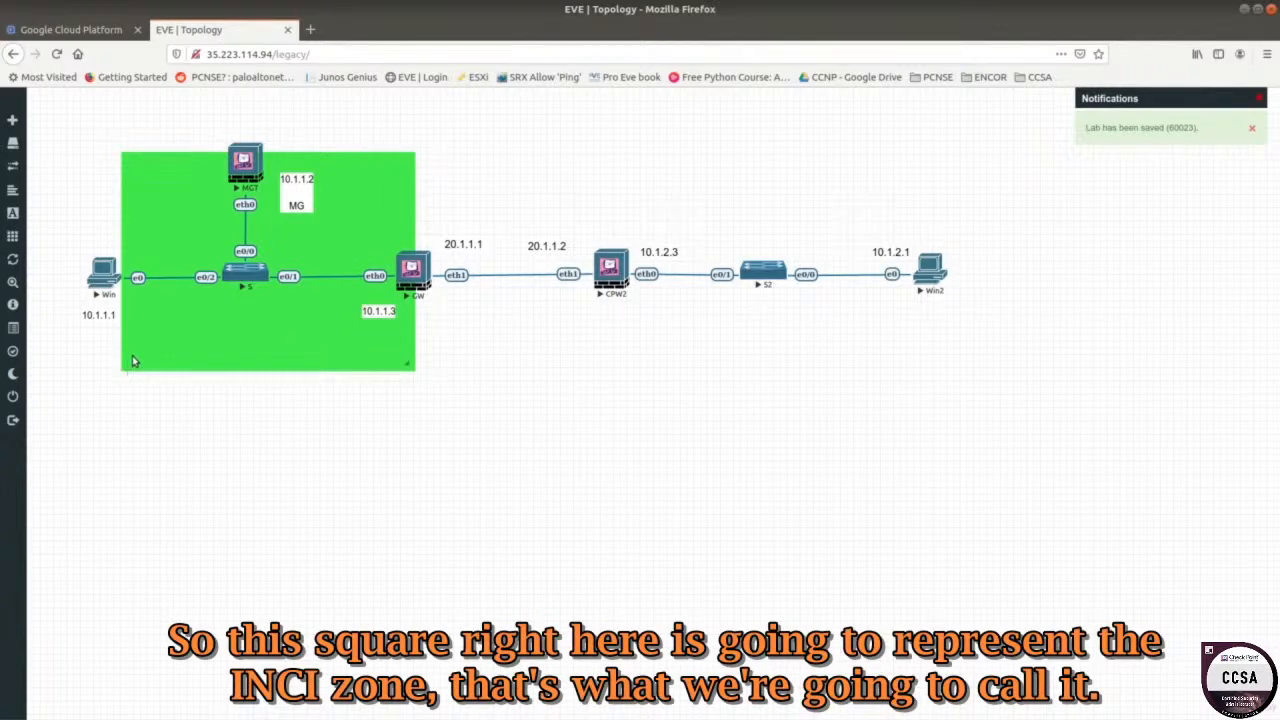
drag(166, 177, 103, 145)
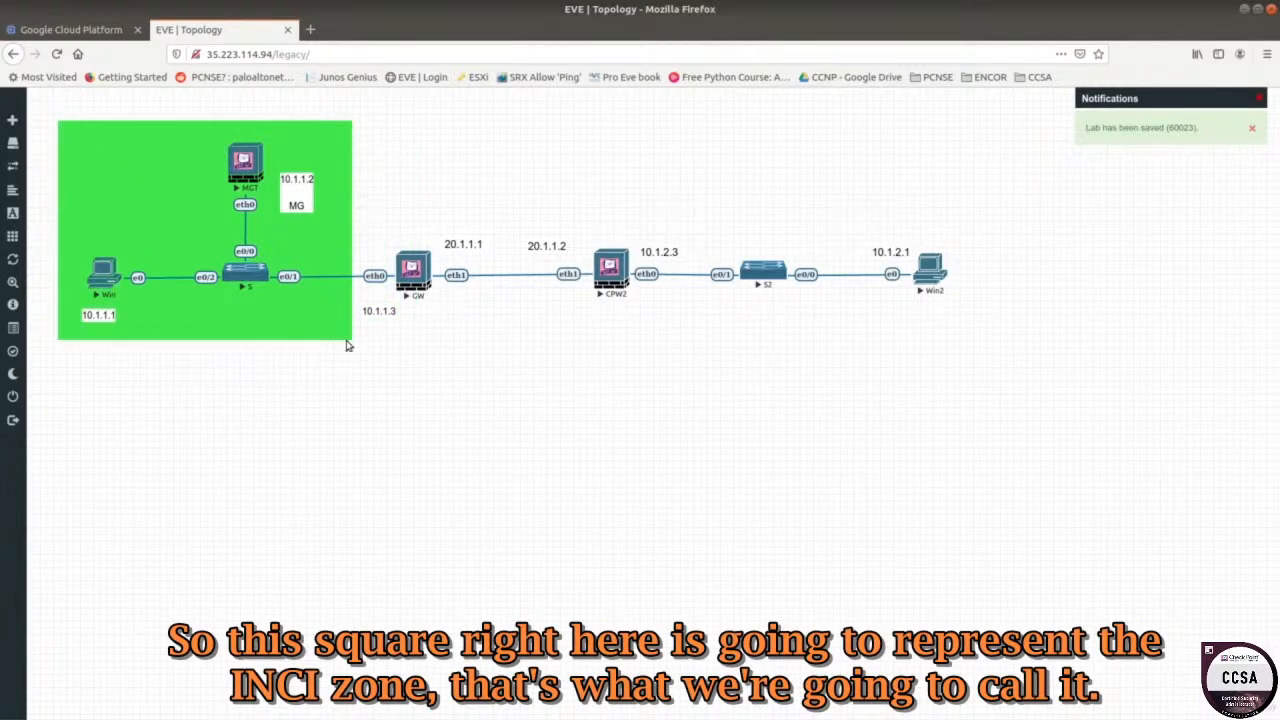
drag(341, 331, 406, 420)
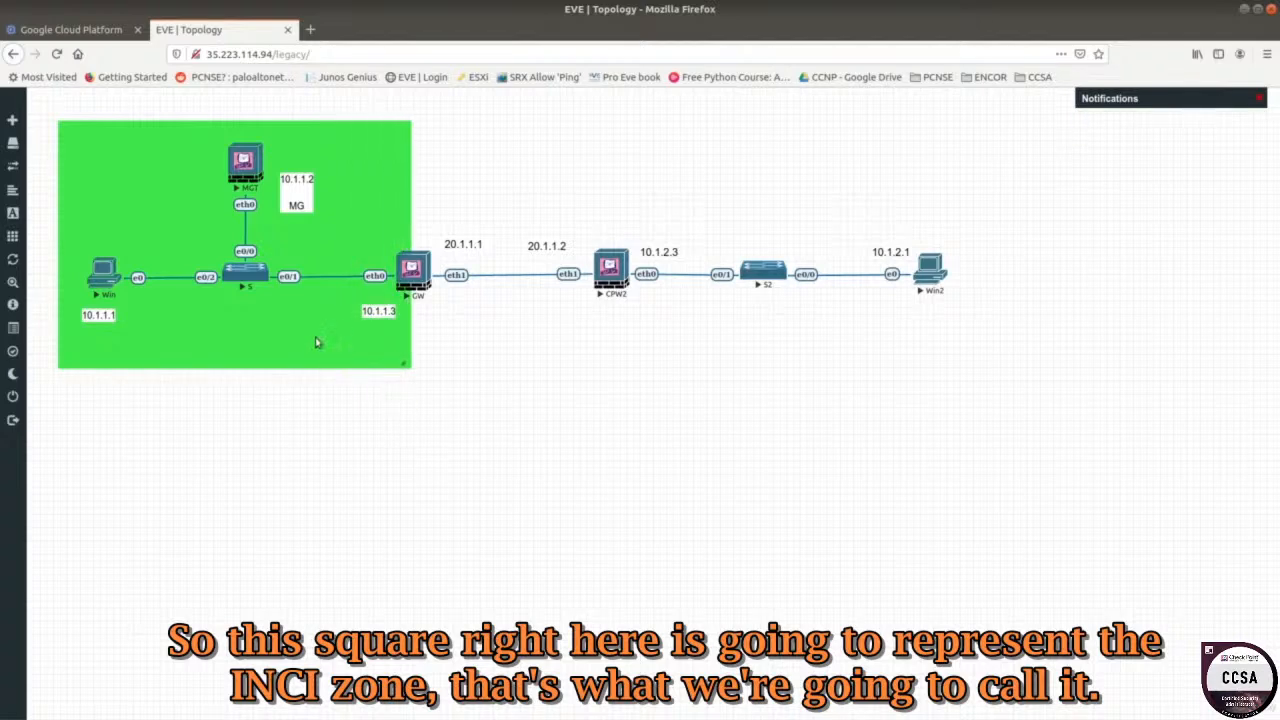
mouse_move(317, 343)
mouse_down()
mouse_move(308, 364)
mouse_move(320, 357)
mouse_up()
Add a bold 'Inside' text label at size 15 in the zone's corner.
right_click(476, 373)
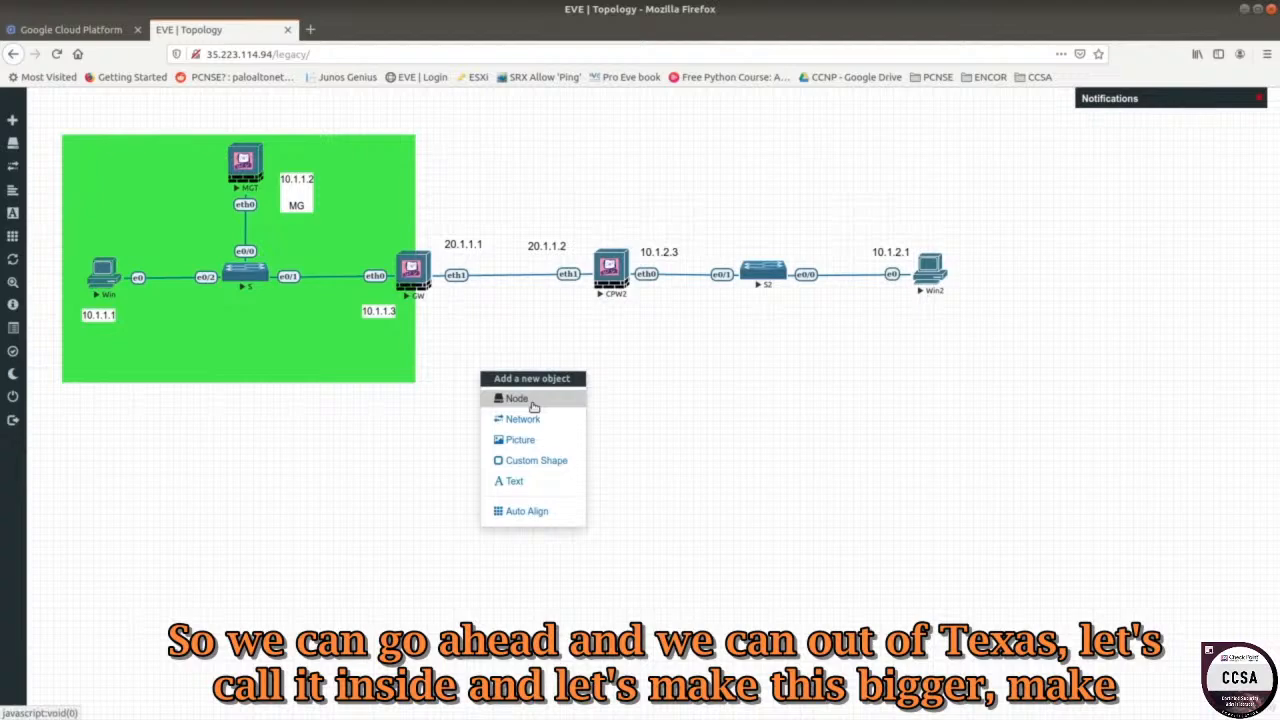
click(520, 482)
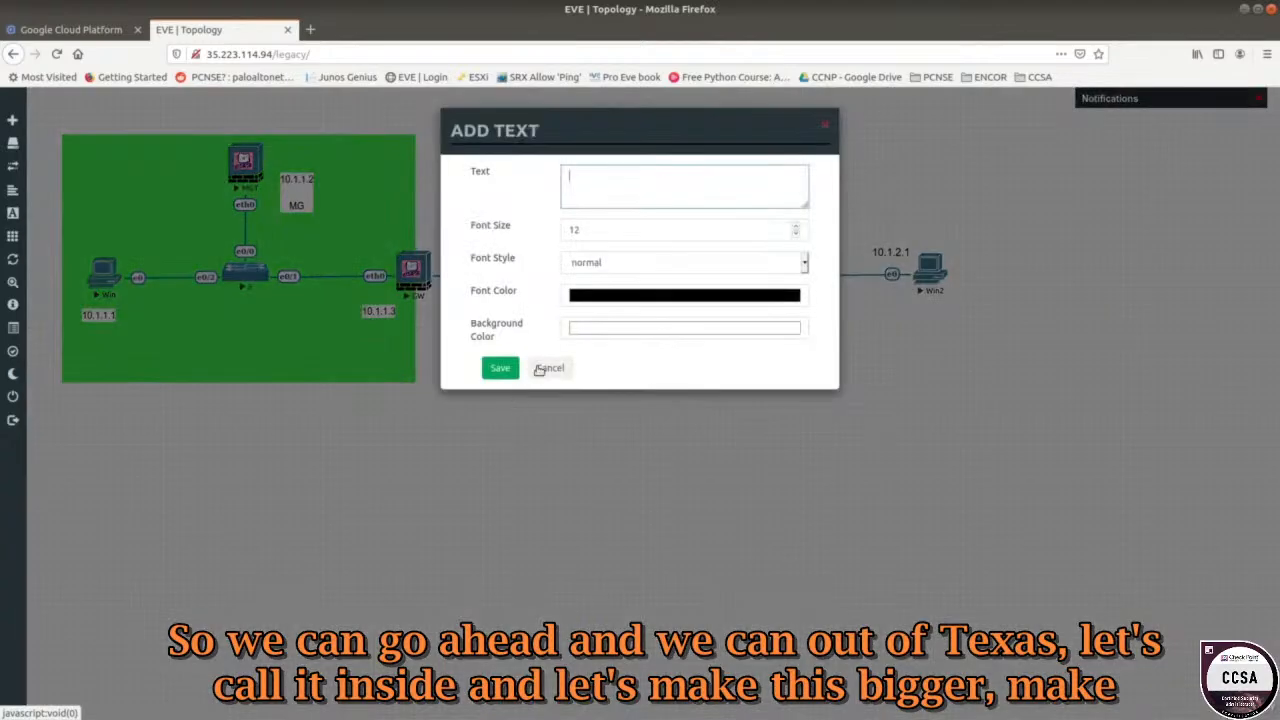
text(Inside)
click(796, 227)
click(796, 227)
click(796, 227)
click(805, 262)
click(670, 299)
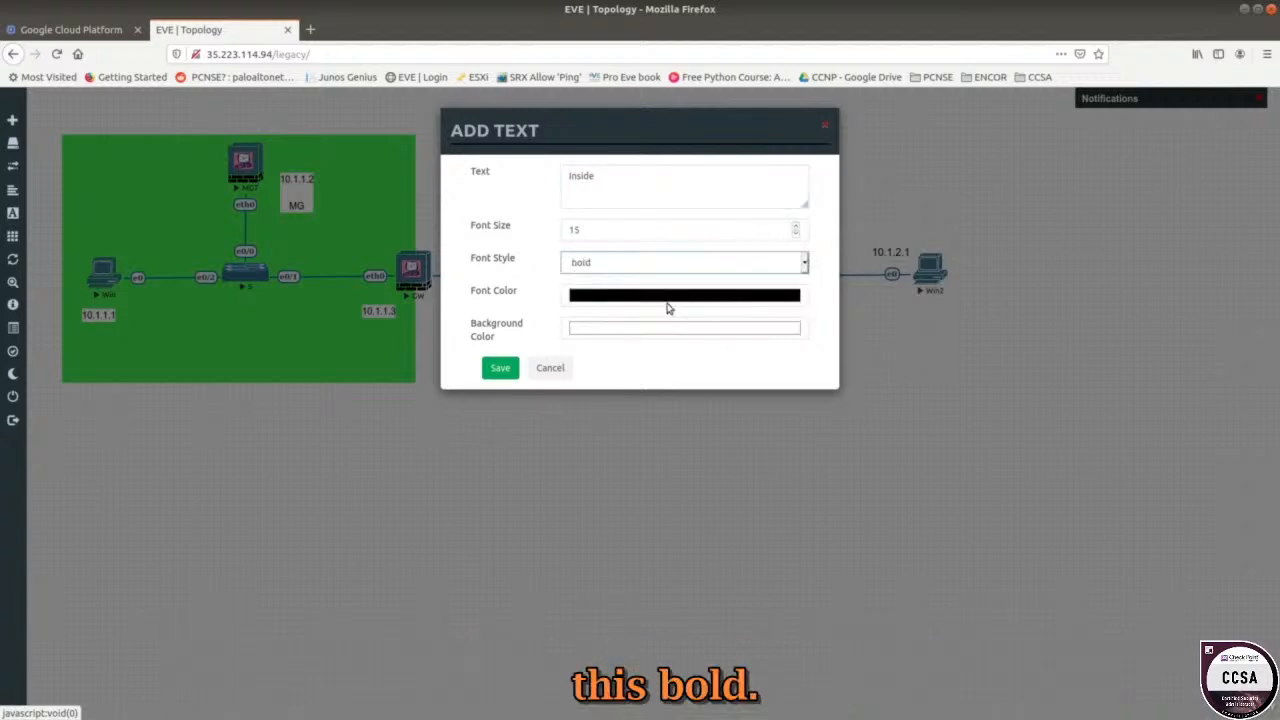
click(500, 369)
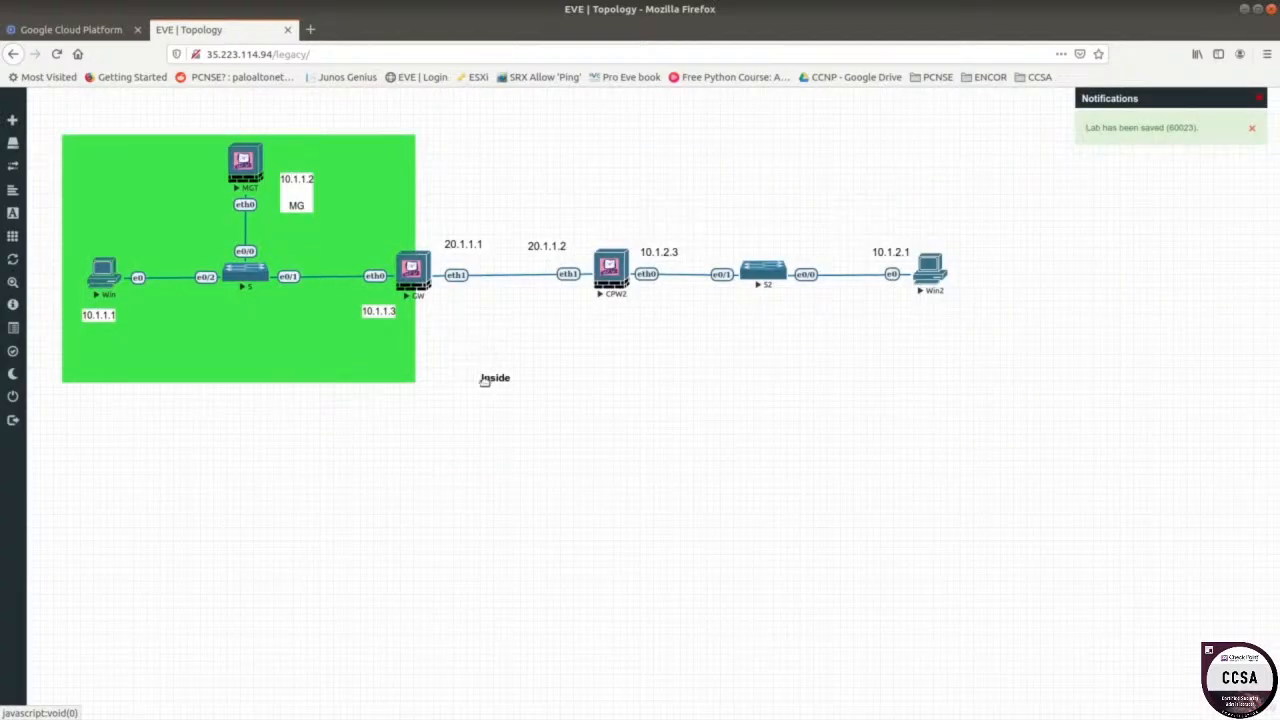
drag(483, 376, 378, 370)
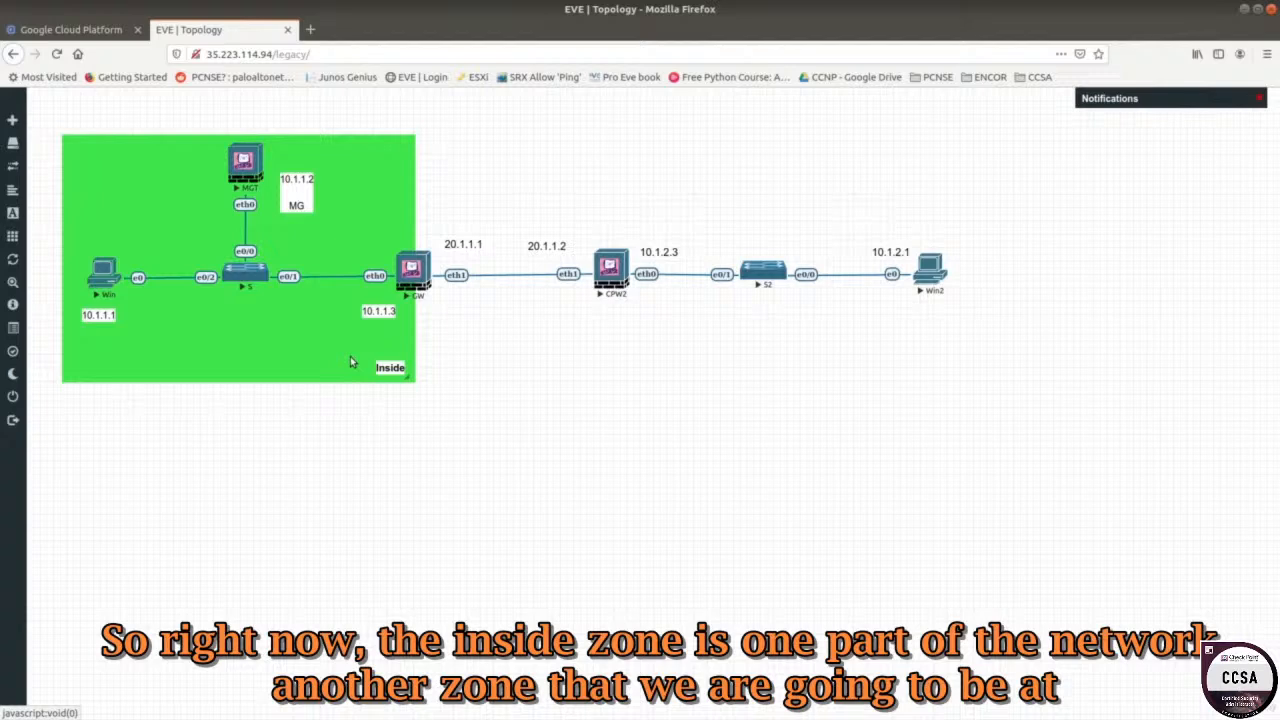
Duplicate the green Inside zone and fit the copy over the 20.1.1.x link near CPW2.
right_click(284, 343)
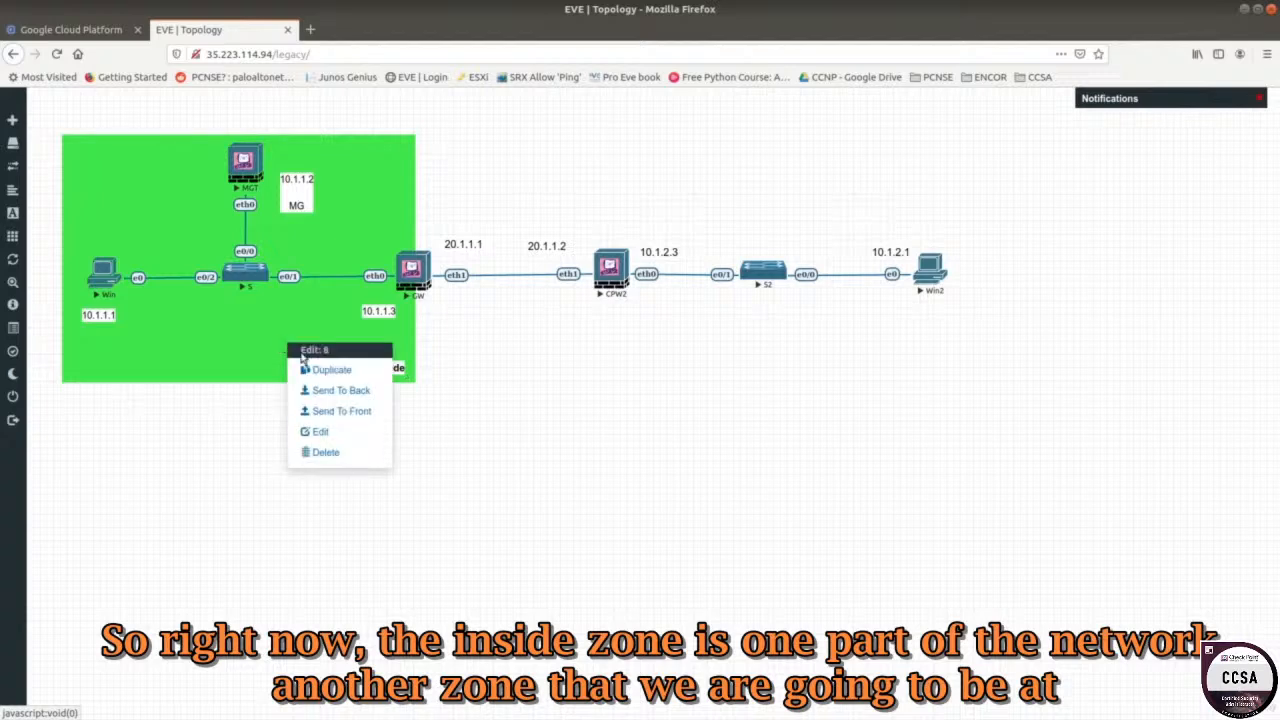
click(220, 300)
mouse_move(208, 311)
mouse_down()
mouse_move(506, 326)
mouse_move(197, 309)
mouse_move(207, 314)
mouse_up()
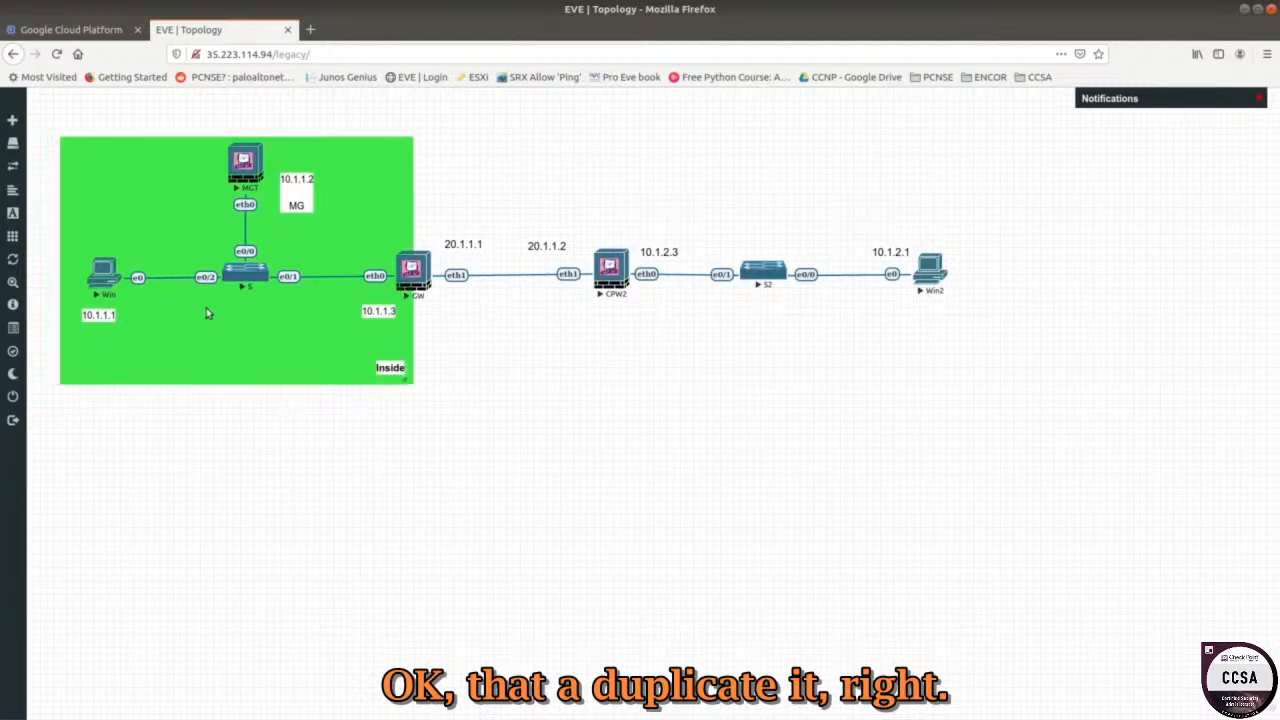
right_click(208, 313)
click(261, 340)
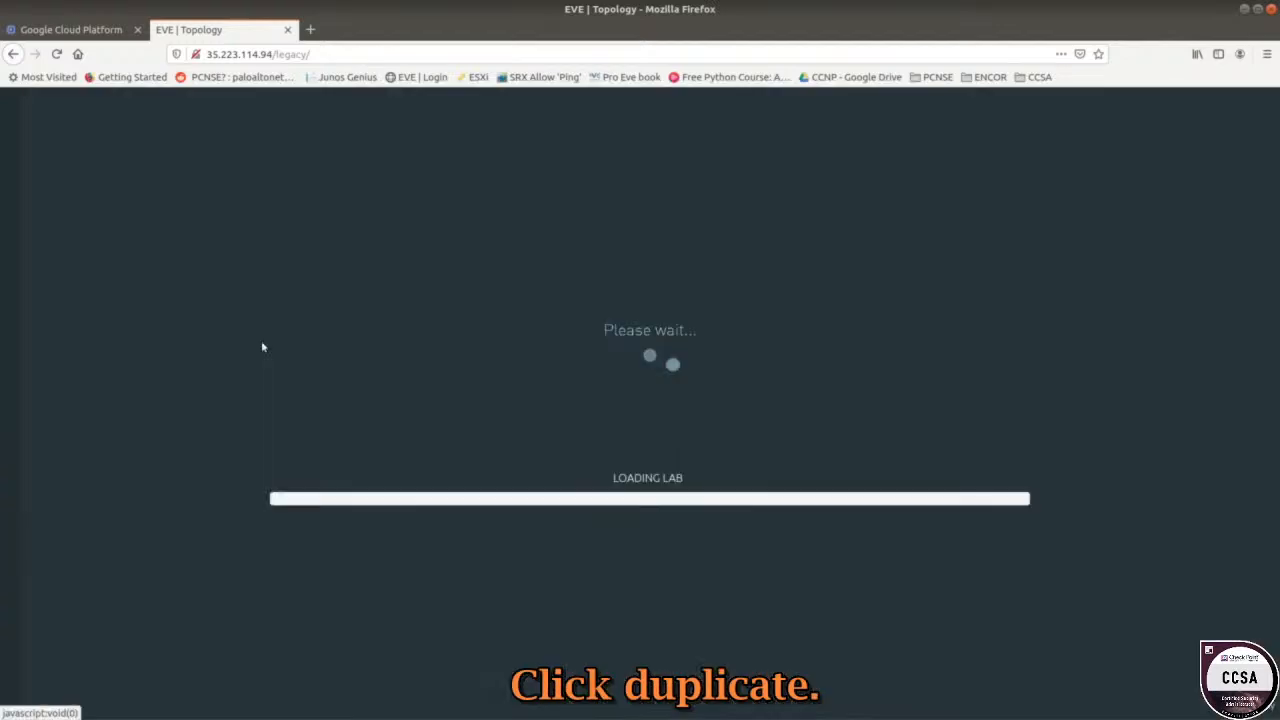
drag(291, 398, 517, 217)
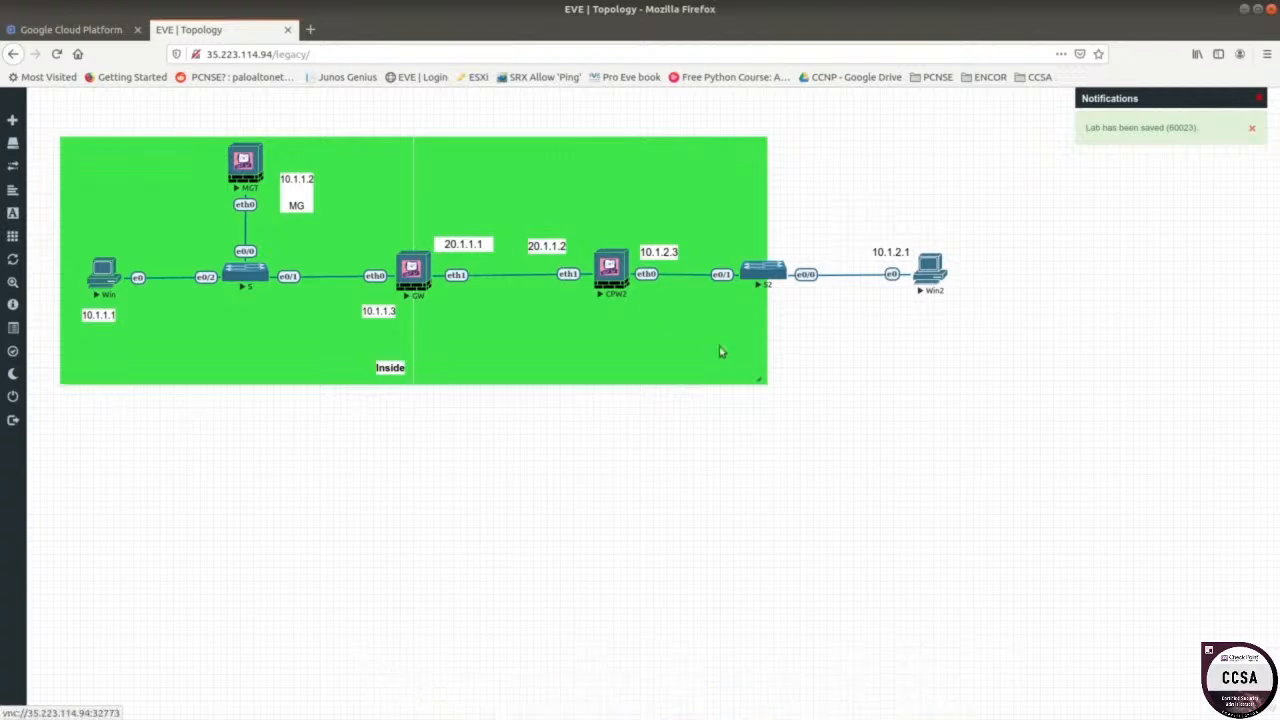
drag(764, 380, 661, 380)
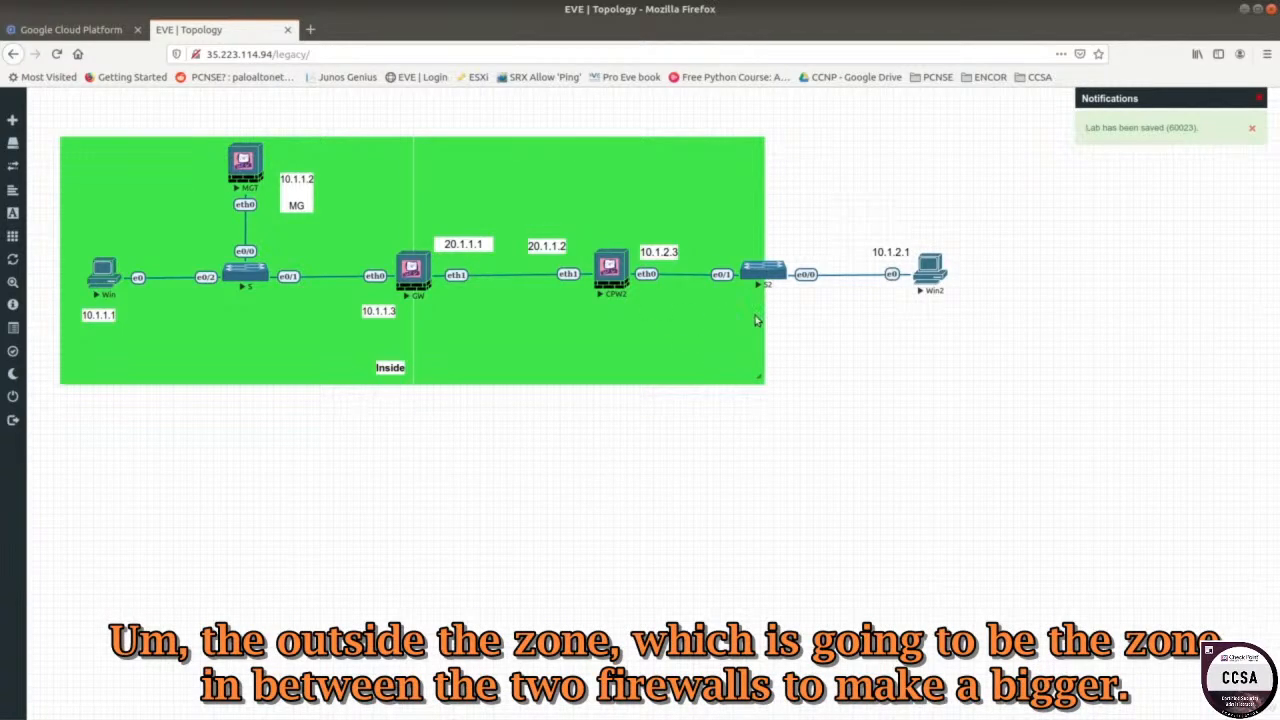
drag(758, 318, 572, 311)
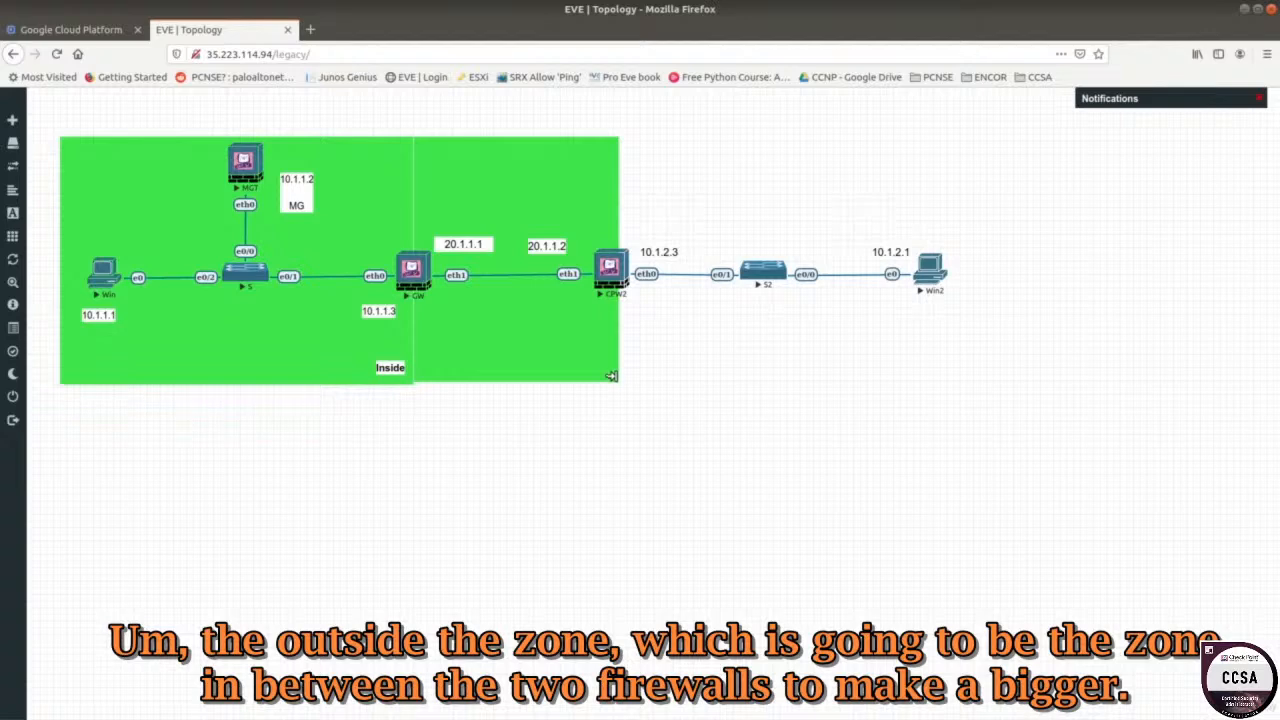
drag(607, 373, 612, 374)
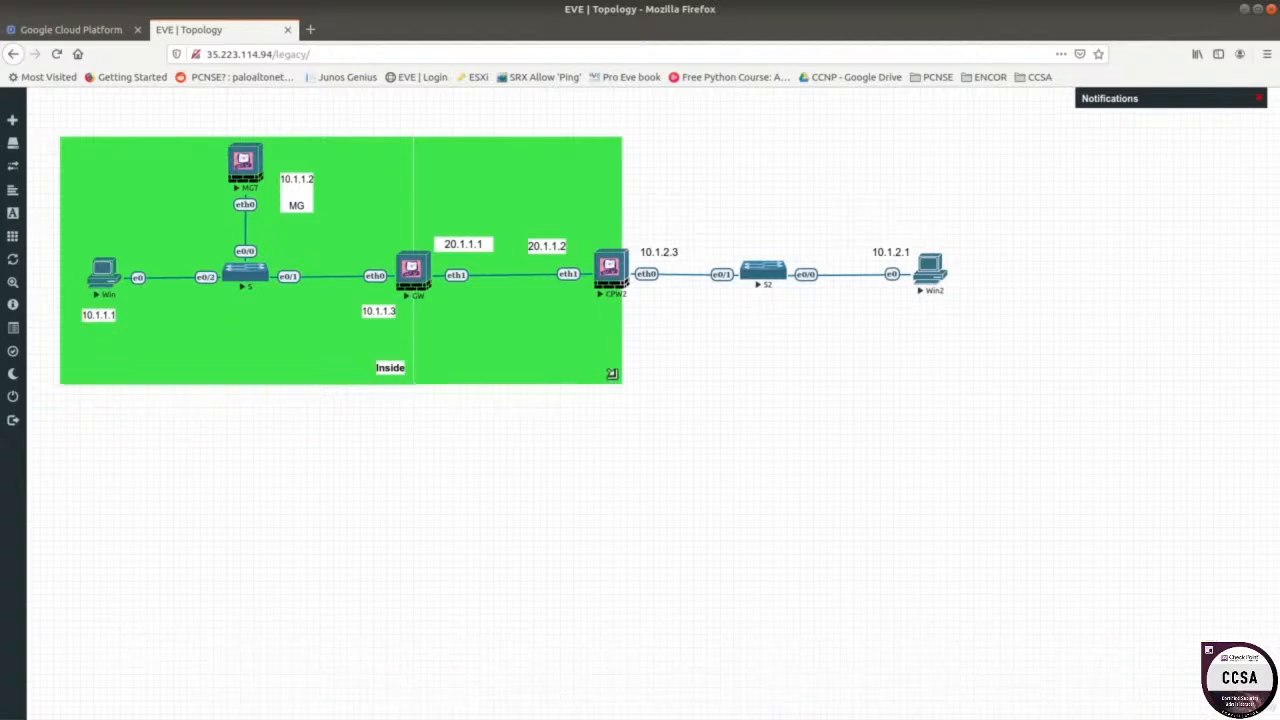
Set the copied rectangle's border colour to reddish orange #E55A3F.
right_click(586, 362)
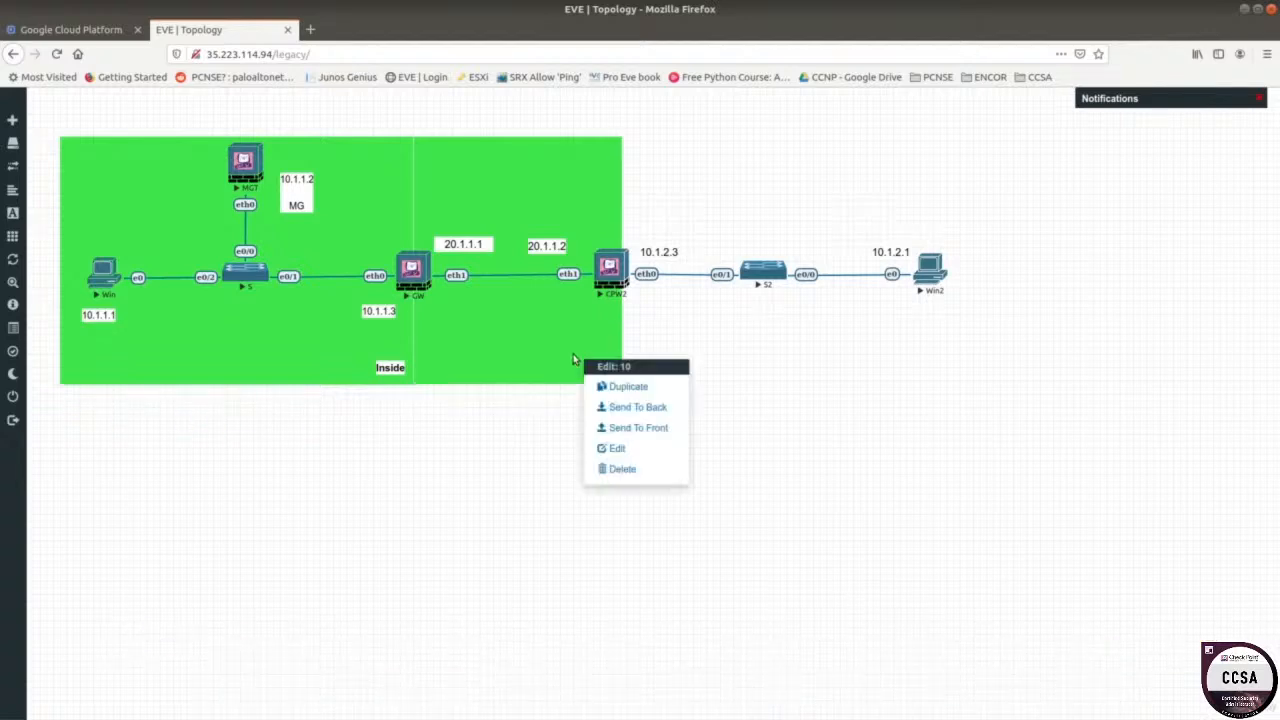
click(631, 449)
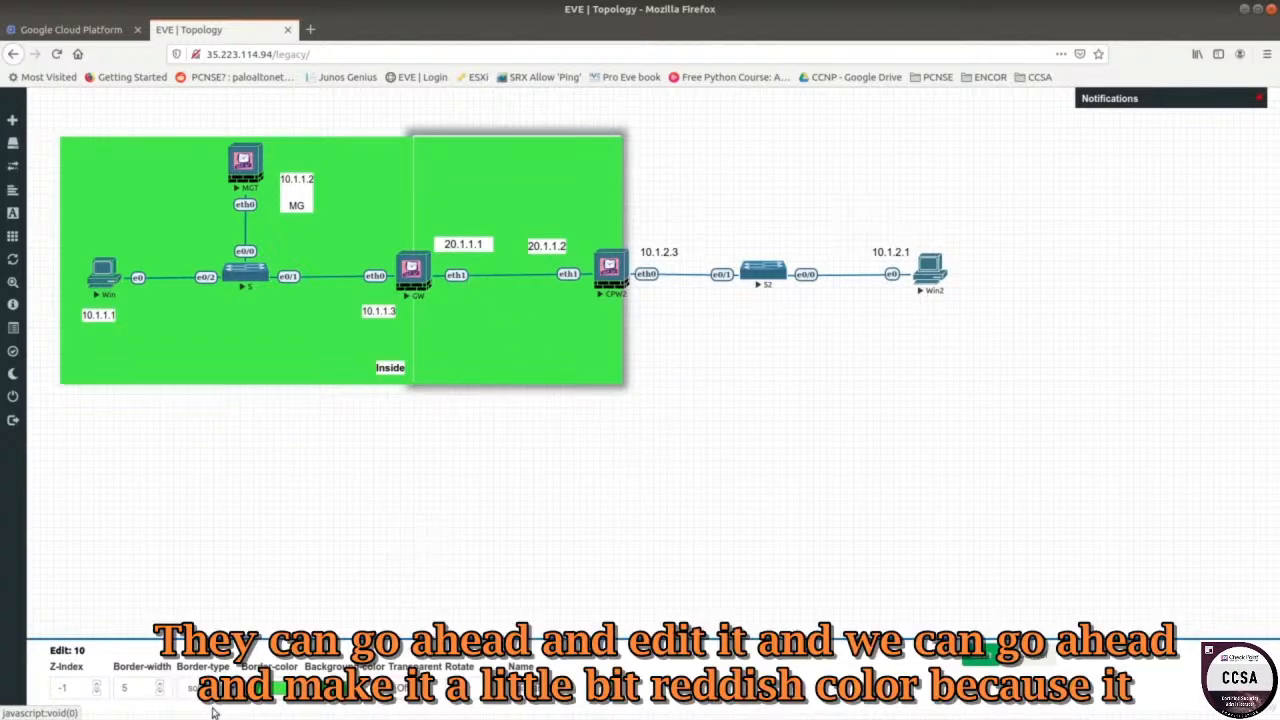
click(281, 690)
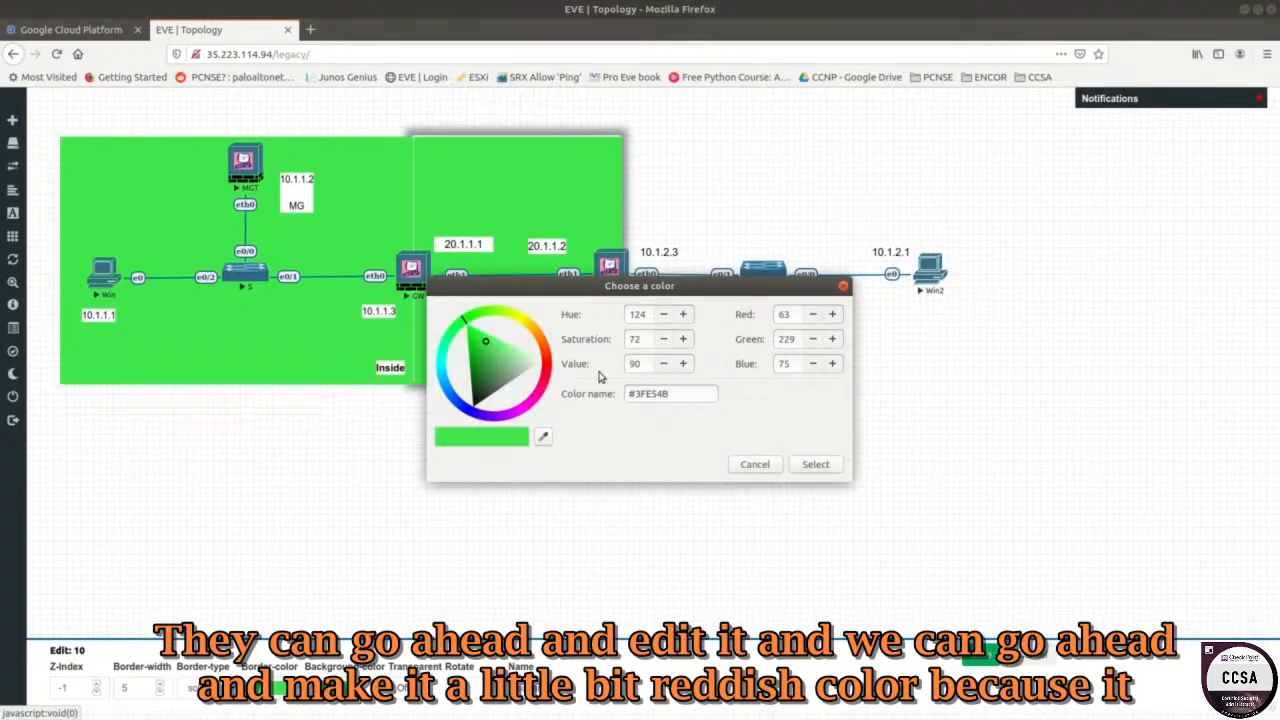
click(542, 350)
drag(544, 350, 545, 362)
click(547, 348)
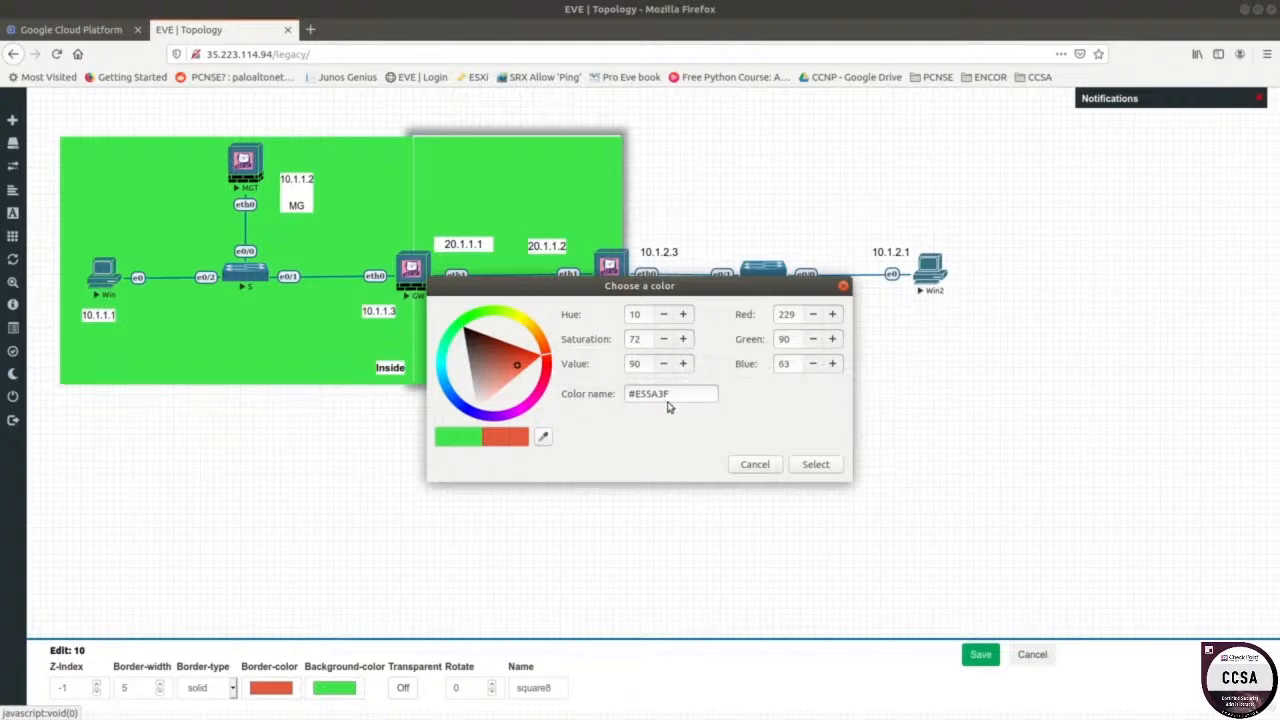
drag(668, 395, 627, 397)
right_click(627, 397)
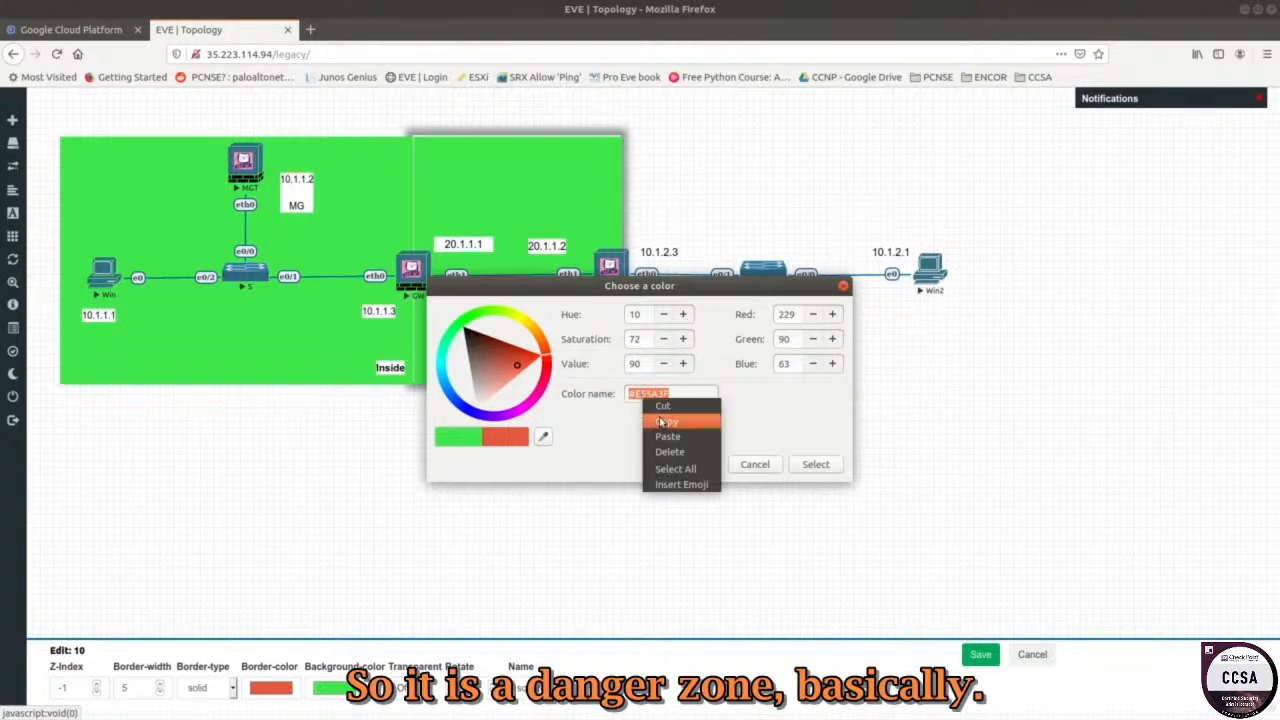
click(662, 416)
click(826, 470)
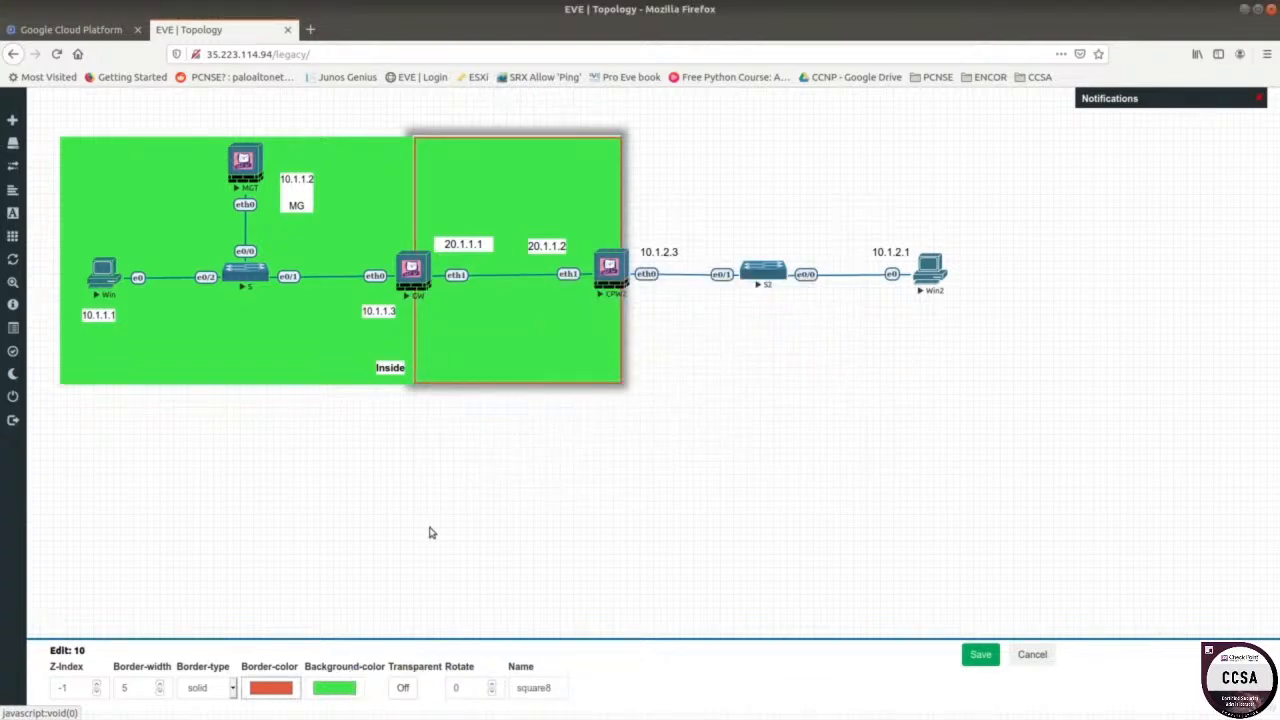
Fill the rectangle with the same #E55A3F and save the lab.
click(350, 693)
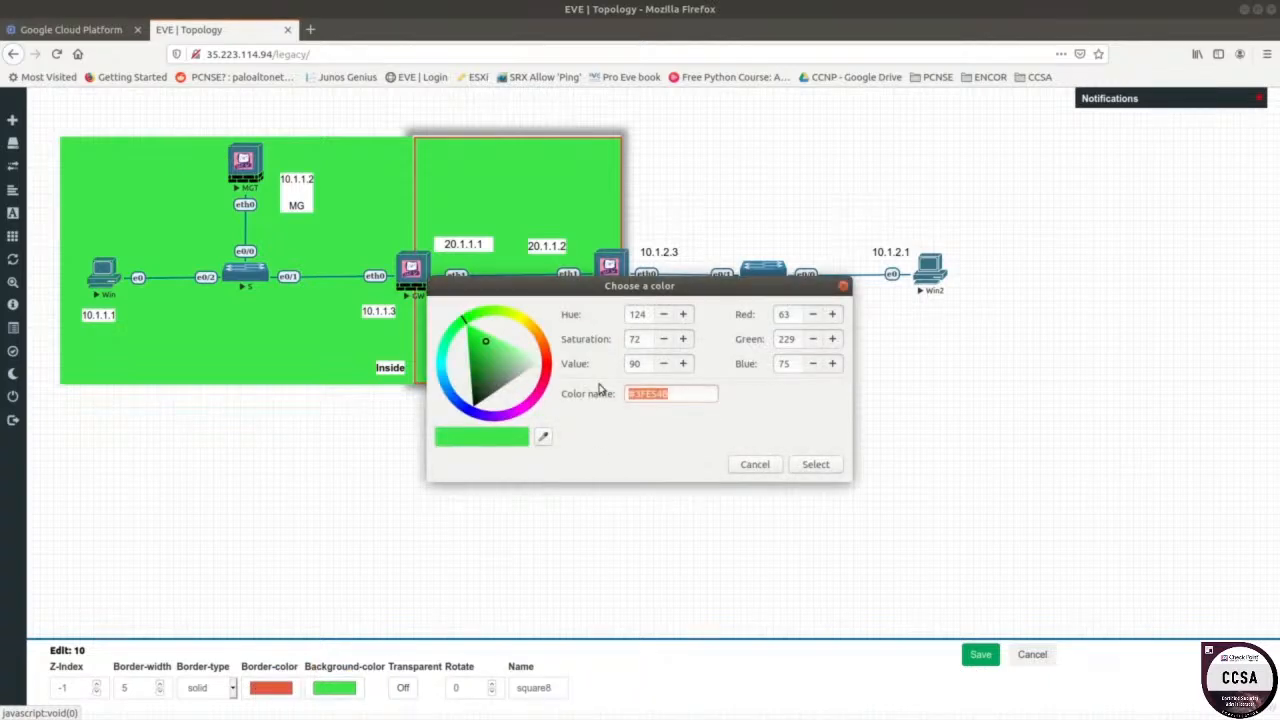
key(ctrl+v)
click(815, 466)
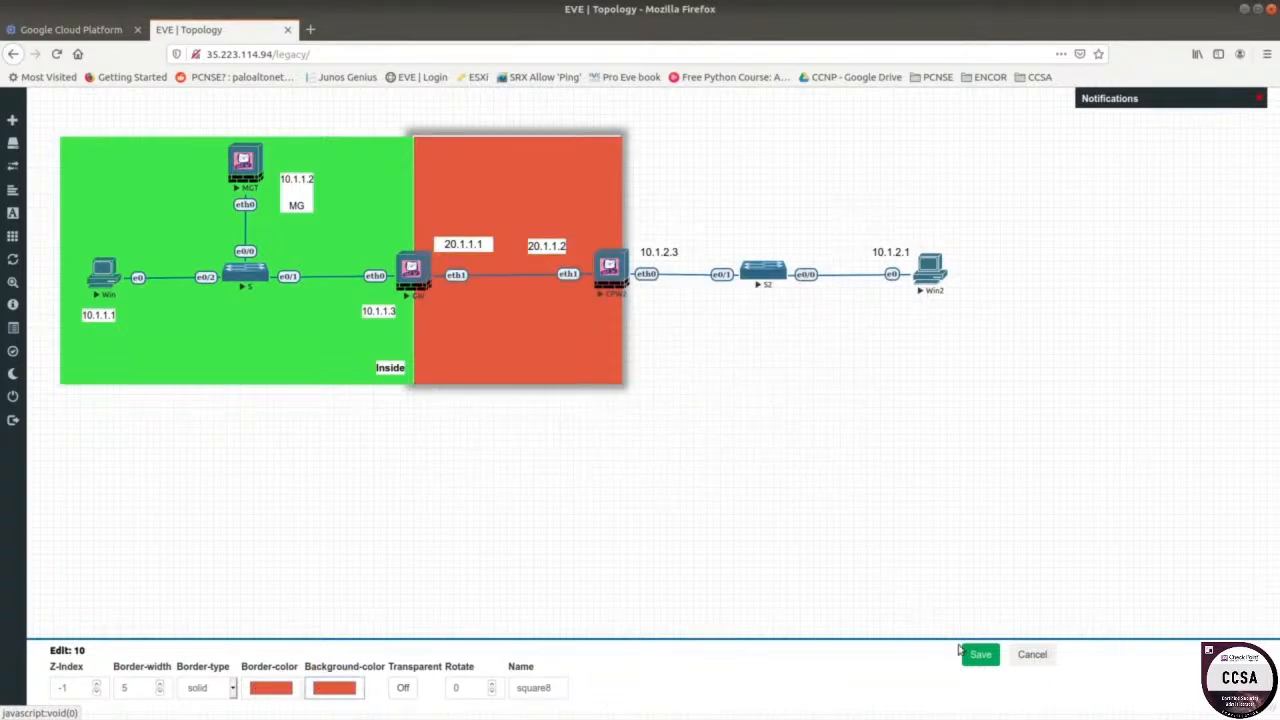
click(980, 654)
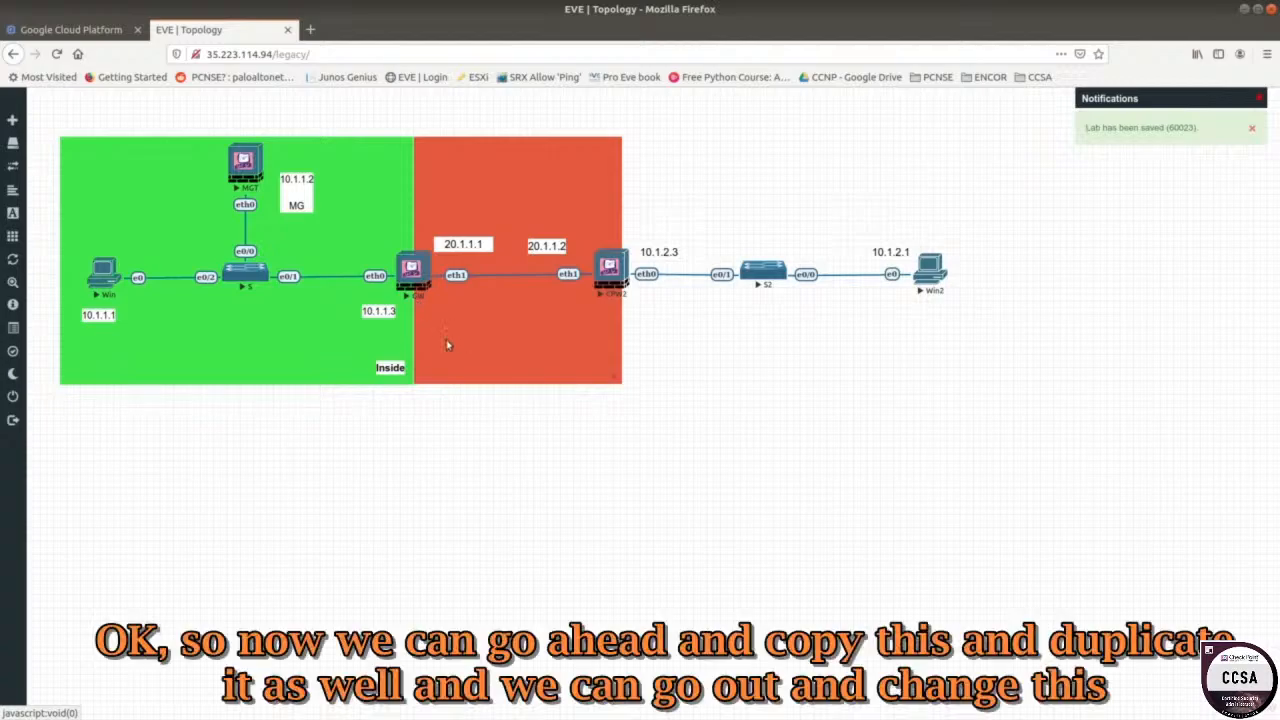
Duplicate the Inside label into the red zone and rename it 'Outside'.
right_click(390, 368)
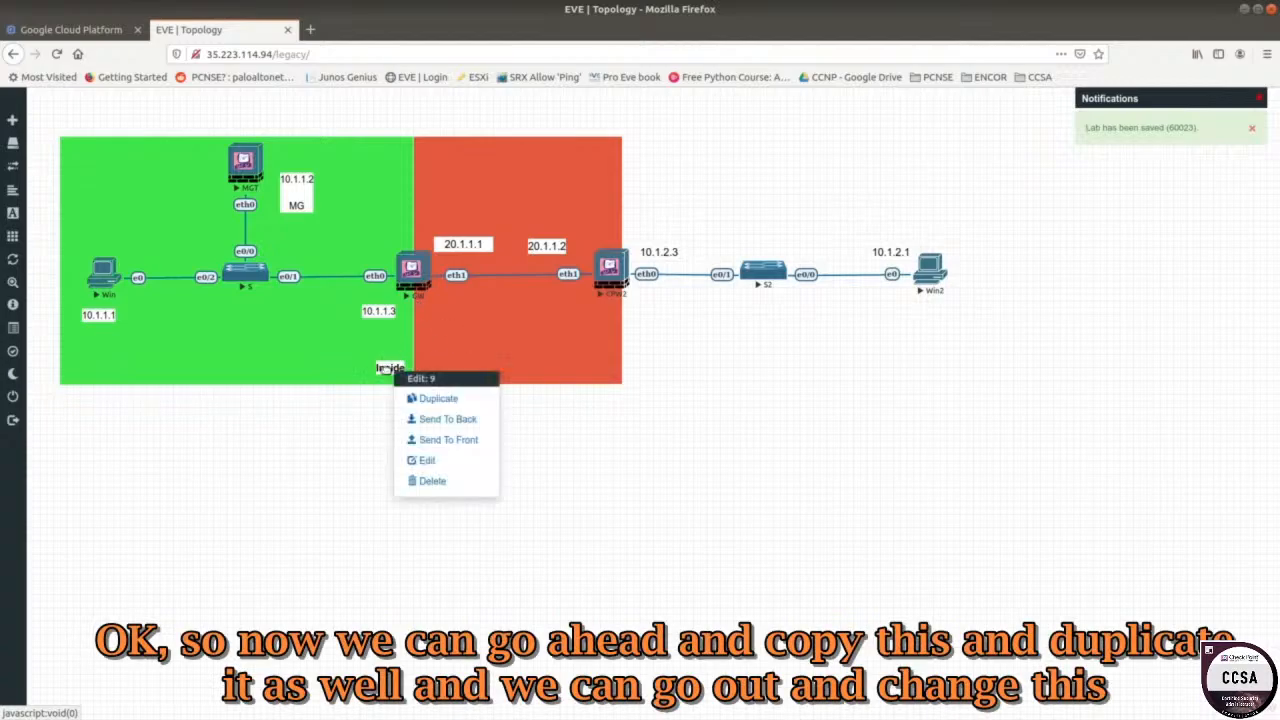
click(424, 401)
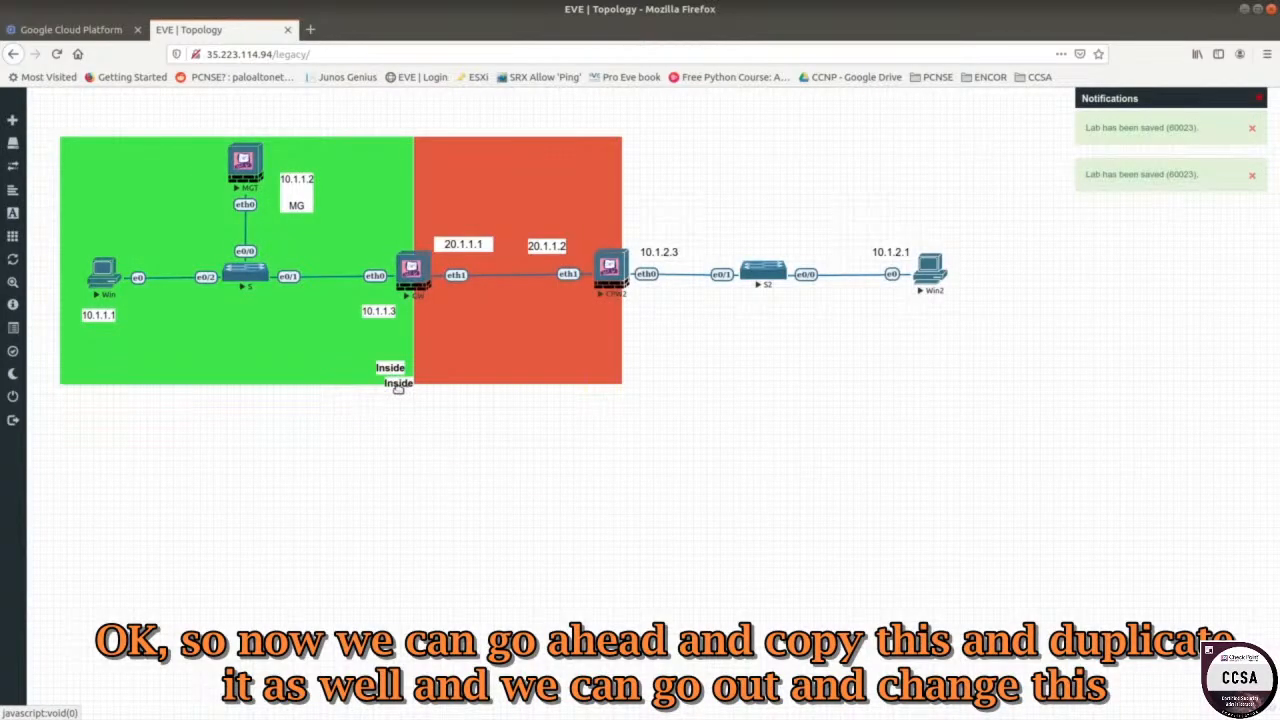
drag(396, 378, 438, 372)
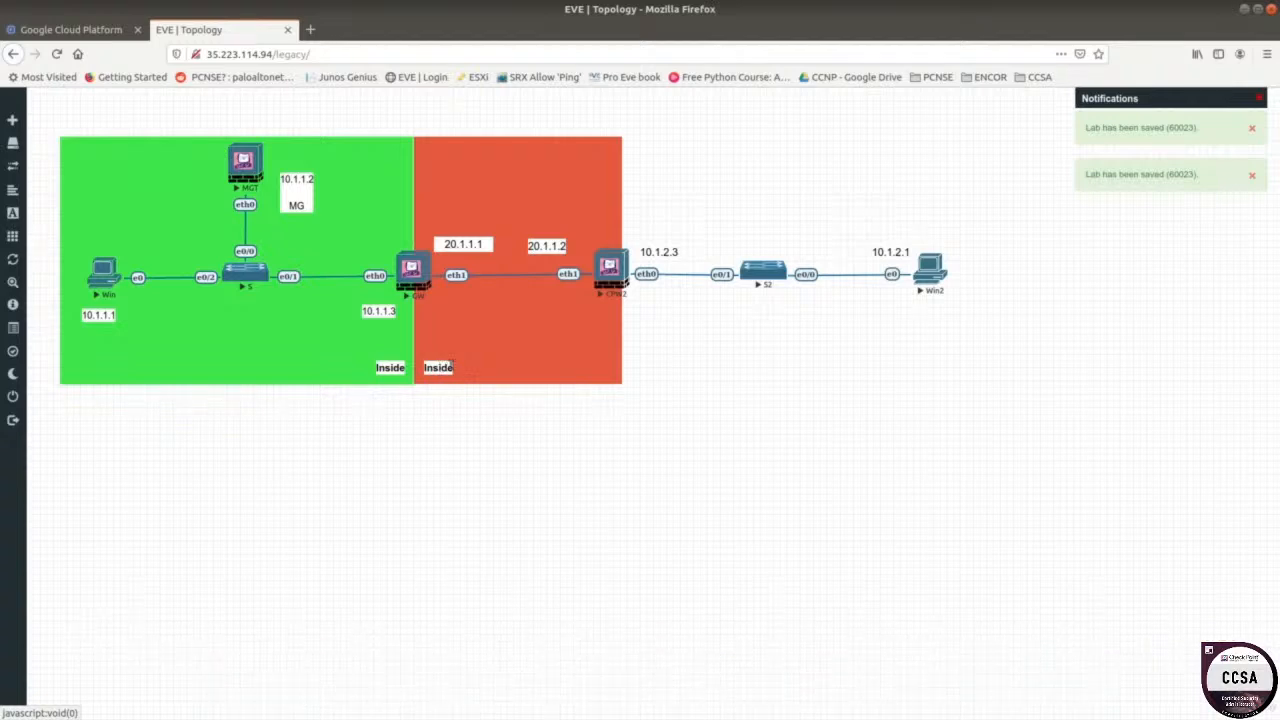
double_click(440, 368)
key(BackSpace)
key(BackSpace)
key(BackSpace)
key(BackSpace)
key(BackSpace)
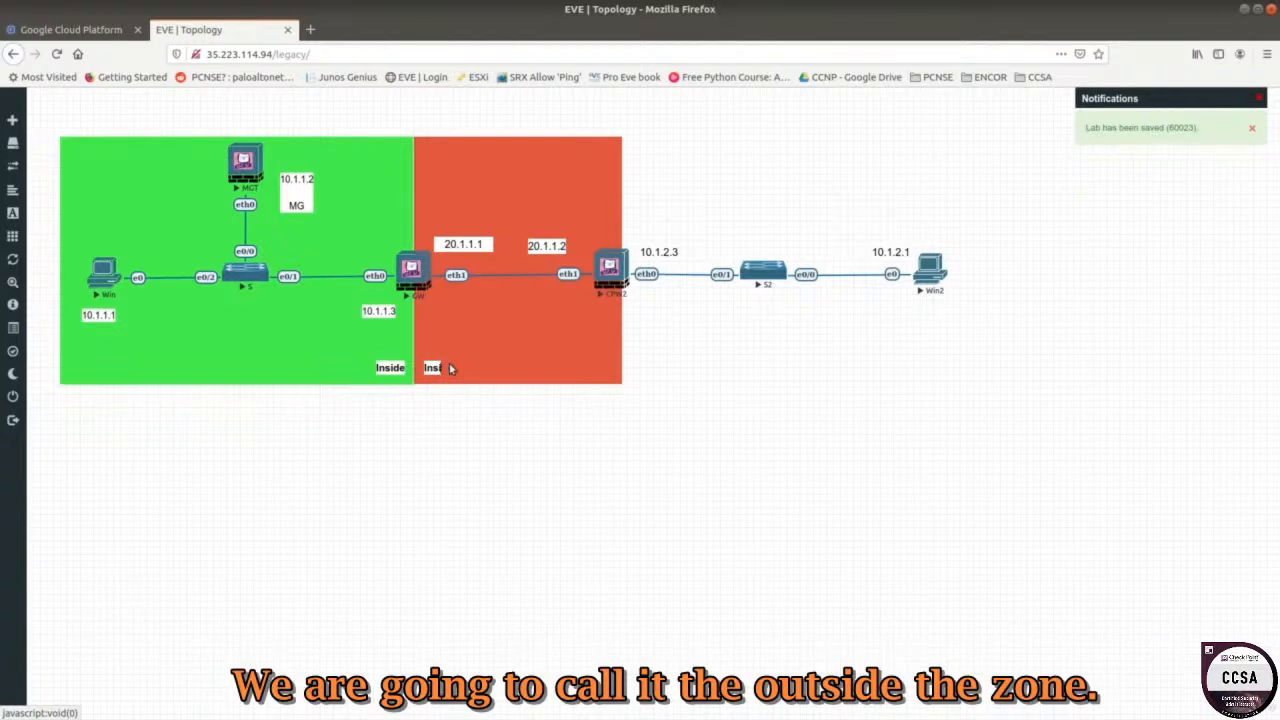
text(Outside)
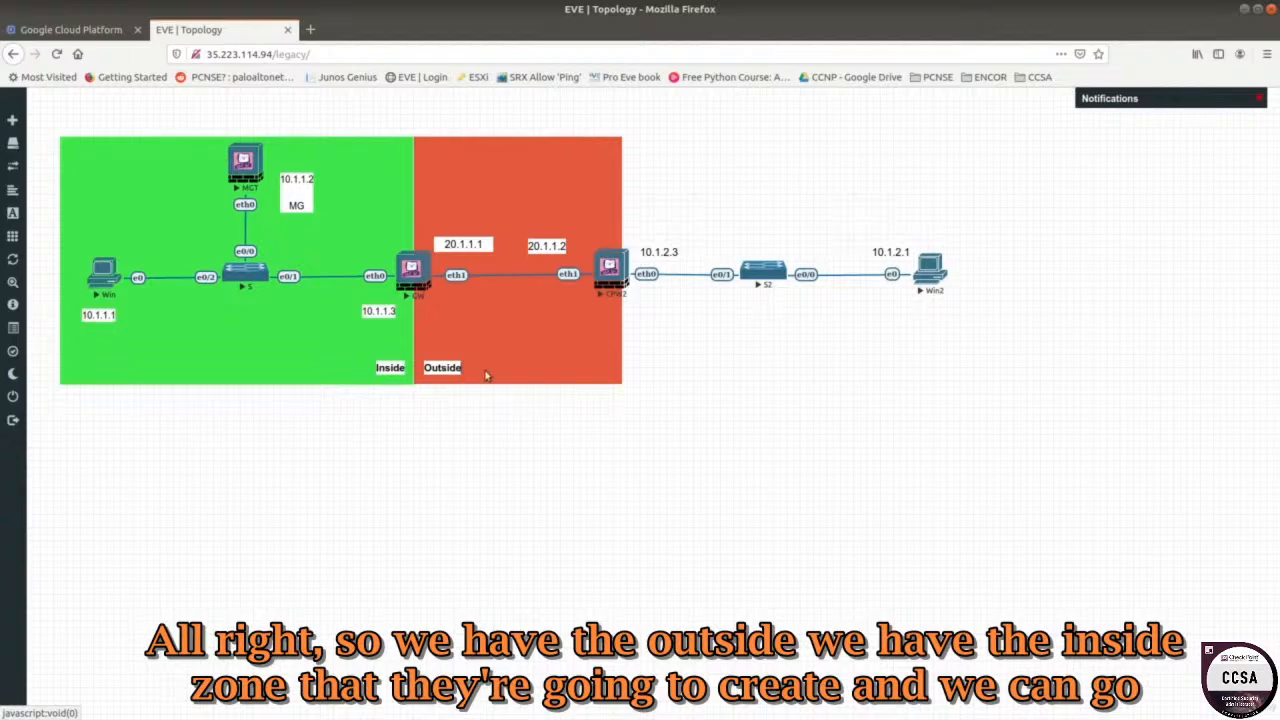
Duplicate the green Inside box and place it behind CPW2, S2 and Win2.
right_click(524, 347)
right_click(200, 328)
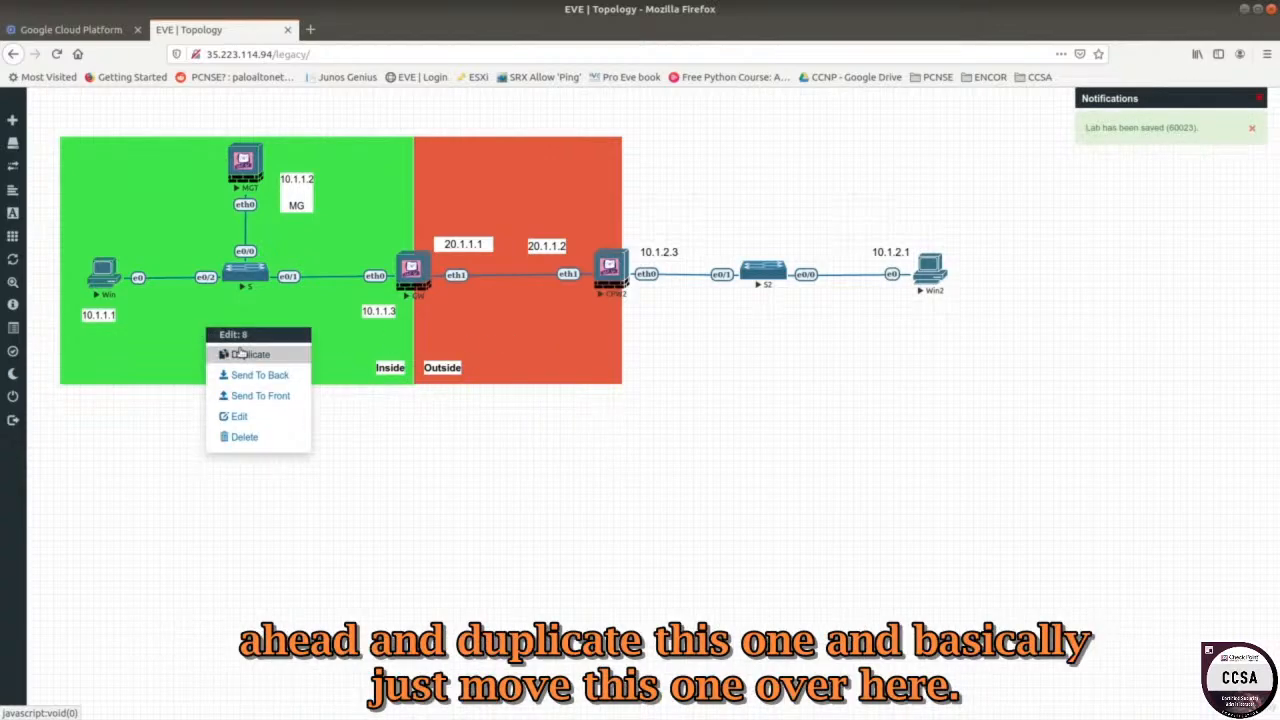
click(240, 354)
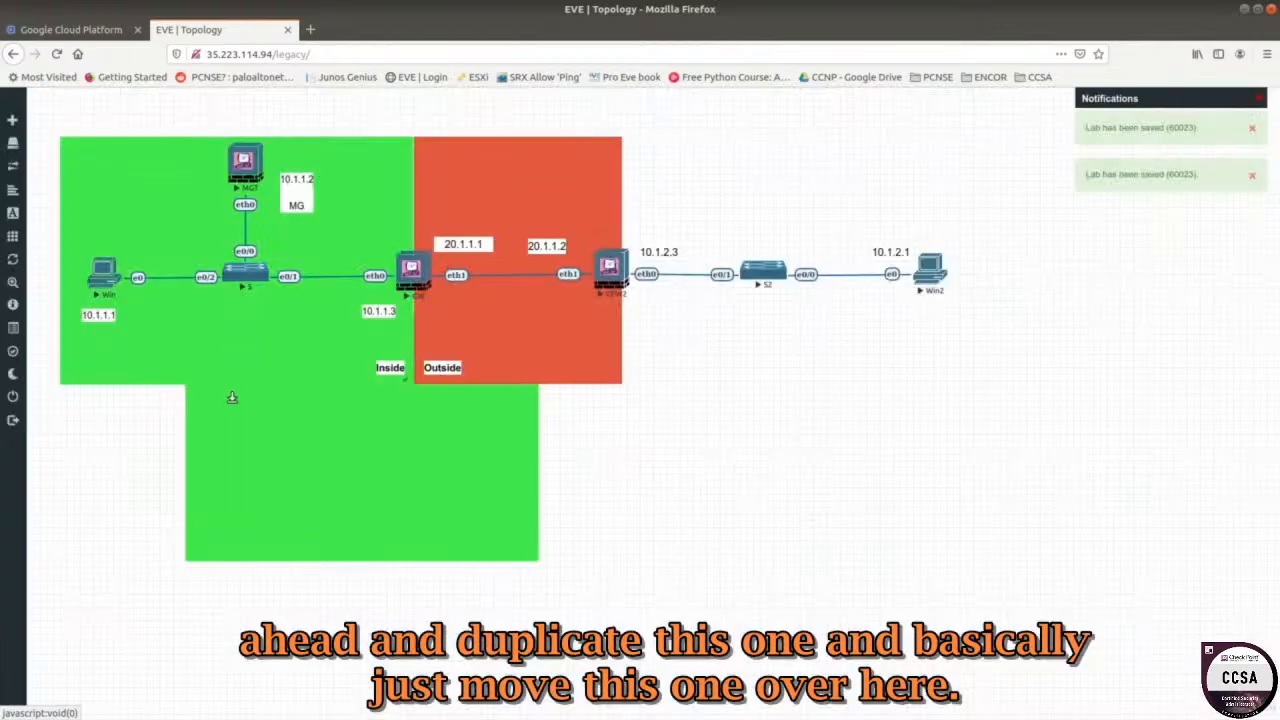
drag(231, 397, 664, 246)
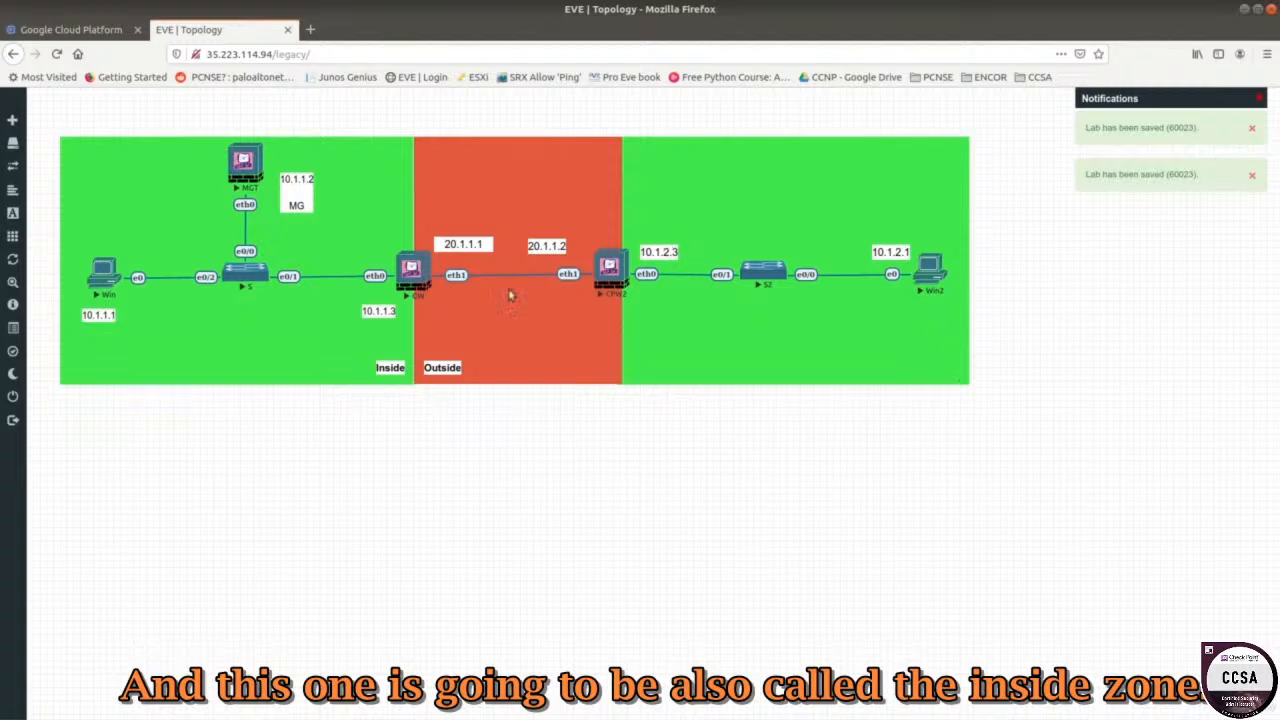
Copy the Inside label into the right green zone and move Outside to the red zone's top.
right_click(388, 368)
click(415, 397)
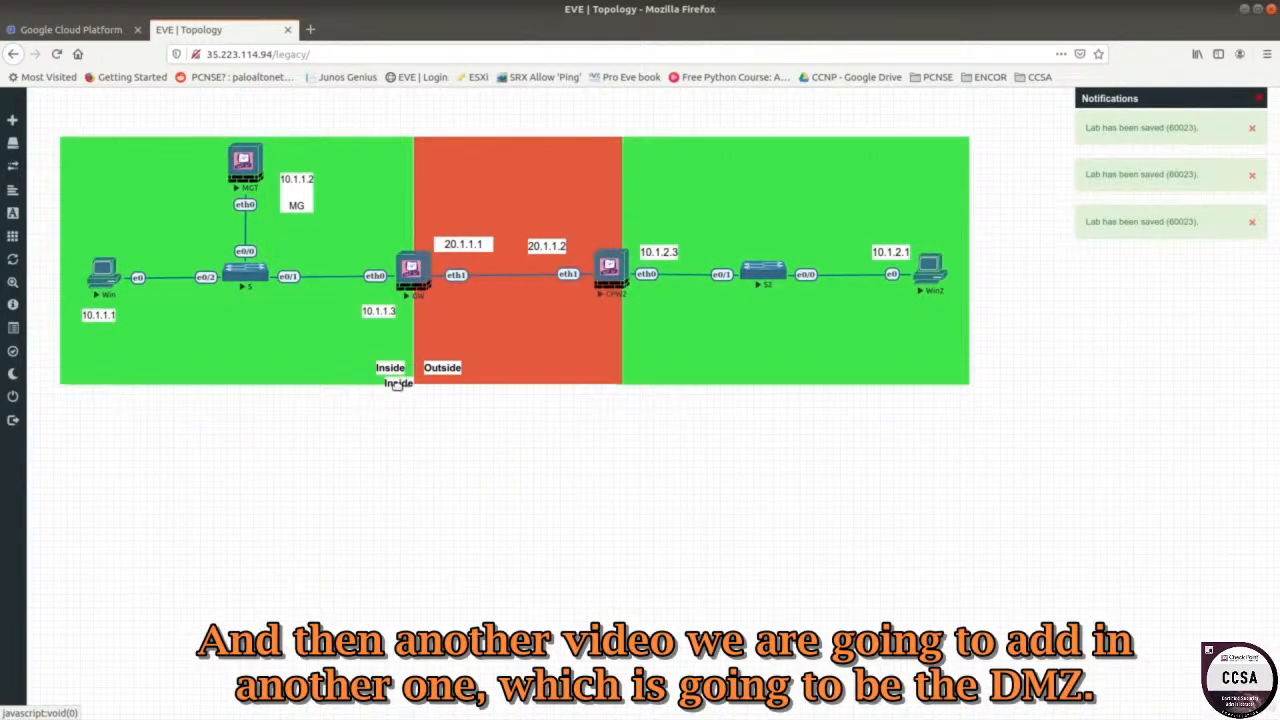
drag(400, 385, 641, 370)
drag(444, 360, 516, 154)
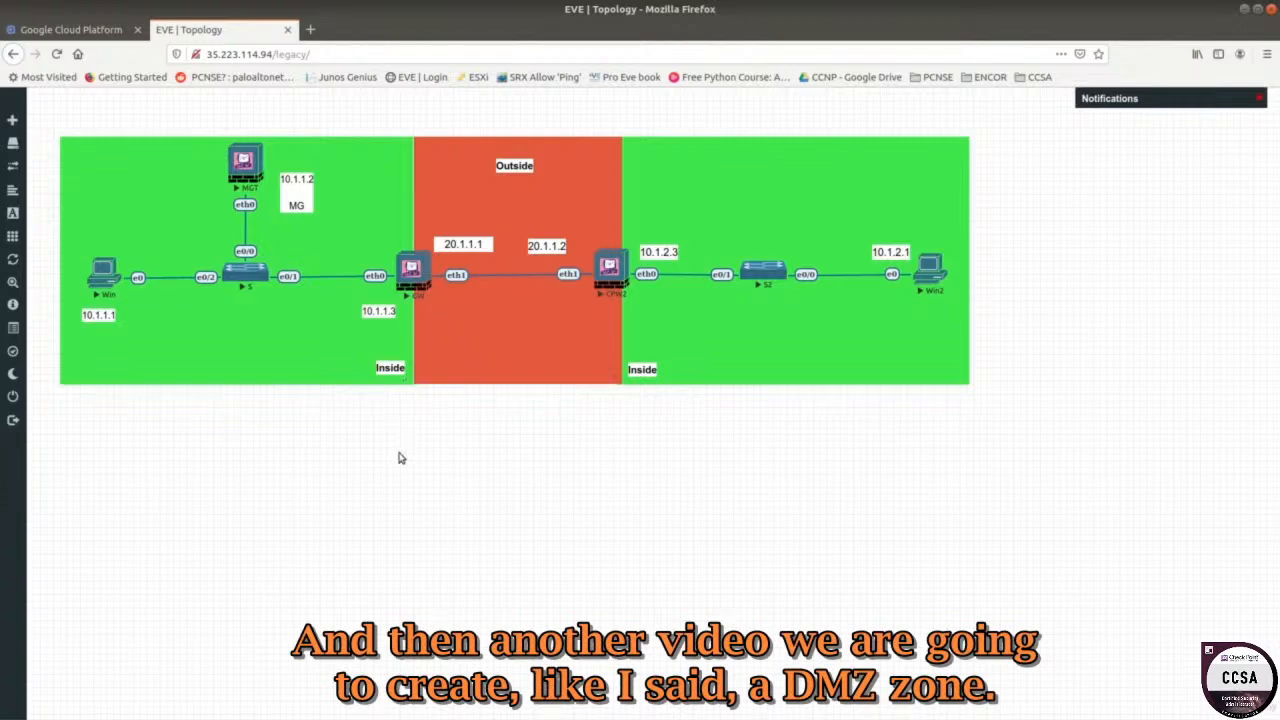
Dismiss the Win console prompt, log out, and choose the HTML5 console type.
click(107, 279)
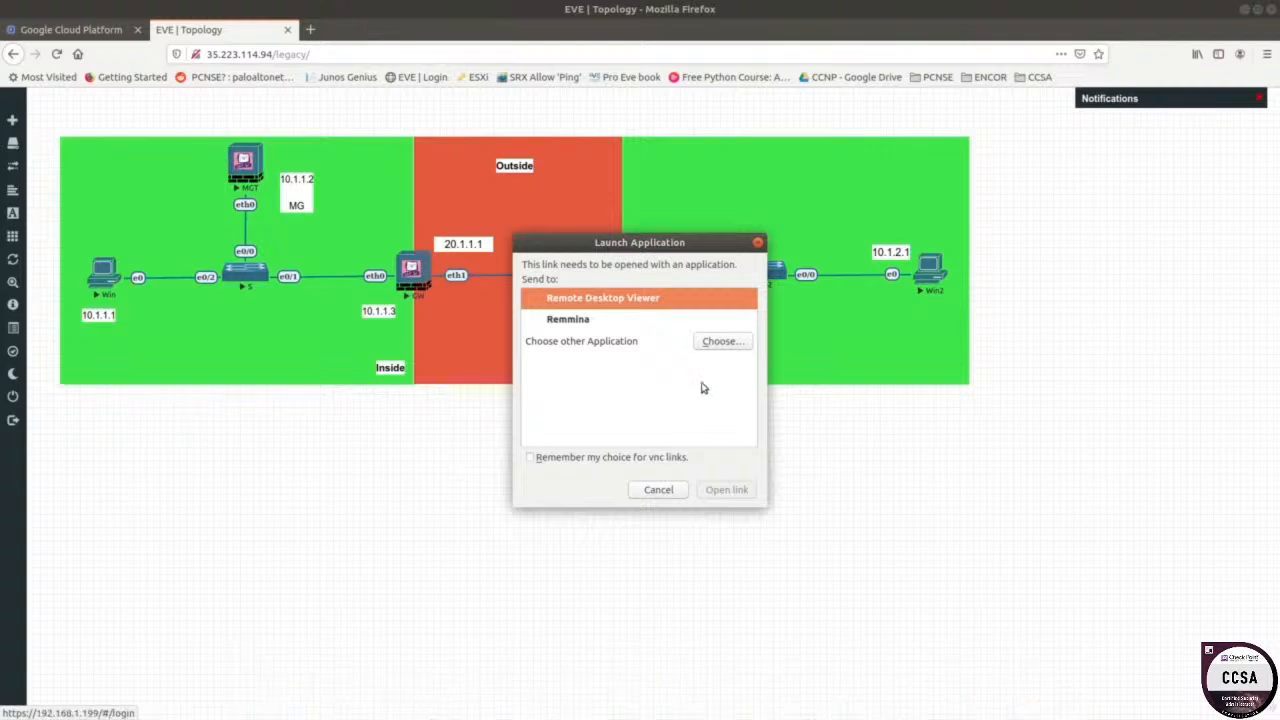
click(757, 243)
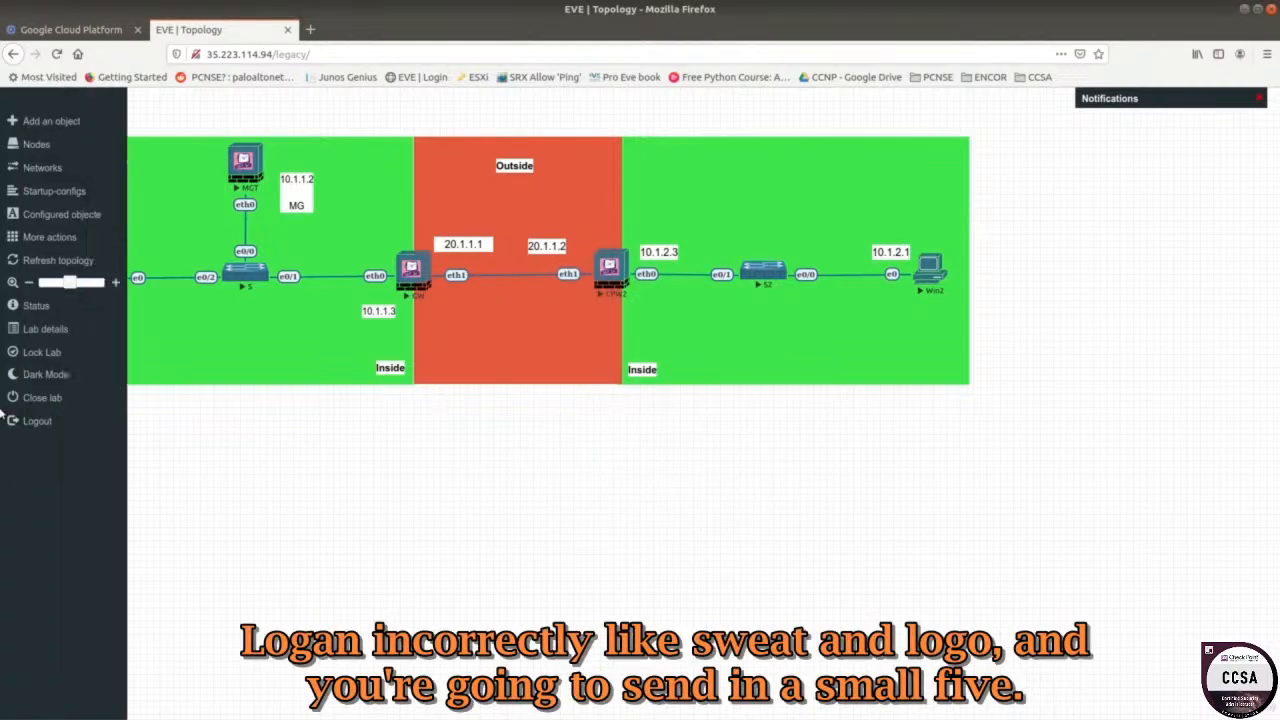
click(38, 421)
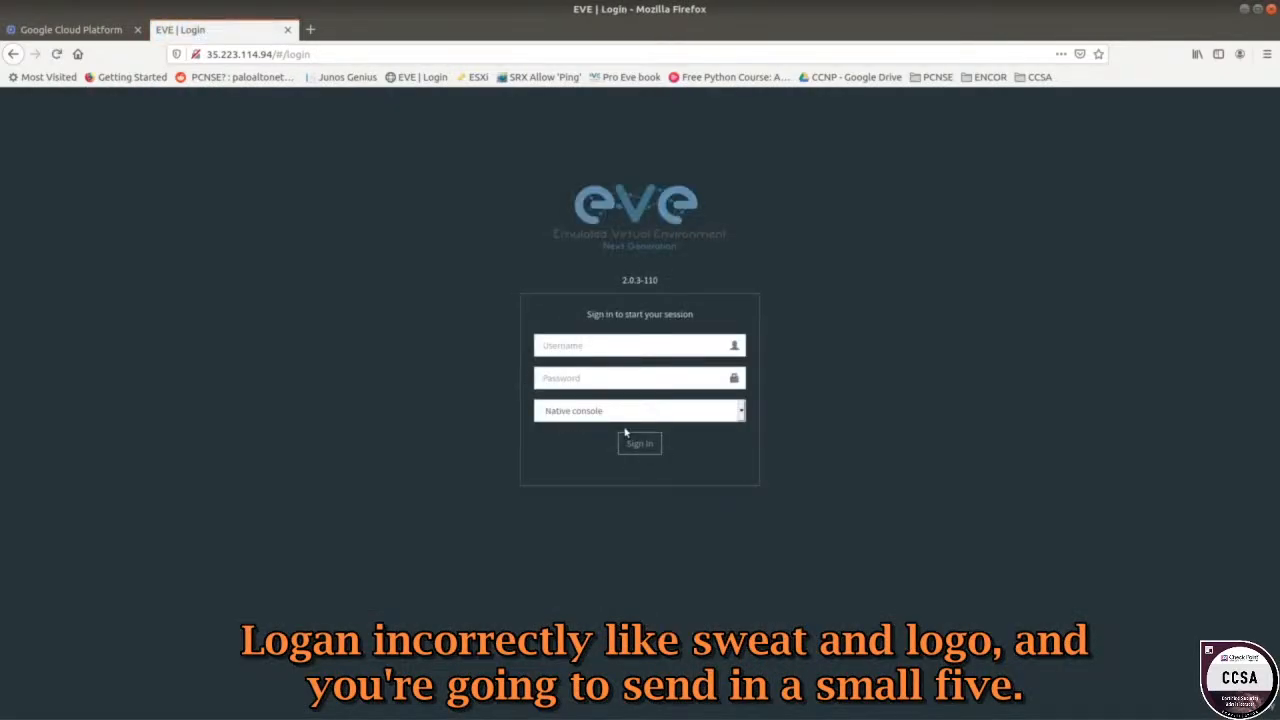
click(600, 411)
click(585, 448)
Sign back in with the admin username and password, saving the login in Firefox.
click(569, 350)
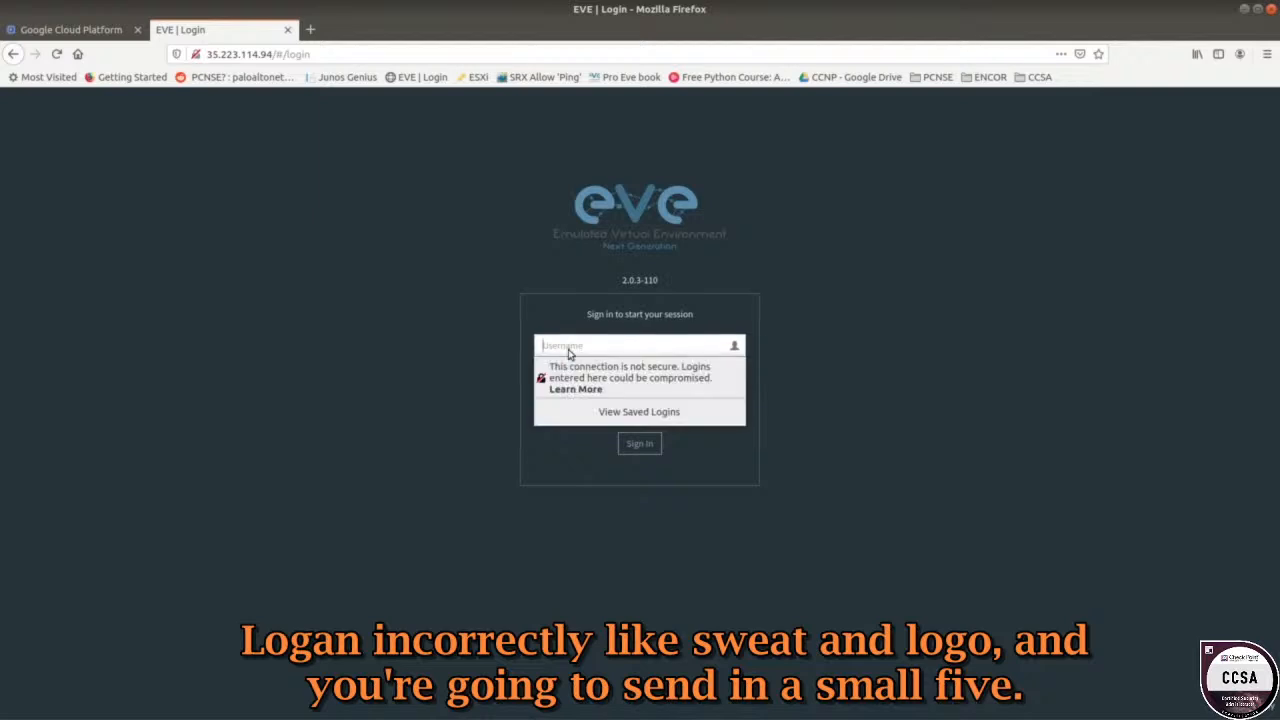
text(admin)
key(Tab)
text(eve)
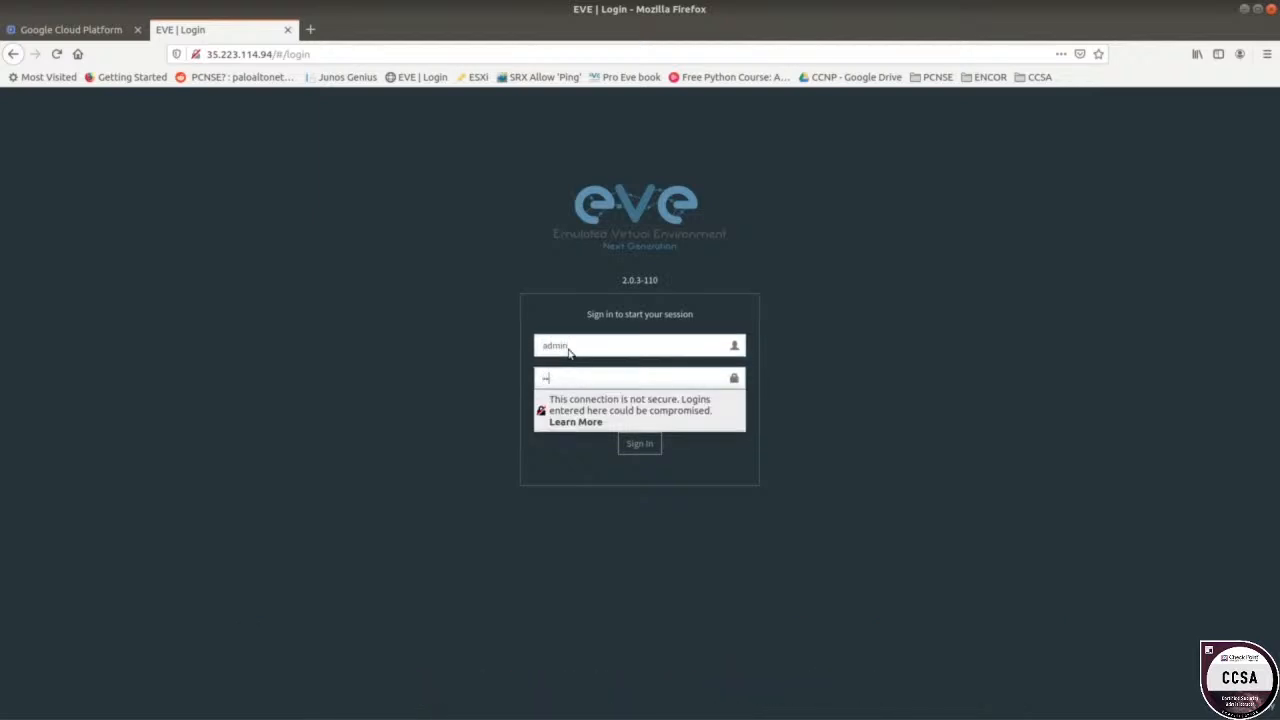
key(Return)
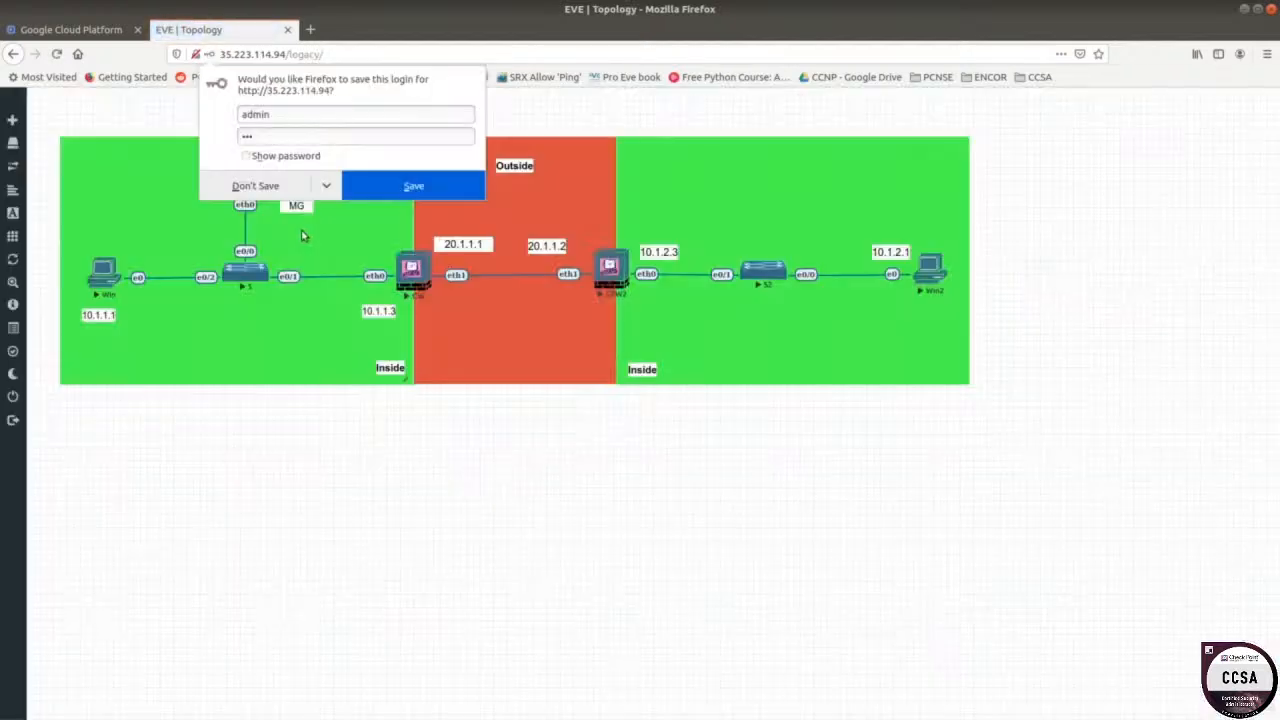
click(413, 186)
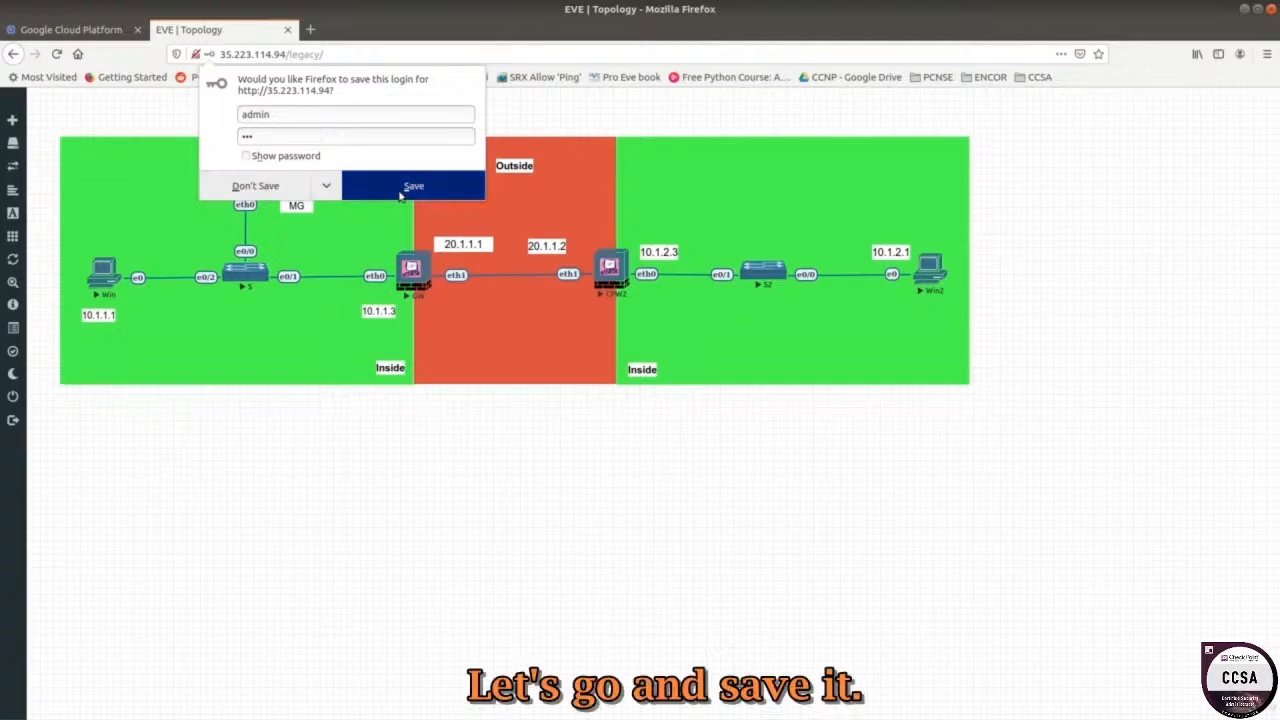
Open Win's HTML5 console, sign in to Windows with the Lab account password, then view the topology tab.
click(103, 274)
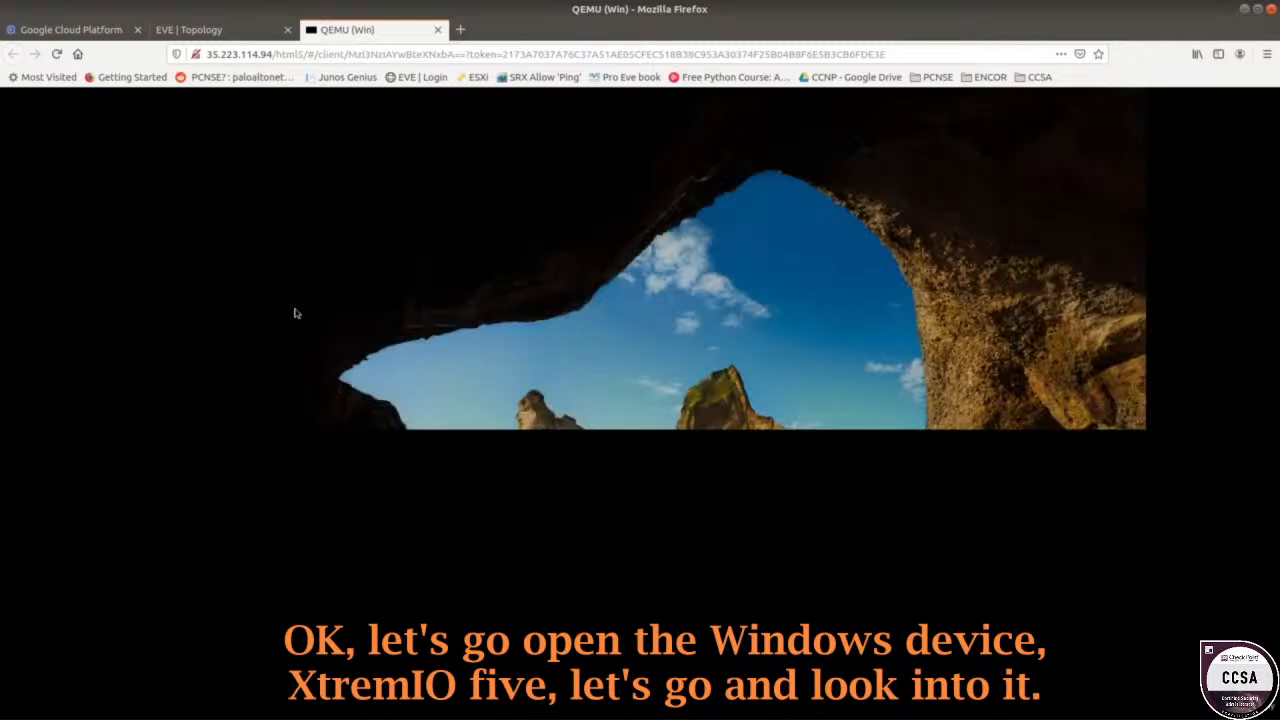
click(558, 368)
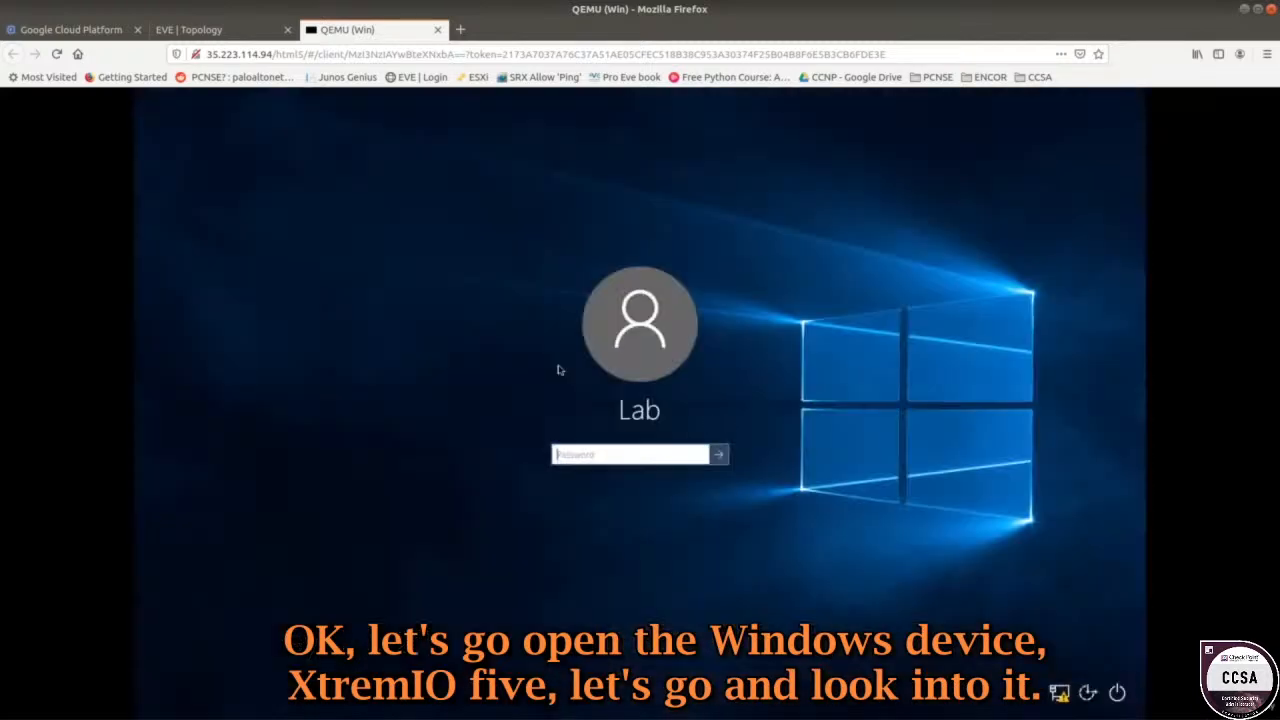
text(******)
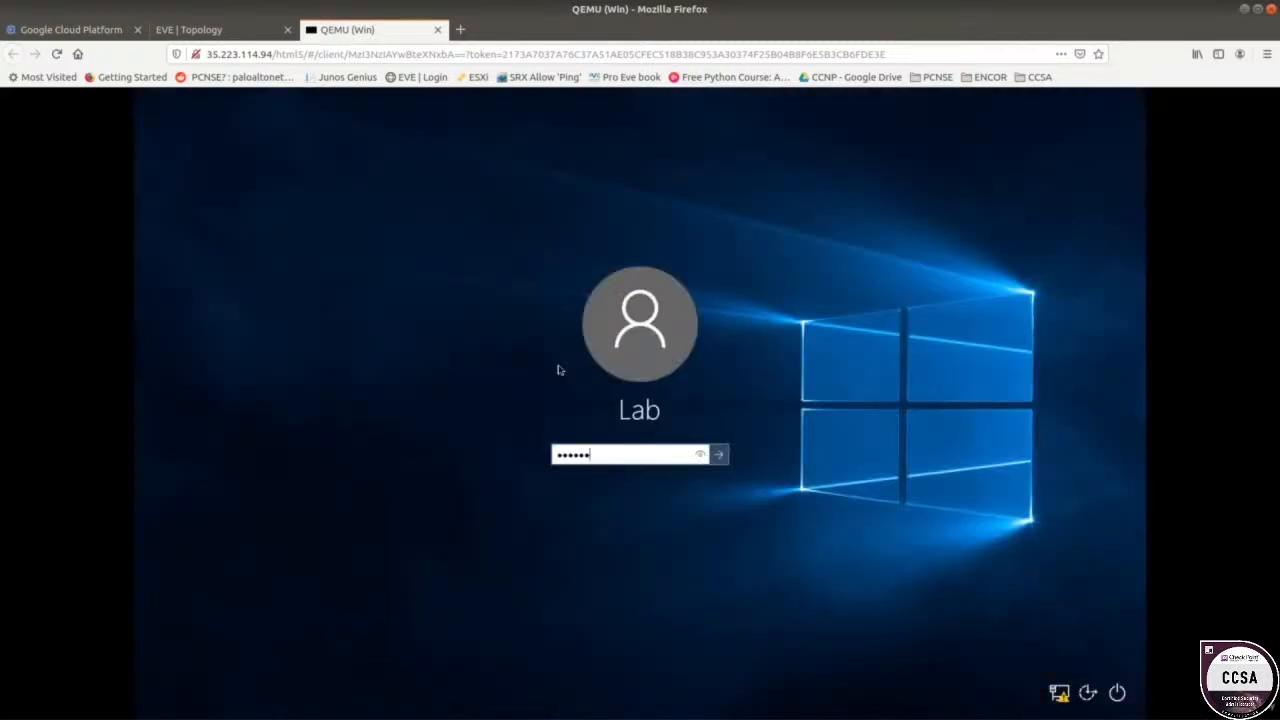
text(****)
key(Return)
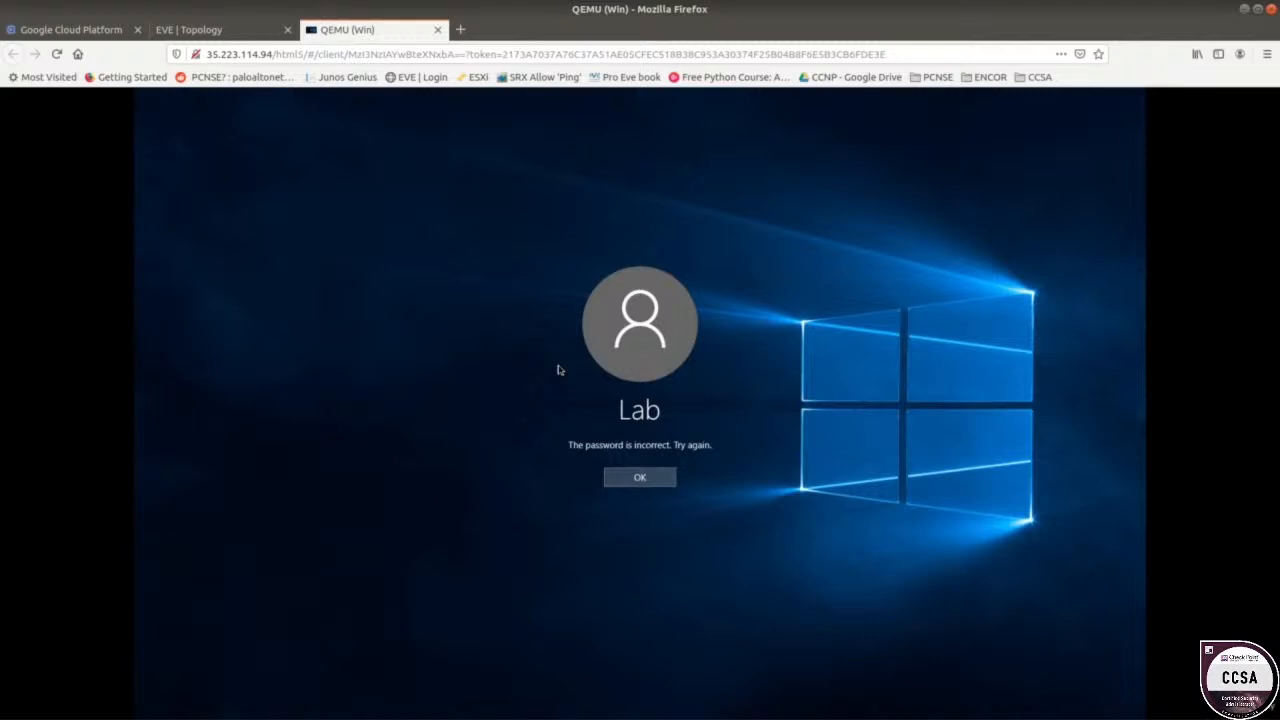
click(636, 478)
text(*)
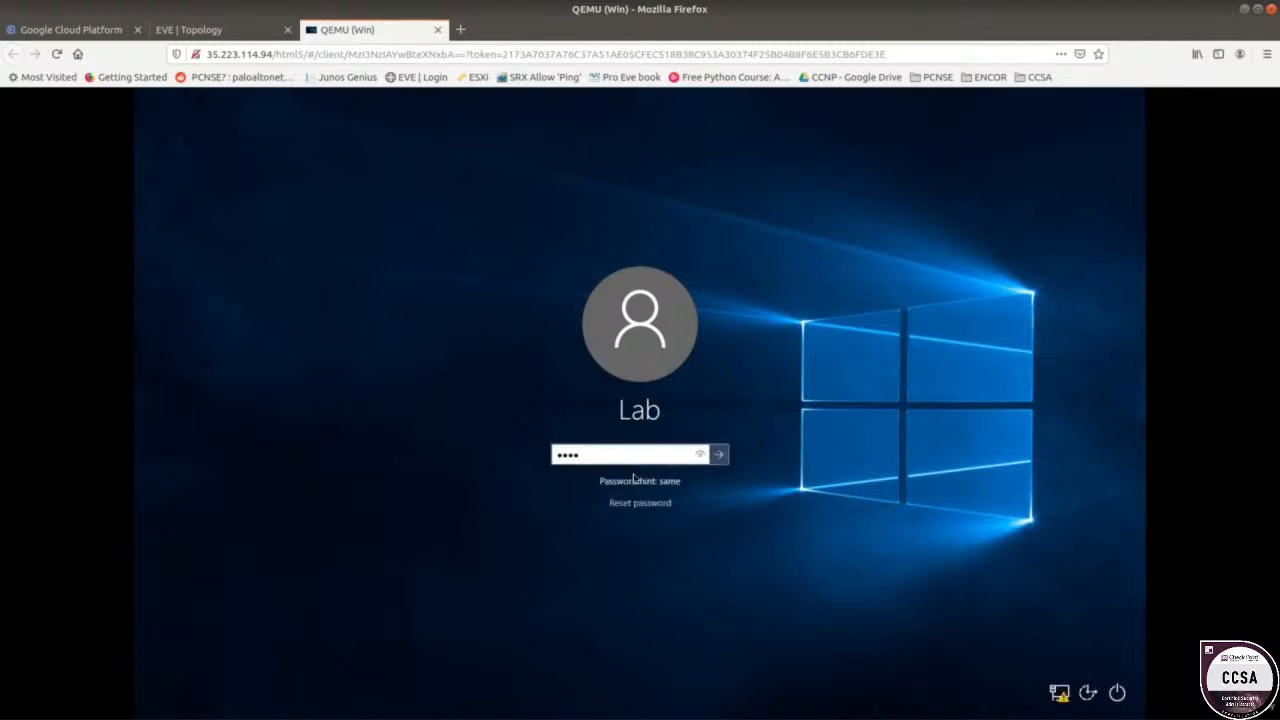
key(Return)
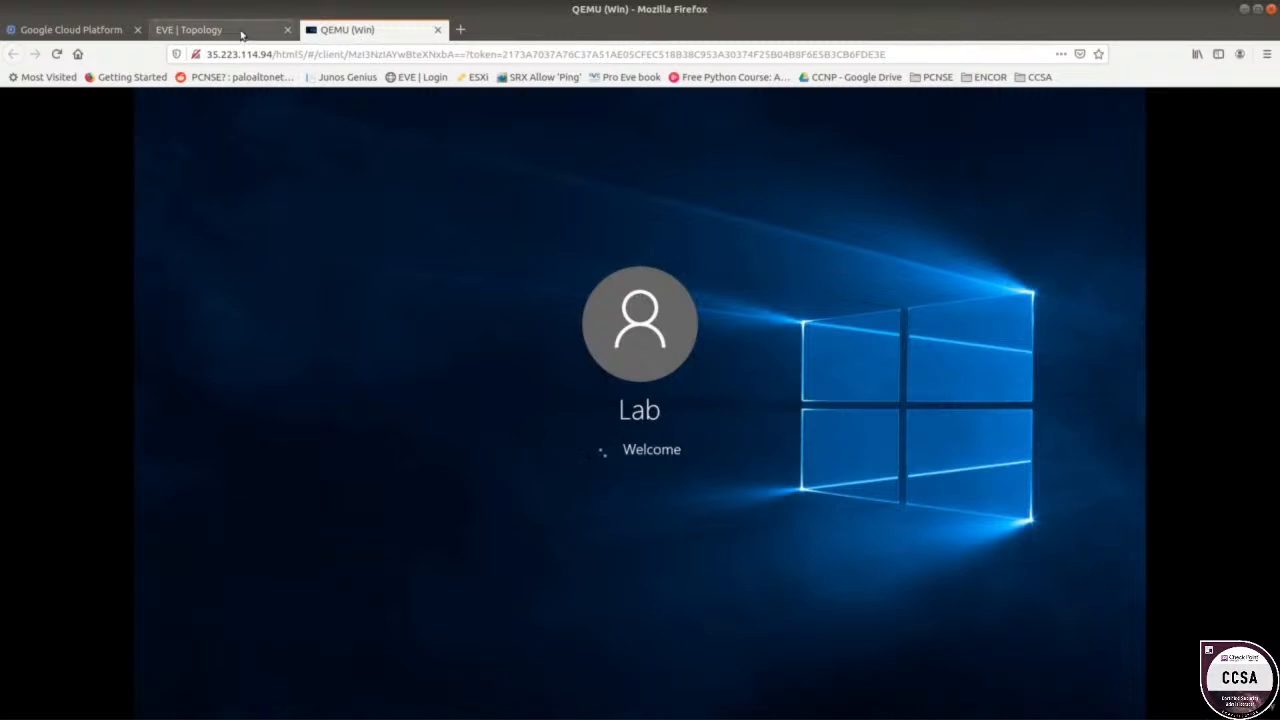
click(232, 31)
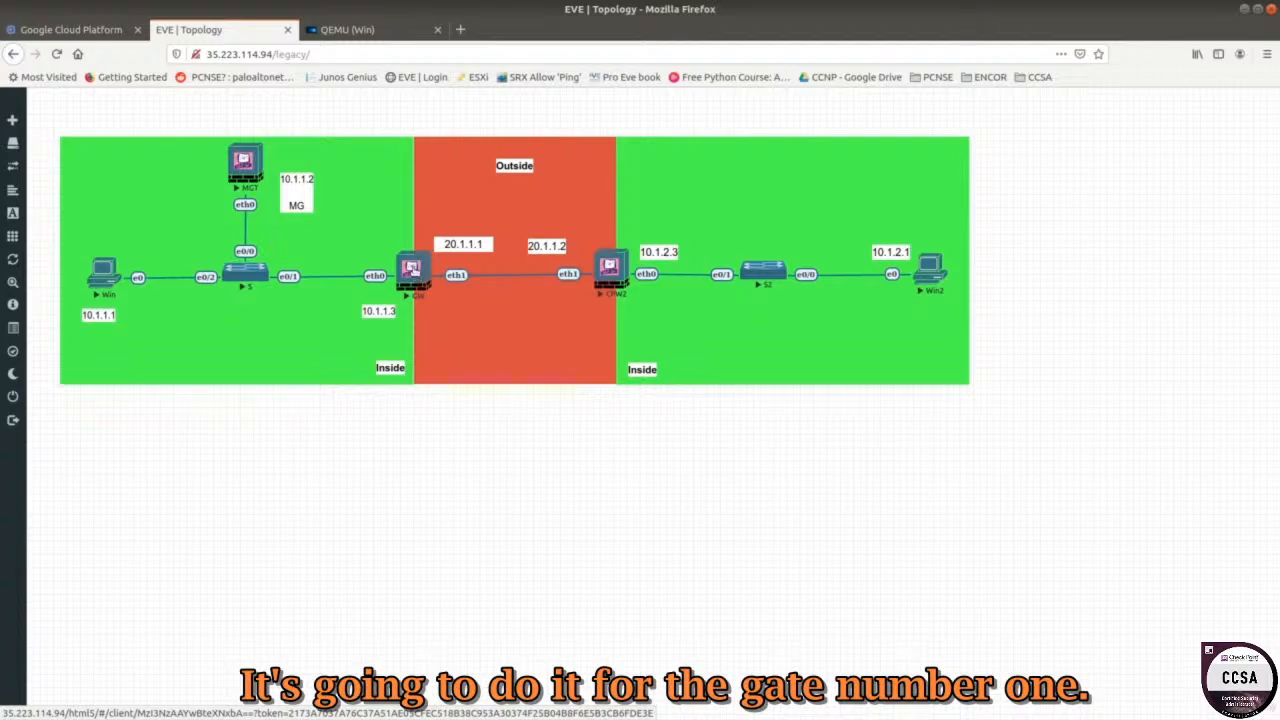
Launch SmartConsole from the Win desktop and log in to the 10.1.1.2 management server.
click(349, 42)
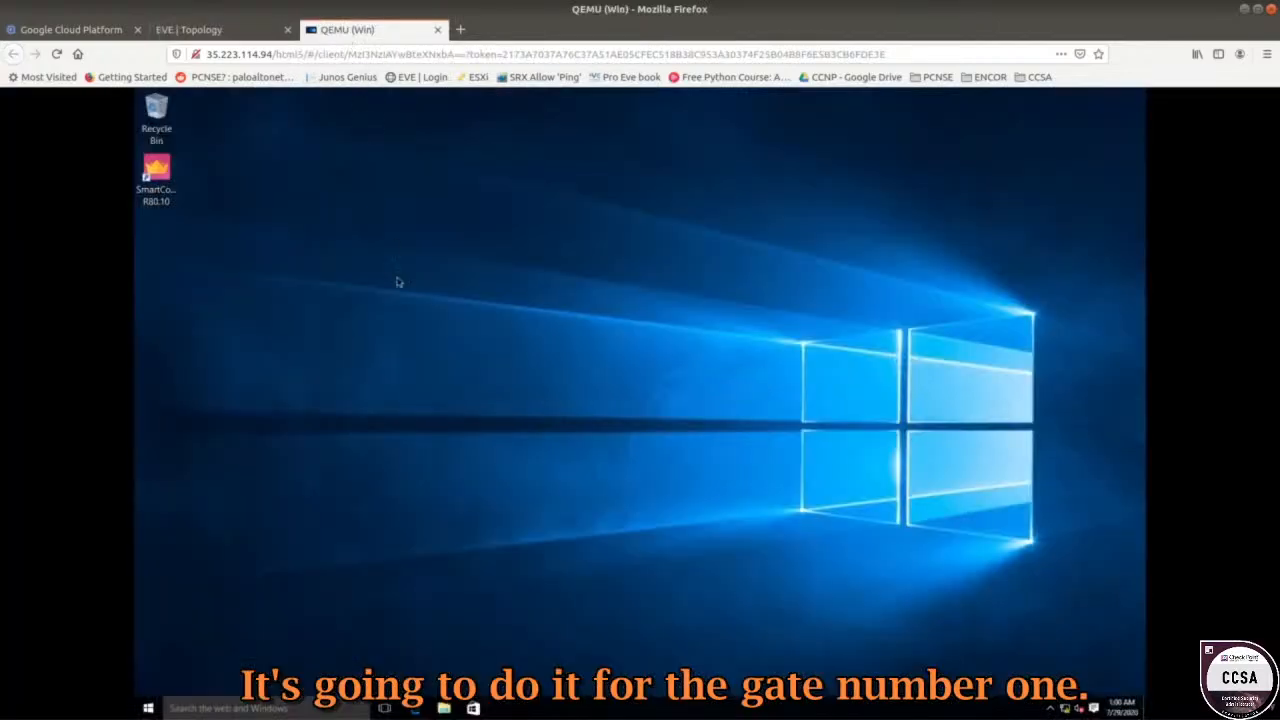
click(176, 182)
click(255, 32)
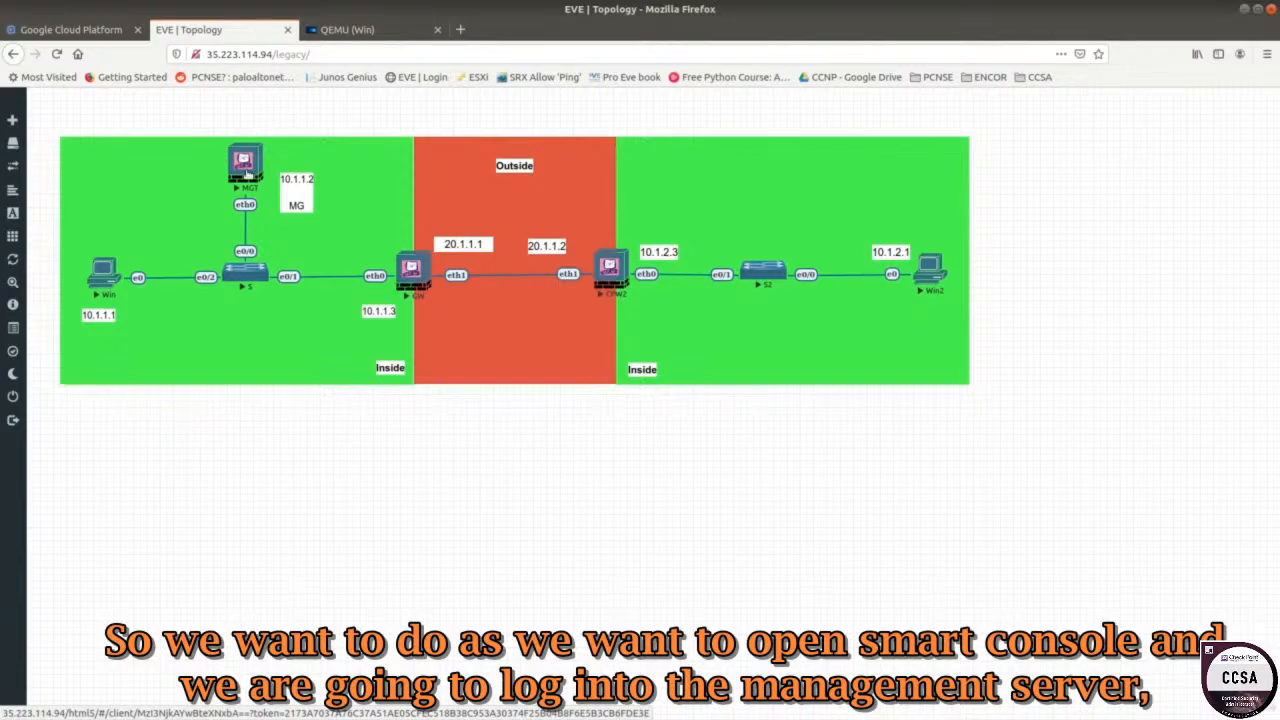
click(360, 33)
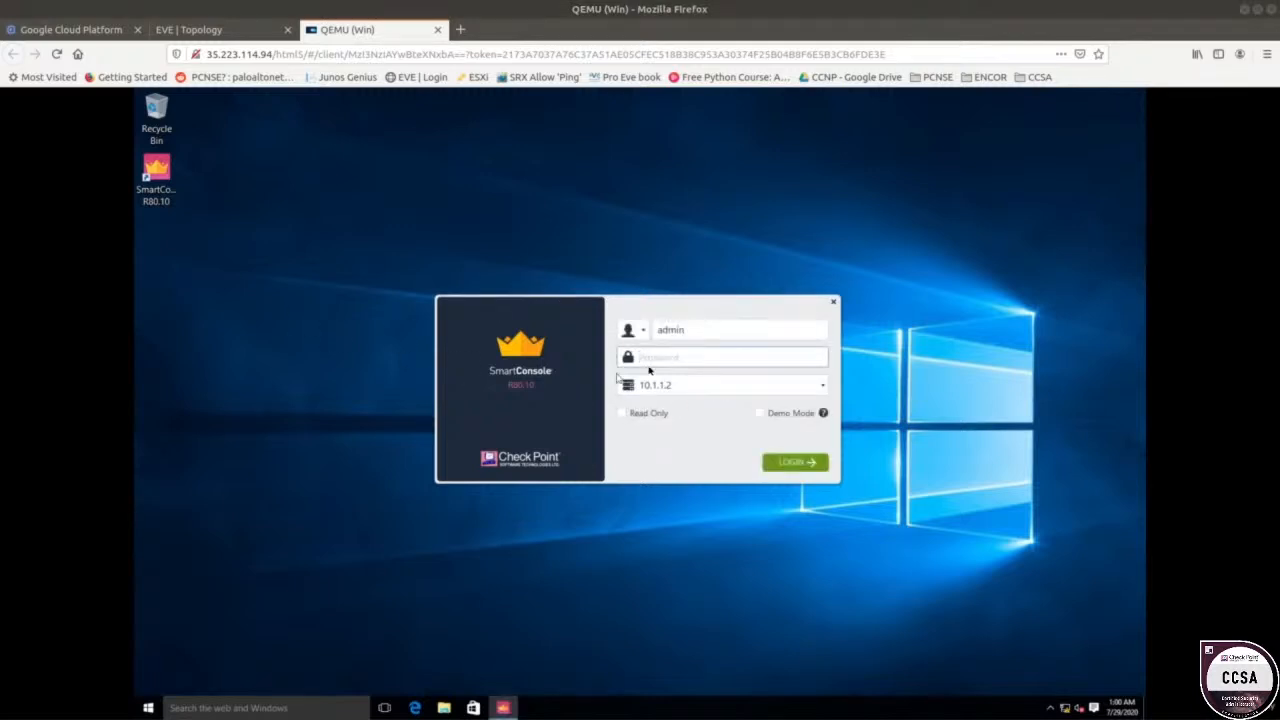
text(•••)
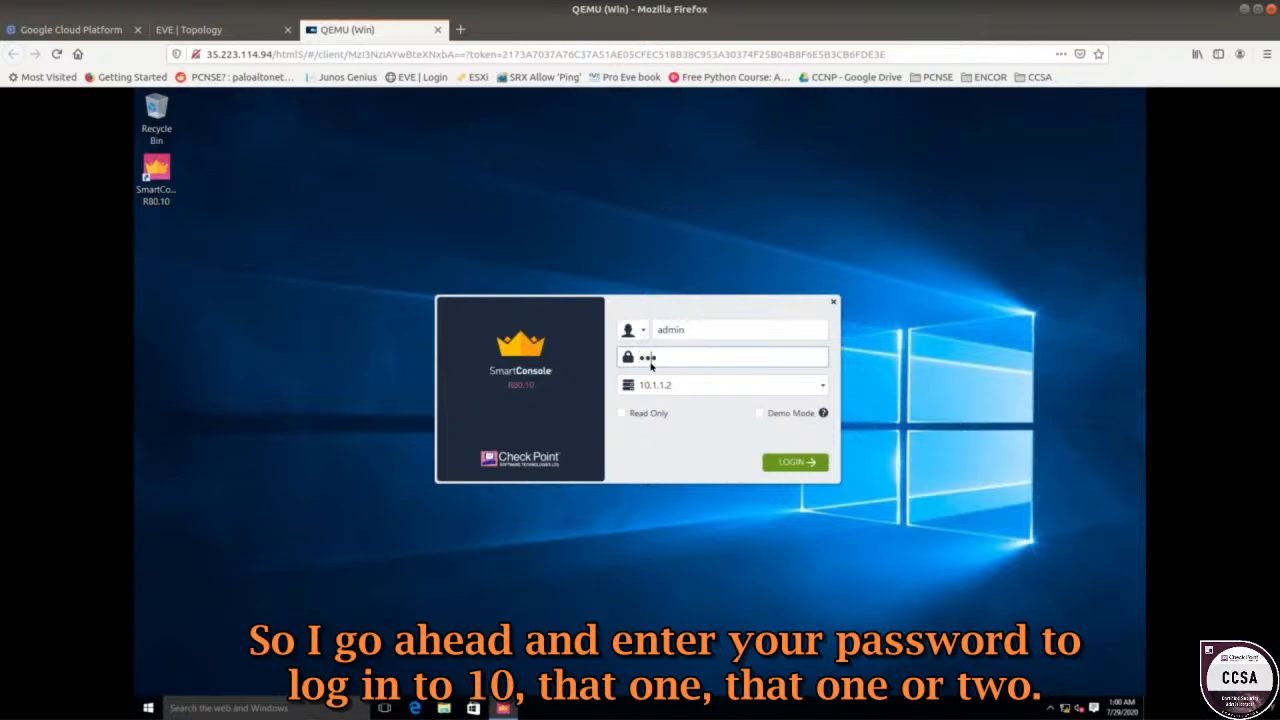
key(Return)
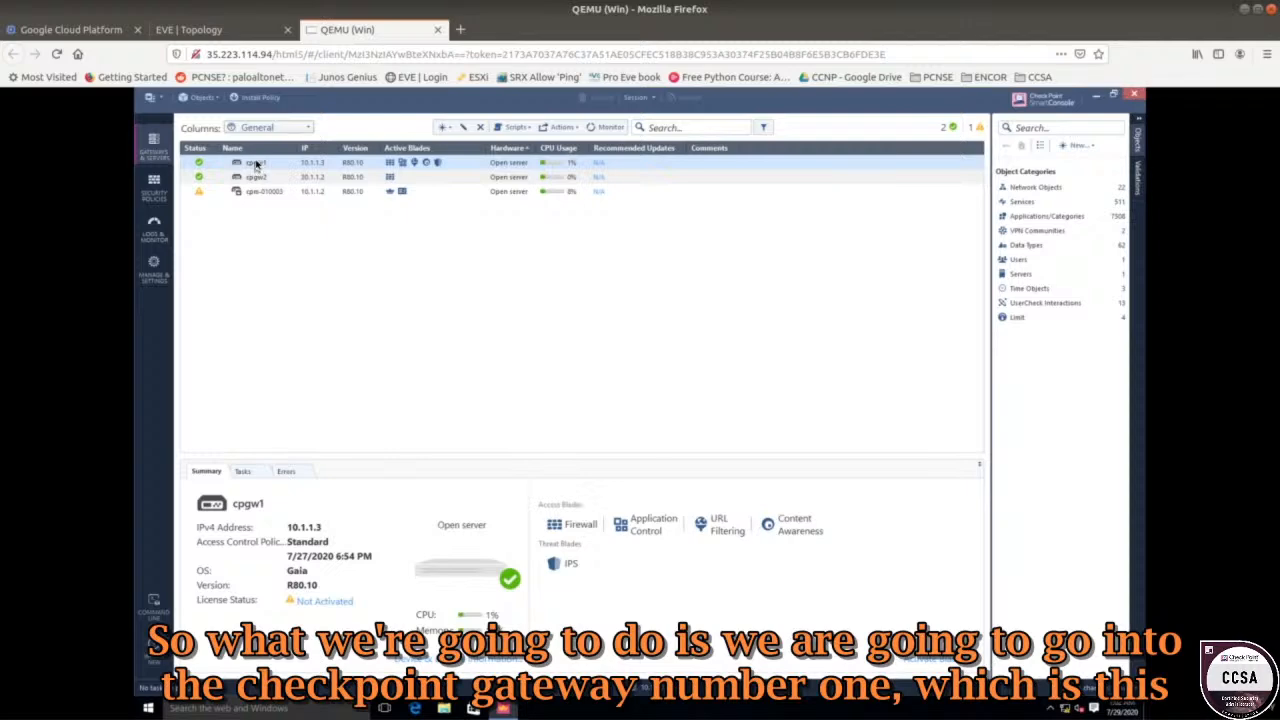
Open gateway cpgw1's properties at the Network Management page.
click(190, 29)
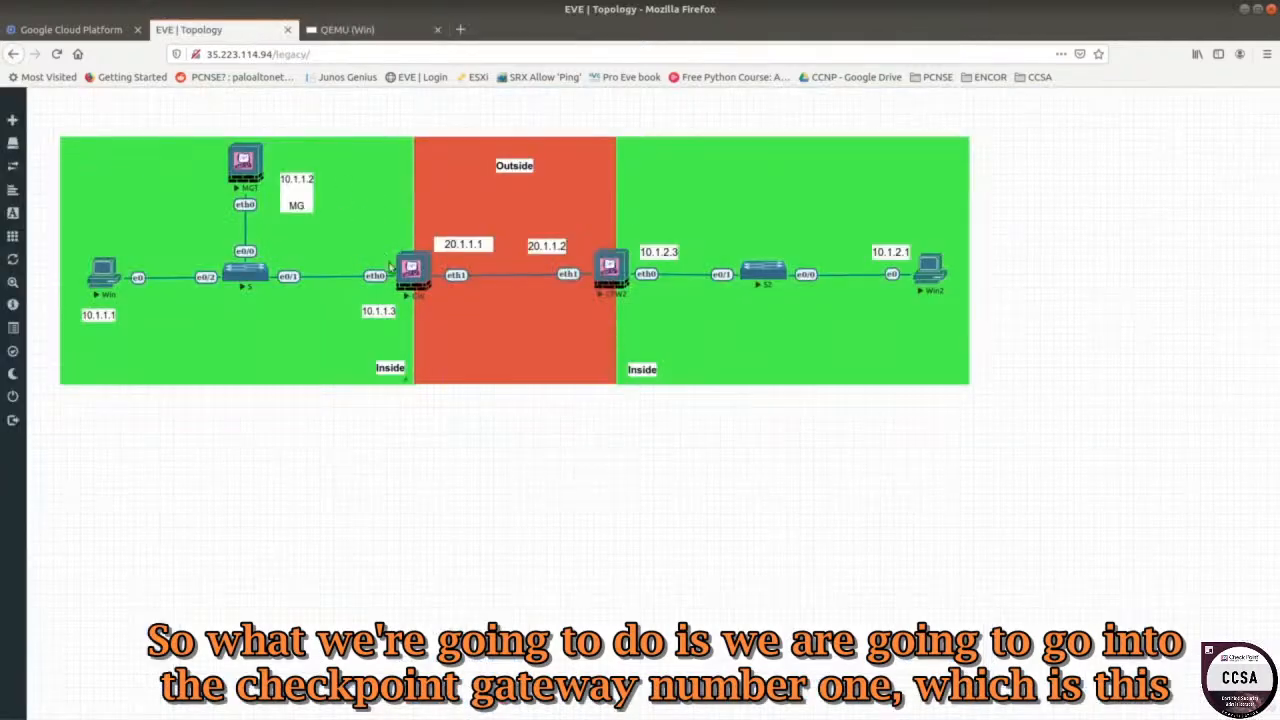
click(347, 29)
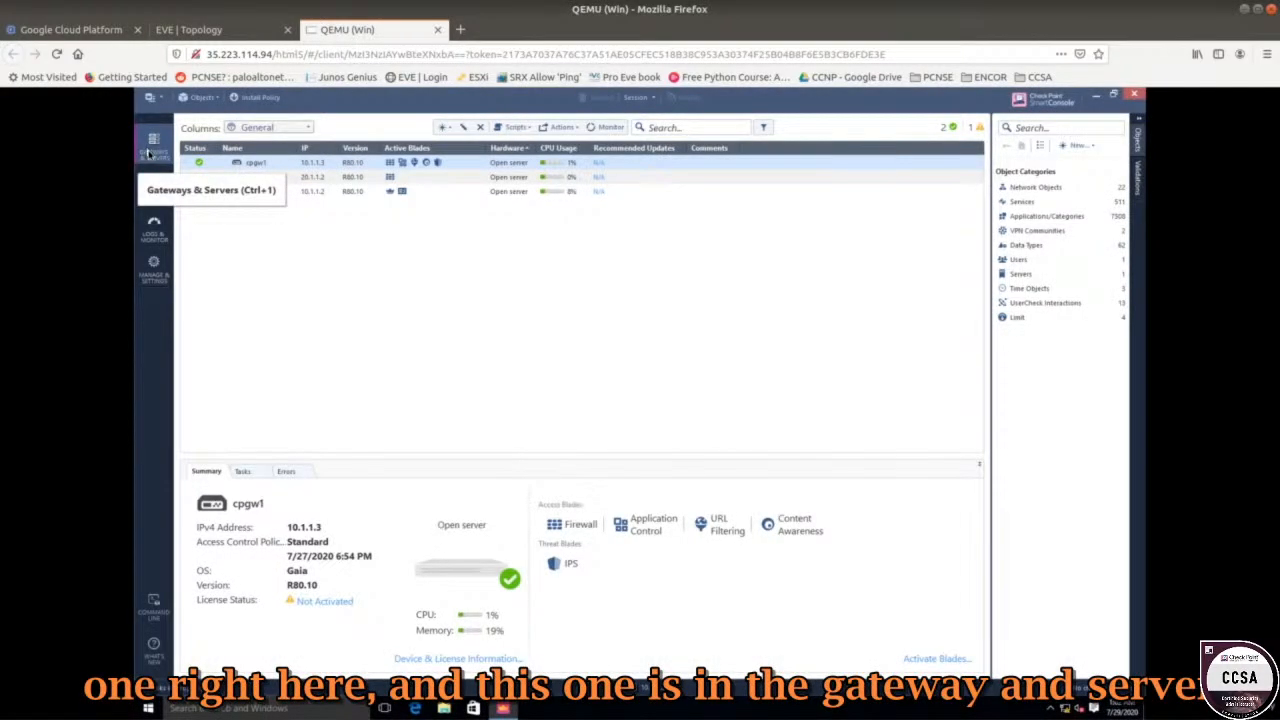
double_click(273, 165)
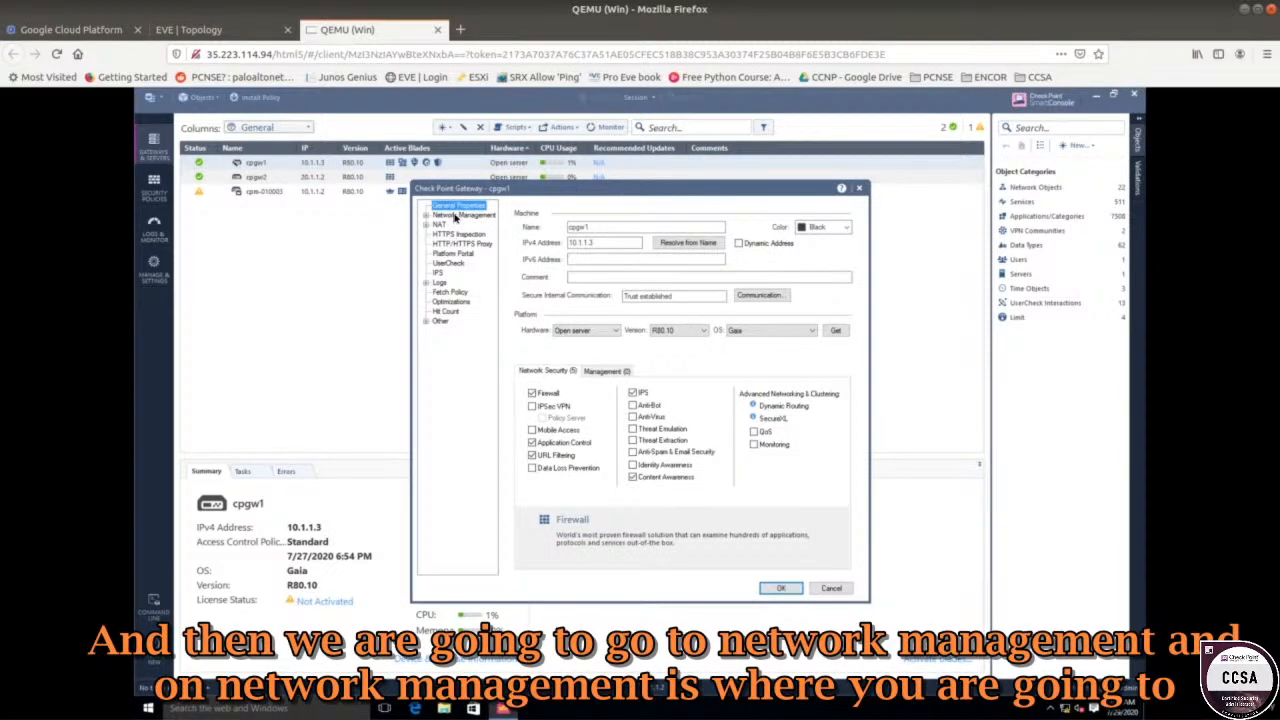
click(455, 216)
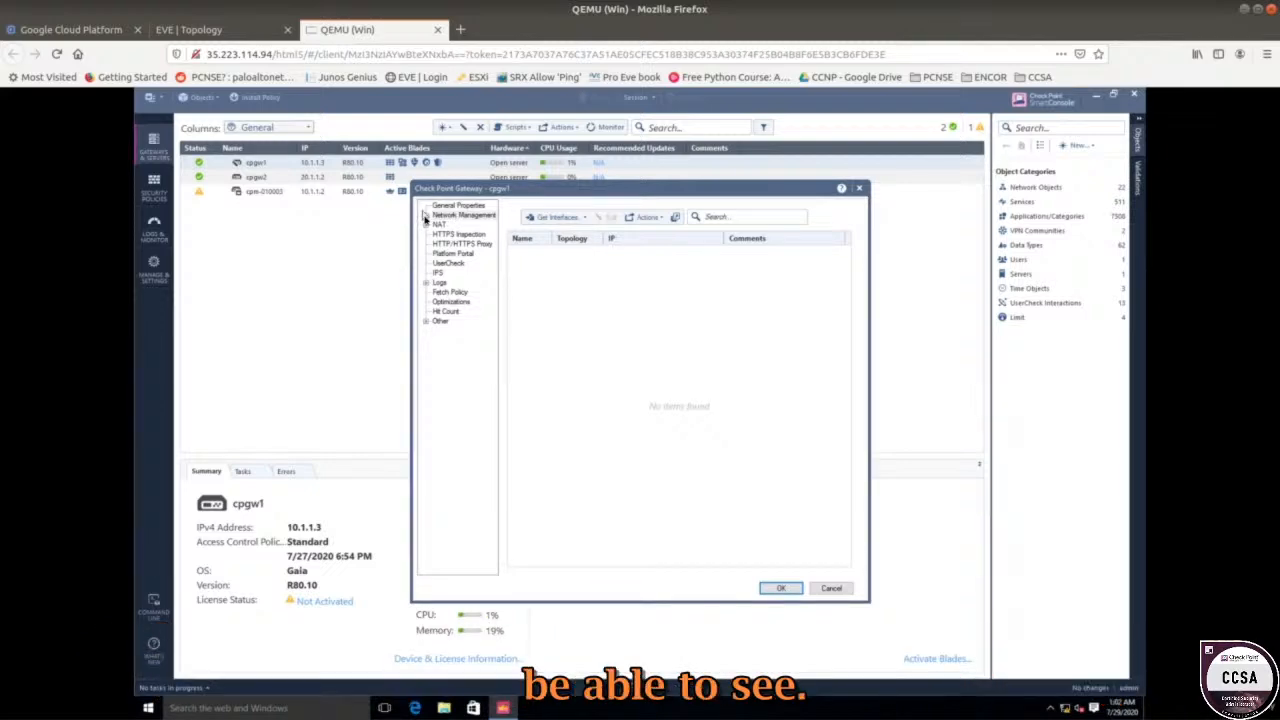
Fetch cpgw1's interfaces with topology, listing eth0 10.1.1.3/24 and eth1 20.1.1.1/24.
click(426, 216)
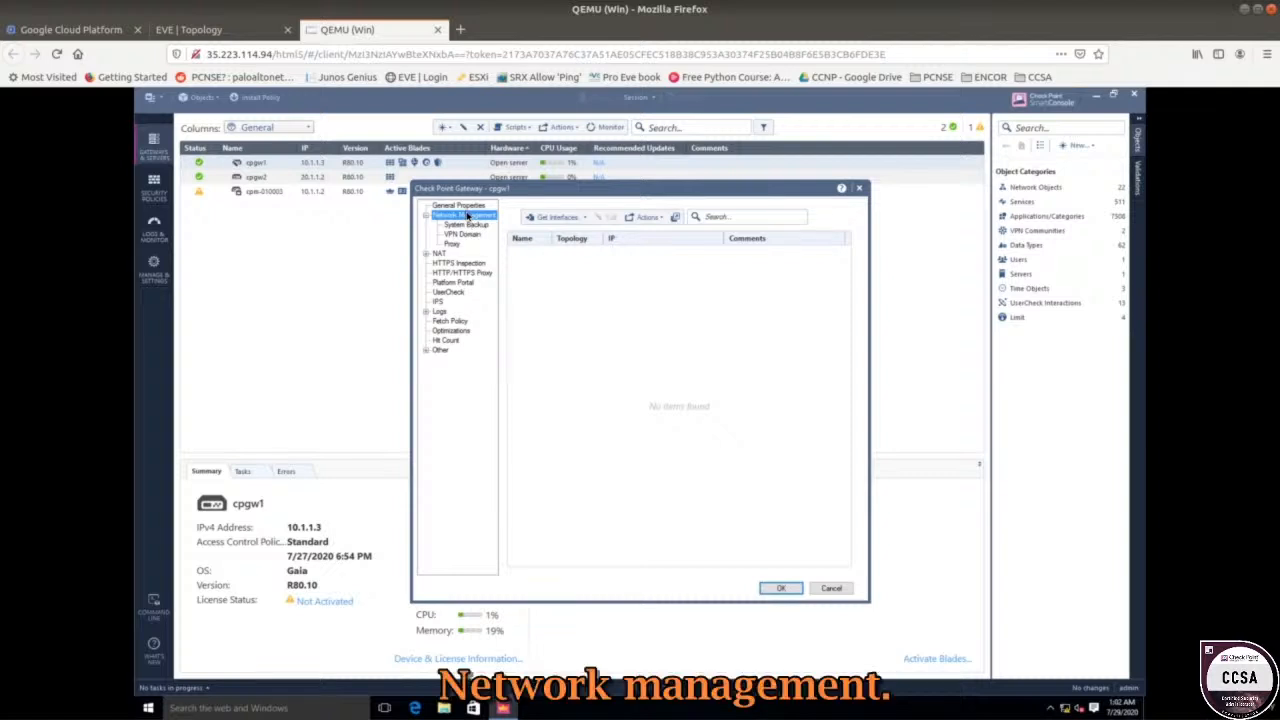
click(561, 220)
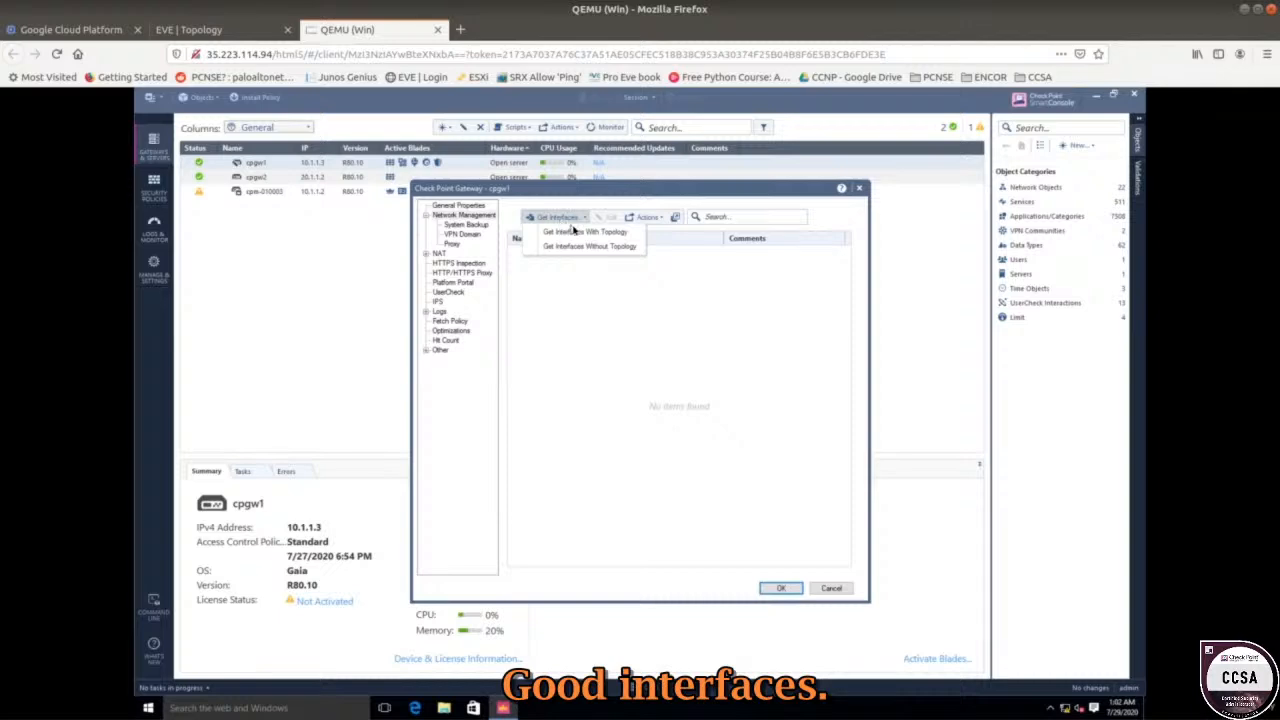
click(576, 232)
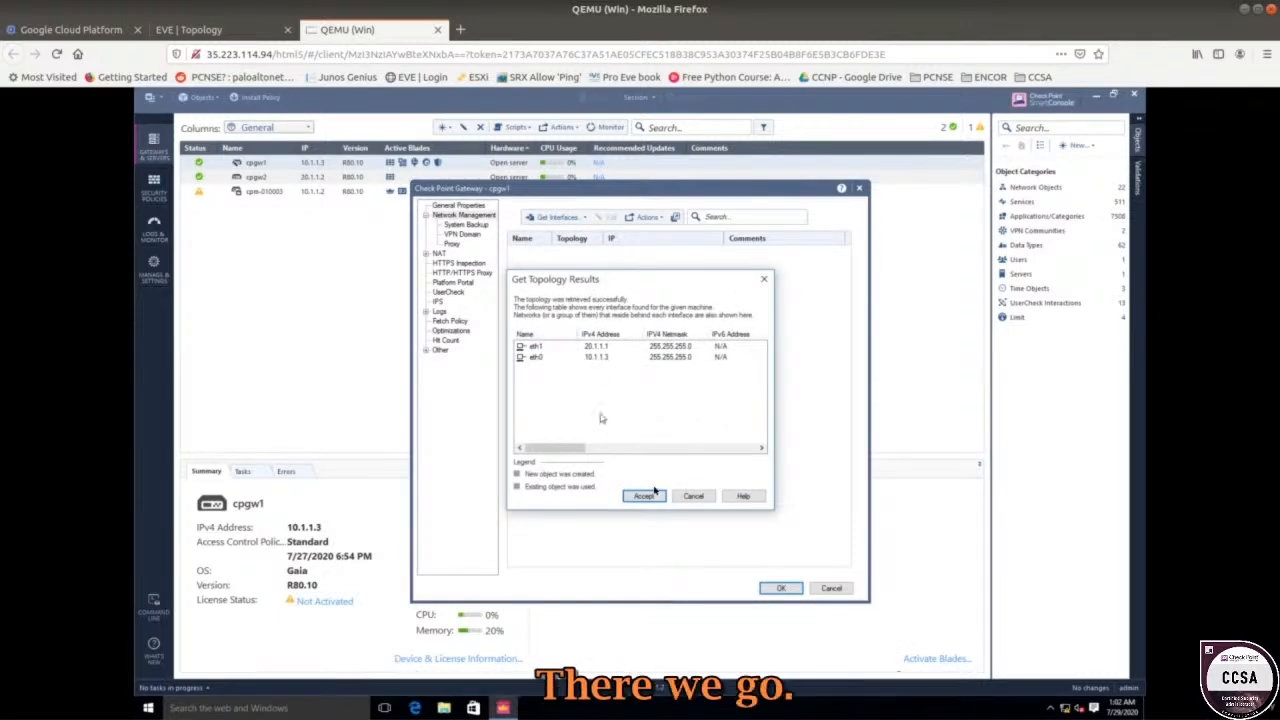
click(645, 496)
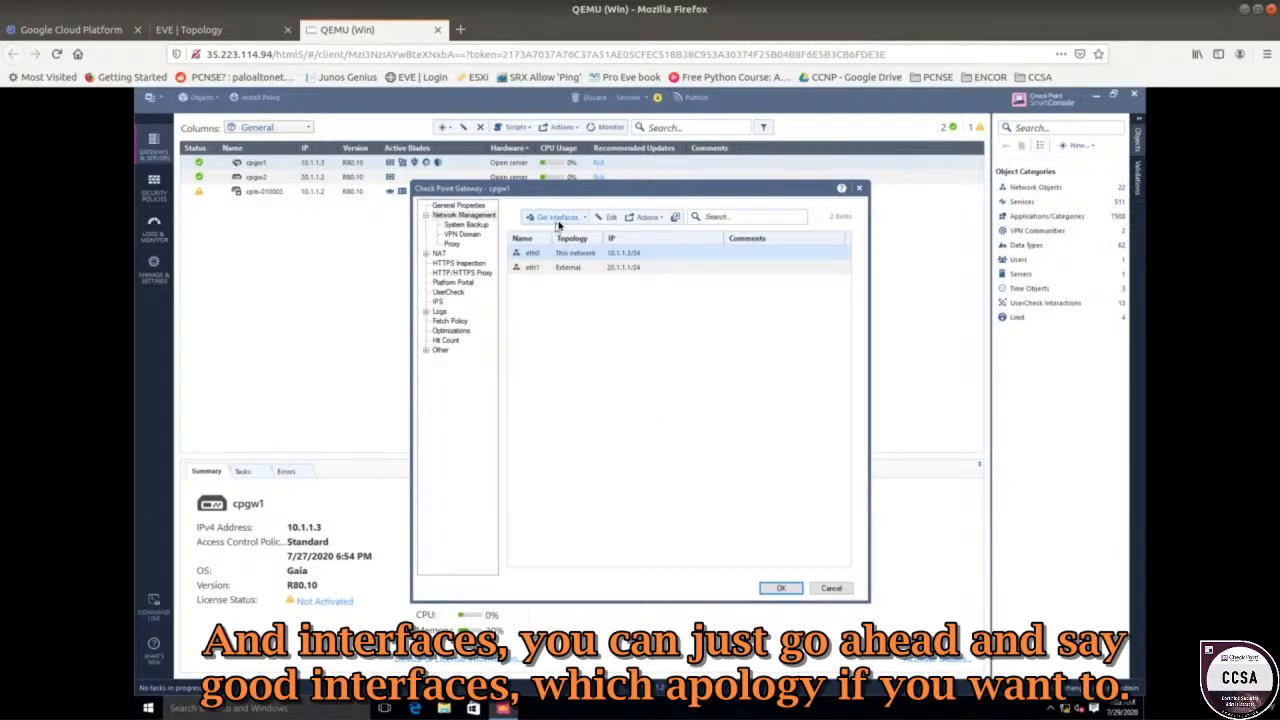
click(557, 219)
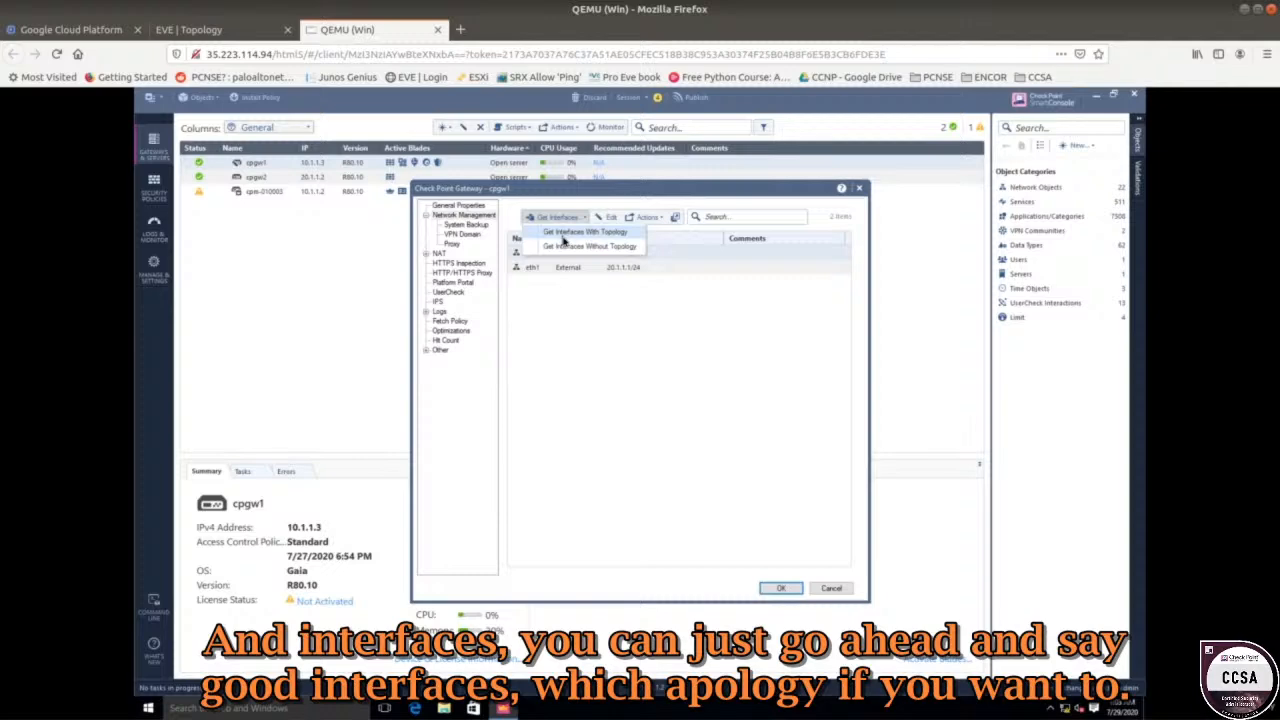
click(611, 233)
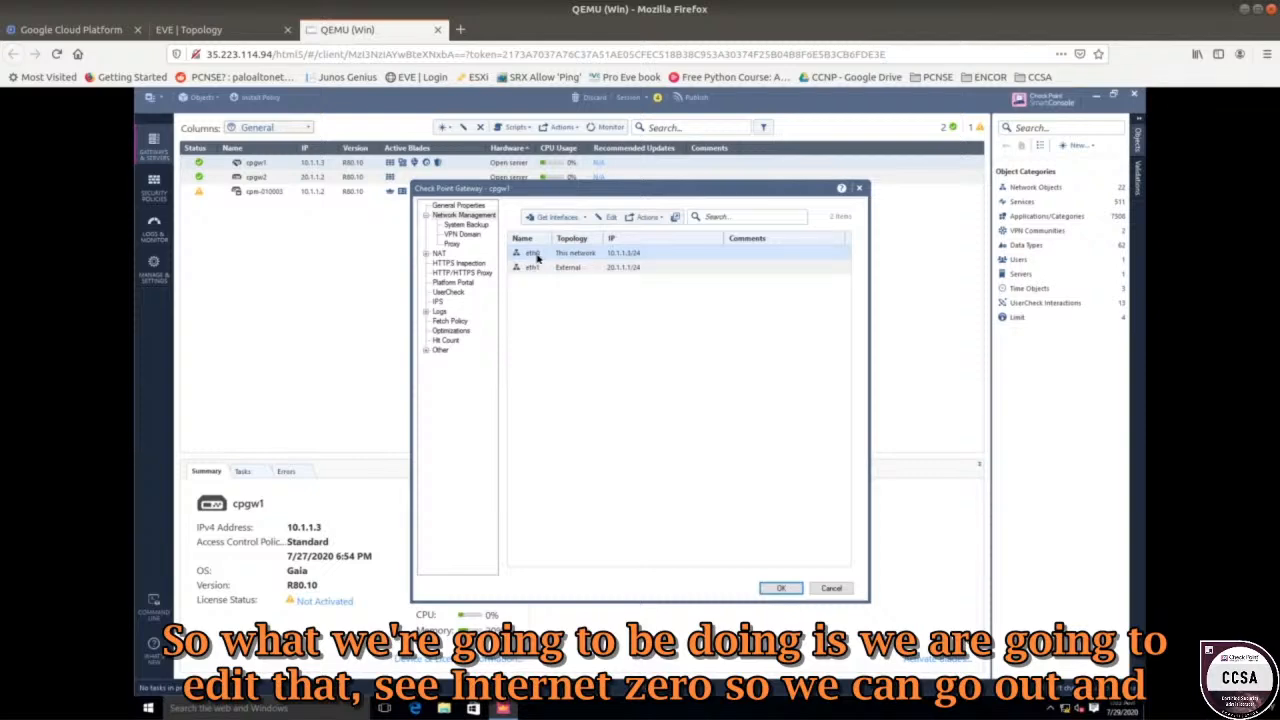
Open eth0's topology settings and choose to specify a security zone.
click(604, 218)
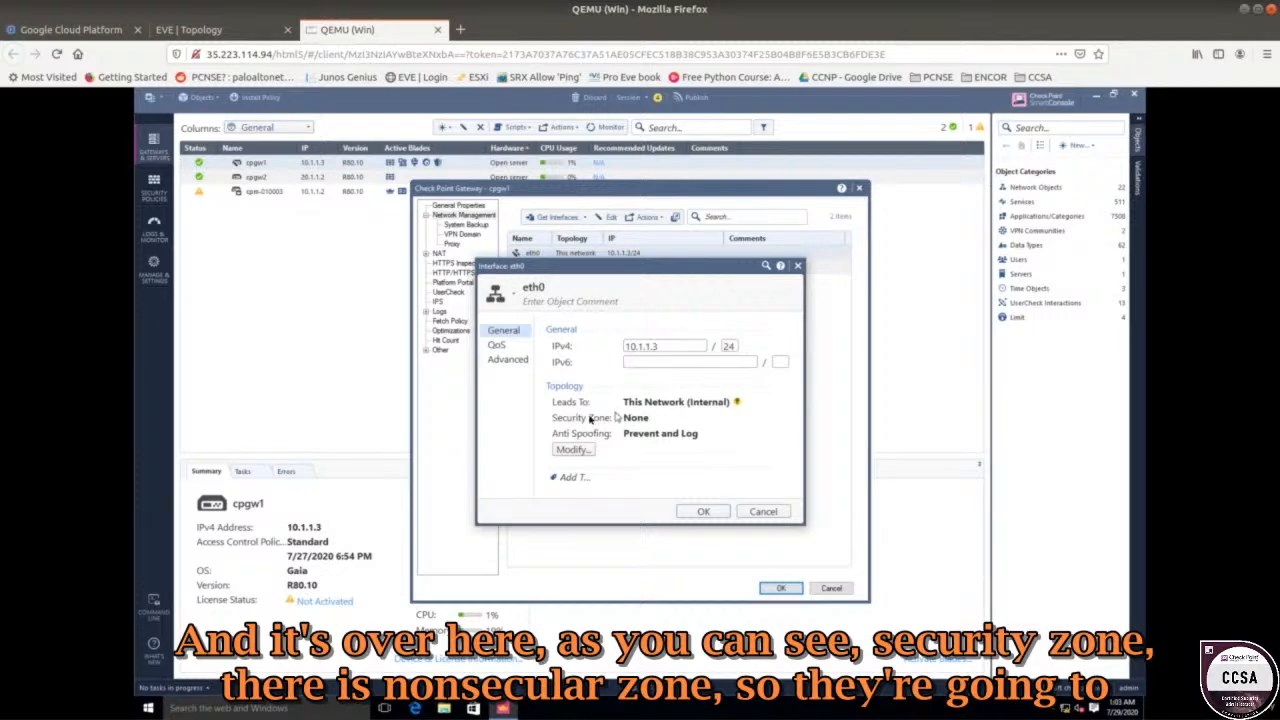
click(573, 449)
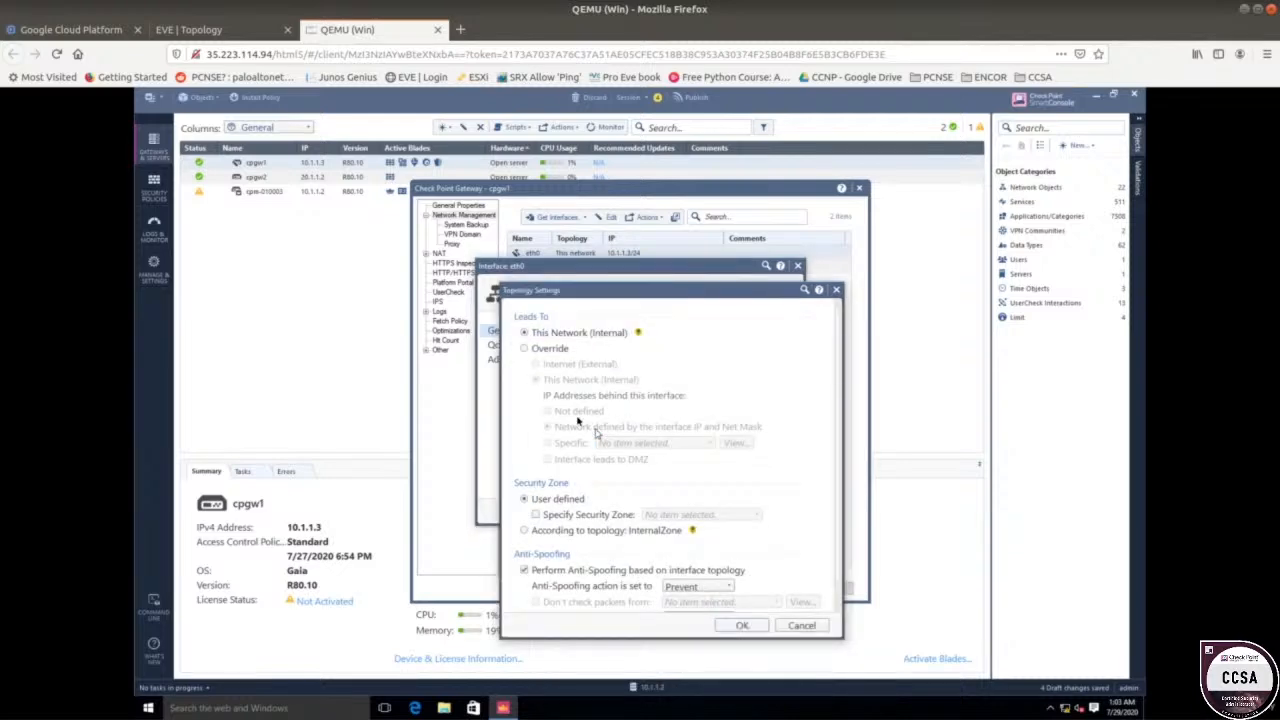
drag(568, 291, 512, 180)
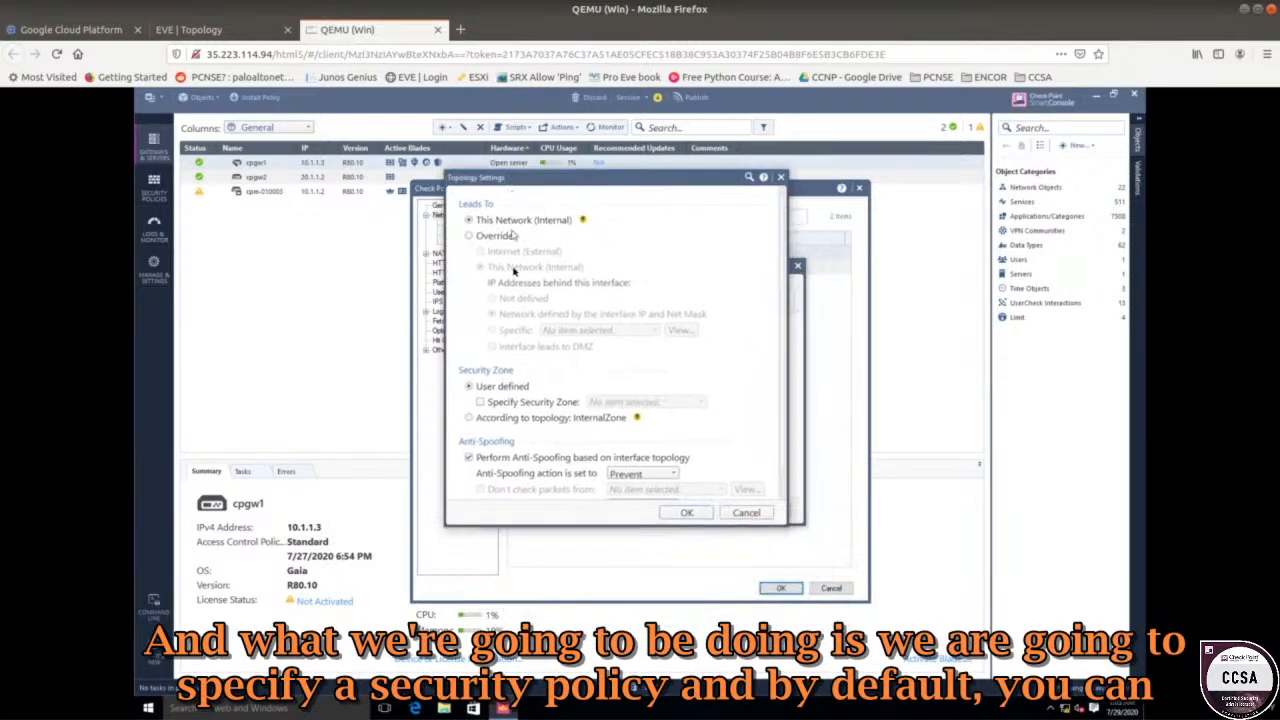
click(482, 402)
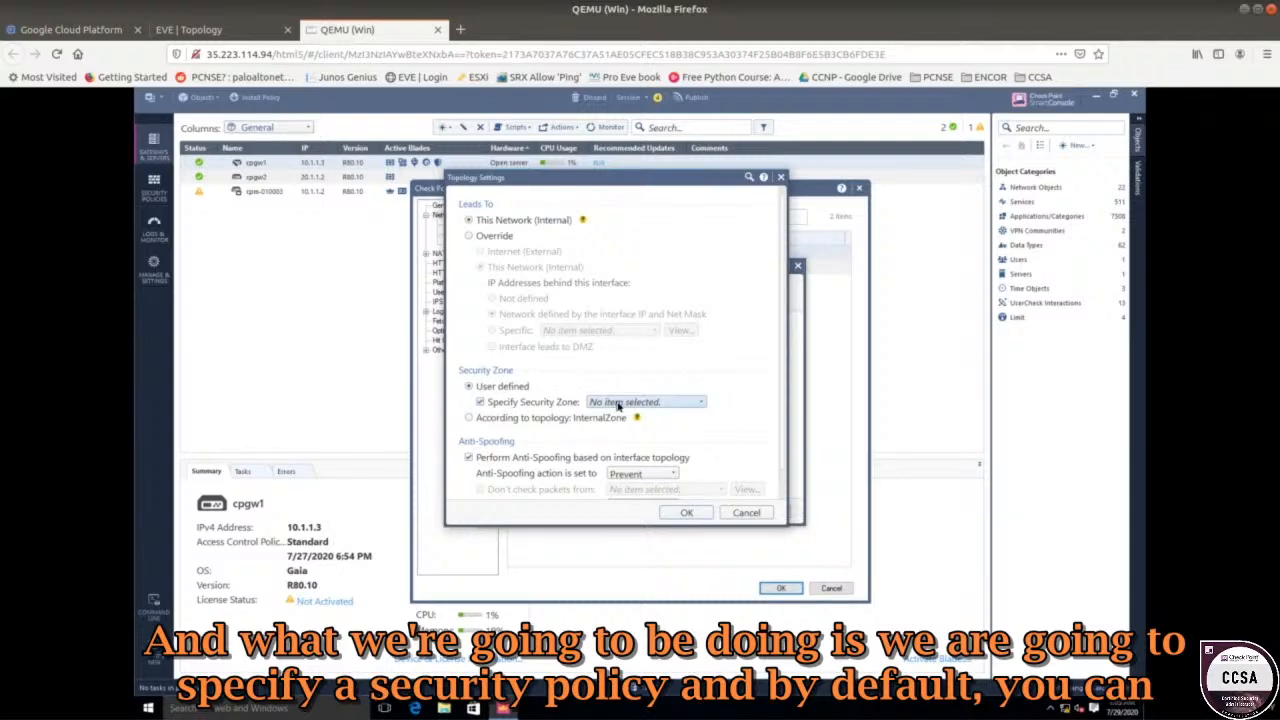
click(618, 402)
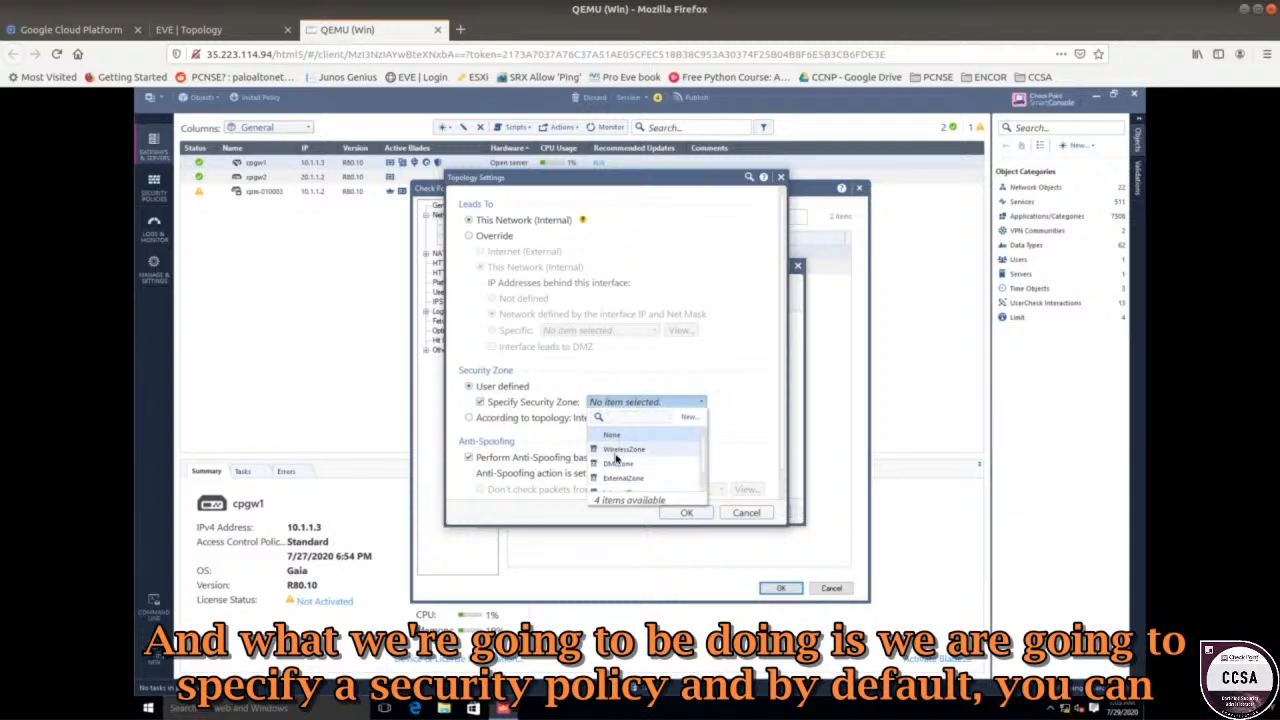
mouse_move(607, 452)
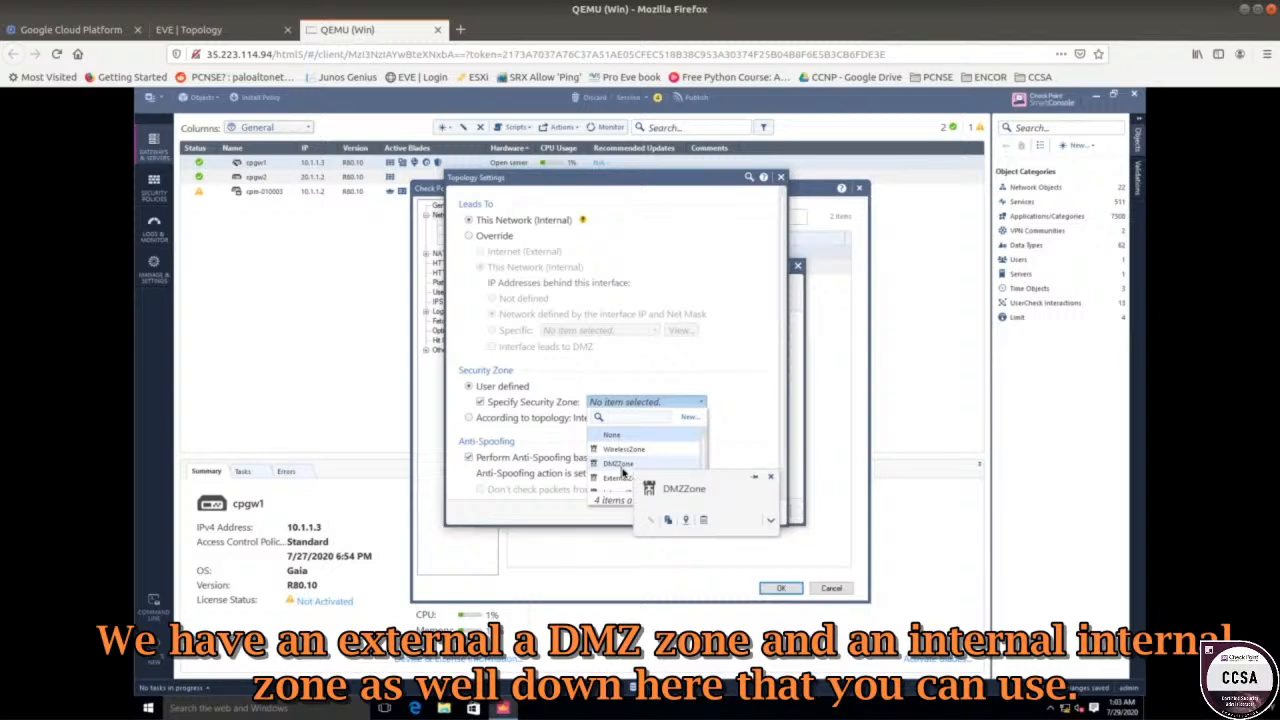
scroll(622, 472, down, 1)
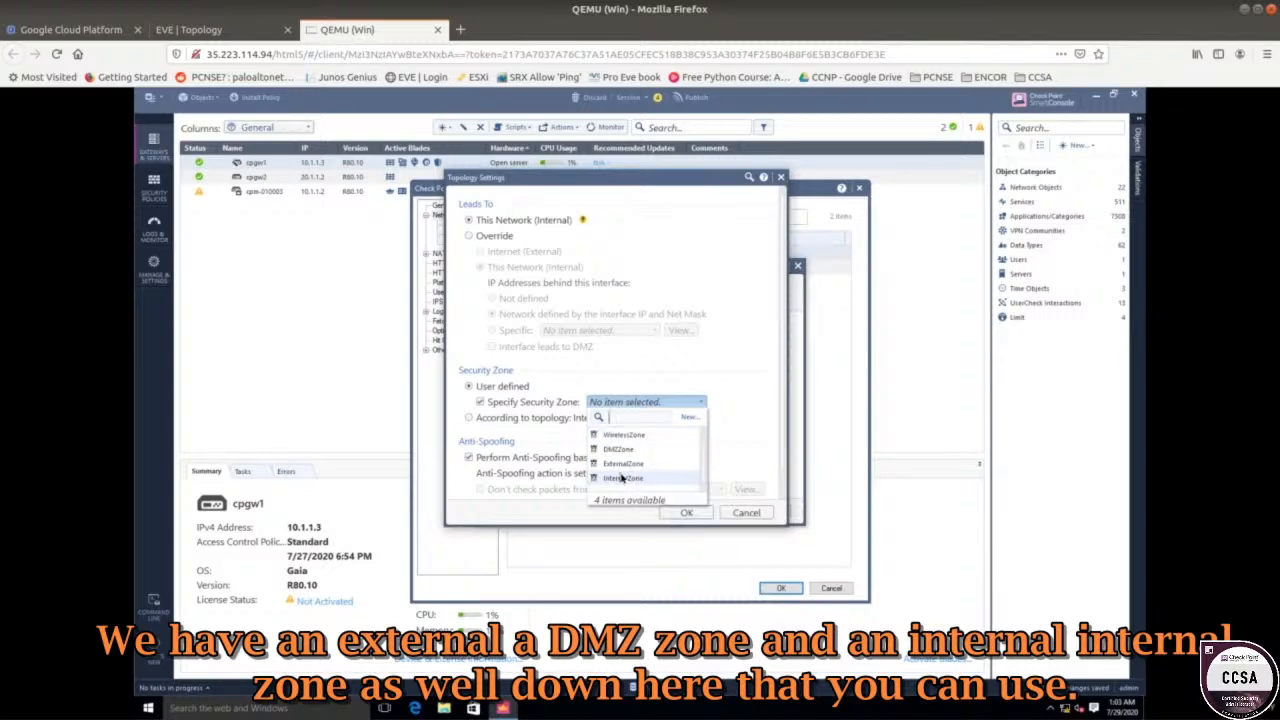
scroll(622, 465, up, 1)
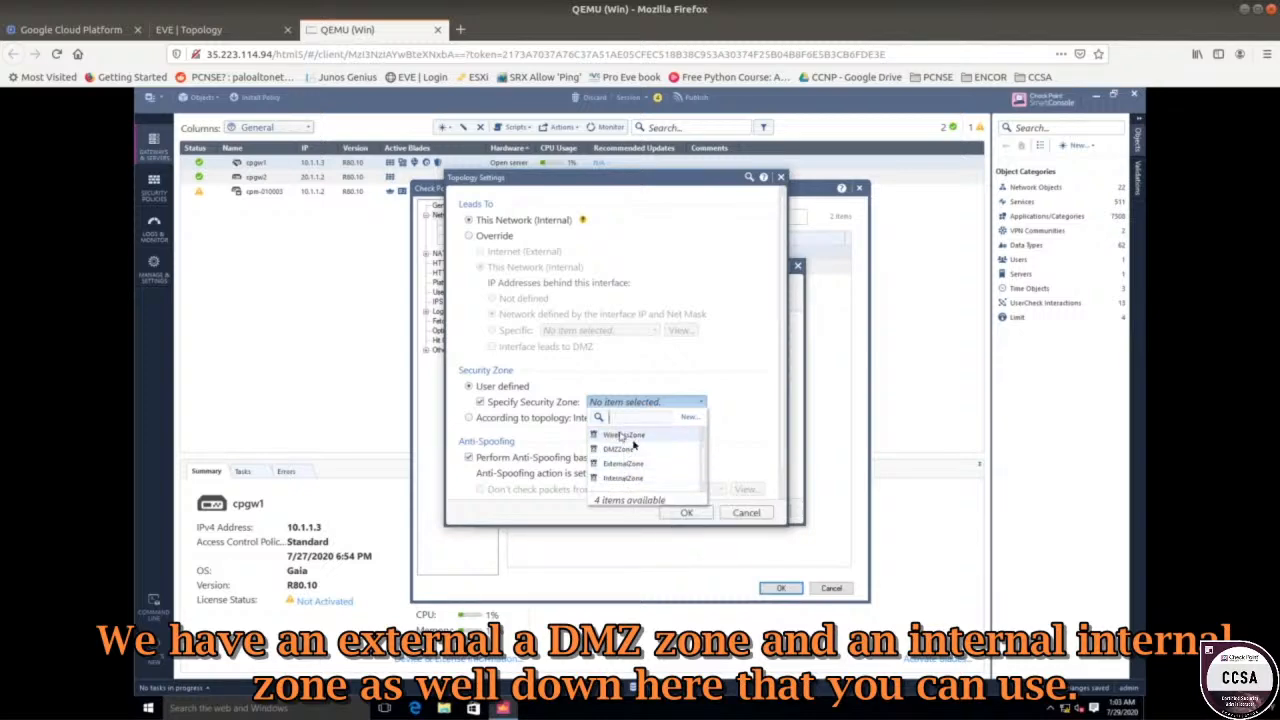
Create a new 'Inside' security zone and assign it to eth0.
click(689, 418)
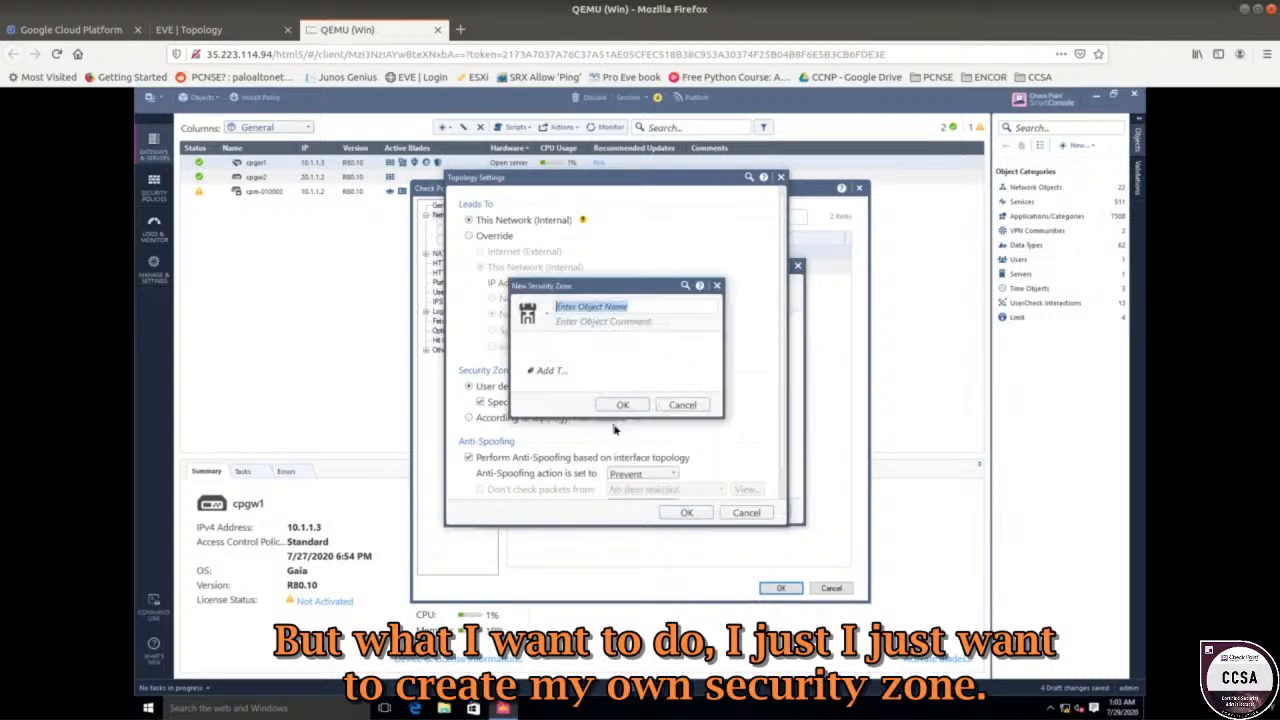
click(567, 313)
text(Ins)
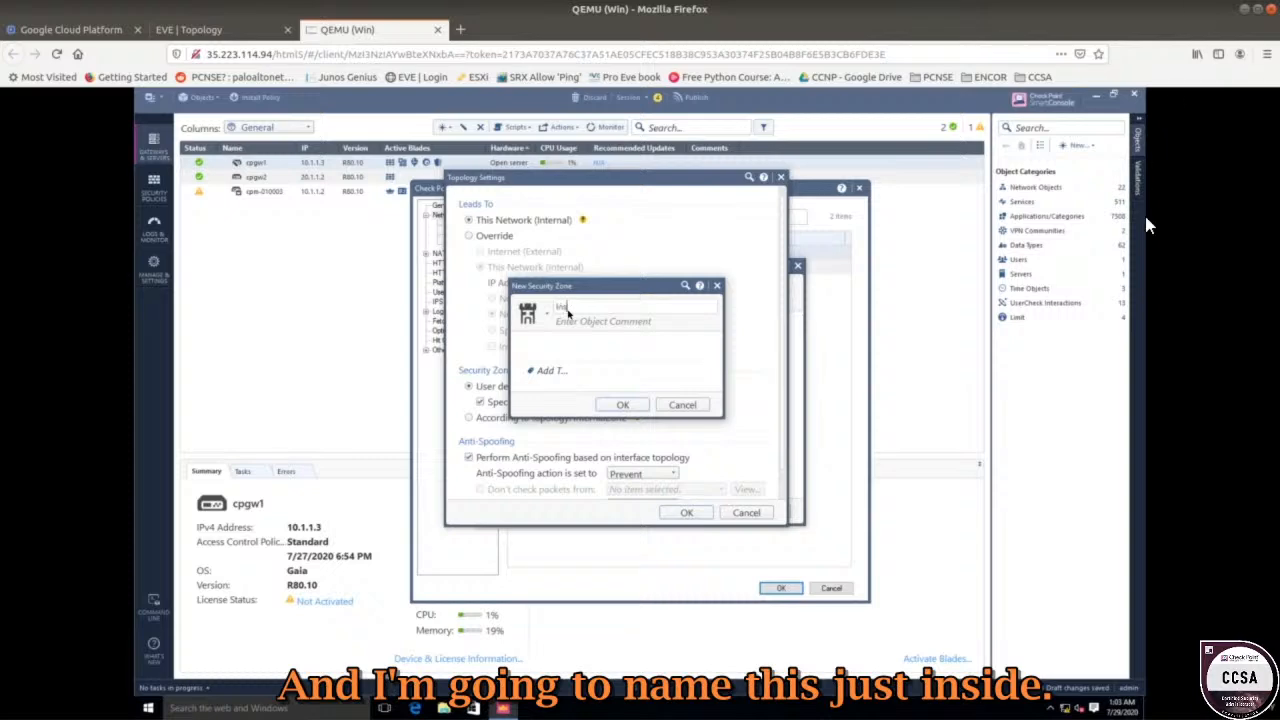
text(ide)
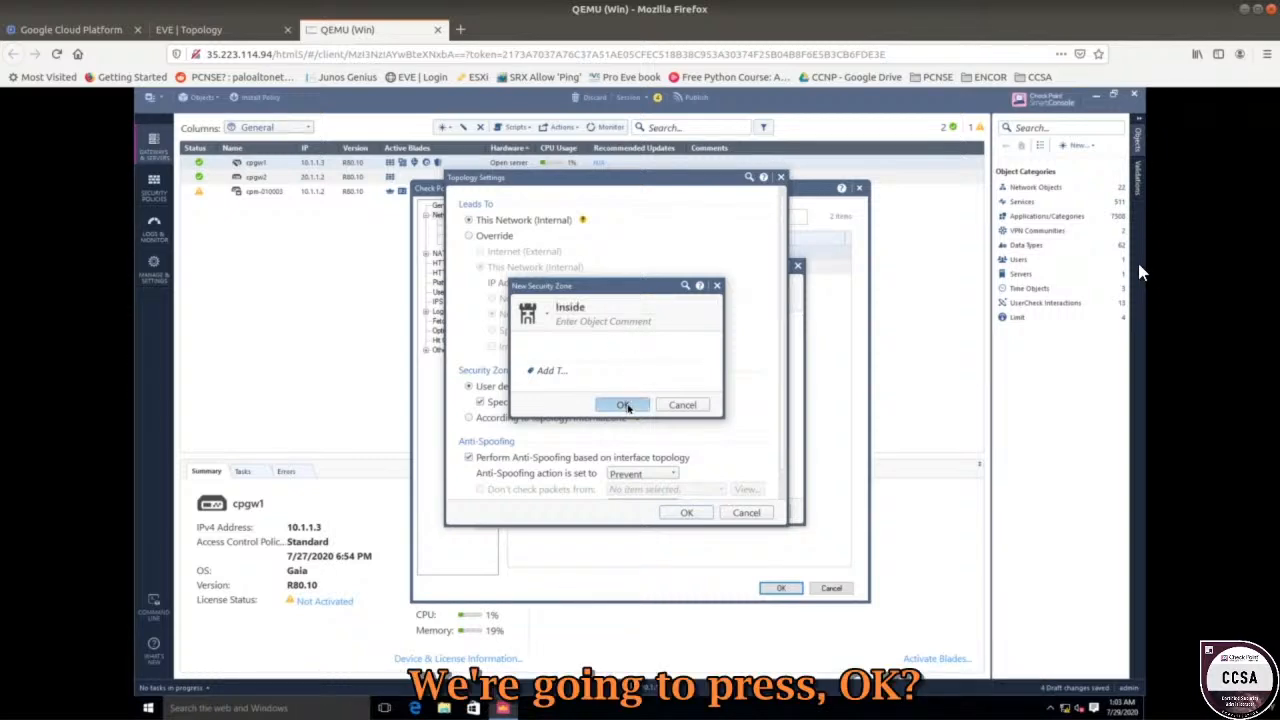
click(623, 404)
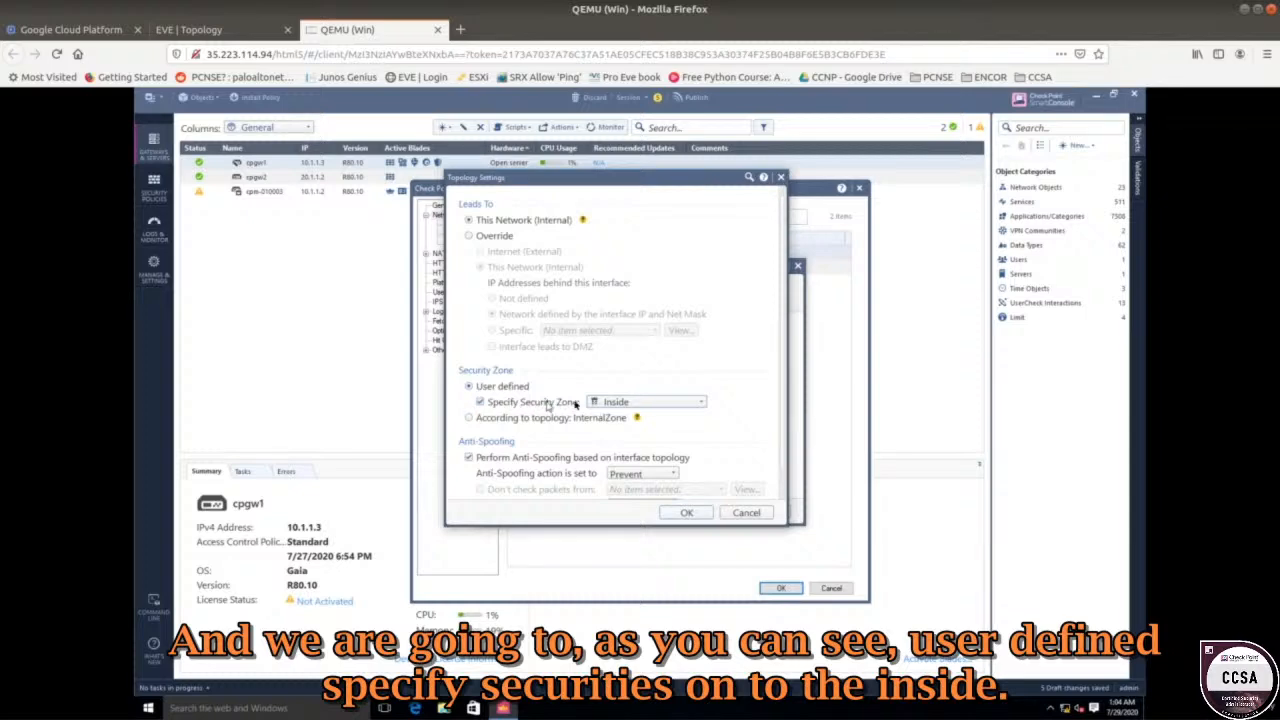
click(615, 402)
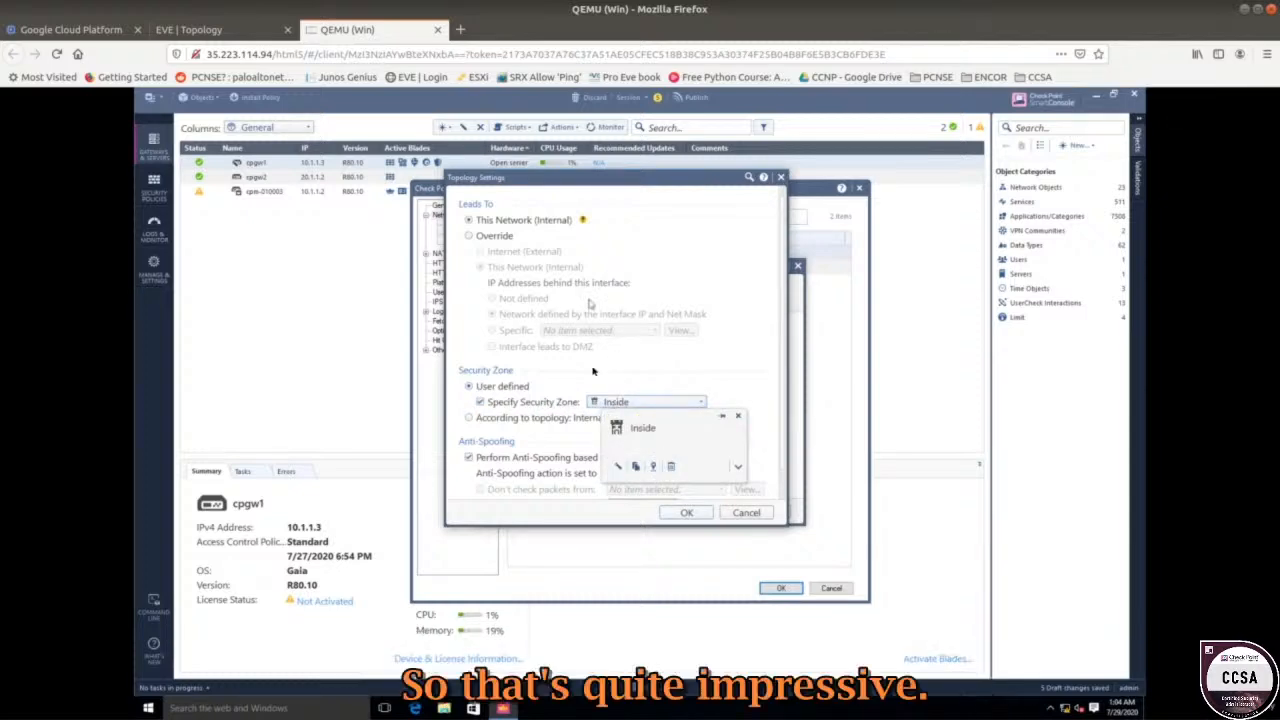
click(588, 428)
click(688, 512)
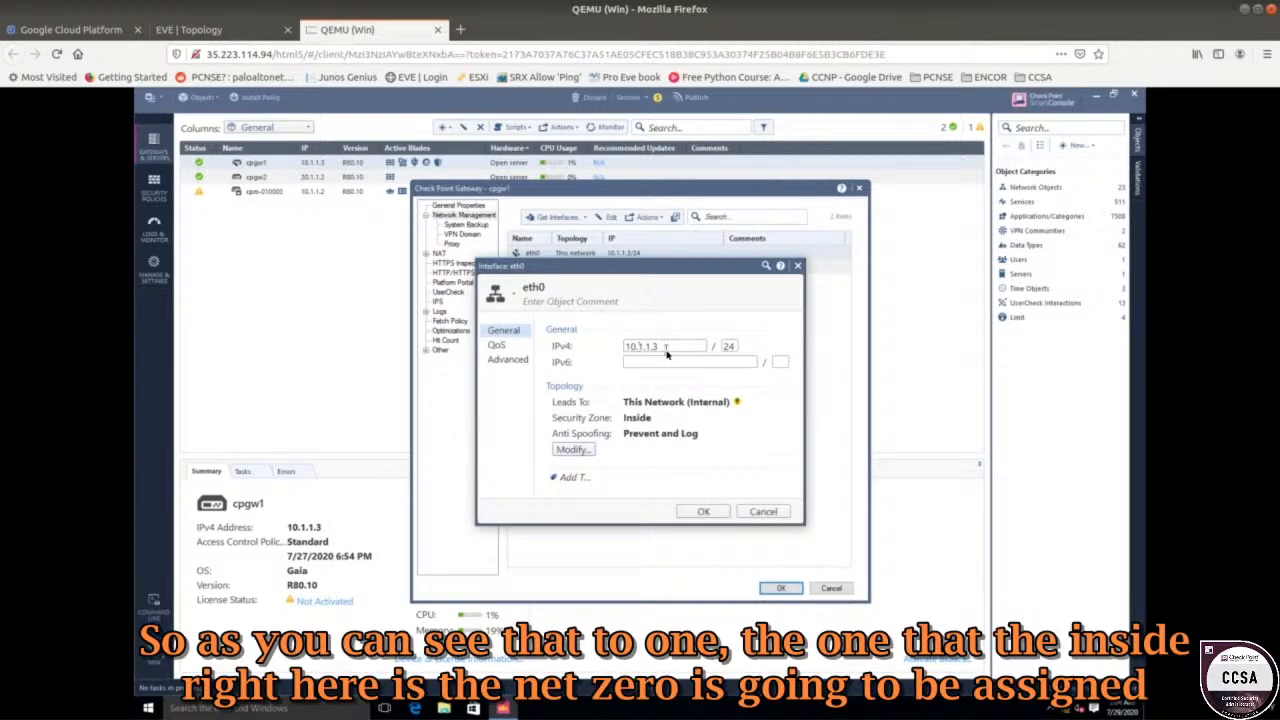
click(270, 29)
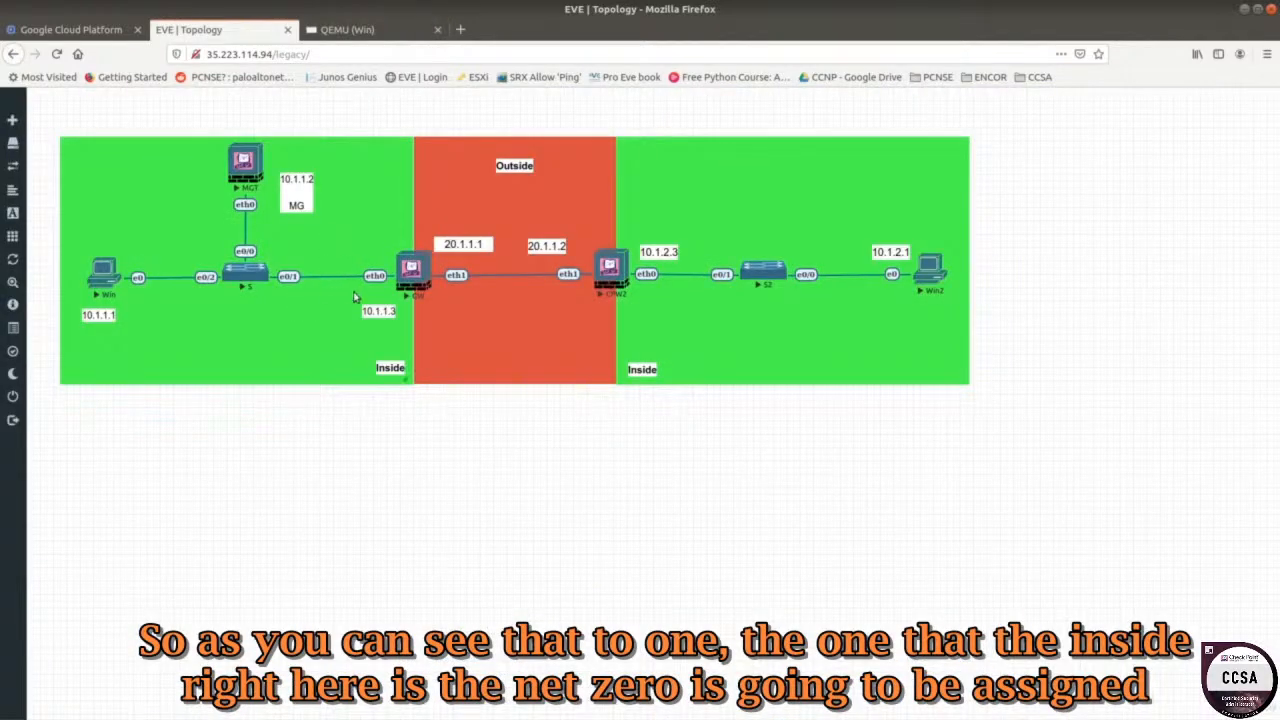
Confirm and close cpgw1's eth0 interface settings.
click(397, 32)
click(706, 512)
click(781, 589)
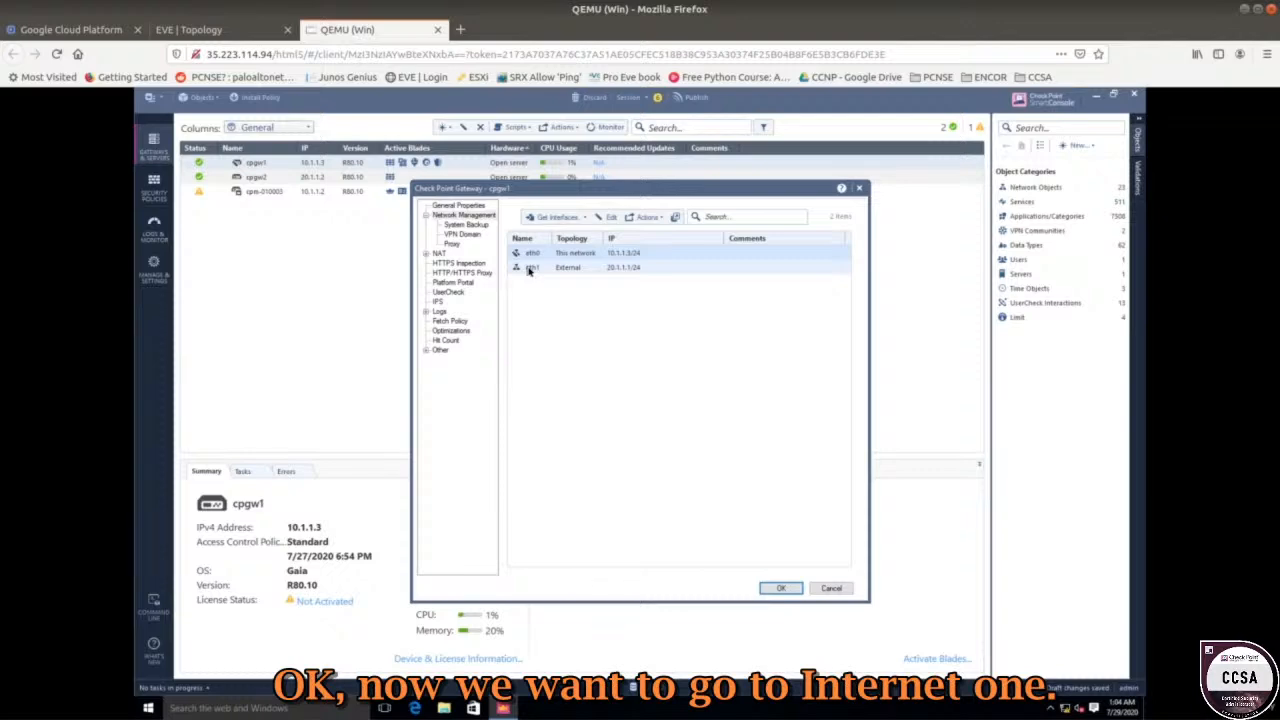
Create a new security zone named Outside and assign it to interface eth1 (20.1.1.1).
double_click(530, 268)
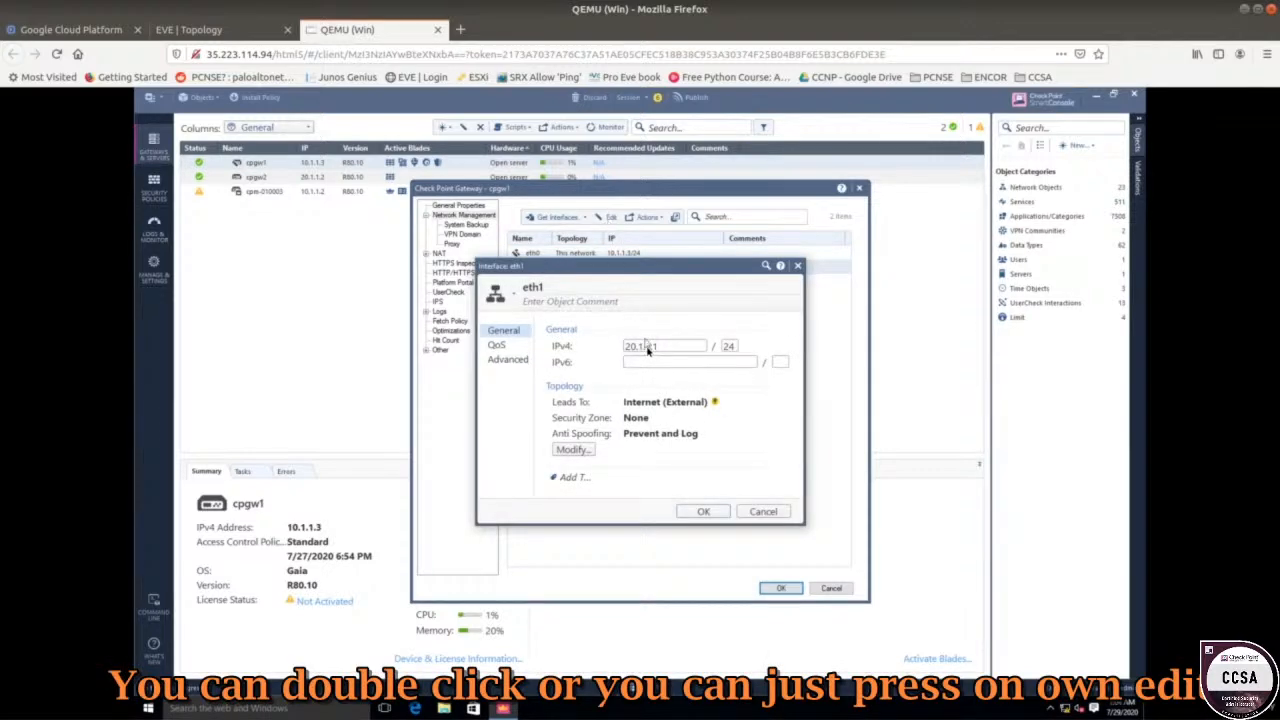
click(572, 449)
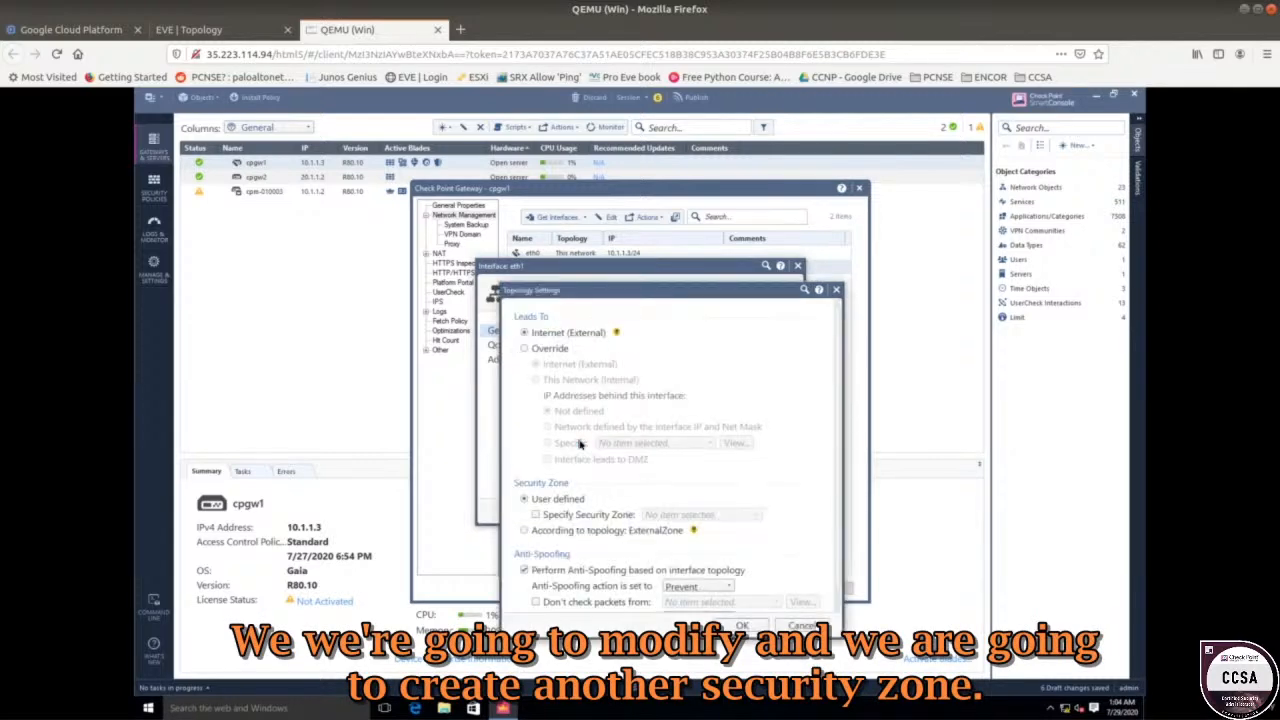
click(566, 514)
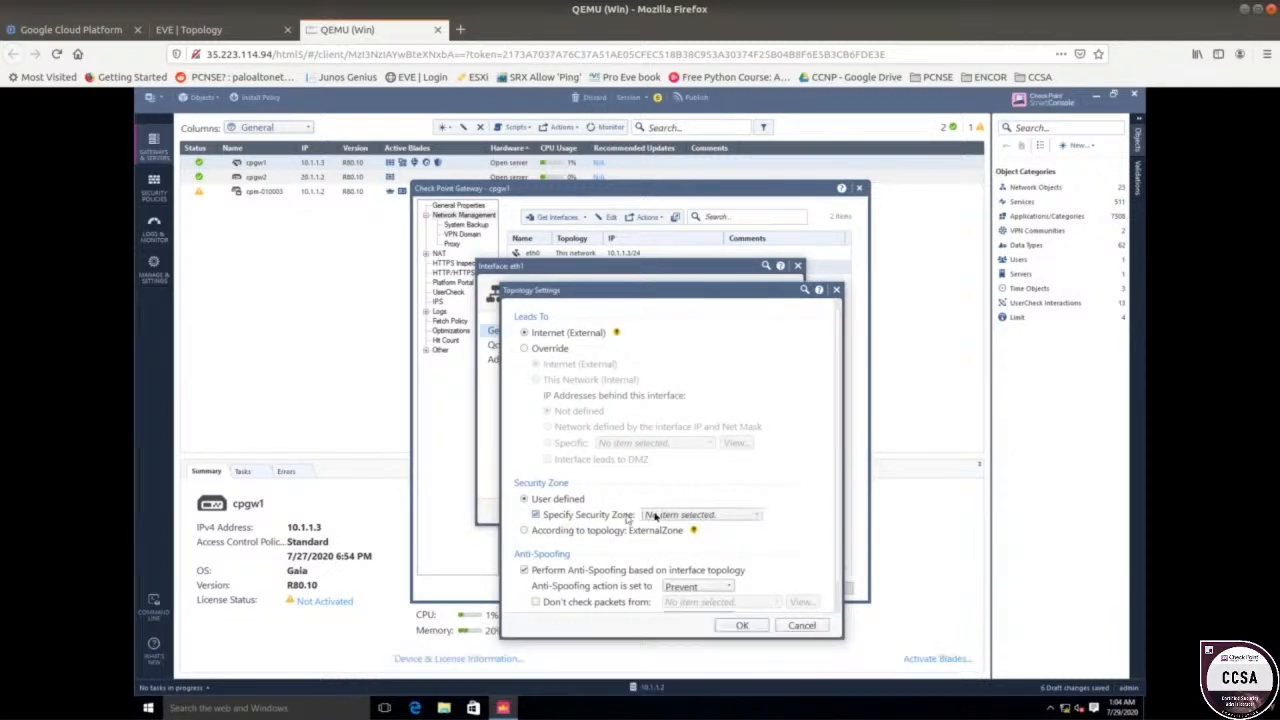
click(680, 513)
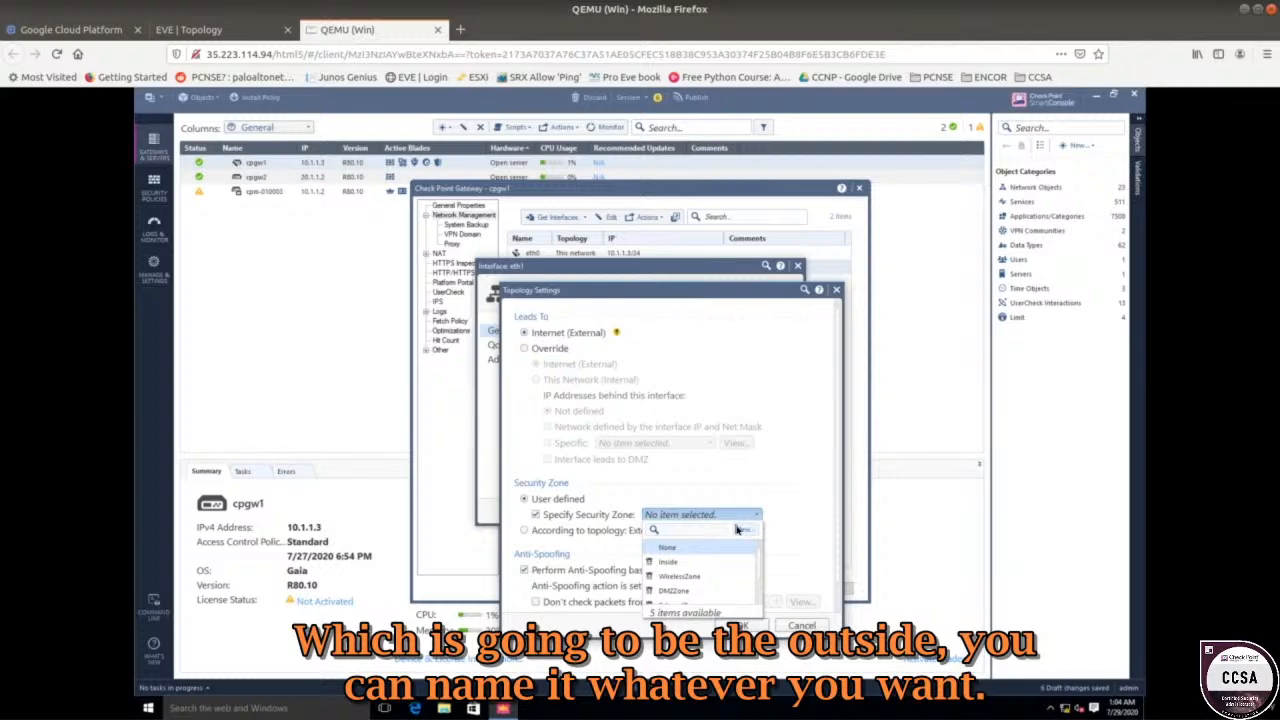
click(737, 529)
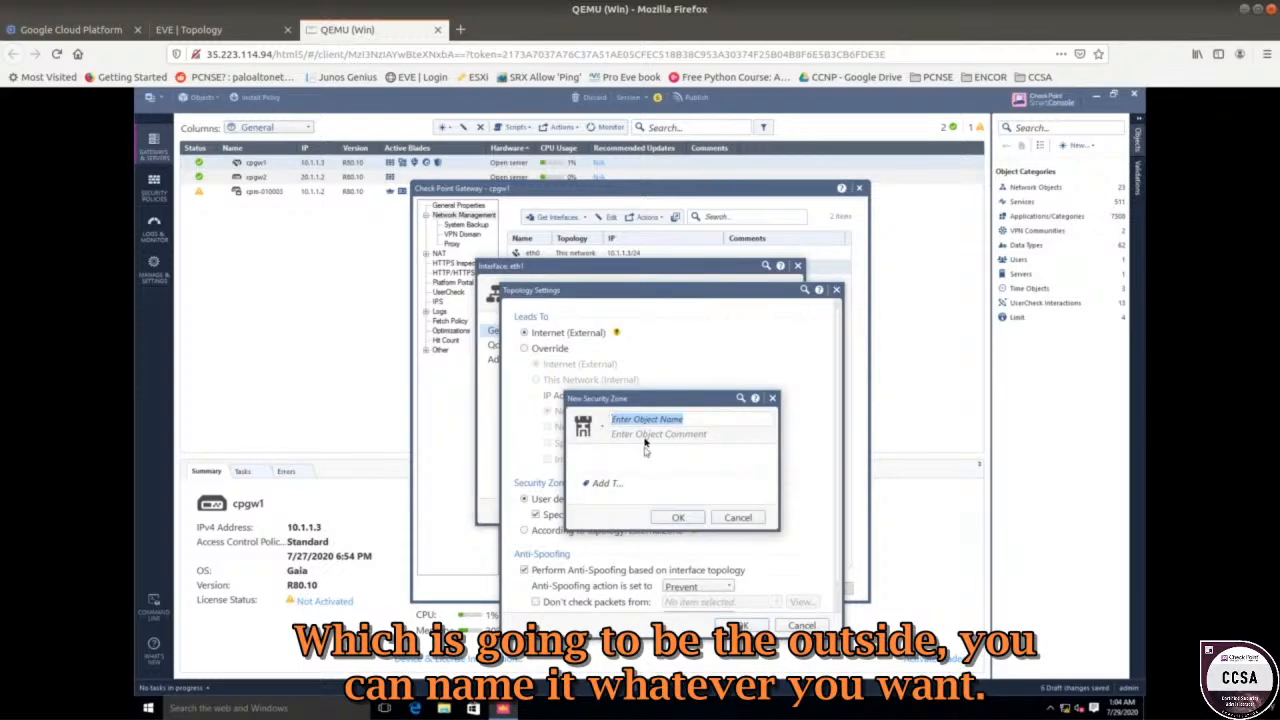
text(Out)
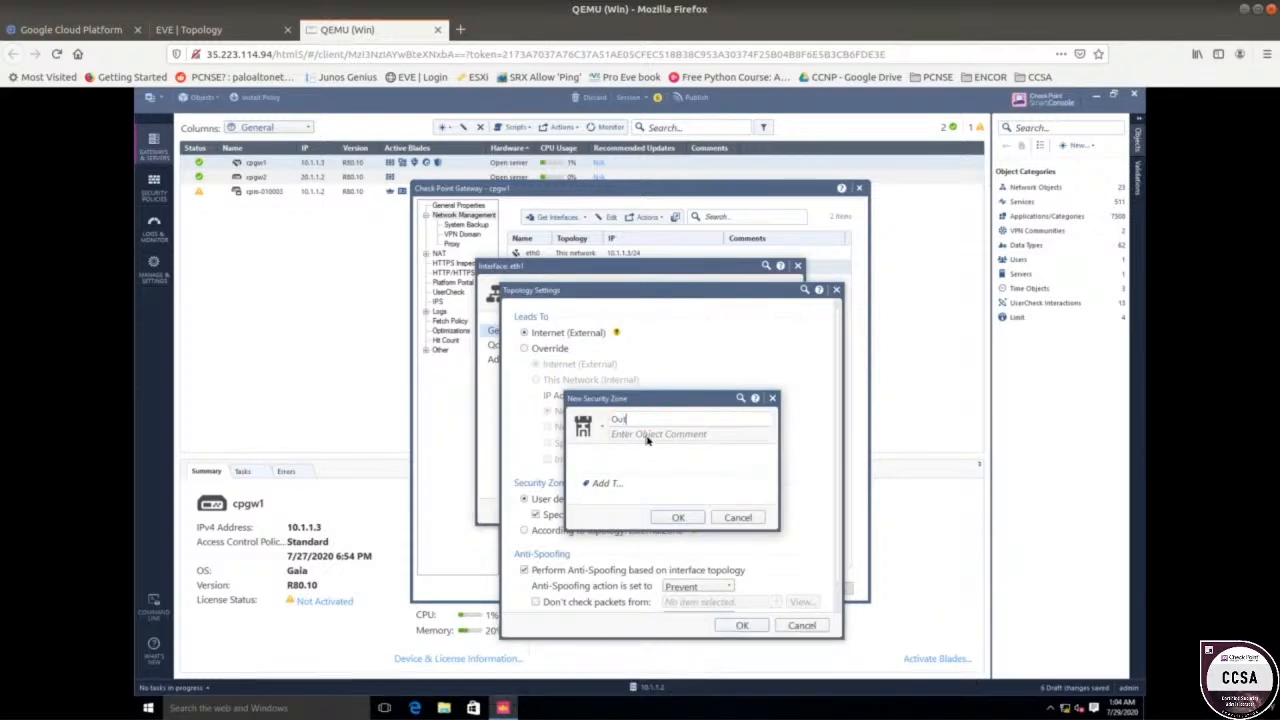
text(side)
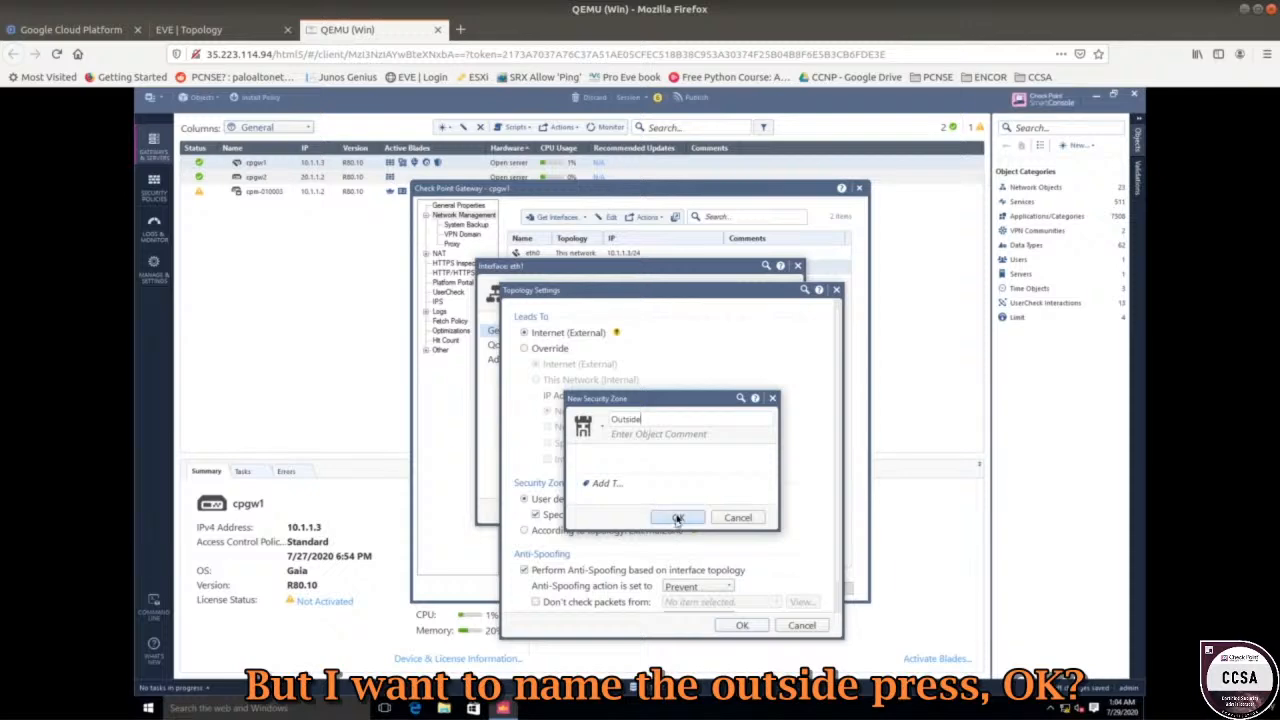
click(677, 517)
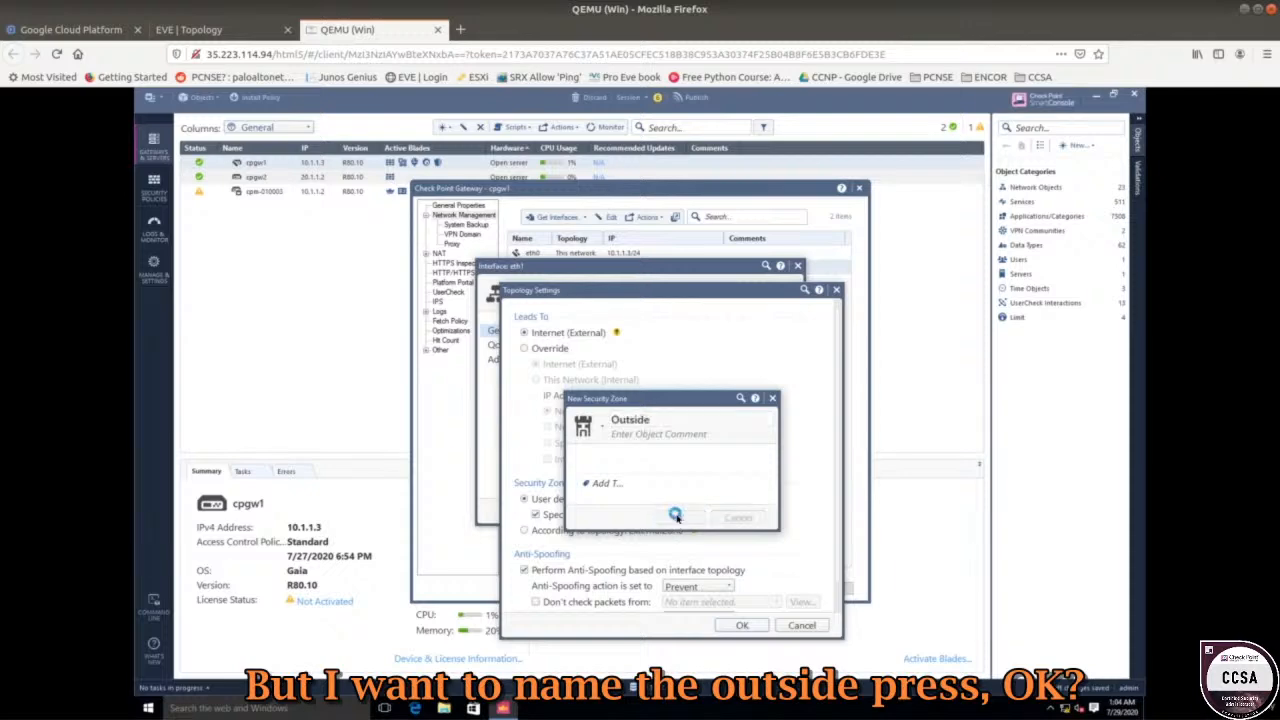
click(735, 625)
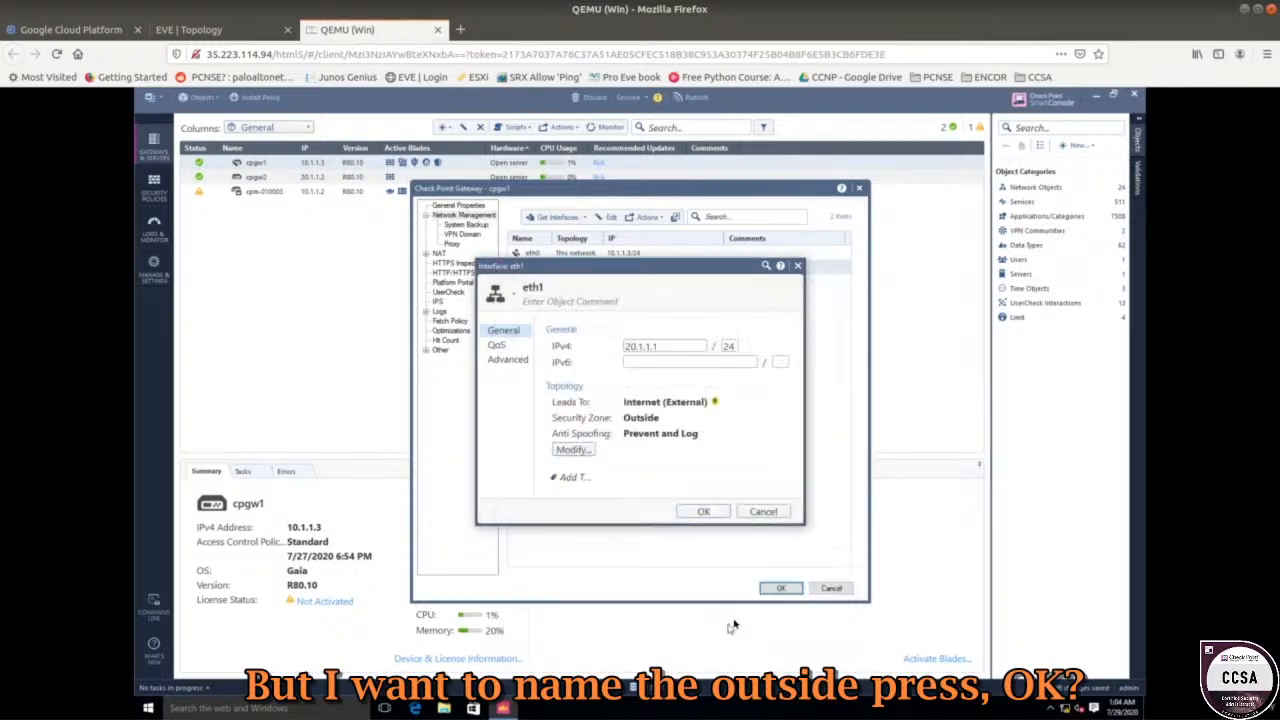
click(704, 511)
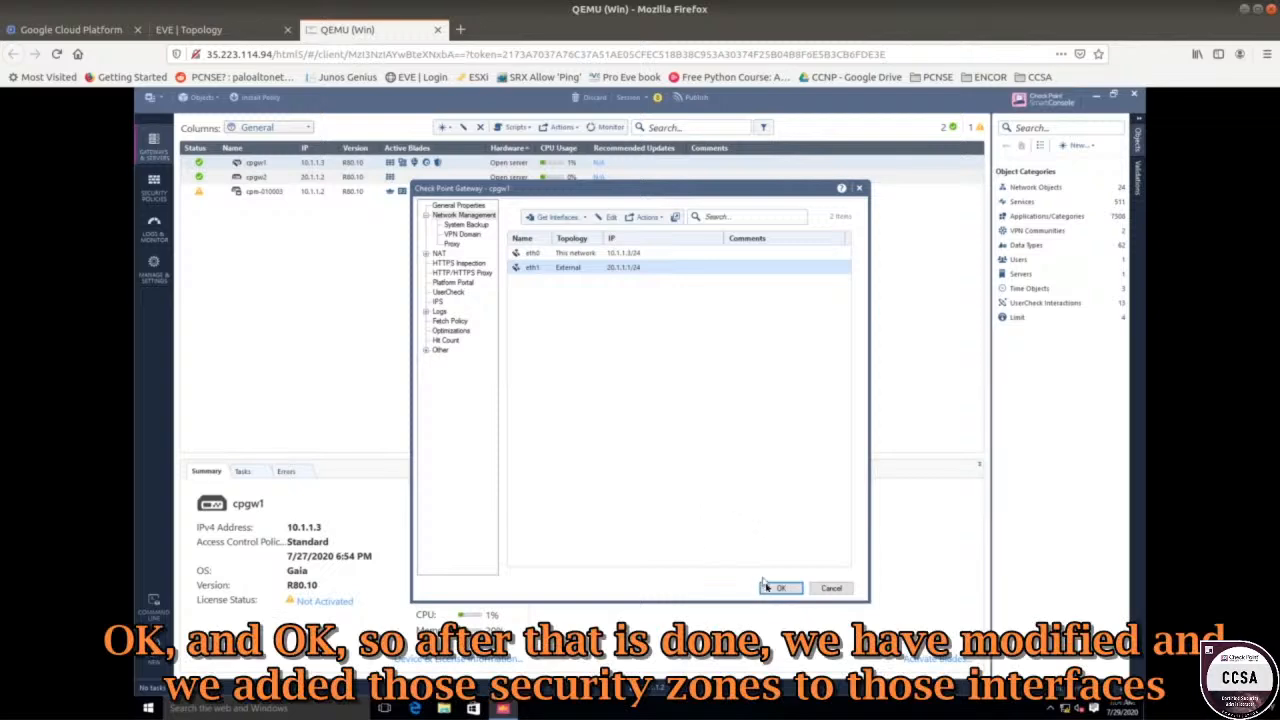
Save cpgw1's gateway properties and switch to the Security Policies rulebase.
click(779, 588)
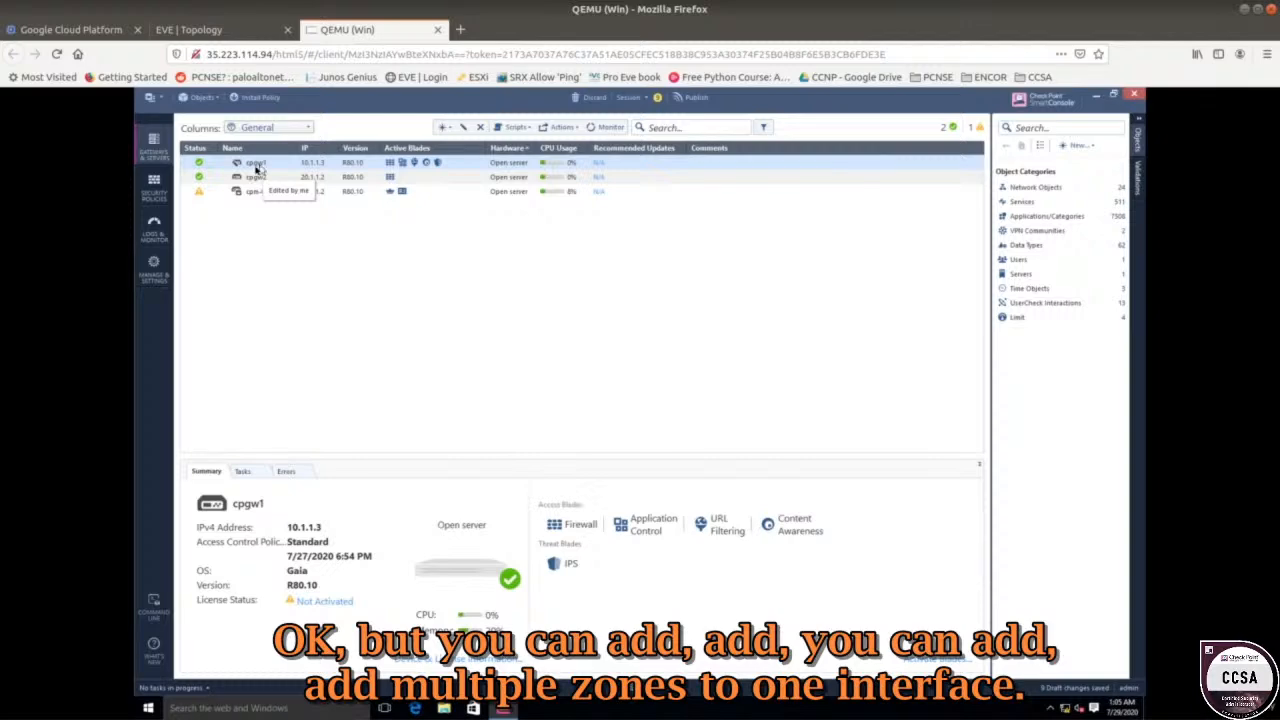
click(154, 183)
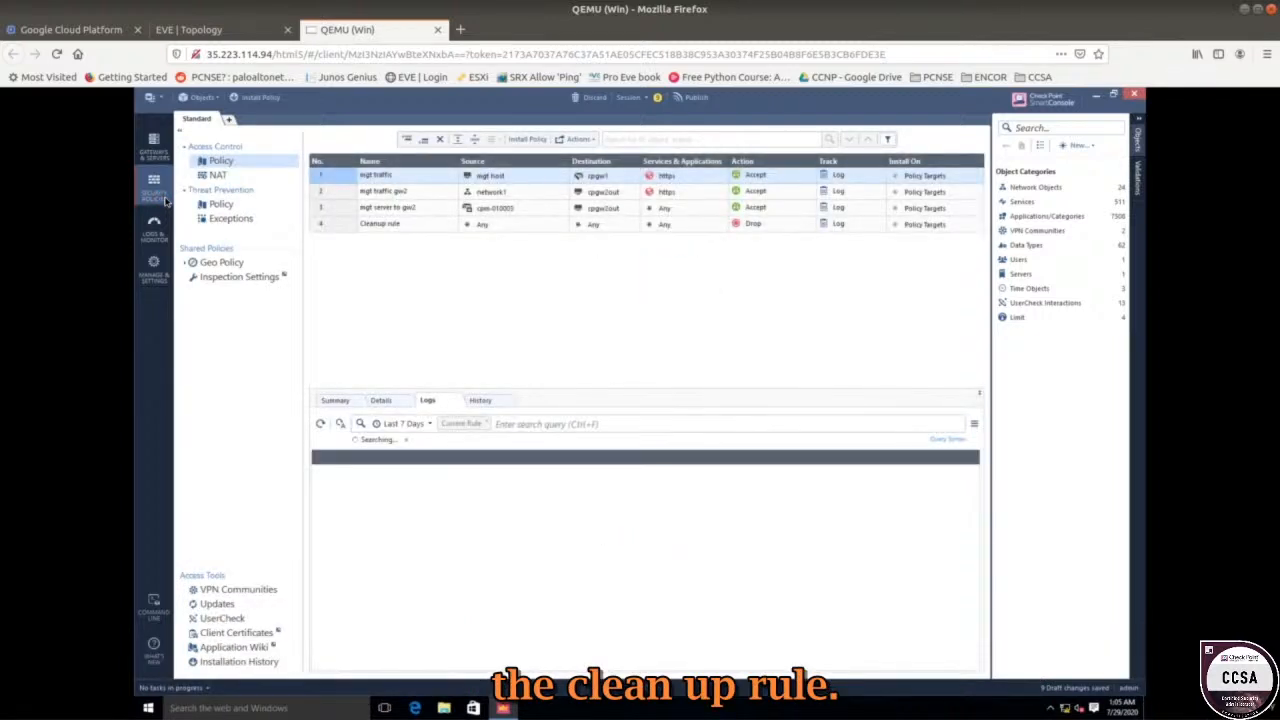
Insert a new rule directly above the Cleanup rule.
click(396, 226)
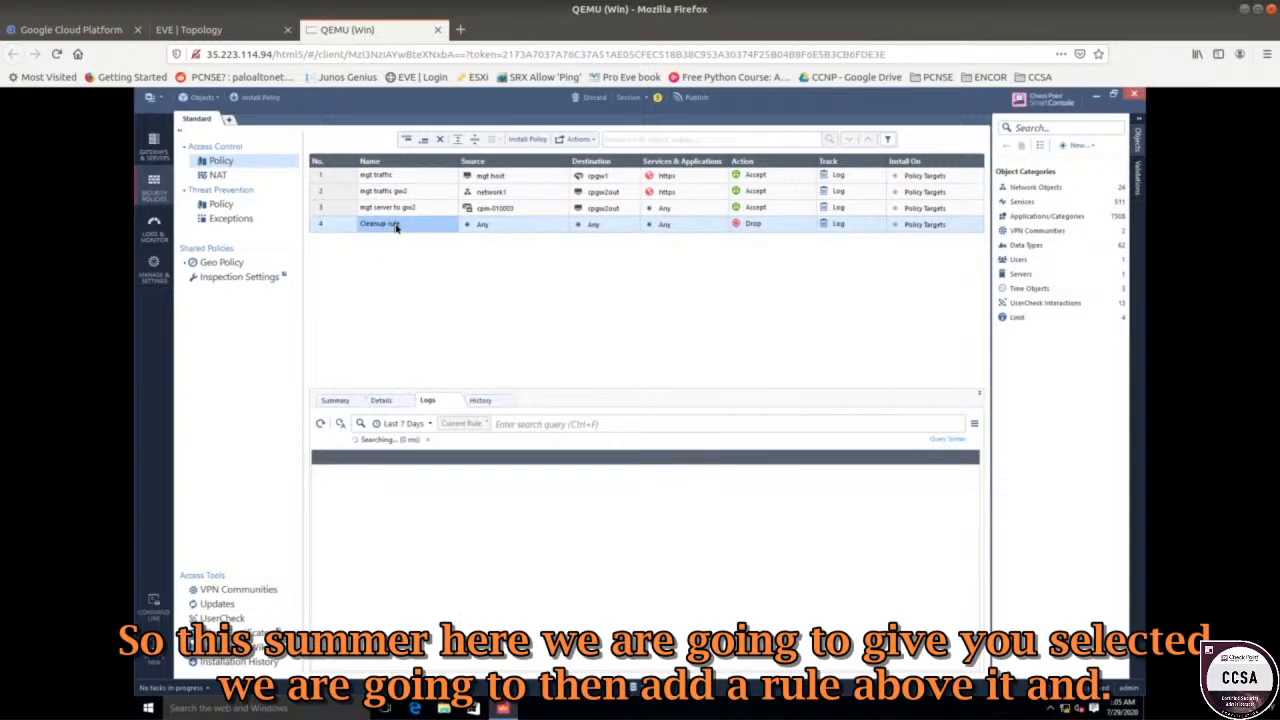
right_click(396, 227)
click(345, 226)
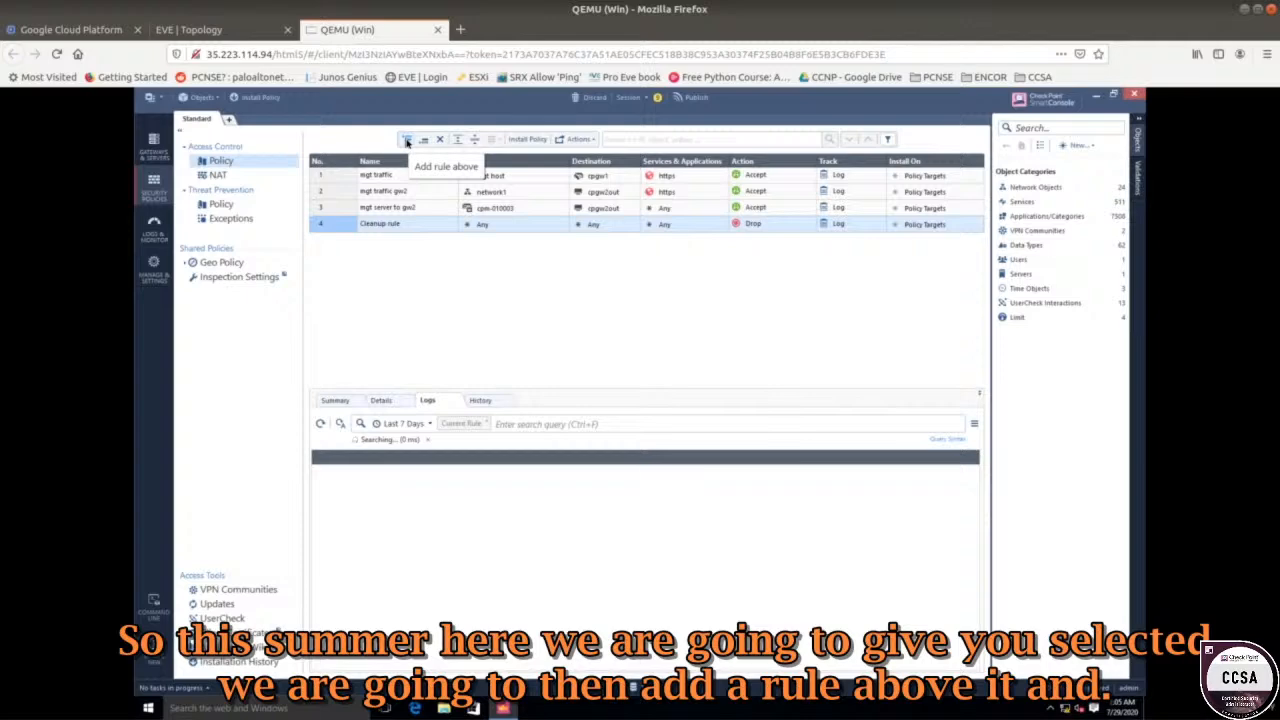
click(407, 141)
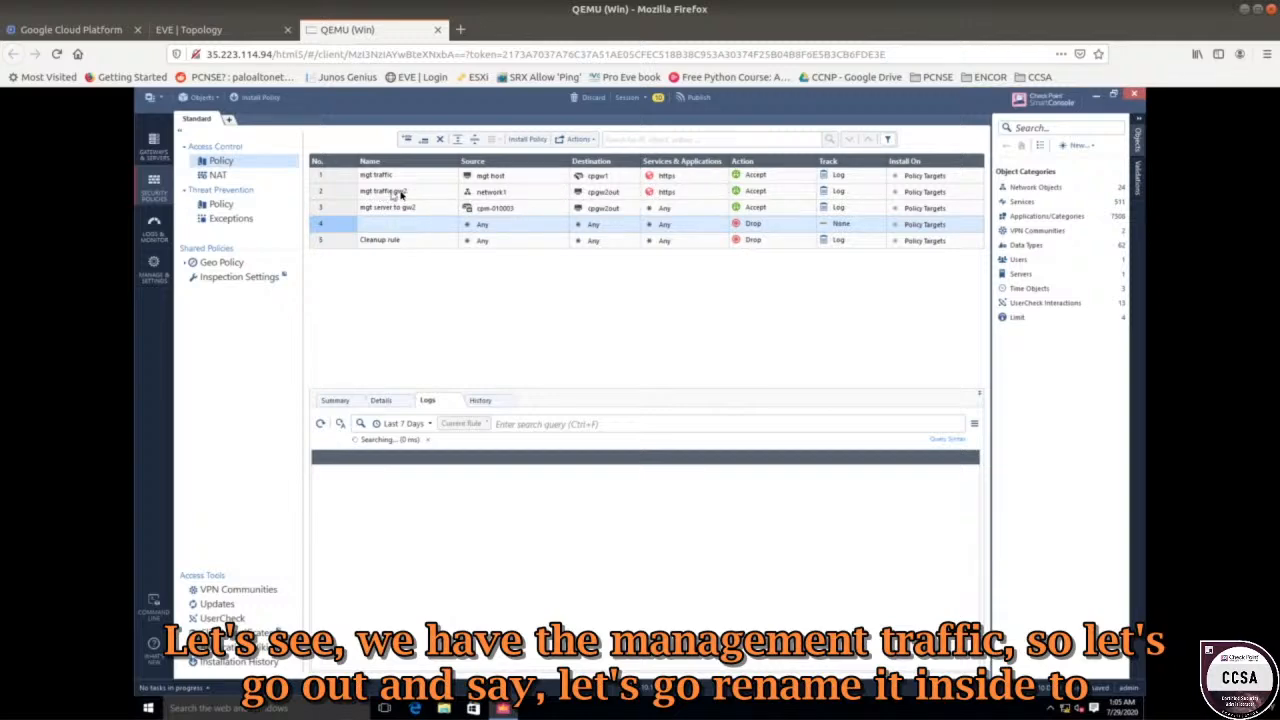
Name the new rule 'inside to outside'.
click(375, 223)
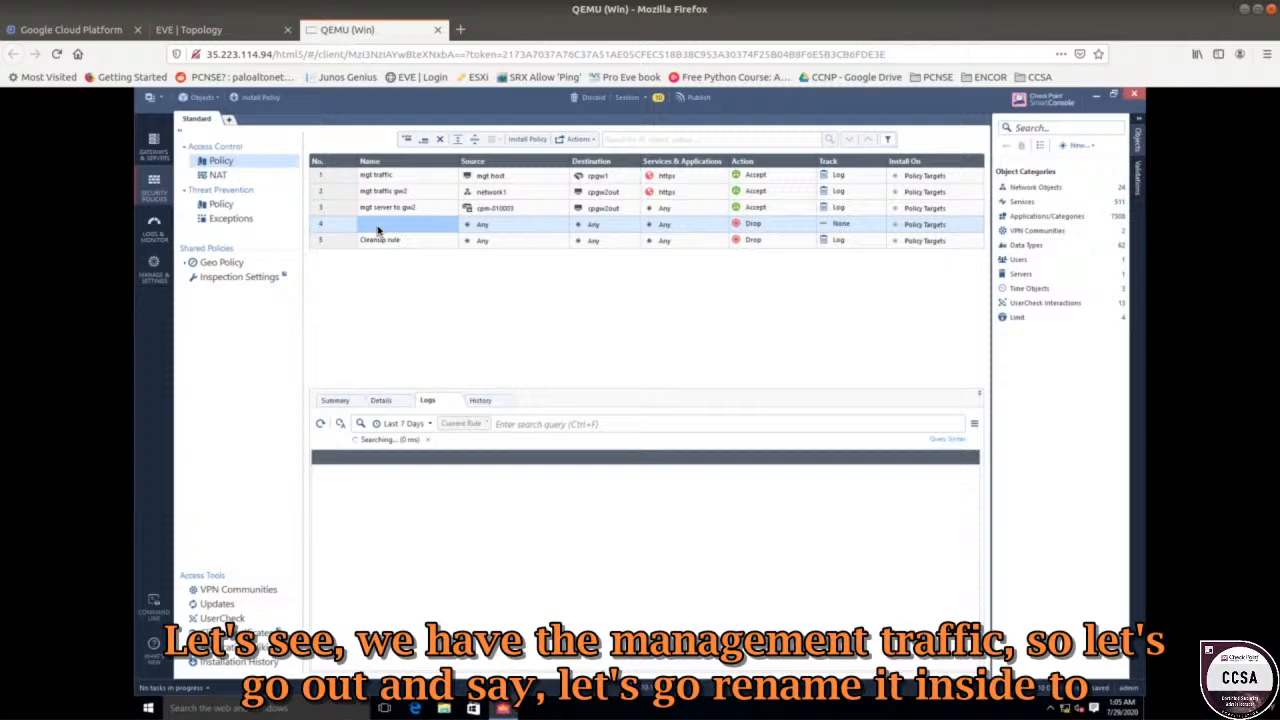
click(378, 229)
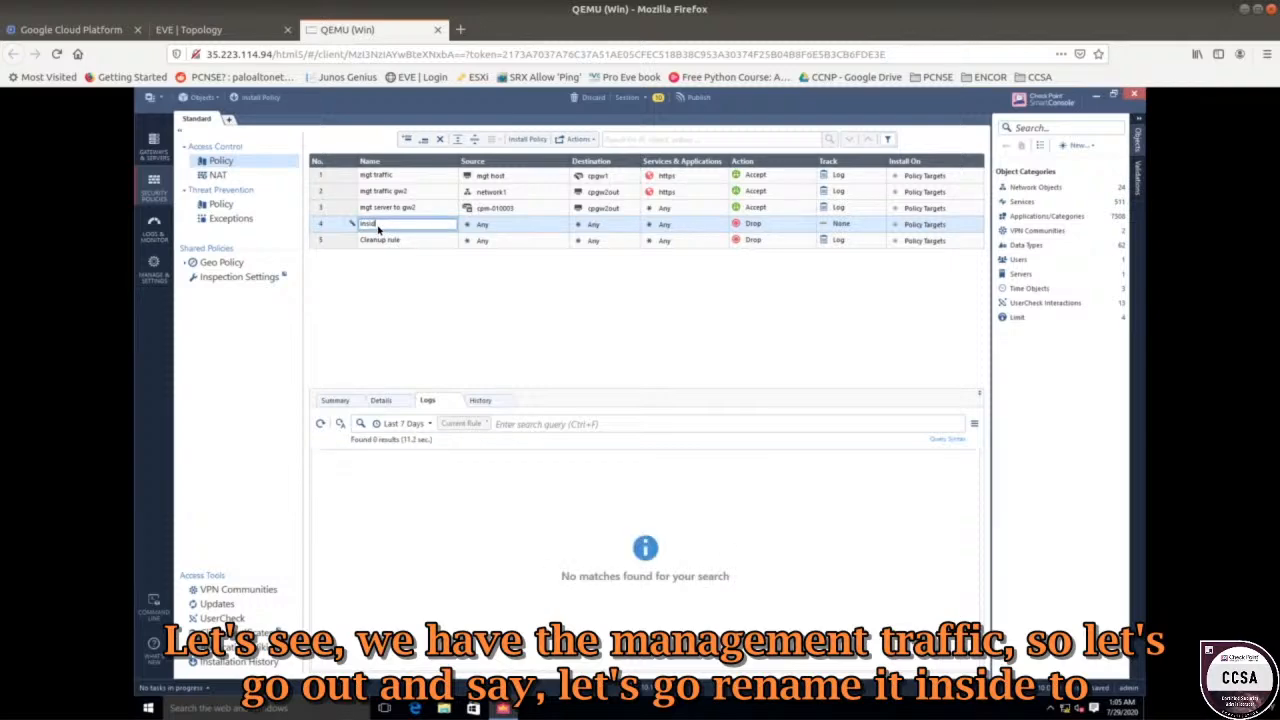
text(inside to outside)
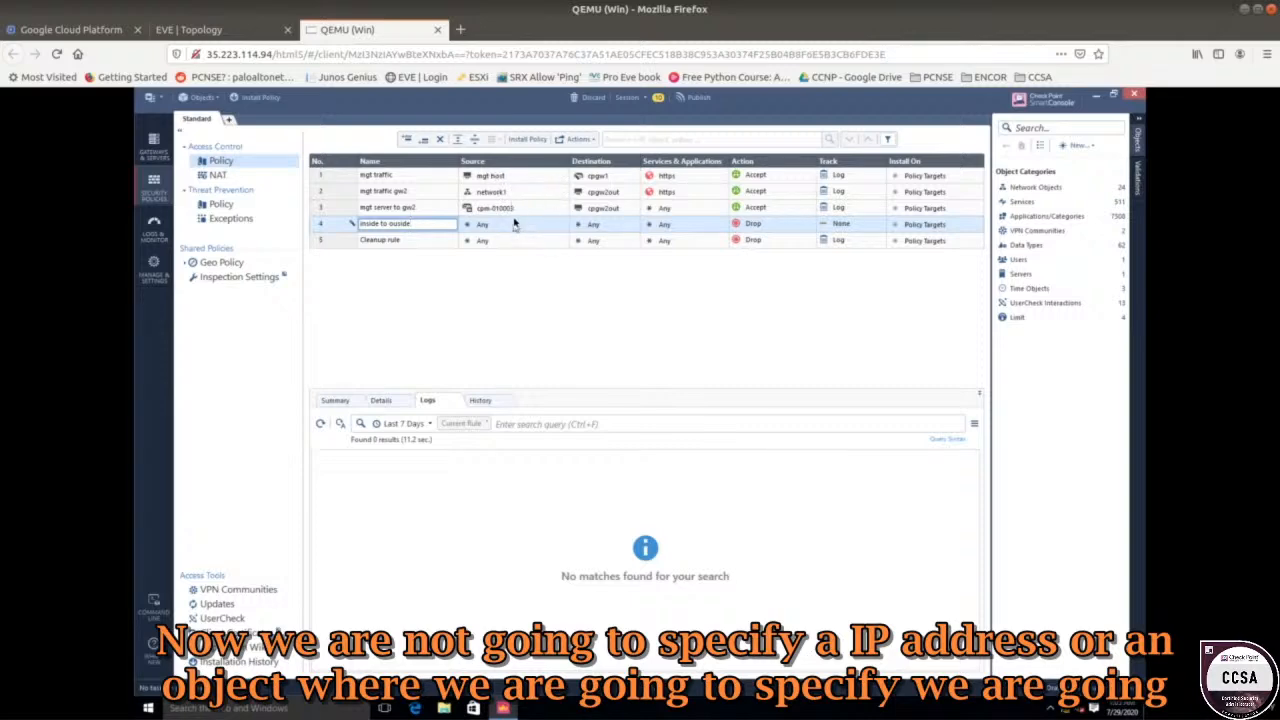
Set rule 4's source to the Inside zone.
click(518, 225)
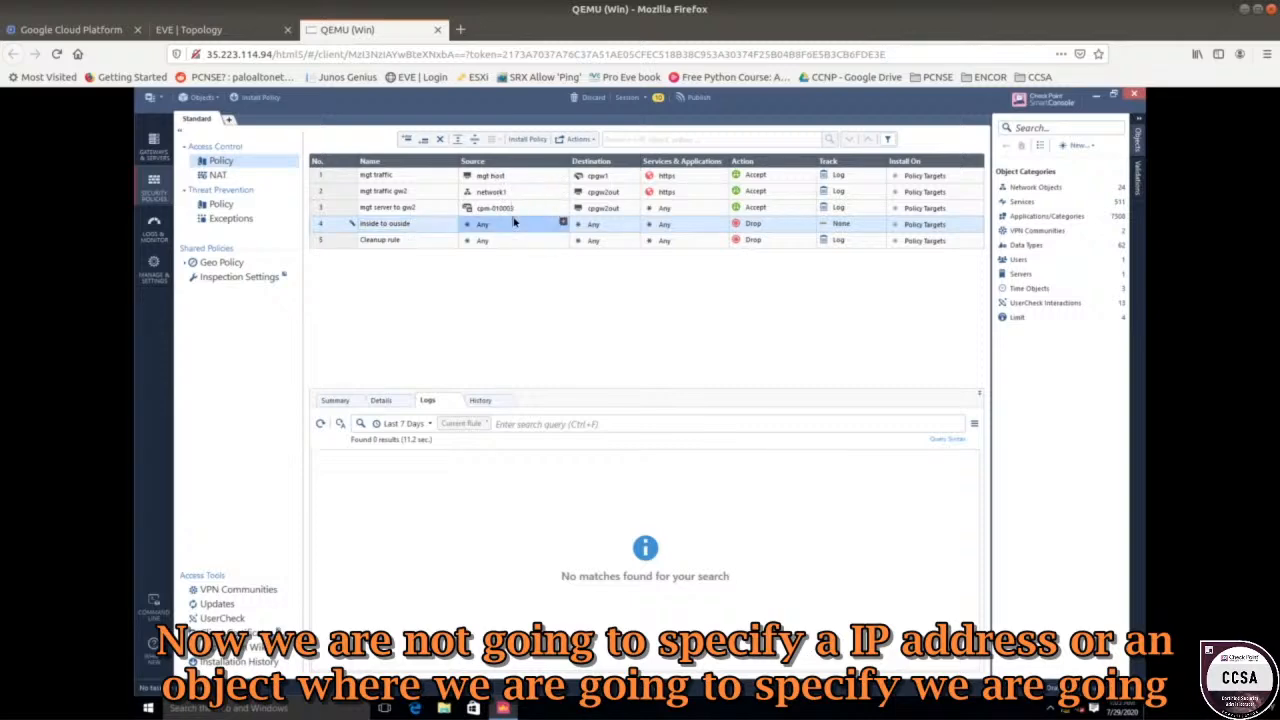
click(563, 225)
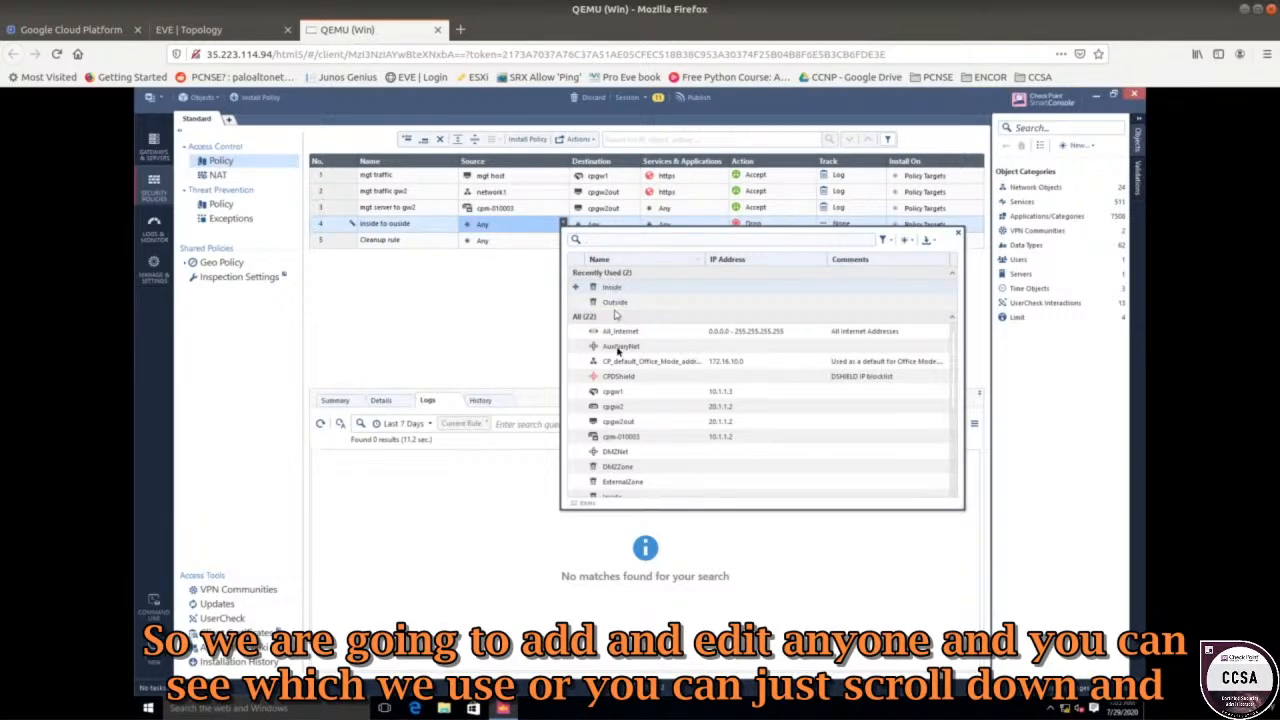
scroll(620, 365, down, 4)
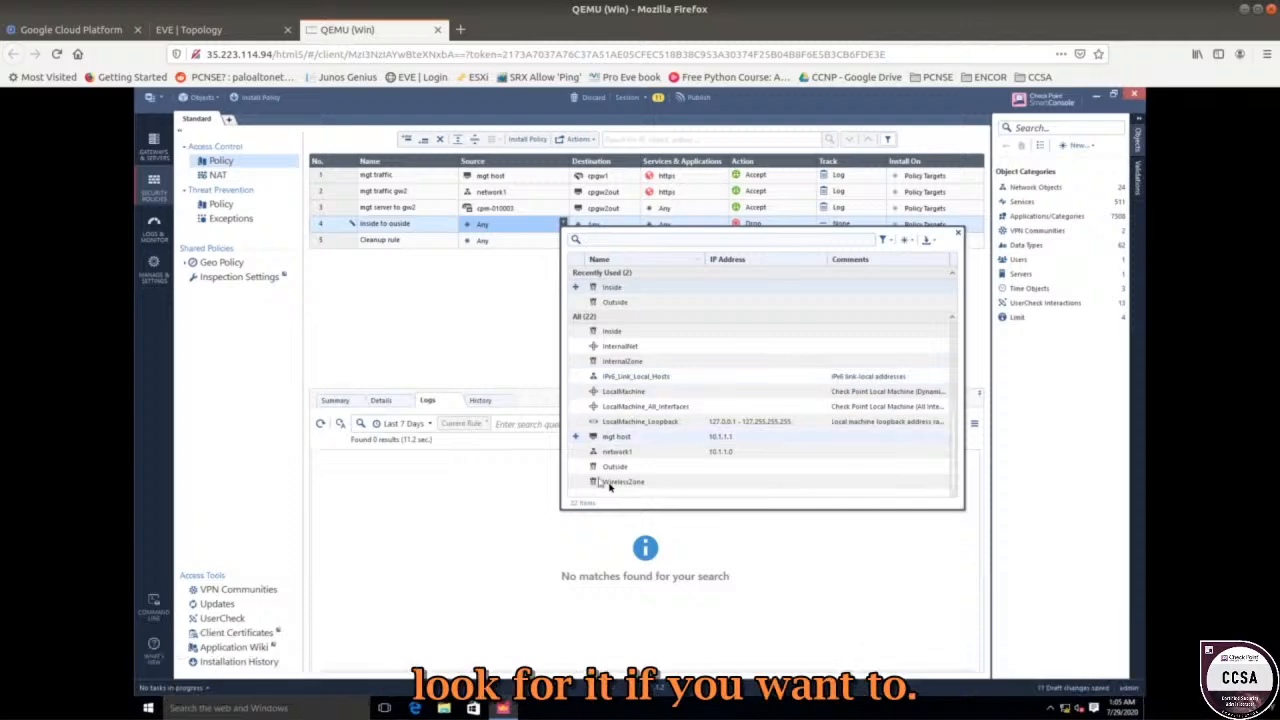
scroll(619, 460, up, 4)
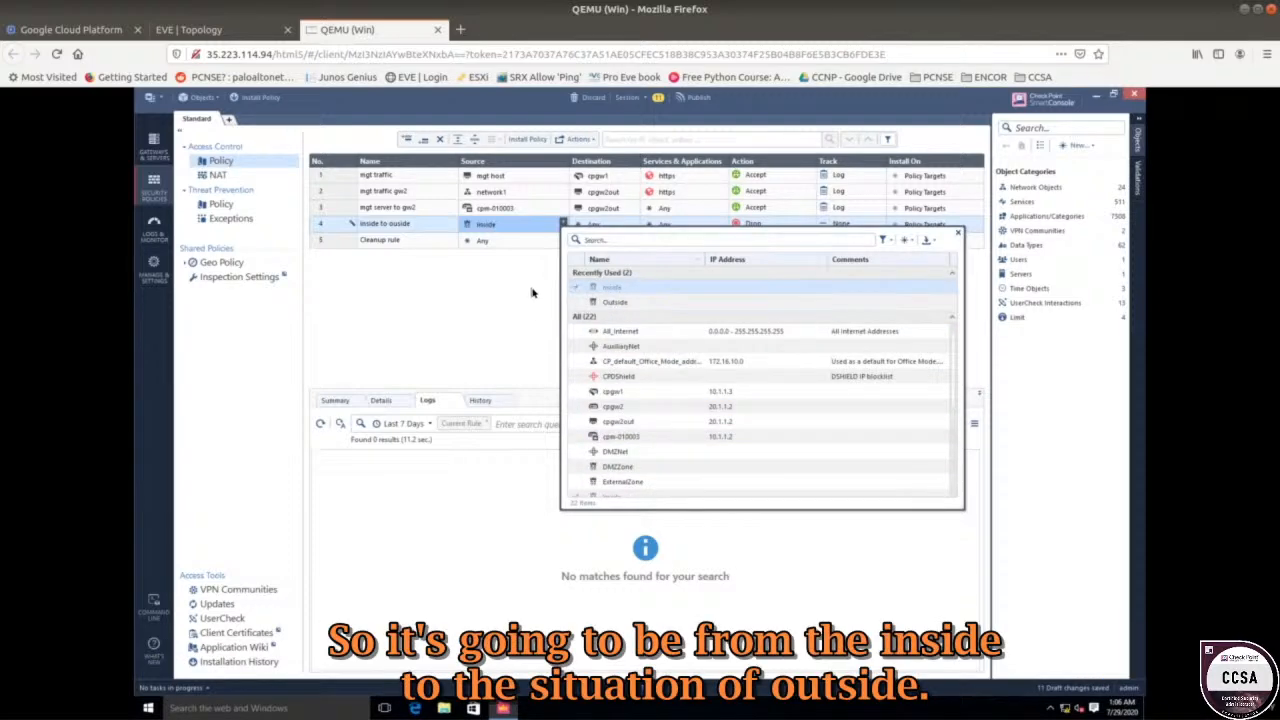
click(575, 289)
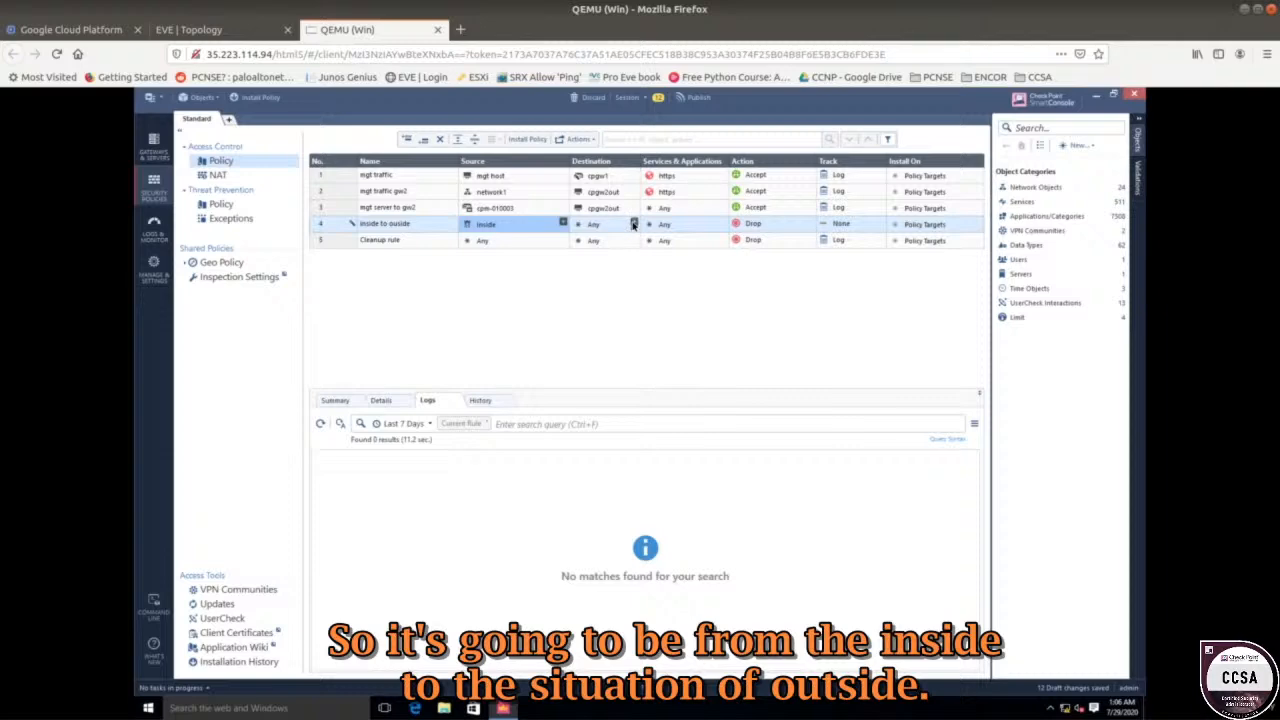
Set rule 4's destination to the Outside zone, then show the EVE-NG topology diagram.
click(633, 224)
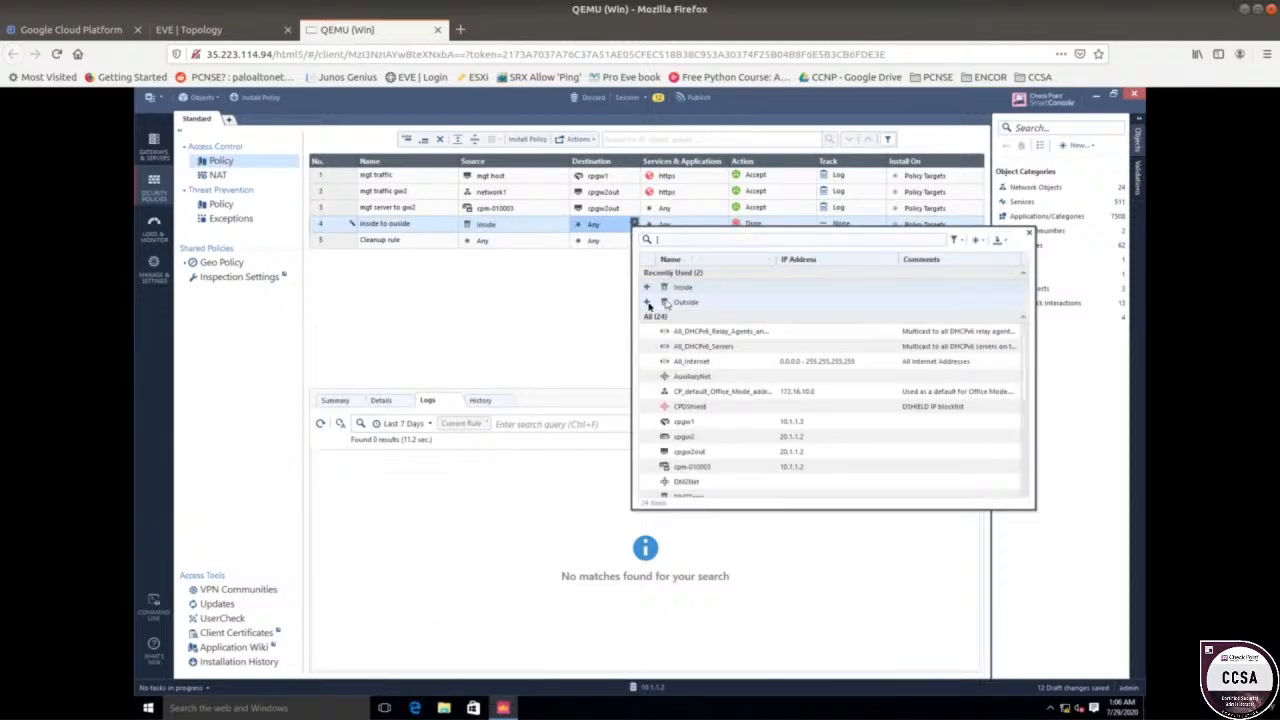
click(646, 303)
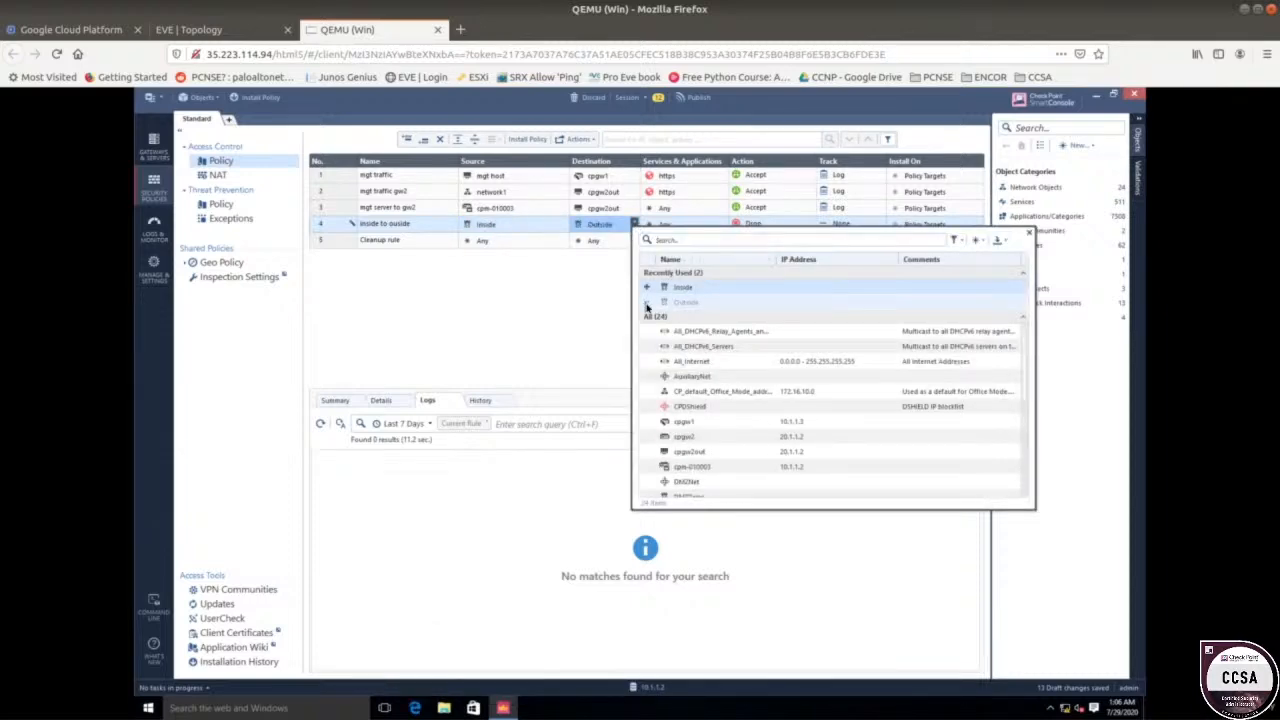
click(518, 312)
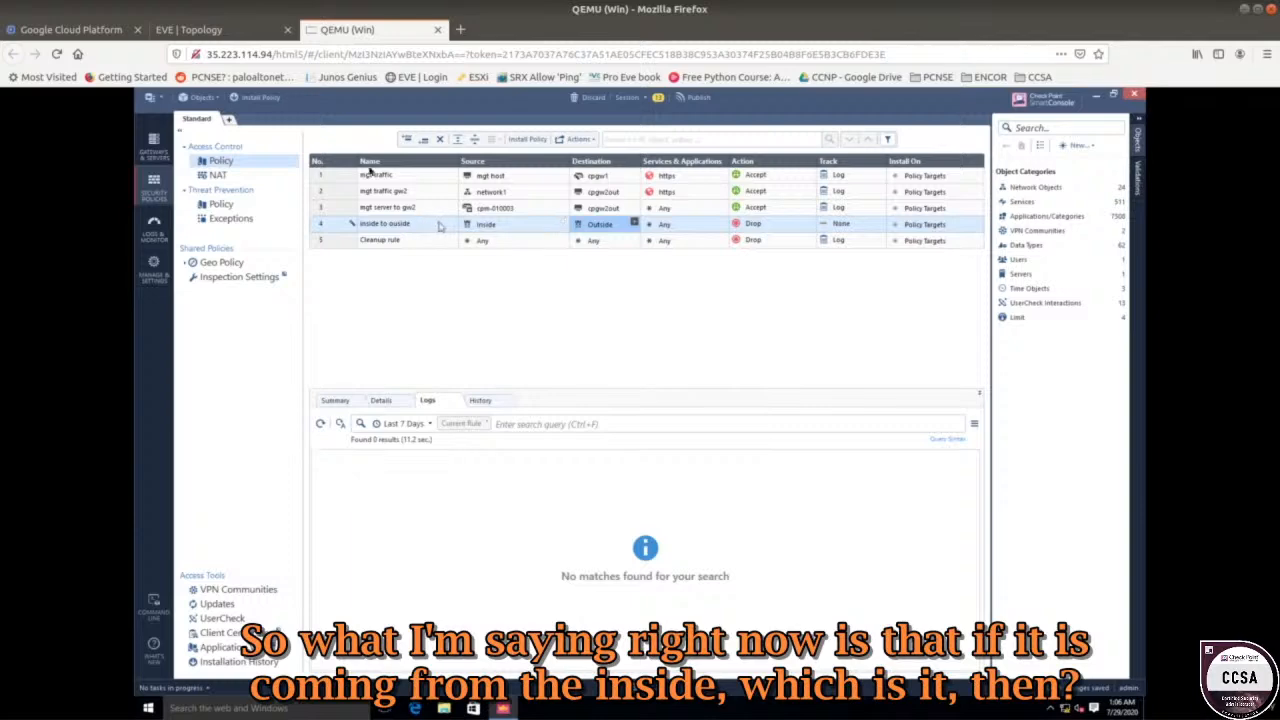
click(233, 31)
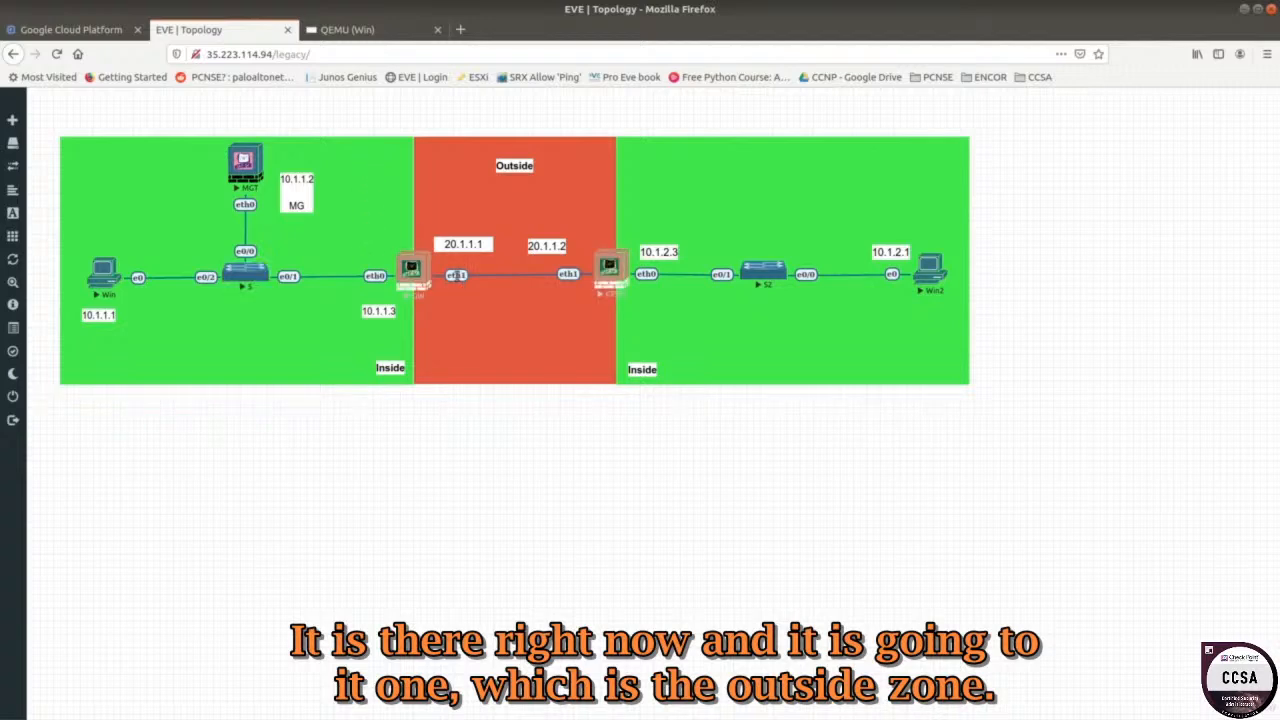
Add https to rule 4's services.
click(365, 33)
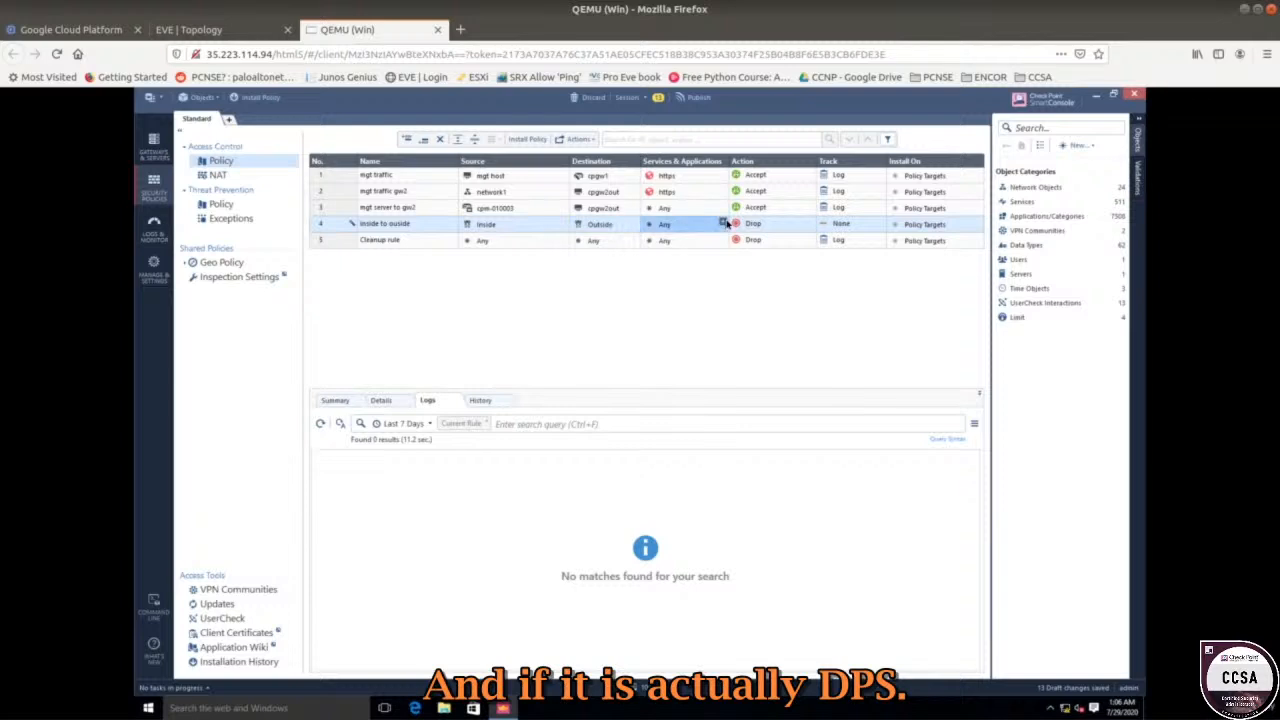
click(722, 222)
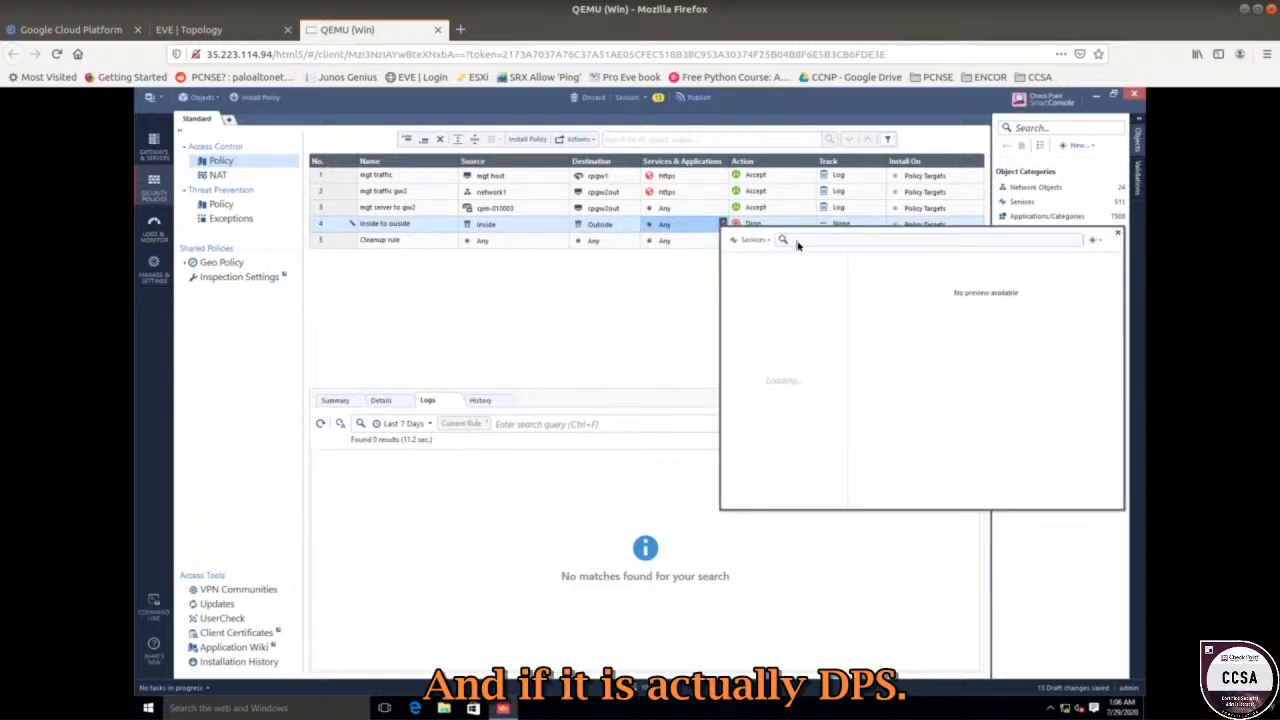
text(https)
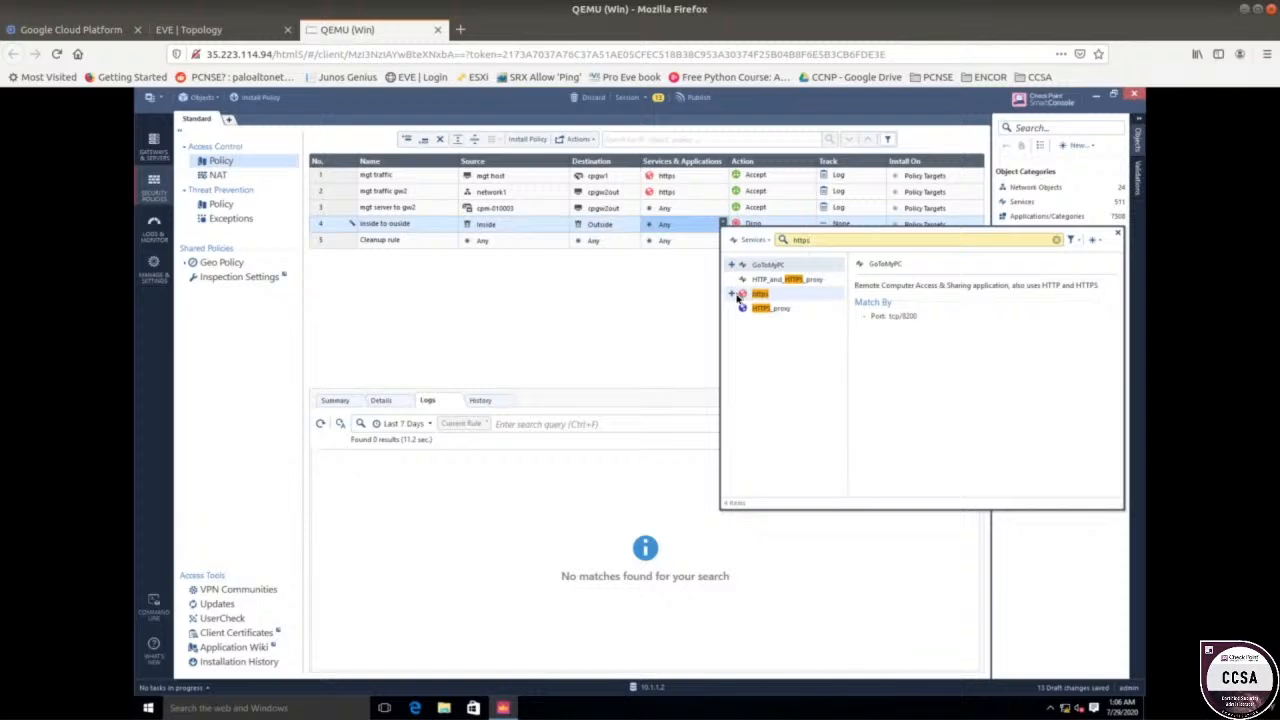
click(736, 295)
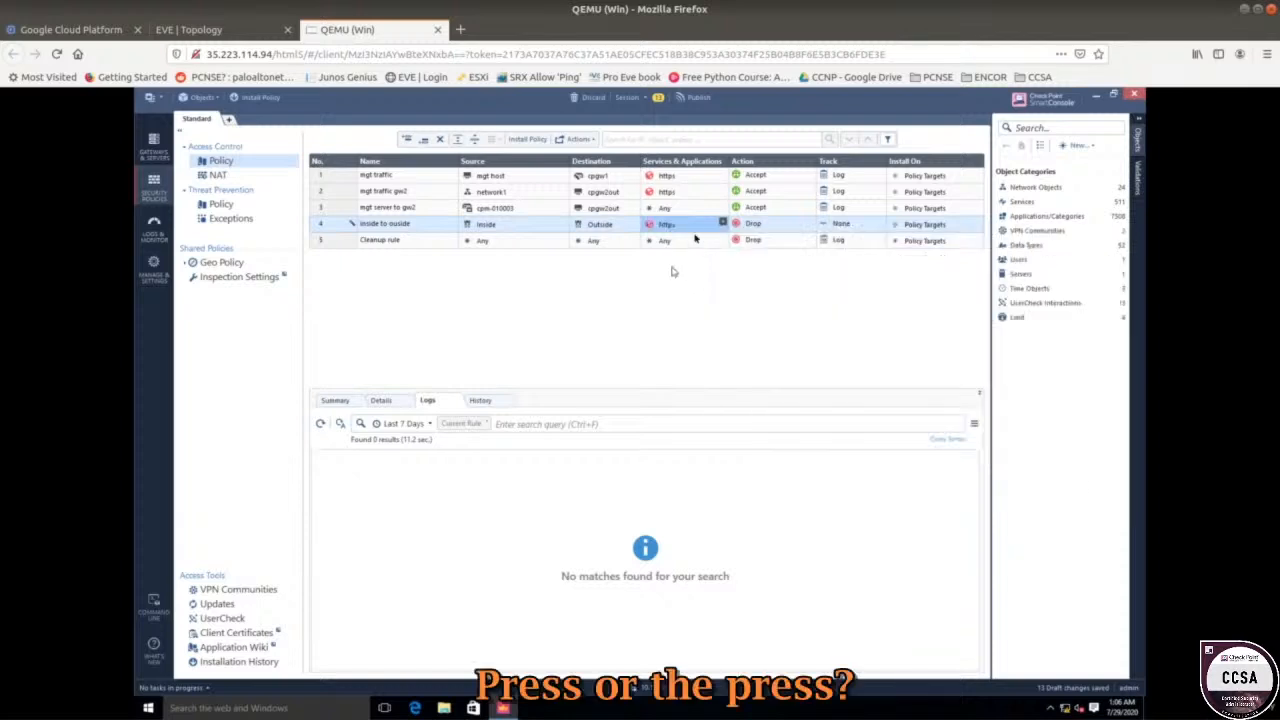
Add dns to rule 4's services and search for http.
click(723, 225)
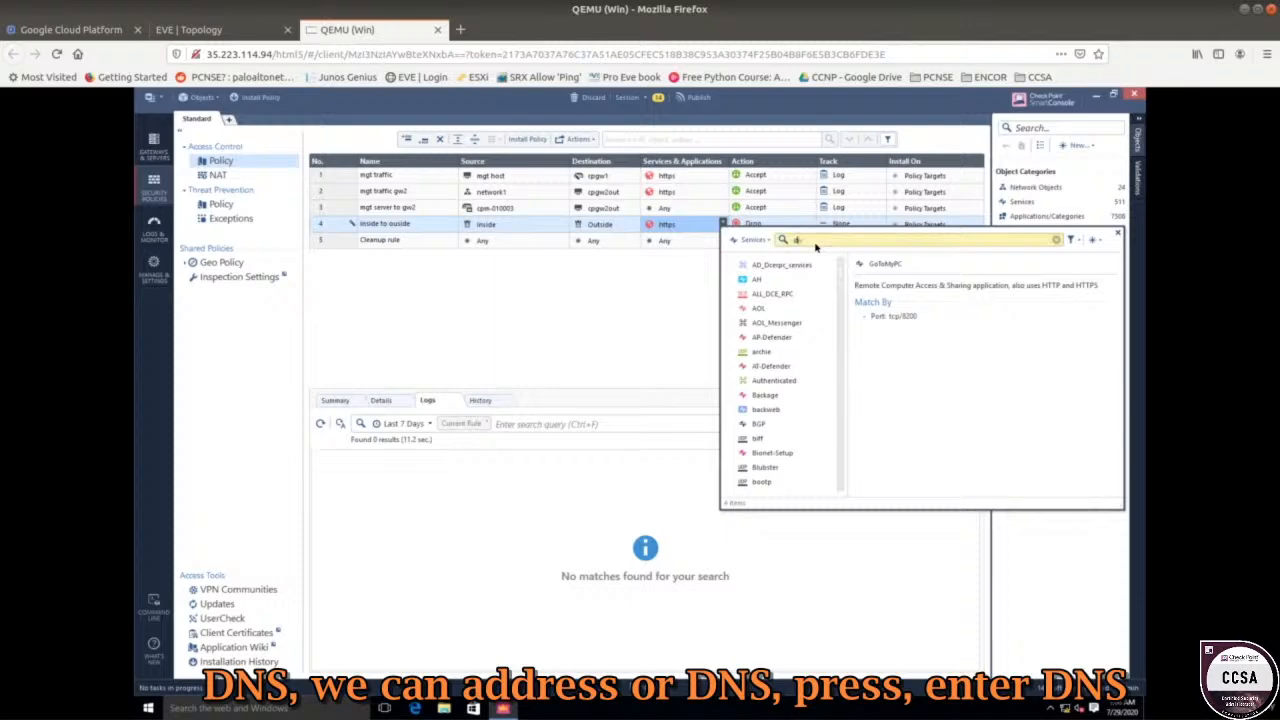
key(Escape)
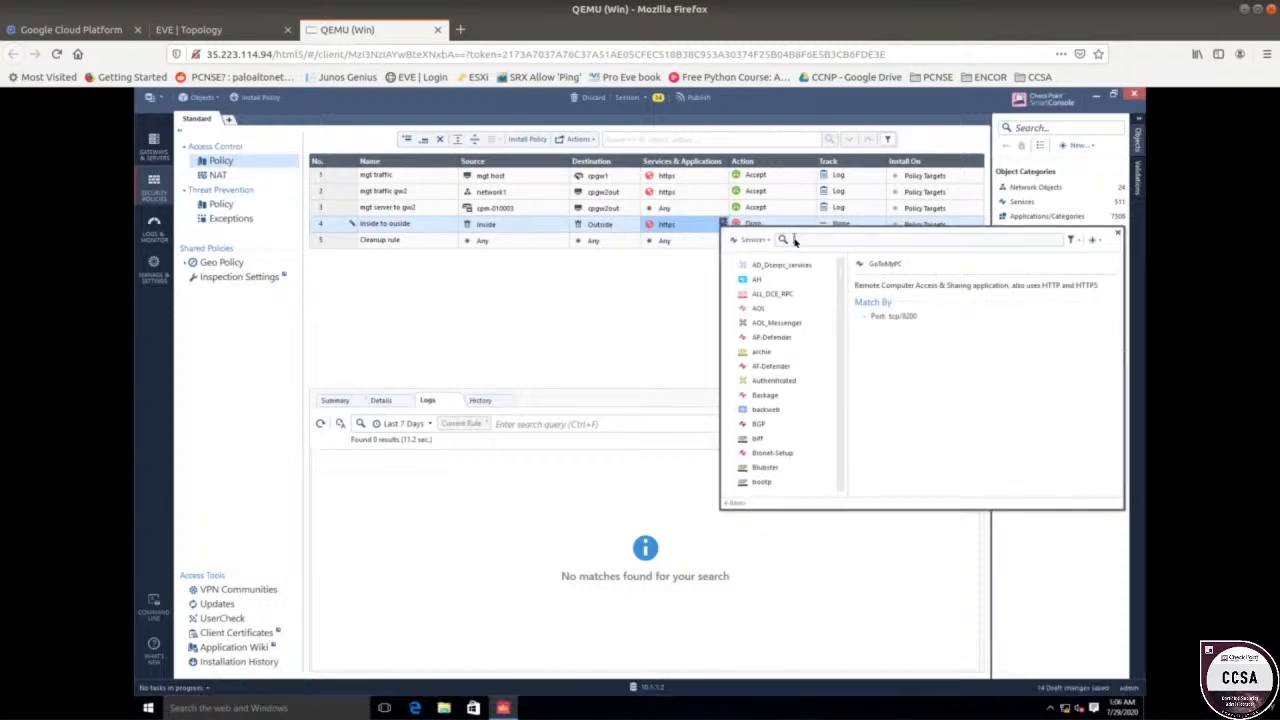
click(795, 241)
text(dns)
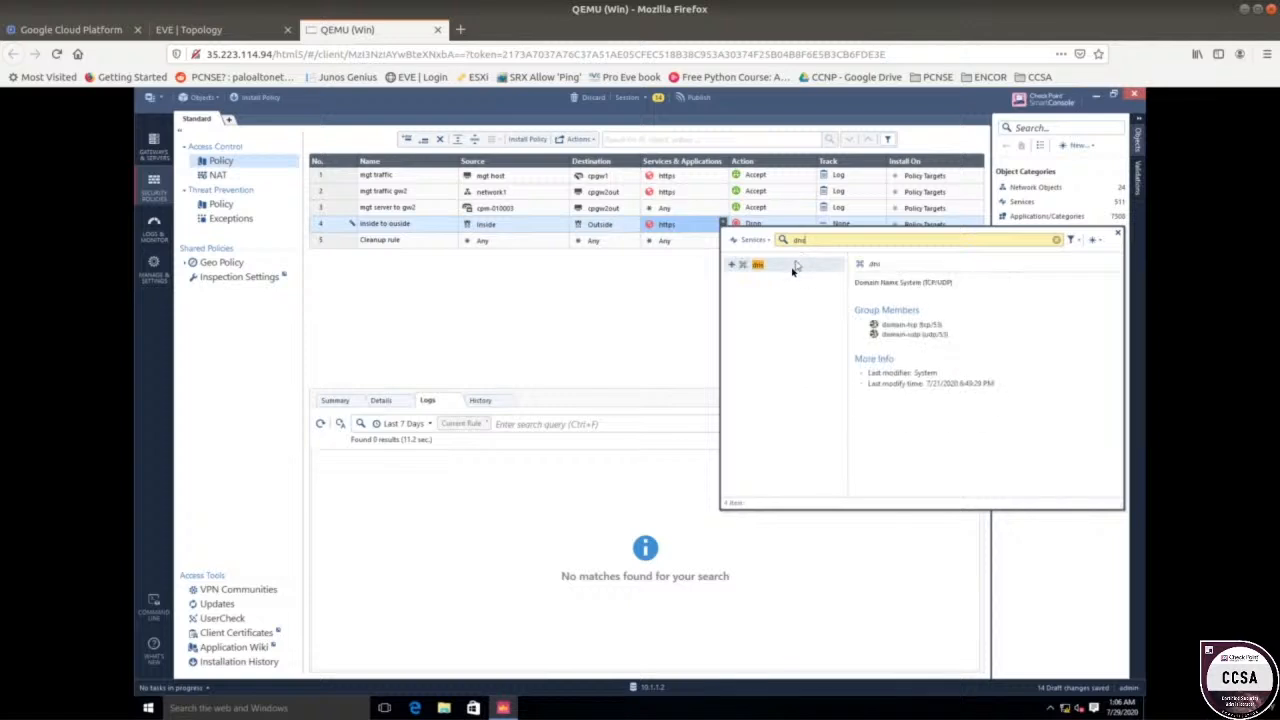
click(736, 265)
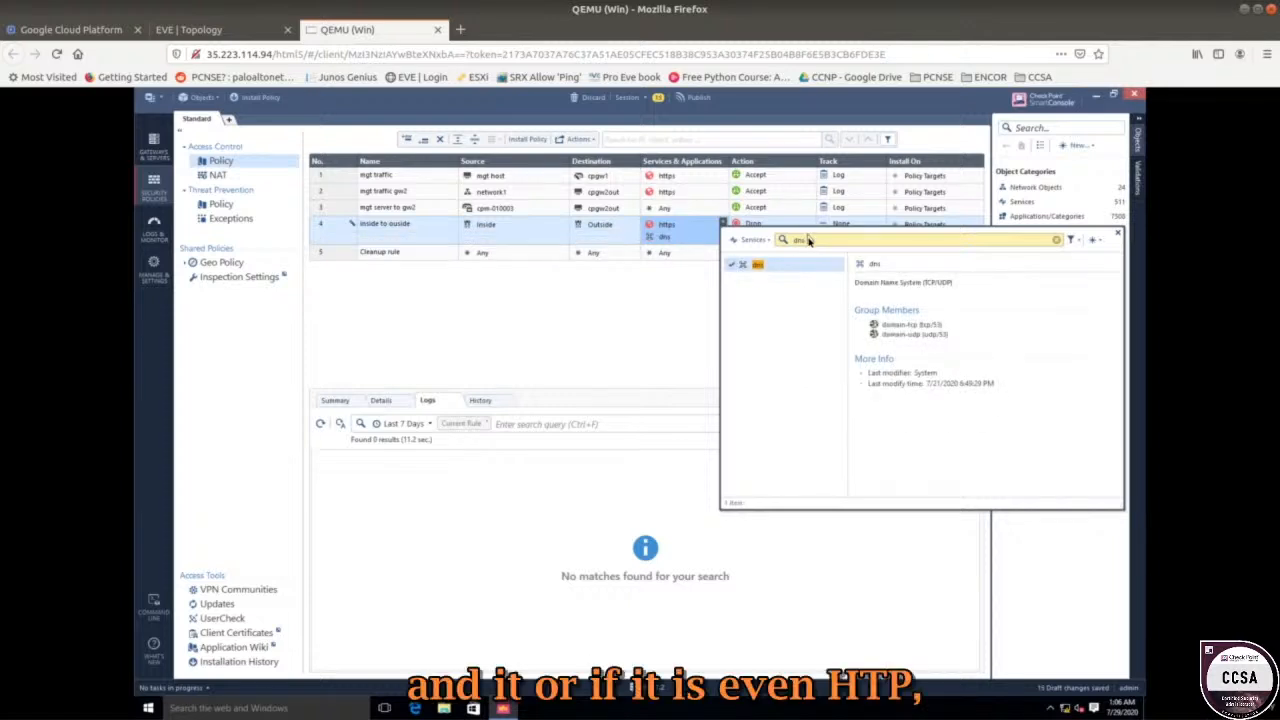
double_click(790, 241)
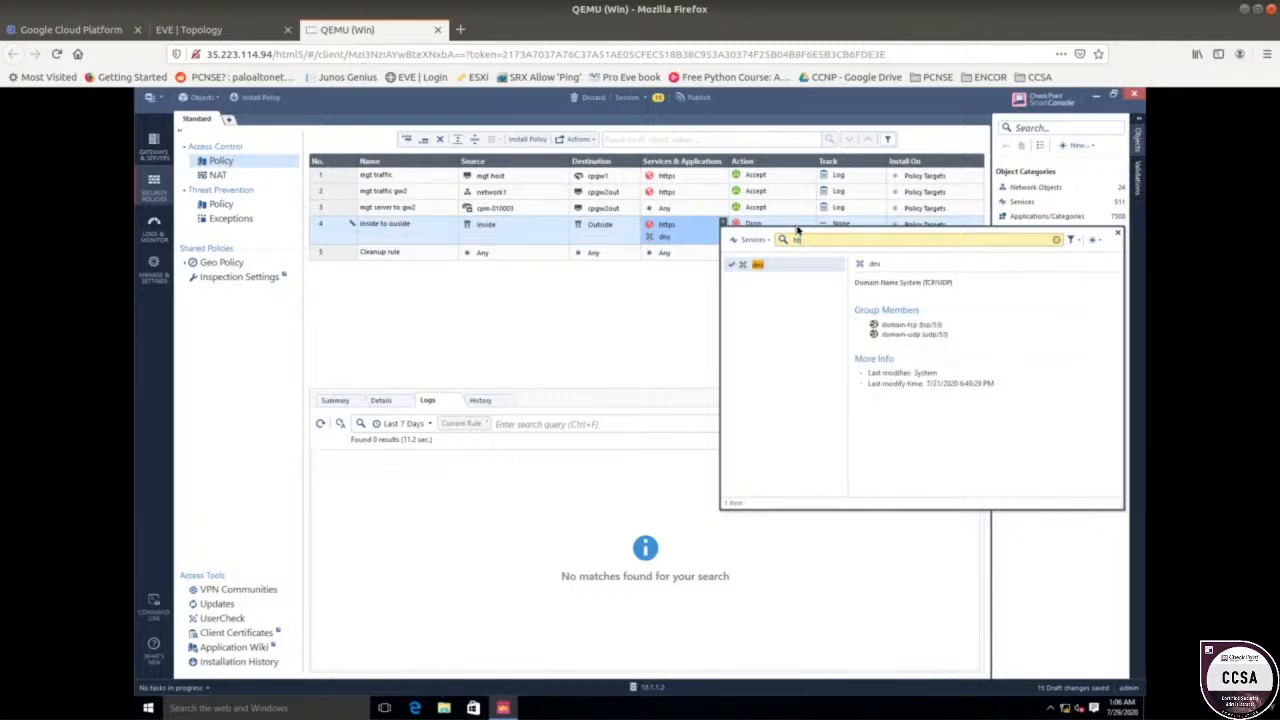
text(http)
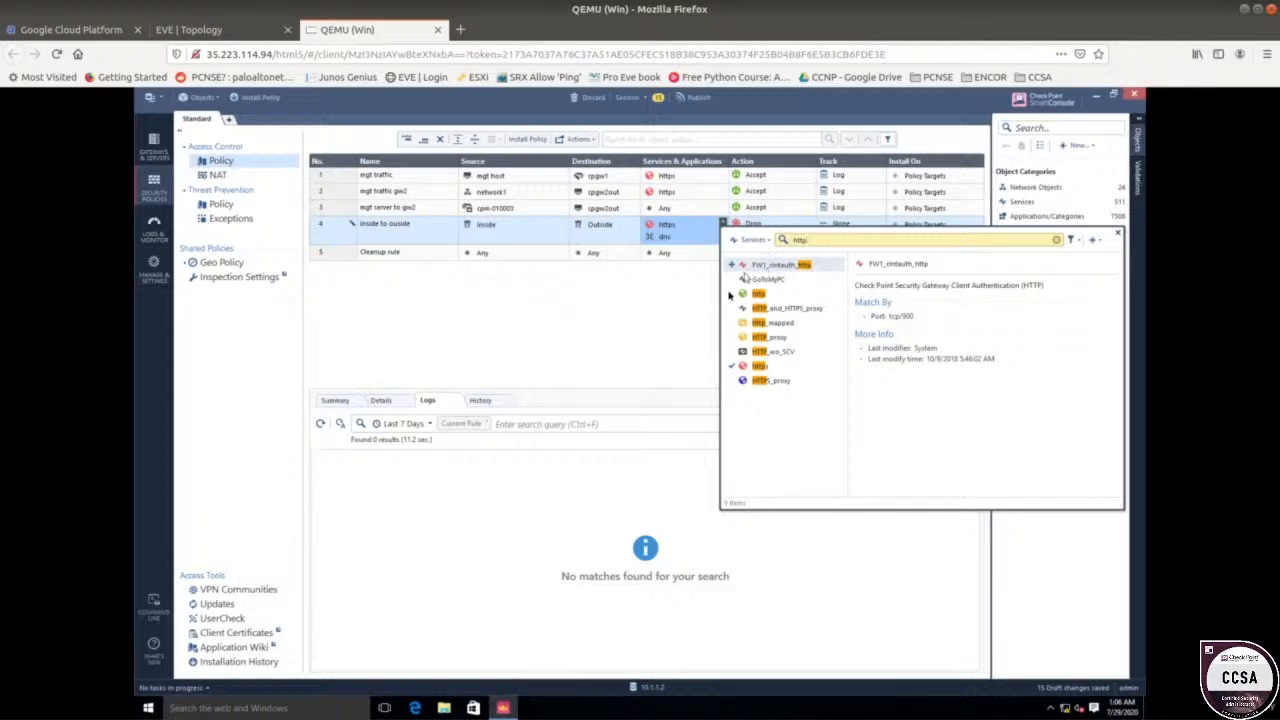
Add http to rule 4's services, set its action to Accept and its track to Log.
click(731, 294)
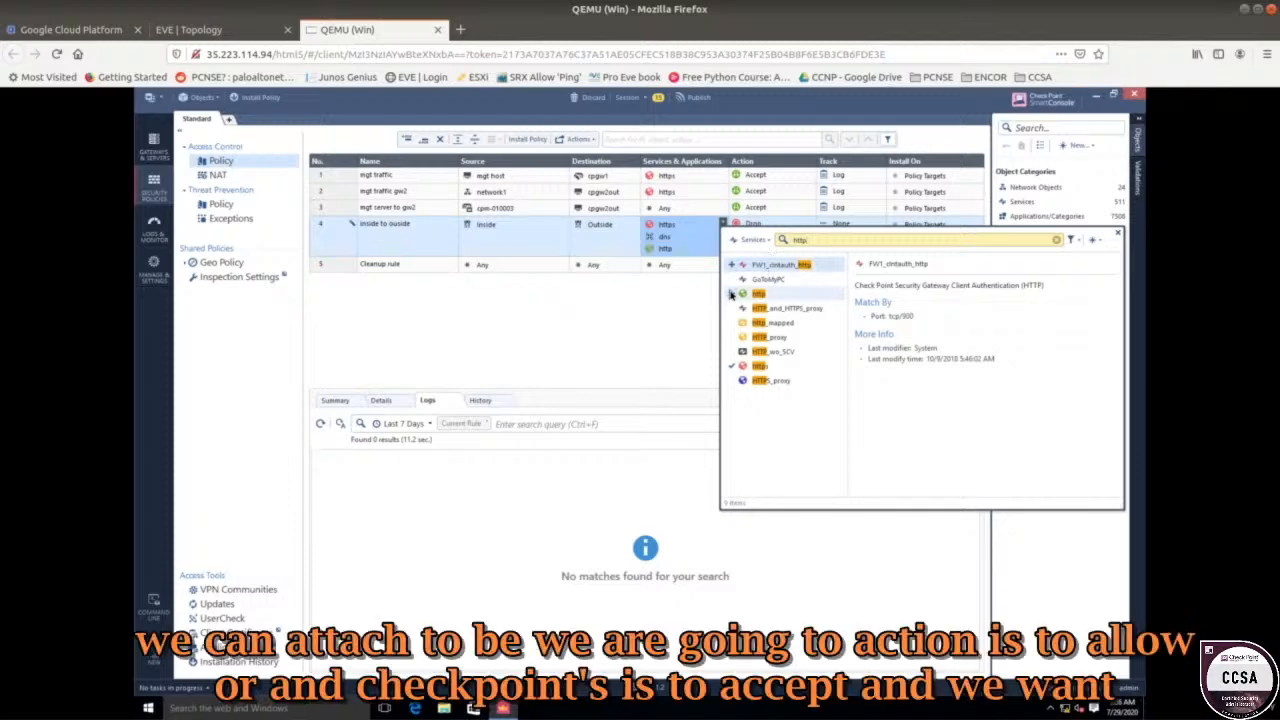
click(687, 262)
click(808, 222)
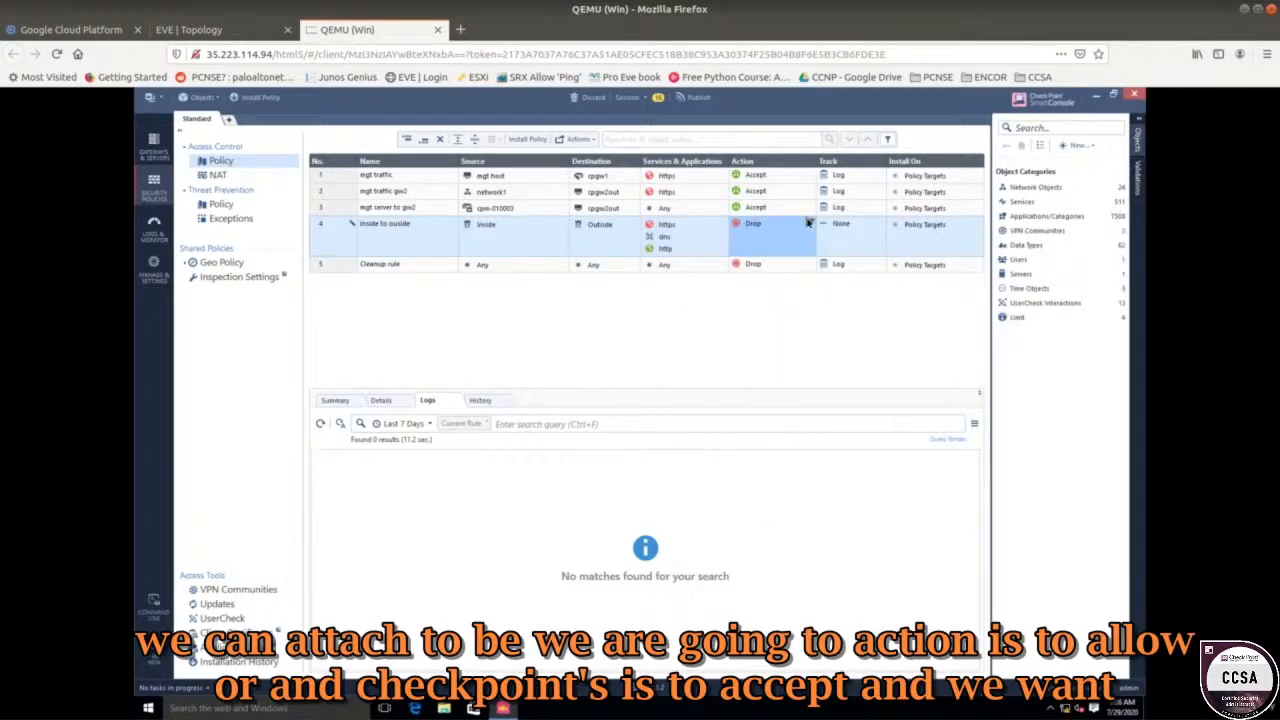
click(812, 224)
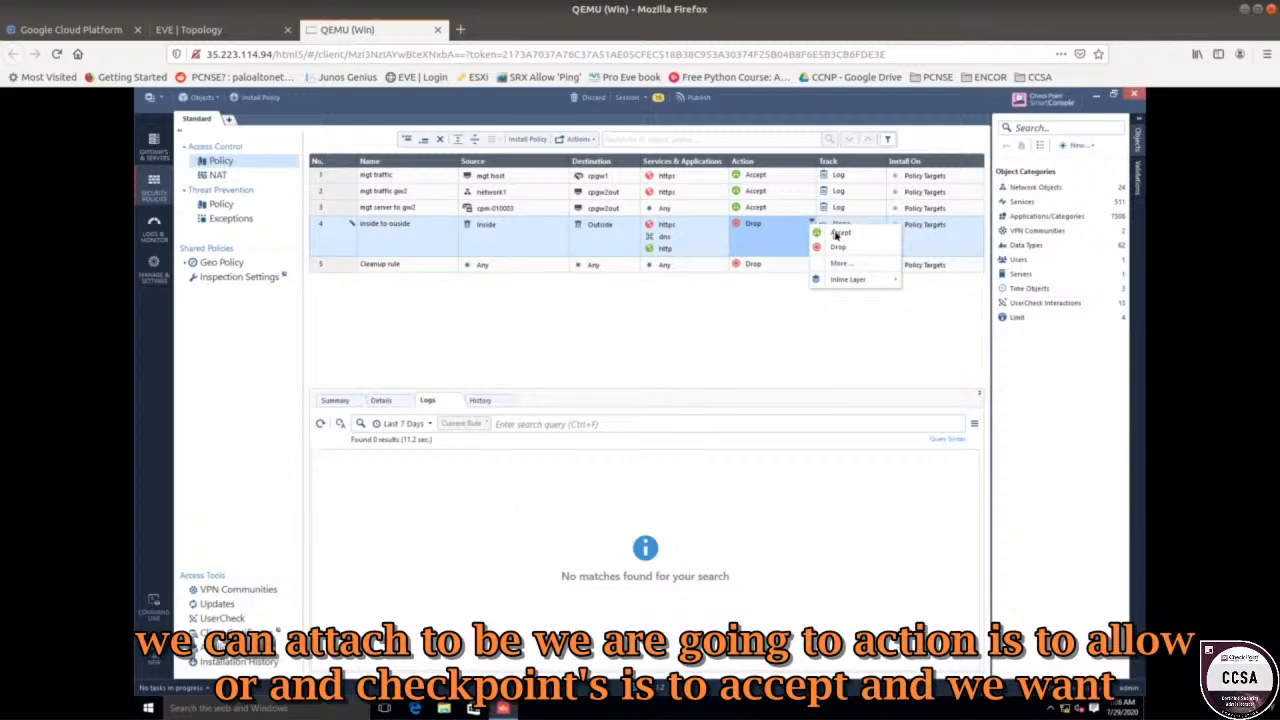
click(837, 234)
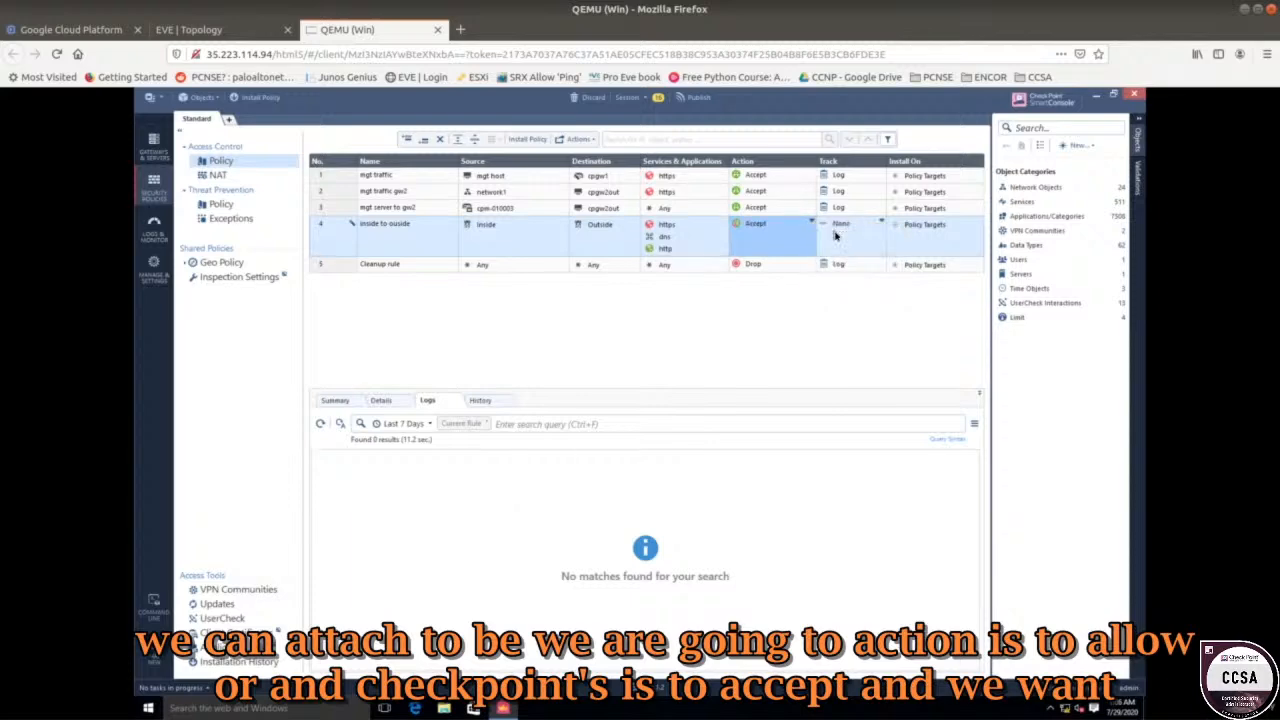
click(881, 224)
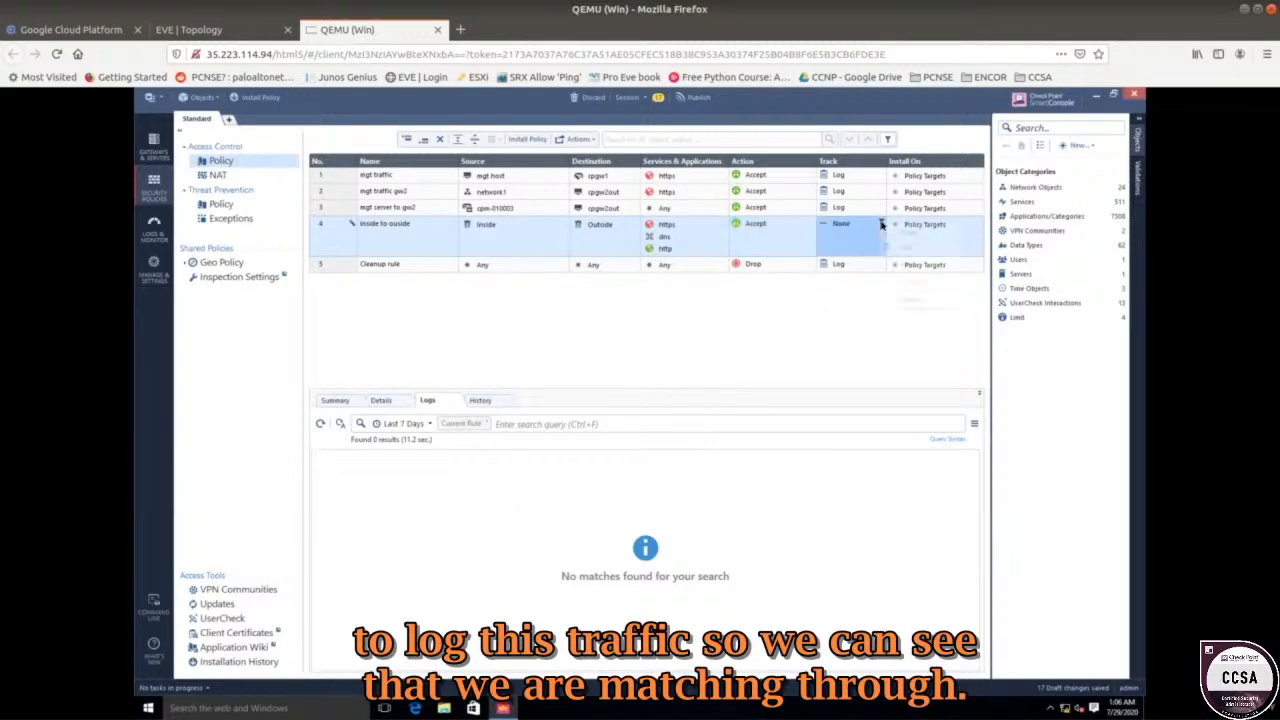
click(897, 247)
click(527, 247)
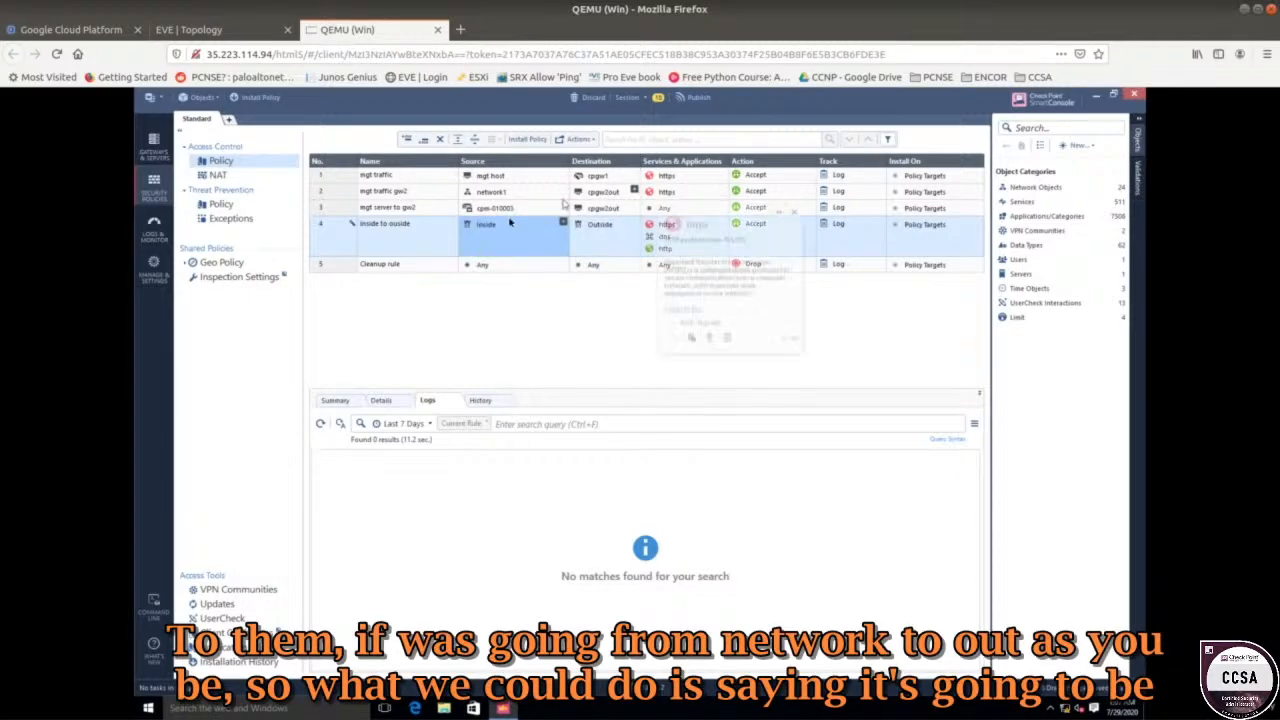
Disable rule 2 'mgt traffic gw2' and reselect rule 4.
click(343, 194)
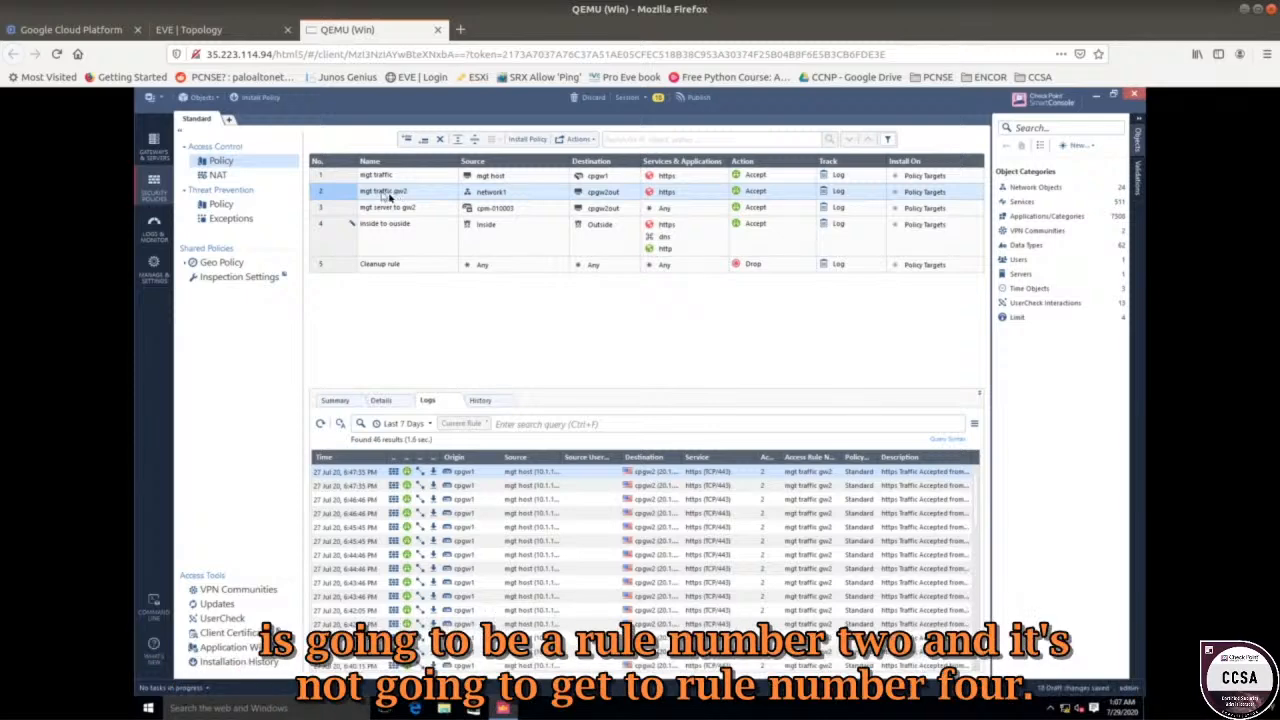
right_click(349, 195)
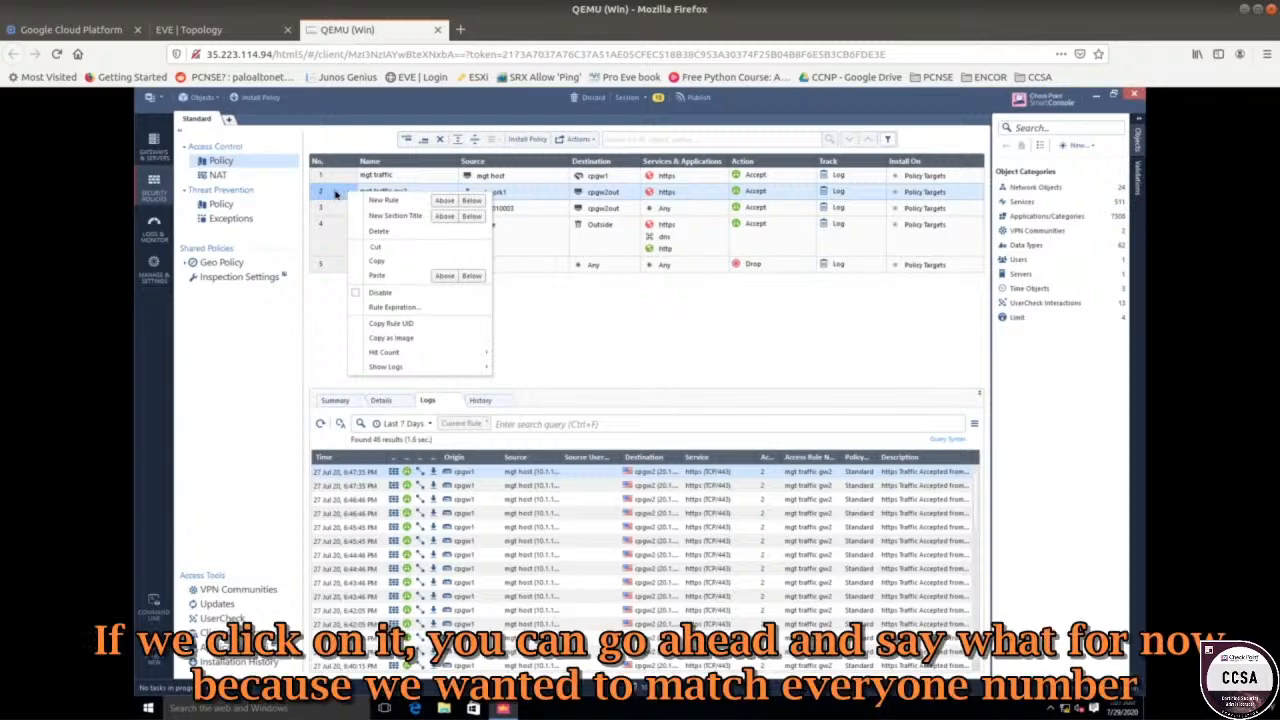
click(390, 292)
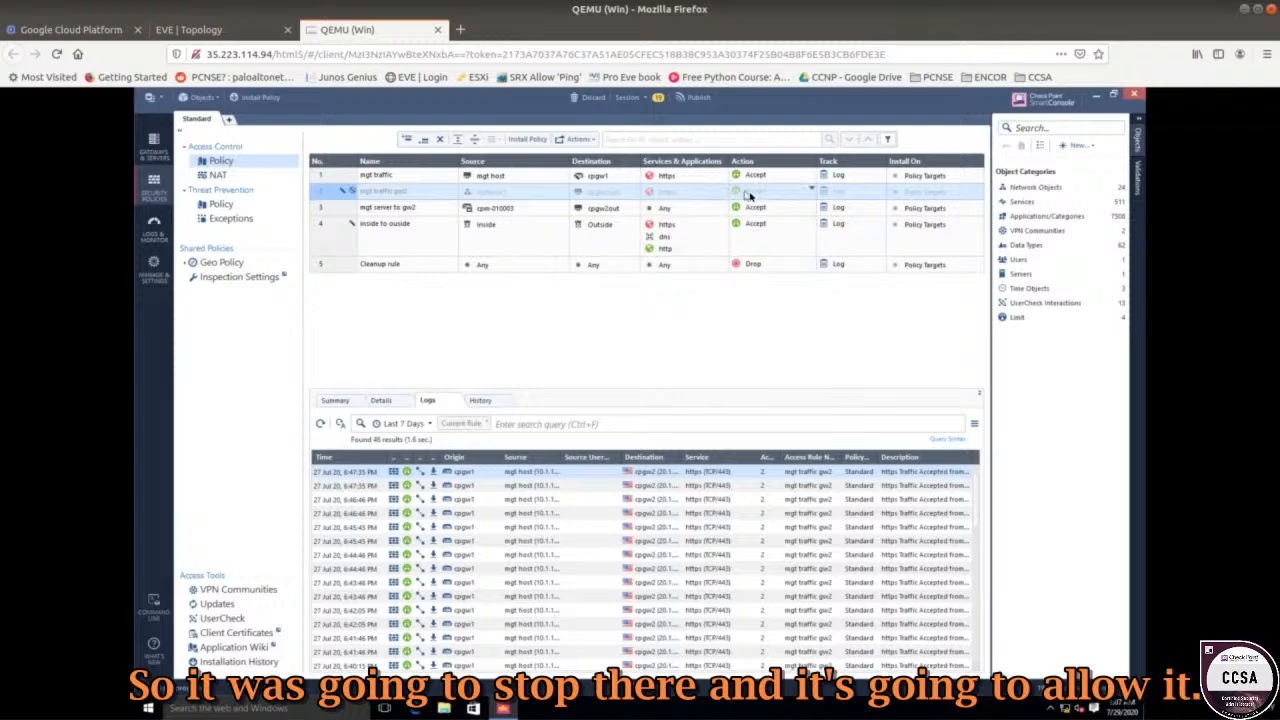
click(414, 238)
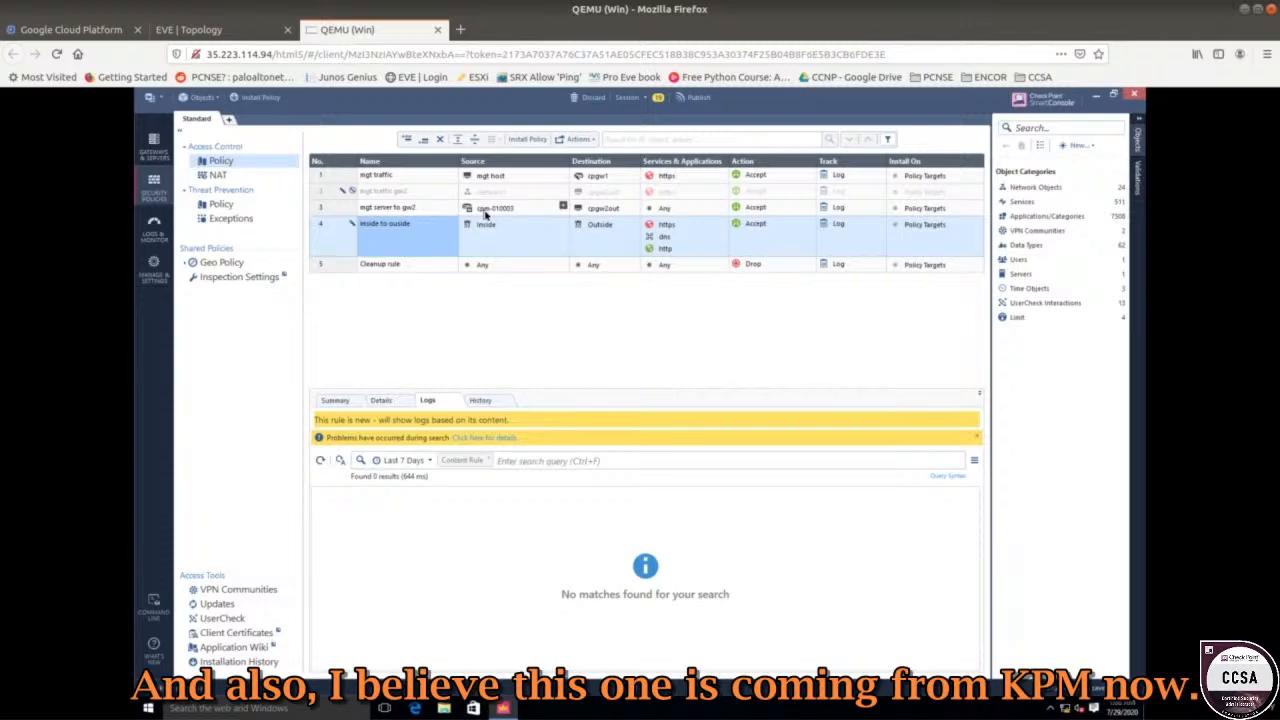
mouse_move(486, 213)
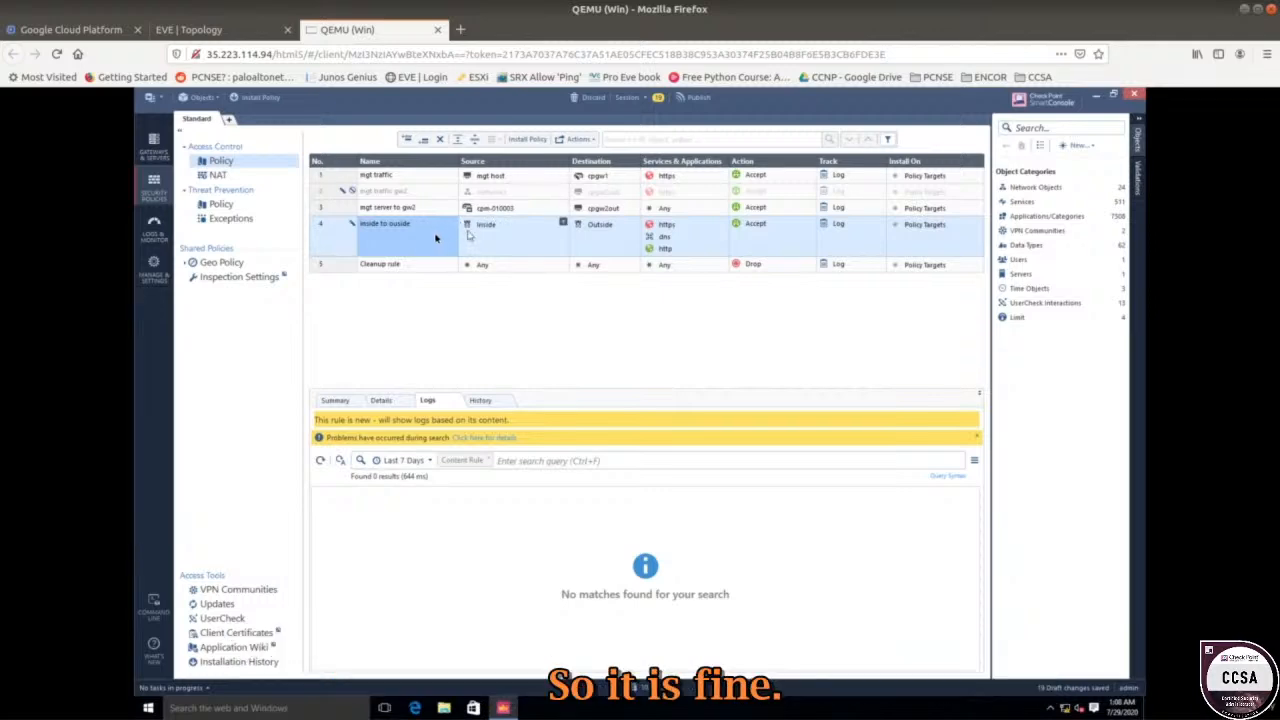
Publish the 19 draft changes, including new rule 4 and disabled rule 2.
click(692, 97)
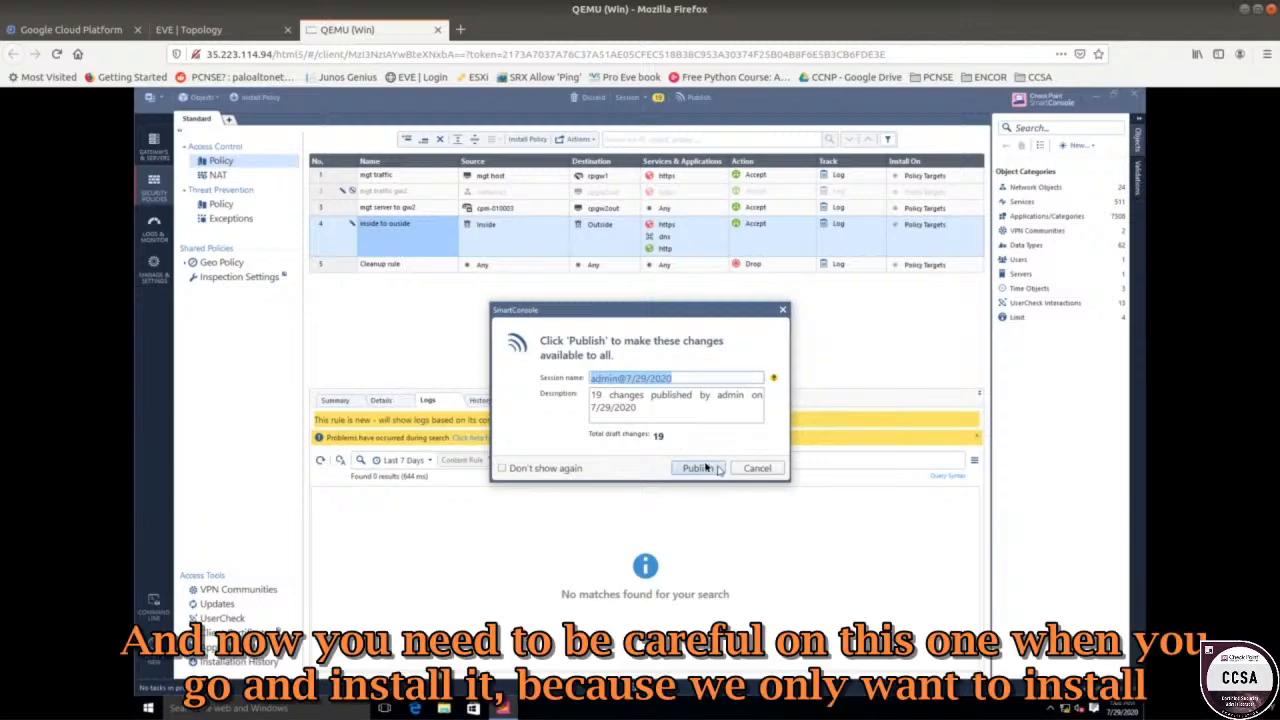
click(703, 465)
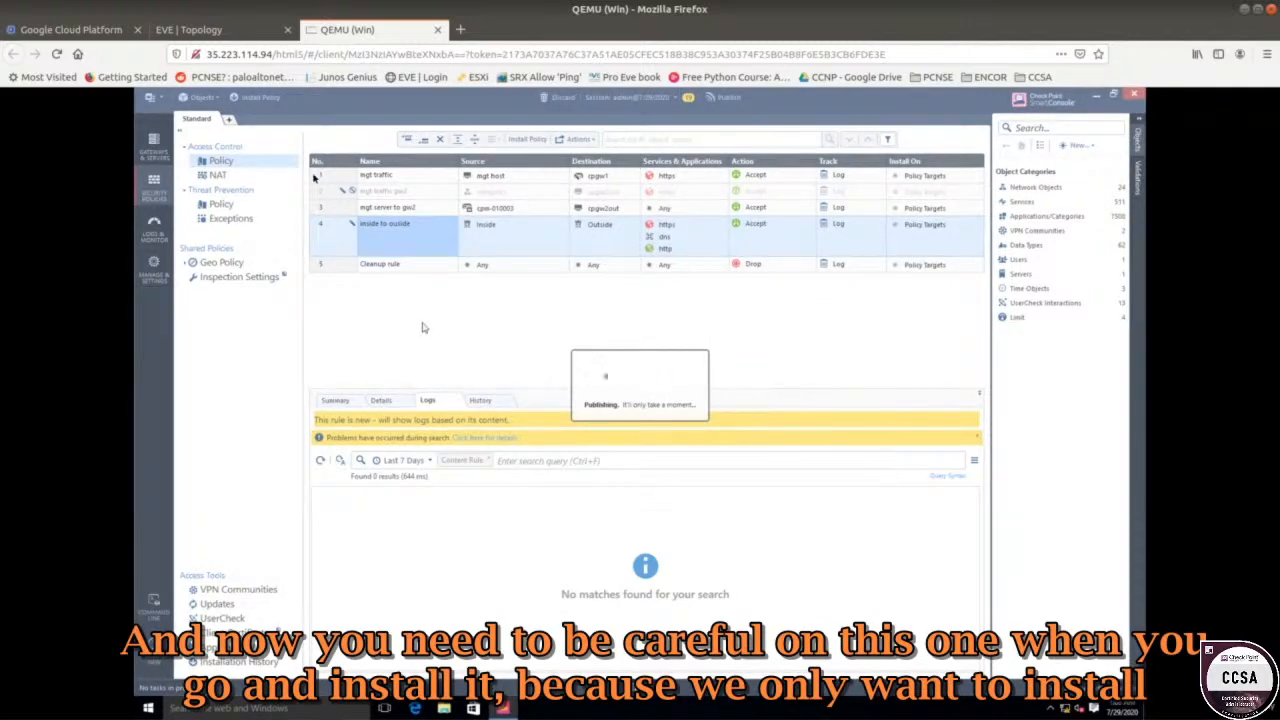
click(255, 33)
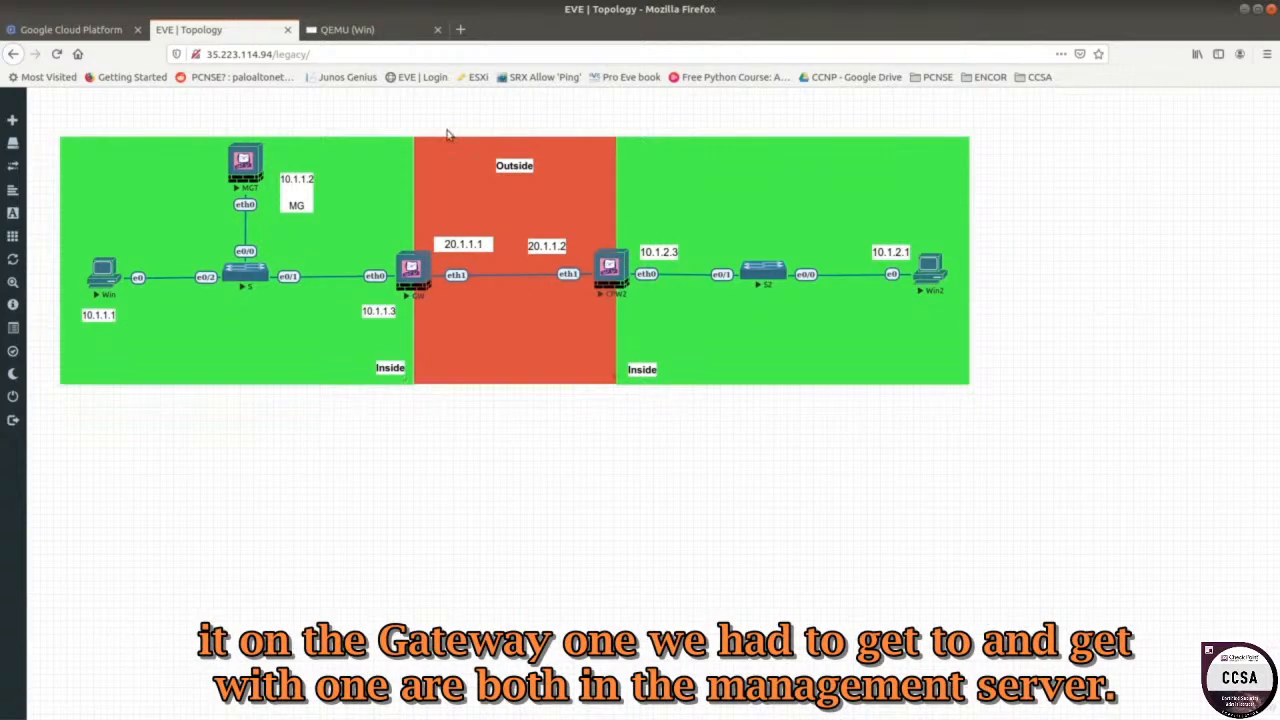
click(382, 32)
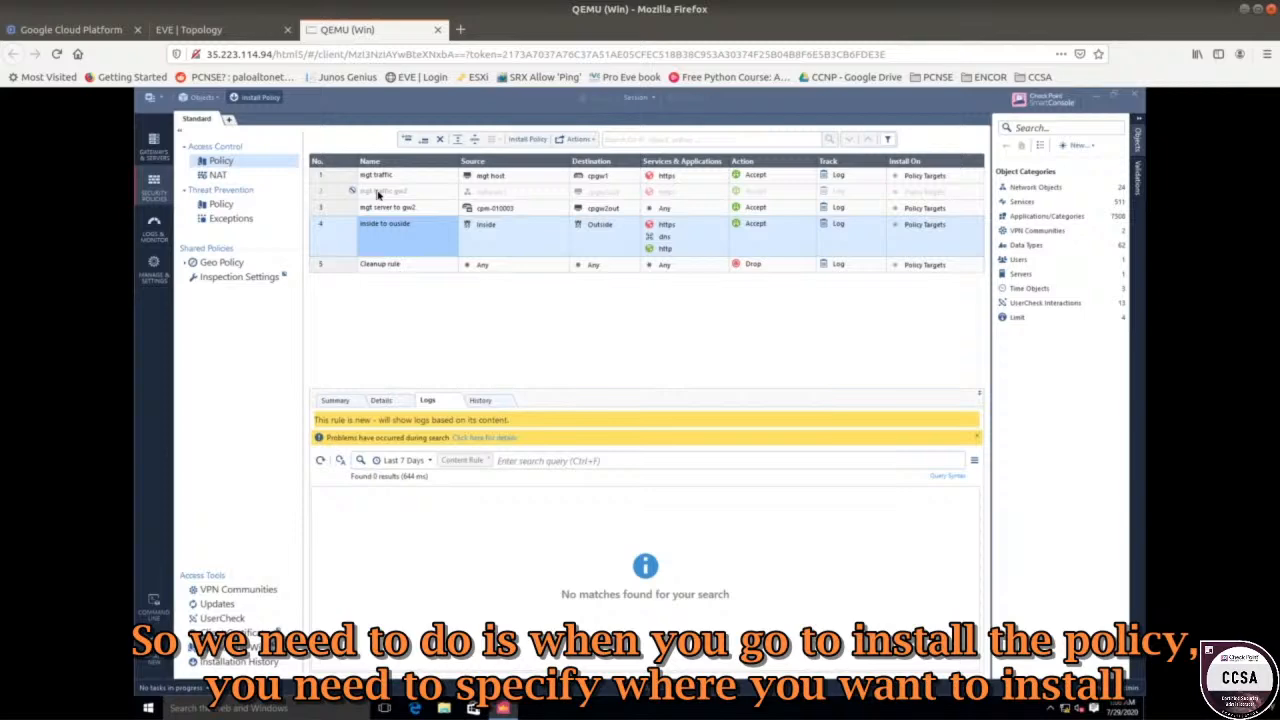
Limit the policy installation targets to cpgw1 only, removing cpgw2.
click(258, 97)
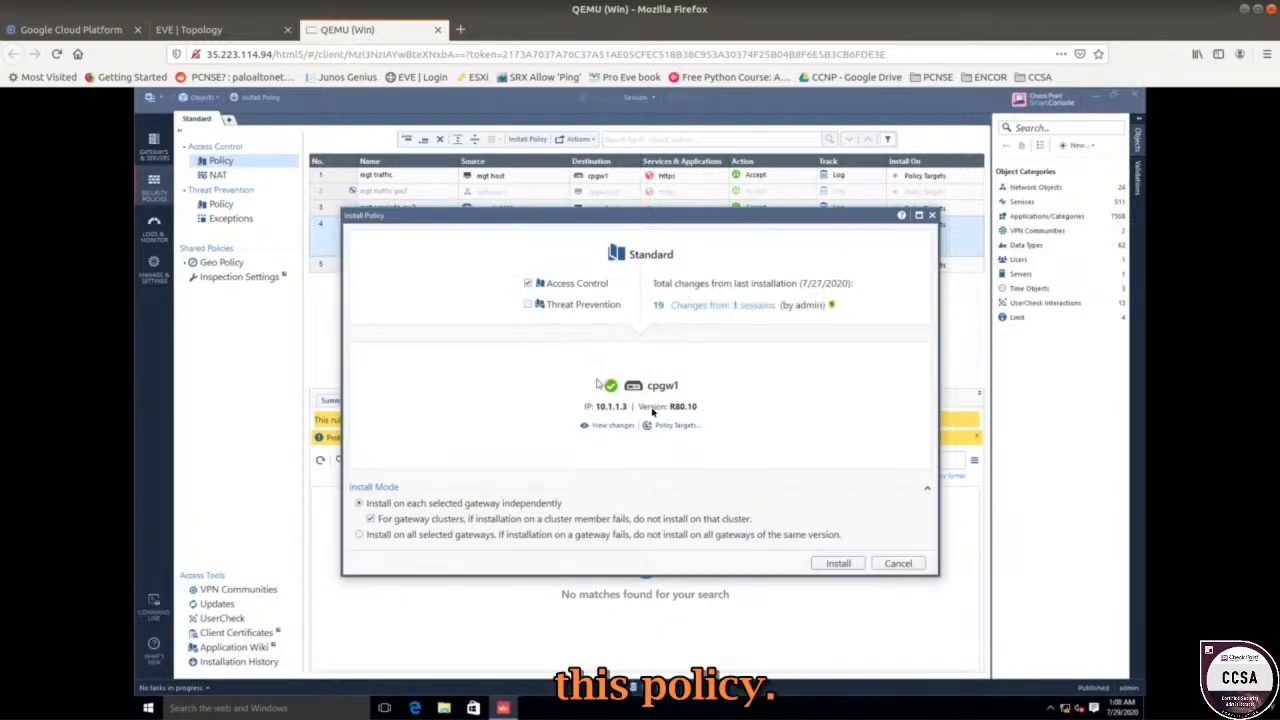
click(664, 426)
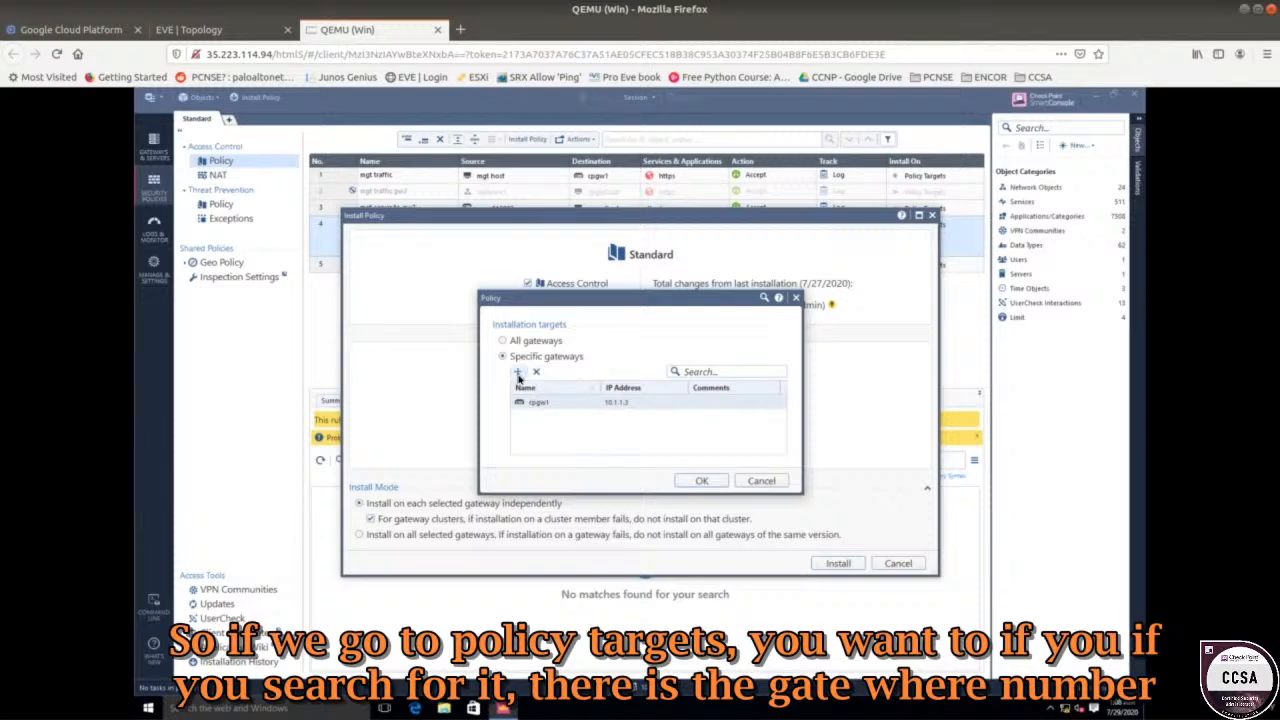
click(518, 373)
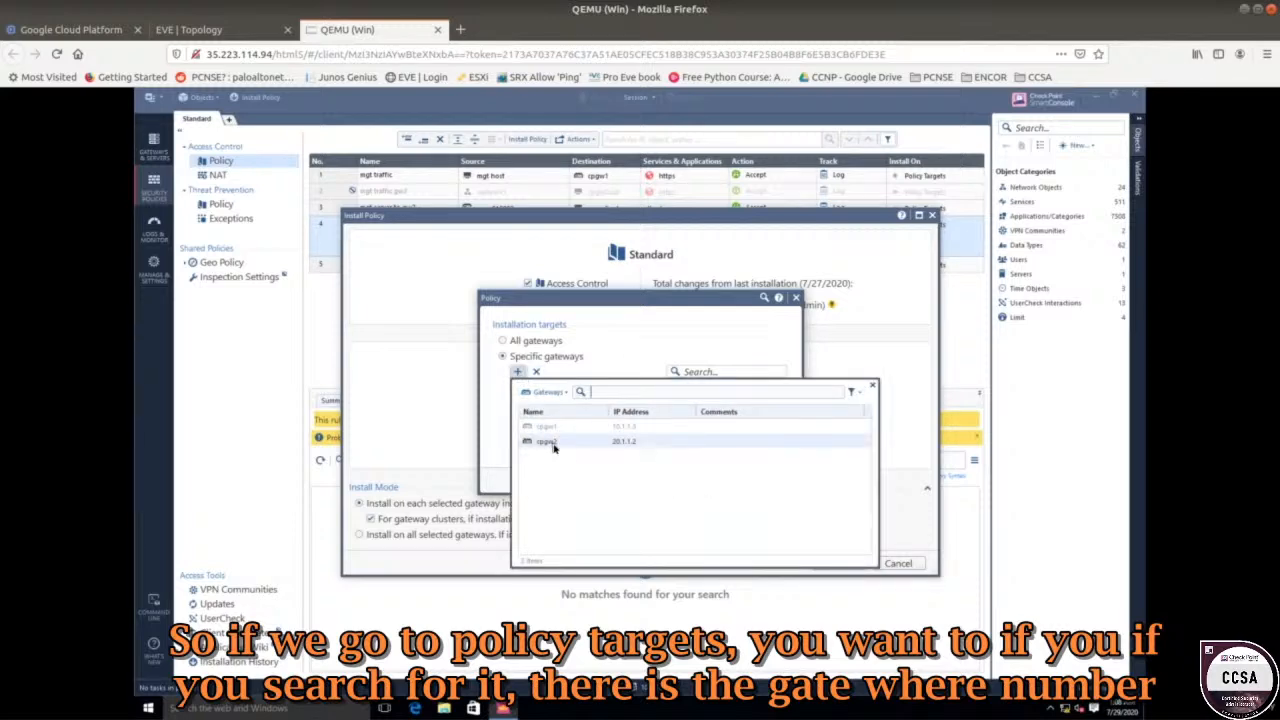
click(553, 447)
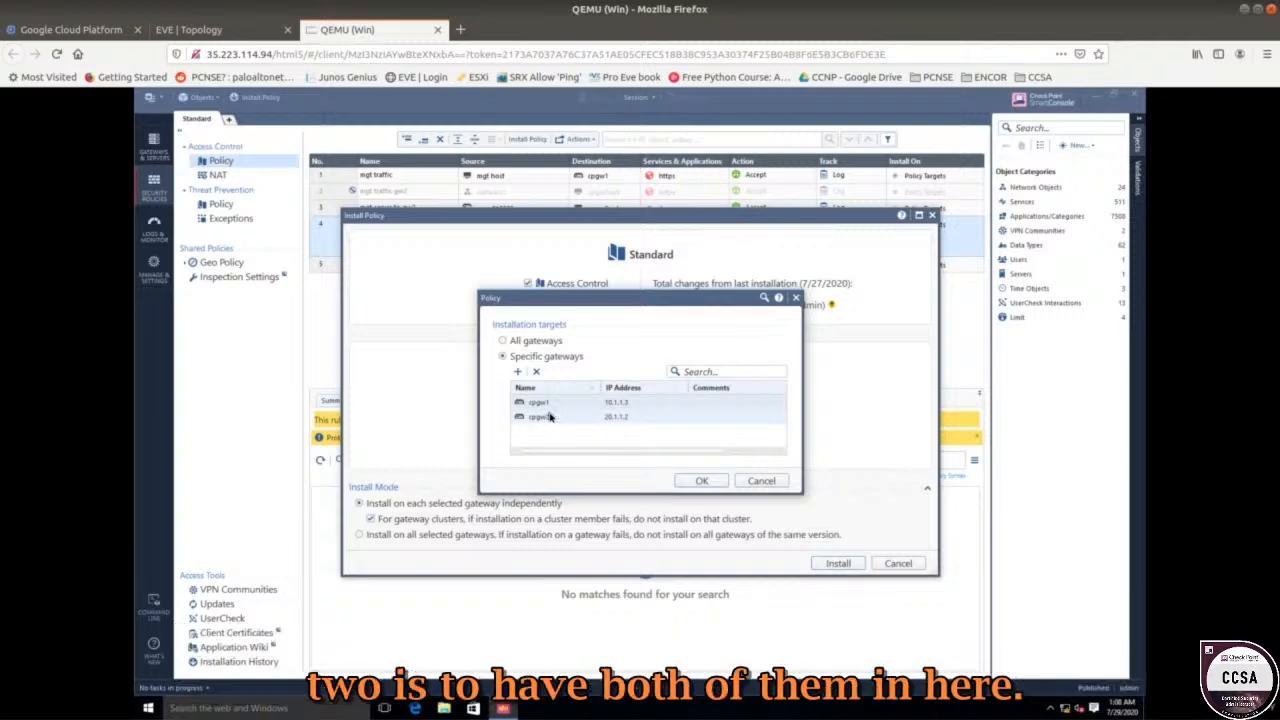
click(556, 420)
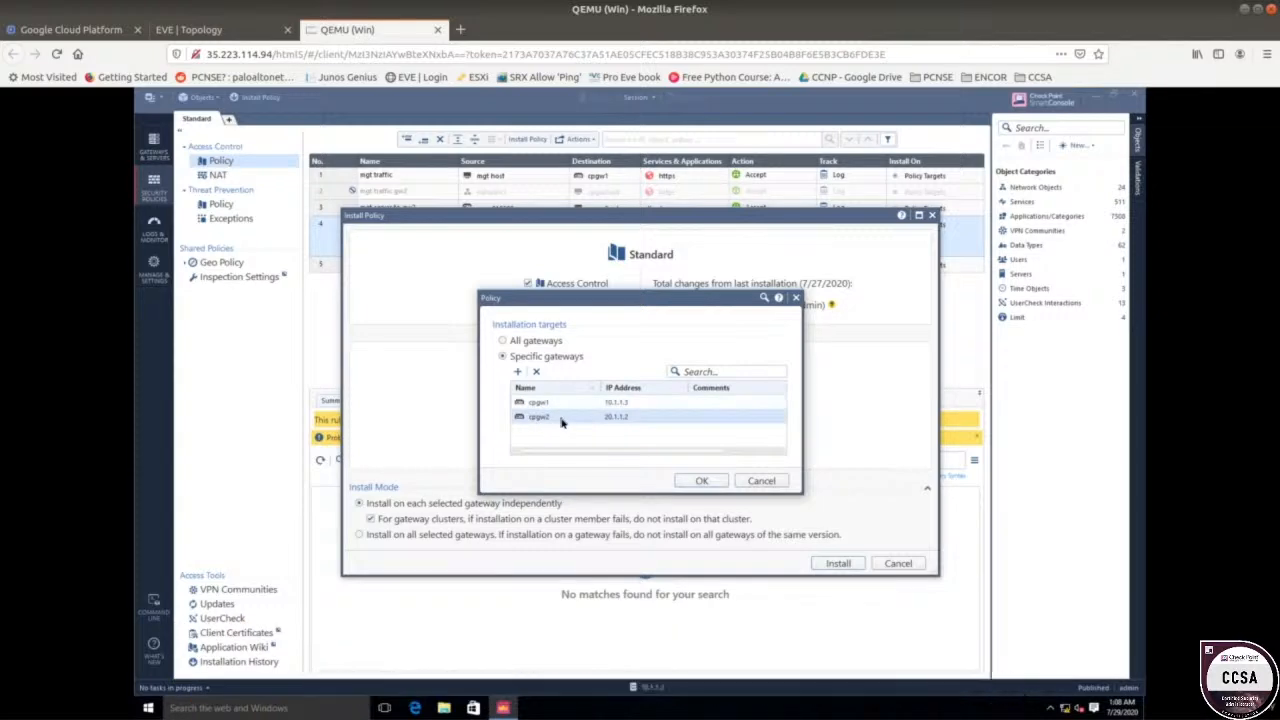
click(536, 371)
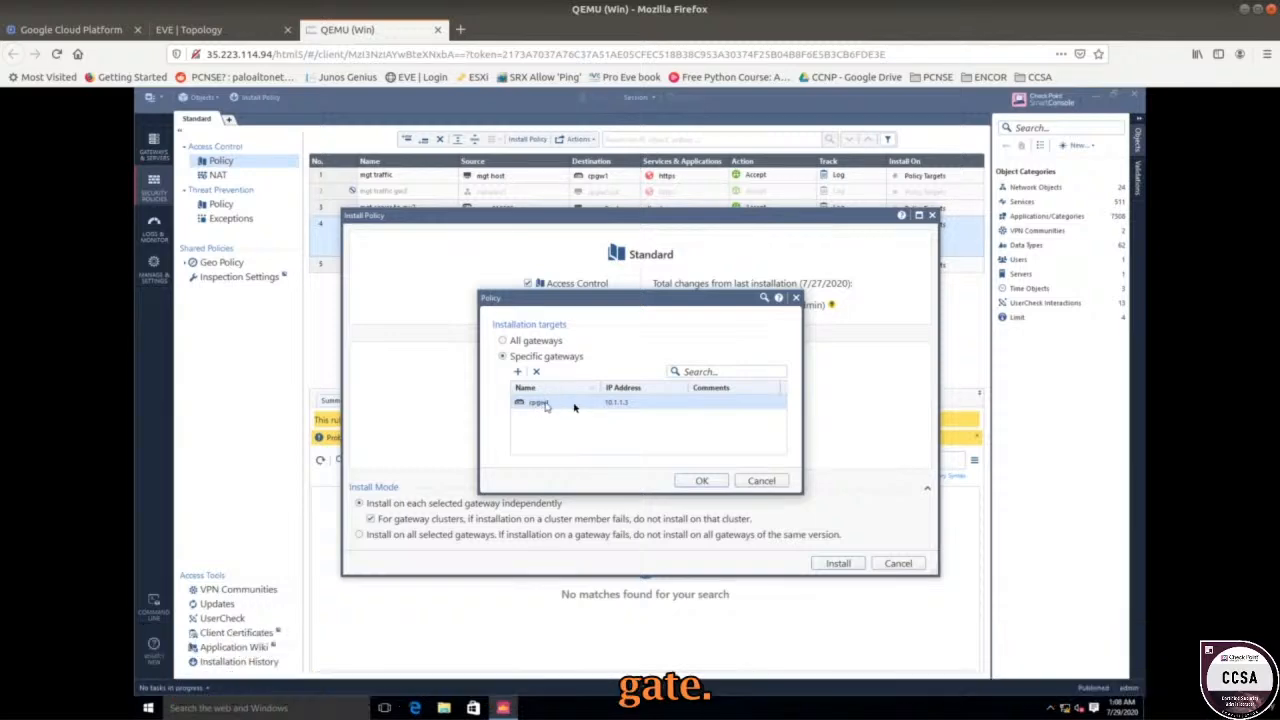
click(684, 480)
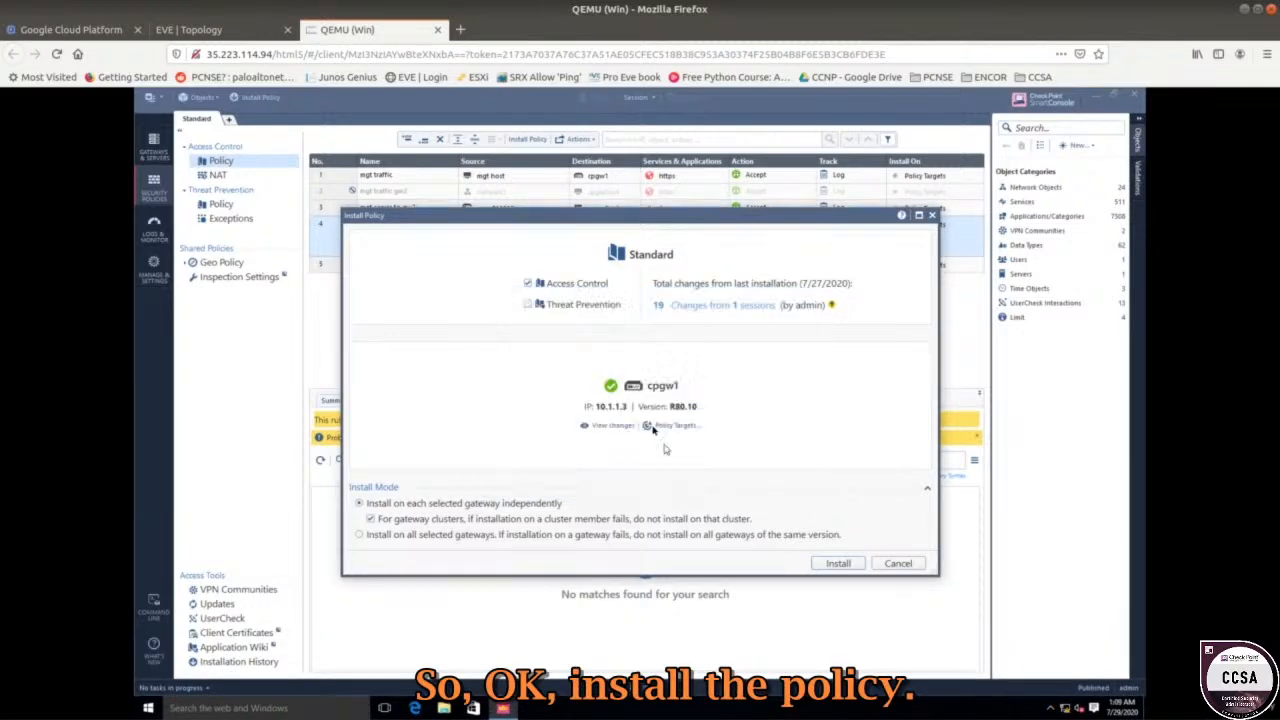
Install the Standard policy on cpgw1 and confirm success in Recent Tasks.
click(838, 564)
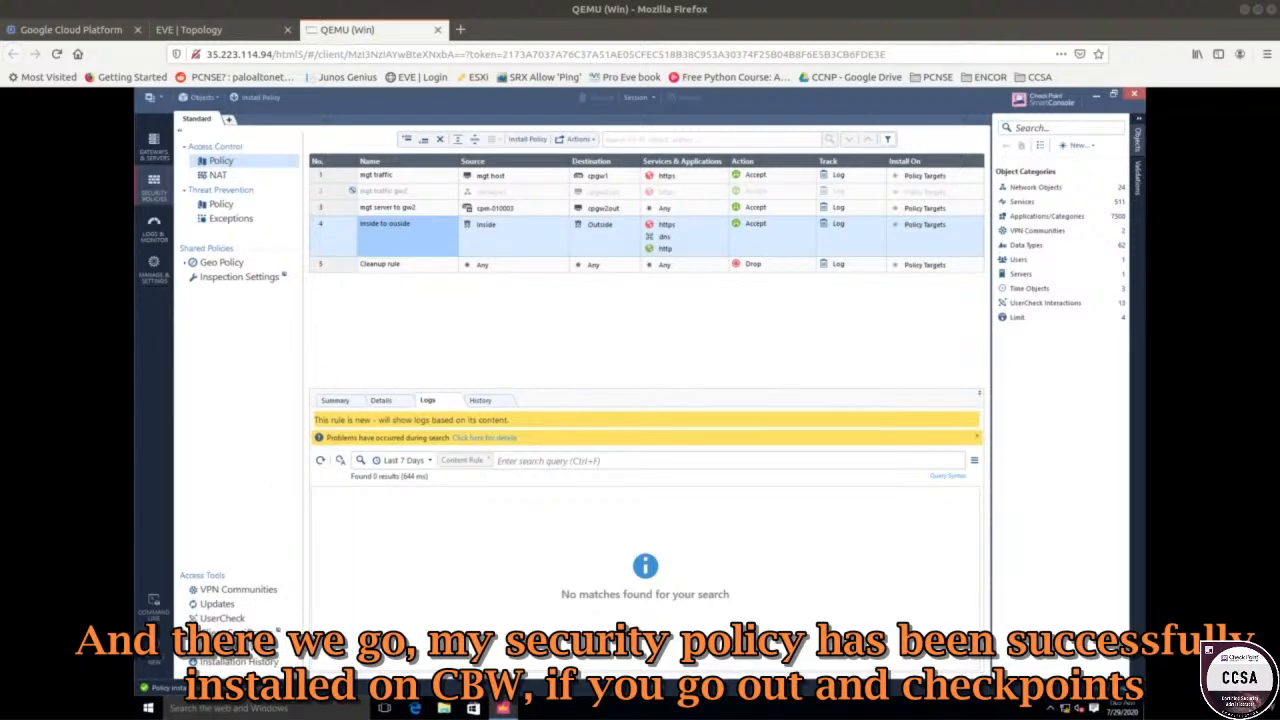
click(167, 688)
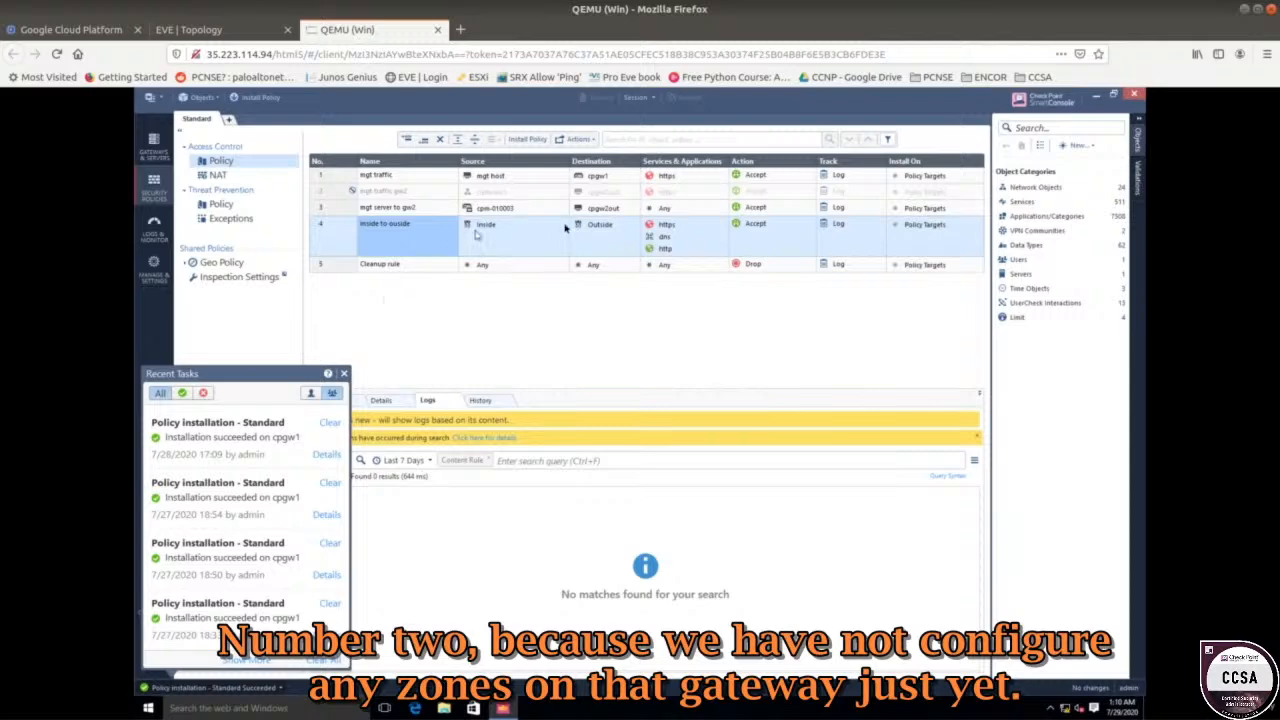
click(492, 296)
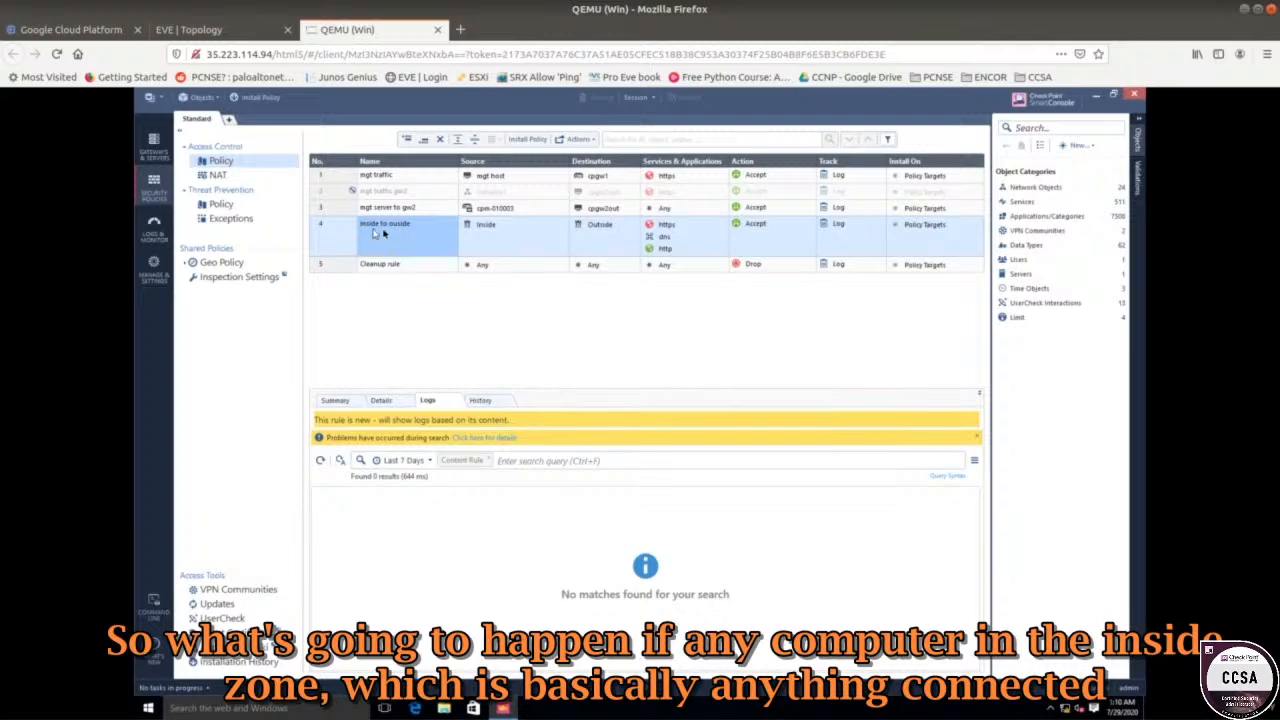
Review the Inside and Outside zones on the topology, then return to the Windows console.
click(500, 233)
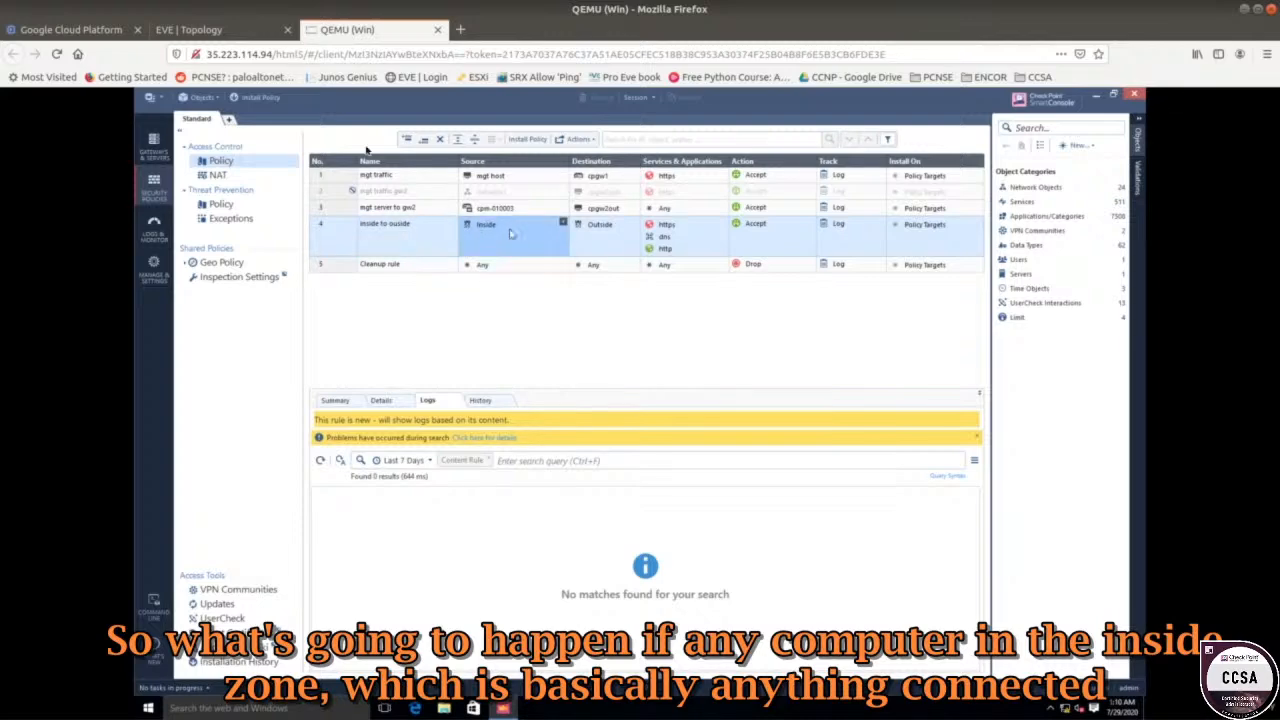
click(247, 40)
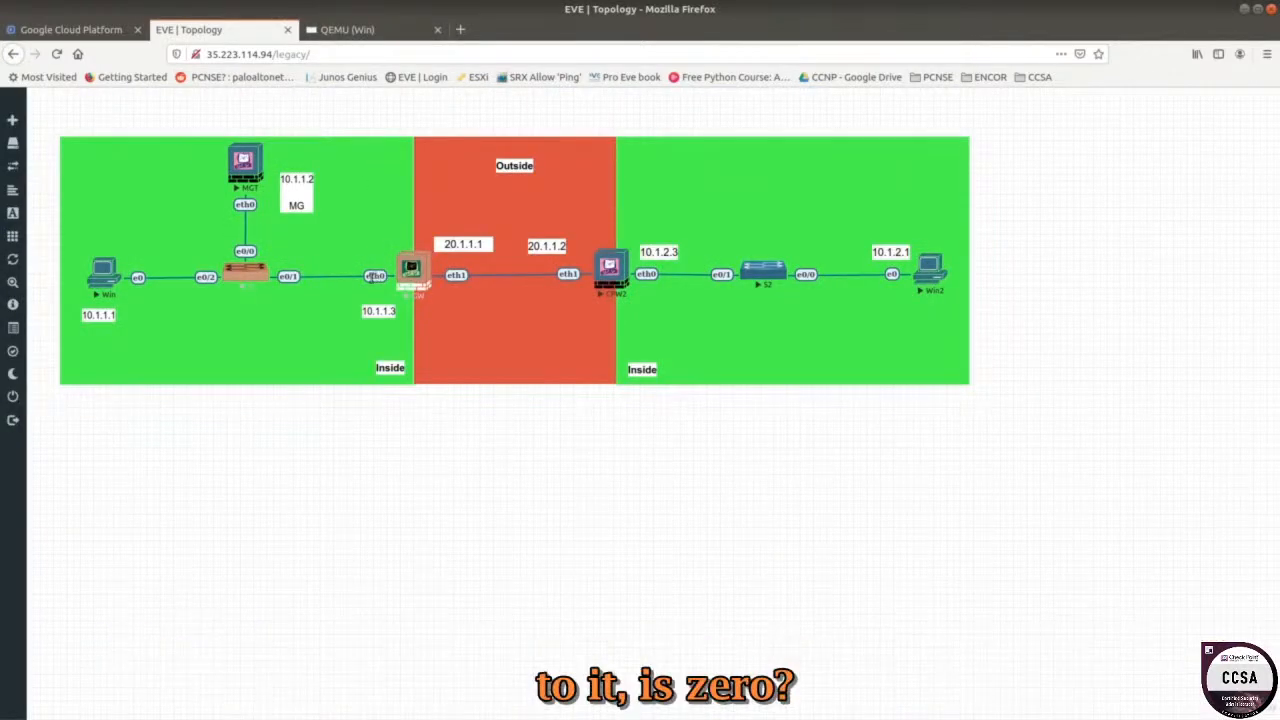
click(380, 31)
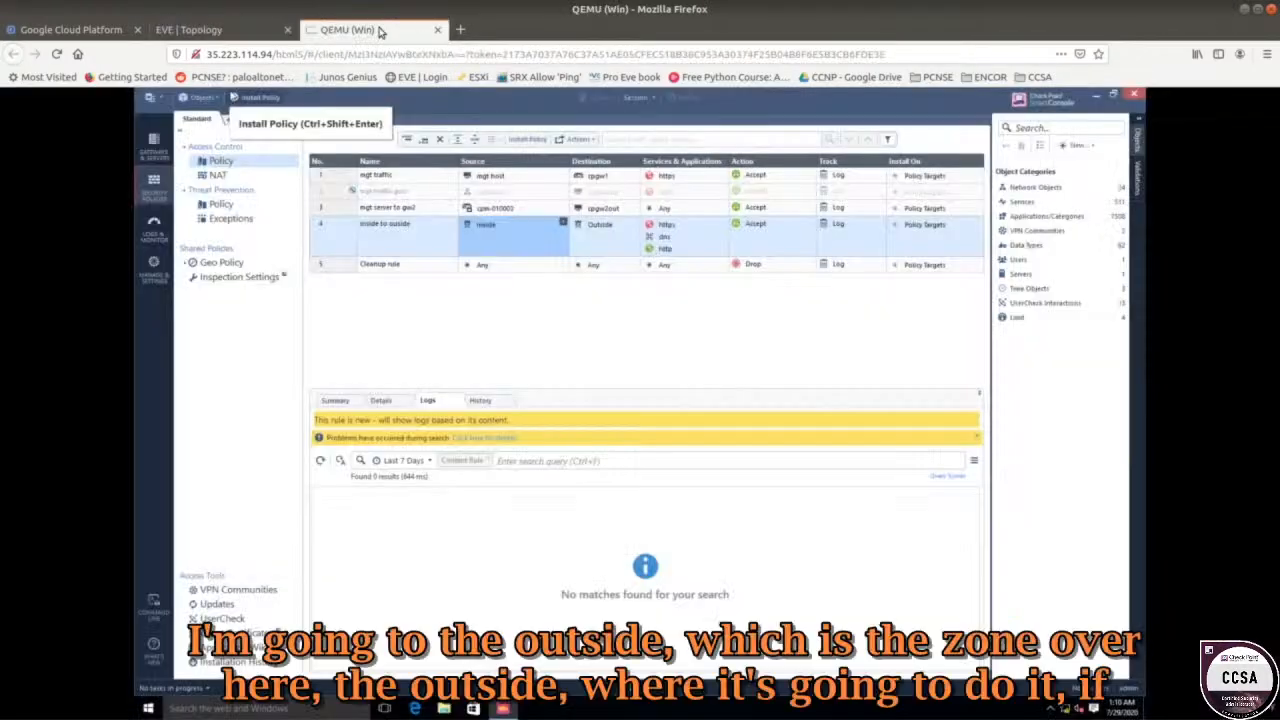
click(260, 37)
click(312, 31)
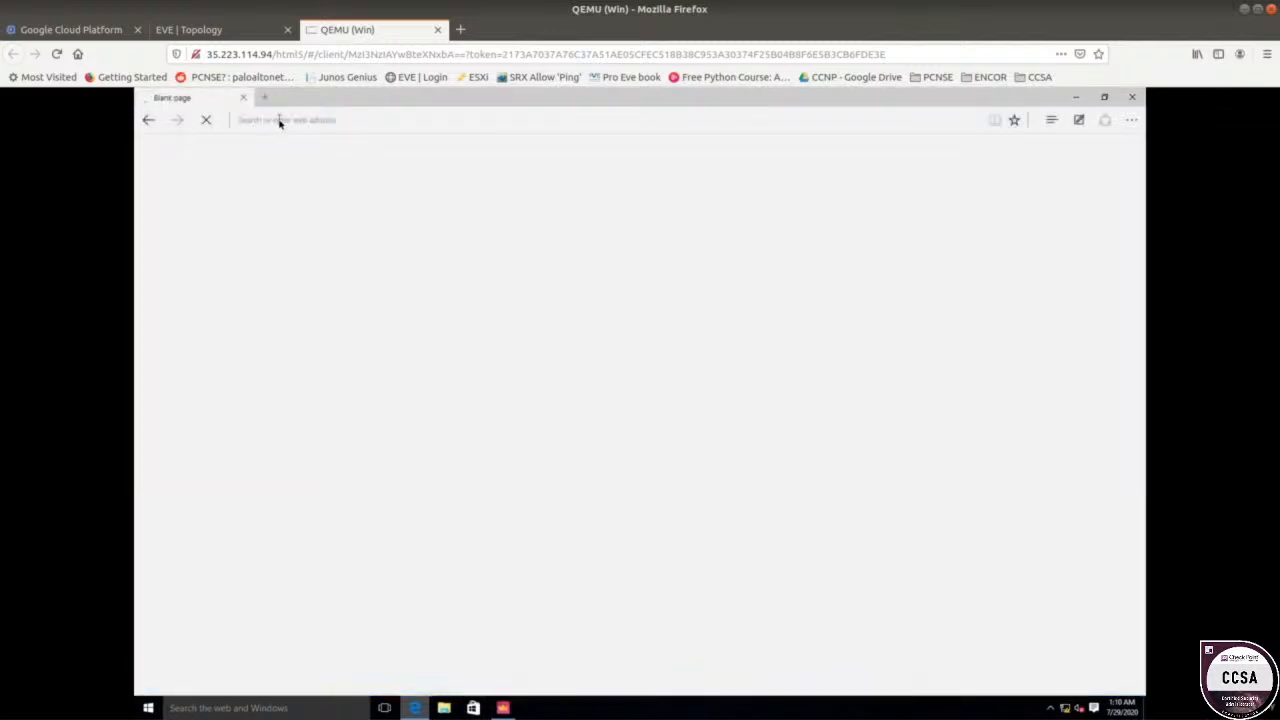
click(281, 121)
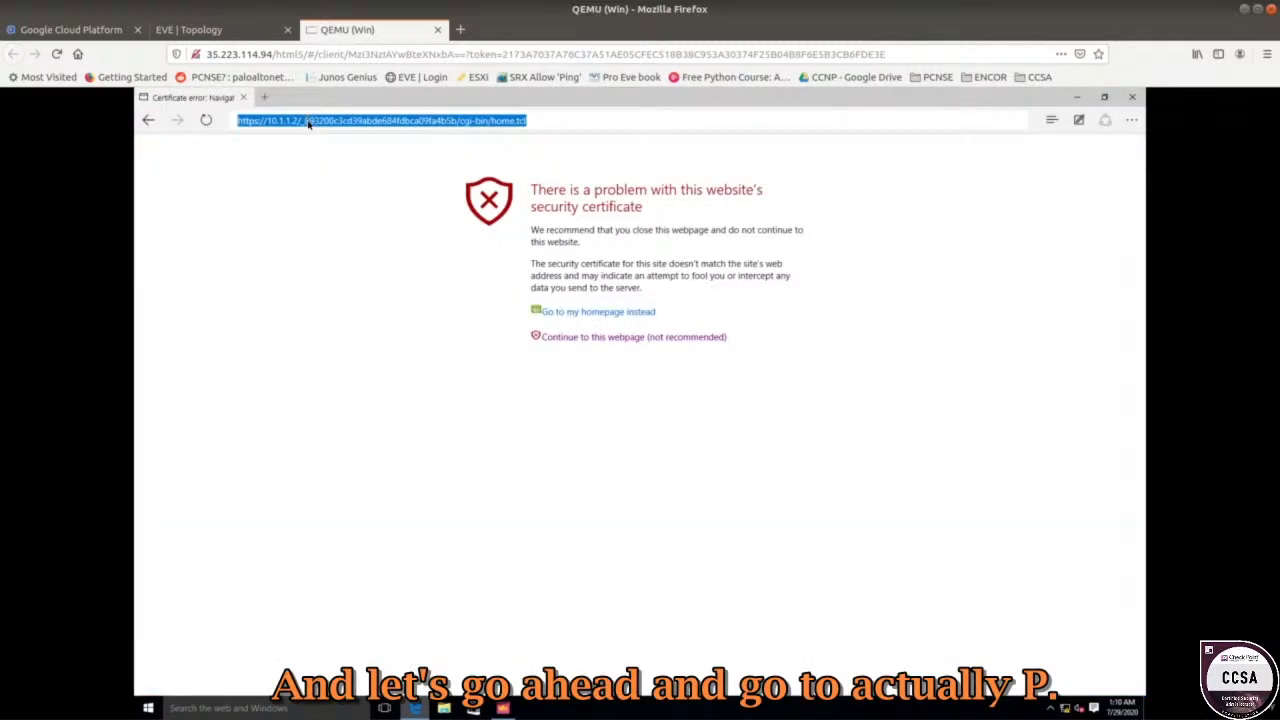
text(https://20.1.1.2)
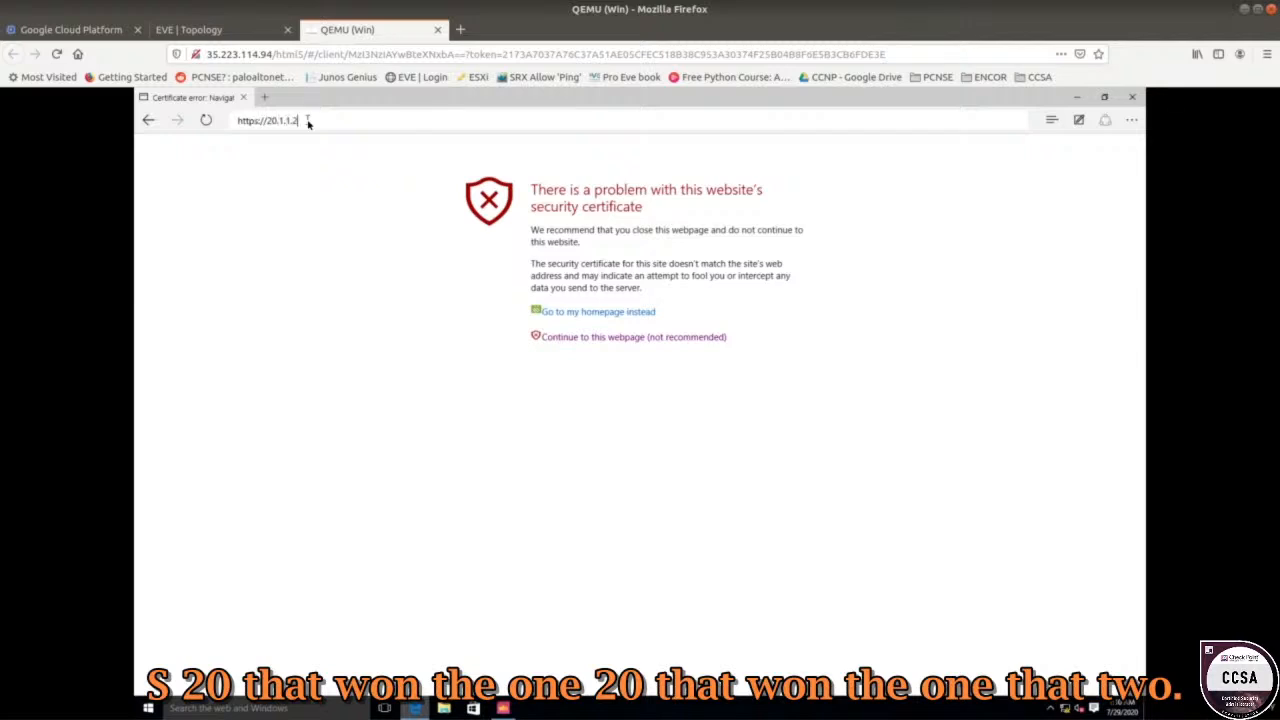
key(Return)
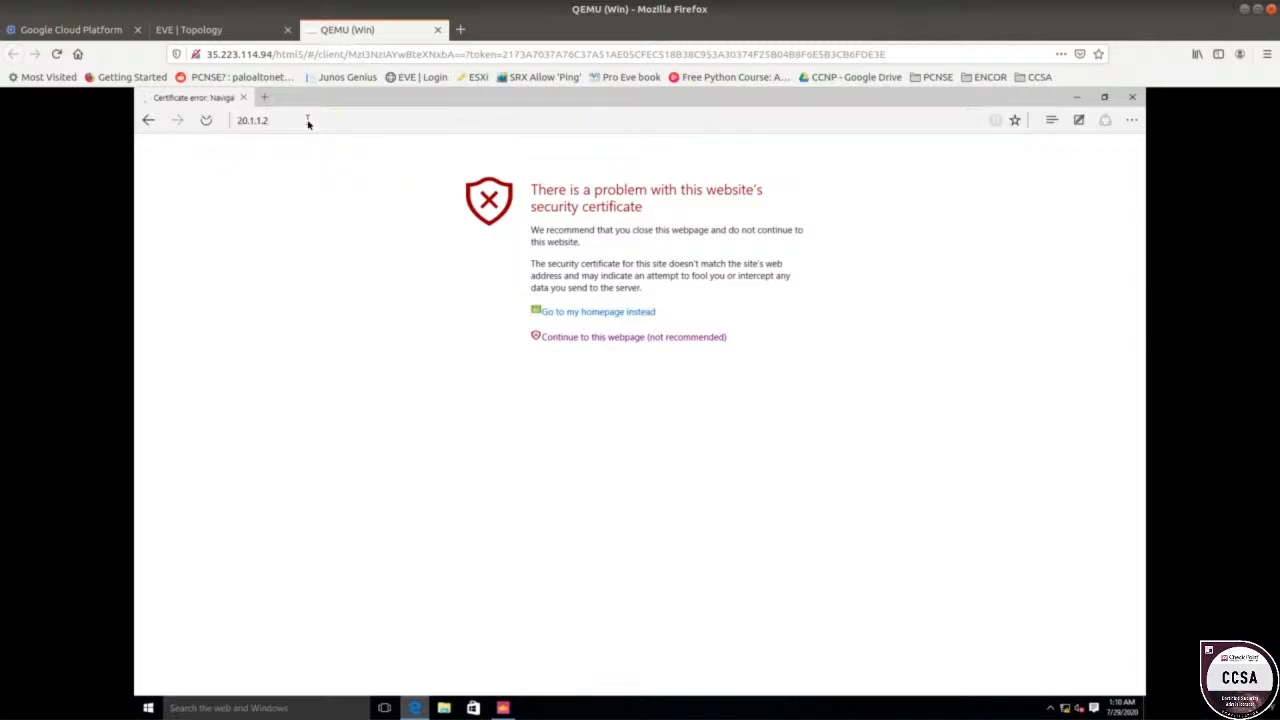
click(642, 339)
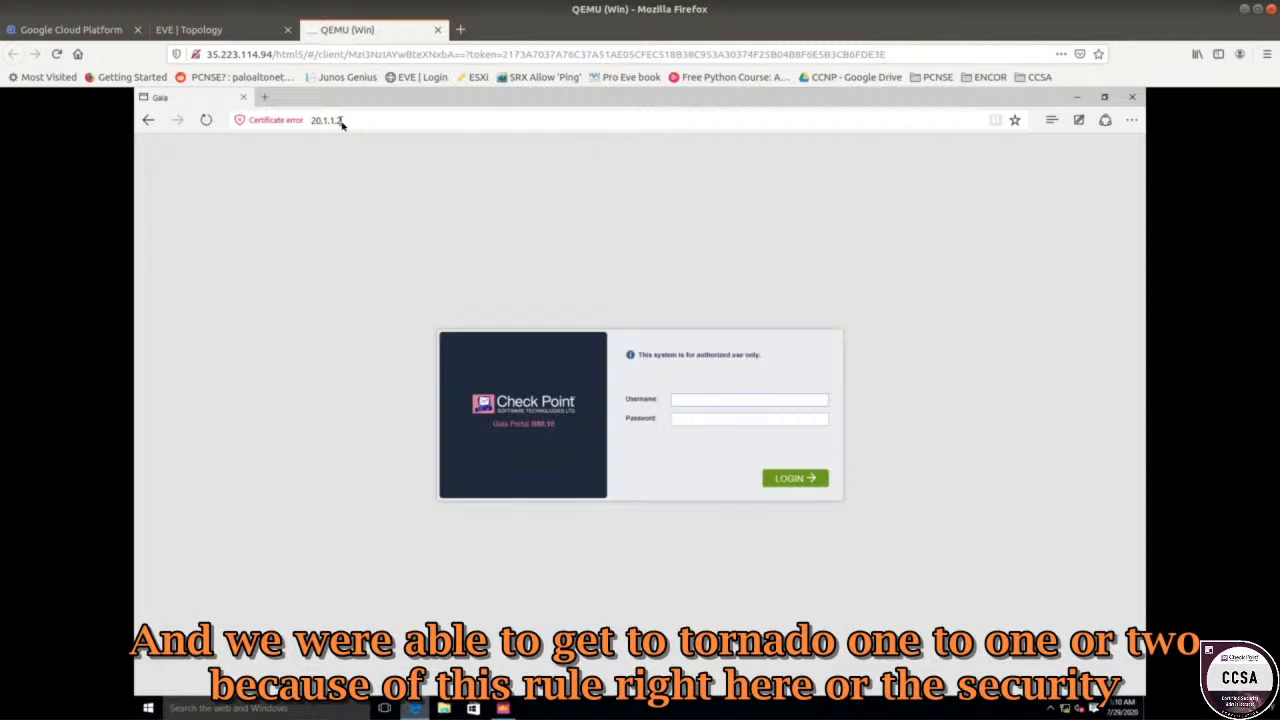
click(500, 708)
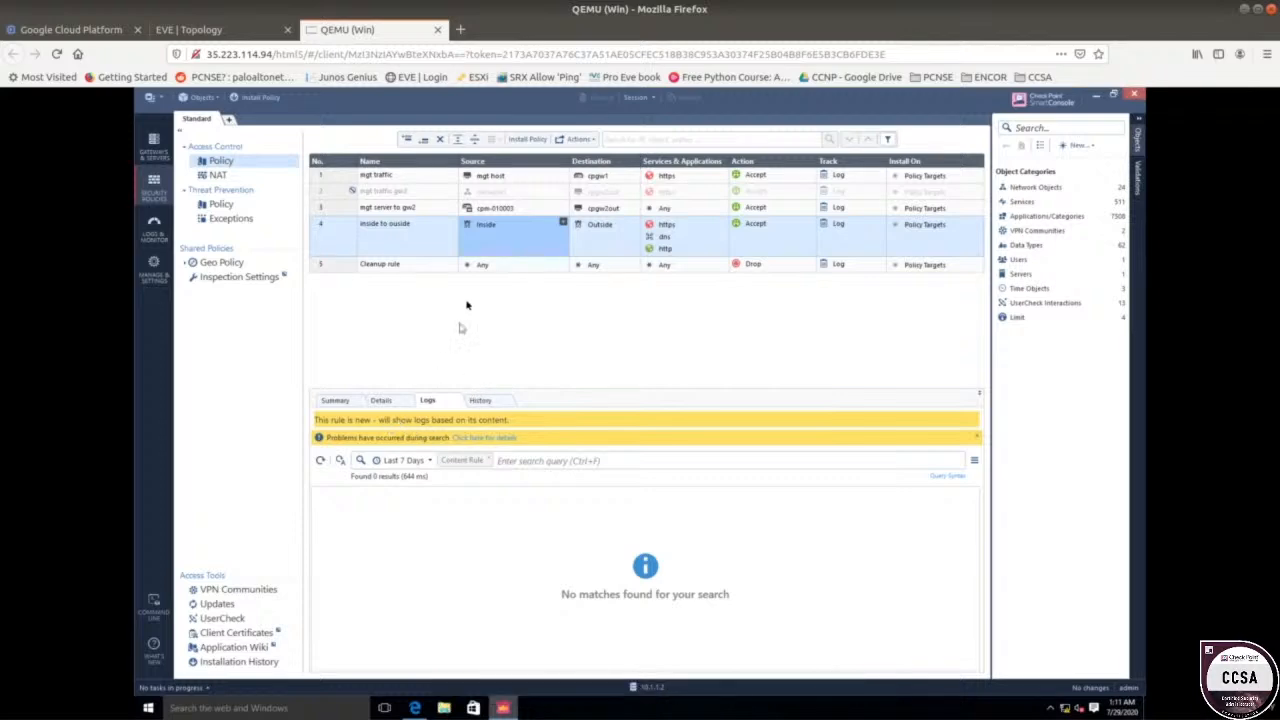
Refresh the logs, select rule 4 (inside to outside) and widen the Source and Destination columns.
click(324, 461)
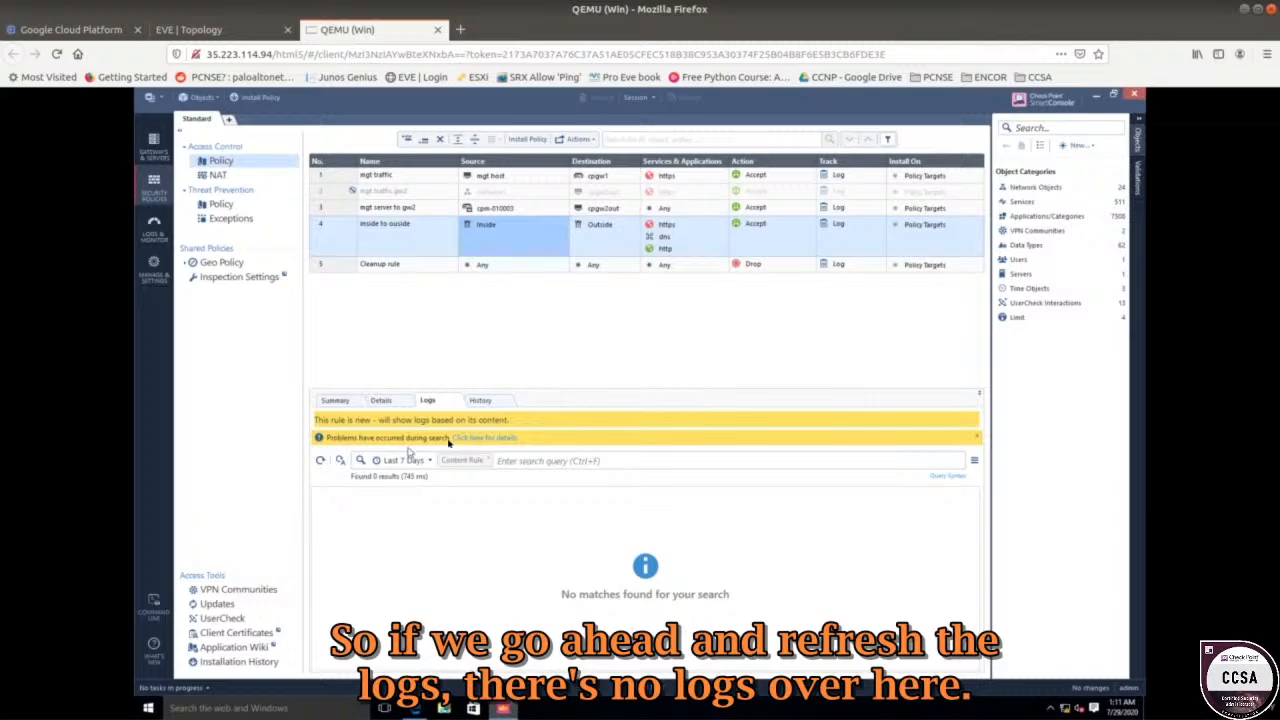
click(509, 213)
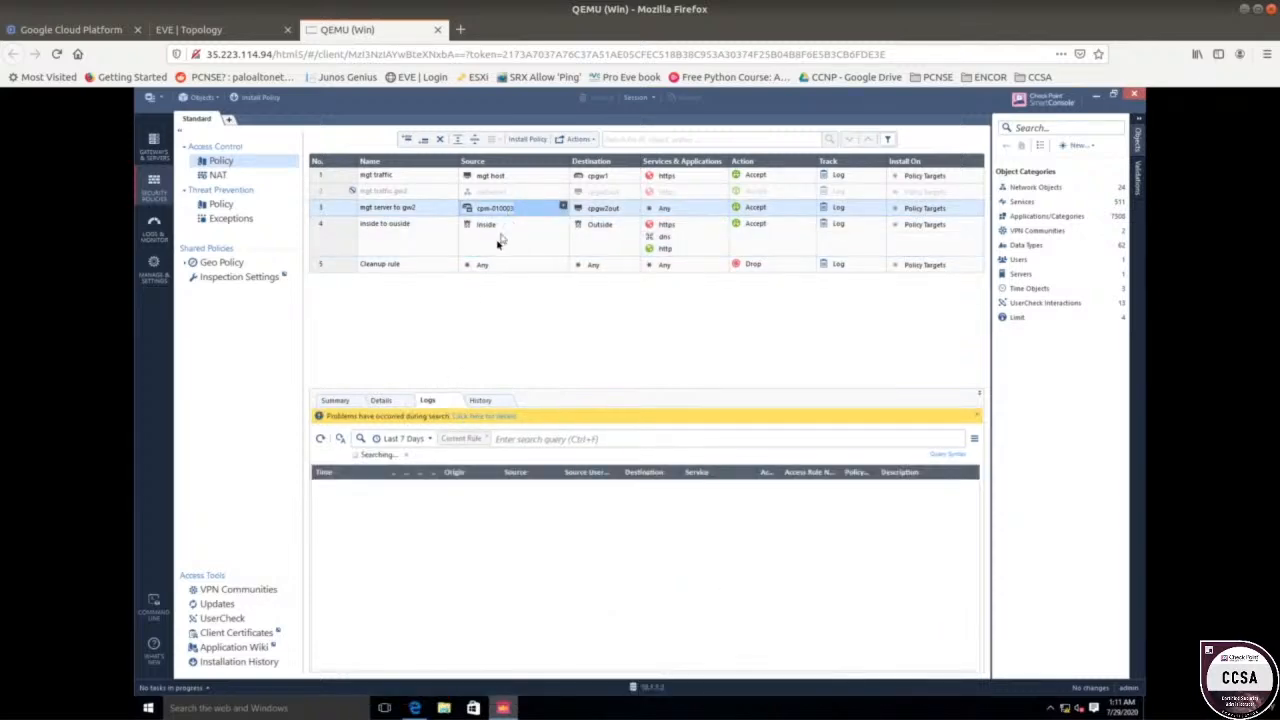
click(427, 181)
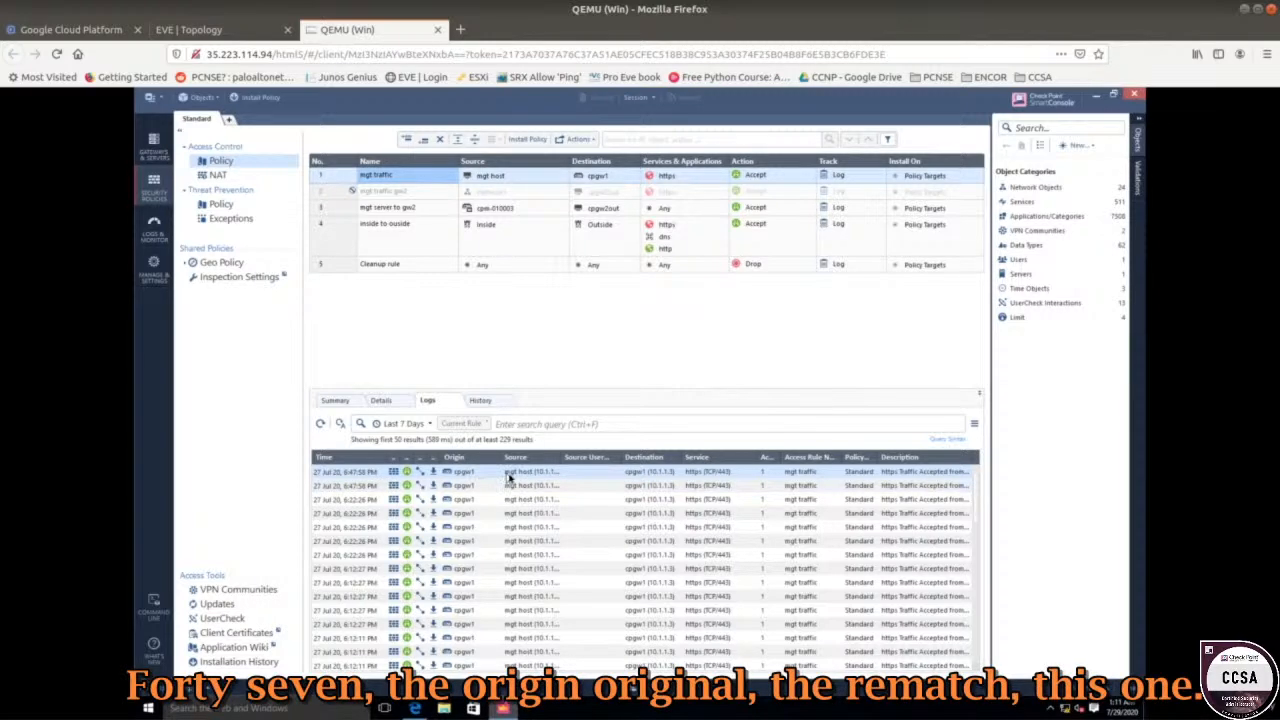
click(392, 212)
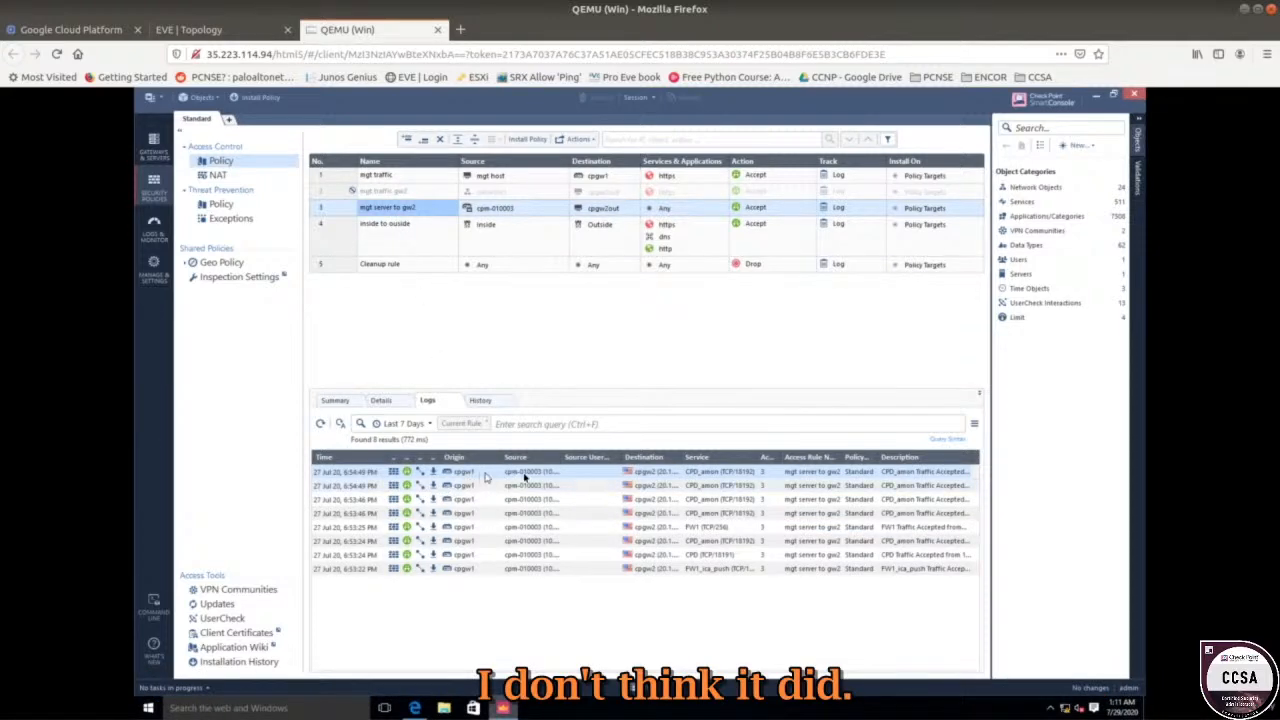
click(427, 247)
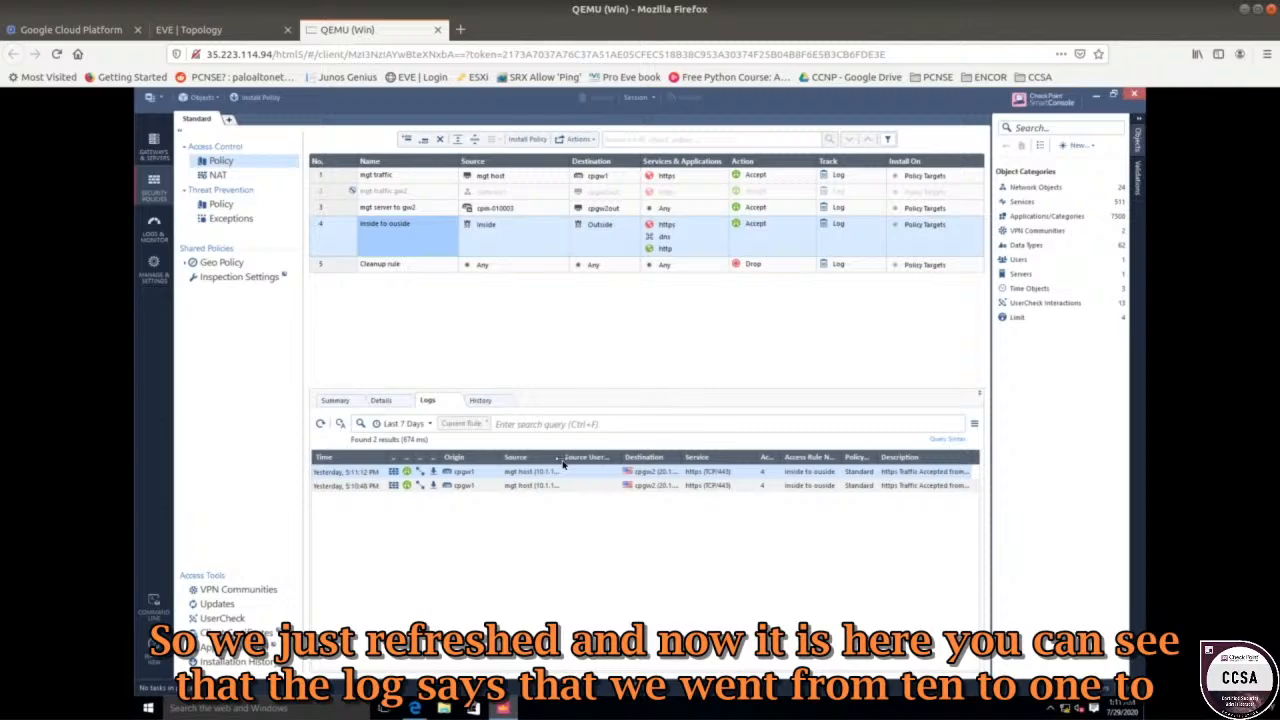
drag(563, 463, 600, 464)
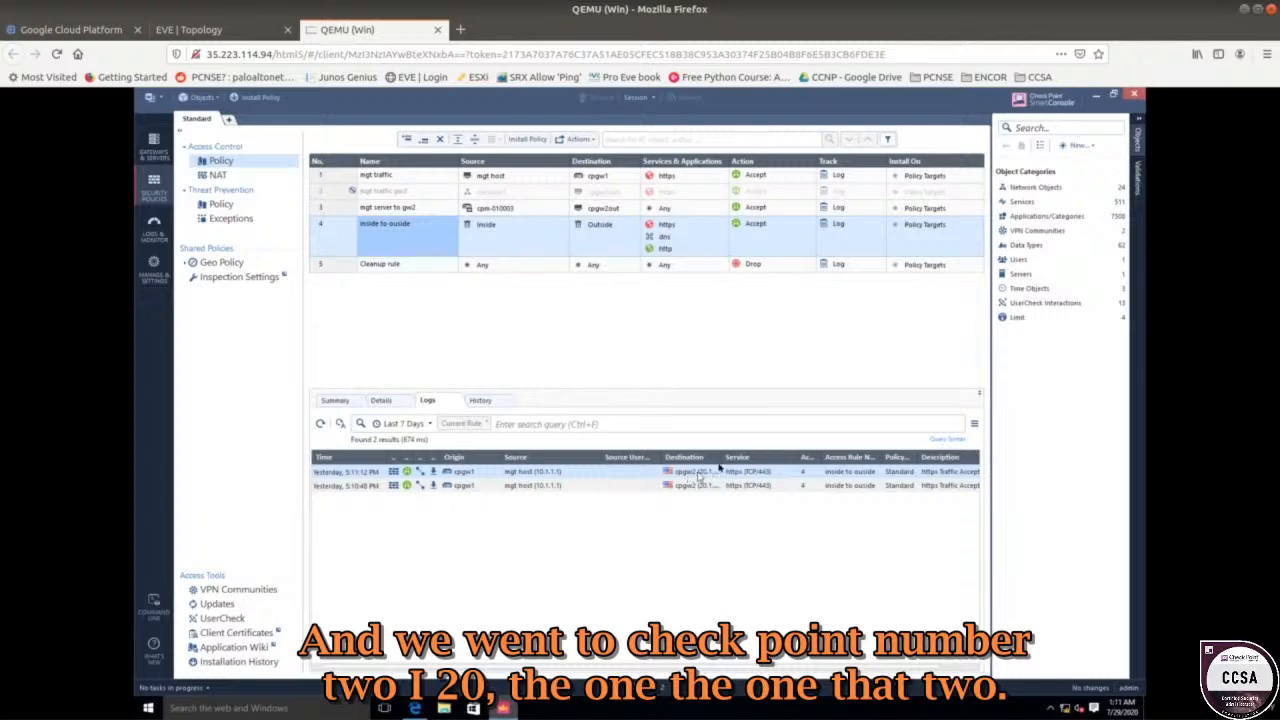
drag(716, 457, 746, 465)
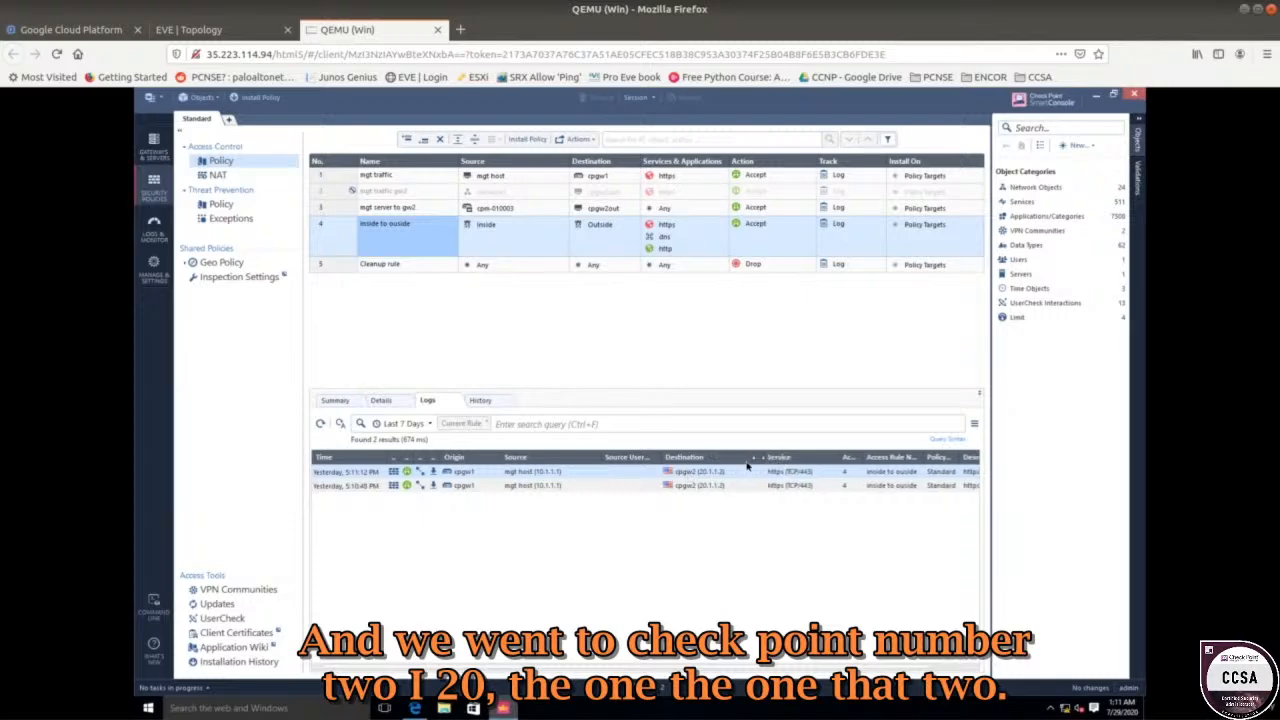